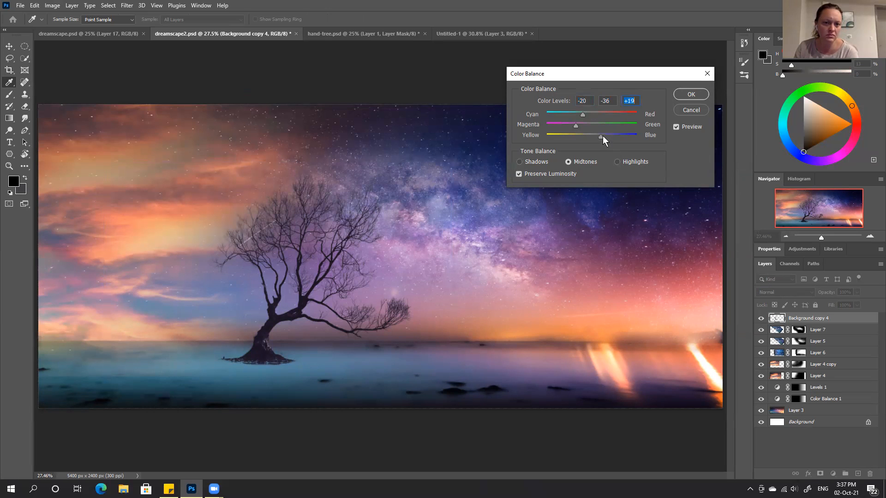
Step: Set the tree layer's midtone Color Balance levels to -15, -52 and +36, compare with the preview off, and apply
click(568, 124)
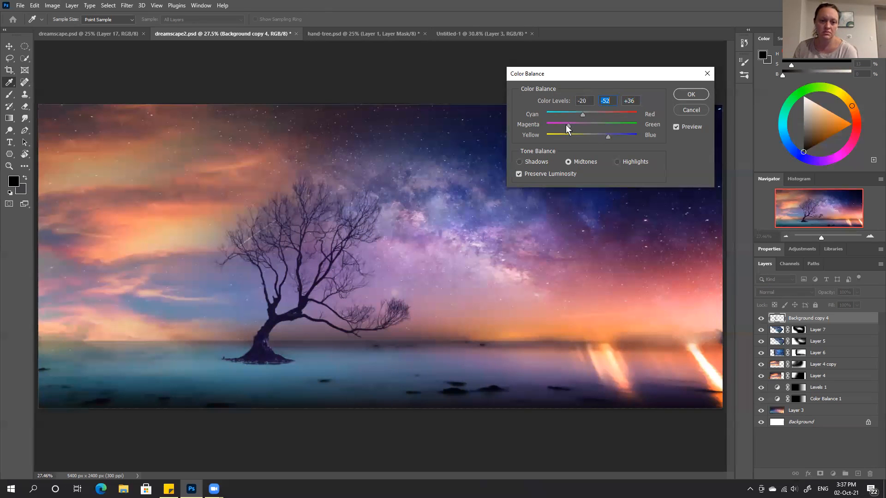
mouse_move(595, 116)
mouse_down()
mouse_move(571, 125)
mouse_move(585, 114)
mouse_up()
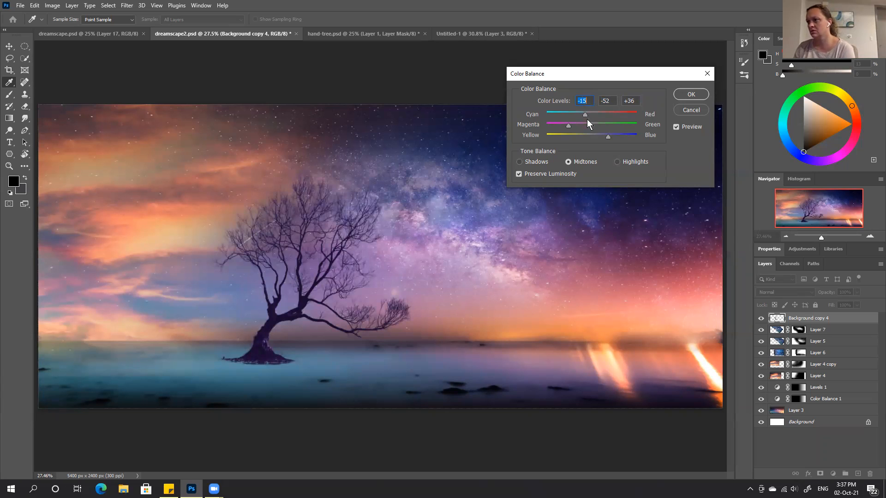
click(690, 126)
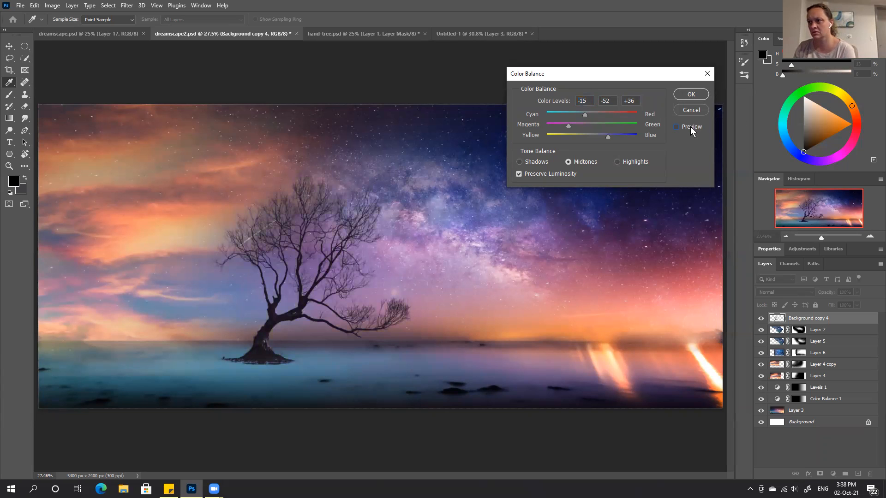
click(690, 94)
drag(279, 398, 281, 260)
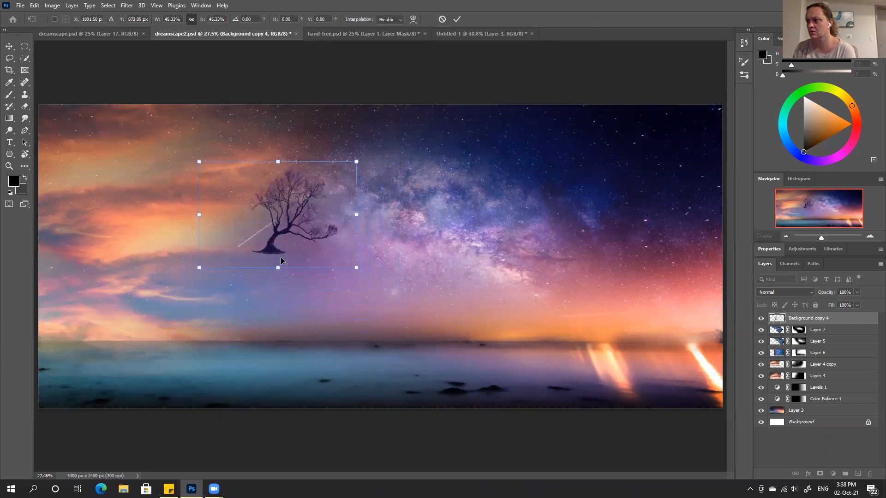
drag(280, 227, 156, 317)
drag(156, 360, 154, 351)
drag(170, 306, 169, 313)
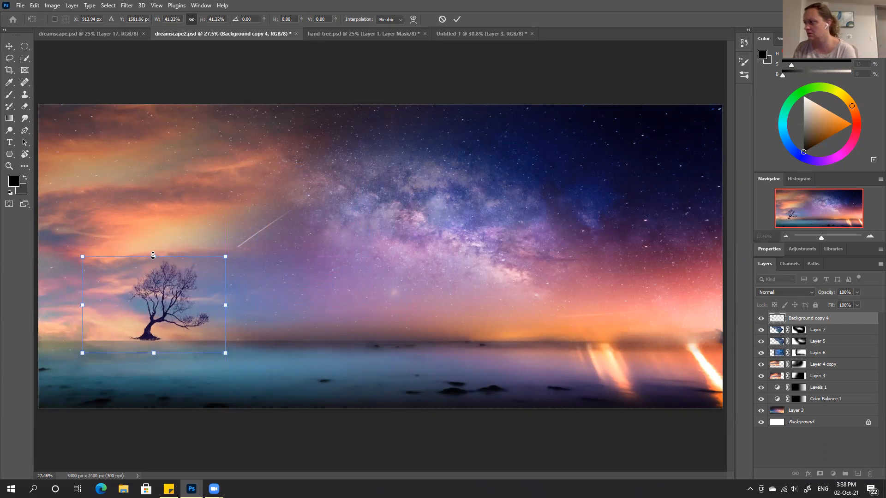
drag(153, 256, 156, 291)
drag(160, 331, 167, 324)
drag(162, 287, 161, 281)
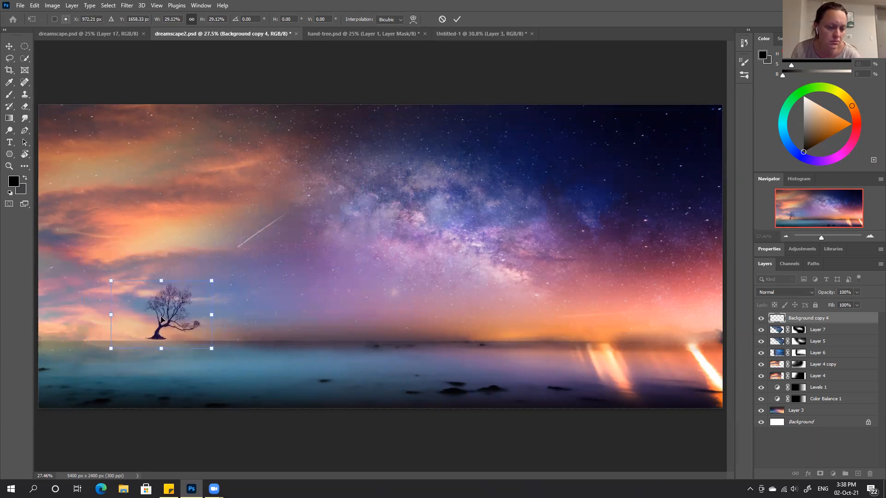
drag(161, 318, 157, 321)
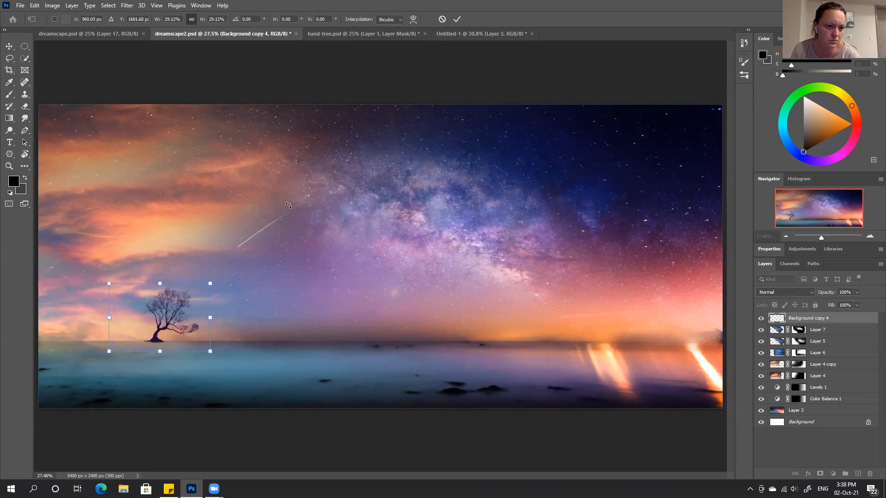
click(113, 35)
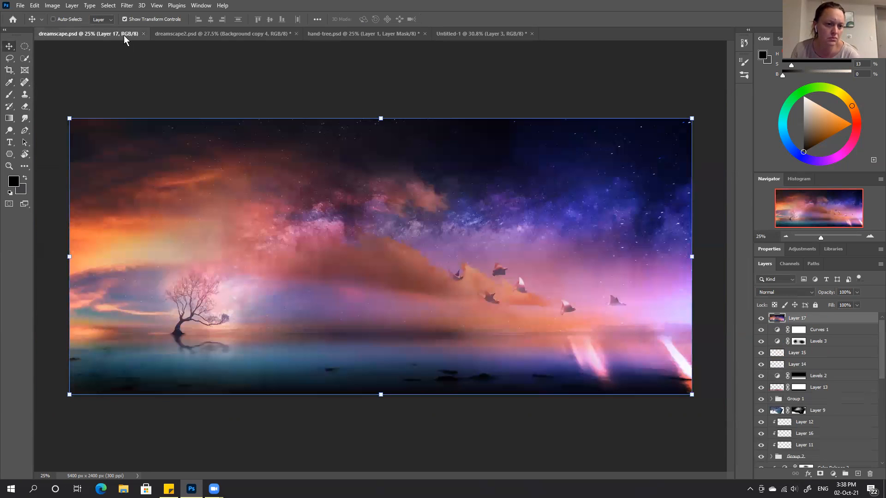
click(191, 34)
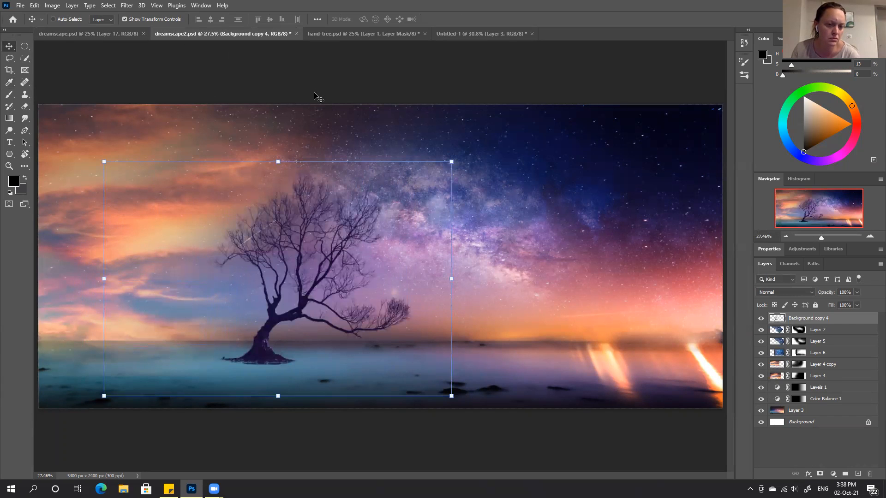
Step: Scale the tree down, stand it on the horizon in front of the orange clouds, and add a layer mask to its layer
drag(272, 310, 190, 295)
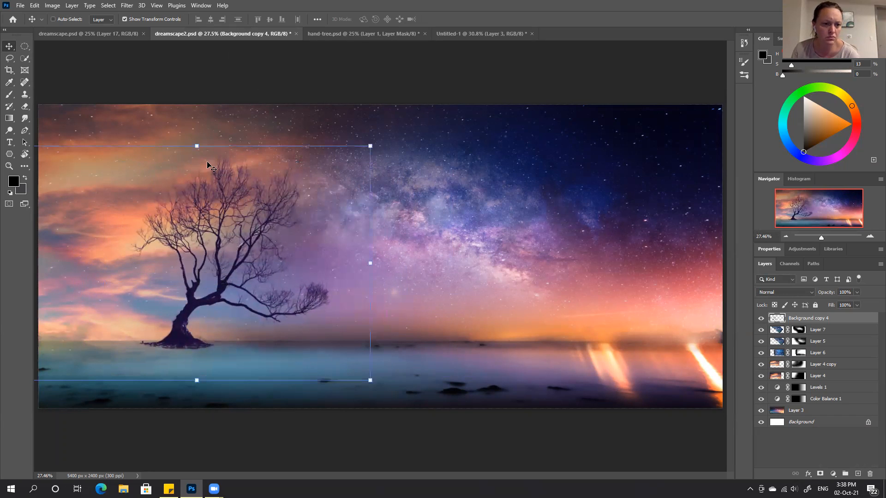
drag(198, 146, 191, 281)
drag(203, 344, 185, 320)
click(457, 19)
click(820, 475)
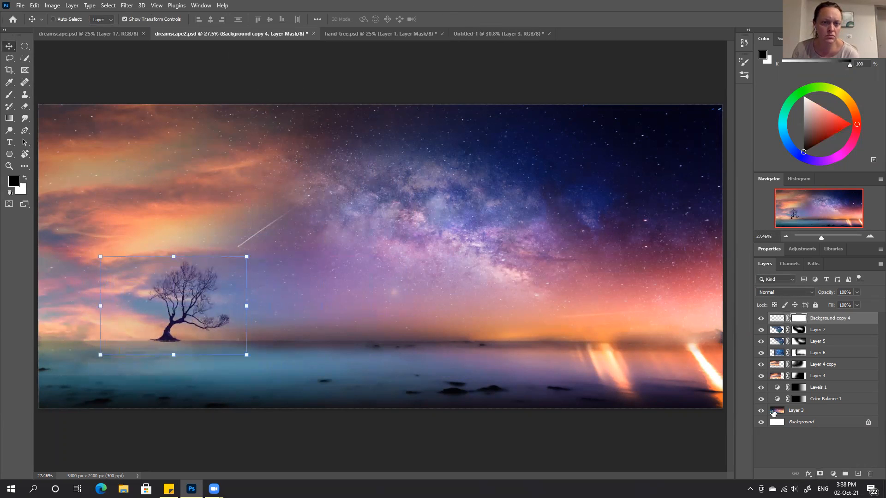
Step: Fade the tree's base into the water on the layer mask using a soft round brush of about 35 px at 30% flow
key(ctrl+plus)
key(ctrl+plus)
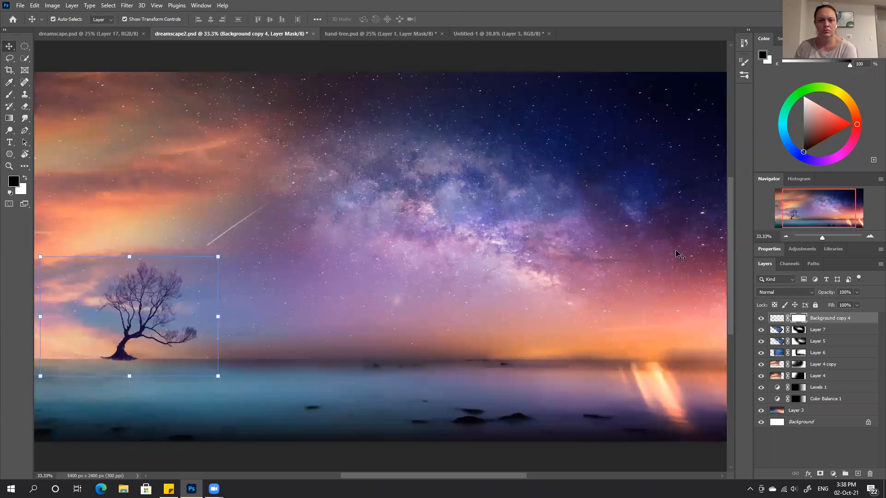
drag(331, 288, 599, 240)
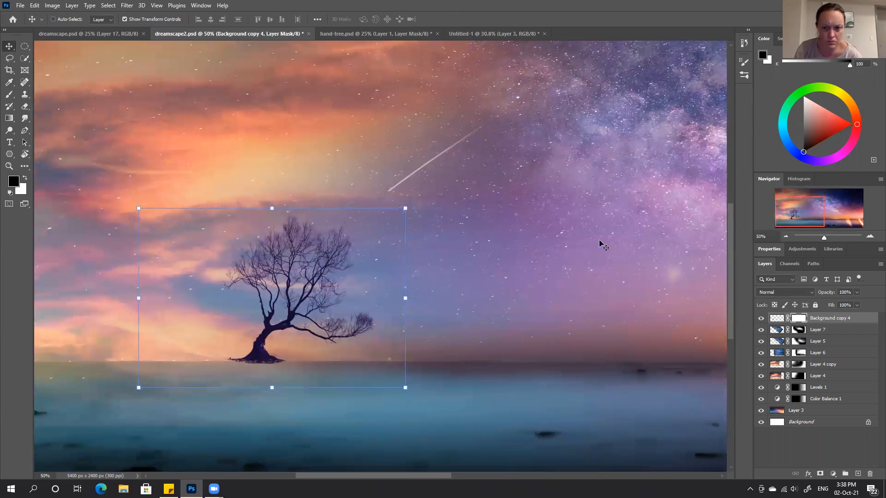
key(ctrl+plus)
key(ctrl+plus)
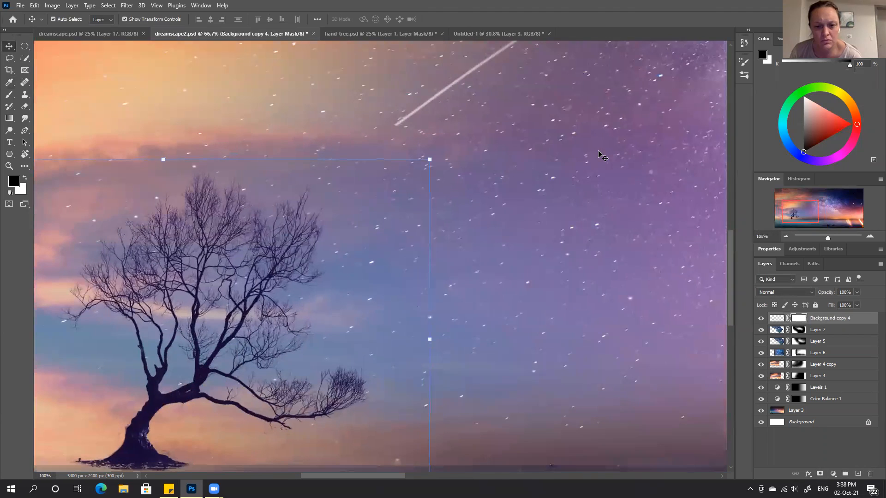
drag(362, 299, 416, 229)
drag(241, 252, 245, 257)
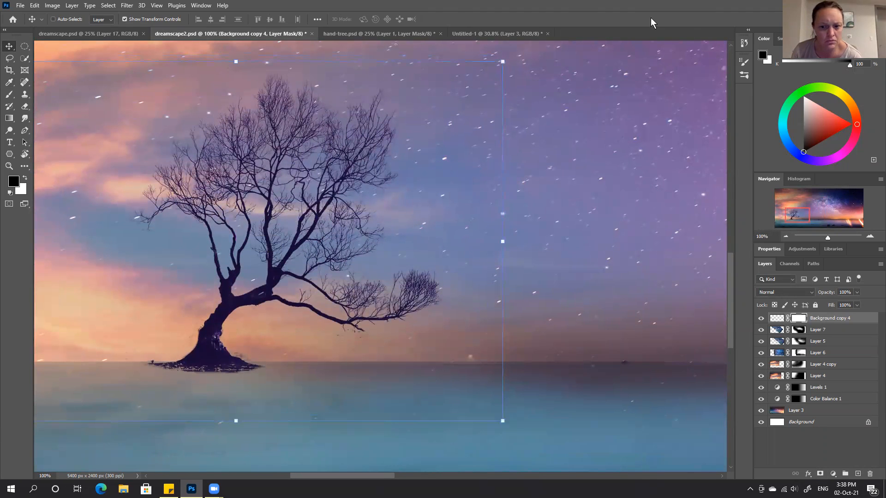
click(743, 74)
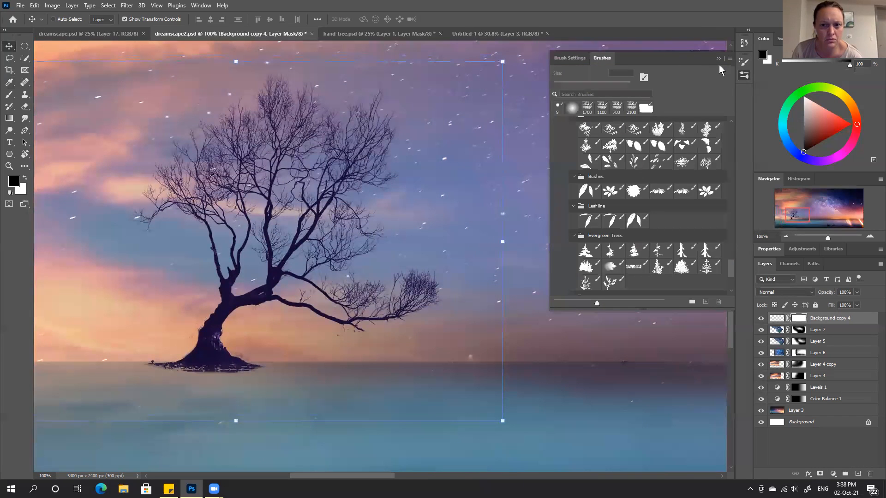
drag(733, 271, 731, 115)
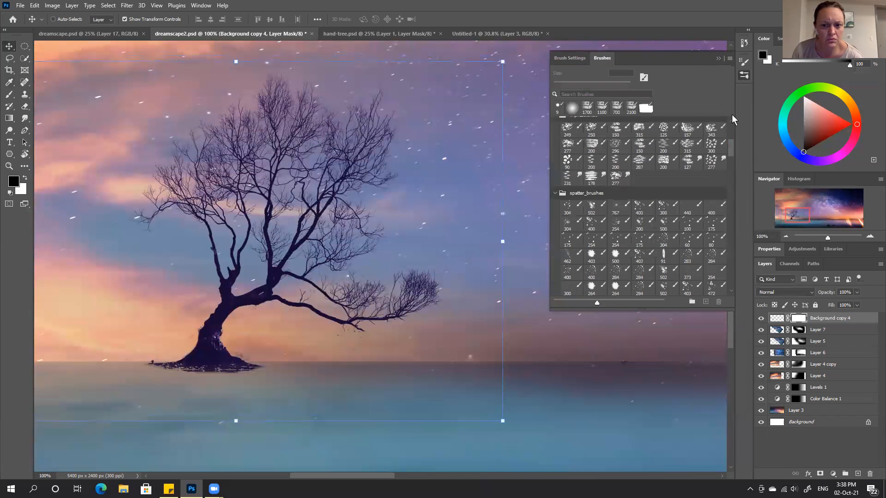
drag(733, 151, 730, 124)
click(667, 138)
click(718, 59)
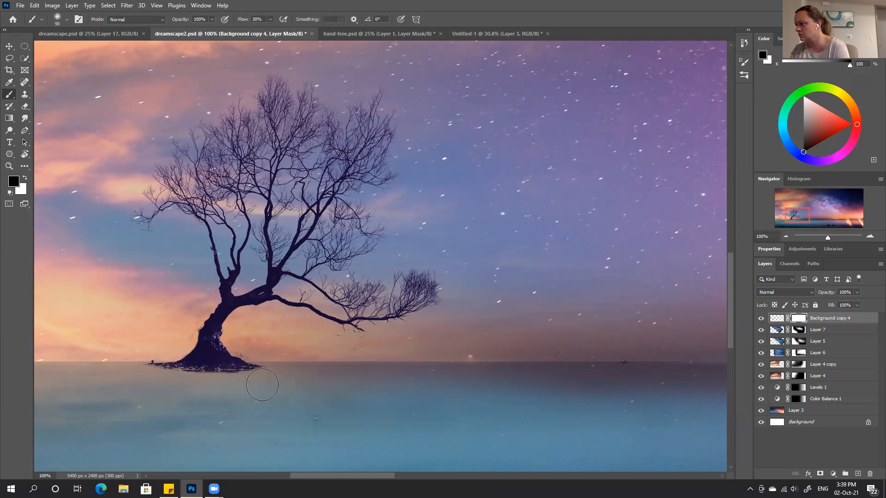
key(bracketleft)
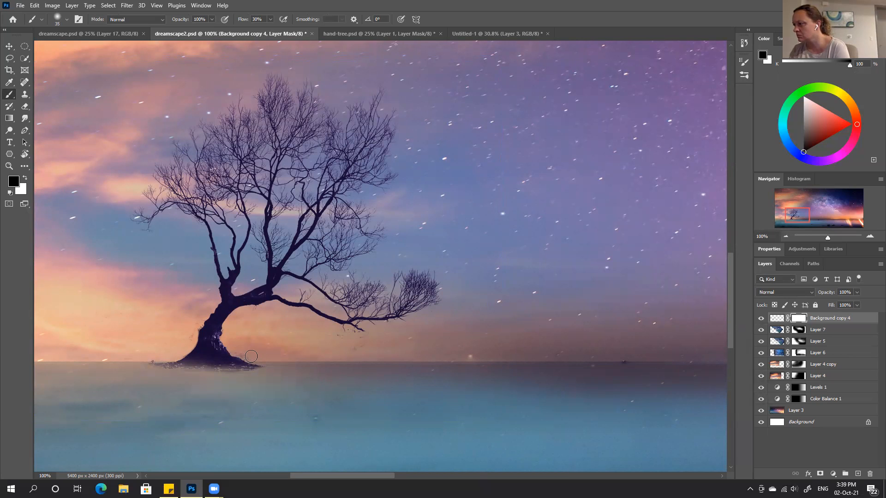
key(x)
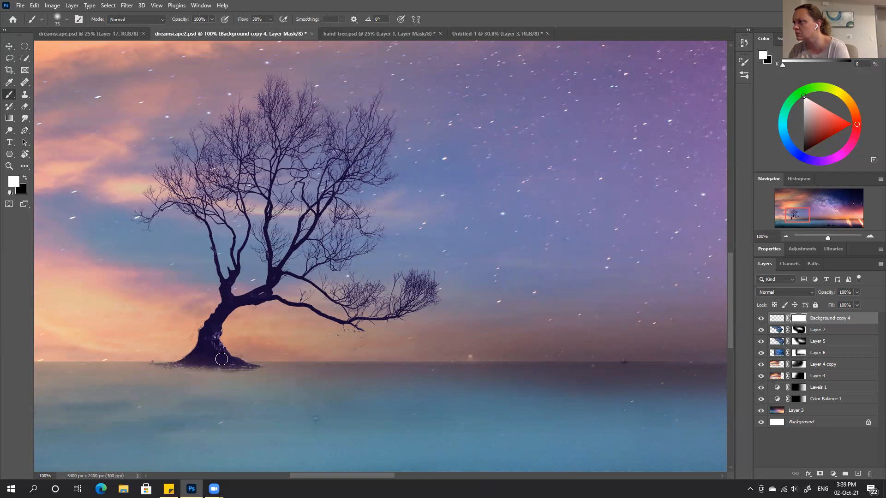
Step: Mask out the stray specks below the tree's low branch with a 30 px black brush
scroll(364, 267, up, 1)
drag(265, 380, 290, 253)
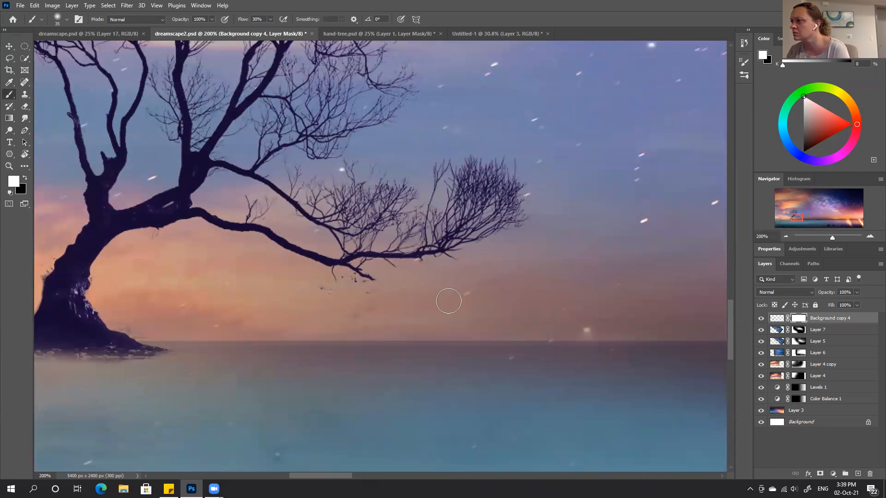
key(x)
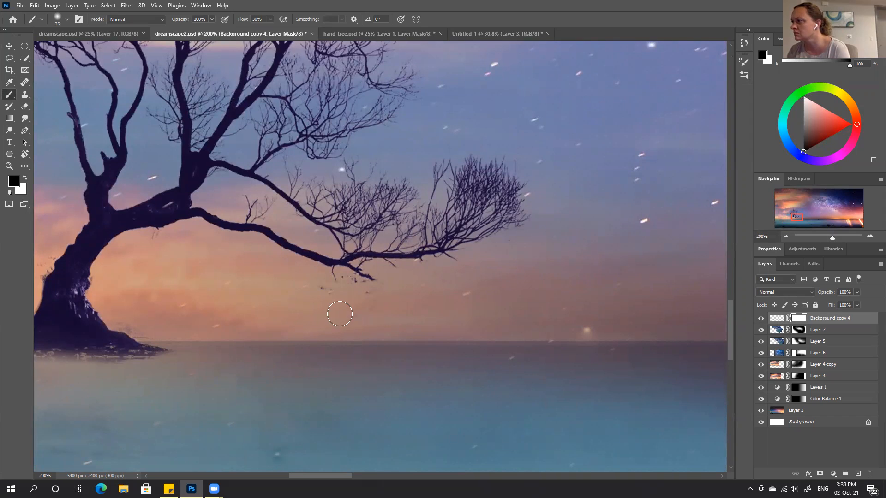
key(bracketleft)
key(bracketleft)
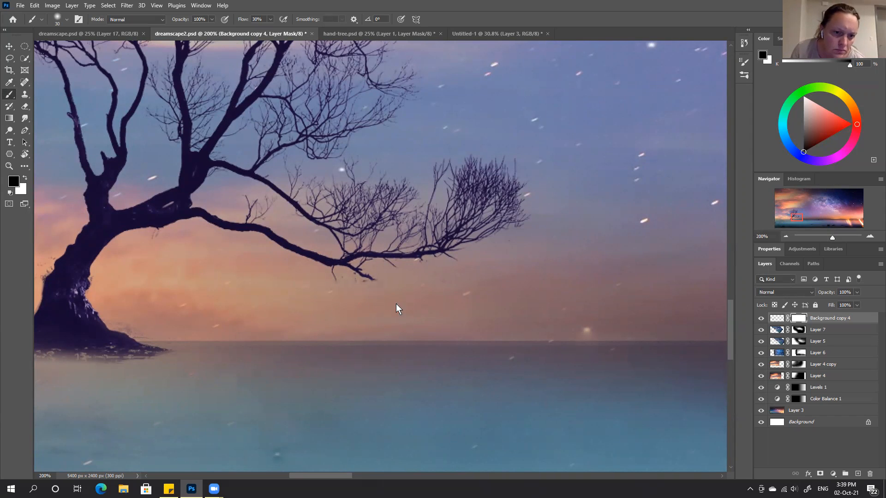
Step: Enlarge the mask brush to 80 px for the water area around the tree's base
drag(428, 286, 601, 198)
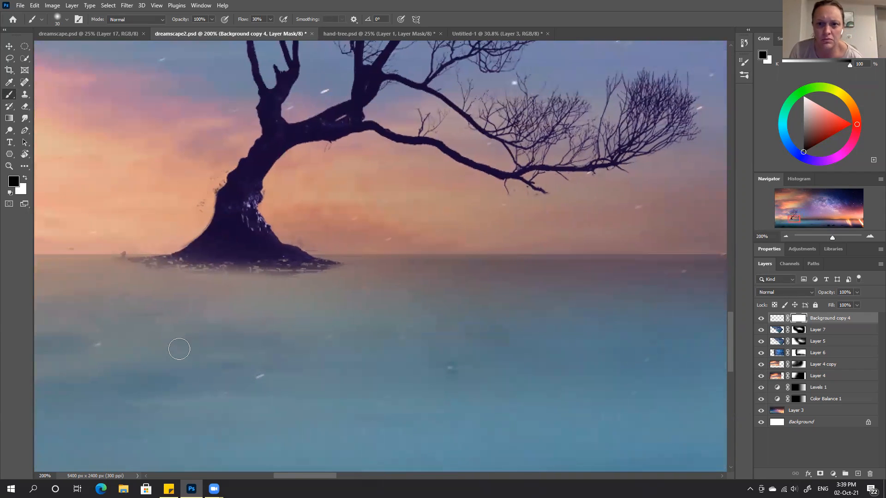
key(bracketright)
key(bracketright)
key(bracketright)
key(bracketright)
key(bracketright)
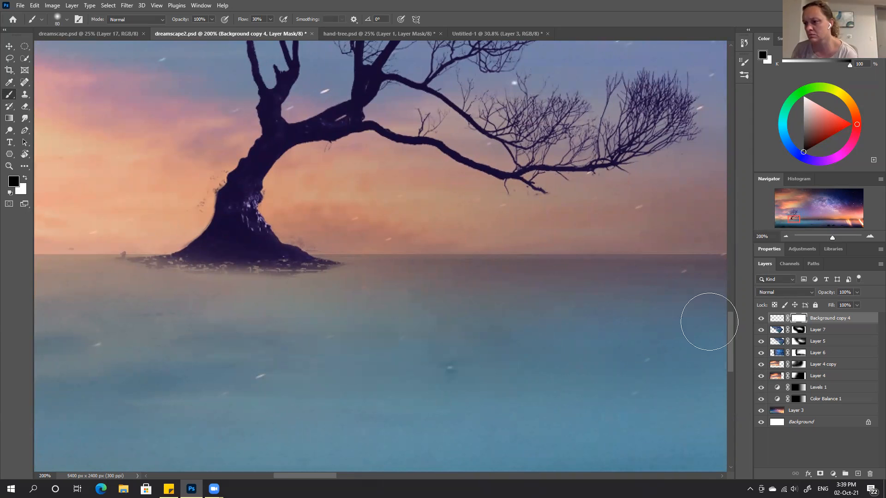
Step: Erase the stray specks beside the trunk directly on the tree layer's pixels with a 9 px eraser
click(777, 317)
key(e)
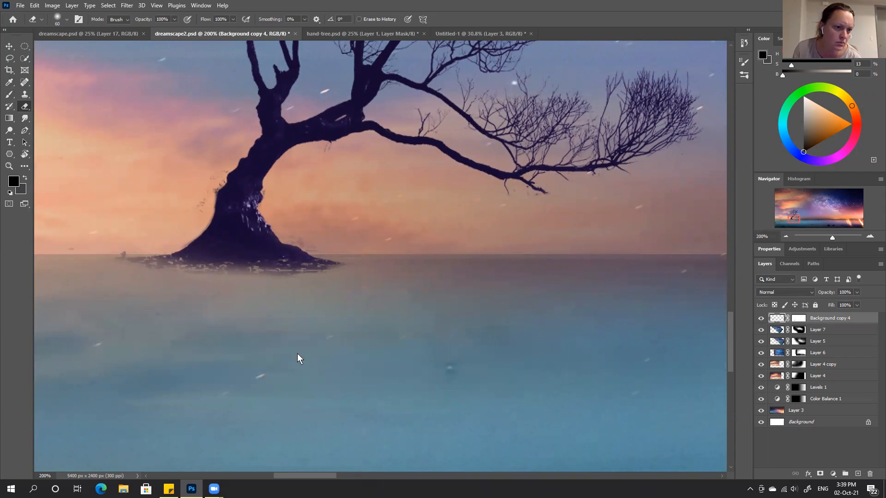
mouse_move(276, 351)
mouse_down()
mouse_move(476, 371)
mouse_move(559, 396)
mouse_up()
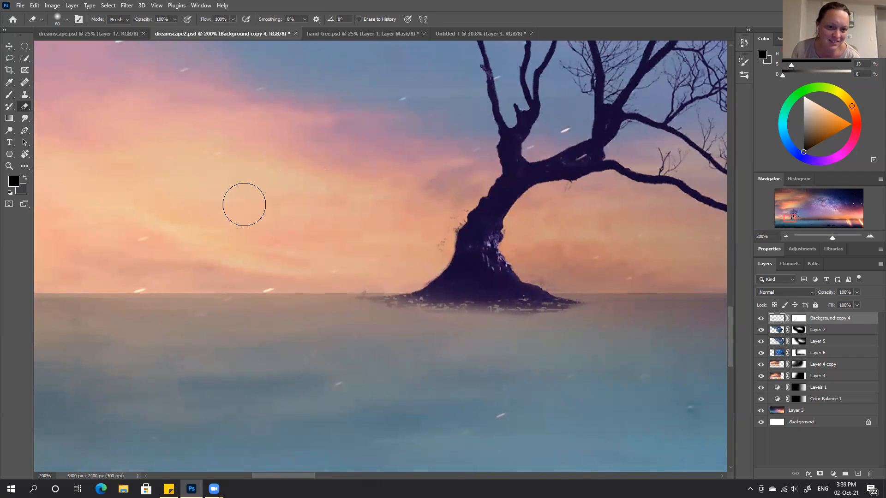
key(bracketleft)
key(bracketleft)
key(bracketleft)
key(bracketleft)
key(bracketleft)
key(bracketleft)
key(bracketleft)
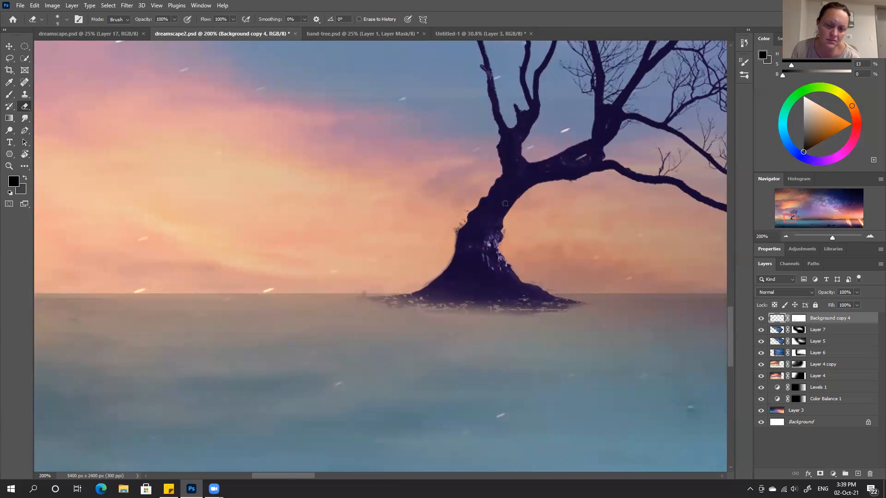
Step: Move the tree slightly farther toward the image's left edge, keeping its base on the horizon
key(ctrl+0)
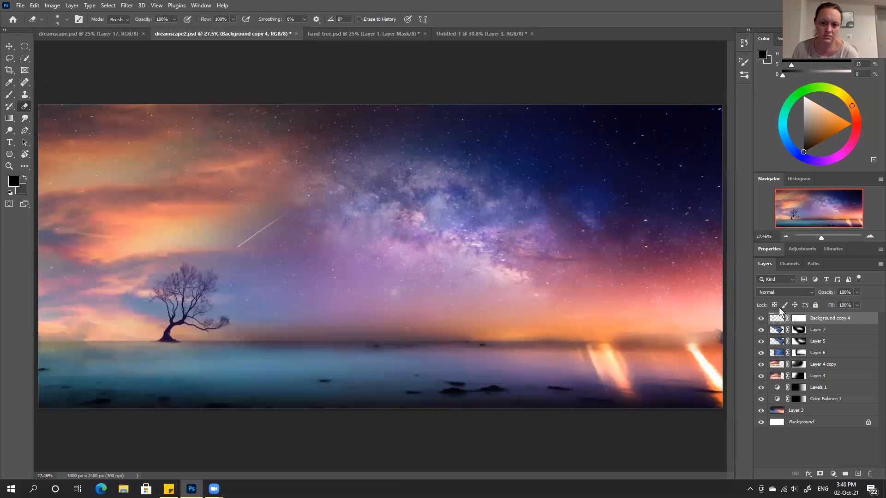
key(v)
drag(171, 316, 162, 317)
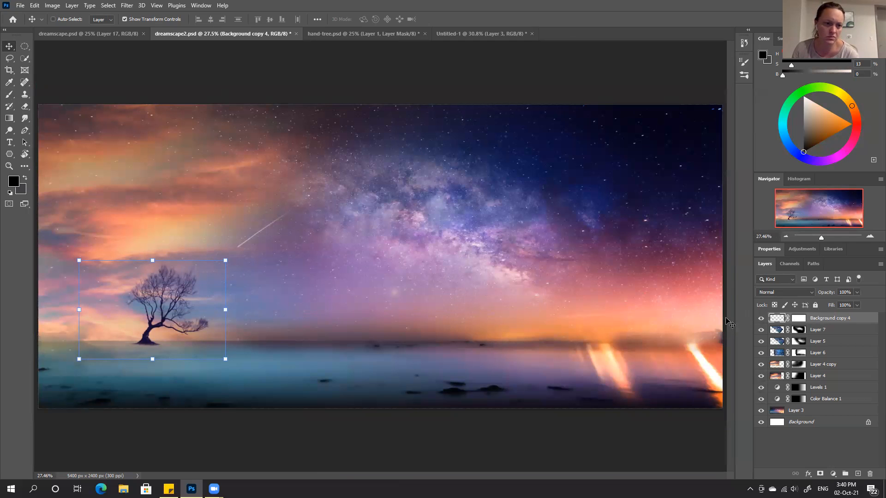
drag(138, 321, 147, 326)
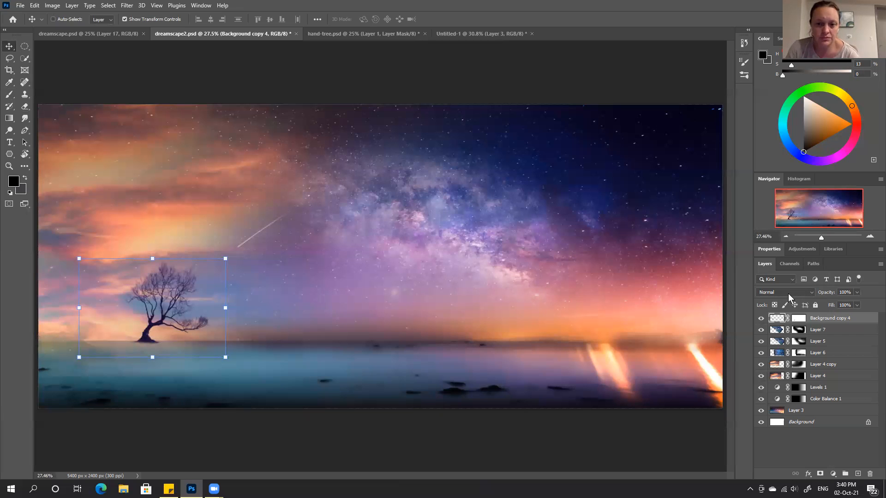
Step: Examine the layer stack of the reference composite dreamscape.psd and return to dreamscape2.psd
key(b)
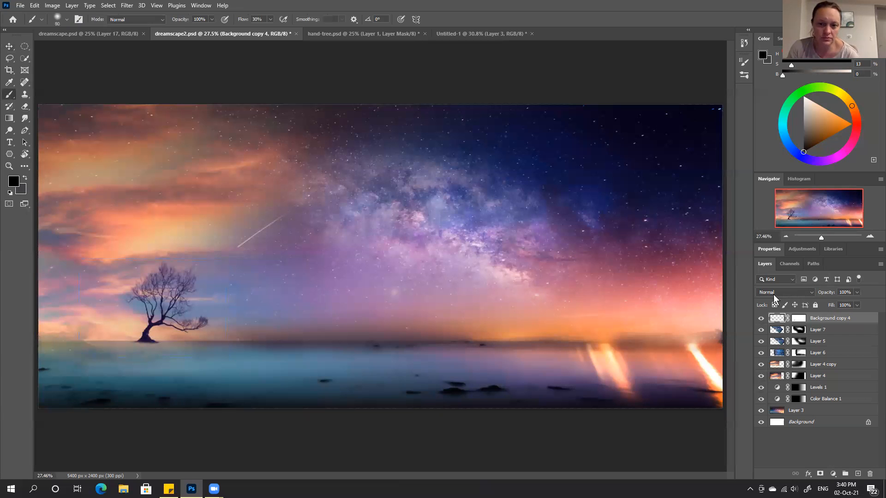
click(109, 37)
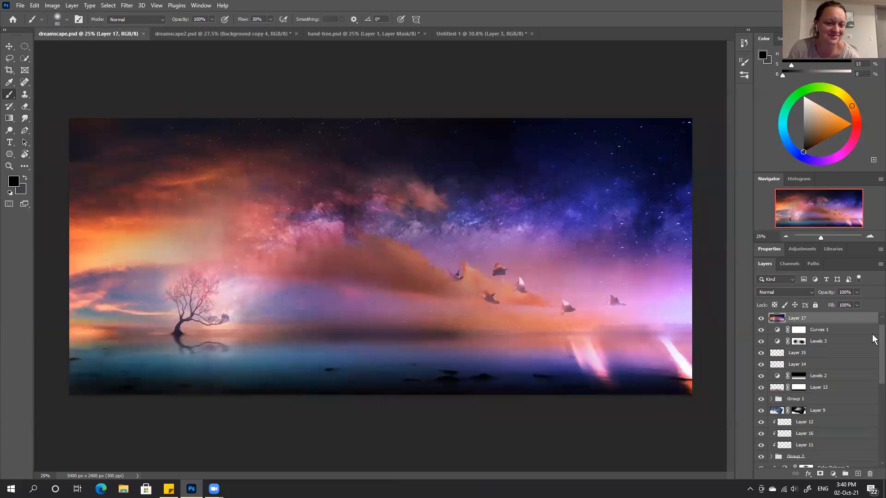
scroll(873, 340, down, 6)
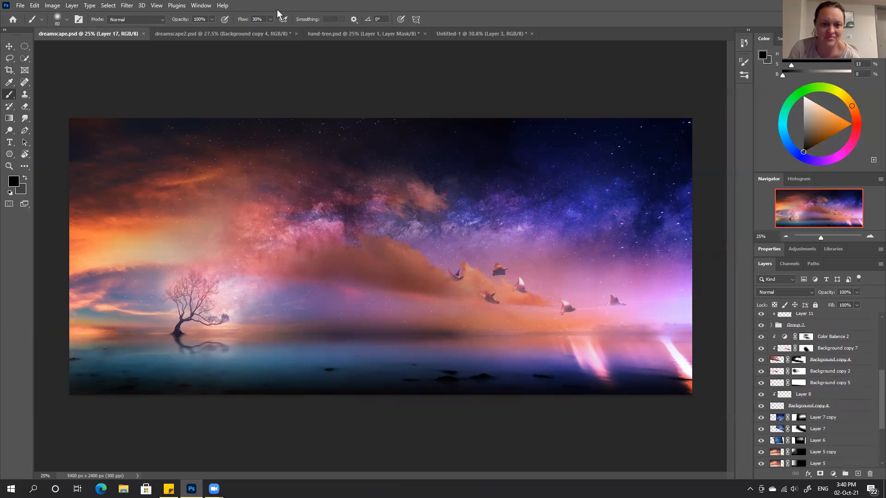
click(248, 32)
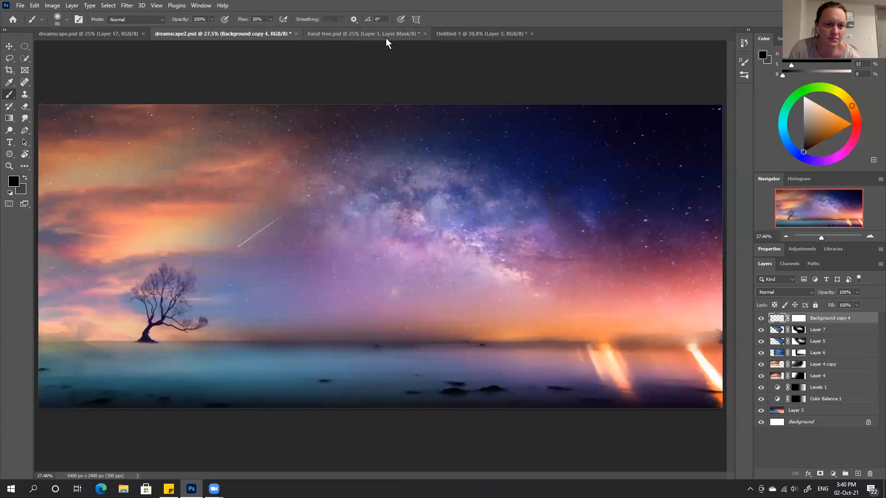
Step: Examine the tree's trunk, branches and base up close against the horizon
key(ctrl+plus)
key(ctrl+plus)
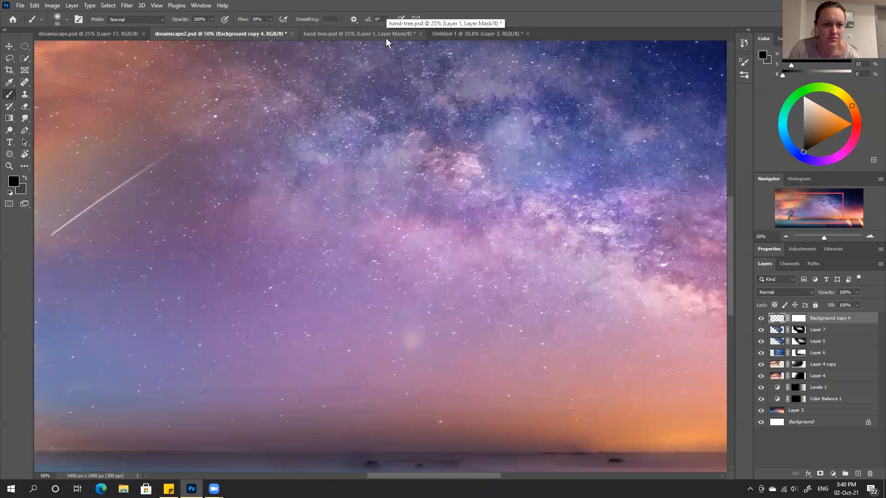
drag(318, 271, 540, 233)
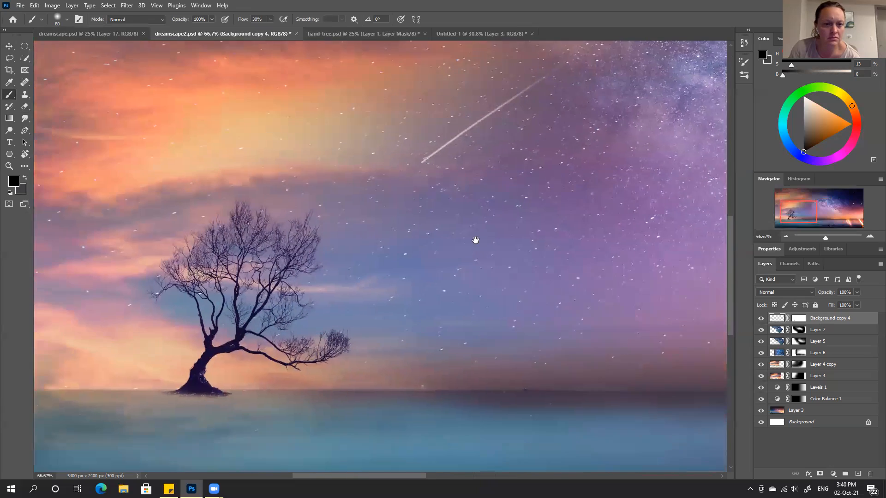
key(ctrl+plus)
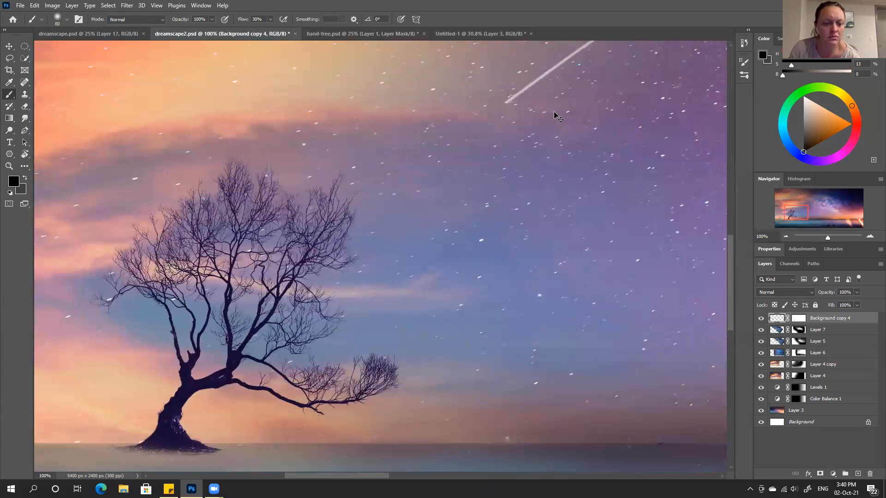
key(ctrl+plus)
mouse_move(298, 292)
mouse_down()
mouse_move(331, 225)
mouse_move(423, 224)
mouse_up()
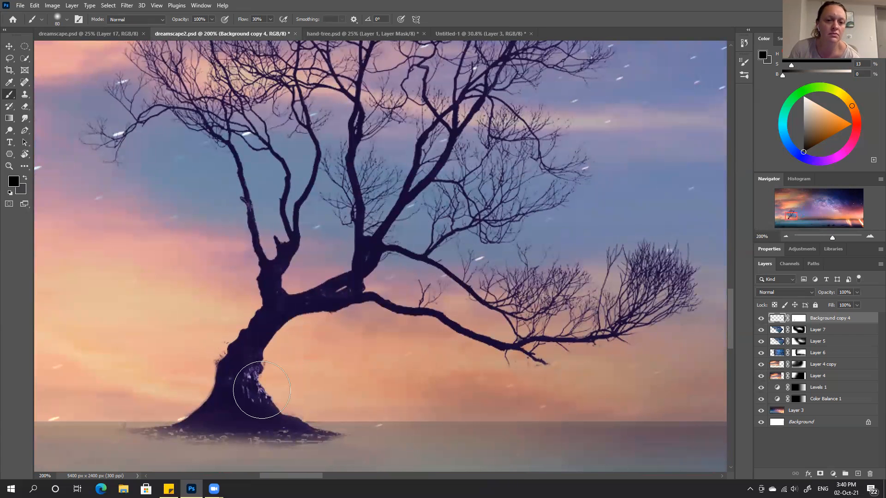
key(ctrl+0)
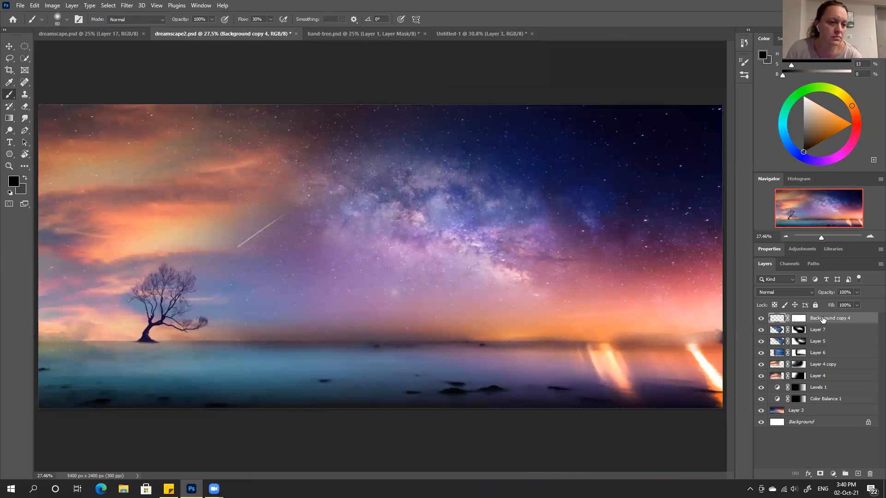
Step: Add a new layer above the tree layer Background copy 4 and clip it to the tree
click(857, 474)
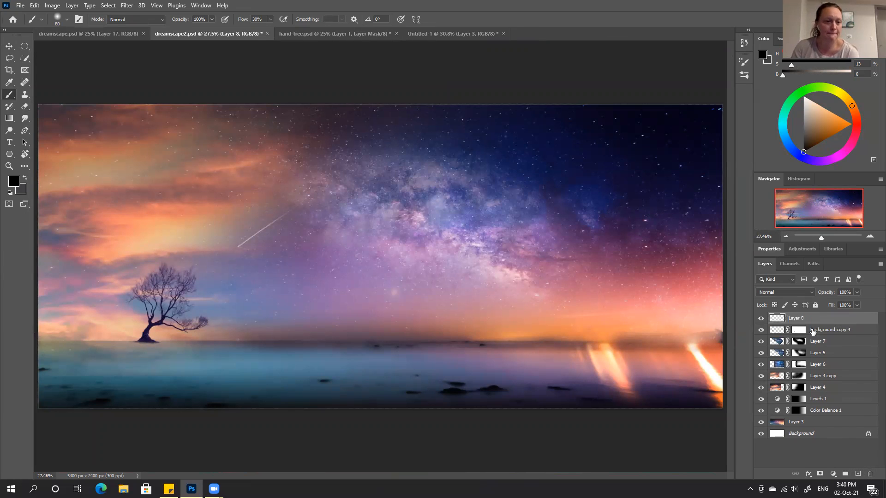
key(ctrl+alt+g)
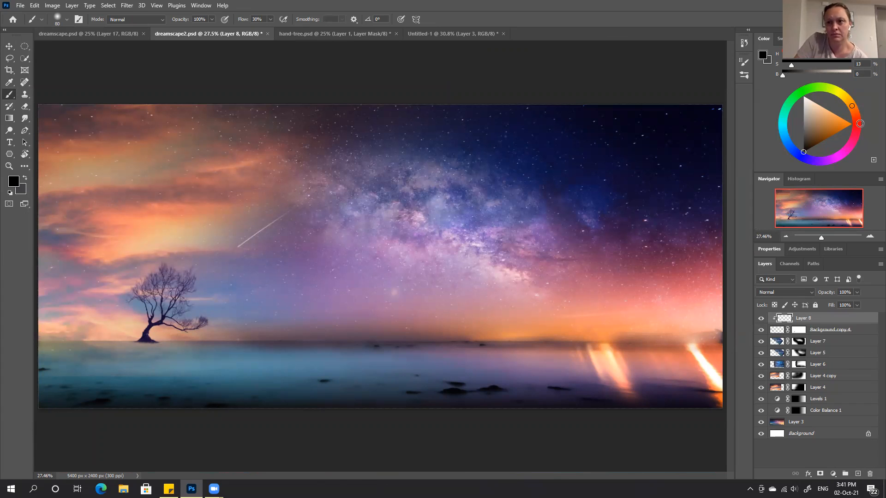
Step: Mix a dusty pink foreground color with 47% saturation and 71% brightness for the tree's highlights
click(860, 124)
click(829, 64)
click(827, 74)
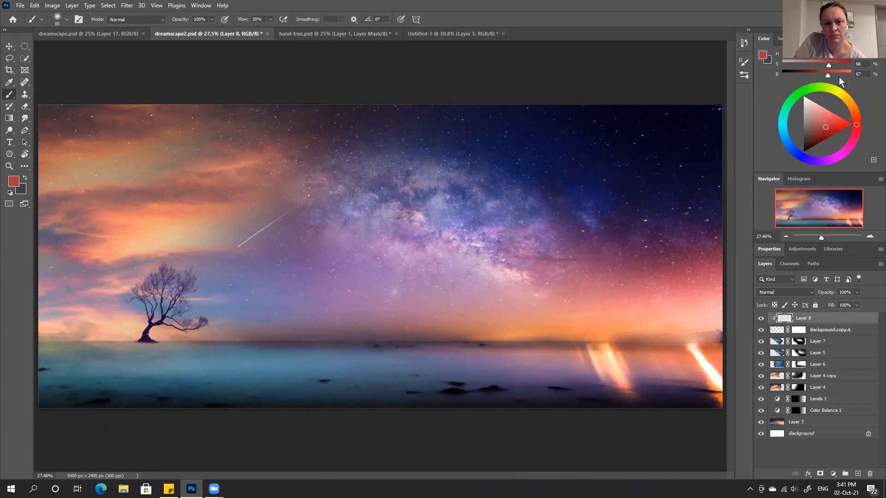
click(820, 64)
click(839, 74)
drag(853, 144, 855, 135)
click(830, 64)
click(824, 73)
click(818, 73)
click(803, 64)
click(830, 73)
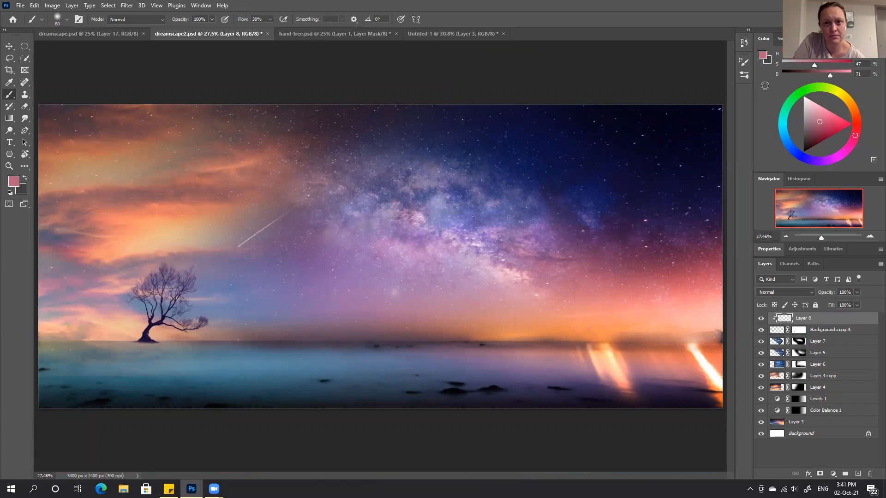
Step: Set the blend mode of the clipped Layer 8 to Color Dodge
click(743, 77)
click(719, 58)
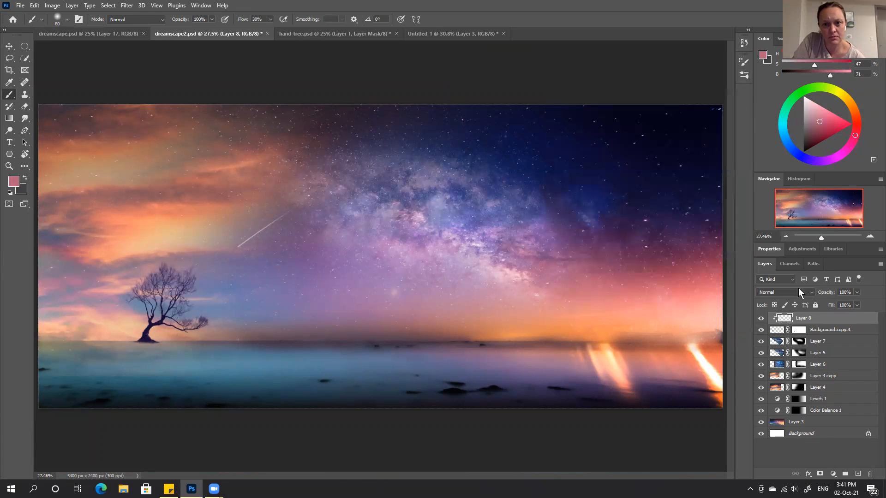
click(783, 292)
click(784, 323)
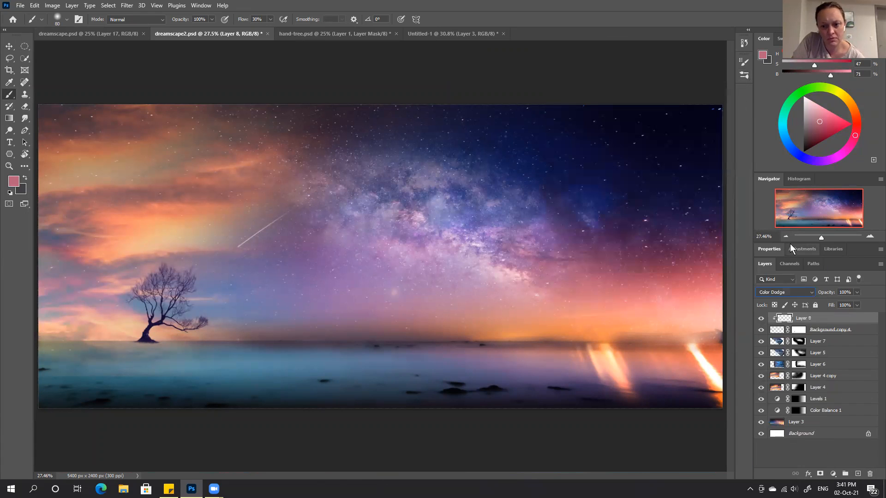
Step: Paint pink highlights on the small branch stub and the trunk's bright-sky side with a soft 15 px brush
key(ctrl+plus)
key(ctrl+plus)
key(ctrl+plus)
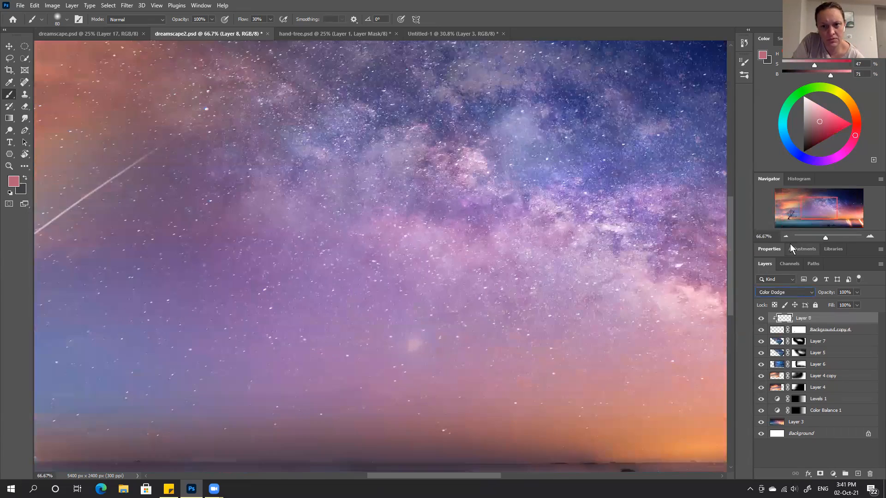
key(ctrl+plus)
mouse_move(237, 281)
mouse_down()
mouse_move(544, 258)
mouse_move(600, 245)
mouse_up()
mouse_move(385, 334)
mouse_down()
mouse_move(575, 247)
mouse_move(716, 271)
mouse_up()
key(bracketleft)
key(bracketleft)
key(bracketleft)
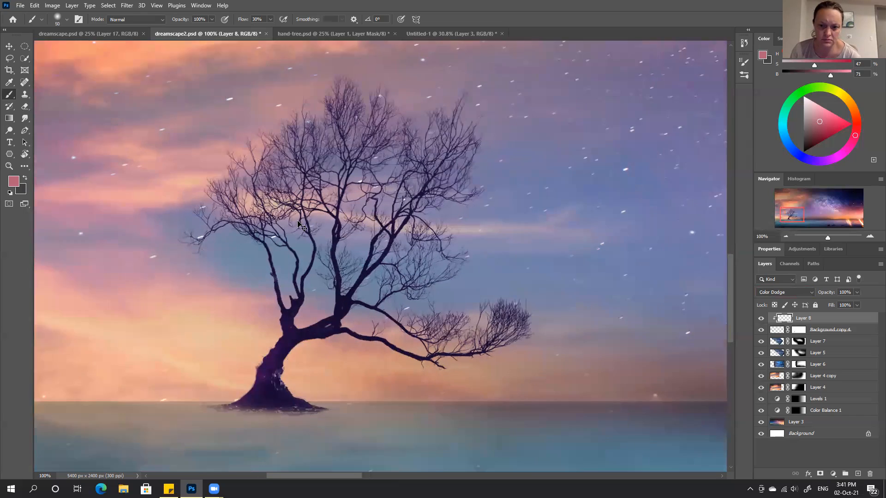
key(ctrl+plus)
drag(385, 280, 458, 215)
drag(282, 224, 366, 199)
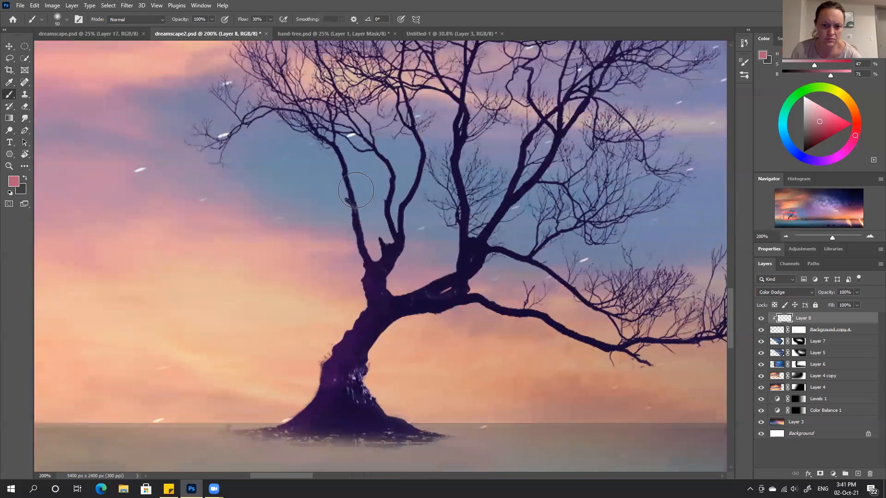
key(bracketleft)
key(bracketleft)
key(bracketleft)
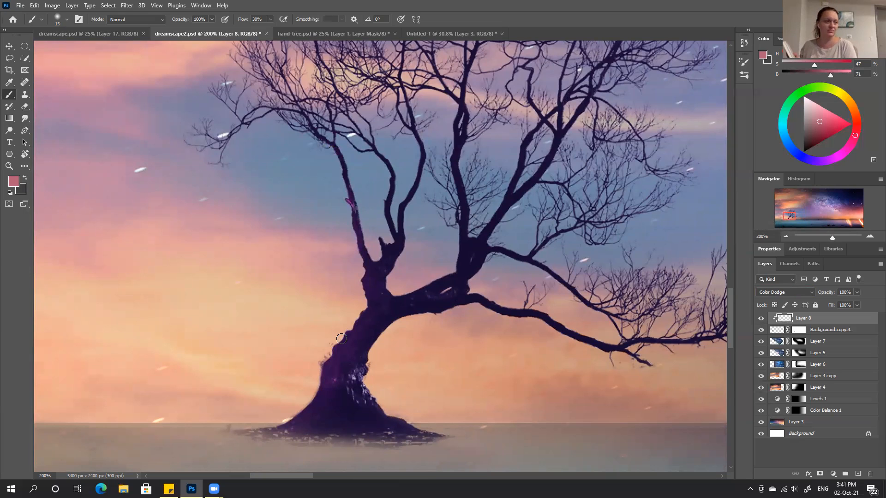
Step: Soften the pink highlights along the trunk down to its base with a 35 px soft eraser
key(e)
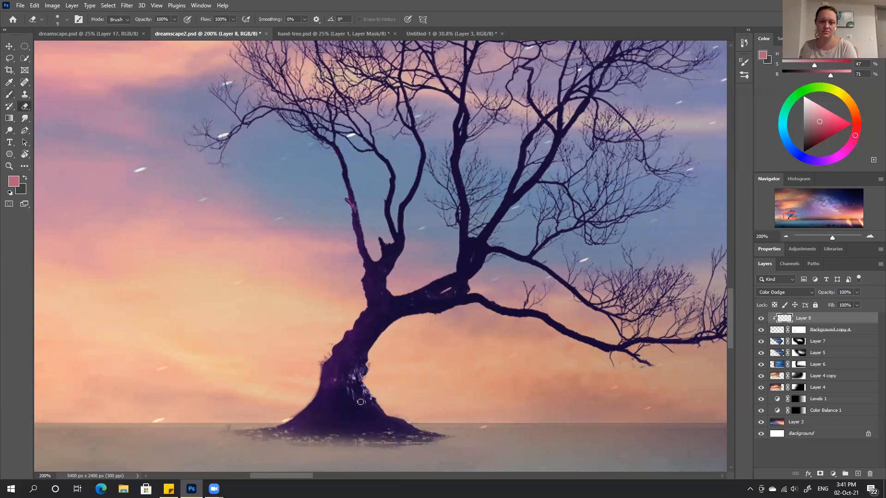
key(bracketright)
key(bracketright)
key(bracketright)
key(bracketright)
key(bracketright)
key(bracketright)
mouse_move(383, 293)
mouse_down()
mouse_move(364, 360)
mouse_move(379, 326)
mouse_move(358, 345)
mouse_move(340, 394)
mouse_move(300, 437)
mouse_up()
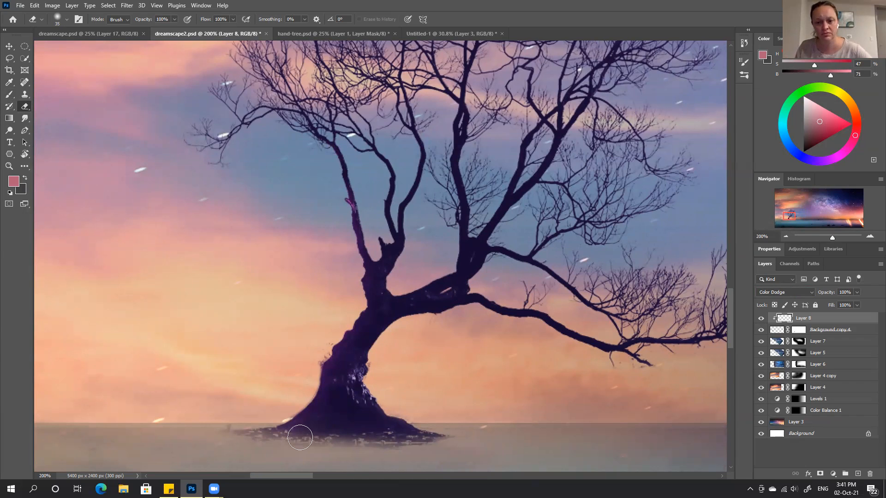
Step: Paint orange highlights of 73% saturation and 82% brightness along the trunk's sunset-facing edge, and thin them with the eraser
key(b)
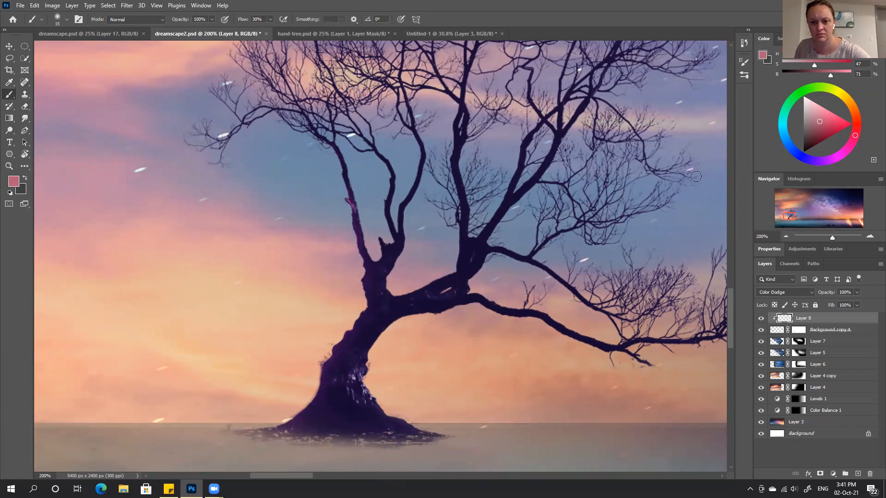
click(844, 151)
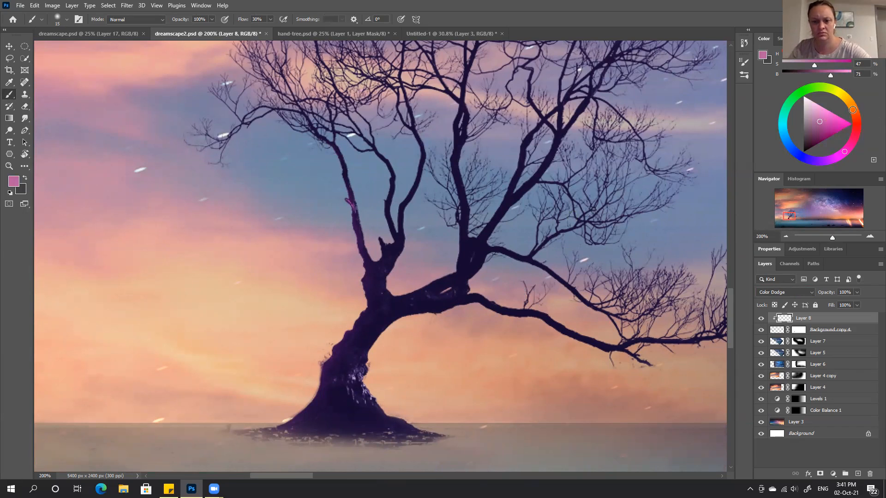
click(853, 109)
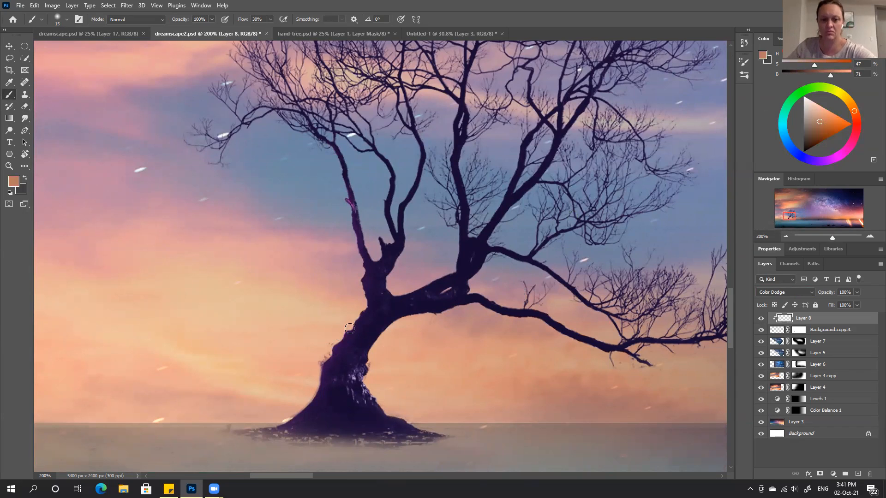
click(832, 123)
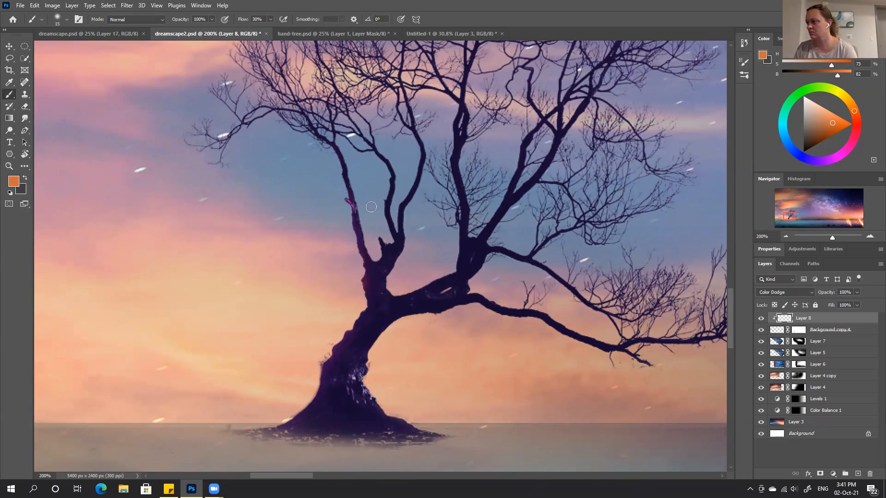
key(e)
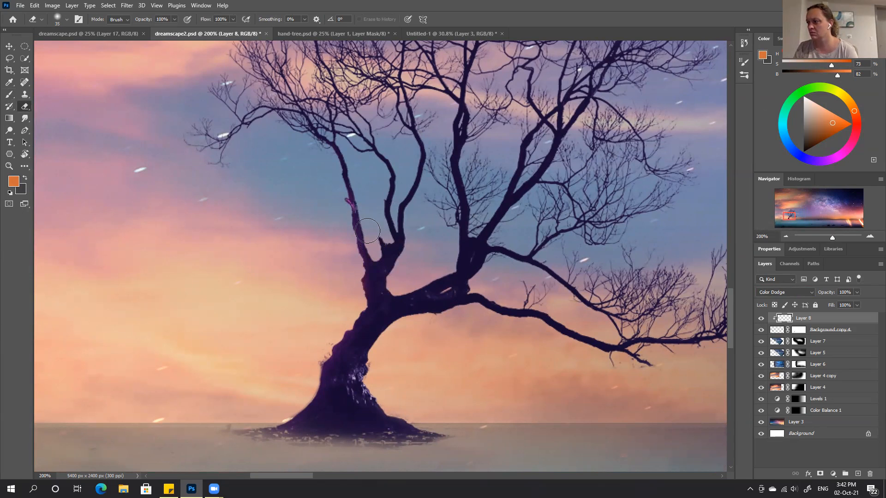
key(b)
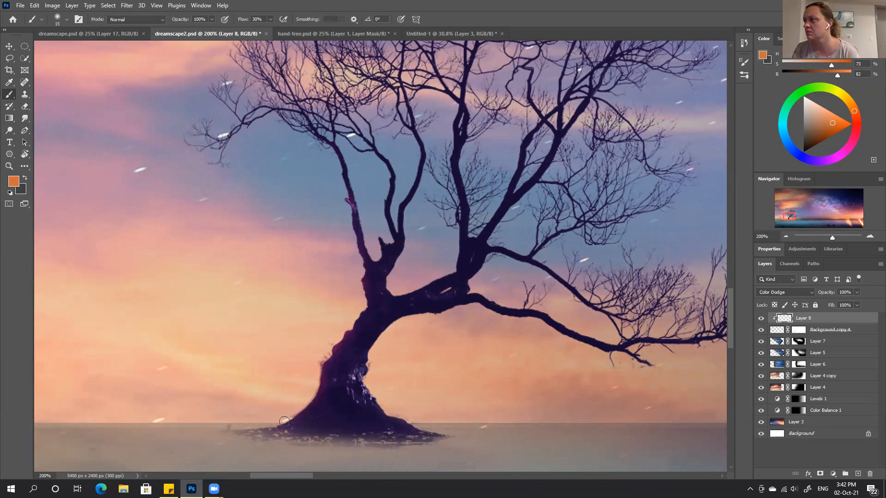
key(e)
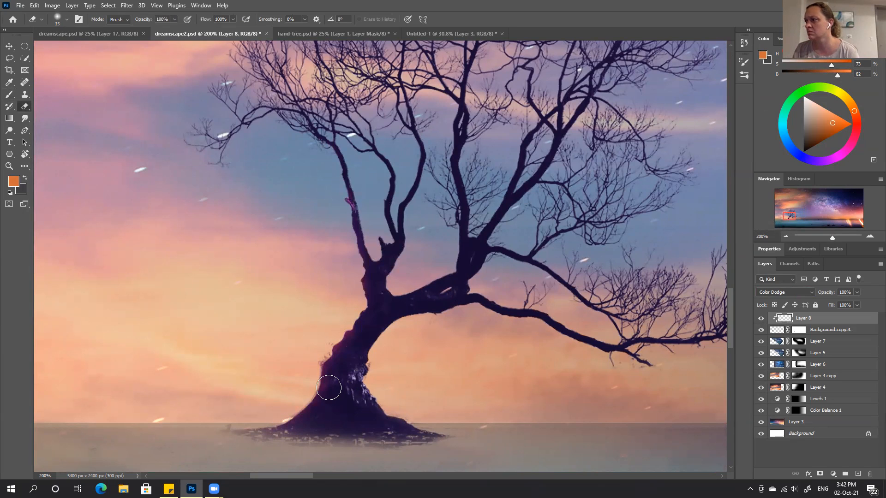
Step: Add saturated pink highlights to the lower trunk and fade them with the eraser at 50% opacity
click(856, 137)
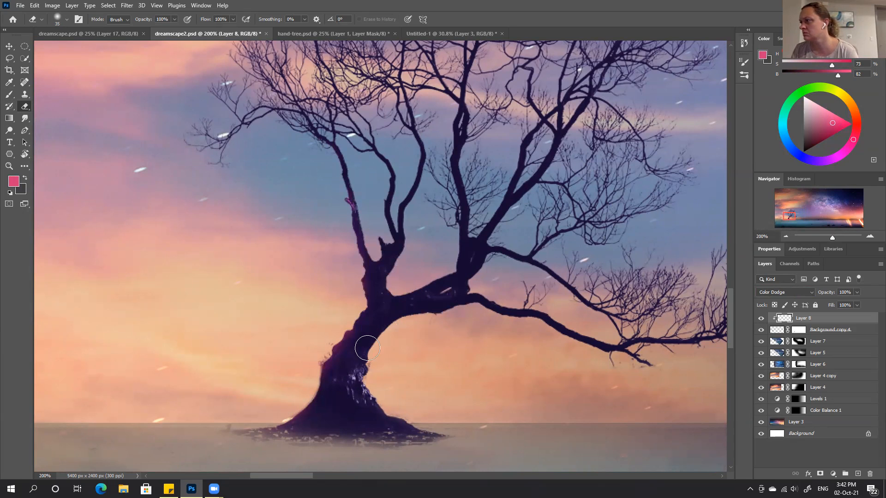
key(b)
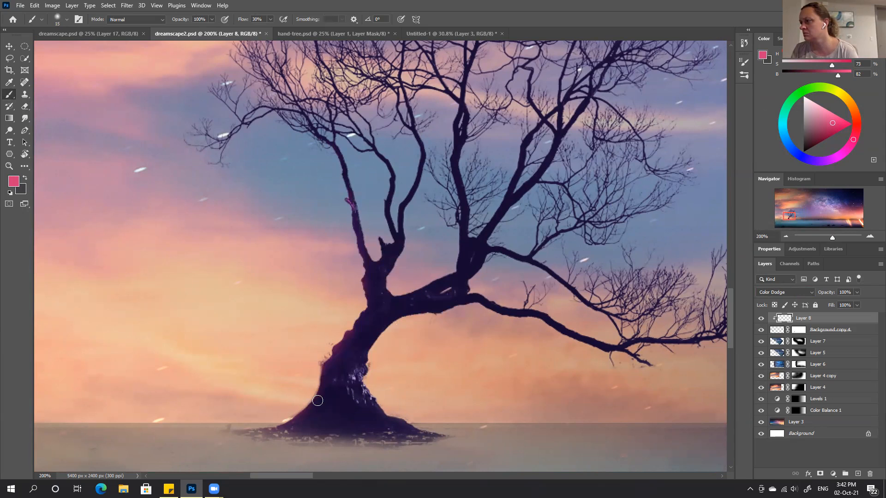
key(e)
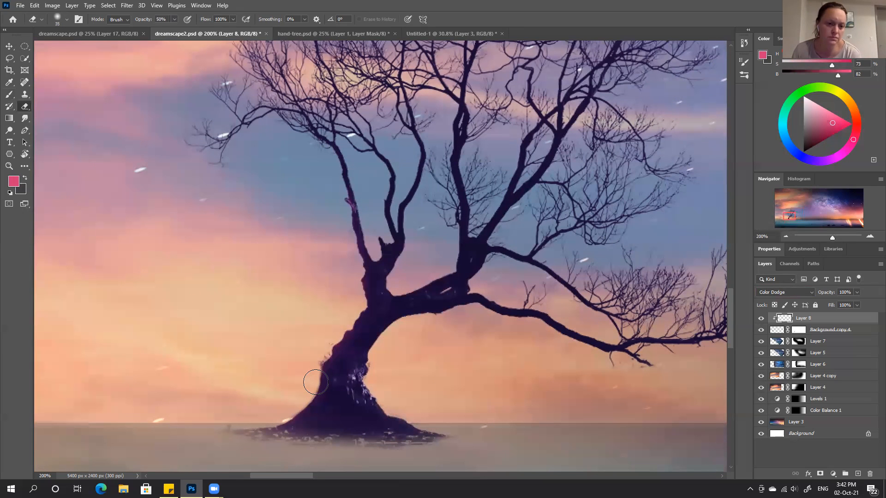
Step: Change the highlight color to magenta and set the brush size to 35 px
key(b)
key(bracketright)
key(bracketright)
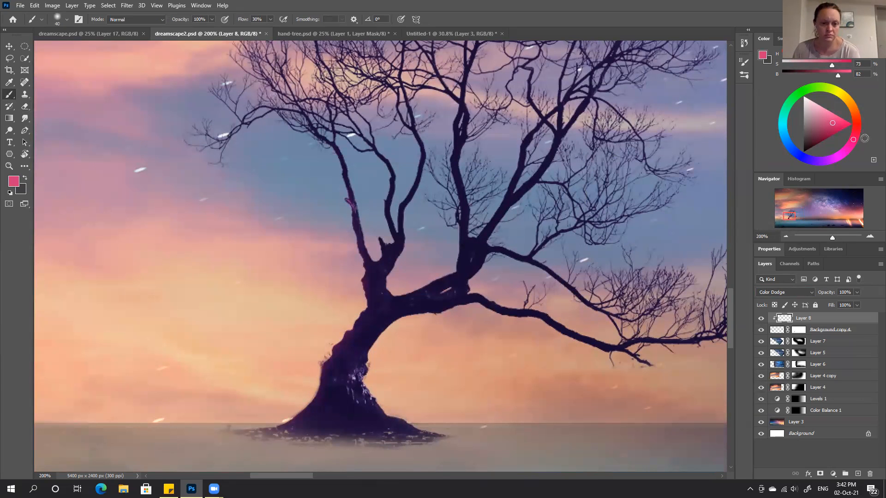
drag(855, 140, 858, 126)
click(844, 153)
key(bracketright)
key(bracketright)
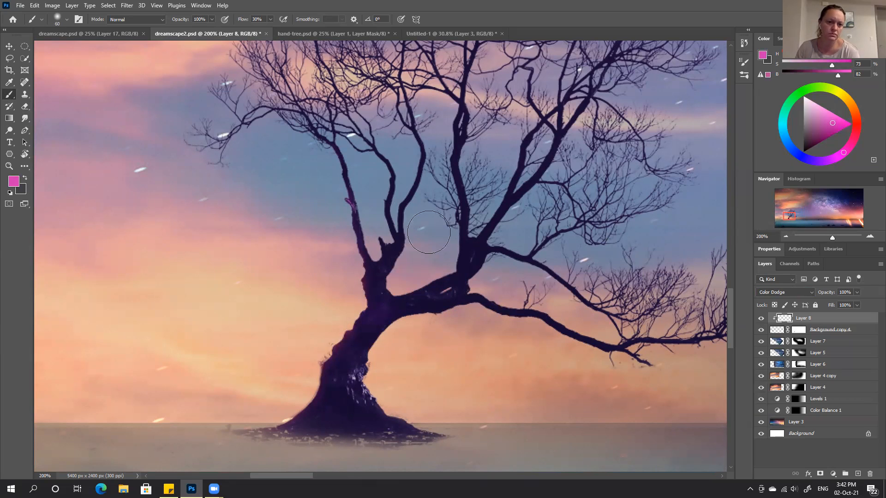
key(bracketleft)
key(bracketleft)
key(bracketleft)
key(bracketleft)
Step: Try a magenta stroke on the trunk just below the fork and undo it
drag(375, 269, 374, 296)
key(ctrl+z)
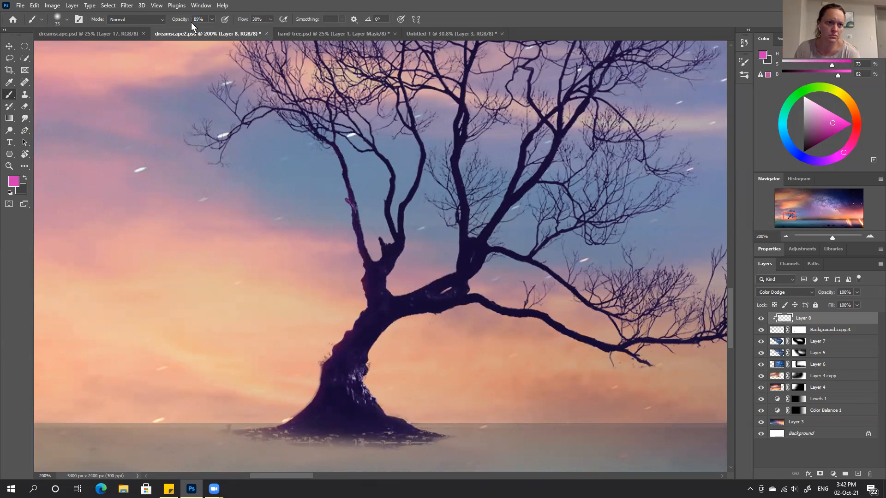
Step: Lower the brush opacity to 42% and paint a magenta glow over the trunk, its base and the main branches
drag(189, 19, 177, 20)
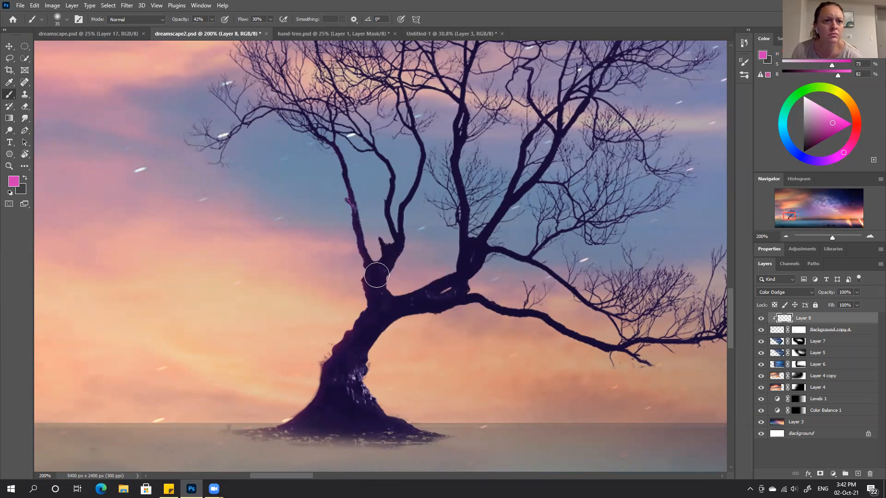
mouse_move(339, 360)
mouse_down()
mouse_move(330, 407)
mouse_move(315, 418)
mouse_move(367, 431)
mouse_move(331, 414)
mouse_move(399, 441)
mouse_up()
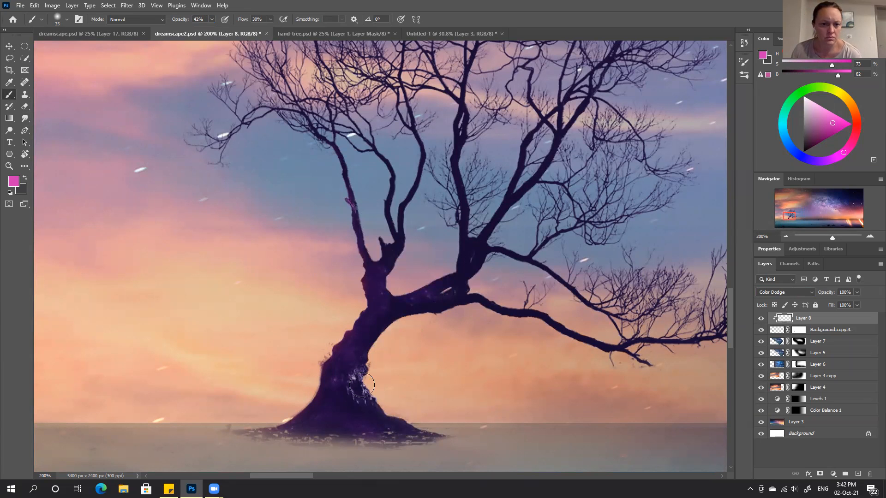
drag(398, 210, 383, 250)
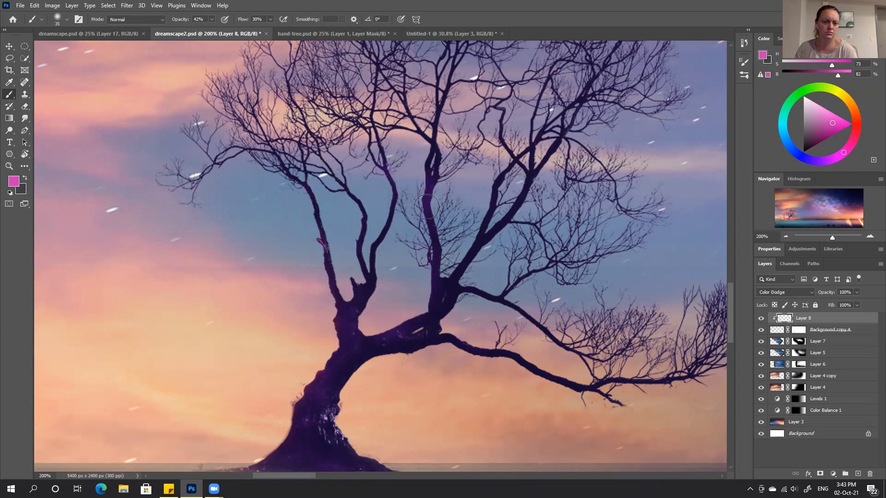
Step: Compare the whole composite with and without the tree's highlight layer
key(ctrl+0)
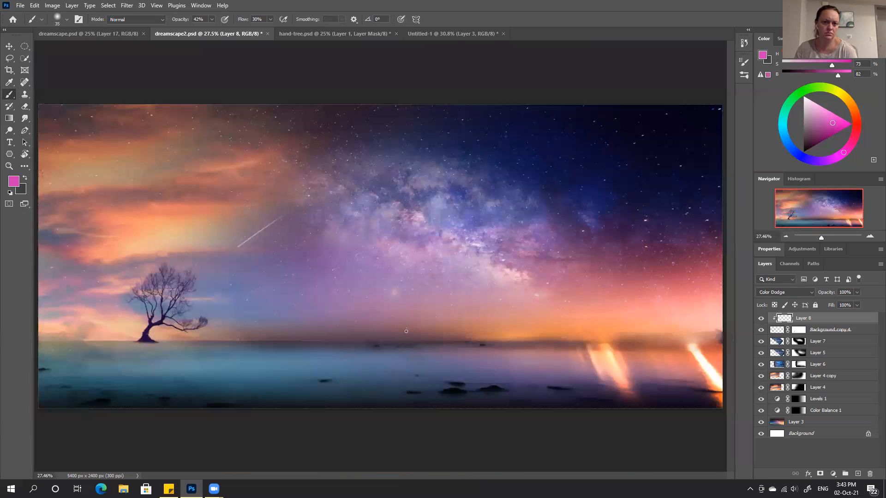
click(761, 318)
click(761, 318)
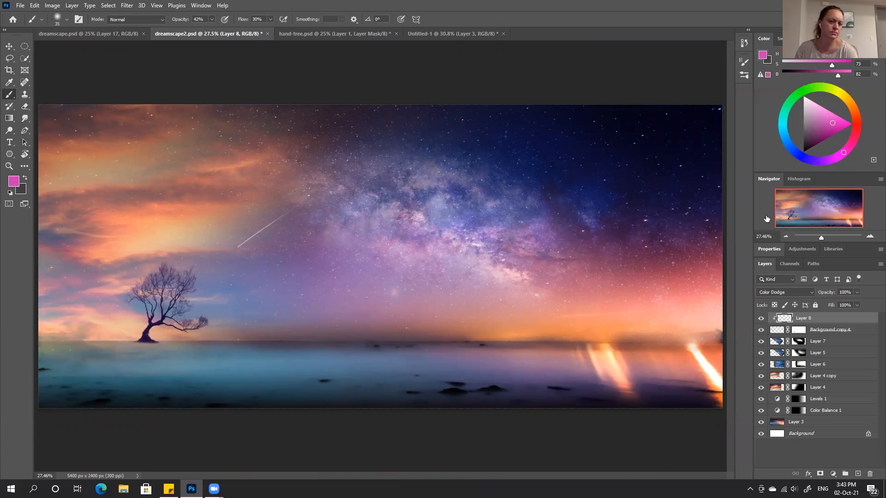
Step: Add a new layer above the tree's highlight layer, clip it to the tree and set its blend mode to Overlay
click(760, 319)
click(760, 319)
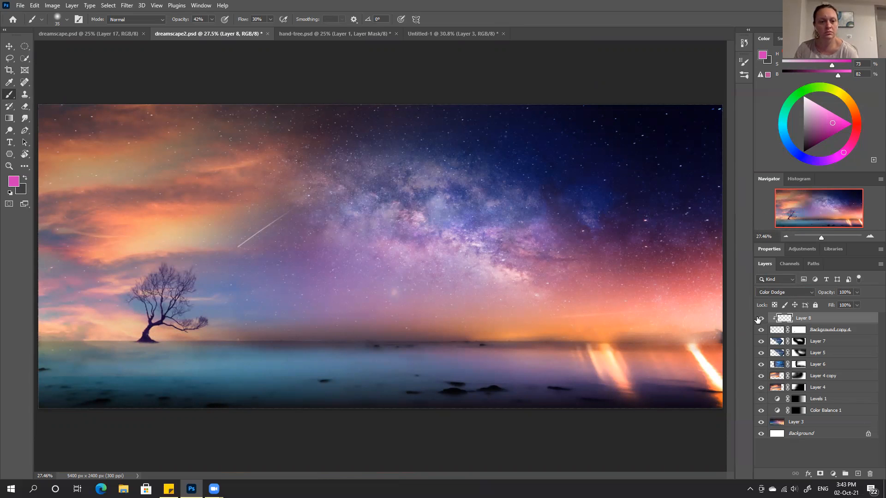
click(858, 473)
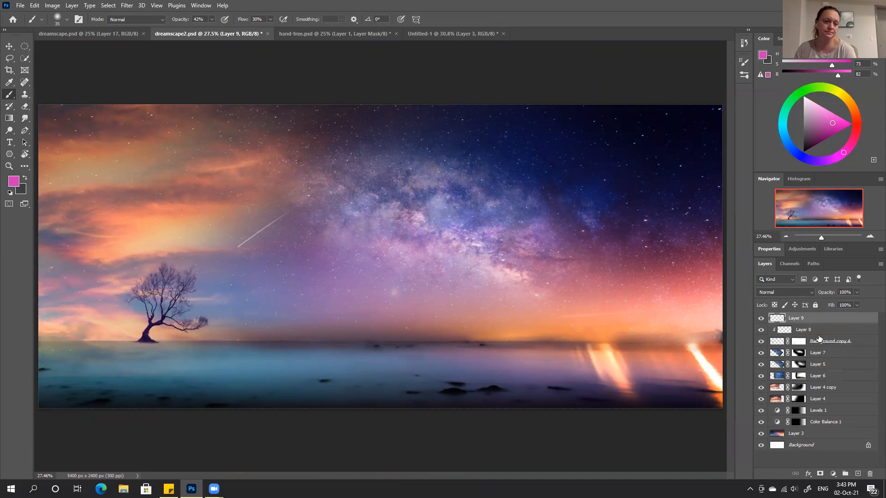
alt+click(803, 324)
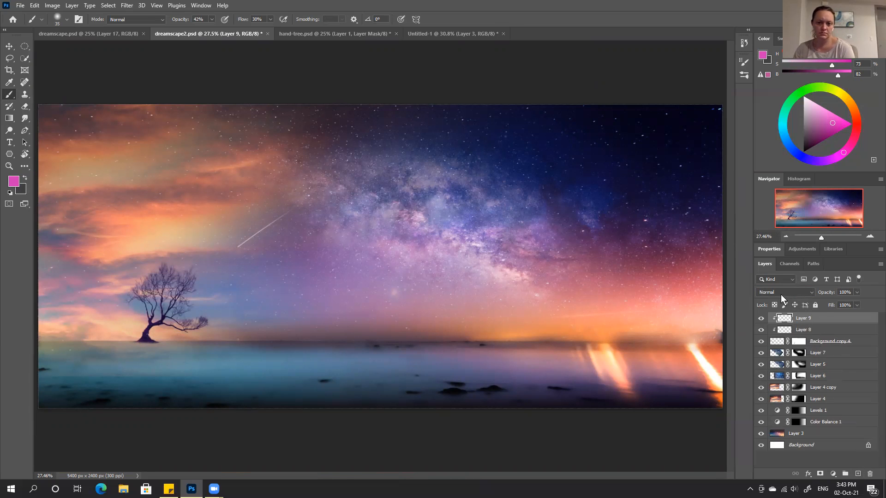
click(781, 294)
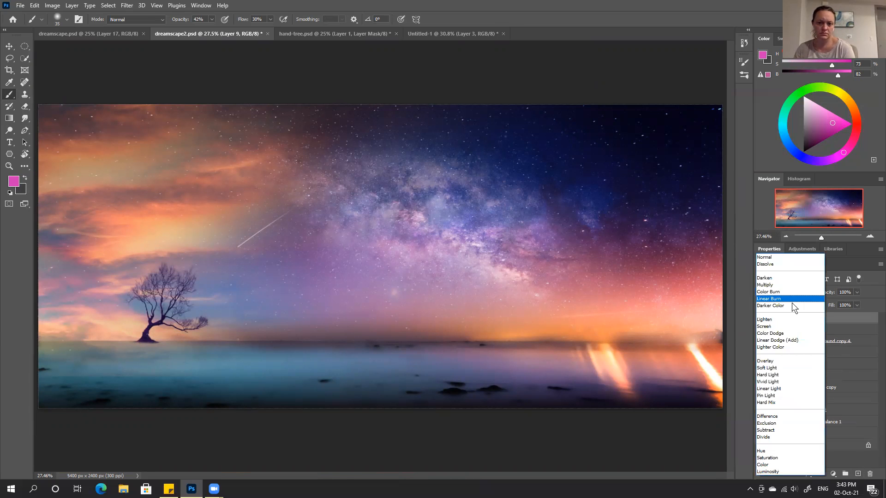
click(773, 361)
Step: Change the brush color to blue and paint a stroke across the base of the tree
drag(811, 160, 795, 156)
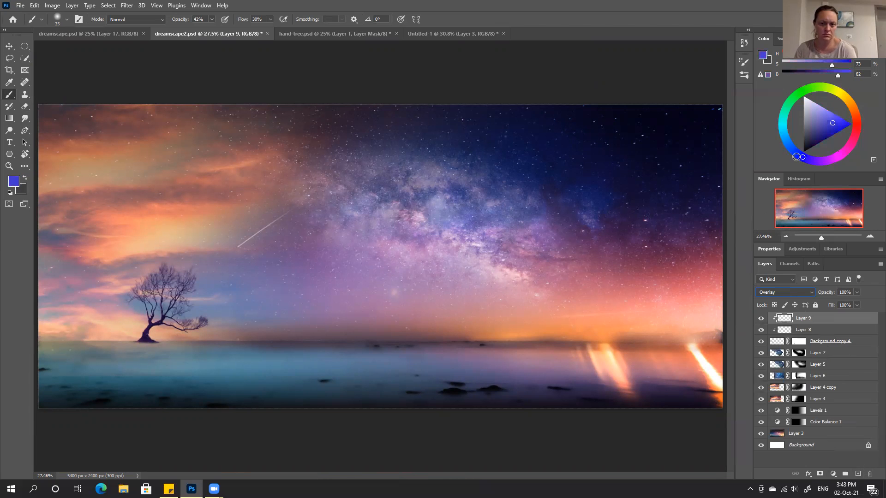
click(793, 153)
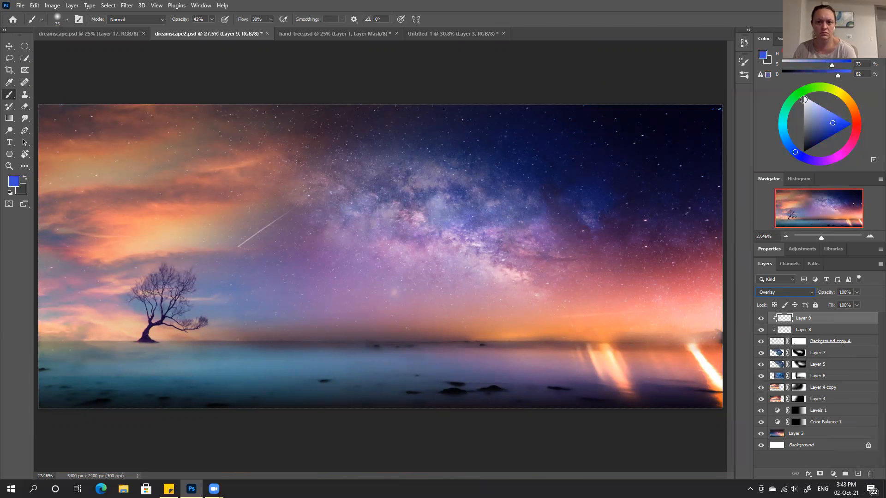
key(ctrl+plus)
key(ctrl+plus)
key(ctrl+plus)
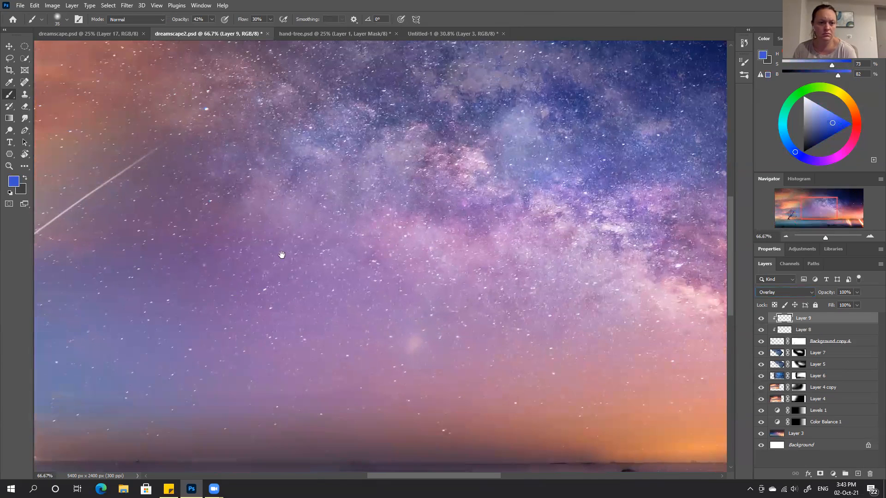
drag(282, 255, 452, 148)
mouse_move(387, 194)
mouse_down()
mouse_move(581, 176)
mouse_move(599, 184)
mouse_up()
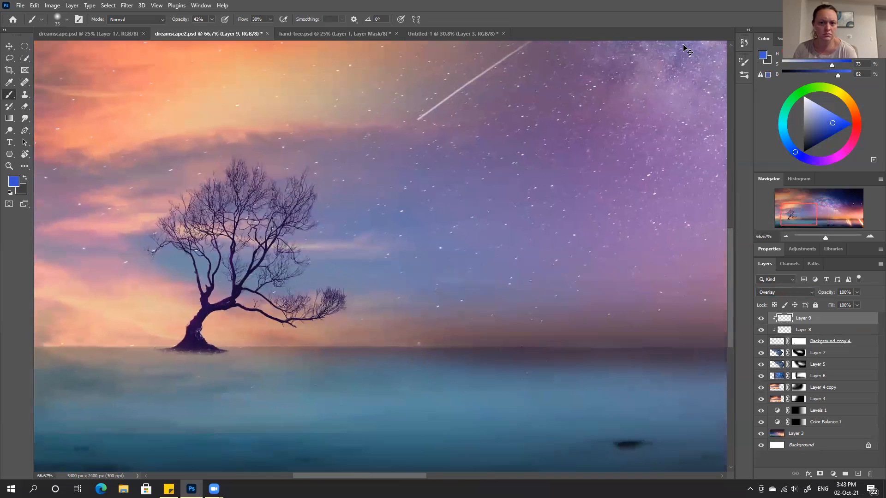
key(ctrl+plus)
key(ctrl+plus)
mouse_move(232, 296)
mouse_down()
mouse_move(301, 236)
mouse_move(527, 180)
mouse_up()
mouse_move(167, 350)
mouse_down()
mouse_move(227, 336)
mouse_move(196, 352)
mouse_move(206, 355)
mouse_up()
Step: Set the new clipped layer's blend mode to Multiply and paint blue shading over the trunk and the main branches
click(796, 291)
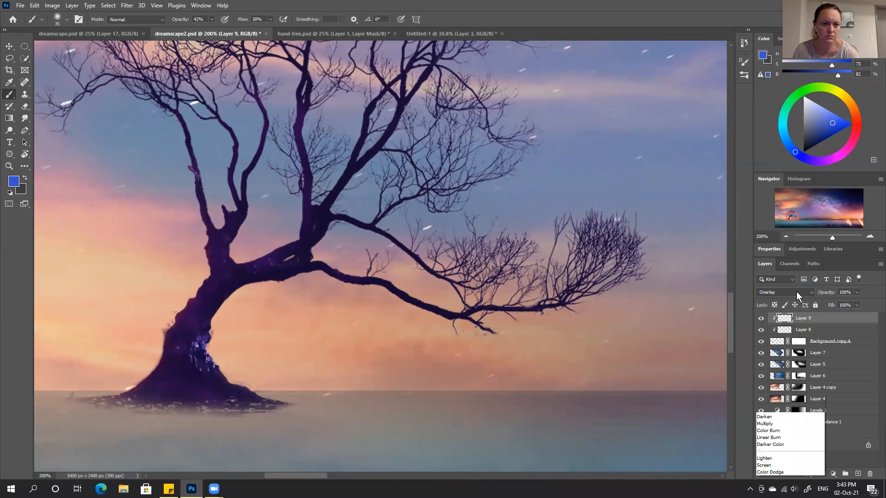
click(780, 280)
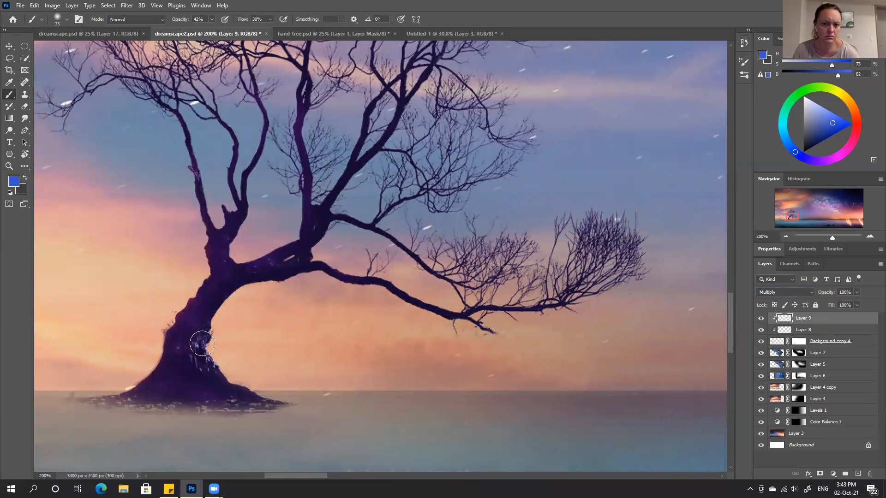
mouse_move(221, 321)
mouse_down()
mouse_move(212, 321)
mouse_move(250, 288)
mouse_move(323, 278)
mouse_move(498, 296)
mouse_up()
drag(311, 241, 338, 212)
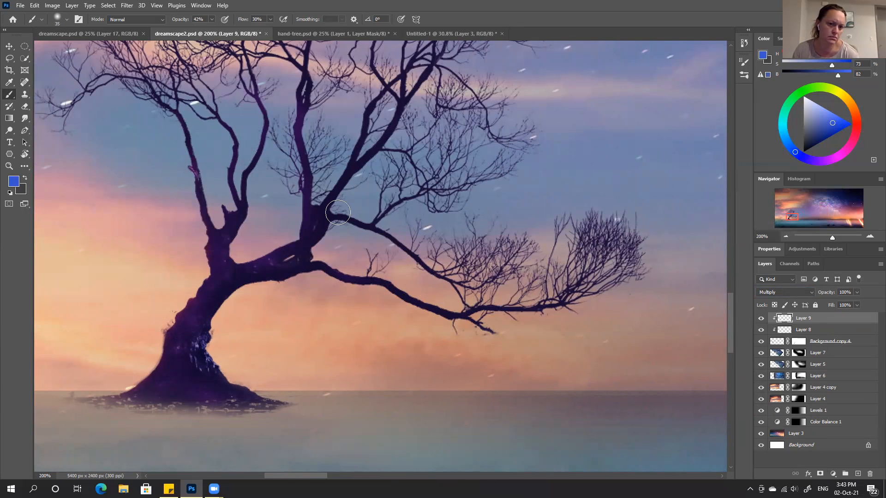
mouse_move(199, 323)
mouse_down()
mouse_move(202, 347)
mouse_move(224, 370)
mouse_move(224, 388)
mouse_move(180, 357)
mouse_up()
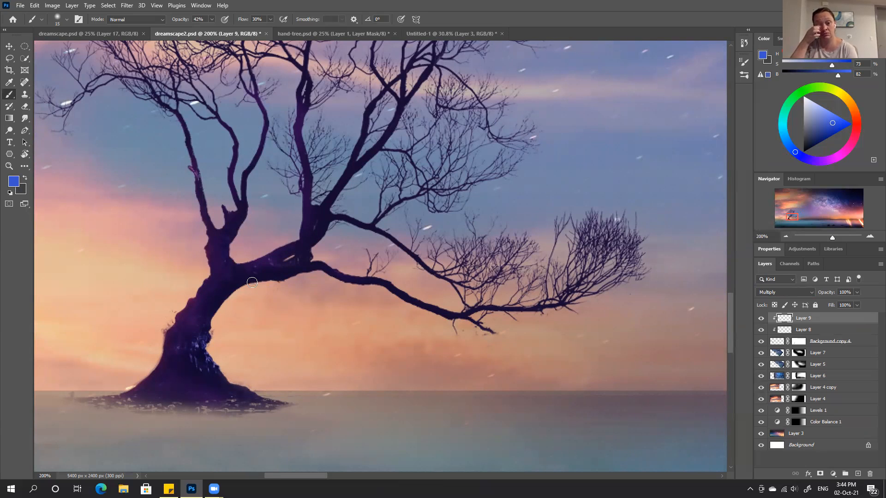
drag(206, 336, 208, 350)
Step: Compare the whole composite with and without the two clipped layers on the tree
key(ctrl+0)
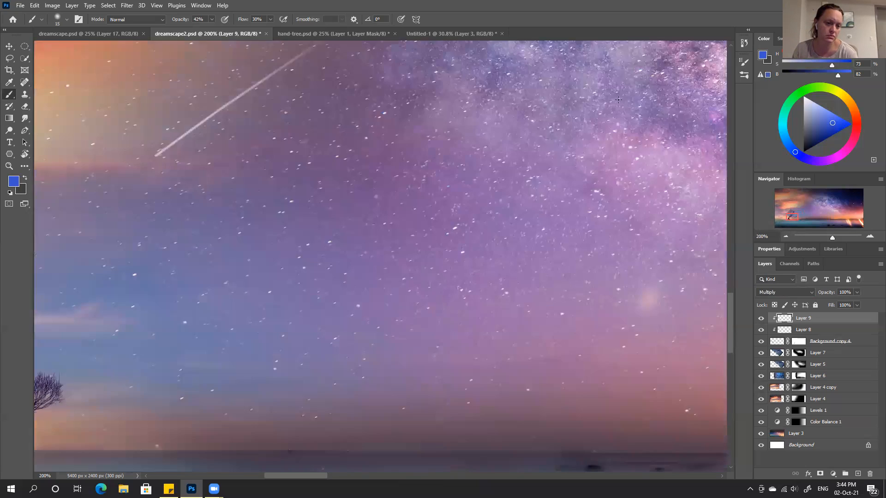
click(761, 319)
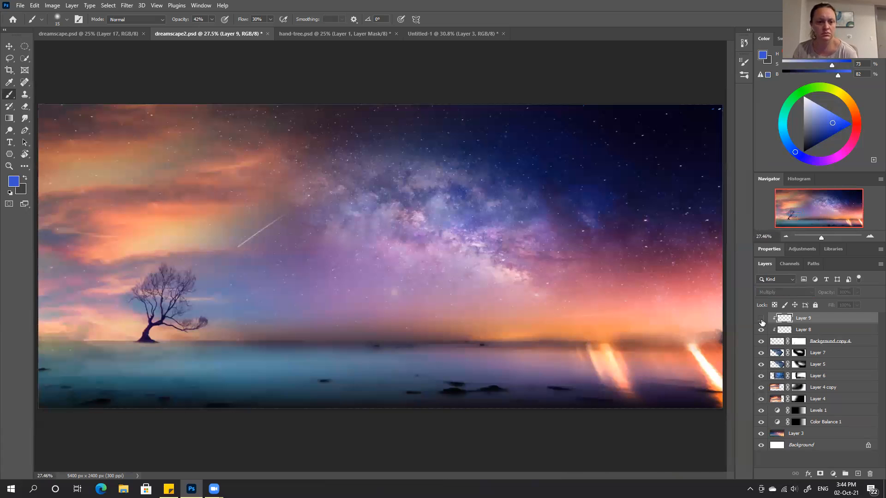
click(761, 330)
drag(761, 320, 761, 329)
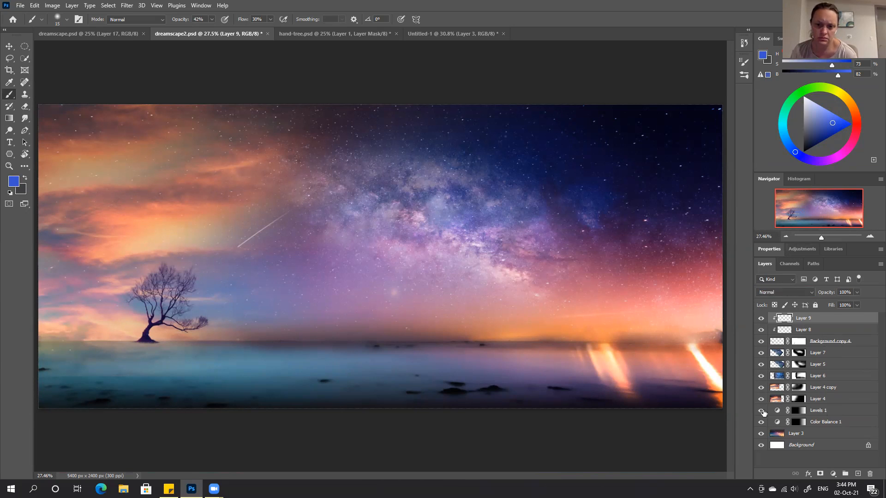
Step: Check the effect of the Levels 1 adjustment layer and set its midtone value to 0.54
click(818, 410)
click(762, 411)
click(762, 412)
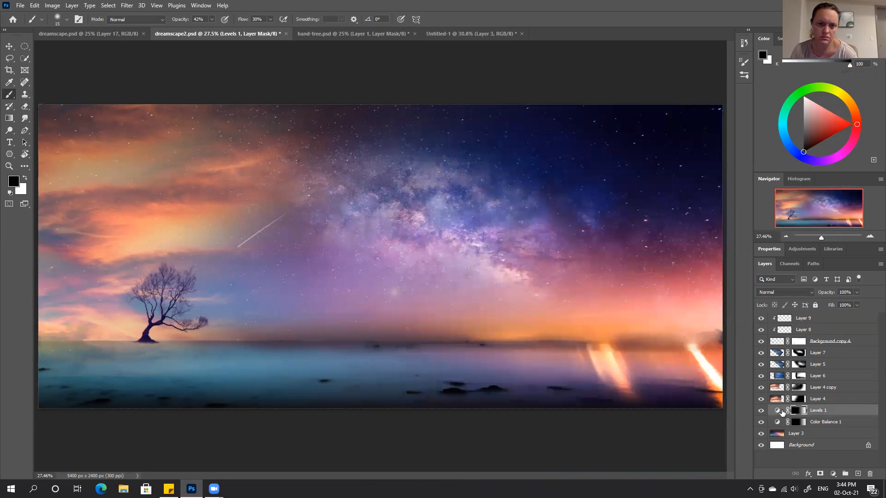
click(782, 411)
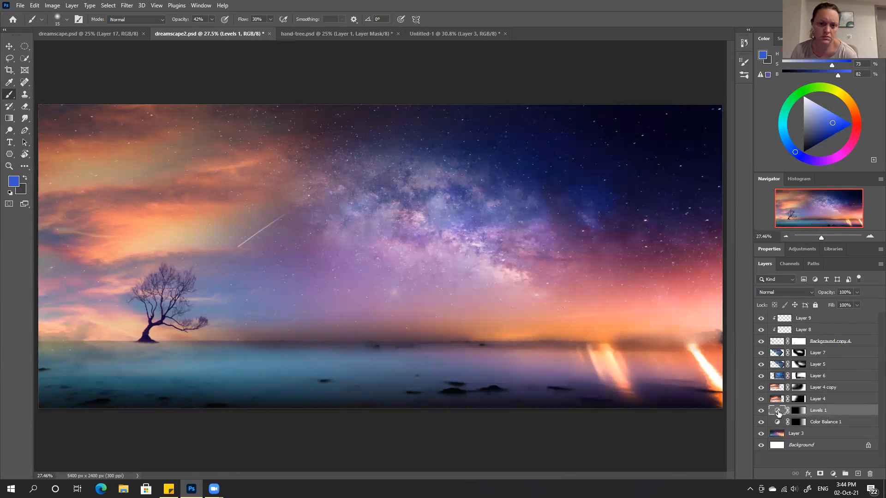
double_click(778, 412)
scroll(874, 303, down, 1)
drag(836, 332, 839, 333)
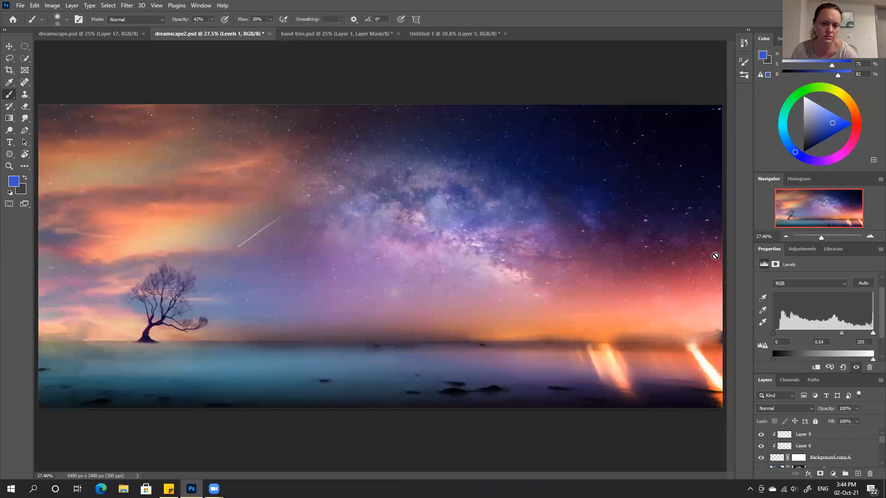
double_click(771, 250)
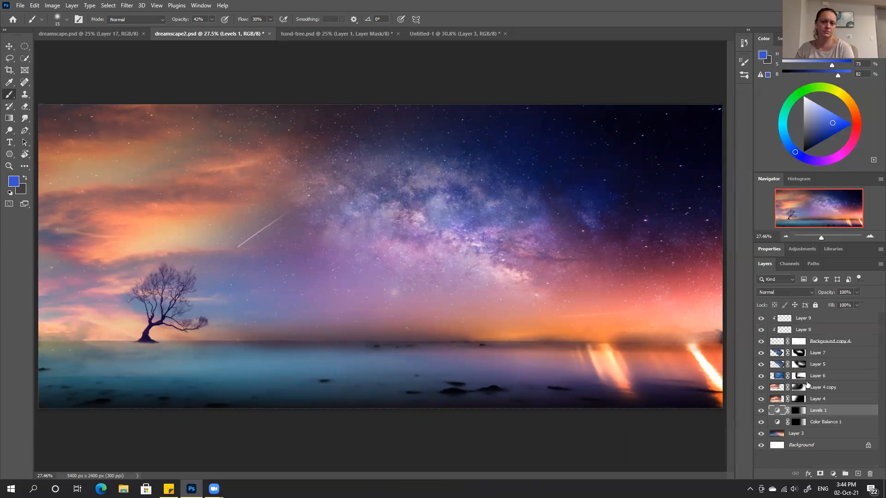
Step: Hide all sky image and adjustment layers from Layer 7 down to Color Balance 1, keeping the tree and Layer 3 visible
click(760, 432)
click(760, 432)
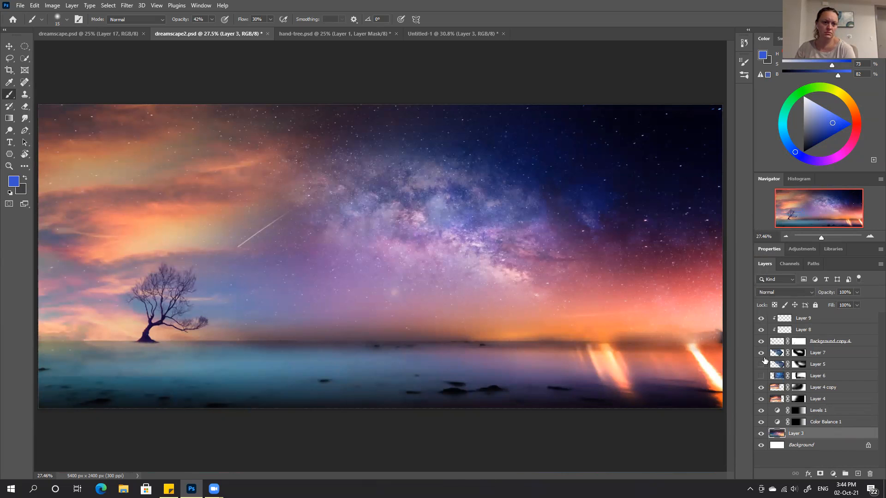
click(760, 352)
click(760, 434)
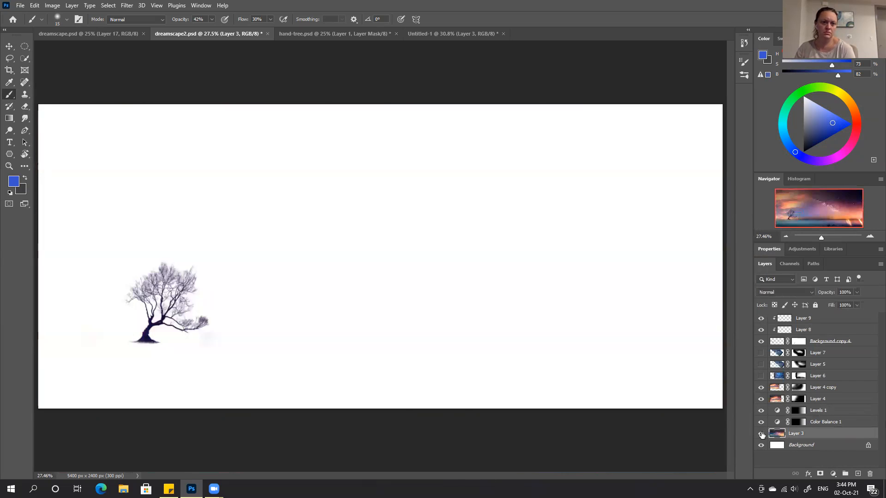
click(760, 434)
drag(761, 388, 791, 409)
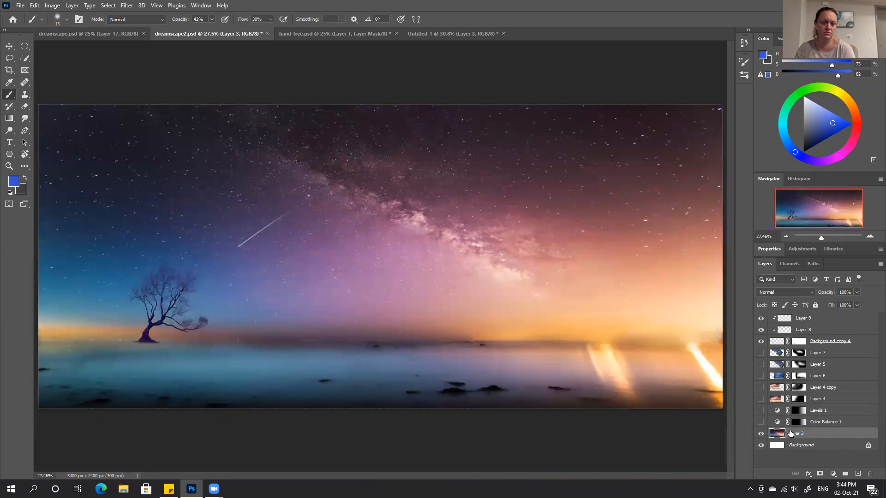
Step: Duplicate Layer 3, rotate the copy counterclockwise until the Milky Way runs nearly horizontal, and shift it slightly to the right
key(ctrl+j)
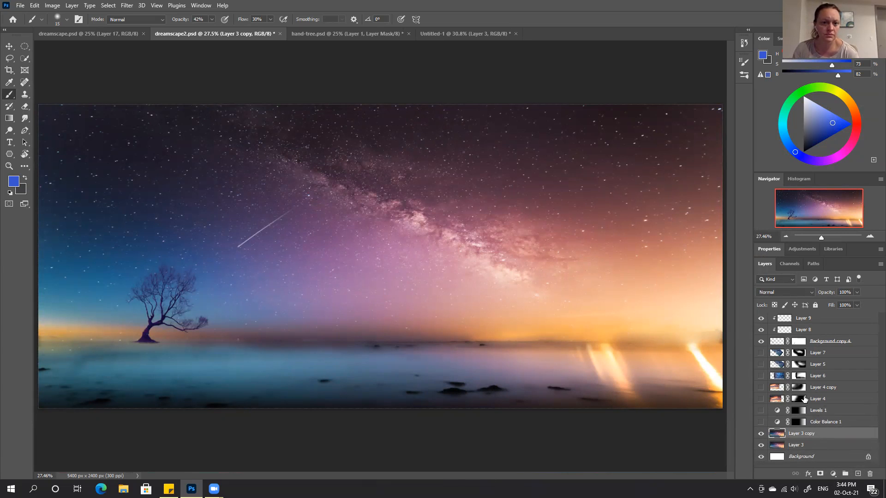
key(v)
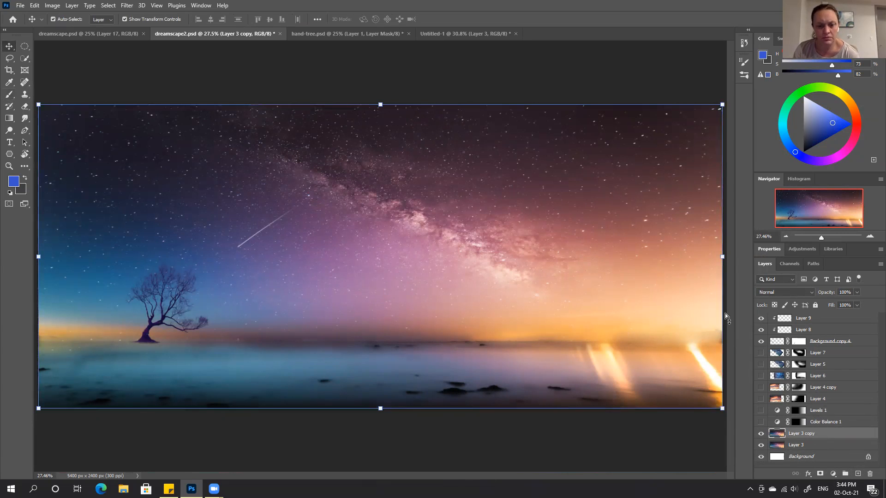
key(ctrl+minus)
key(ctrl+minus)
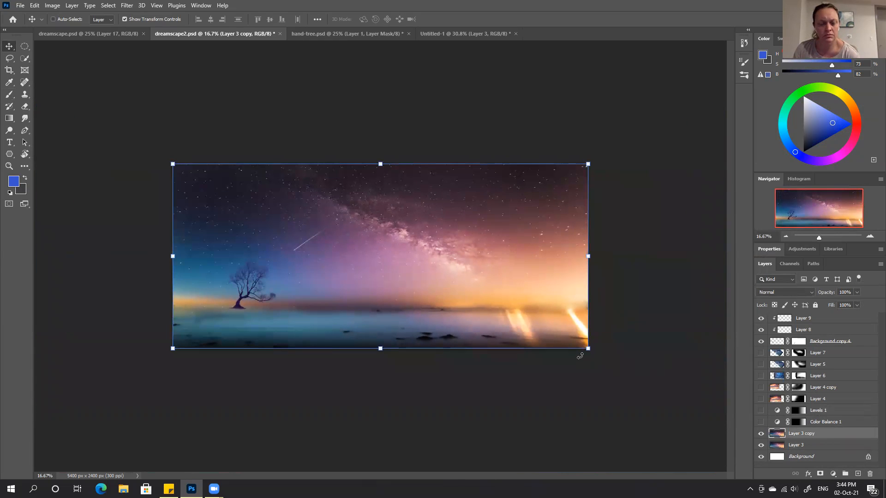
drag(605, 345, 651, 281)
drag(400, 226, 431, 226)
click(457, 19)
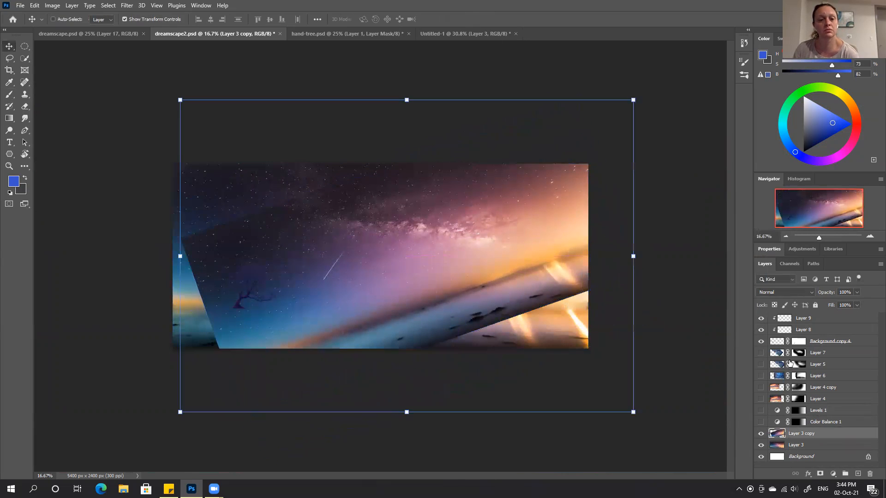
Step: Add a black layer mask to the rotated sky copy and set up a white 1300 px brush
click(819, 473)
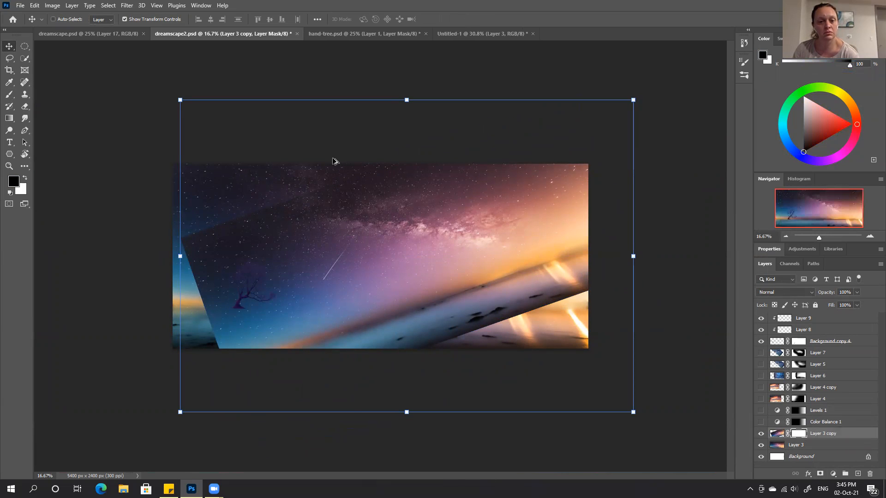
key(ctrl+i)
key(b)
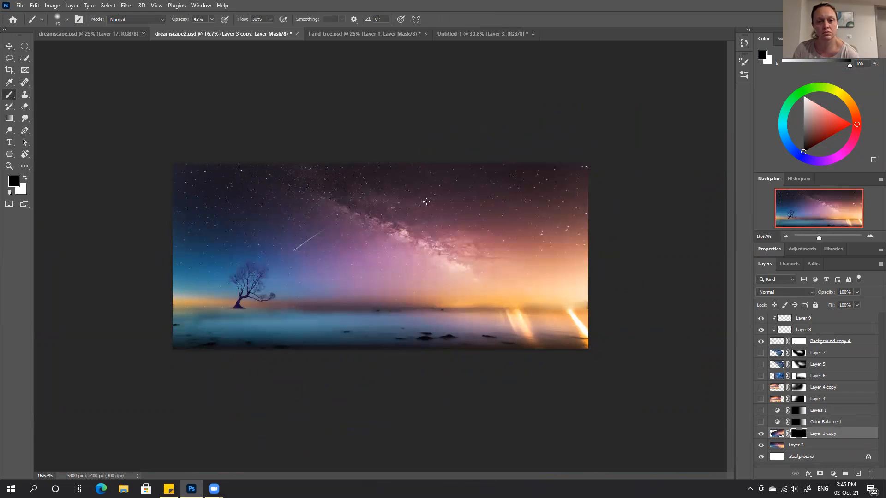
key(bracketright)
key(bracketright)
key(bracketright)
key(bracketright)
key(bracketright)
key(bracketright)
key(bracketright)
key(bracketright)
key(bracketright)
key(bracketright)
key(bracketright)
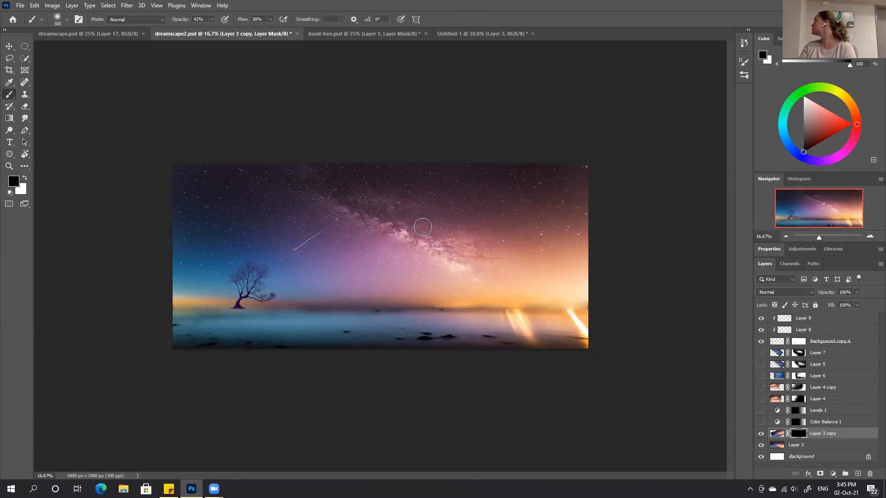
key(bracketright)
key(bracketright)
key(bracketright)
key(bracketright)
key(bracketright)
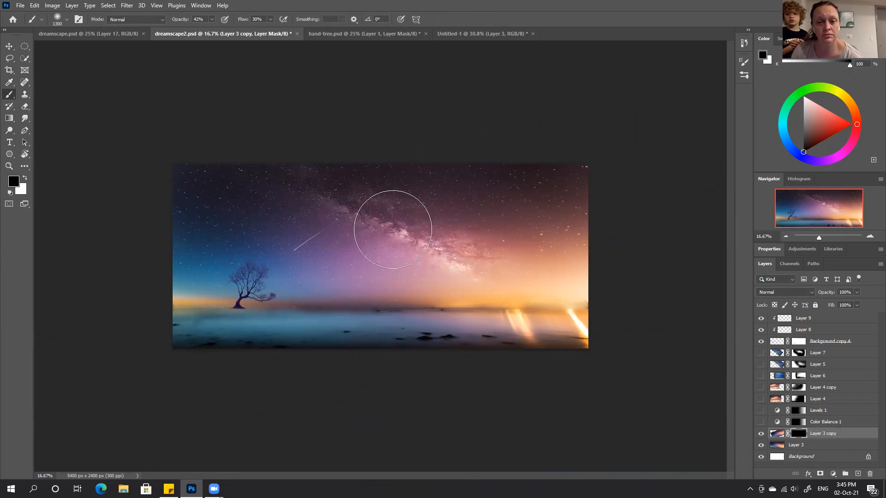
key(x)
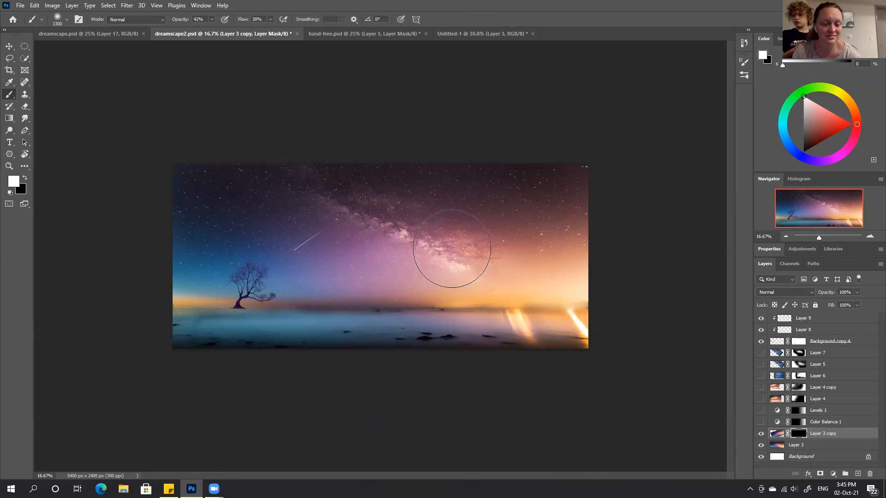
Step: Paint white on the mask to reveal the rotated Milky Way across the sky, raising the brush opacity to 100%
mouse_move(423, 242)
mouse_down()
mouse_move(417, 226)
mouse_move(458, 227)
mouse_up()
mouse_move(407, 214)
mouse_down()
mouse_move(498, 223)
mouse_move(423, 205)
mouse_move(441, 209)
mouse_move(319, 243)
mouse_move(416, 205)
mouse_move(282, 205)
mouse_move(413, 202)
mouse_move(329, 198)
mouse_move(328, 209)
mouse_move(294, 223)
mouse_move(392, 219)
mouse_move(352, 212)
mouse_move(356, 203)
mouse_move(476, 243)
mouse_move(513, 235)
mouse_move(517, 210)
mouse_move(541, 216)
mouse_move(443, 215)
mouse_up()
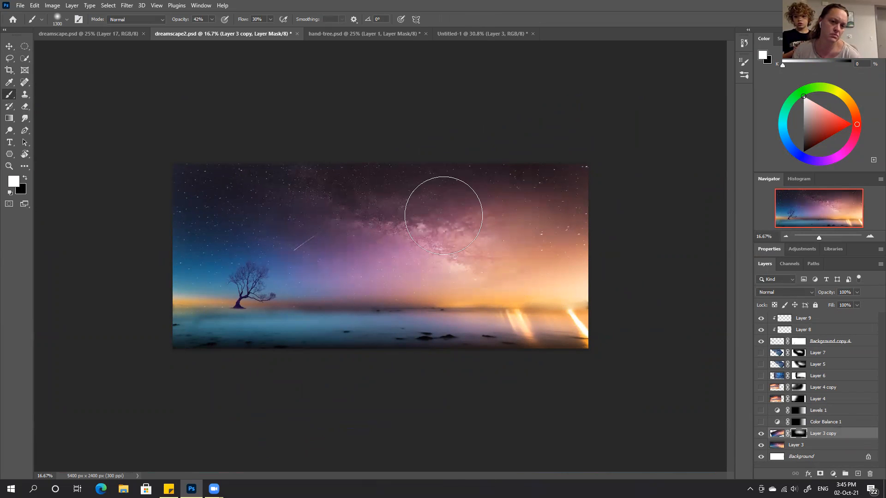
key(0)
mouse_move(415, 136)
mouse_down()
mouse_move(486, 227)
mouse_move(475, 218)
mouse_move(375, 211)
mouse_move(380, 205)
mouse_move(311, 211)
mouse_move(305, 178)
mouse_move(292, 169)
mouse_move(424, 201)
mouse_move(499, 252)
mouse_move(470, 268)
mouse_move(400, 275)
mouse_move(488, 244)
mouse_move(516, 216)
mouse_up()
Step: Paint black on the mask to hide the copy's tilted horizon and soften its edge in the upper left sky, using a 900 px brush
key(x)
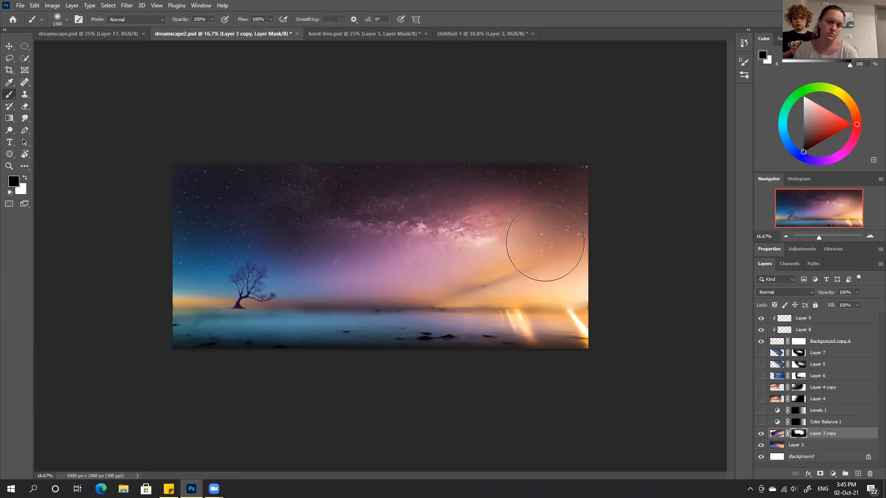
drag(506, 282, 468, 294)
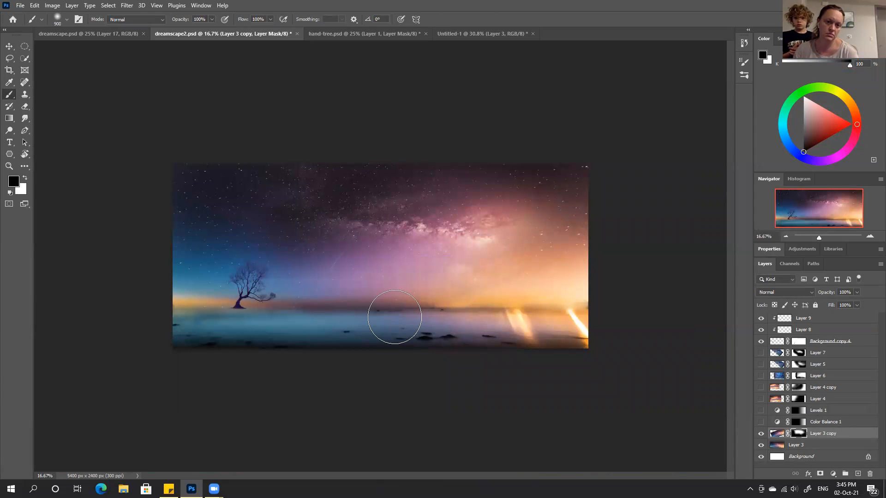
drag(264, 195, 369, 171)
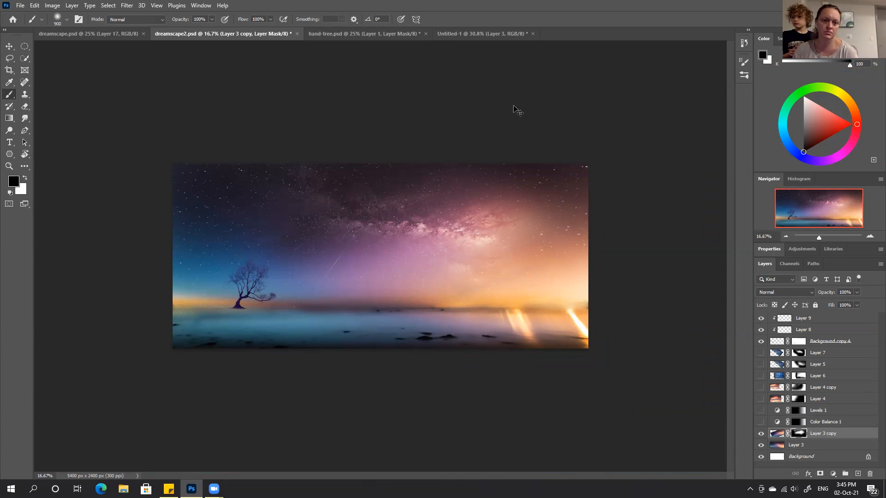
Step: Paint black on the Layer 3 copy mask with a 250 px brush to bring back the original shooting star above the tree
key(ctrl+0)
key(bracketleft)
key(bracketleft)
key(bracketleft)
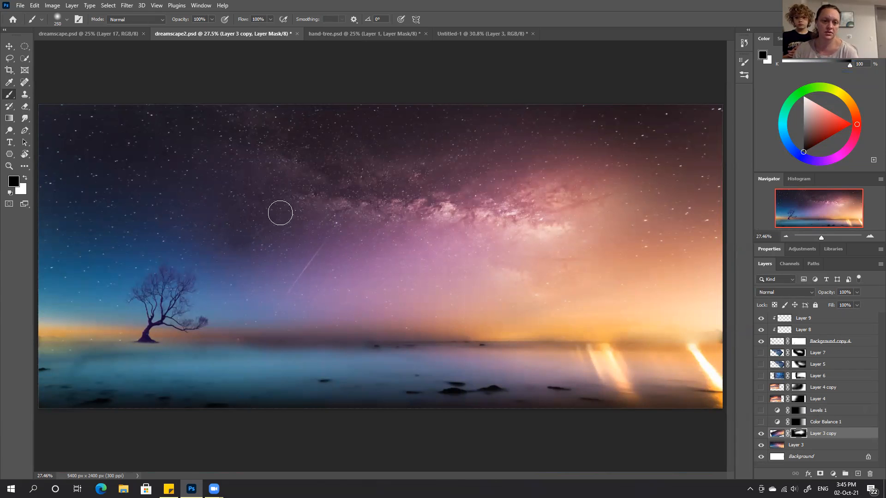
drag(280, 212, 250, 237)
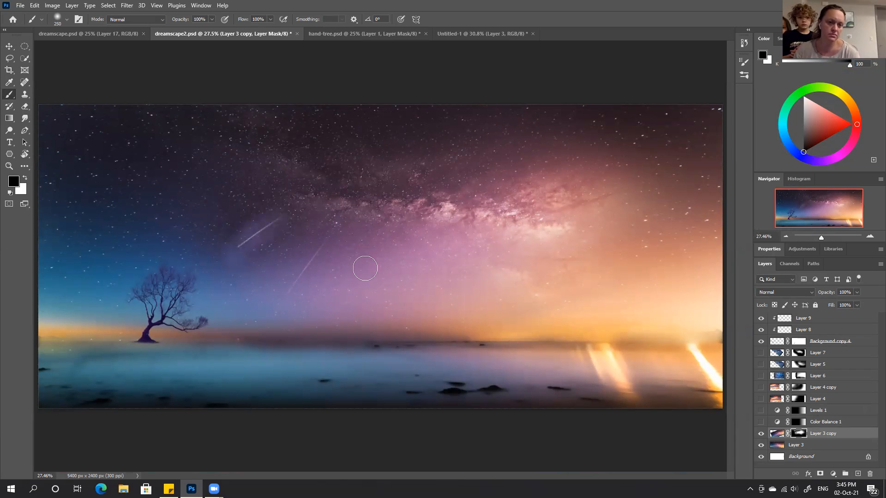
Step: Paint white on the mask with a 600 px brush to reveal the copy's own shooting star, and compare the sky without Layer 3 copy
key(bracketright)
key(bracketright)
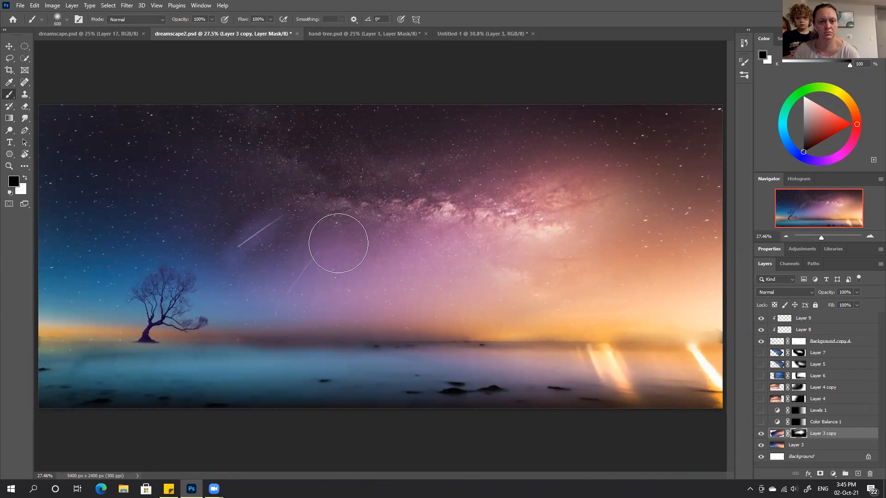
key(x)
drag(323, 249, 294, 298)
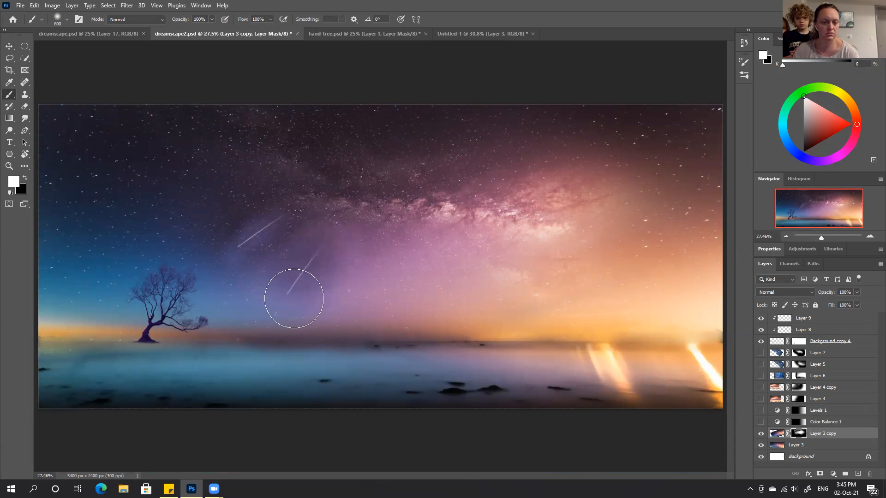
click(761, 436)
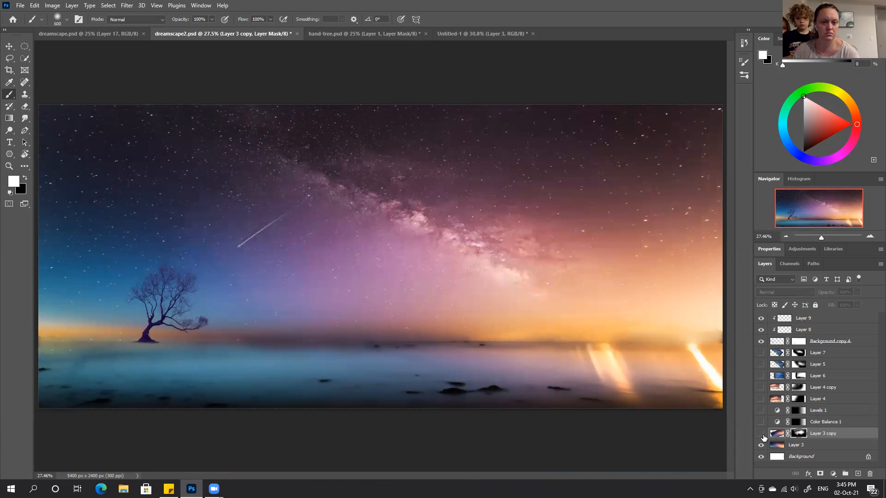
click(761, 434)
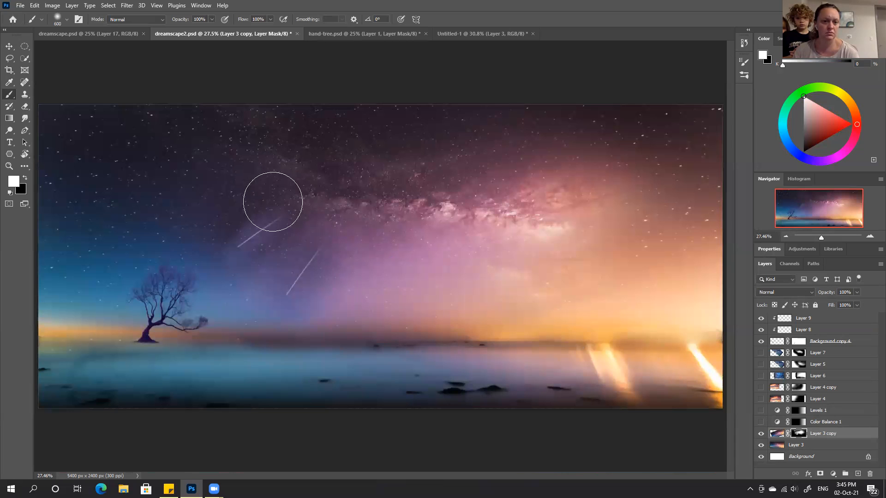
Step: Paint white on the mask over the original shooting star above the tree to fade it out
key(x)
key(x)
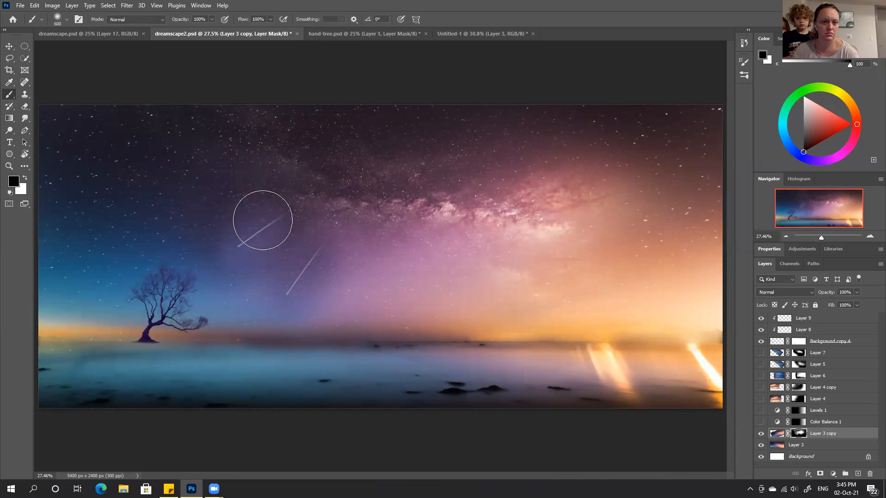
drag(284, 216, 231, 237)
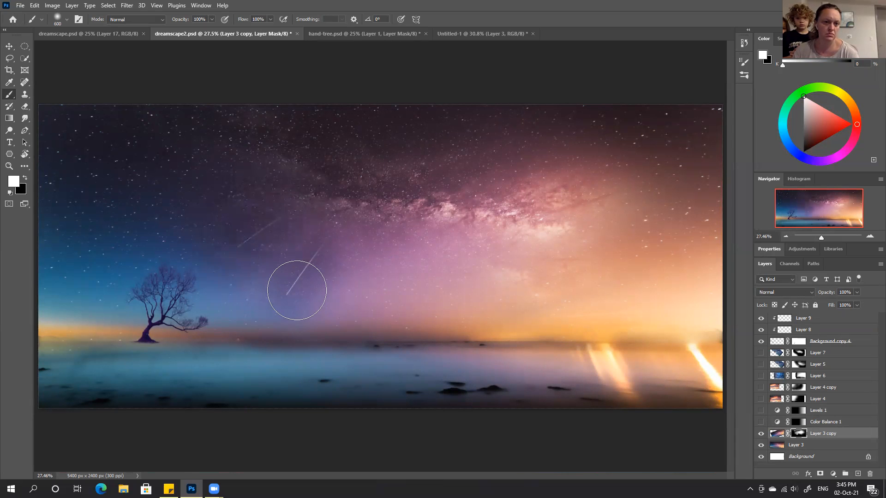
Step: Paint black on the mask with a 900 px brush to hide the copy's shooting star below the Milky Way
key(x)
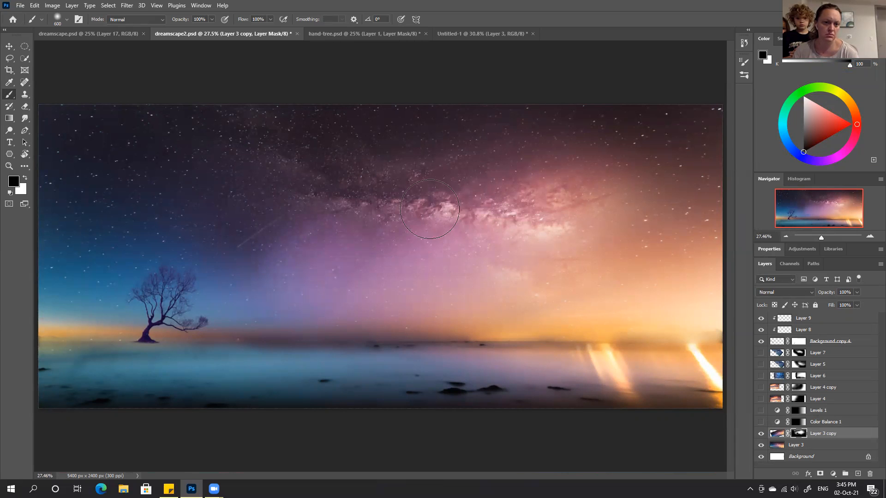
key(bracketright)
key(bracketright)
key(bracketright)
key(bracketright)
drag(317, 272, 275, 272)
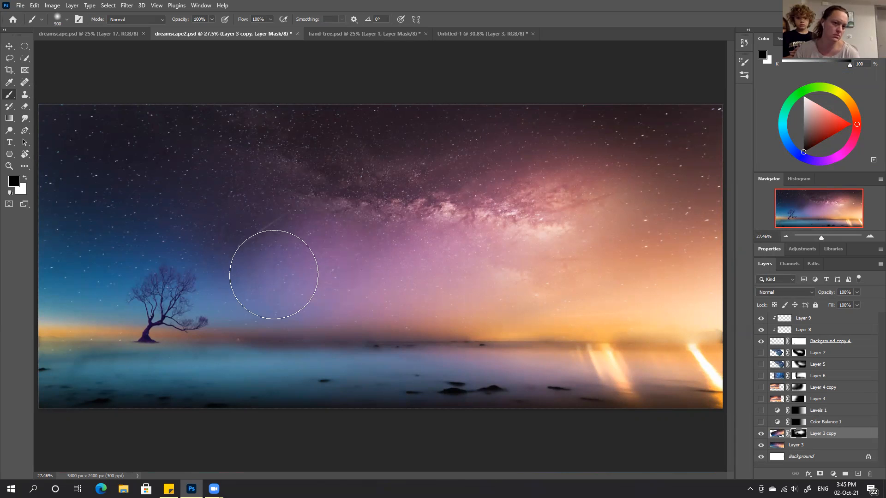
Step: Paint white on the mask to reveal the copy's shooting star again, lowering the brush opacity to 50%
key(x)
drag(282, 241, 298, 269)
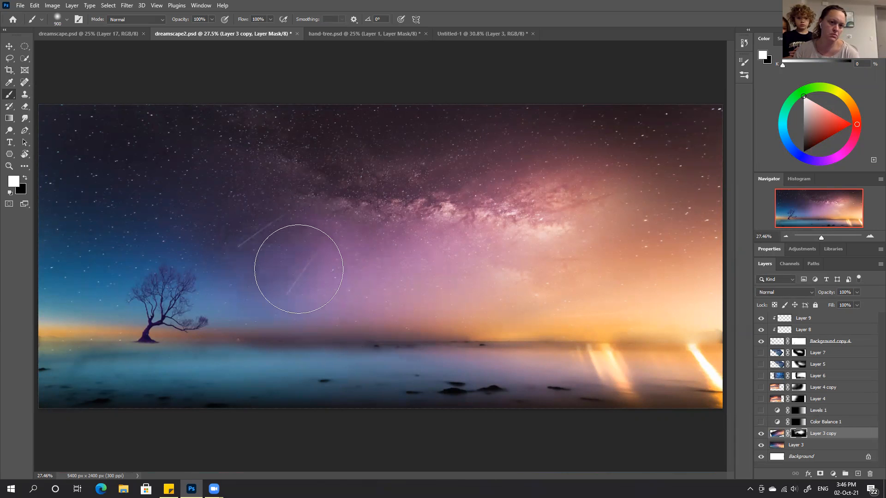
key(5)
key(x)
key(x)
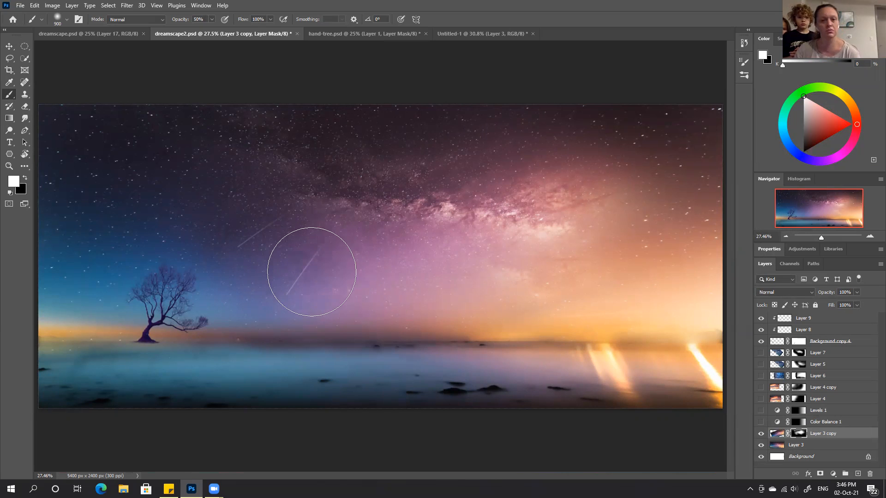
Step: Paint black at 50% opacity over the copy's shooting star to blend it away, using a 300 px and then a 700 px brush
key(x)
key(bracketleft)
key(bracketleft)
key(bracketleft)
key(bracketleft)
key(bracketleft)
key(bracketleft)
key(bracketleft)
key(bracketleft)
key(bracketleft)
key(bracketleft)
key(bracketleft)
key(bracketleft)
key(bracketleft)
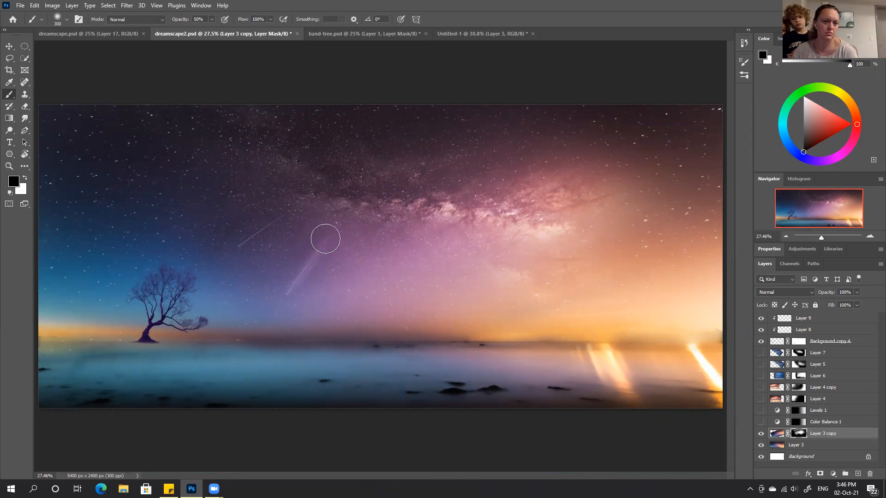
key(bracketright)
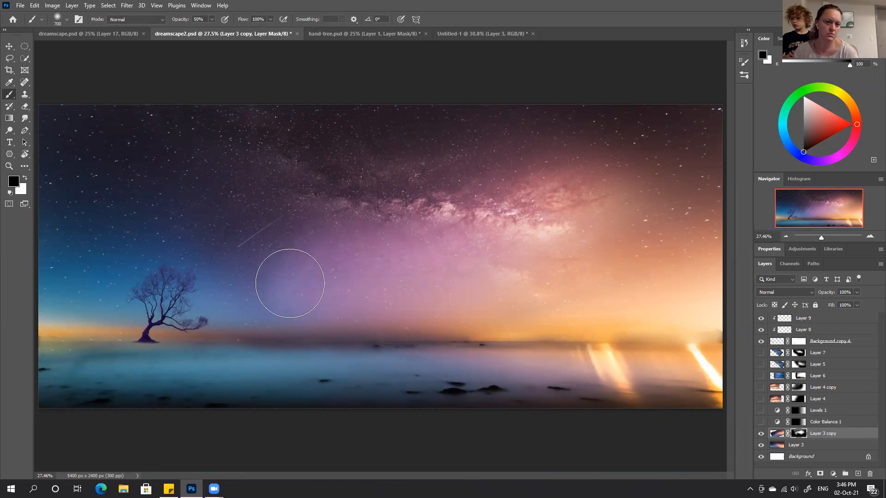
Step: Try painting black at 50% opacity over the bright right part of the Milky Way, and undo the stroke
mouse_move(572, 227)
mouse_down()
mouse_move(523, 215)
mouse_move(569, 200)
mouse_move(569, 188)
mouse_up()
key(x)
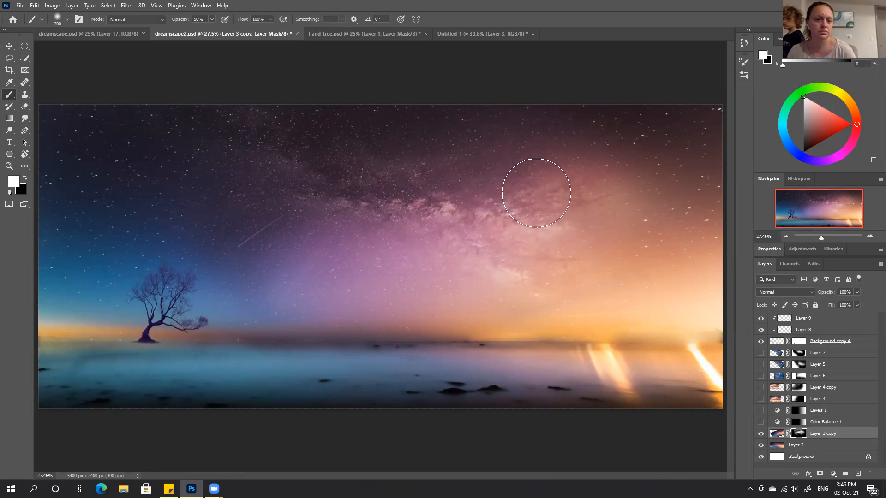
key(ctrl+z)
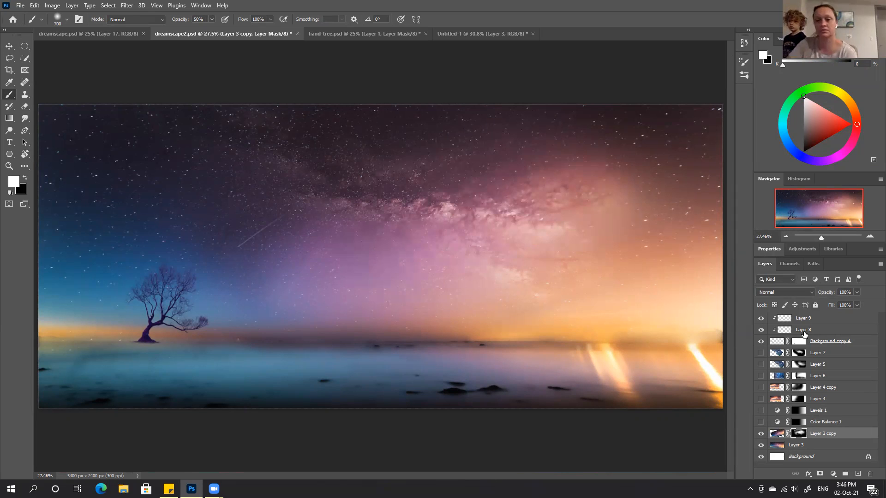
Step: Duplicate Layer 3 beneath Layer 3 copy and hide Layer 3 copy
drag(838, 436, 838, 435)
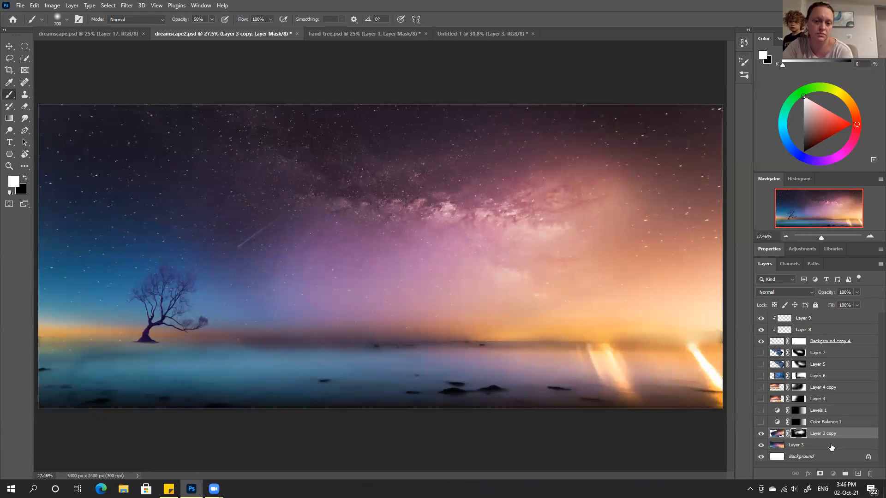
drag(856, 472, 857, 473)
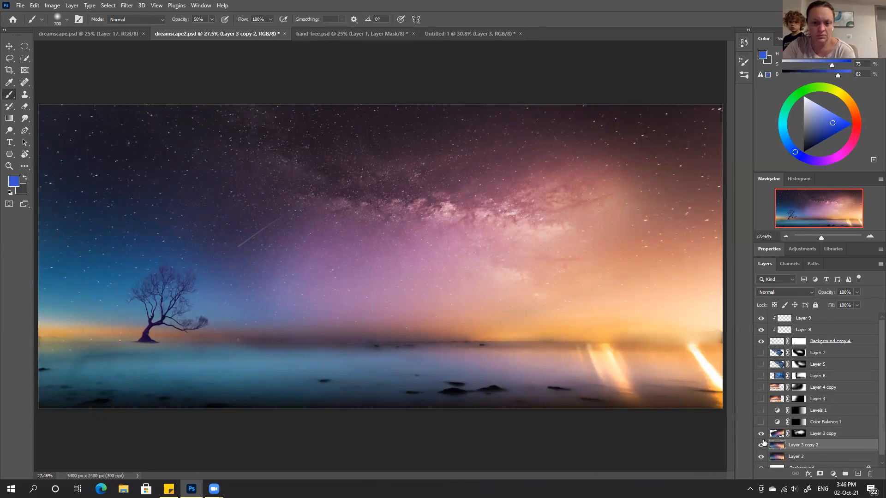
click(759, 434)
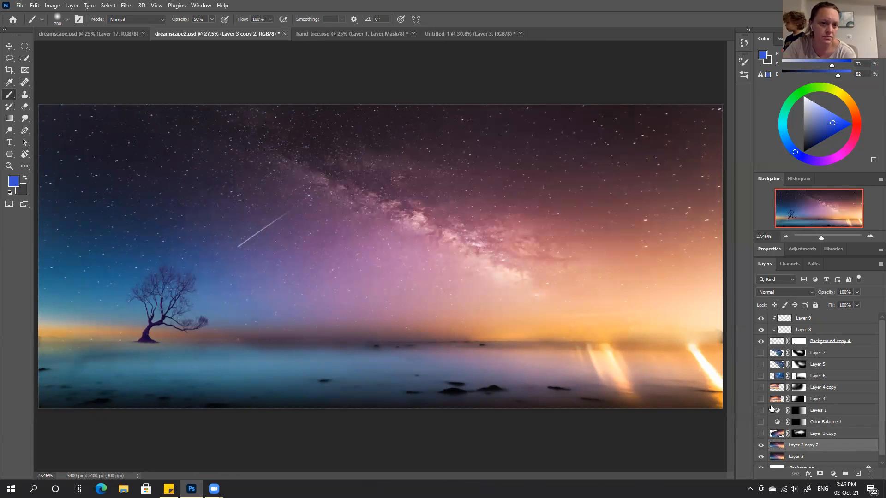
Step: Lasso the Milky Way on the new duplicate, rotate it counterclockwise until nearly horizontal, and enlarge it to about 103%
key(l)
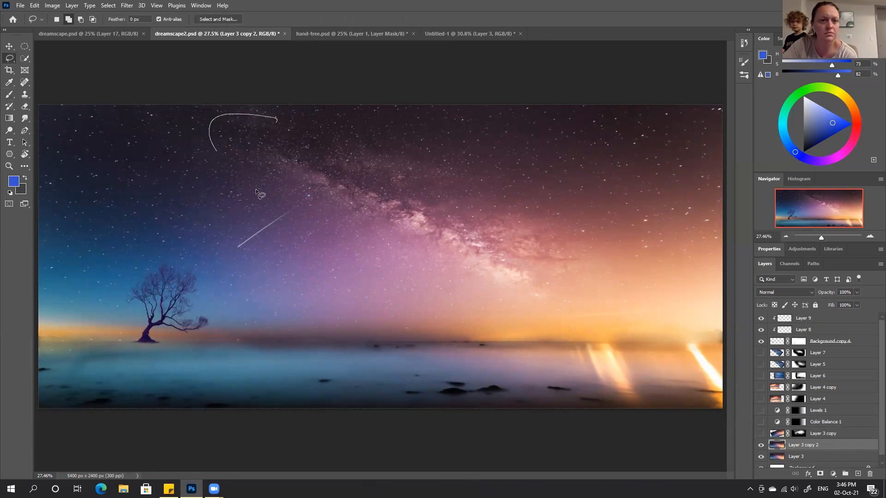
drag(285, 121, 286, 121)
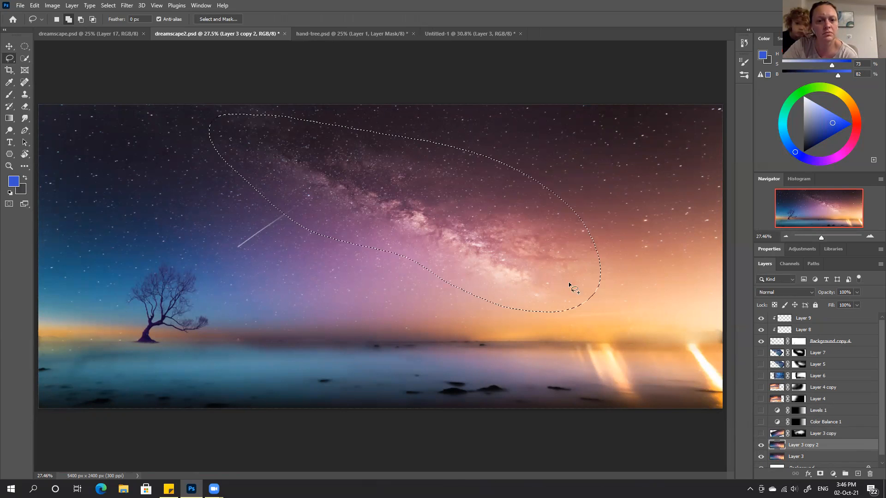
key(v)
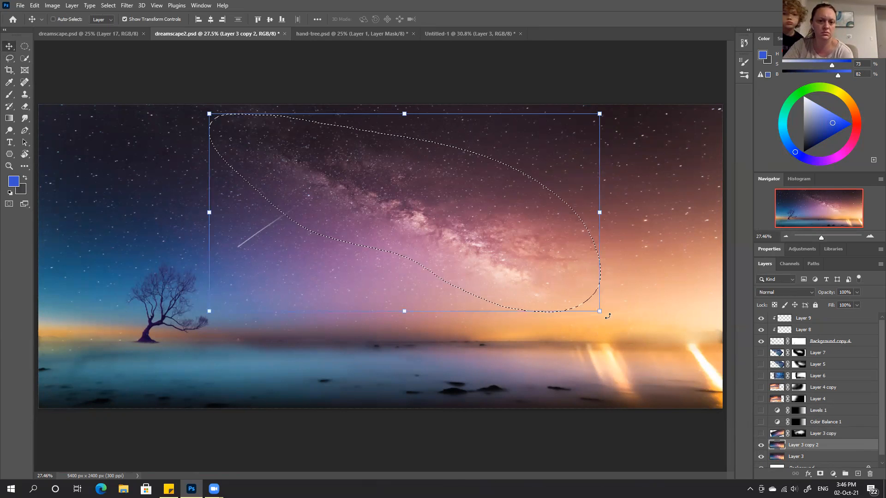
drag(627, 292, 636, 252)
mouse_move(417, 208)
mouse_down()
mouse_move(435, 216)
mouse_move(425, 210)
mouse_up()
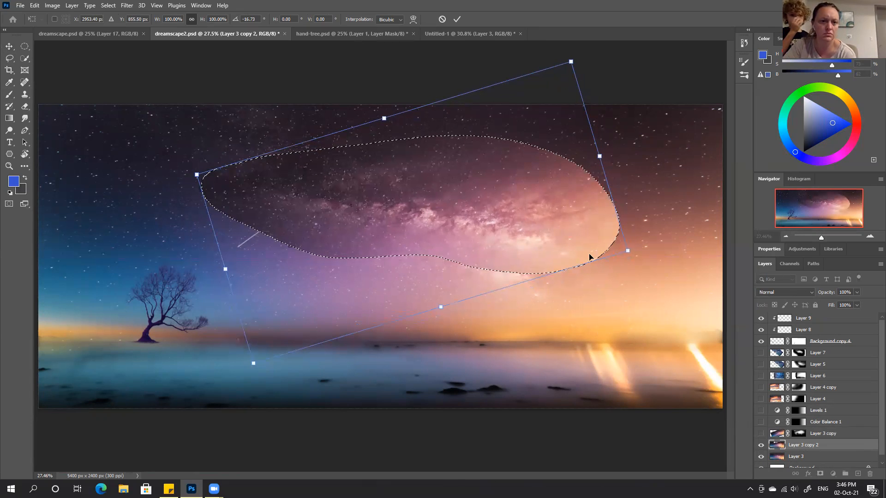
drag(629, 255, 644, 240)
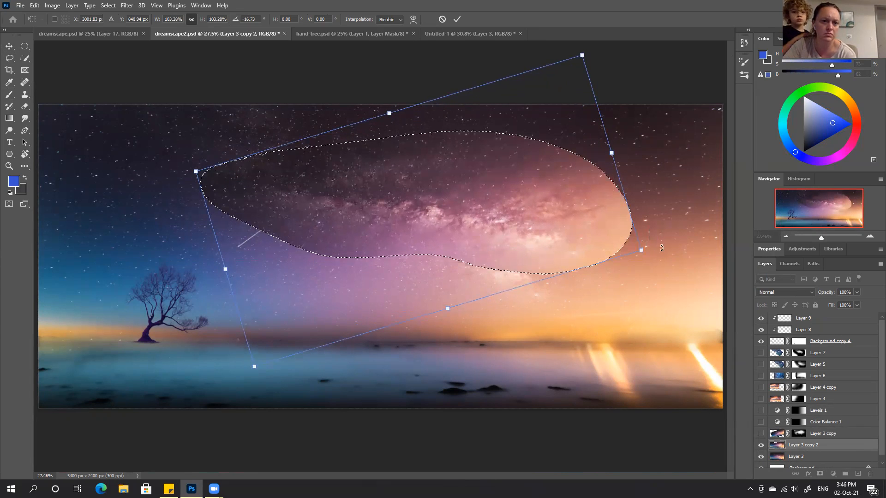
drag(423, 223, 419, 218)
click(456, 19)
Step: Mask the duplicate to the lassoed area and fade its left edge in black with a 500 px brush at 50% opacity
click(820, 474)
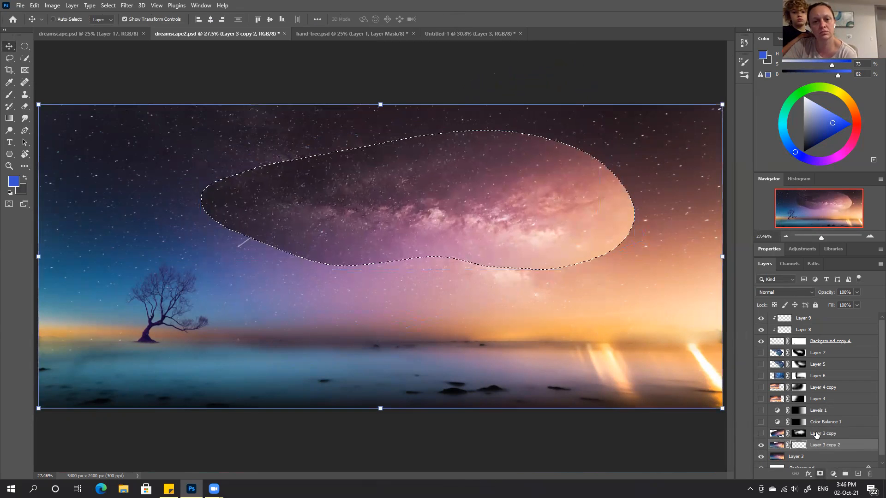
key(b)
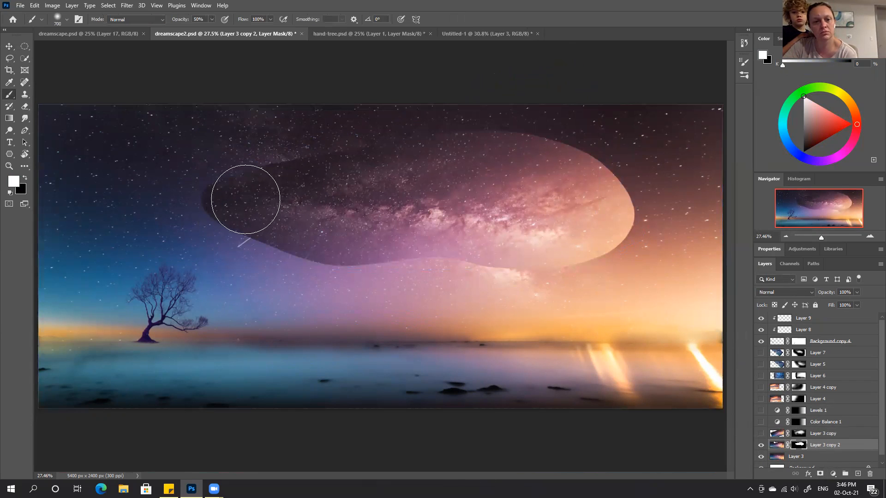
key(x)
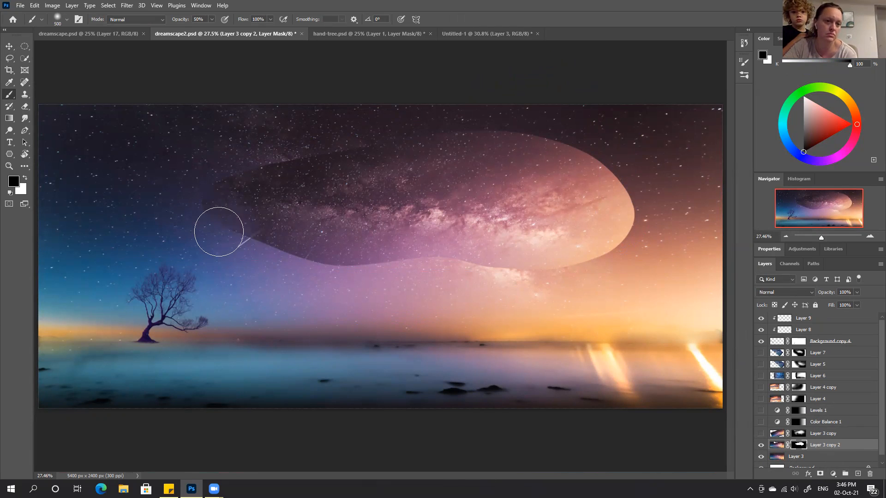
mouse_move(232, 224)
mouse_down()
mouse_move(208, 213)
mouse_move(286, 251)
mouse_move(377, 267)
mouse_move(297, 262)
mouse_move(354, 268)
mouse_move(288, 259)
mouse_move(319, 259)
mouse_move(205, 223)
mouse_up()
Step: Paint black on the mask along the patch's lower and right edges, raising the brush opacity to 100% and ending at 400 px
key(bracketright)
key(bracketright)
key(bracketright)
key(bracketright)
key(bracketleft)
key(bracketleft)
drag(422, 264, 375, 262)
mouse_move(491, 268)
mouse_down()
mouse_move(561, 269)
mouse_move(502, 264)
mouse_move(575, 252)
mouse_move(562, 261)
mouse_move(606, 244)
mouse_move(598, 240)
mouse_move(622, 184)
mouse_move(626, 219)
mouse_move(628, 194)
mouse_move(618, 219)
mouse_move(618, 175)
mouse_move(608, 223)
mouse_up()
key(bracketleft)
key(bracketleft)
key(bracketleft)
drag(637, 173, 633, 209)
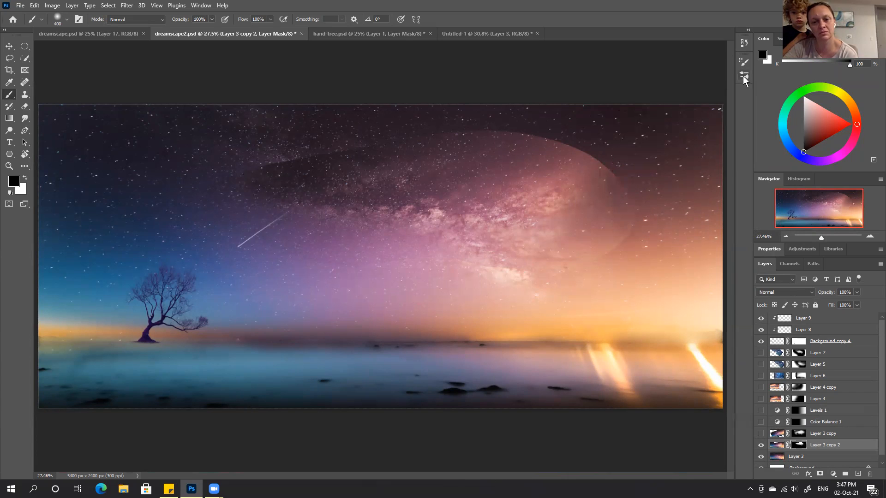
Step: Choose the first soft preset in General Brushes and paint black at 700 px over the patch's upper, left and right edges
click(743, 76)
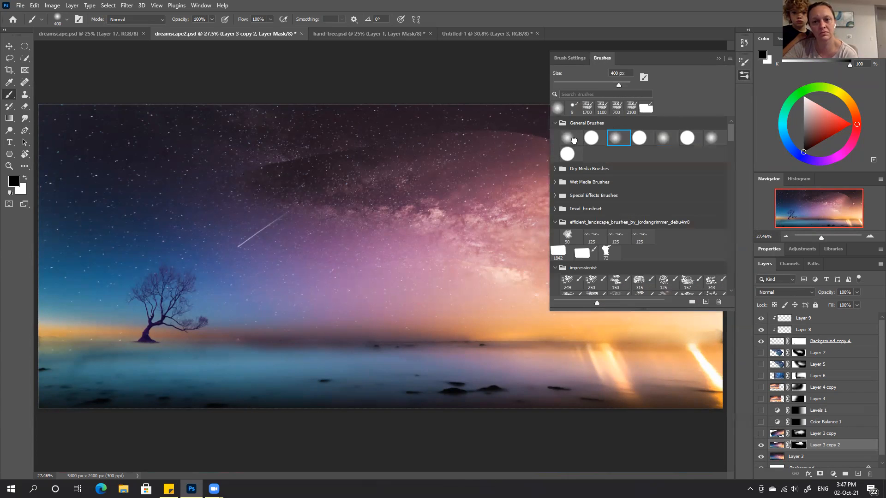
click(716, 59)
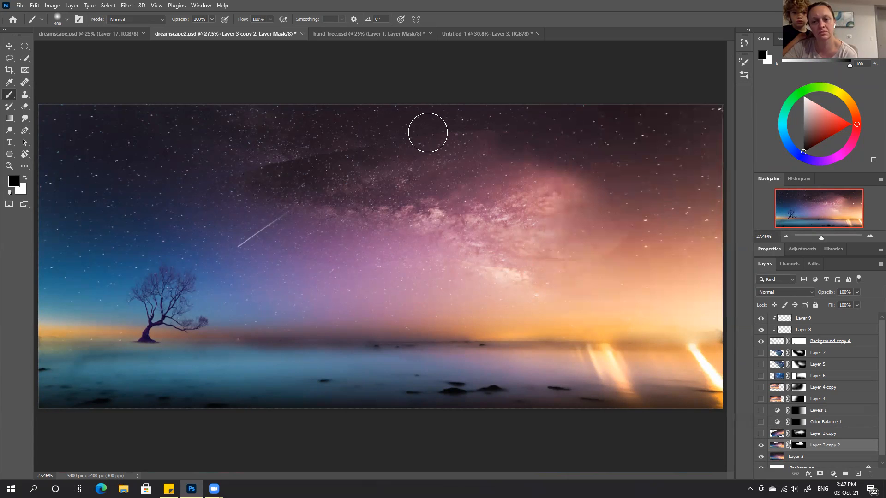
key(bracketright)
mouse_move(529, 124)
mouse_down()
mouse_move(412, 130)
mouse_move(232, 166)
mouse_move(293, 150)
mouse_move(222, 173)
mouse_move(269, 208)
mouse_move(310, 209)
mouse_move(318, 227)
mouse_up()
mouse_move(585, 244)
mouse_down()
mouse_move(613, 191)
mouse_move(596, 170)
mouse_up()
Step: Paint white on the mask with the 700 px soft brush to restore the rotated Milky Way in the patch
click(744, 61)
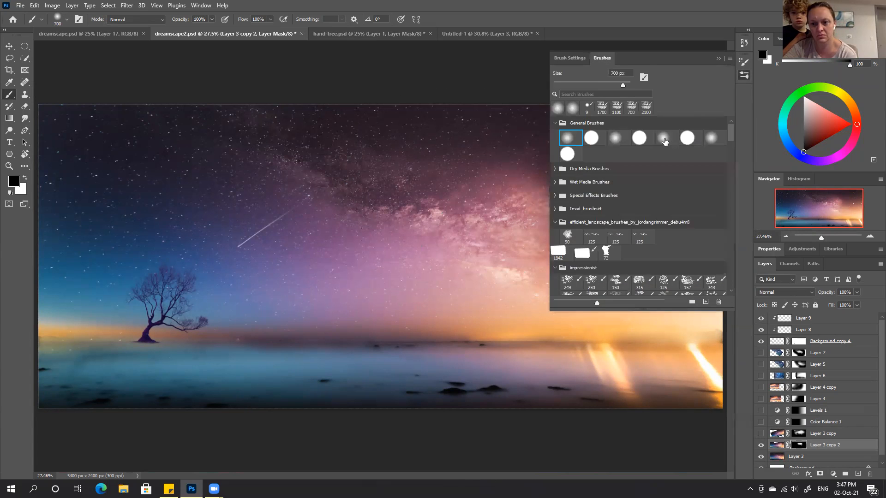
click(717, 57)
key(x)
mouse_move(540, 180)
mouse_down()
mouse_move(559, 201)
mouse_move(565, 236)
mouse_up()
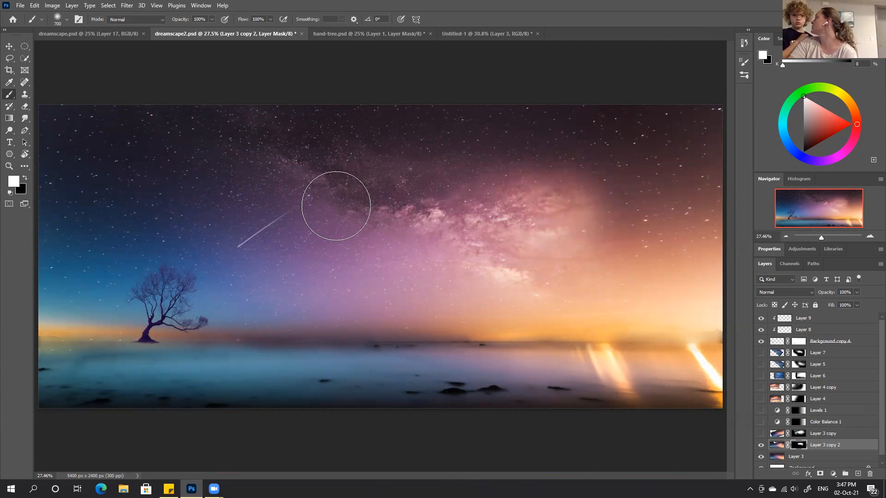
Step: Show Layer 3 copy again and make its image, rather than its mask, active
key(x)
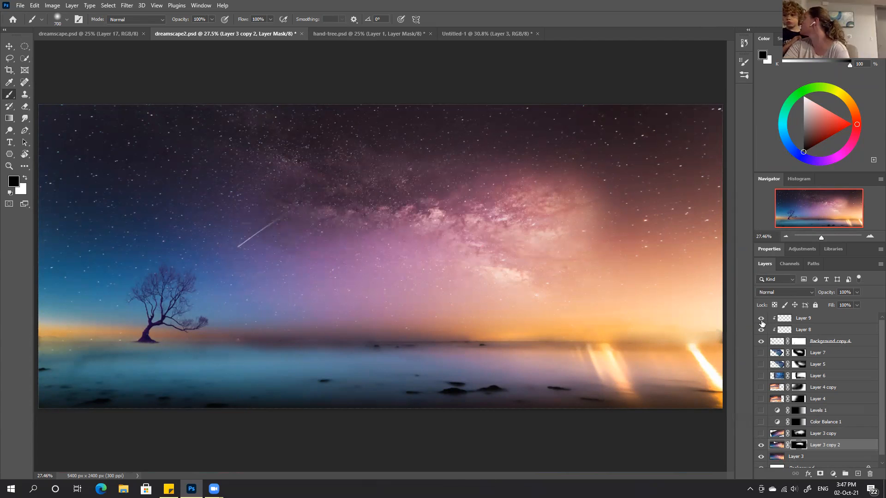
click(759, 434)
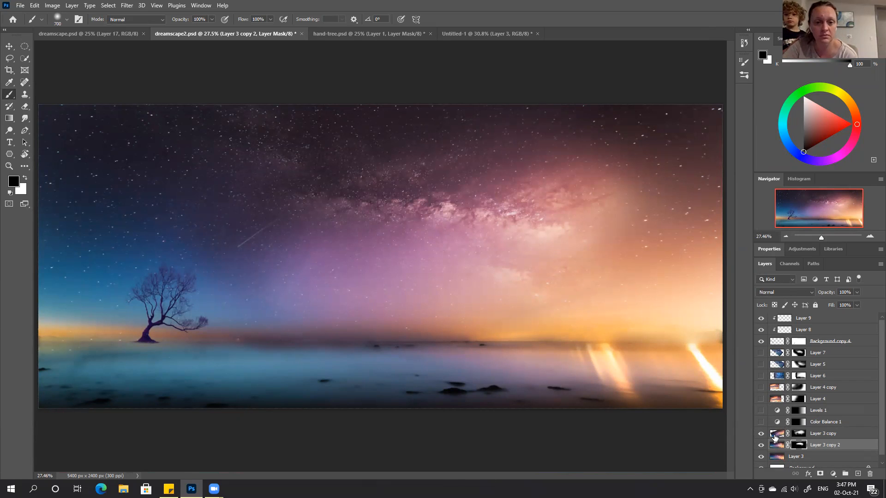
click(775, 435)
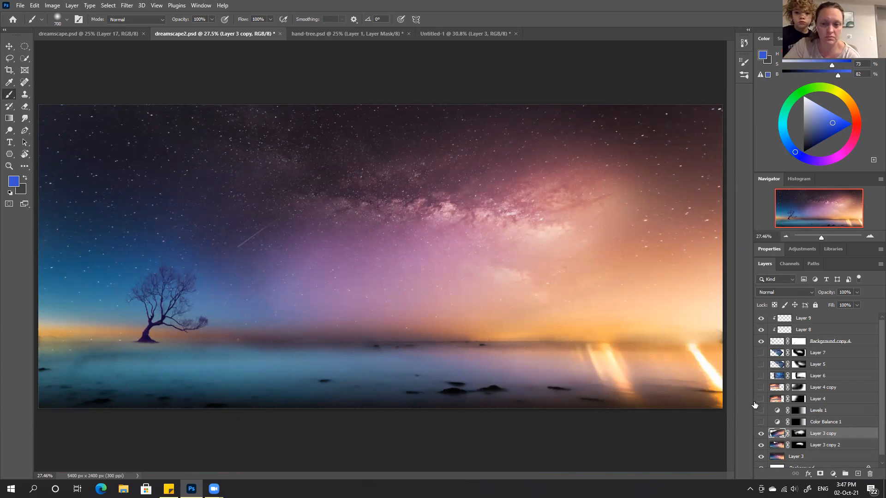
Step: Show the hidden layers above Layer 3 copy and compare the picture with its originally opened history state, returning to the latest state
drag(761, 379, 761, 353)
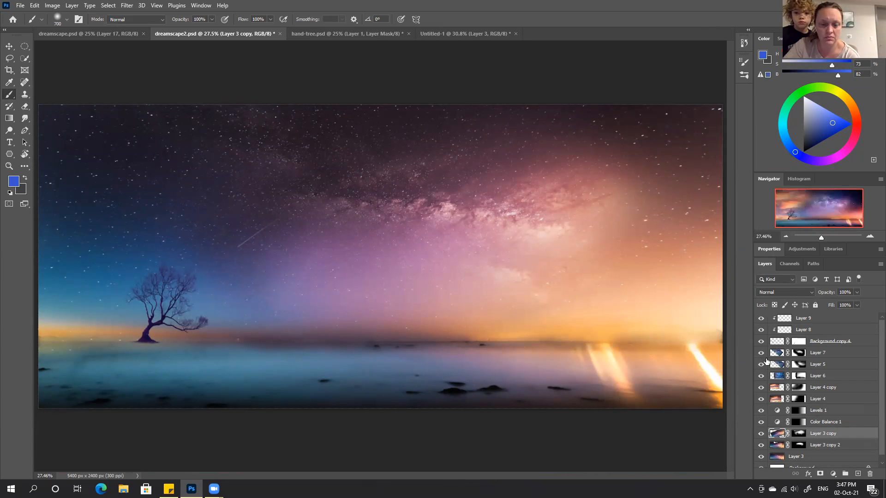
click(744, 43)
drag(731, 67, 732, 51)
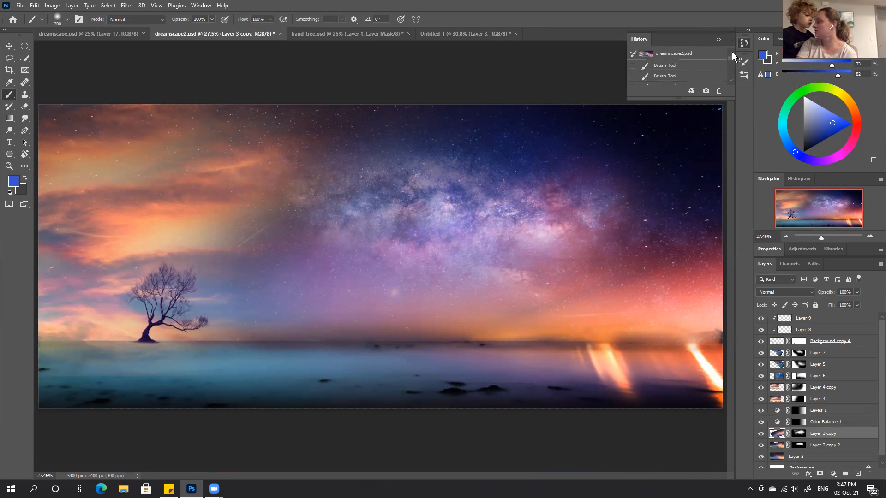
click(713, 55)
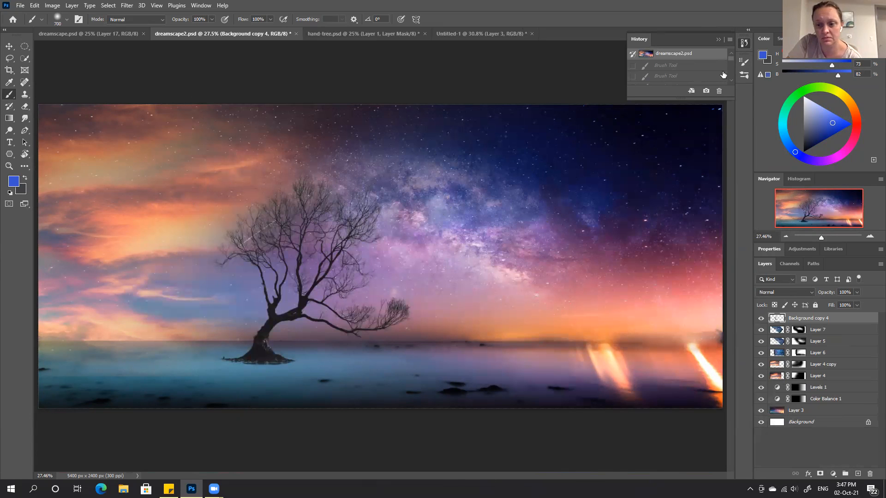
drag(729, 59, 729, 74)
click(713, 82)
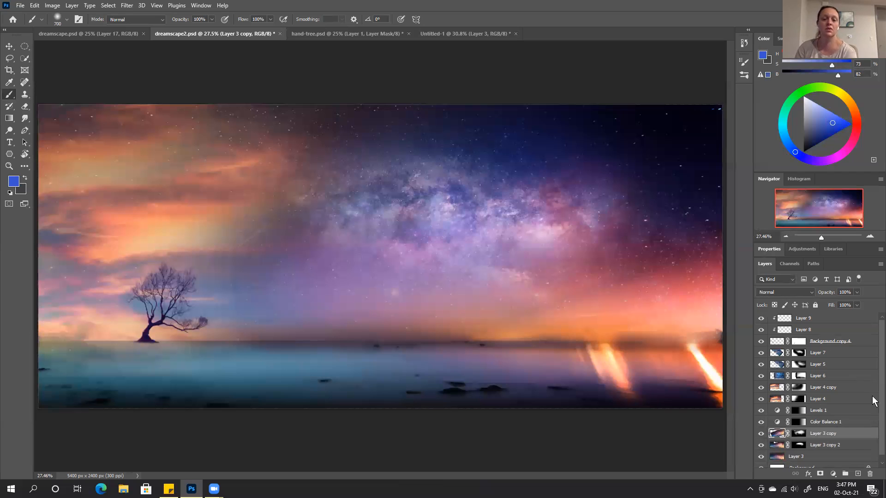
Step: Compare the dreamscape2.psd composition with the finished artwork in dreamscape.psd, ending in dreamscape2.psd
click(816, 319)
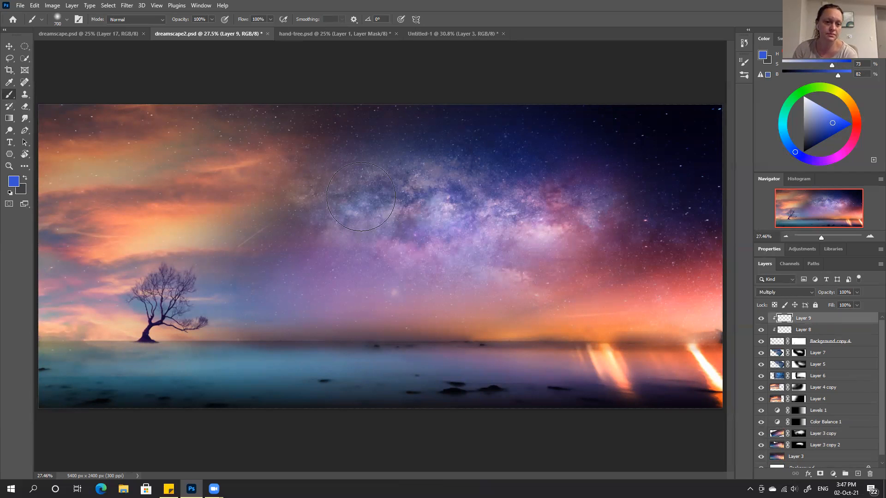
click(92, 34)
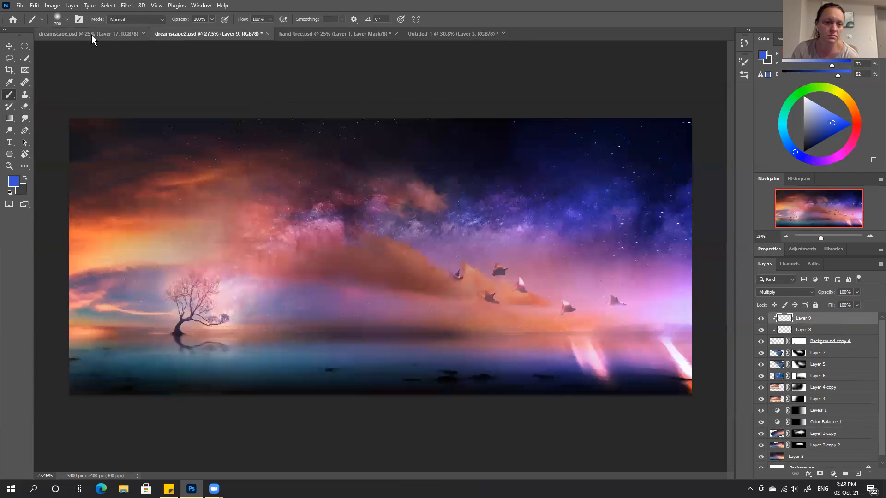
click(211, 33)
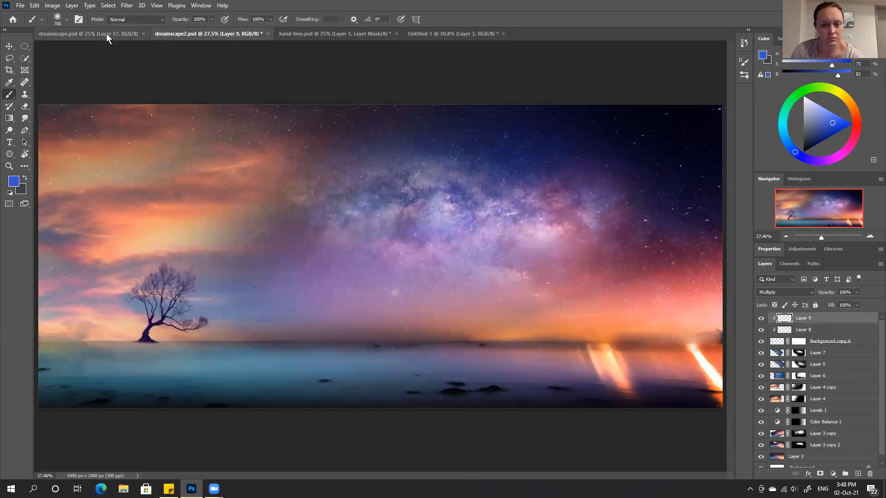
click(106, 33)
click(214, 33)
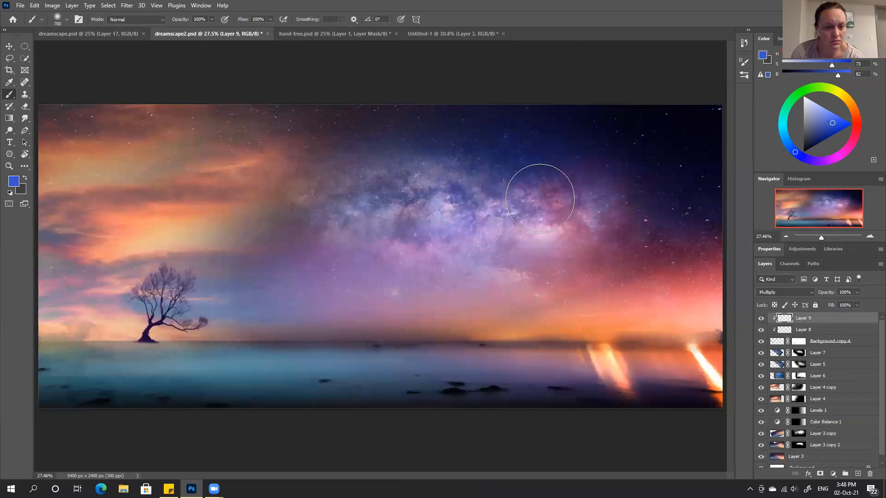
Step: Compare the sky with and without Layer 4 copy and set that layer's blend mode to Normal
click(761, 387)
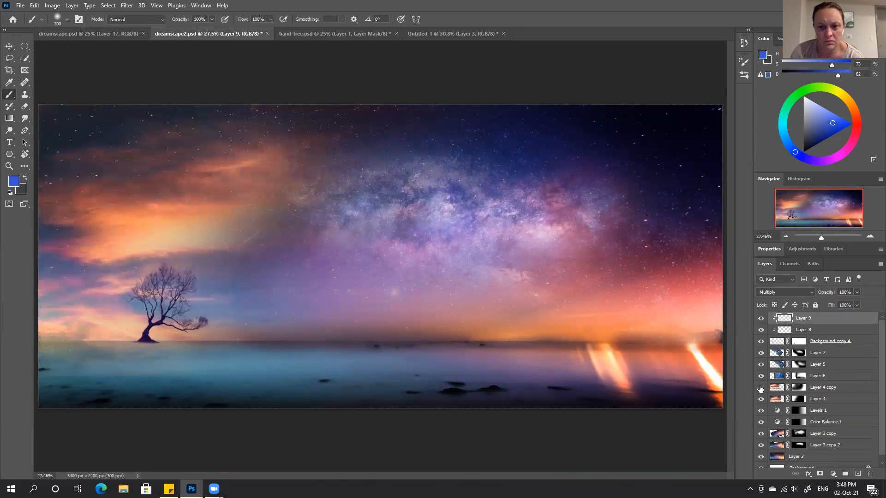
click(760, 388)
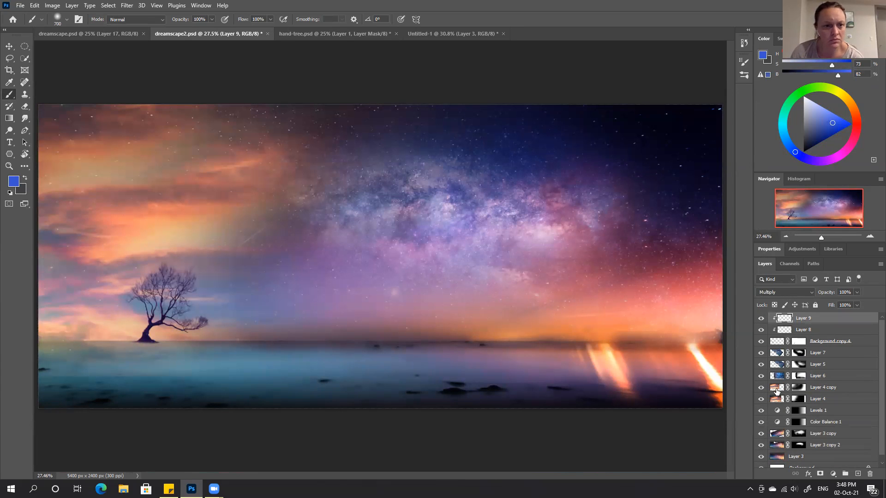
click(776, 391)
click(781, 292)
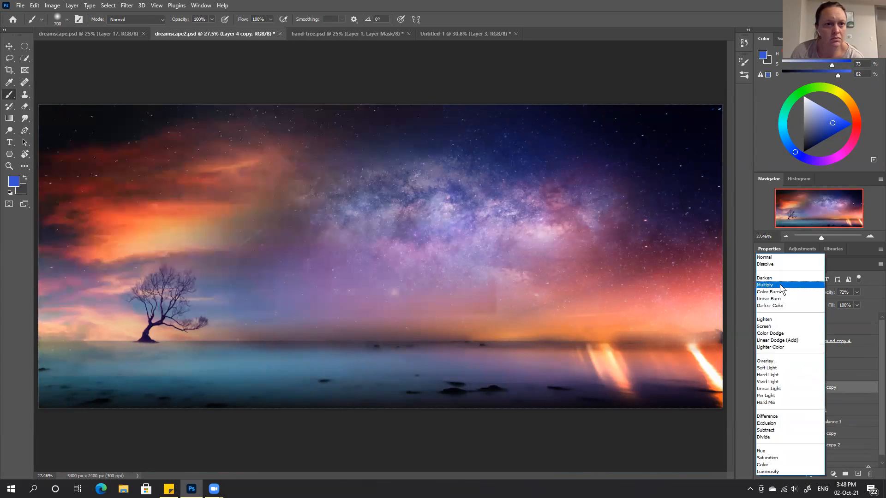
click(777, 256)
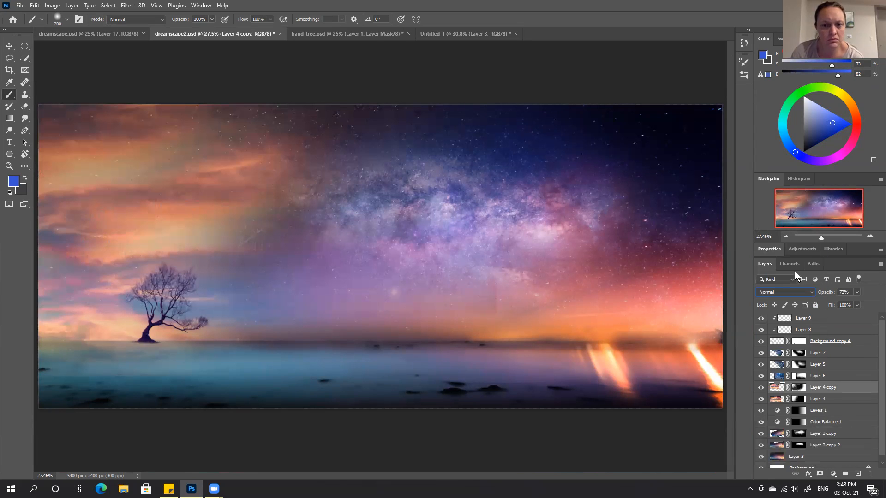
Step: Paint black on the Layer 4 copy mask in the sky's upper-left corner with the 700 px brush
key(d)
click(798, 387)
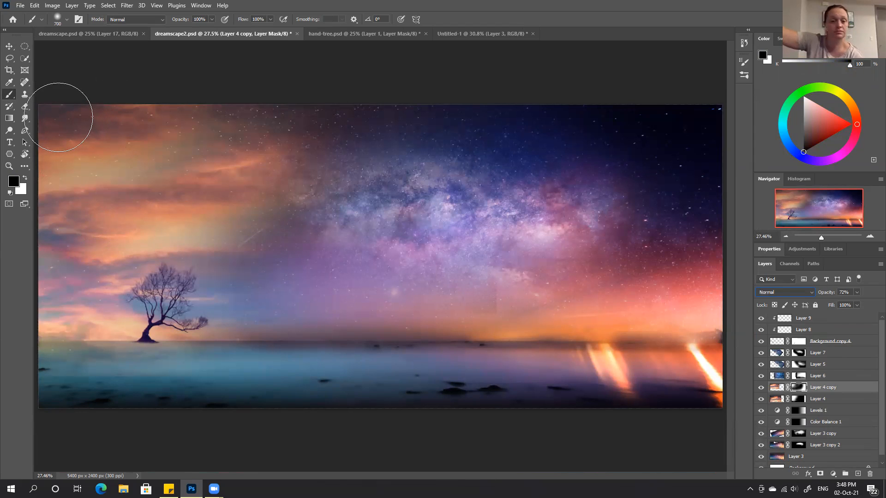
mouse_move(59, 117)
mouse_down()
mouse_move(83, 126)
mouse_move(56, 119)
mouse_move(119, 120)
mouse_move(61, 120)
mouse_move(69, 103)
mouse_move(70, 140)
mouse_up()
Step: Paint white on the Layer 4 copy mask over the upper-left sky with an 1100 px brush to reveal the clouds
key(x)
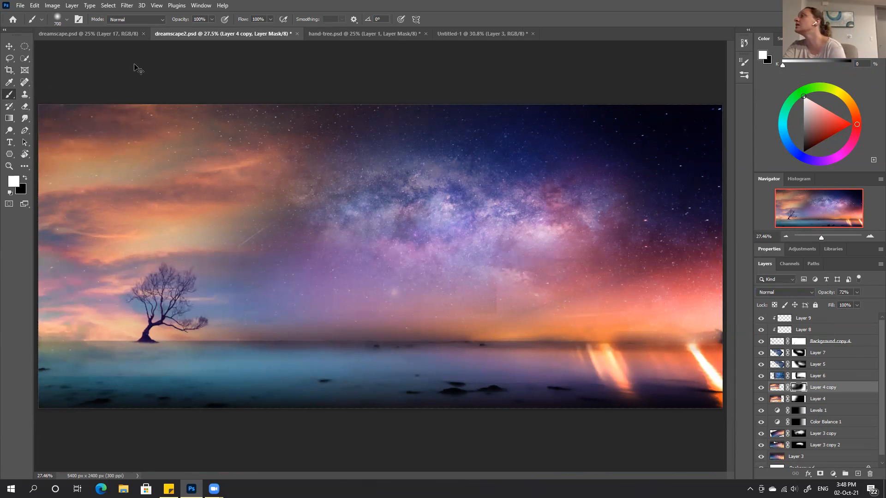
key(ctrl+minus)
key(ctrl+minus)
key(bracketright)
key(bracketright)
key(bracketright)
key(bracketright)
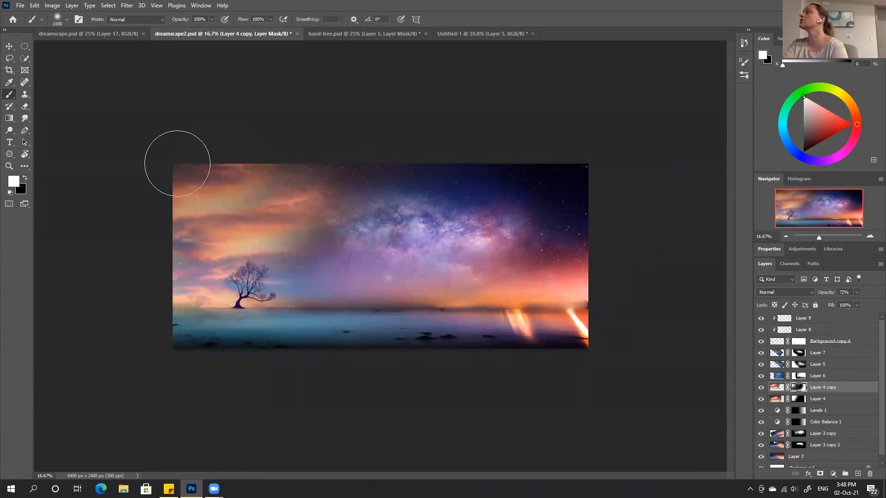
mouse_move(191, 188)
mouse_down()
mouse_move(247, 177)
mouse_move(198, 158)
mouse_up()
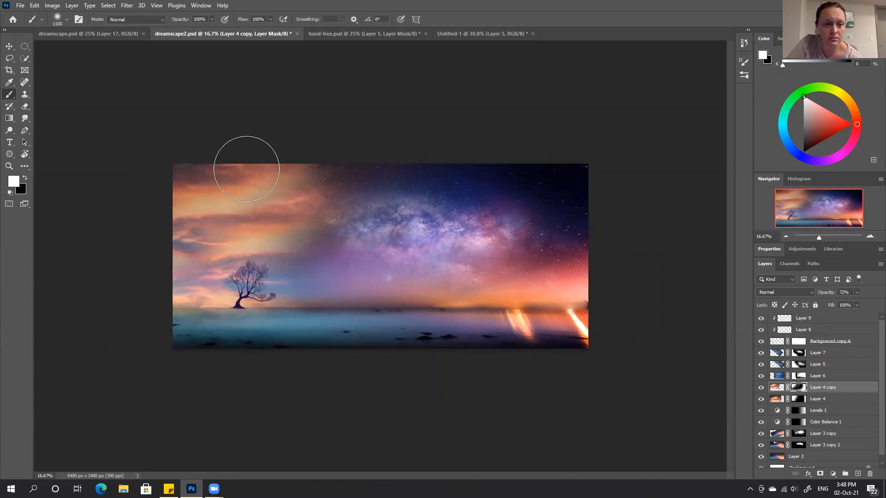
Step: Paint black on the mask from the clouds' upper-right edge down across the left sky to soften the transition to the stars
key(x)
mouse_move(336, 172)
mouse_down()
mouse_move(274, 192)
mouse_move(274, 213)
mouse_move(220, 201)
mouse_move(221, 217)
mouse_move(198, 228)
mouse_move(185, 212)
mouse_up()
key(x)
key(ctrl+plus)
key(ctrl+0)
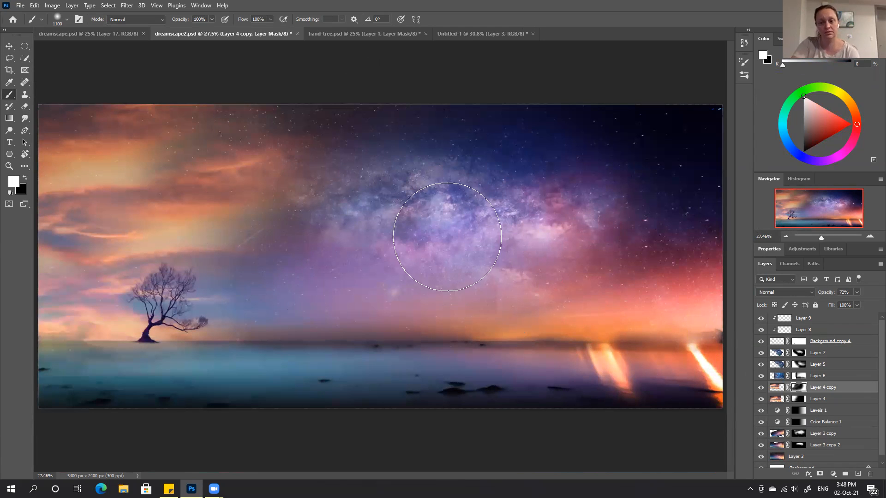
Step: Make the Layer 4 copy image active and set the layer's opacity to 100%
double_click(813, 391)
click(774, 390)
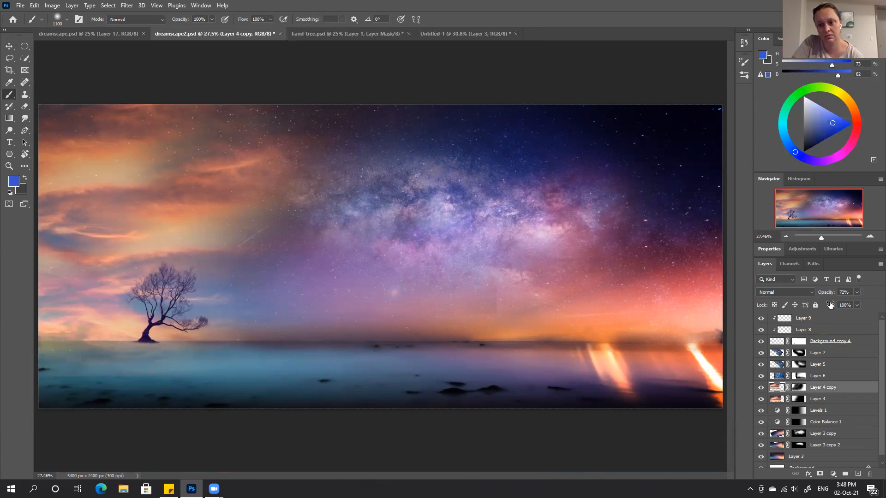
drag(826, 294, 830, 292)
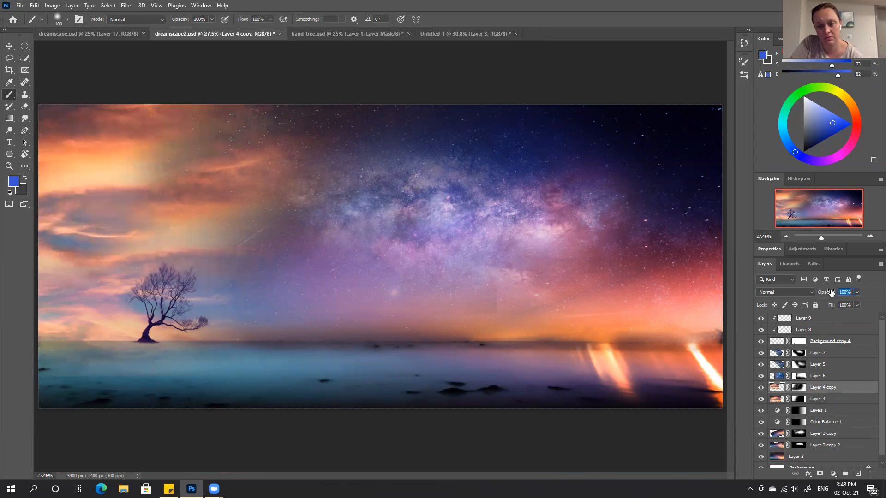
Step: Darken the midtones of Layer 4 copy slightly with Levels, comparing before and after in the preview
key(ctrl+l)
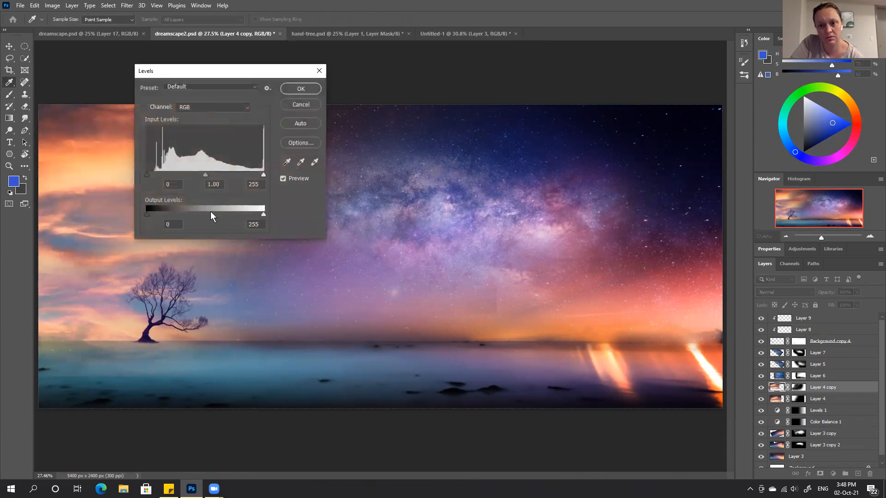
drag(208, 174, 211, 174)
click(296, 179)
click(295, 179)
key(Return)
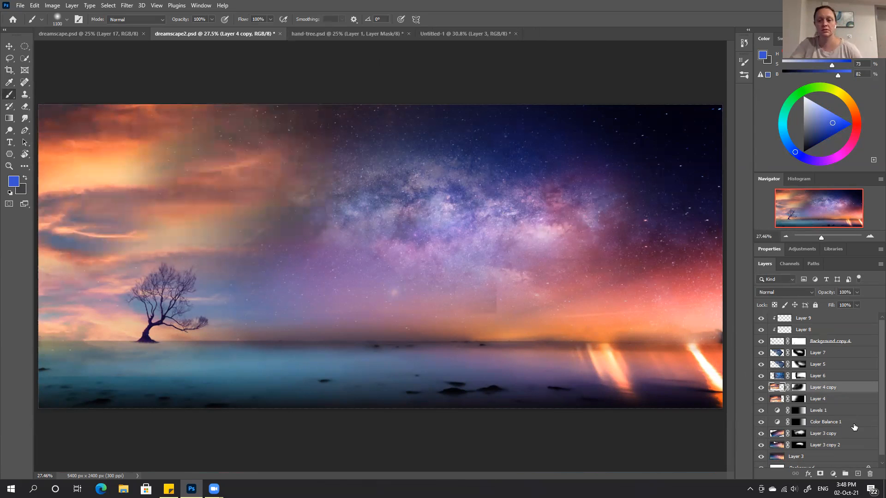
Step: Paint black on the Layer 4 copy mask over the clouds above and left of the tree, and compare the scene without the tree
click(800, 389)
key(d)
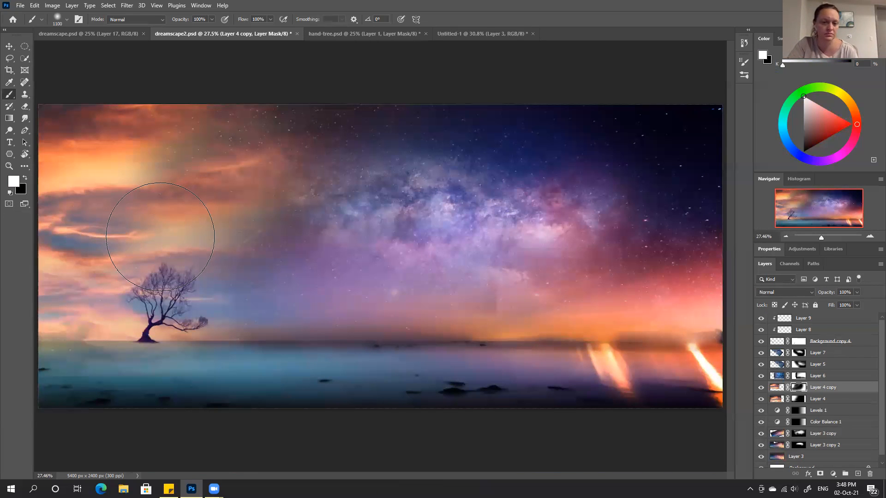
key(x)
mouse_move(158, 247)
mouse_down()
mouse_move(83, 258)
mouse_move(59, 275)
mouse_up()
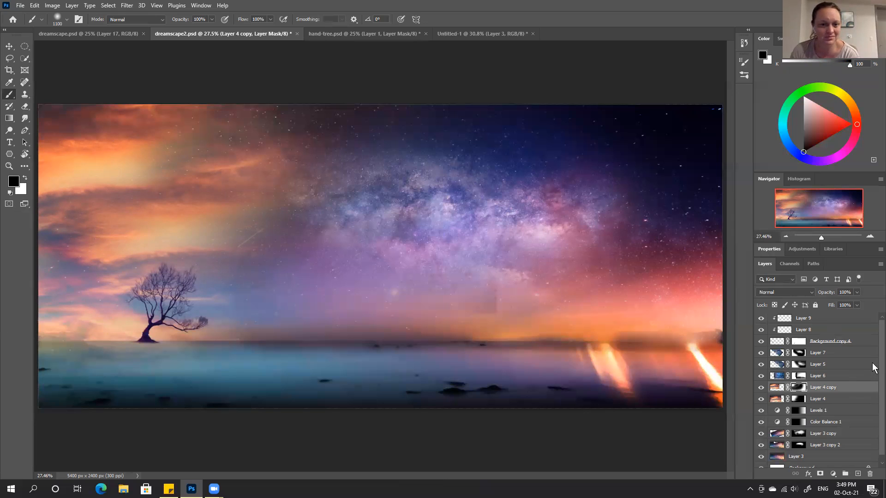
click(761, 341)
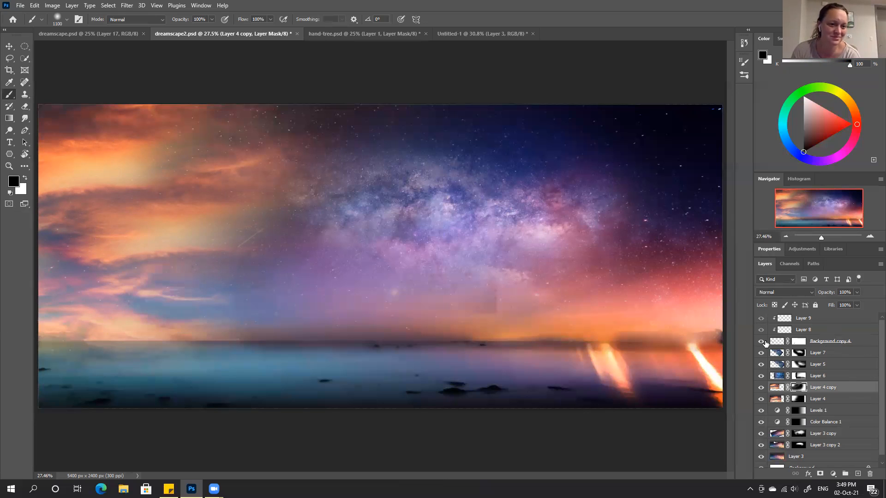
click(761, 341)
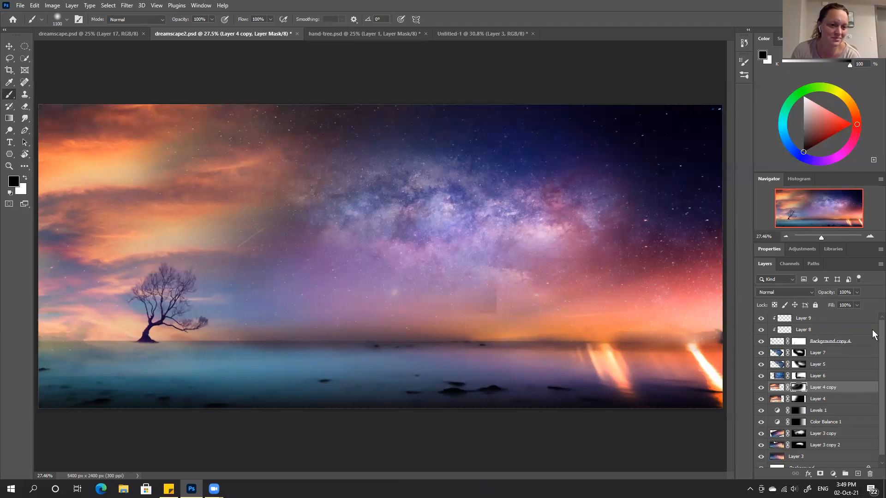
Step: Rename Layer 3, the base sky and sea image, as "main"
scroll(873, 365, down, 1)
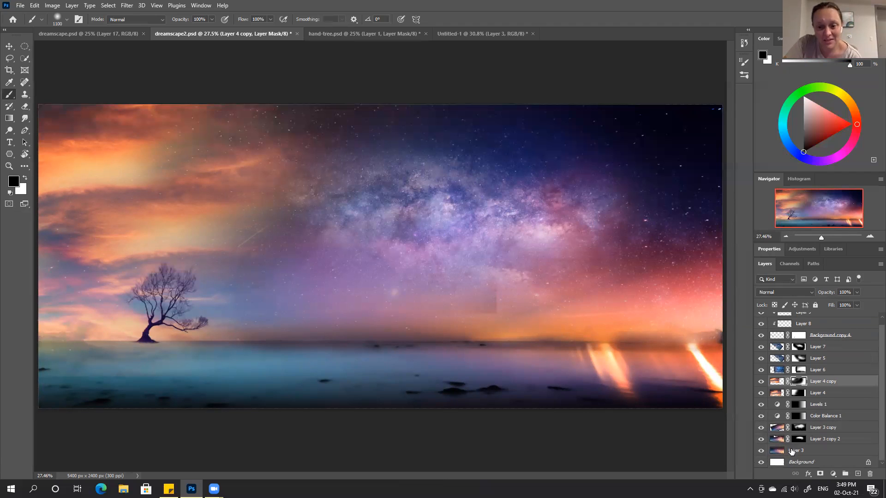
double_click(793, 451)
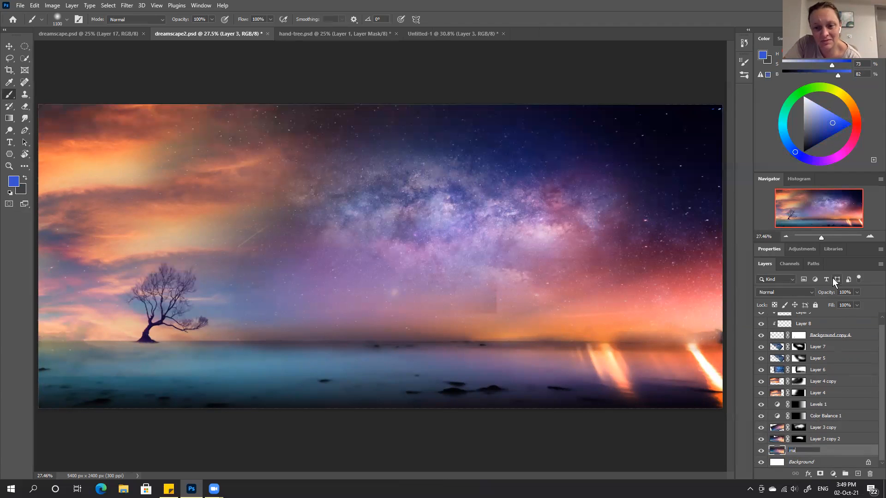
text(main)
key(Return)
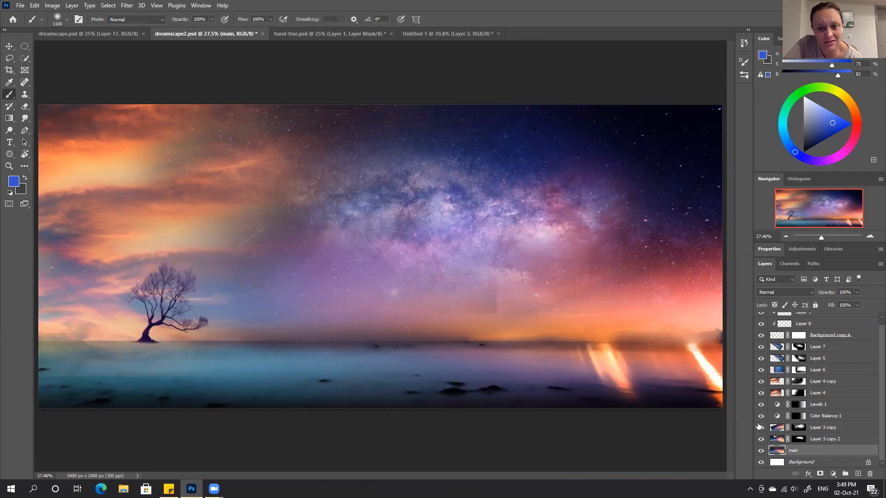
Step: Rename Layer 3 copy 2 as "rotated" and Layer 3 copy as "rotated 2"
double_click(825, 440)
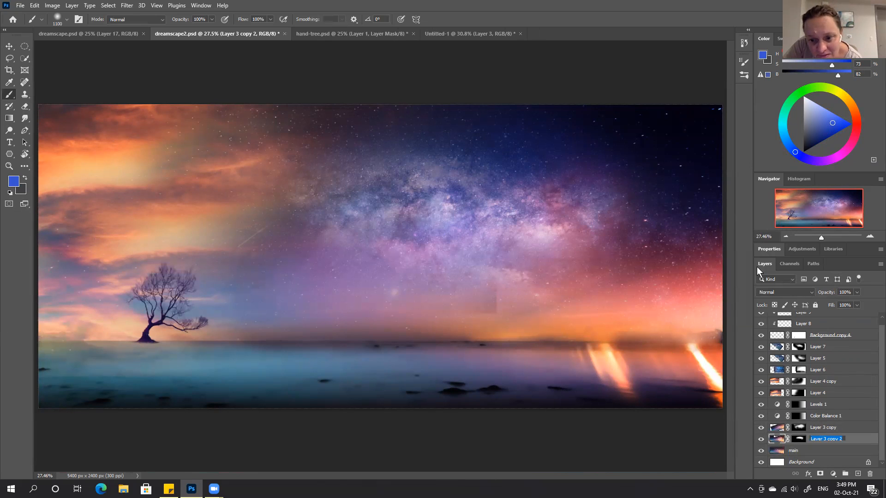
text(rotated)
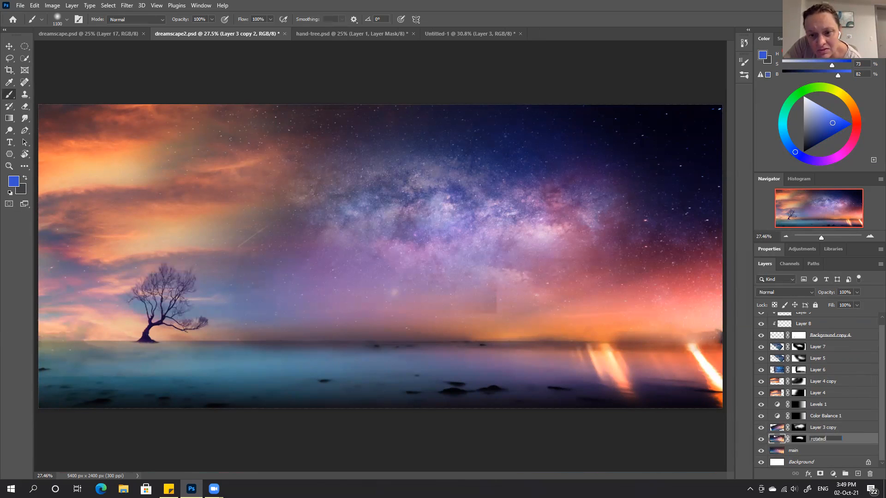
key(Return)
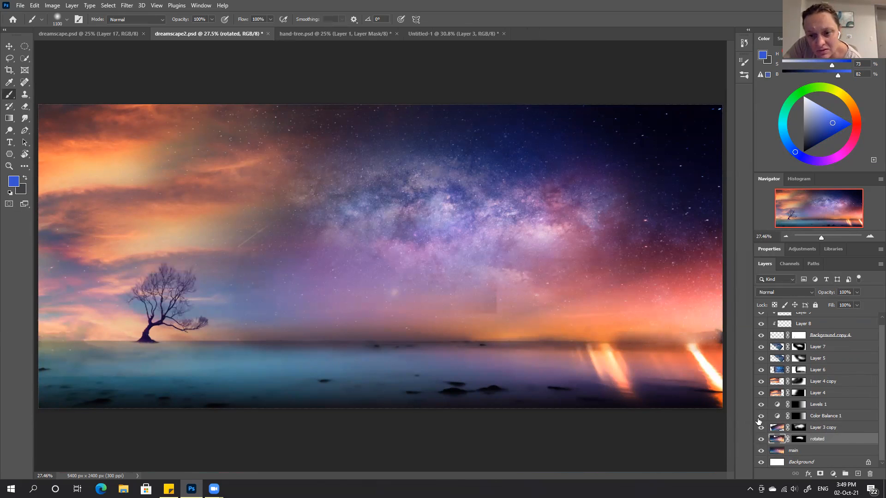
double_click(819, 427)
text(rota)
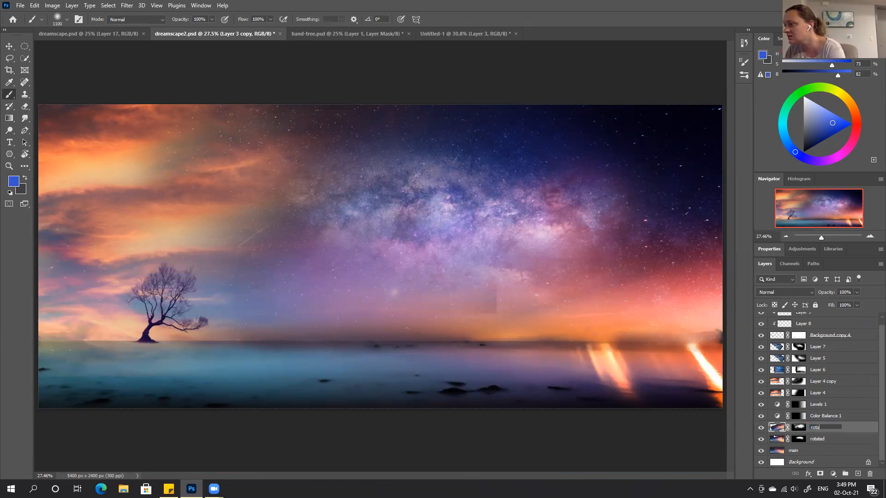
text(ted 2)
key(Return)
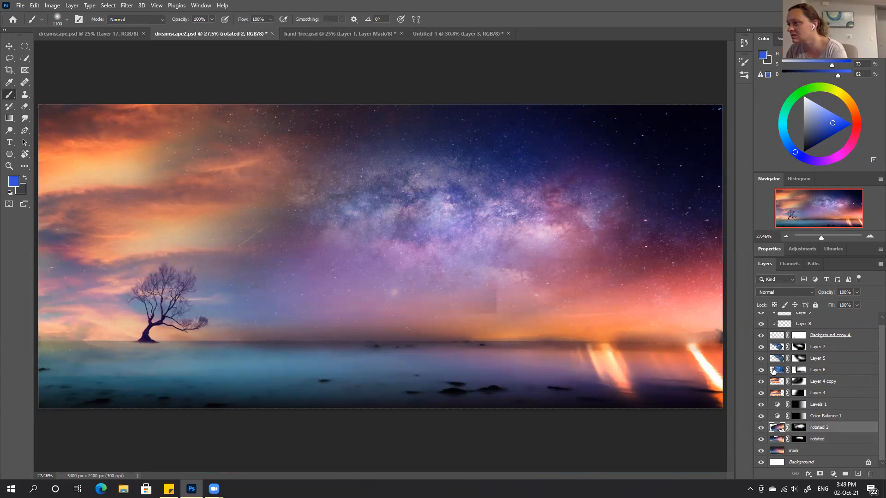
Step: Rename Layer 4 as "clouds", checking its effect by hiding and showing it, and rename Layer 4 copy as "clouds above"
click(761, 393)
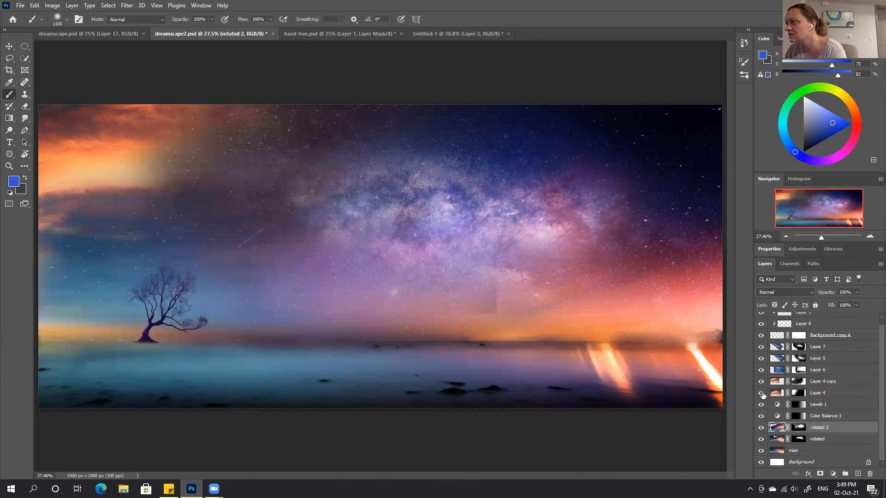
click(761, 394)
double_click(816, 393)
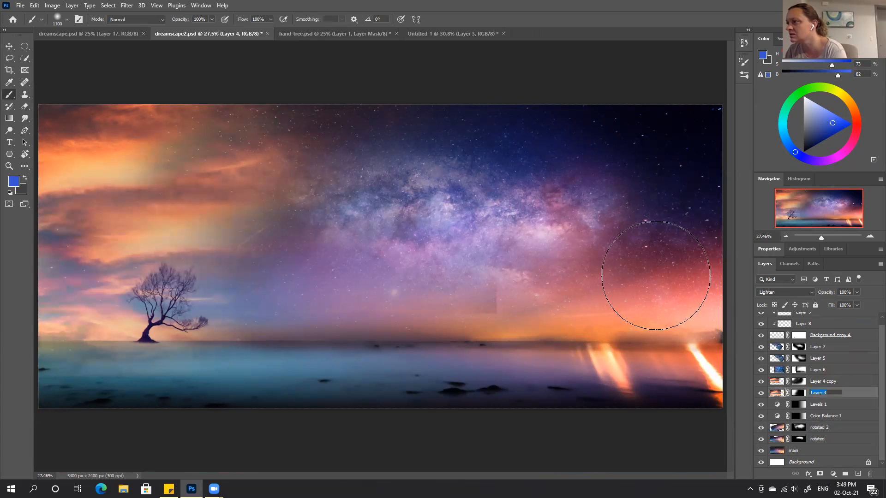
text(clouds)
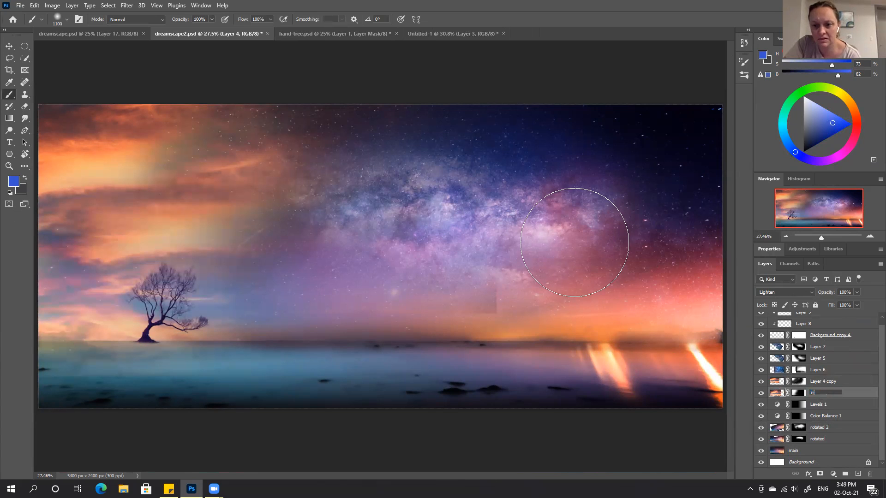
key(Return)
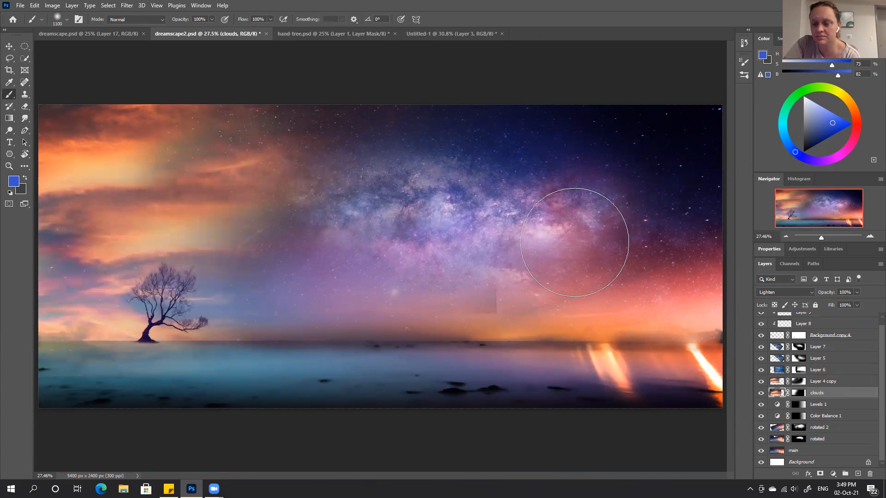
double_click(823, 382)
text(clouds above)
key(Return)
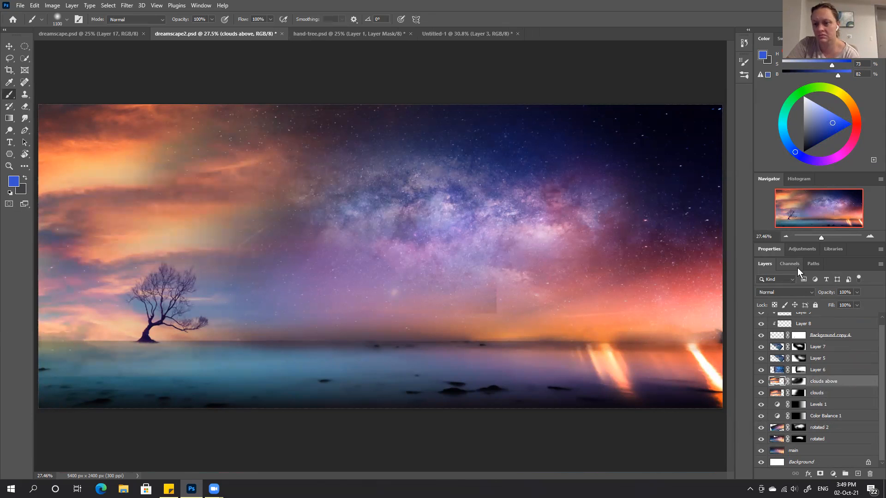
Step: Group Layer 5, Layer 6 and Layer 7 together and name the group "galaxies"
double_click(817, 369)
key(Return)
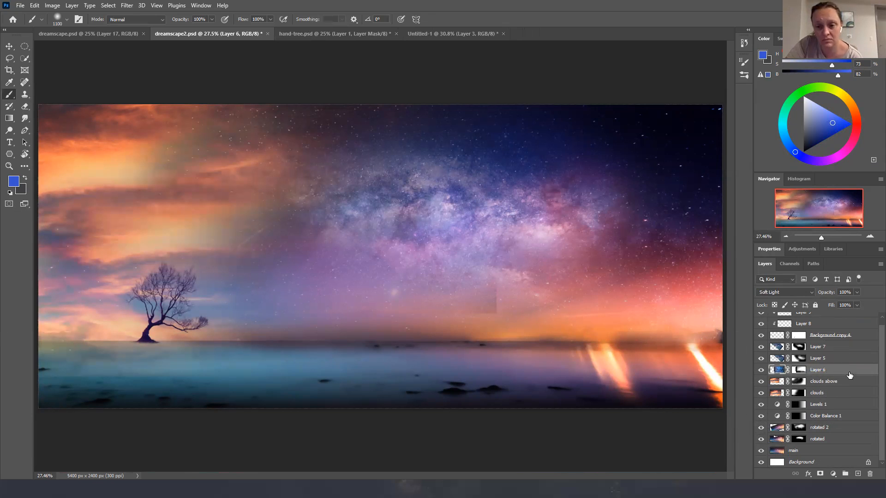
shift+click(827, 347)
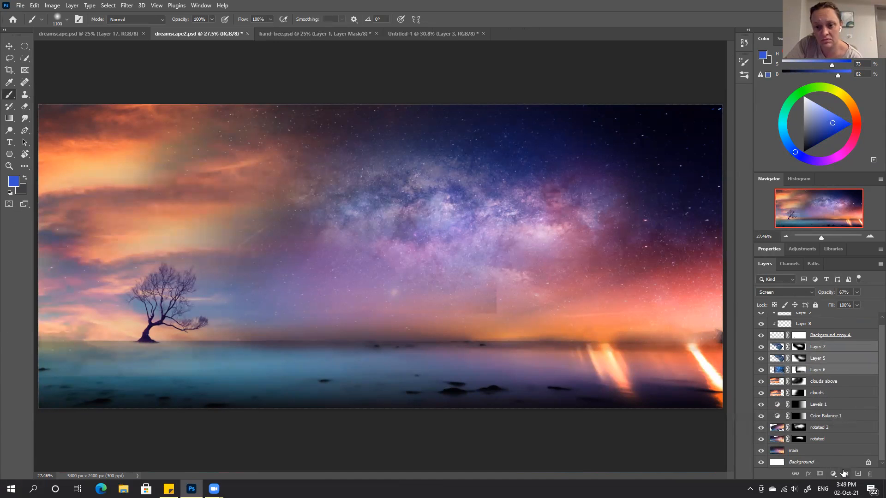
click(845, 474)
double_click(796, 353)
text(calaxies)
key(Return)
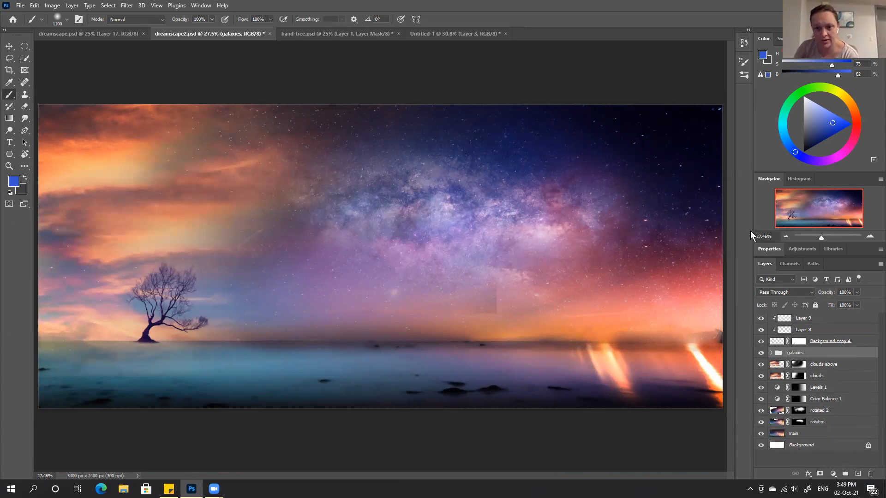
Step: Rename Background copy 4 as "tree" and make the topmost layer, Layer 9, active
click(830, 342)
double_click(830, 341)
text(tree)
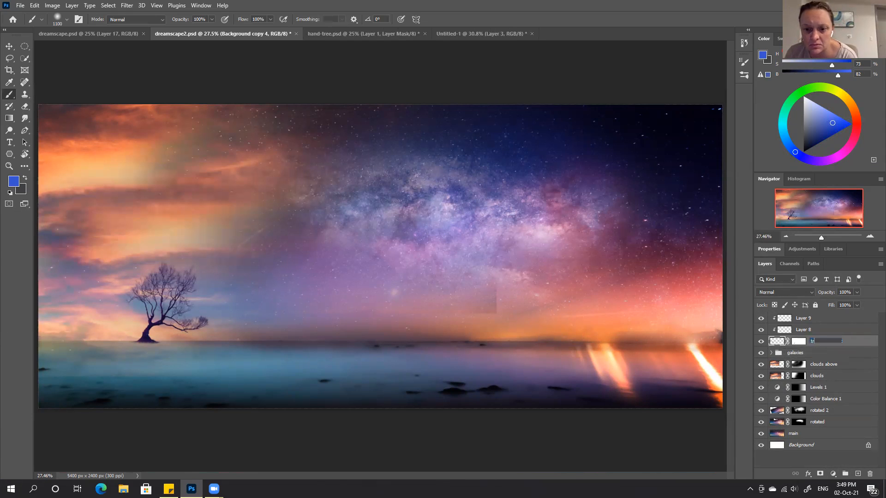
key(Return)
click(836, 323)
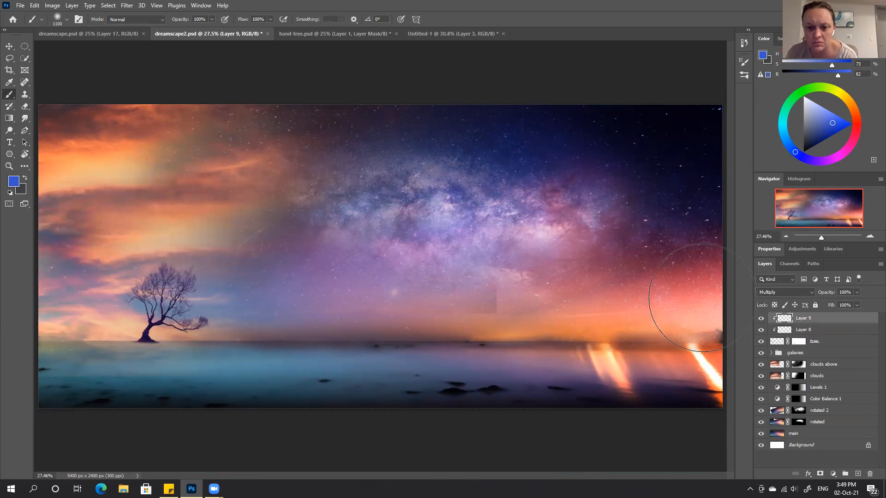
Step: Compare the scene with and without the "clouds above" layer, keeping Layer 9 active at the end
click(766, 366)
double_click(764, 365)
key(Escape)
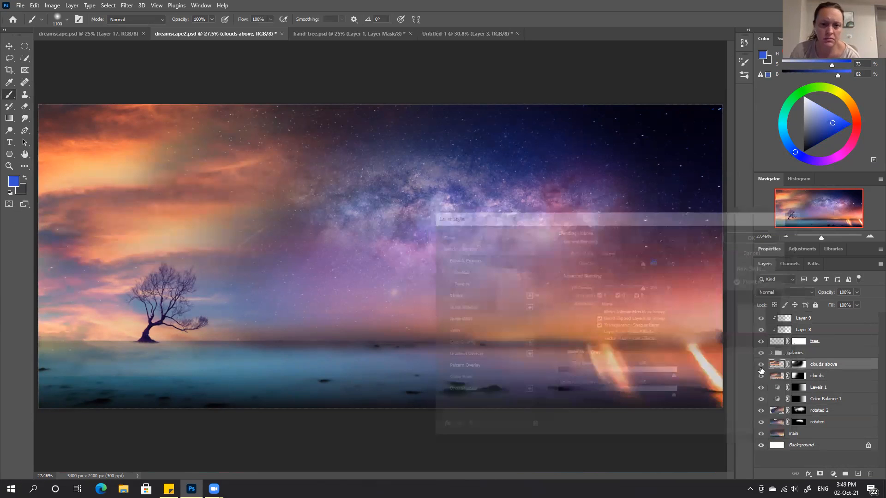
click(761, 365)
click(761, 364)
click(798, 364)
key(d)
key(x)
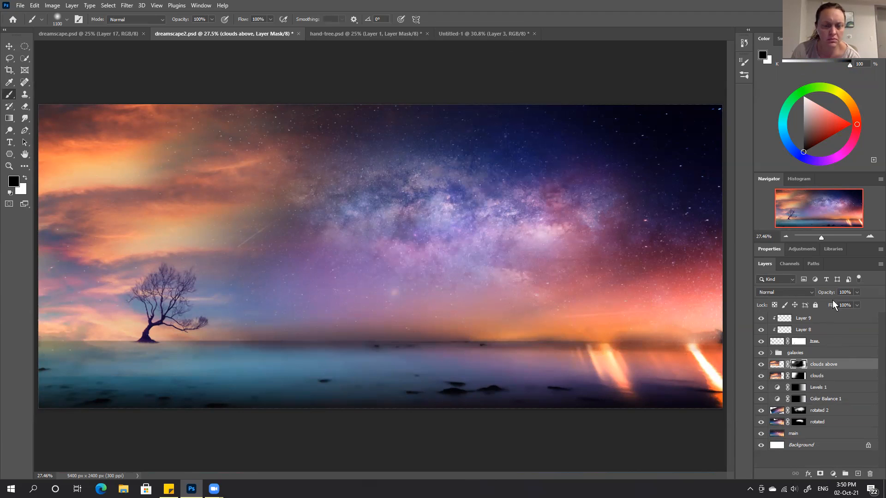
click(820, 320)
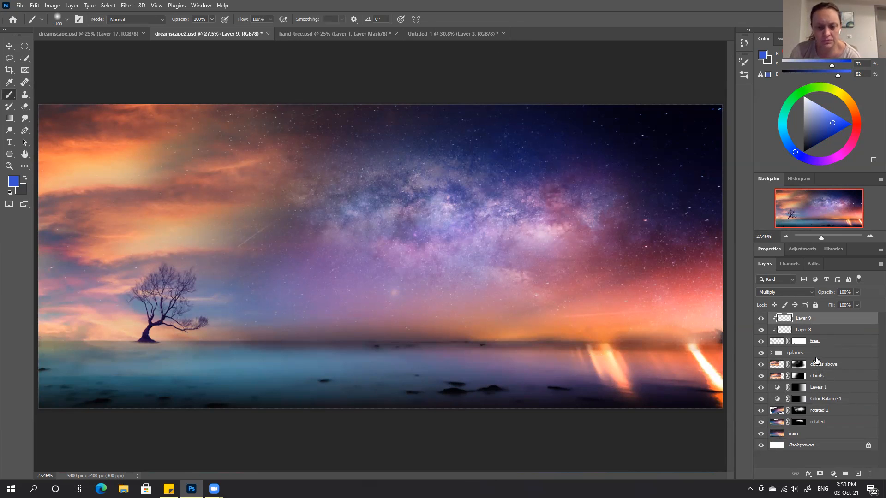
Step: Switch to dreamscape.psd and examine what Layer 10 in Group 1 contributes by hiding and showing it
click(110, 31)
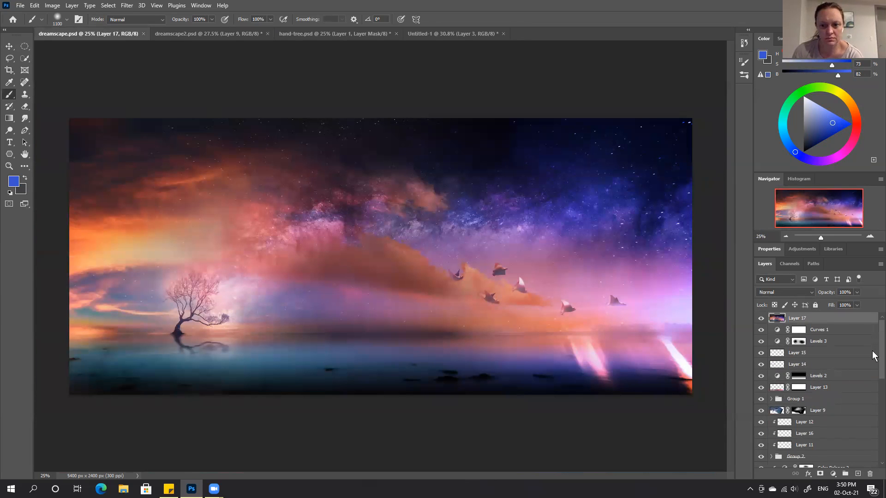
scroll(873, 356, down, 3)
scroll(766, 350, down, 1)
click(770, 344)
click(781, 367)
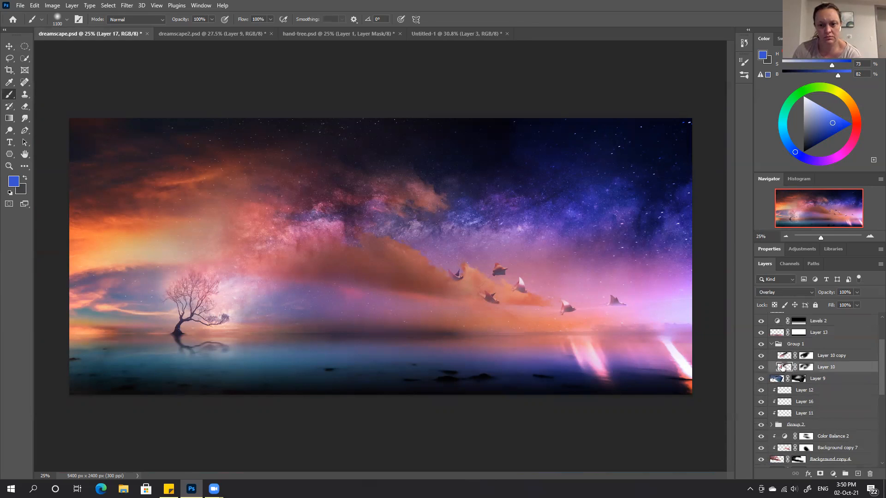
click(761, 367)
click(761, 367)
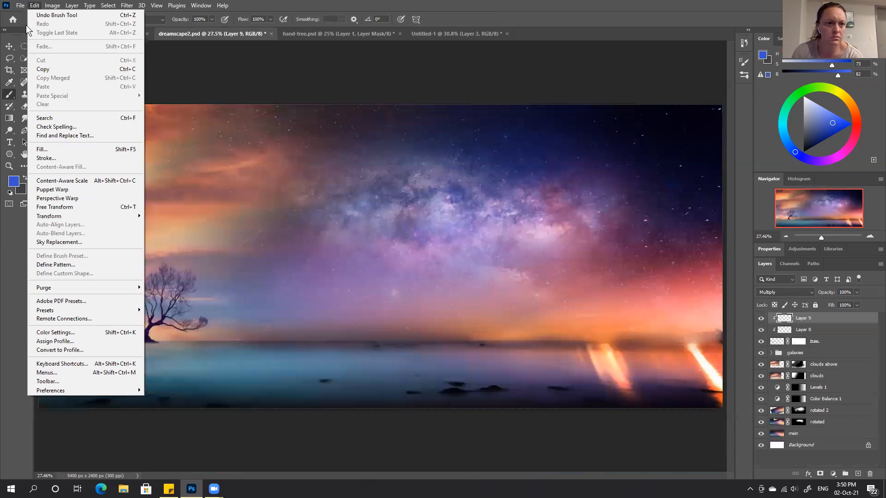
Step: Open the galaxy3 photo from the dreamscape stock photos folder
click(44, 24)
click(46, 123)
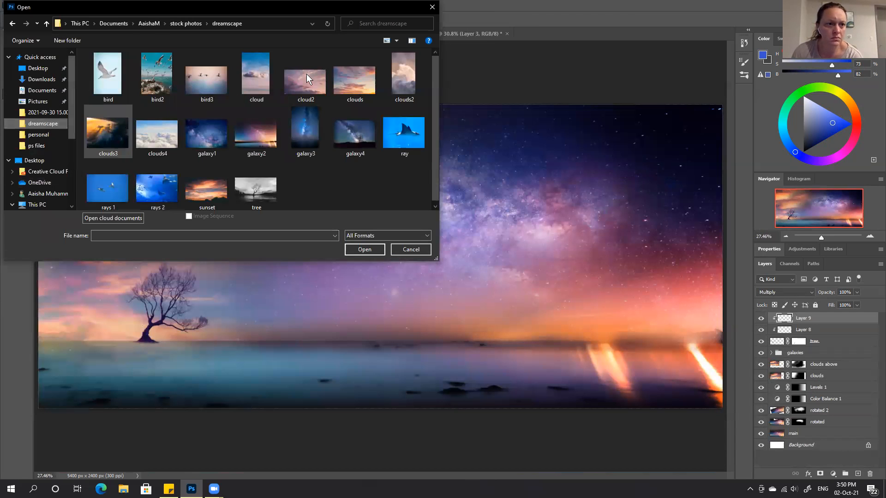
click(309, 133)
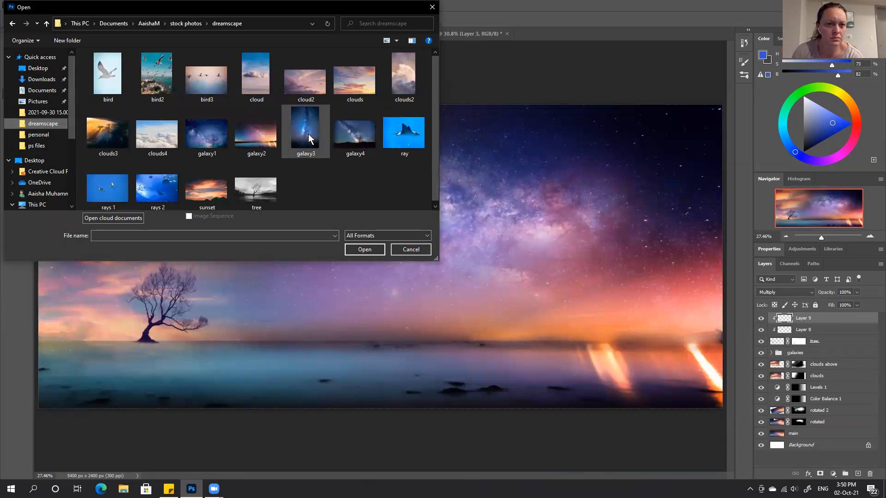
click(363, 249)
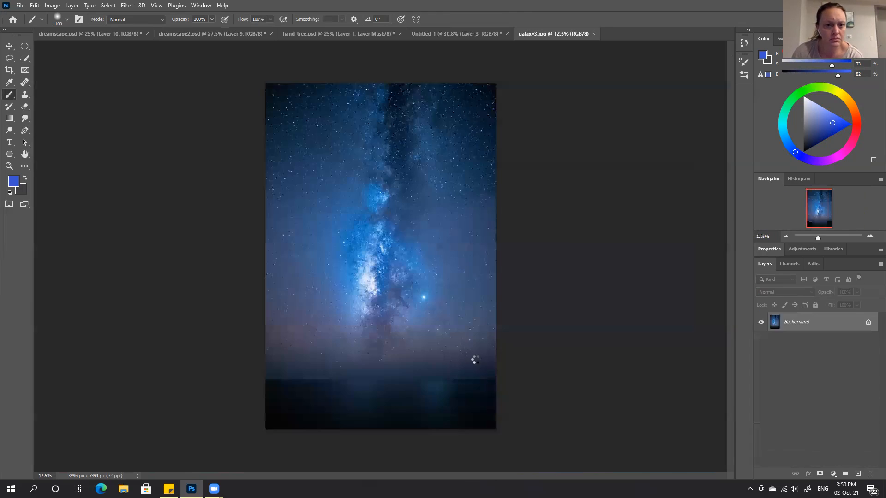
Step: Crop the dark sea off the foot of galaxy3.jpg and narrow both sides around the Milky Way to about 3250 px wide
click(9, 70)
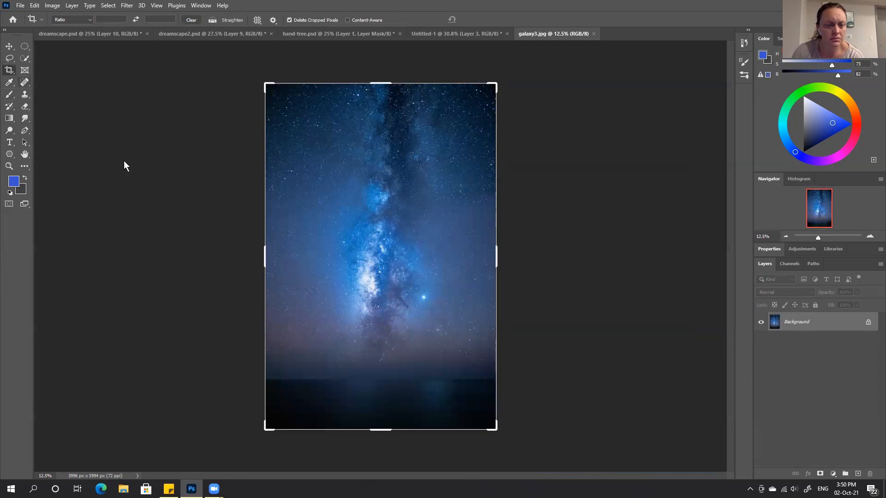
drag(382, 421, 383, 379)
click(483, 20)
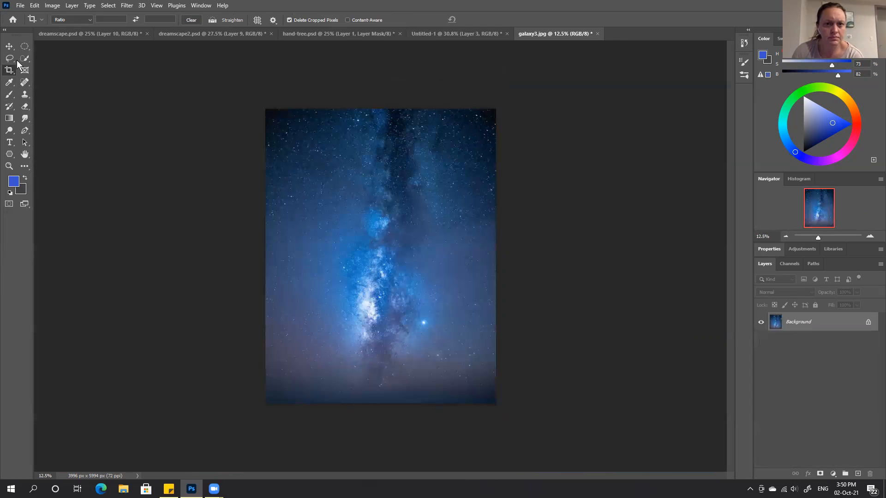
key(v)
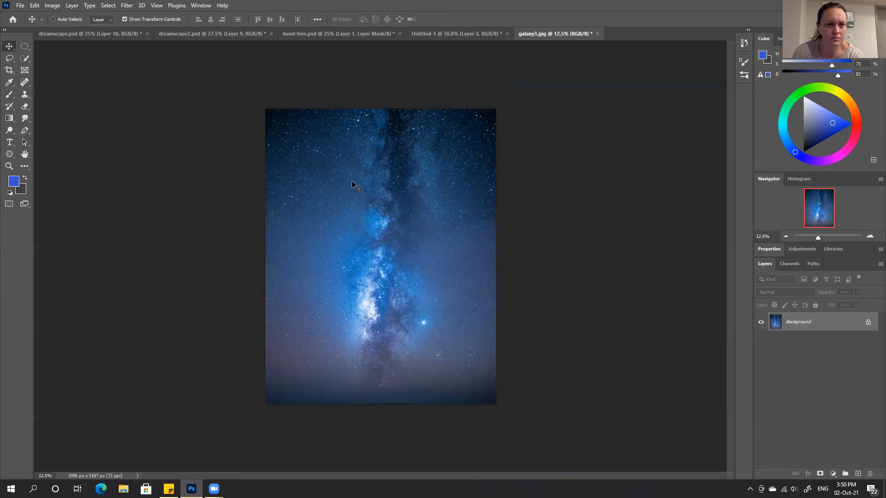
click(9, 70)
drag(268, 255, 277, 257)
drag(482, 258, 484, 247)
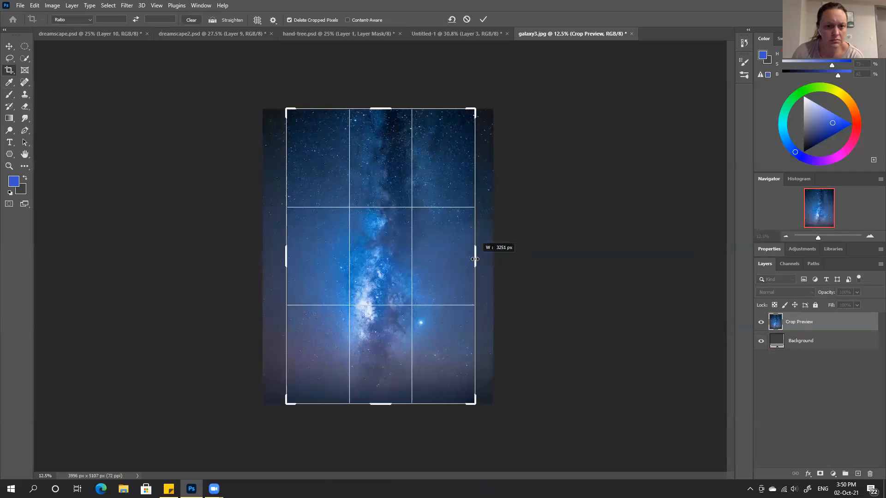
click(482, 19)
Step: Bring the cropped galaxy photo into dreamscape2.psd as the top layer and rotate it about 90° clockwise with Free Transform
click(9, 46)
drag(215, 35, 337, 248)
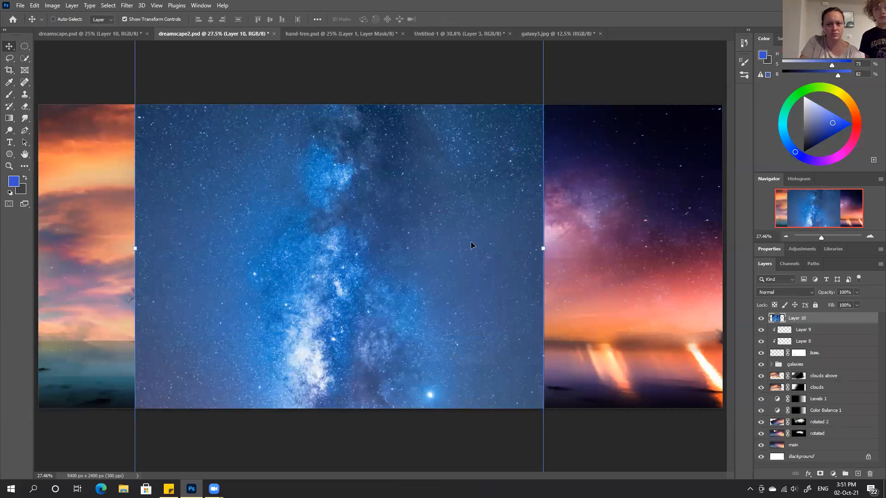
key(ctrl+minus)
key(ctrl+minus)
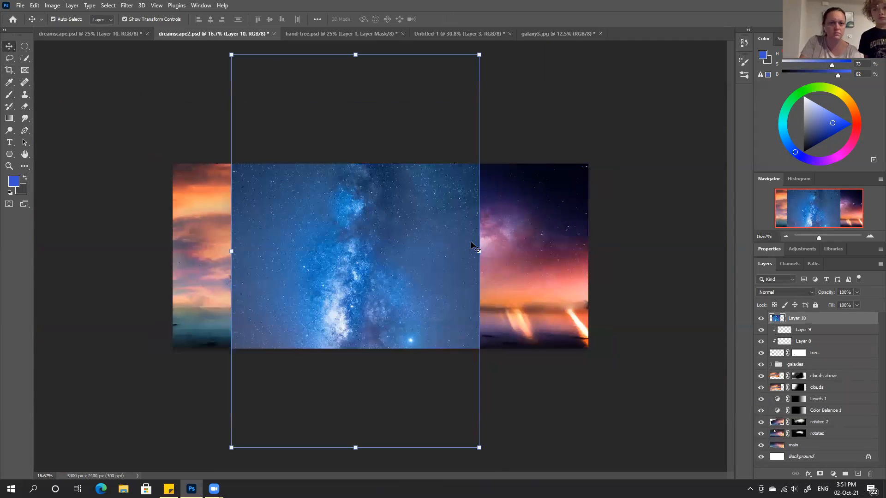
key(ctrl+minus)
key(ctrl+t)
mouse_move(516, 378)
mouse_down()
mouse_move(580, 316)
mouse_move(619, 227)
mouse_move(506, 372)
mouse_up()
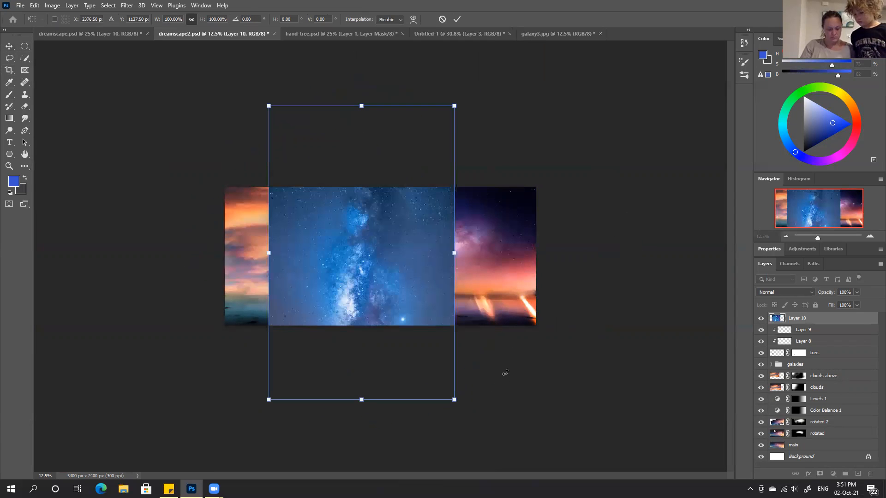
drag(469, 408, 192, 360)
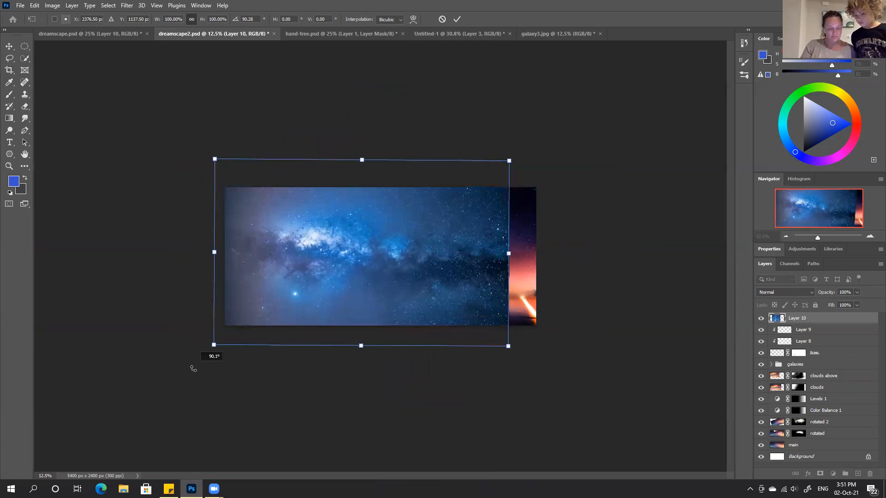
Step: Scale the galaxy layer to about 63%, tilt it so it rises toward the right, and place it over the middle of the sky
drag(375, 257, 501, 366)
drag(459, 297, 390, 210)
drag(562, 353, 585, 306)
drag(389, 258, 412, 252)
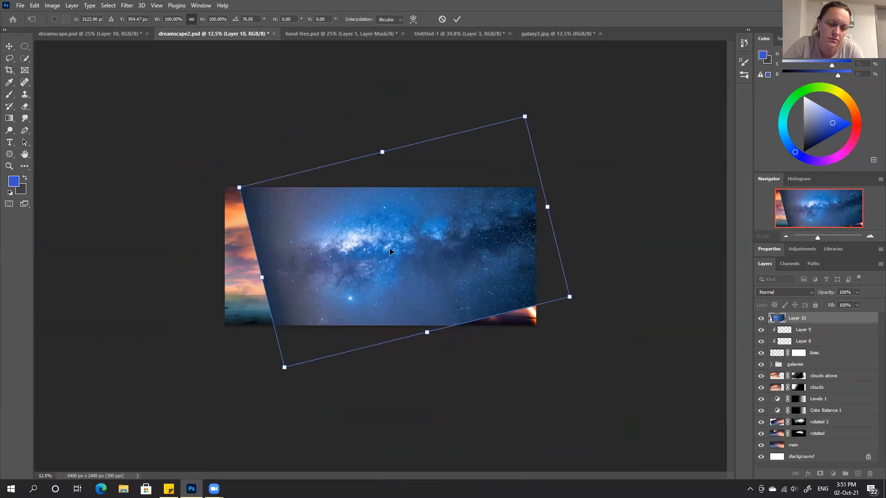
drag(524, 115, 478, 164)
drag(284, 368, 328, 321)
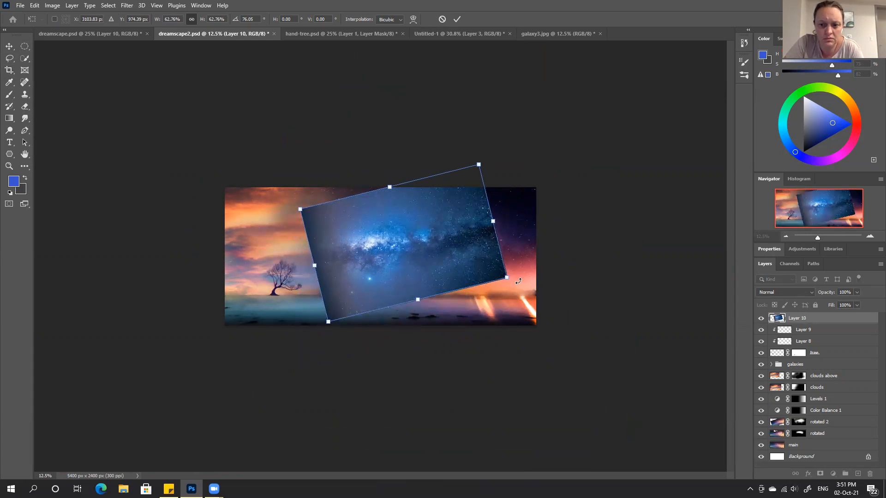
drag(518, 281, 543, 257)
drag(423, 256, 409, 241)
click(457, 20)
key(ctrl+0)
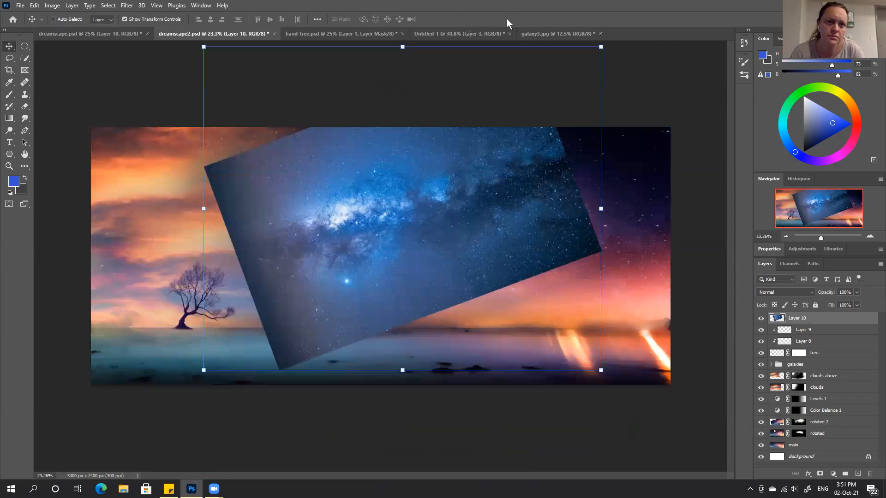
Step: Add a mask to Layer 10 and paint black around the galaxy's edges, leaving only the blue Milky Way core showing
click(819, 474)
key(b)
mouse_move(292, 372)
mouse_down()
mouse_move(365, 350)
mouse_move(240, 362)
mouse_move(274, 358)
mouse_move(303, 377)
mouse_move(246, 346)
mouse_move(294, 387)
mouse_move(215, 277)
mouse_move(248, 323)
mouse_move(207, 188)
mouse_move(239, 309)
mouse_move(288, 379)
mouse_move(322, 357)
mouse_move(581, 274)
mouse_move(564, 276)
mouse_move(601, 244)
mouse_move(603, 269)
mouse_move(619, 212)
mouse_move(609, 247)
mouse_move(395, 327)
mouse_move(503, 281)
mouse_up()
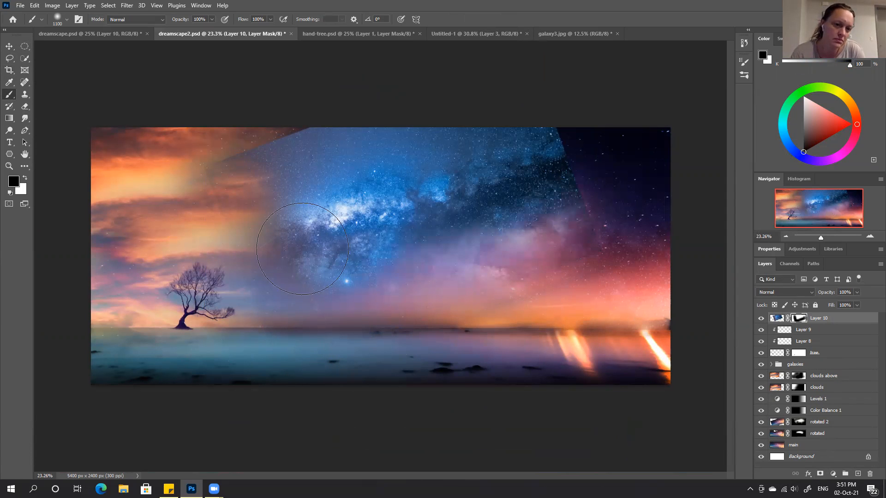
mouse_move(259, 154)
mouse_down()
mouse_move(230, 158)
mouse_move(372, 115)
mouse_move(255, 154)
mouse_up()
mouse_move(547, 106)
mouse_down()
mouse_move(573, 208)
mouse_move(560, 126)
mouse_move(615, 223)
mouse_up()
drag(510, 263, 530, 214)
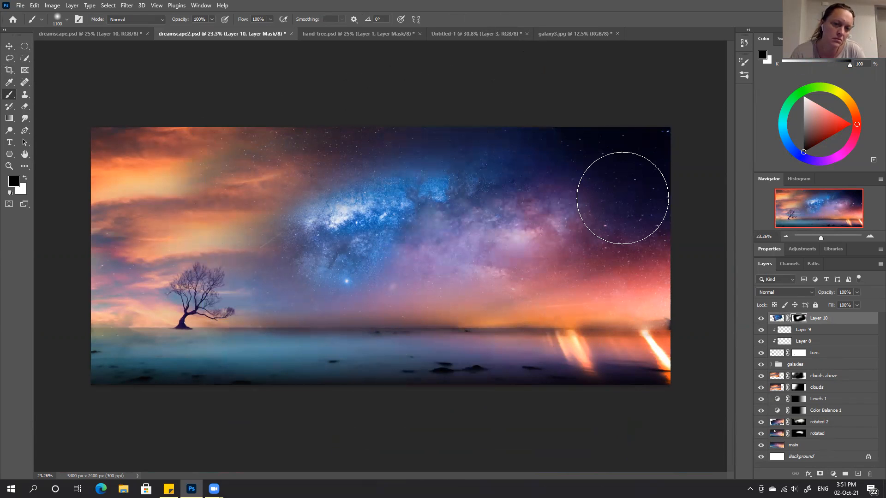
mouse_move(292, 314)
mouse_down()
mouse_move(326, 287)
mouse_move(359, 291)
mouse_up()
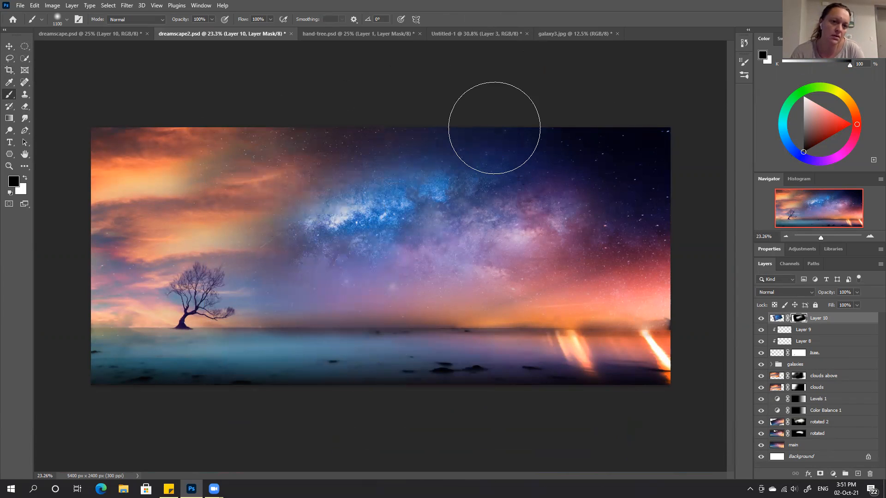
Step: Fade the right part of the blue galaxy by painting black on Layer 10's mask at 50% brush opacity
key(5)
drag(464, 153, 535, 233)
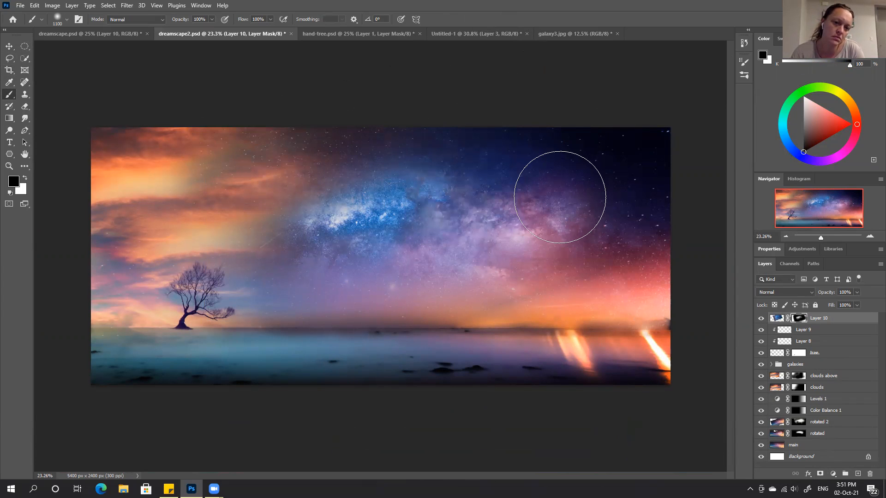
key(bracketright)
key(bracketright)
key(bracketright)
key(bracketright)
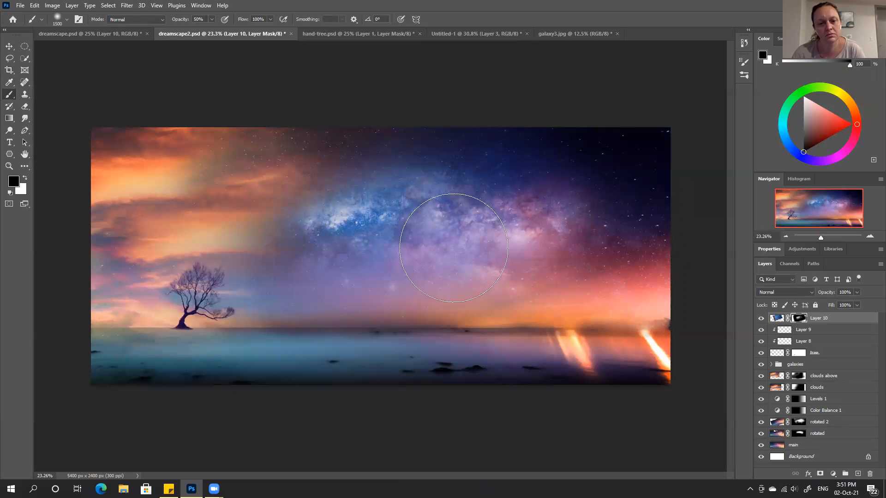
Step: Refine the galaxy's centre and edges on Layer 10's mask with large soft white and black brush strokes at 50% opacity
key(x)
drag(388, 211, 415, 220)
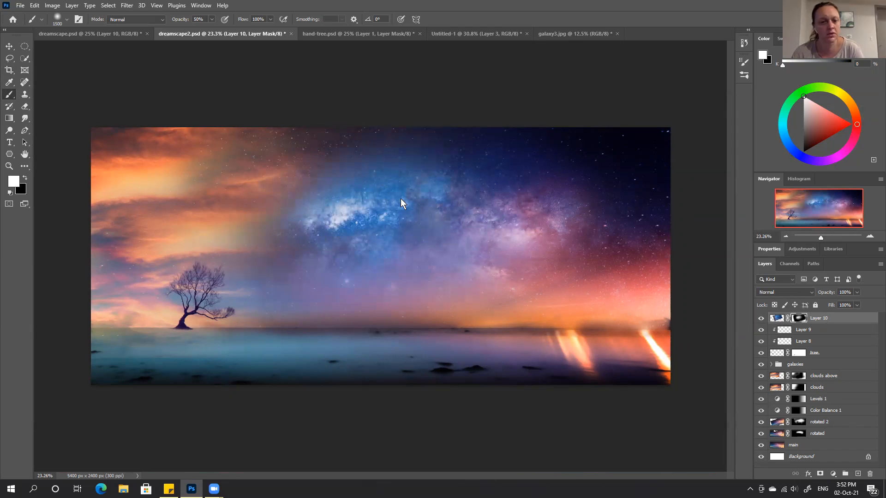
key(x)
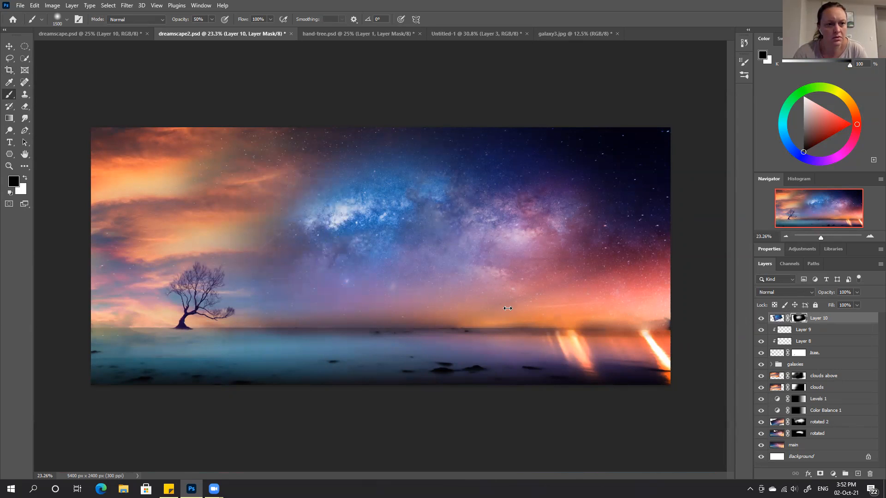
key(bracketleft)
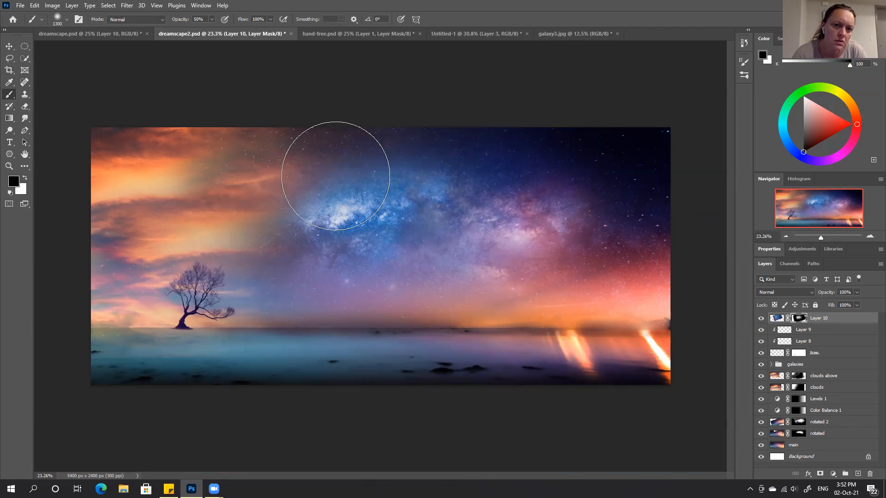
key(x)
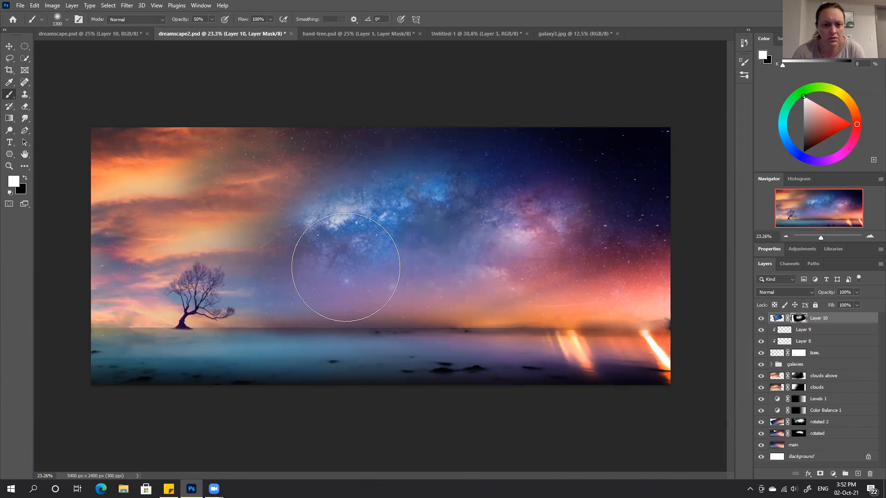
key(x)
Step: Set Layer 10's blend mode to Soft Light, comparing it with Normal and Overlay
click(780, 292)
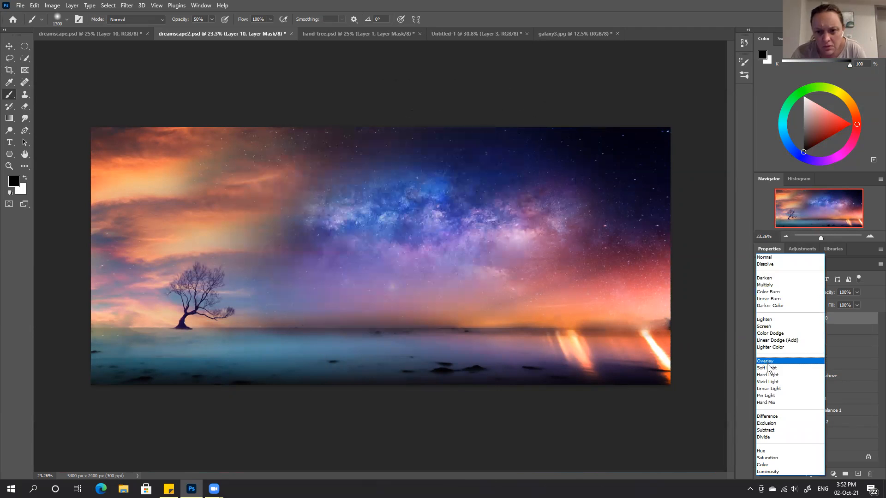
click(768, 368)
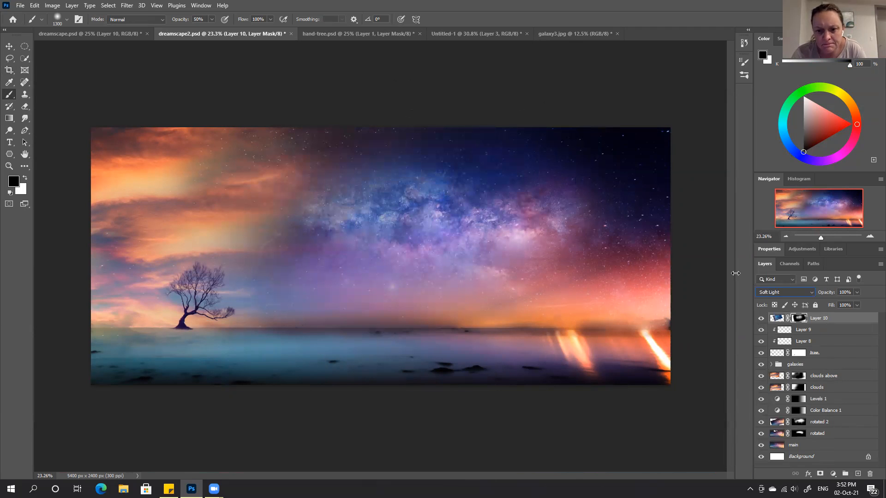
key(ctrl+z)
key(ctrl+shift+z)
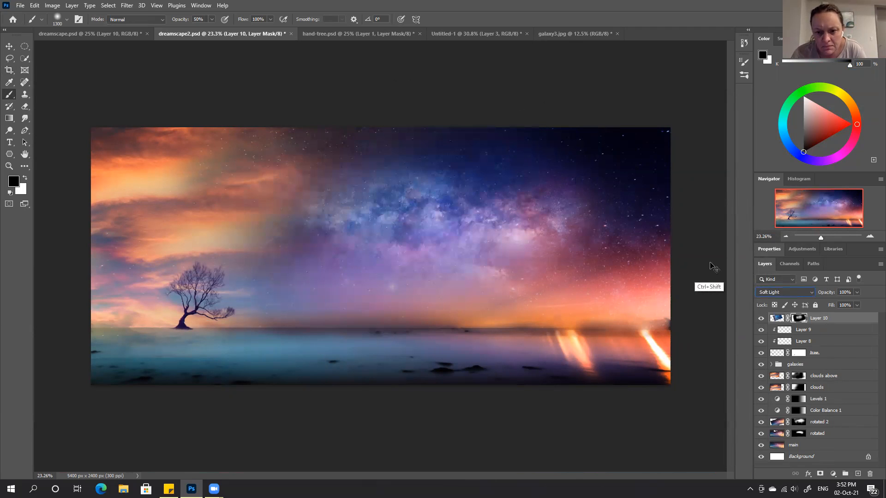
click(778, 292)
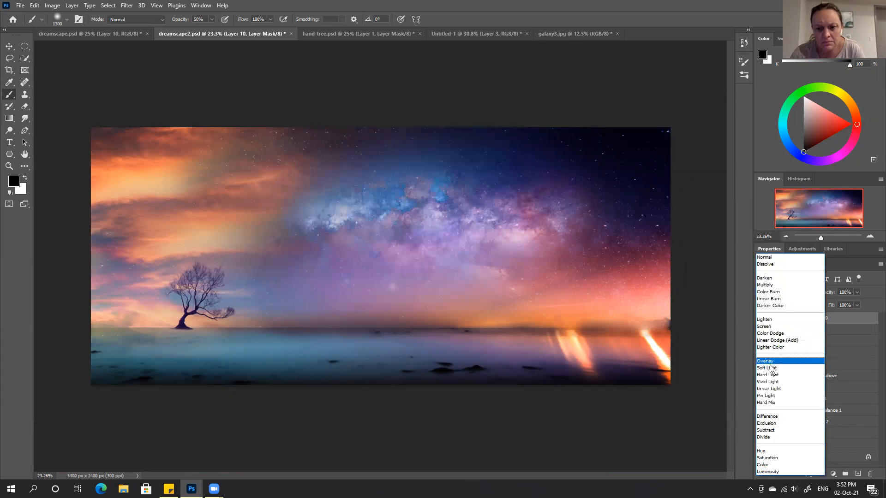
click(769, 366)
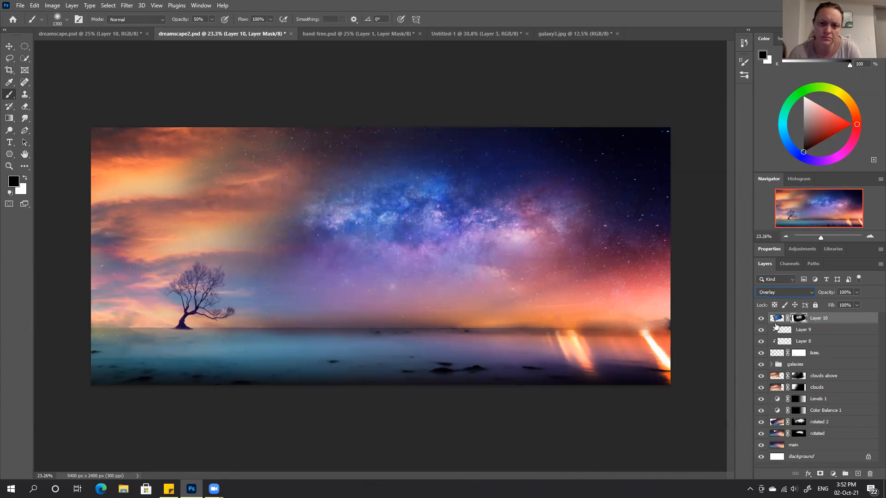
key(ctrl+z)
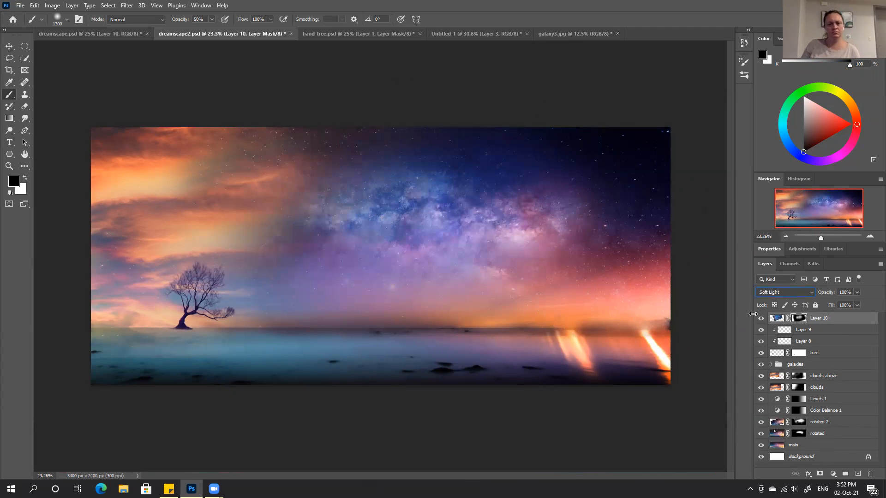
Step: Select Layer 10's image instead of its mask and move the galaxy slightly to the left
click(776, 318)
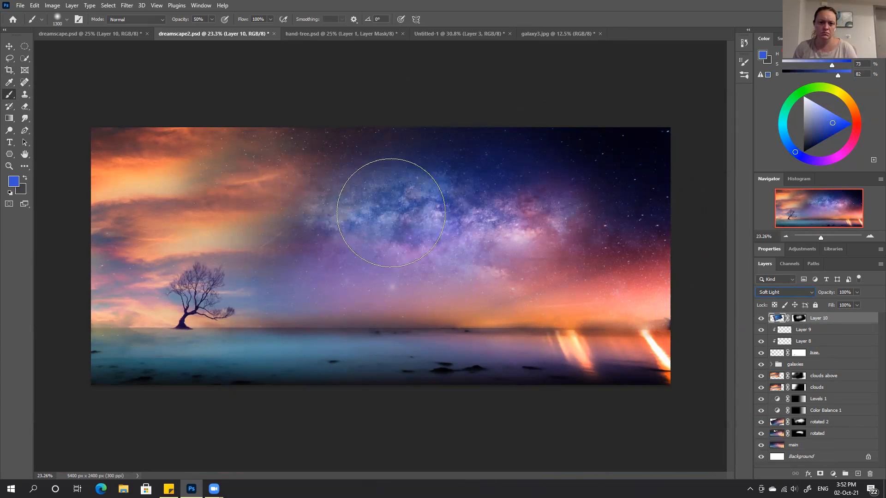
click(10, 47)
drag(394, 205, 377, 210)
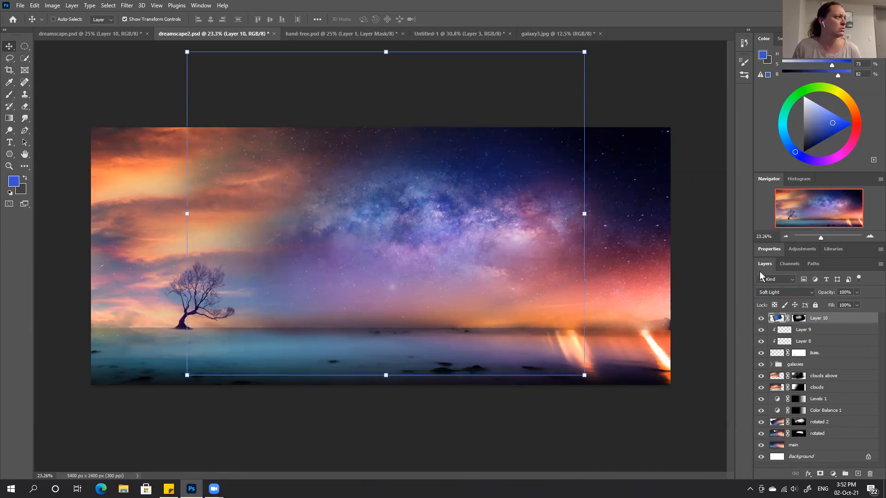
Step: Preview Hard Light and Linear Light among the blend modes for Layer 10, keeping Soft Light
click(799, 292)
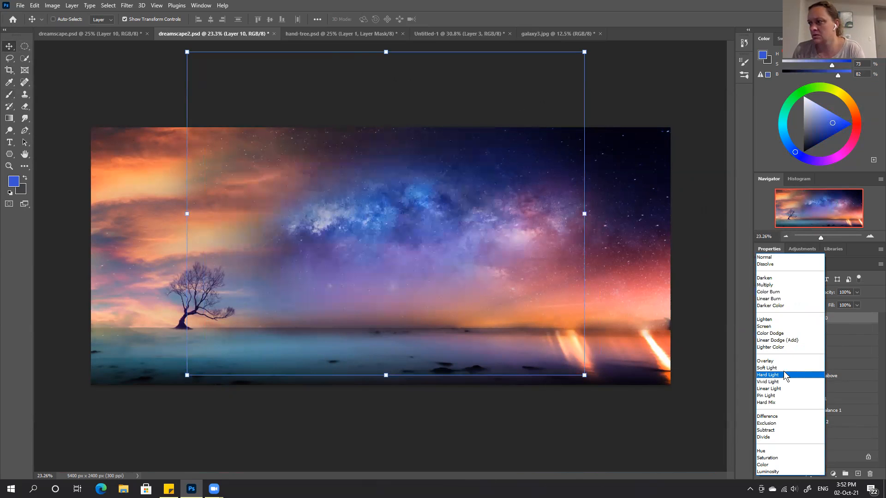
click(784, 368)
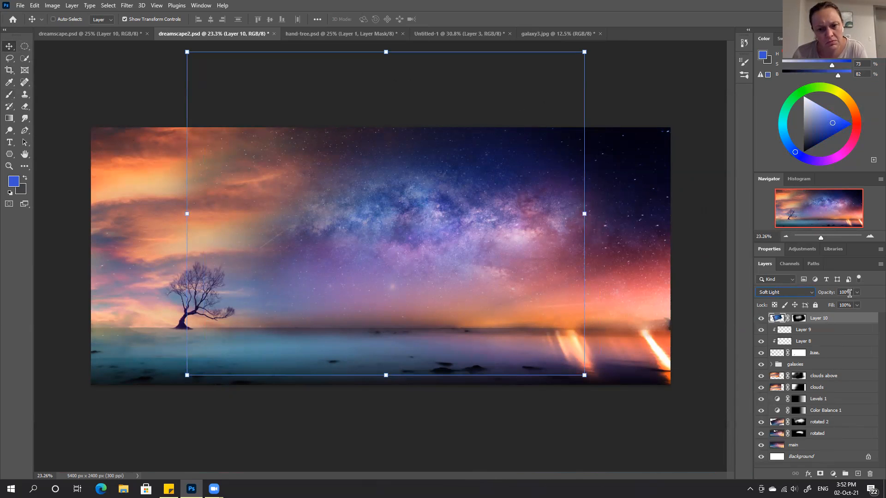
click(785, 294)
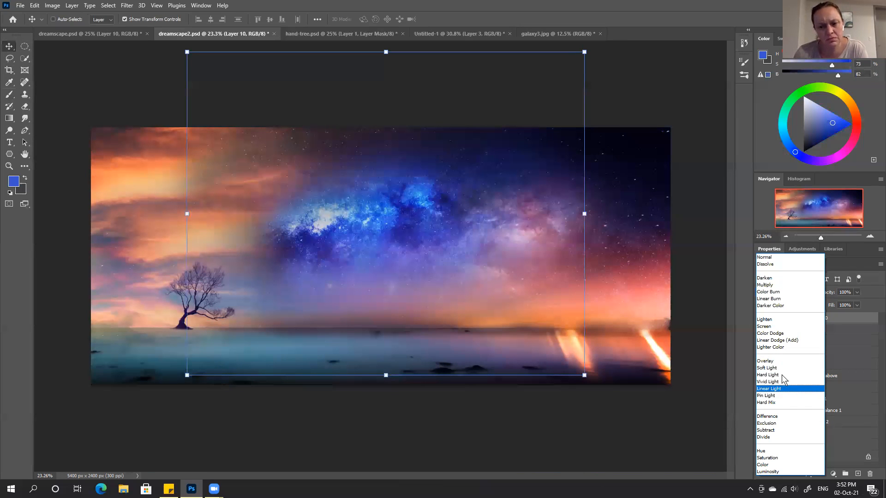
click(774, 367)
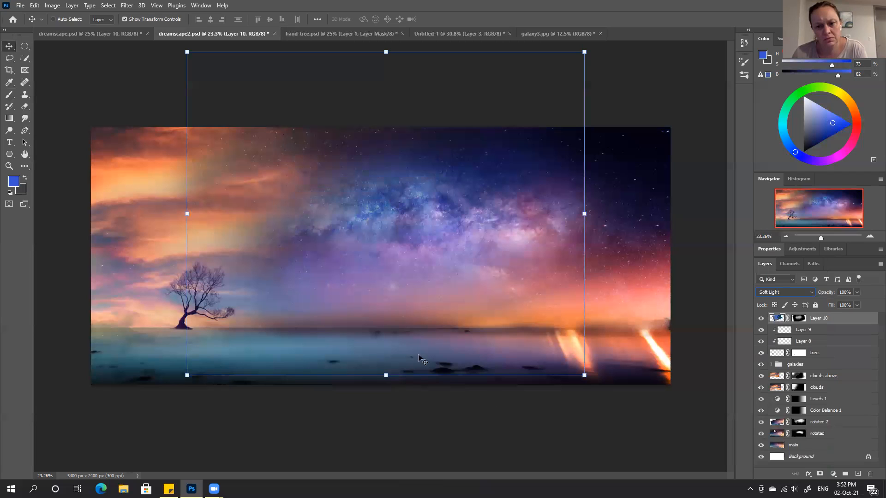
Step: Move the galaxy layer slightly down and left, and paint white on its mask to bring back more of the galaxy
drag(397, 203, 386, 214)
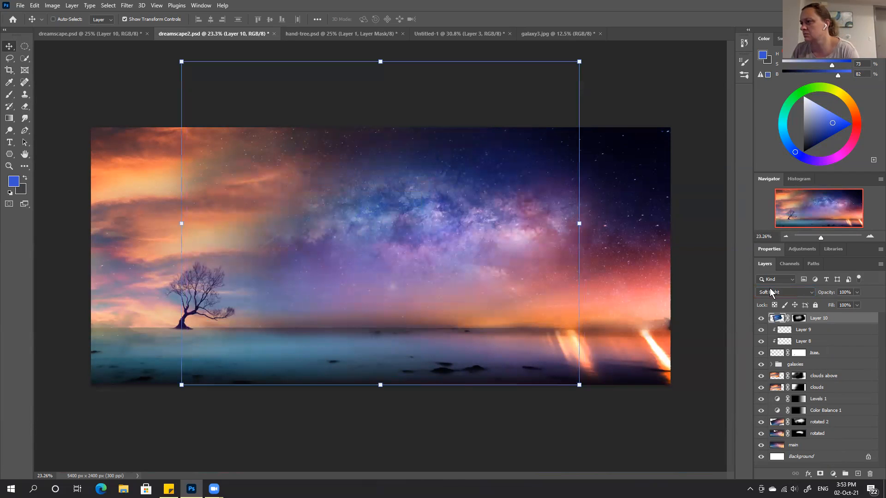
click(798, 318)
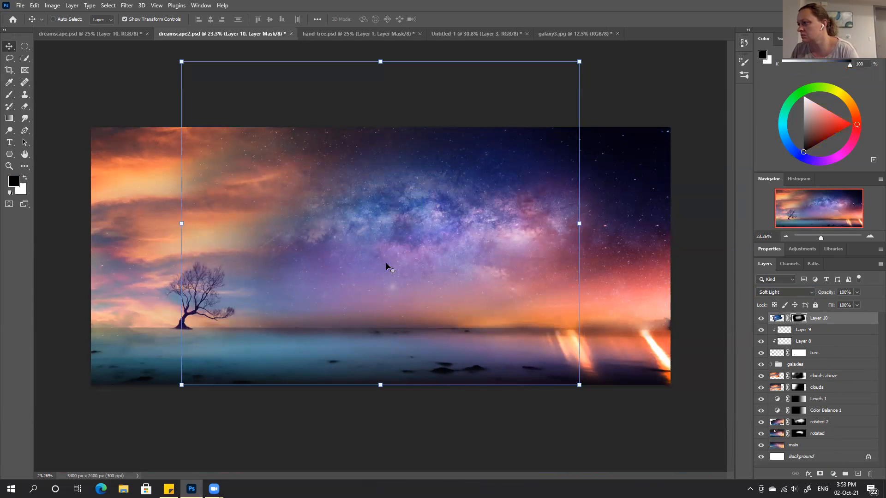
key(b)
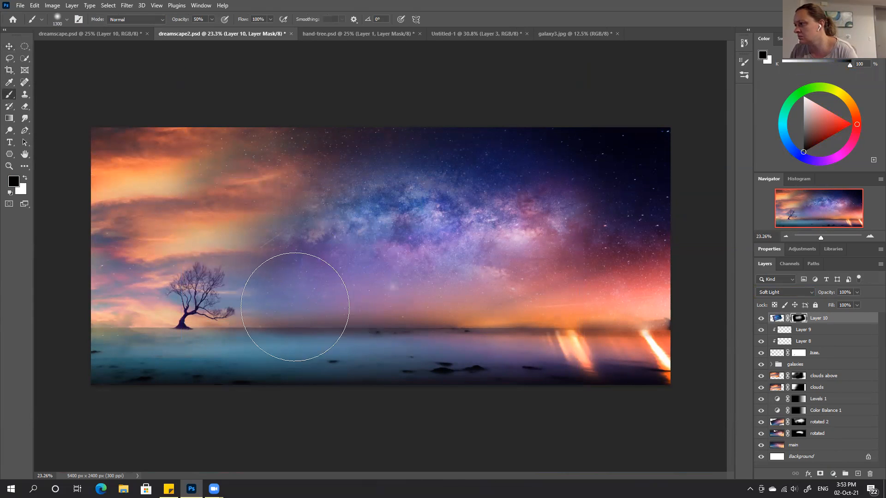
key(x)
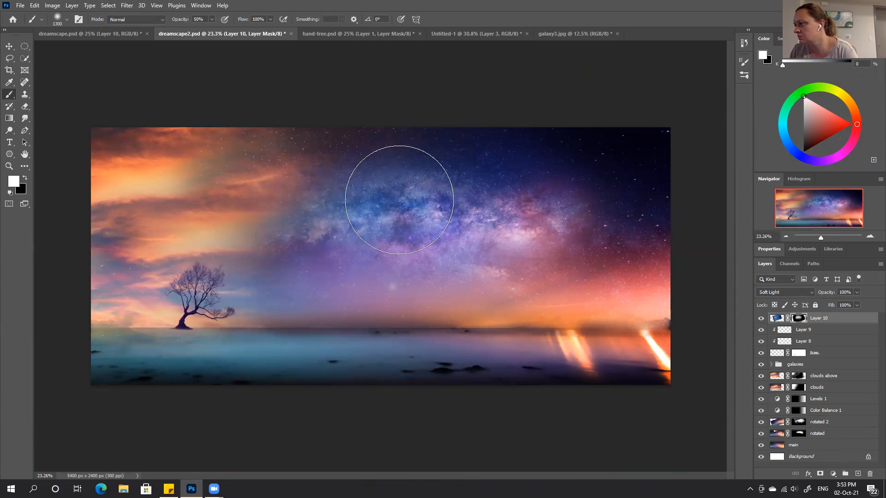
Step: Temporarily disable Layer 10's layer mask so the whole galaxy photo shows
key(v)
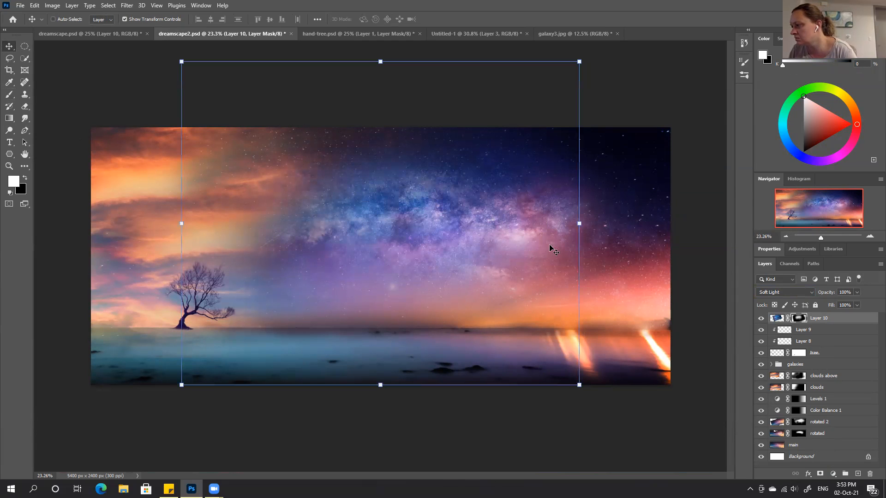
right_click(800, 318)
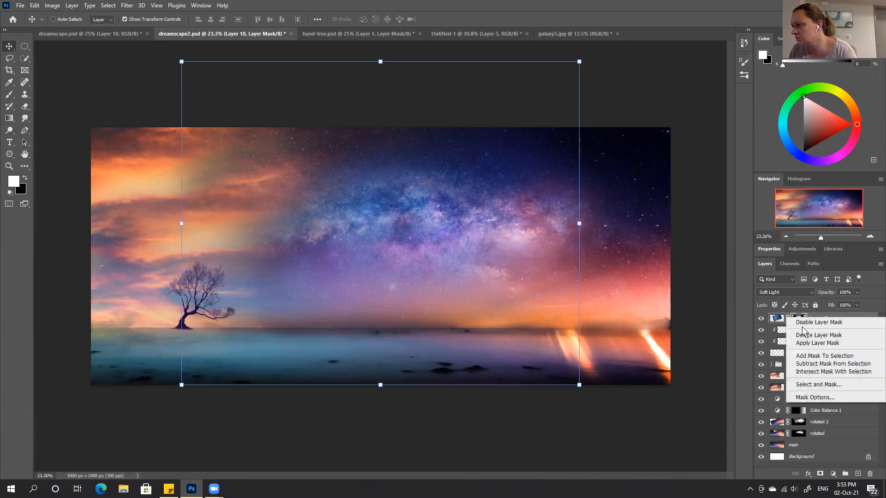
click(808, 323)
Step: Warp the galaxy photo into a gentle arch that follows the existing Milky Way, and re-enable Layer 10's mask
key(ctrl+t)
right_click(390, 231)
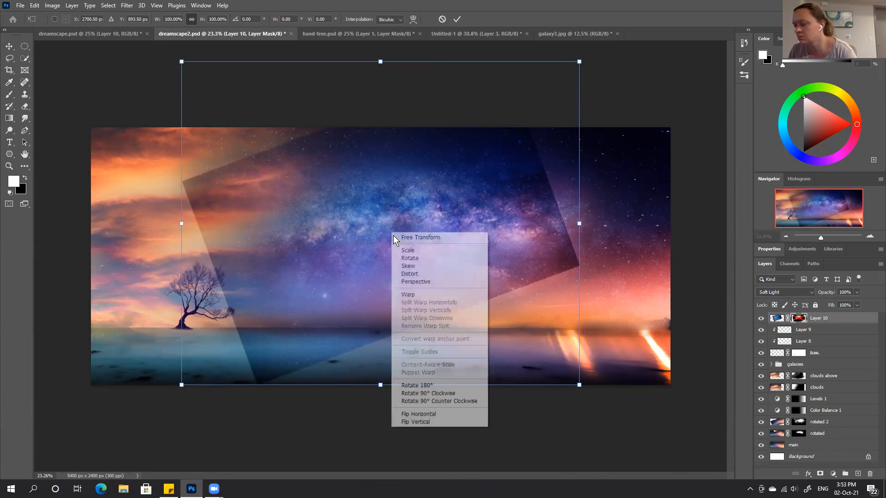
click(407, 294)
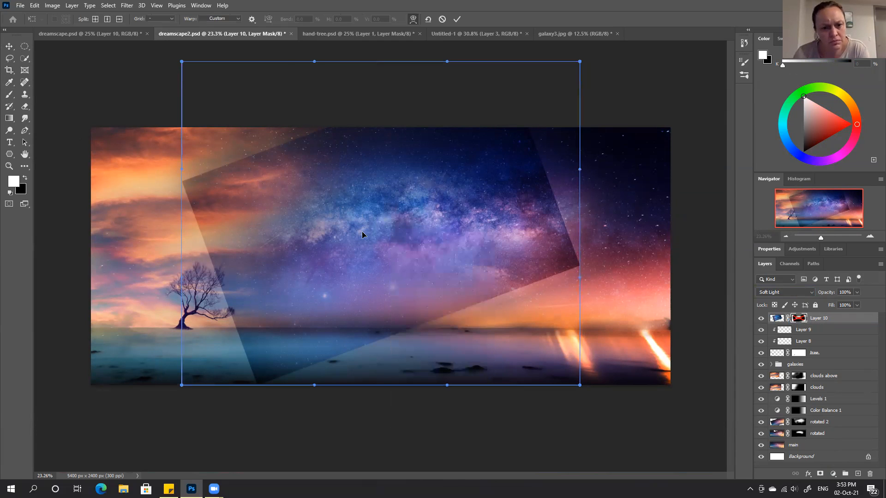
drag(505, 223, 507, 237)
drag(389, 217, 366, 234)
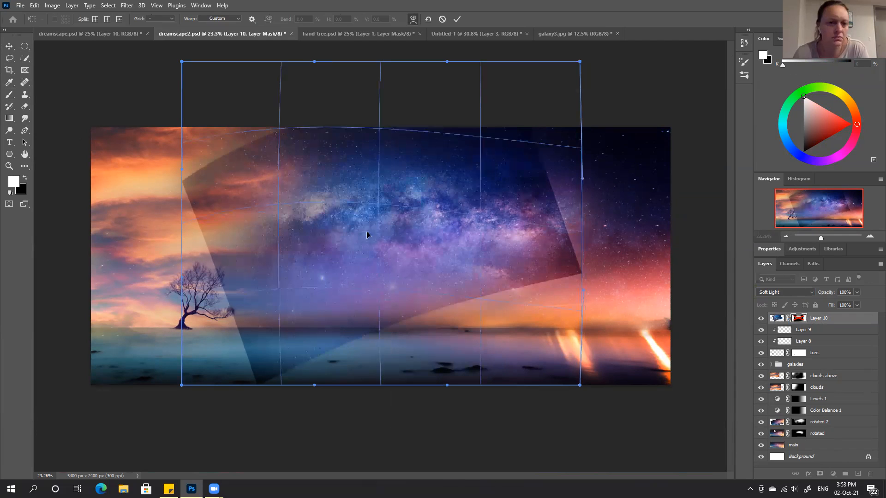
drag(274, 244, 432, 197)
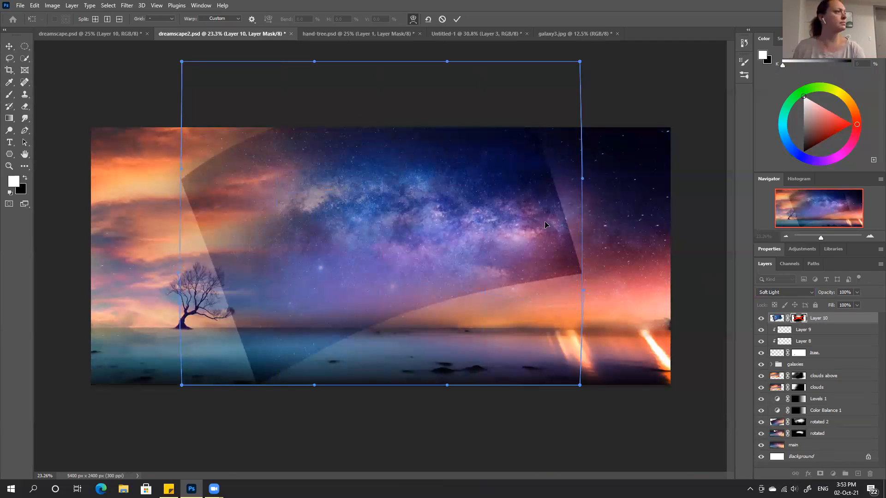
click(455, 20)
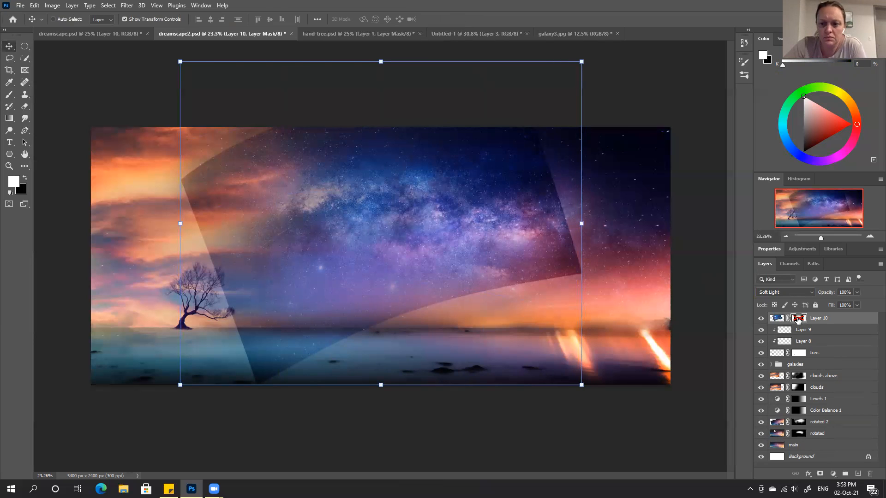
shift+click(798, 319)
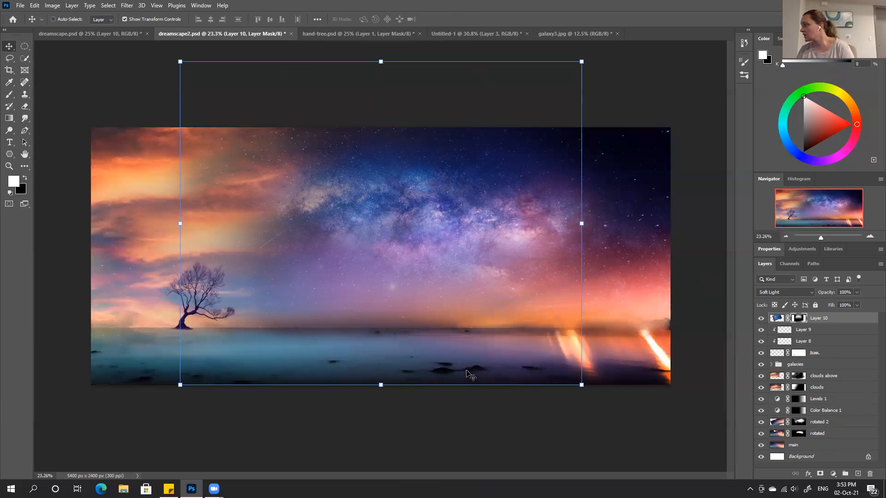
Step: Fit the image to the window and toggle Layer 10's visibility to compare the sky with and without the blue galaxy
key(ctrl+plus)
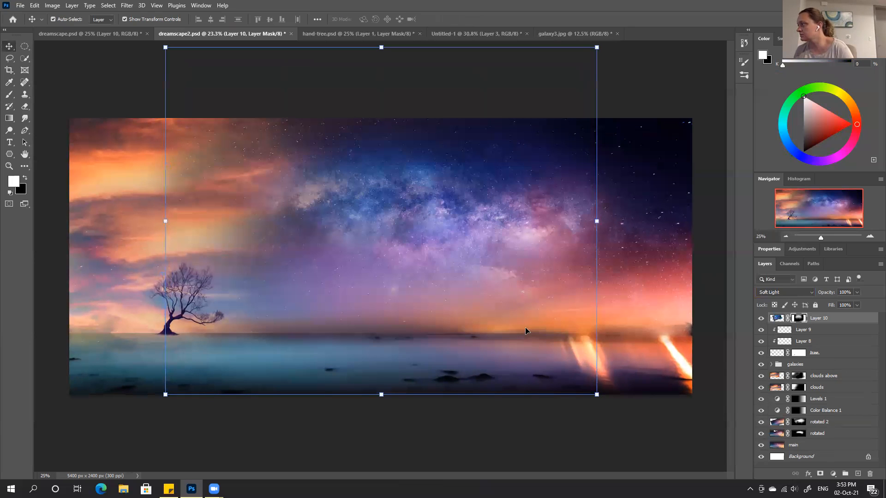
key(b)
key(ctrl+0)
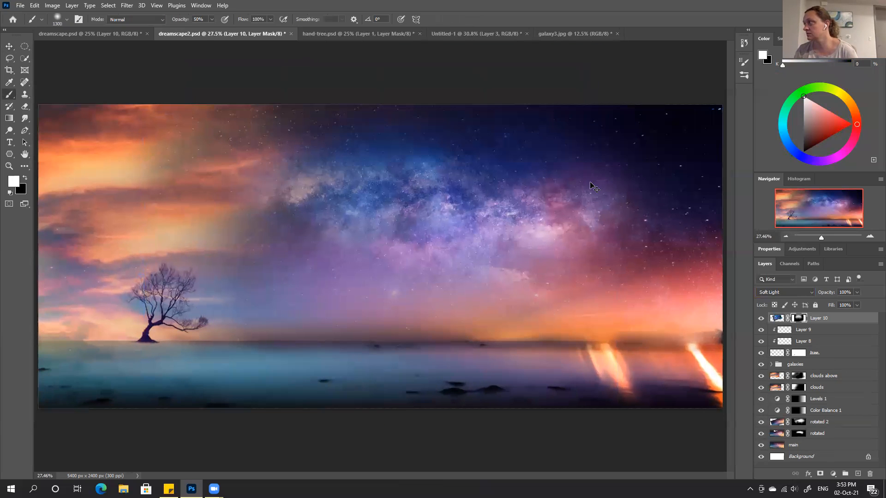
click(761, 318)
click(760, 319)
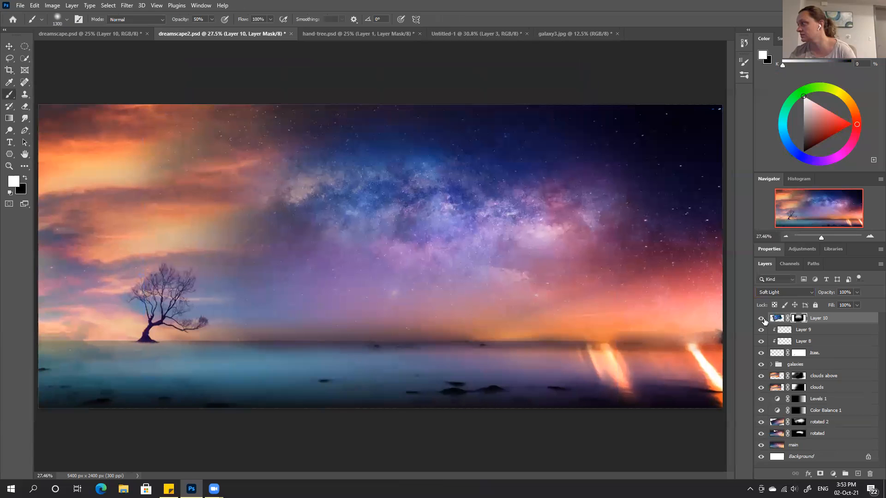
click(760, 322)
click(761, 322)
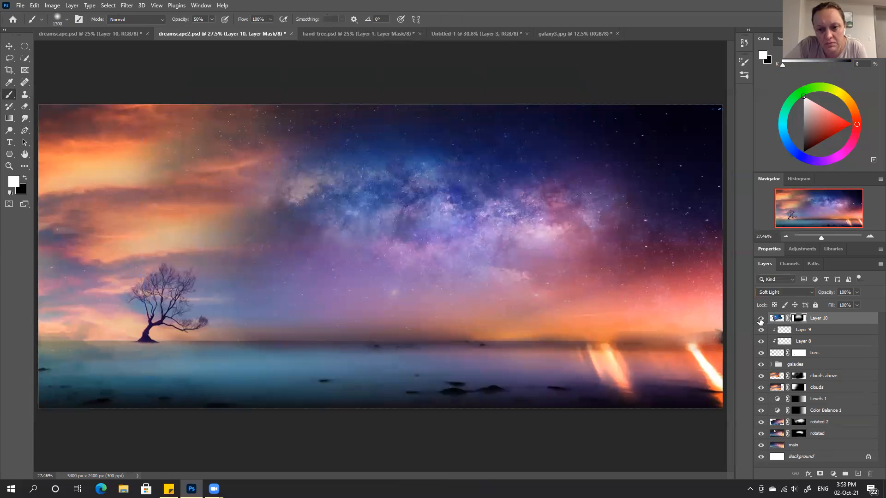
click(782, 317)
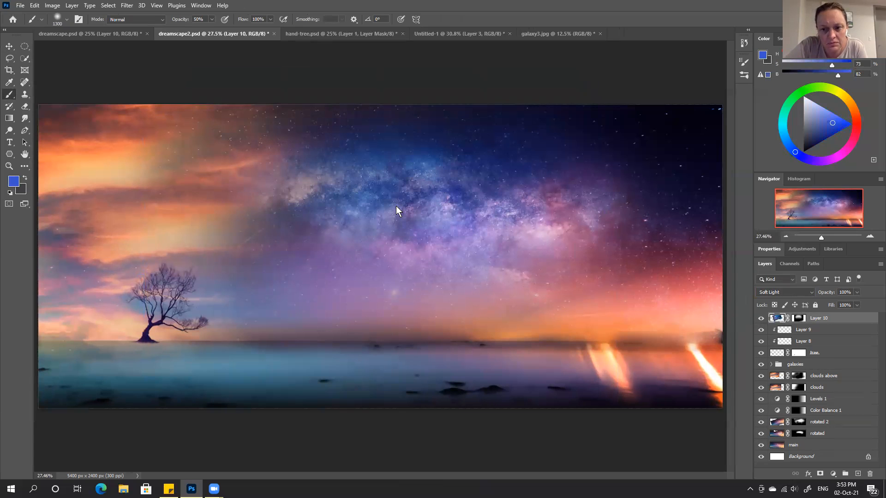
Step: Nudge the blue galaxy layer slightly down and right, and check the source photo galaxy3.jpg before returning to dreamscape2.psd
key(v)
drag(346, 203, 353, 218)
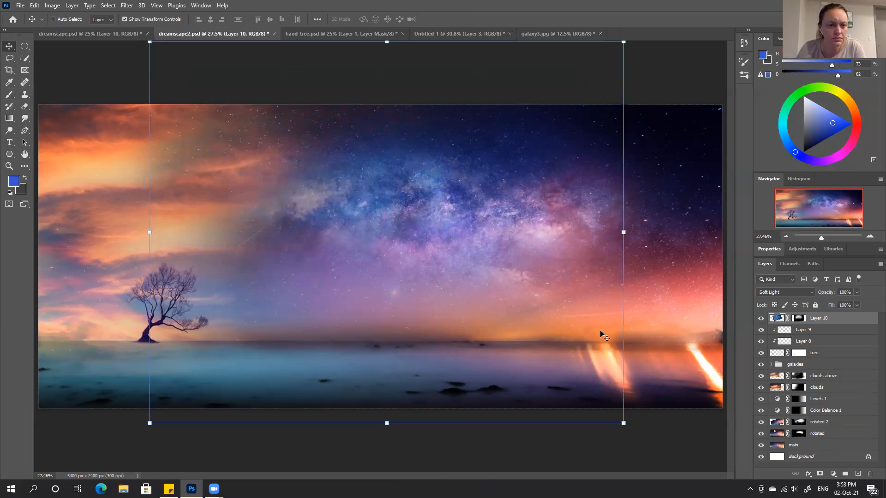
click(541, 33)
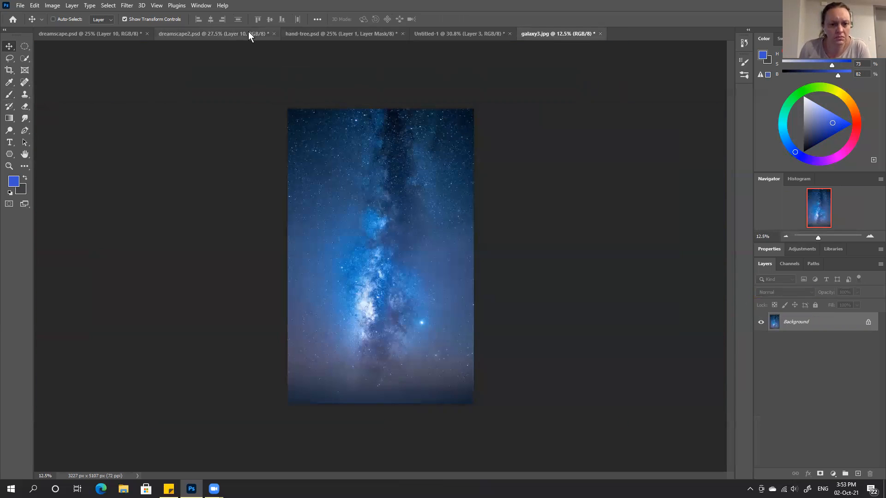
click(231, 34)
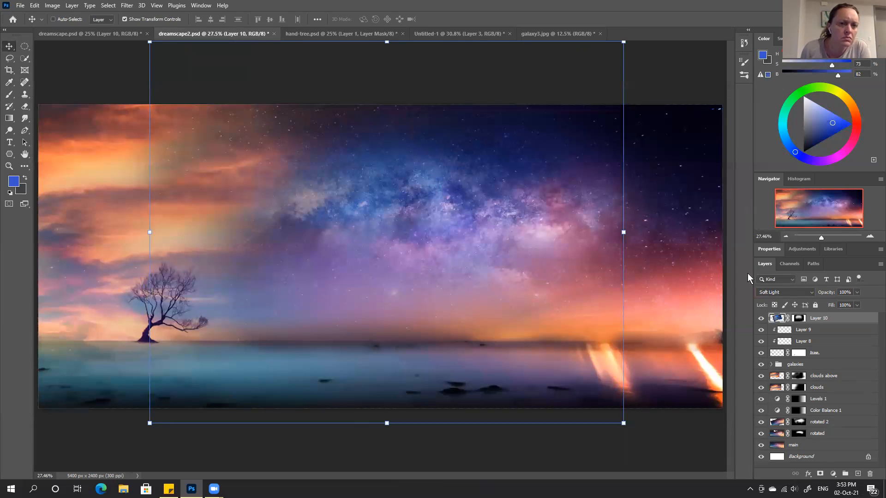
Step: Open the galaxy2 photo from the dreamscape stock photos folder
click(21, 6)
click(32, 24)
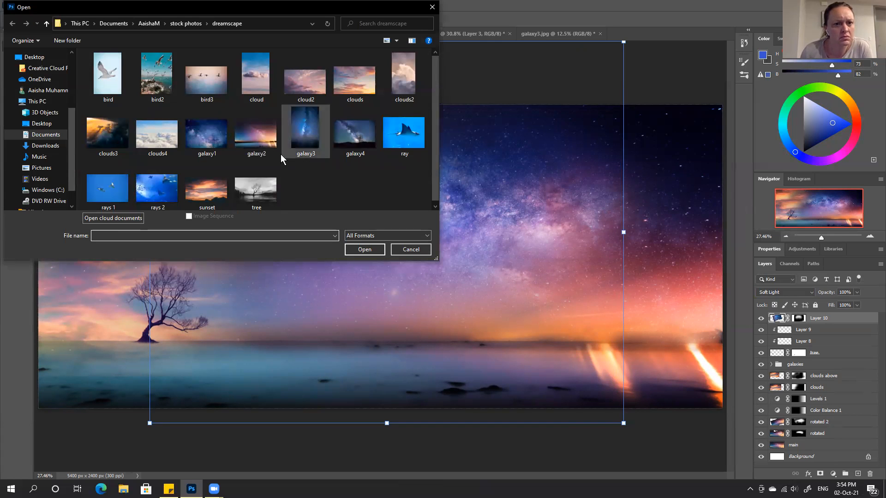
click(263, 138)
click(347, 250)
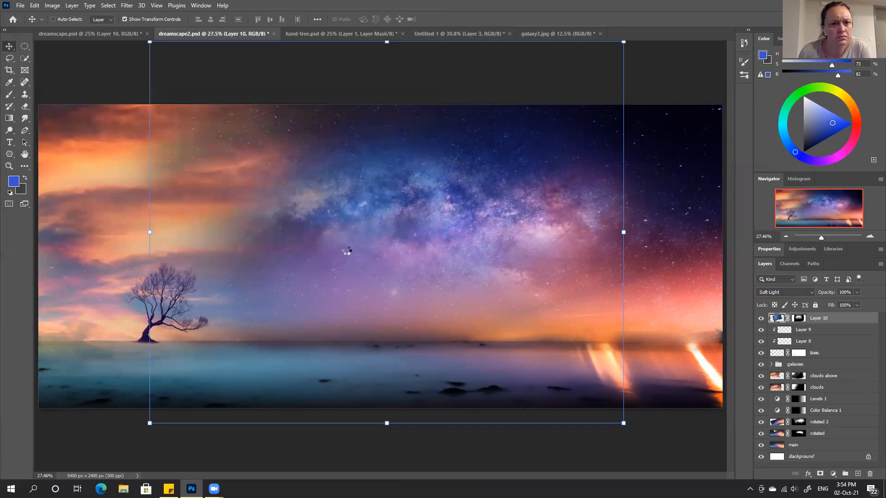
Step: Lasso the diagonal Milky Way band and the sky around it in galaxy2.jpg with a 76.5 px feather
key(l)
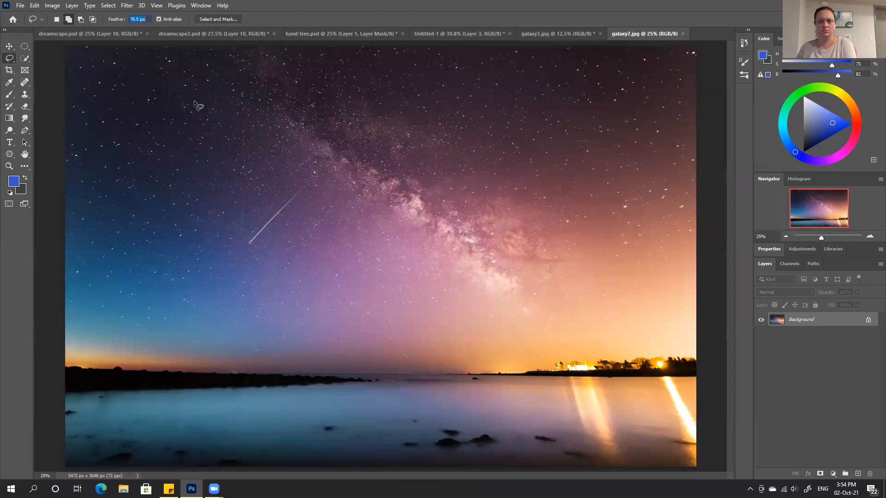
drag(168, 74, 262, 160)
drag(359, 245, 463, 336)
mouse_move(520, 343)
mouse_down()
mouse_move(615, 268)
mouse_move(602, 201)
mouse_move(561, 154)
mouse_move(494, 113)
mouse_move(343, 50)
mouse_move(251, 40)
mouse_move(188, 51)
mouse_move(171, 78)
mouse_up()
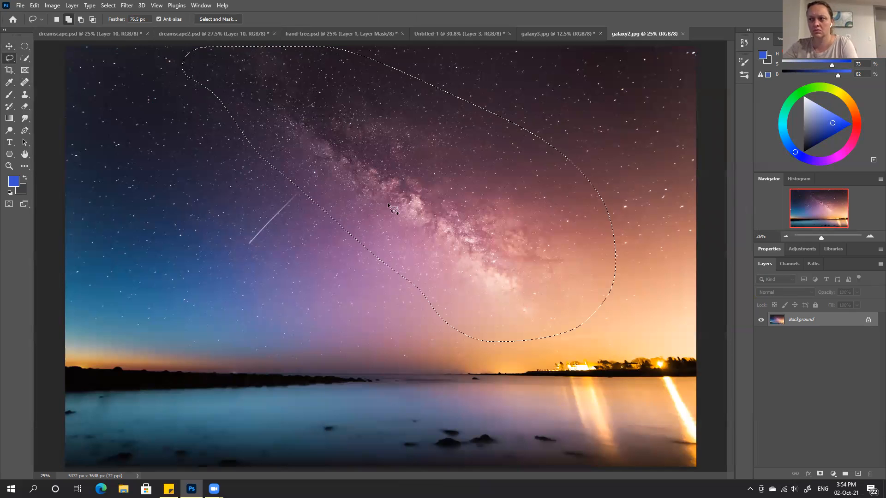
key(v)
mouse_move(467, 250)
mouse_down()
mouse_move(463, 227)
mouse_move(121, 40)
mouse_up()
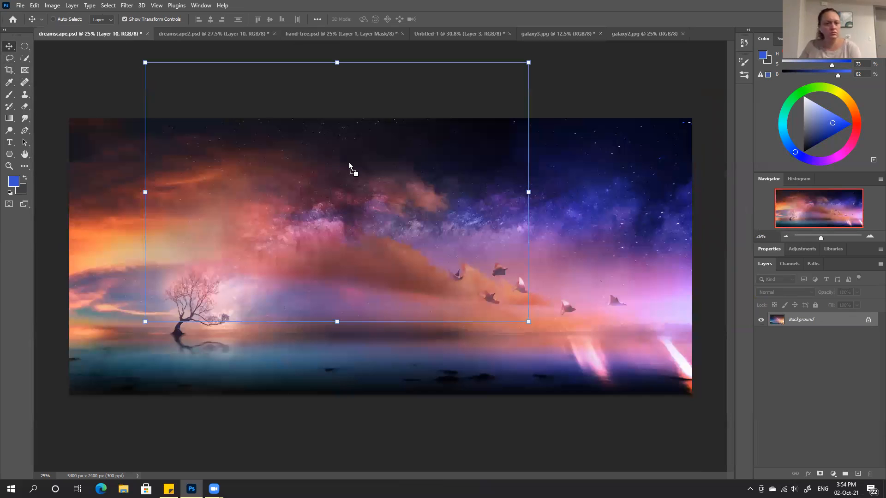
drag(437, 233, 525, 273)
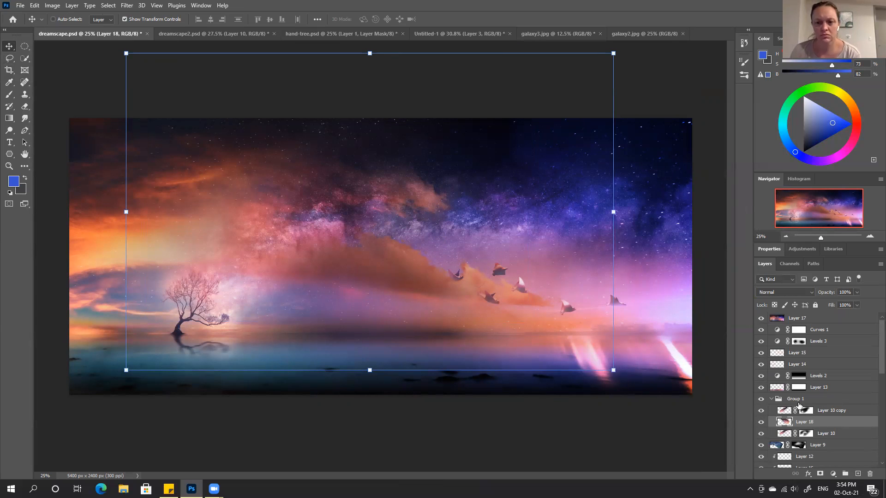
key(Delete)
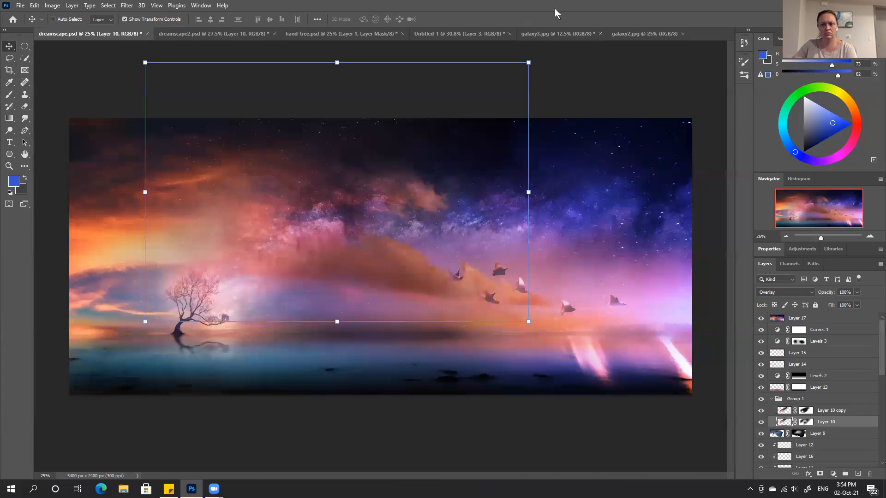
click(743, 42)
click(712, 54)
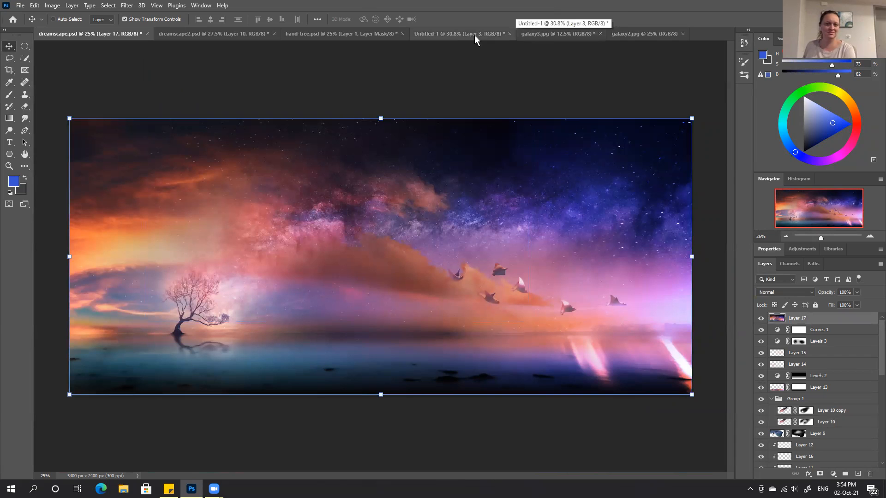
Step: Copy the selected Milky Way area from galaxy2.jpg into dreamscape2.psd as a new layer over the centre of the sky
click(634, 35)
mouse_move(426, 216)
mouse_down()
mouse_move(296, 114)
mouse_move(234, 38)
mouse_move(245, 60)
mouse_up()
drag(428, 216, 562, 272)
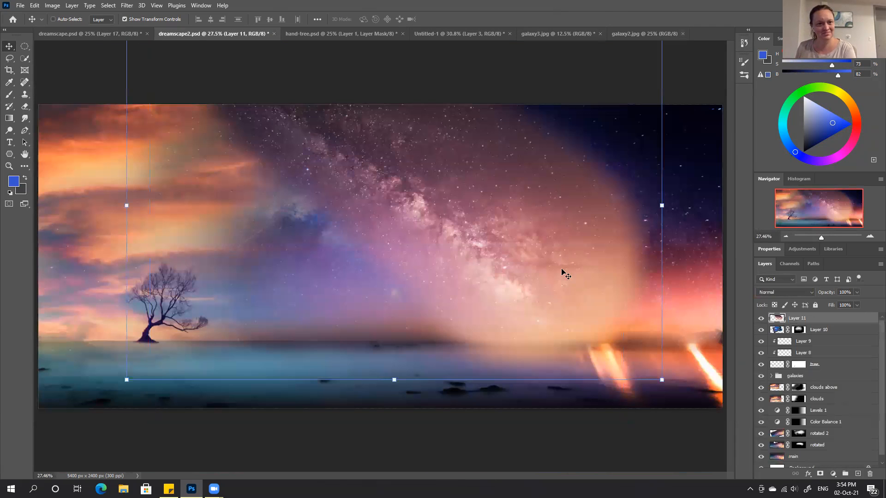
Step: Start a free transform on the pasted Milky Way layer and flip it horizontally
key(ctrl+minus)
key(ctrl+minus)
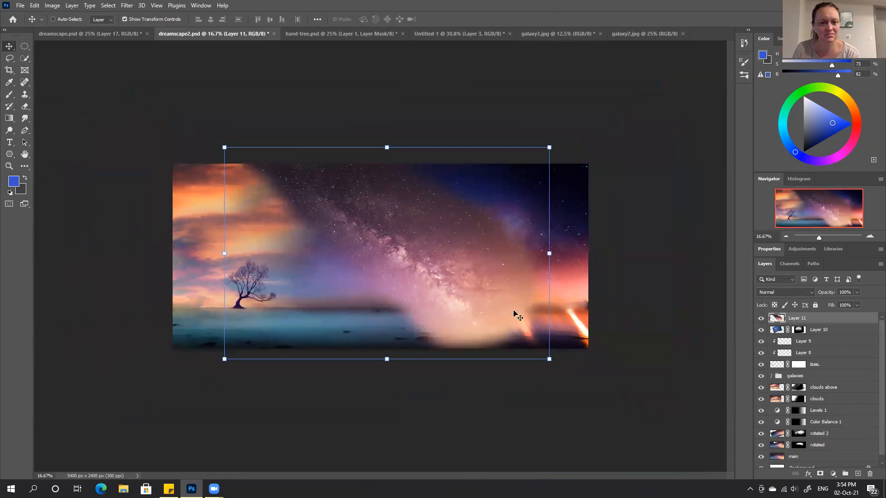
right_click(426, 259)
click(388, 258)
key(ctrl+t)
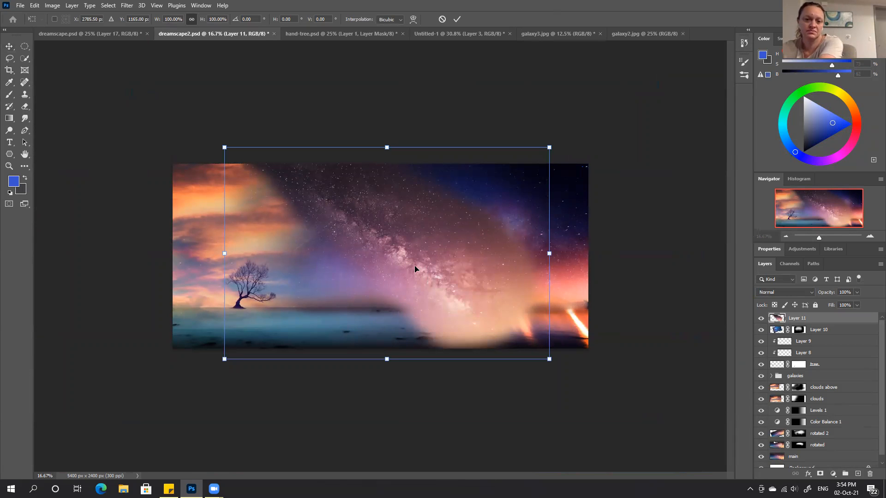
right_click(414, 269)
click(449, 448)
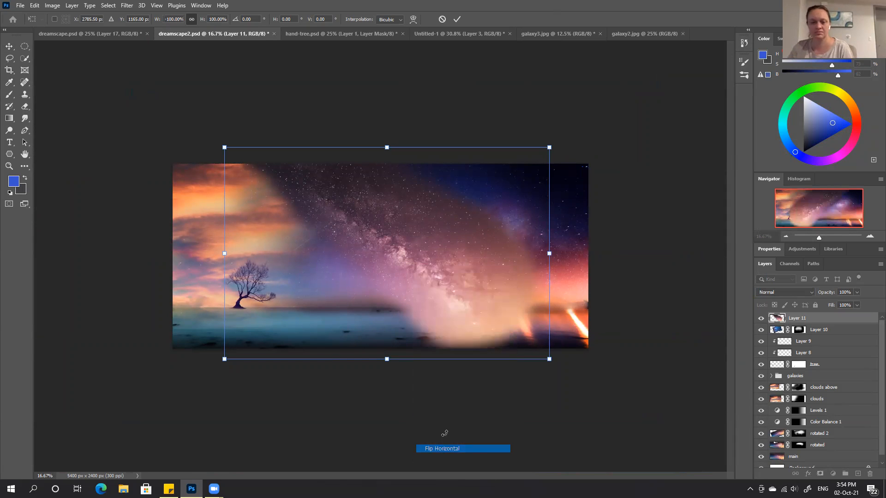
Step: Scale the flipped Milky Way to about 77%, rotate it about 7° clockwise, and place it over the sky above the tree
drag(339, 277, 325, 251)
drag(535, 121, 461, 171)
drag(305, 256, 340, 231)
drag(494, 135, 503, 149)
drag(318, 241, 296, 264)
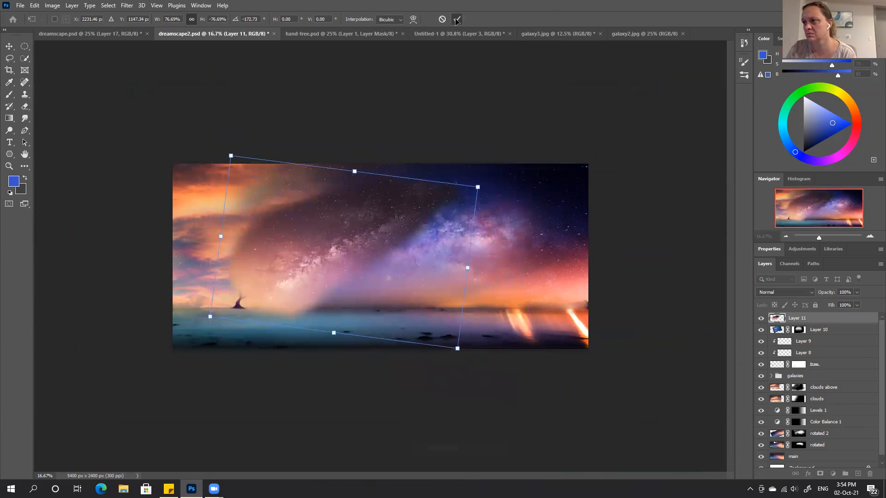
click(457, 20)
Step: Warp Layer 11 by lifting its middle and bending its right side down so the band arches towards the existing Milky Way
key(ctrl+0)
key(ctrl+t)
right_click(298, 240)
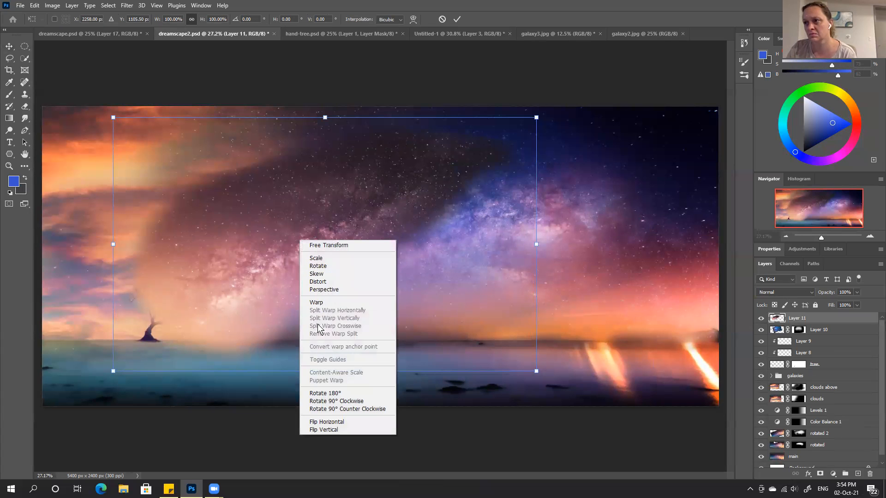
click(318, 303)
drag(279, 251, 268, 222)
drag(537, 204, 540, 226)
drag(537, 119, 552, 156)
drag(537, 372, 530, 410)
drag(535, 290, 562, 332)
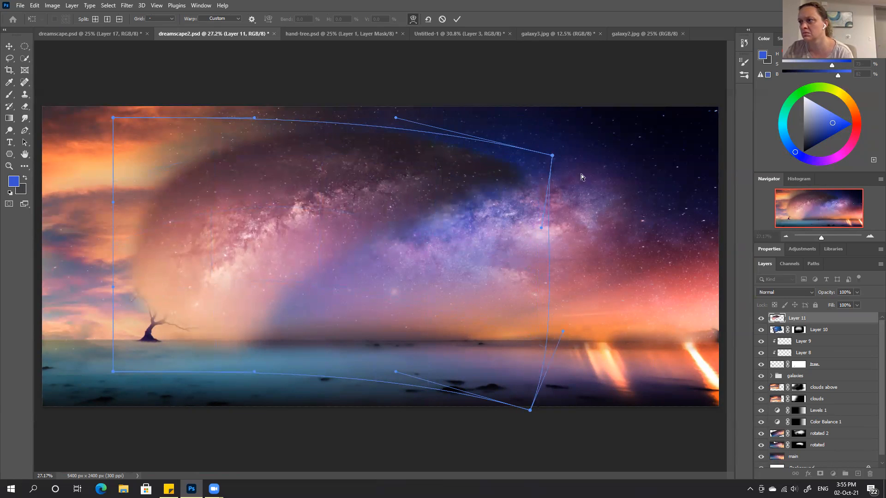
Step: Fine-tune the arch in the left part of the Milky Way warp and apply it
drag(224, 265, 229, 263)
drag(301, 221, 247, 275)
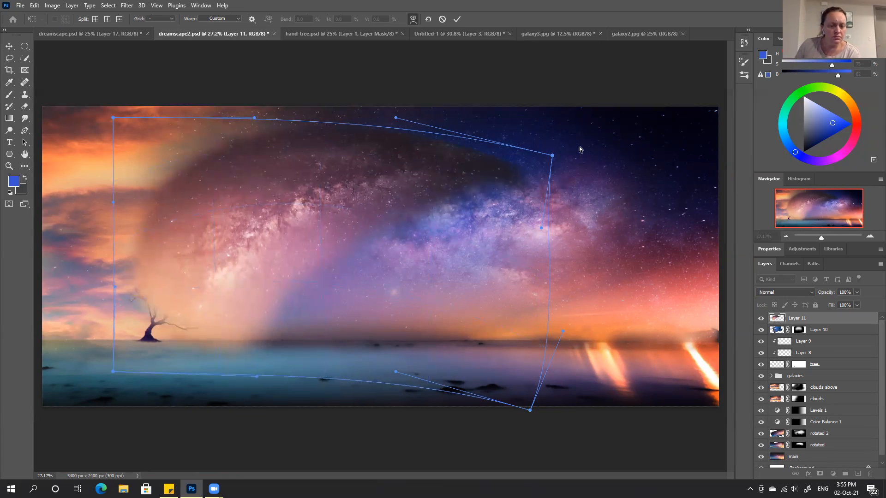
drag(313, 217, 290, 154)
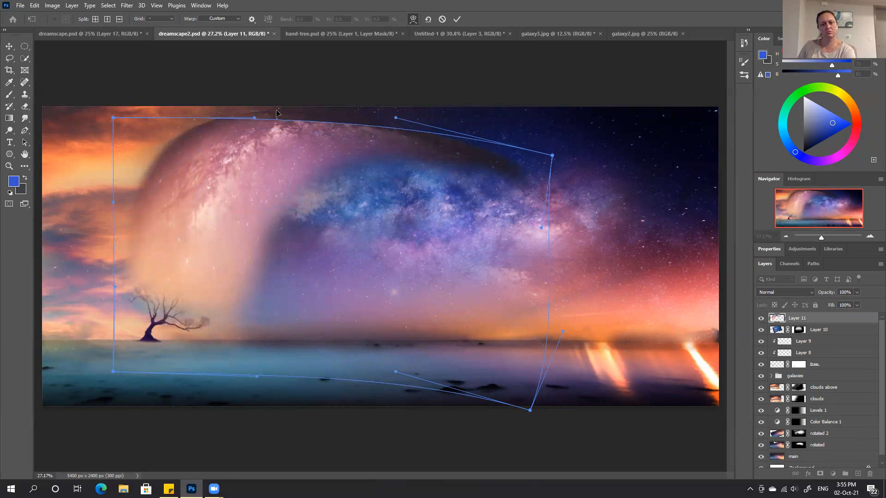
ctrl+click(378, 275)
click(457, 19)
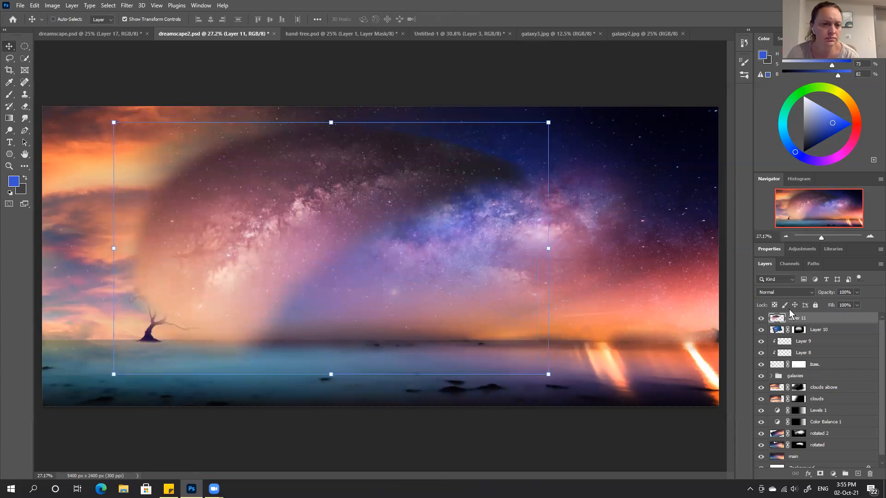
Step: Set Layer 11's blend mode to Overlay and add a layer mask to it
click(783, 292)
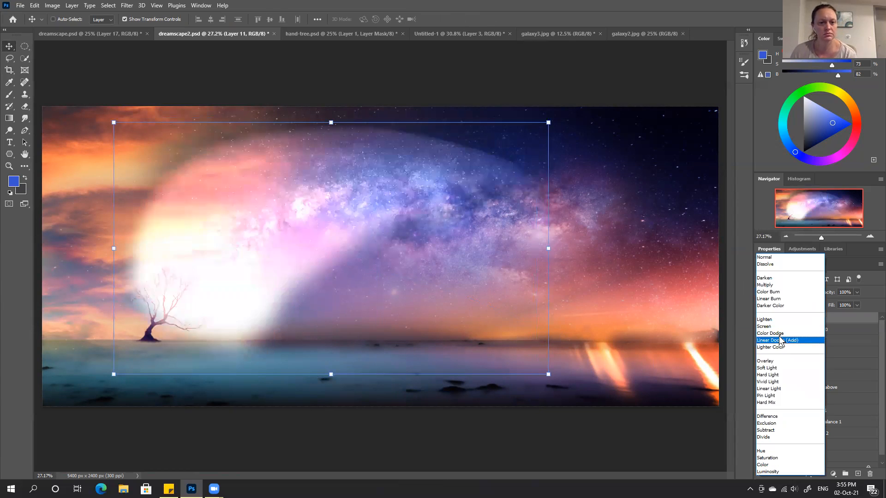
click(769, 363)
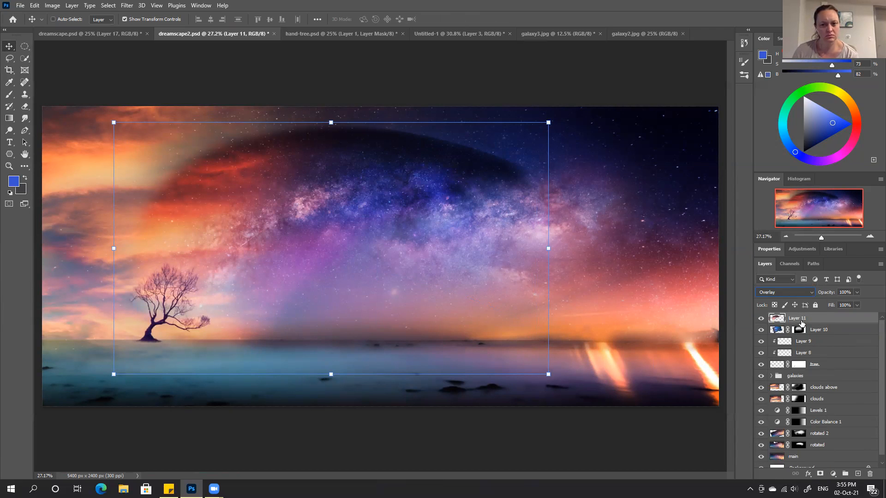
click(819, 475)
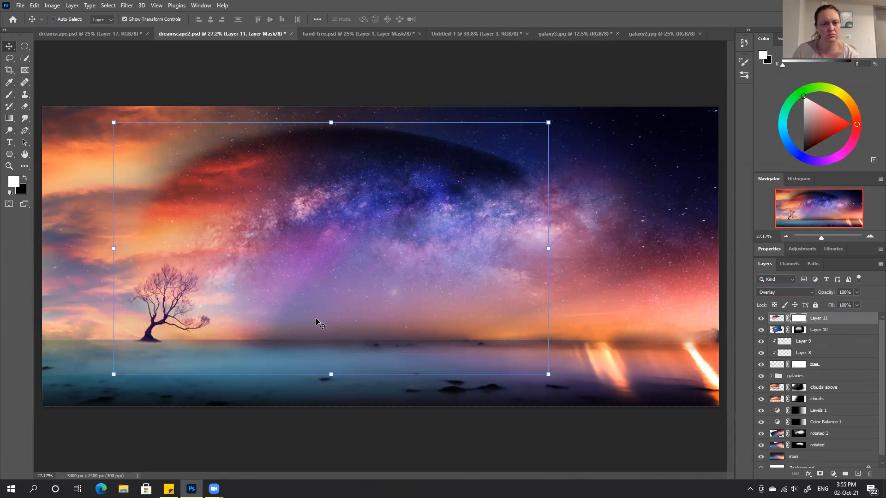
Step: Mask out Layer 11's dark outer edges in black with a soft 900 px brush, starting at 50% opacity and raising it to 100%
key(b)
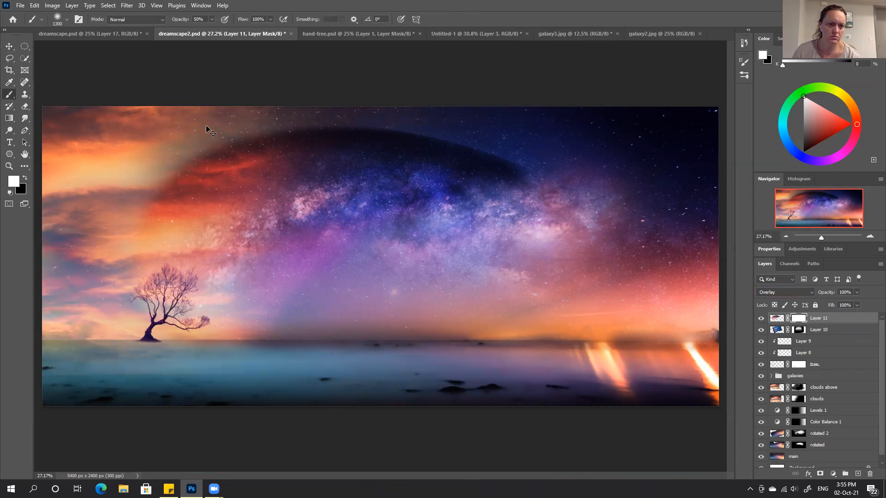
key(x)
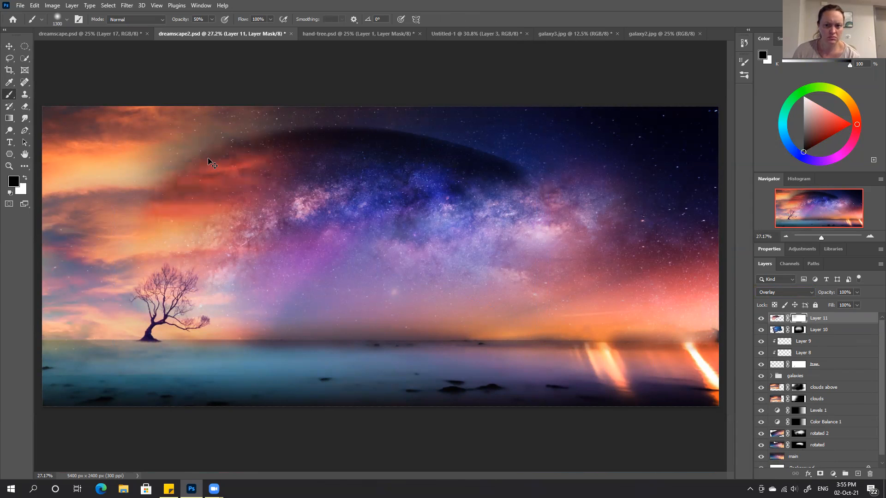
key(bracketleft)
key(bracketleft)
mouse_move(275, 128)
mouse_down()
mouse_move(164, 179)
mouse_move(119, 220)
mouse_up()
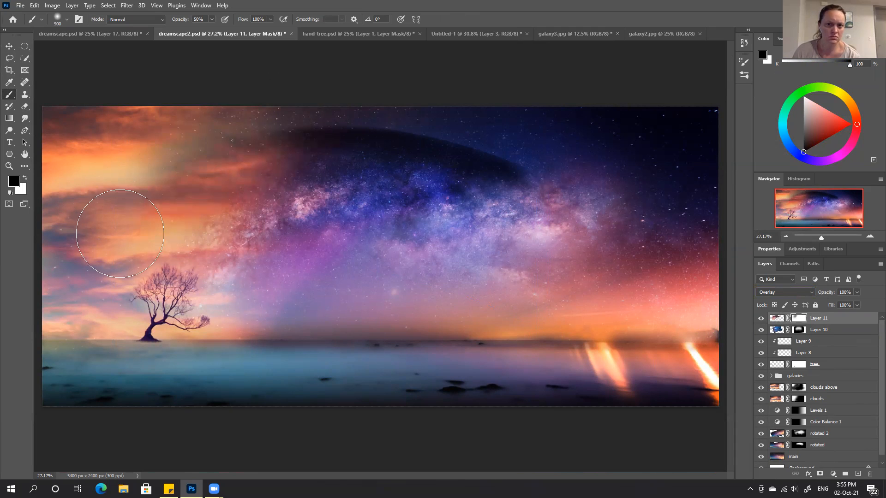
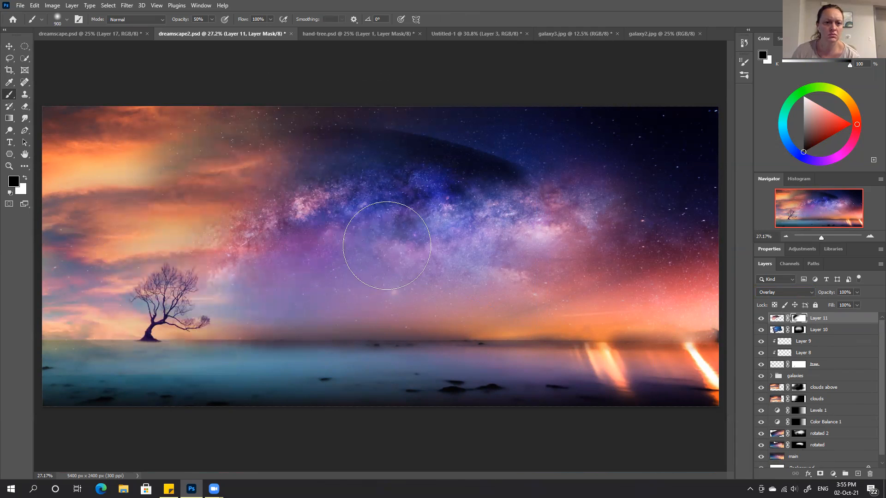
mouse_move(286, 143)
mouse_down()
mouse_move(311, 132)
mouse_move(392, 134)
mouse_move(285, 130)
mouse_move(453, 137)
mouse_move(533, 170)
mouse_up()
key(0)
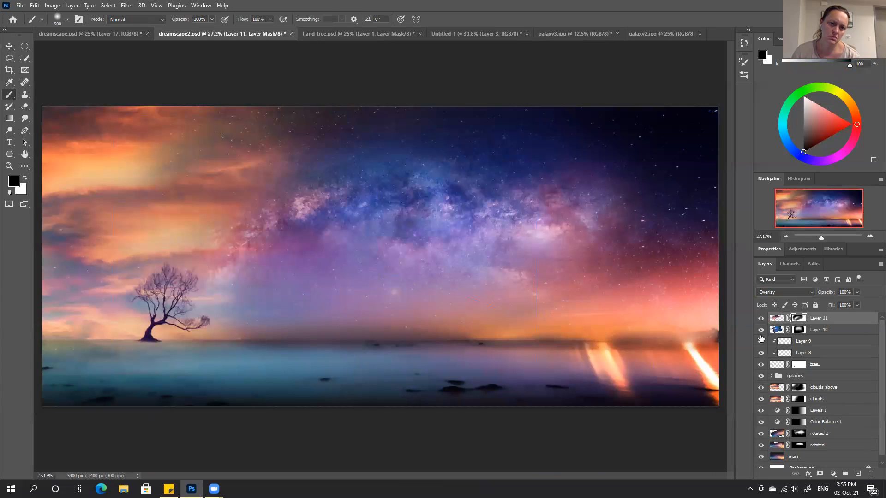
Step: Toggle Layer 11's visibility to compare the sky with and without the added Milky Way band
click(777, 320)
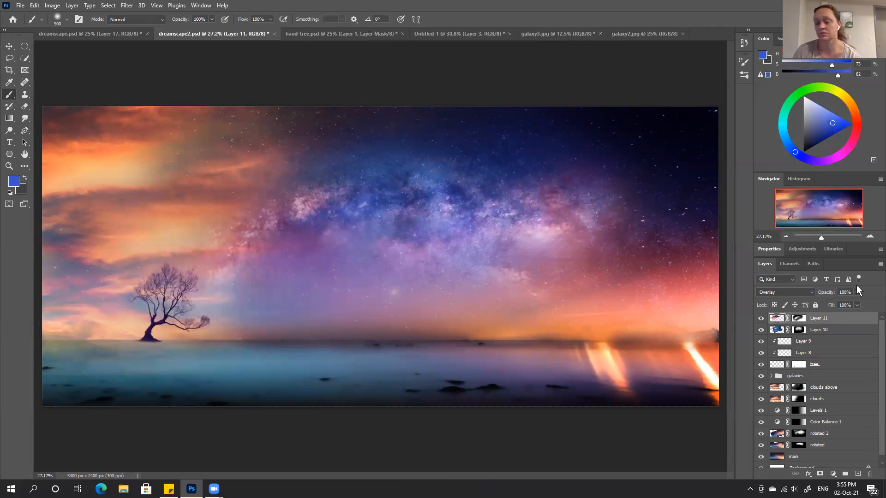
click(761, 319)
click(761, 320)
click(760, 319)
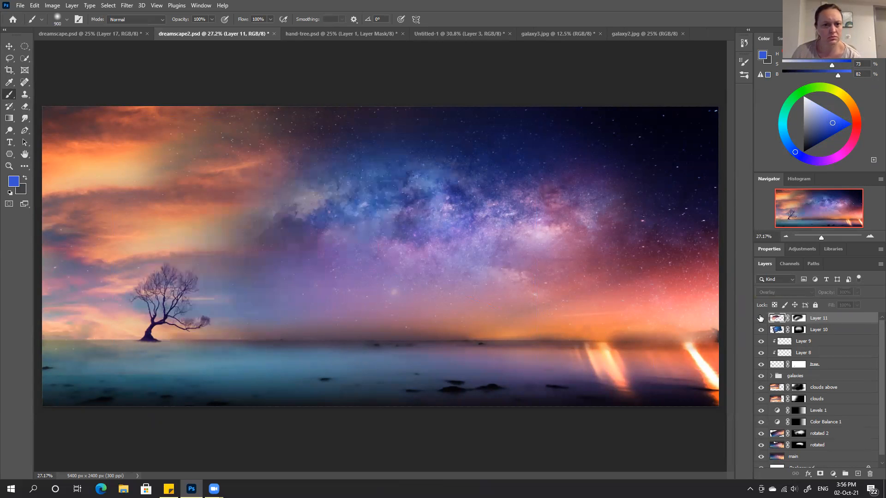
click(760, 319)
Step: Refine Layer 11's mask, painting white over the stars near the tree, black over the clouds above, and white across the upper blue sky
click(798, 318)
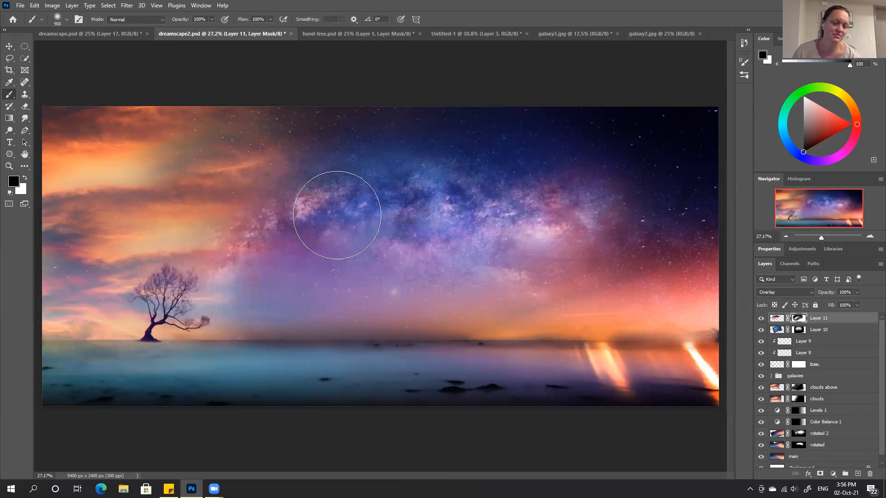
key(x)
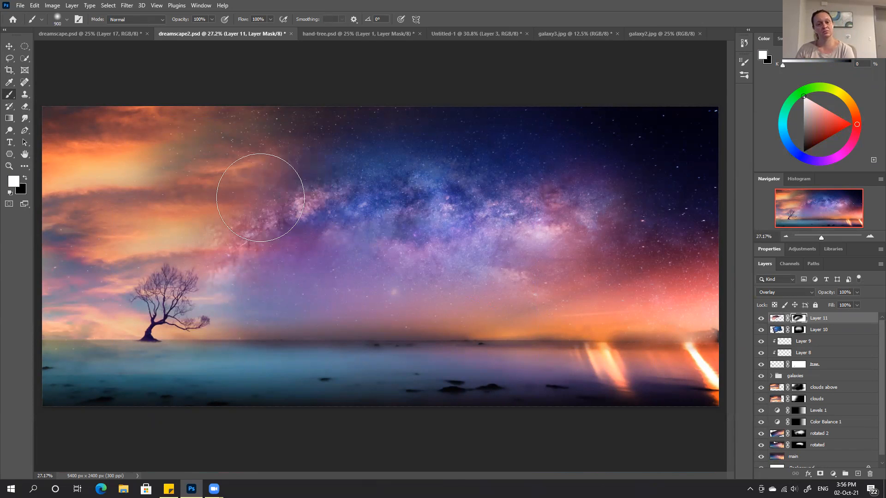
click(245, 188)
drag(225, 251, 219, 275)
key(x)
mouse_move(252, 163)
mouse_down()
mouse_move(227, 146)
mouse_move(182, 182)
mouse_move(230, 149)
mouse_up()
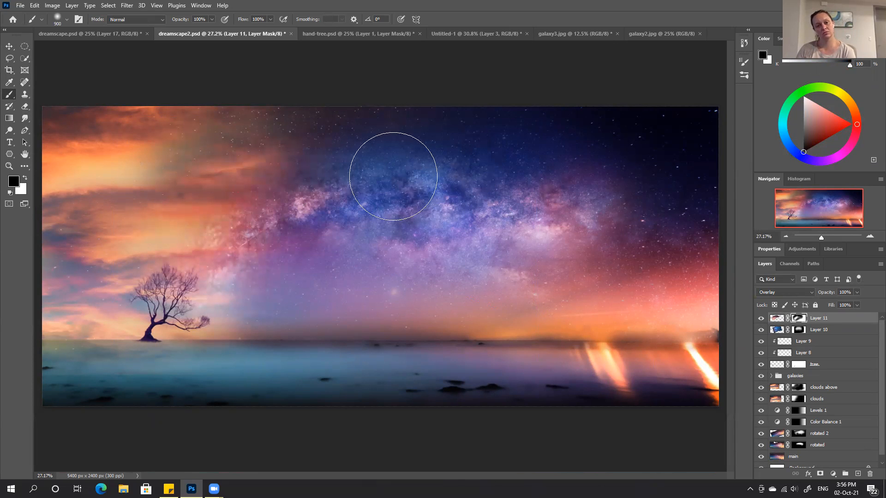
key(x)
drag(380, 148, 491, 155)
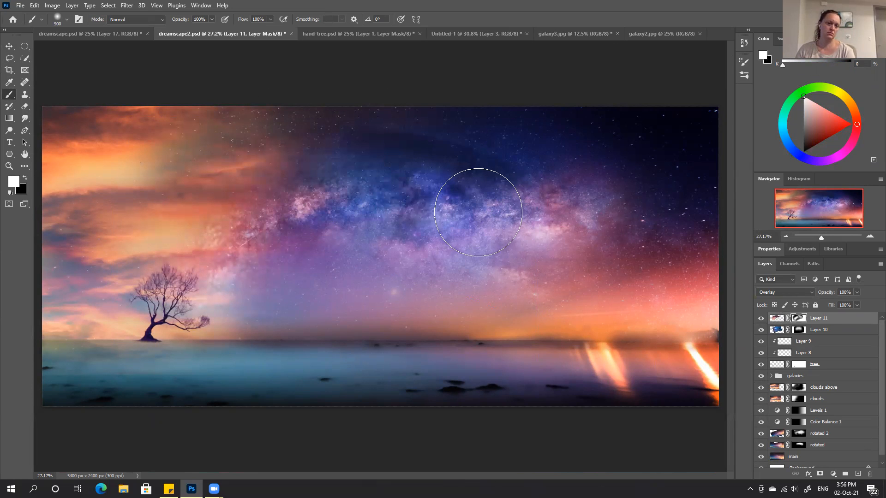
Step: Undo the last stroke on Layer 11's mask and duplicate the layer, offsetting the copy slightly from the original star band
key(ctrl+z)
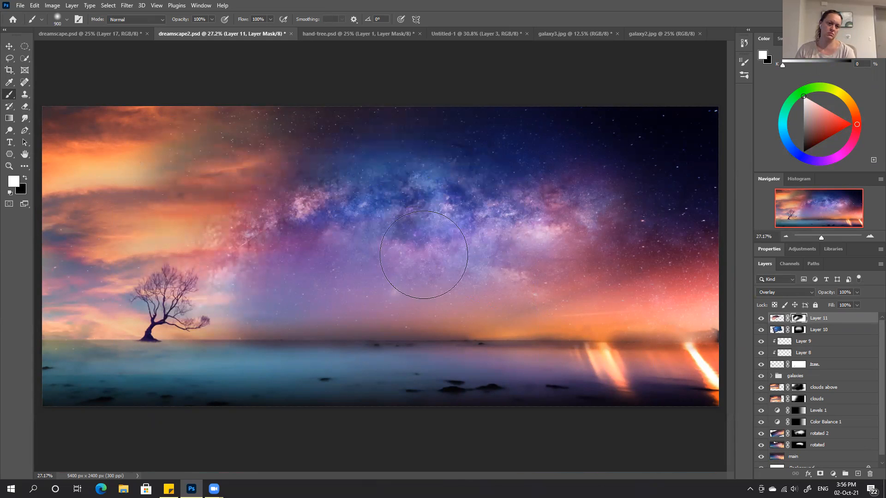
drag(830, 343, 857, 473)
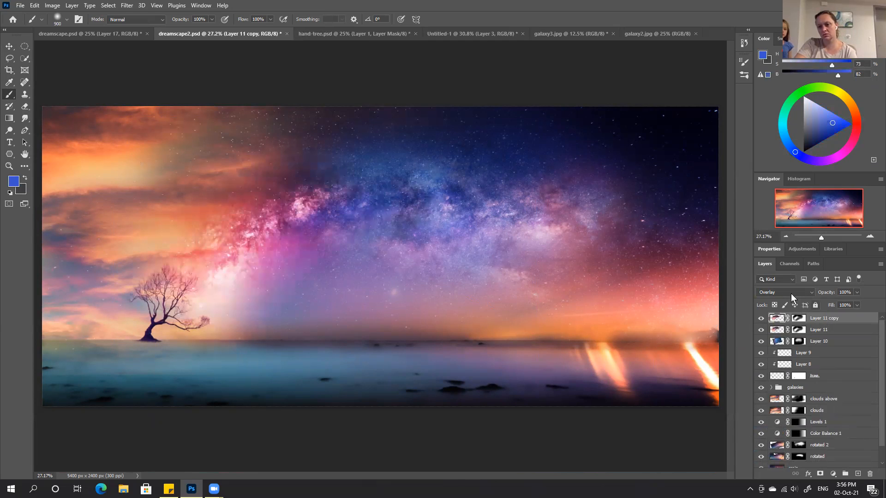
key(v)
mouse_move(217, 235)
mouse_down()
mouse_move(256, 242)
mouse_move(247, 253)
mouse_up()
Step: Paint Layer 11 copy's mask black along the horizon beneath the tree with the 900 px brush at 100% opacity
click(799, 320)
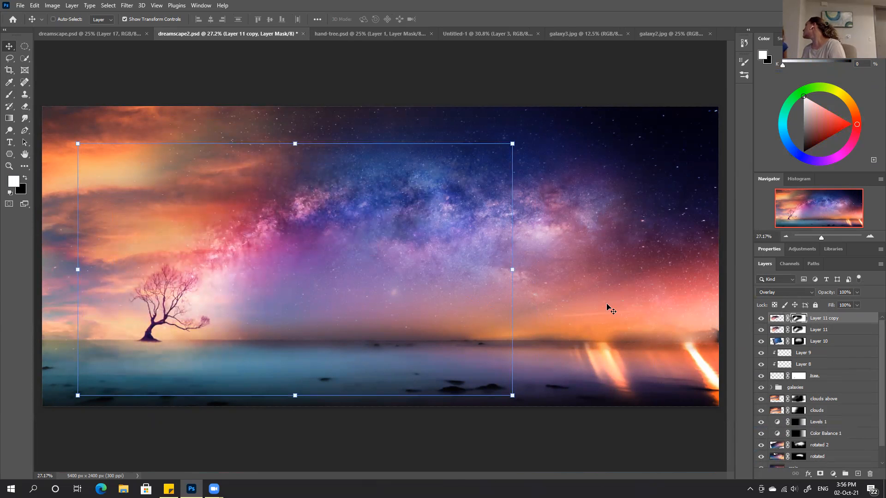
key(b)
key(x)
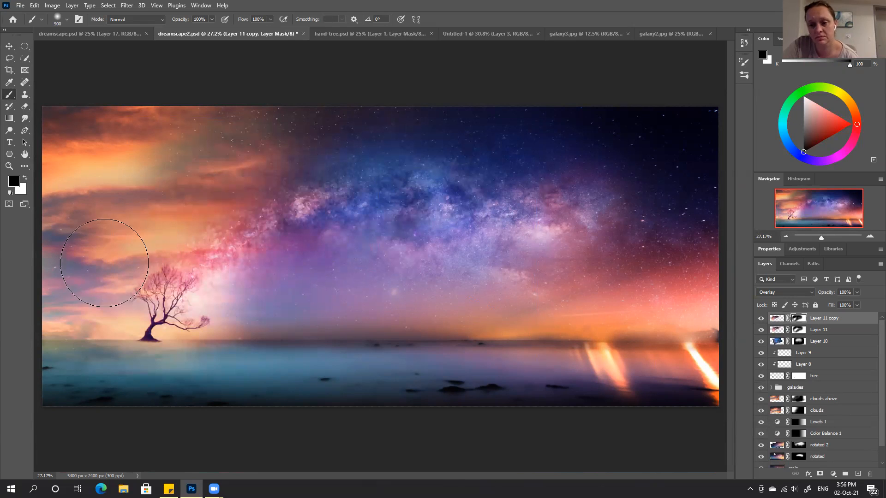
drag(162, 353, 214, 346)
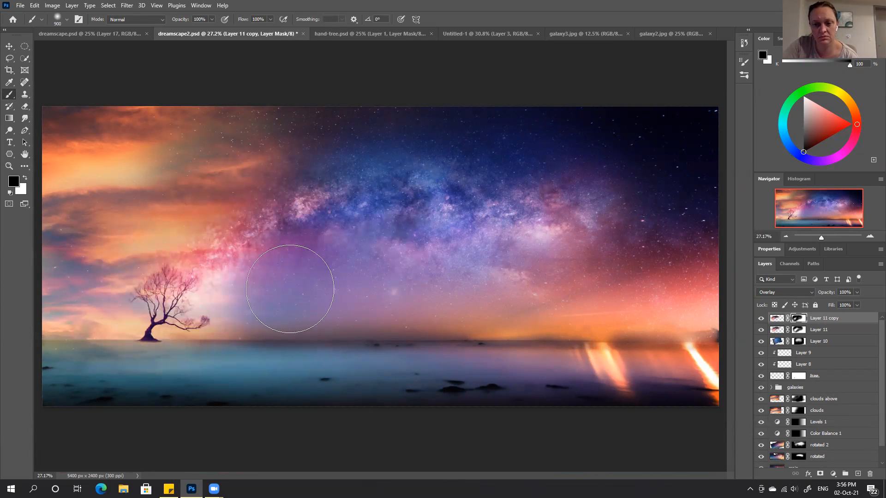
Step: Nudge the Layer 11 copy image slightly left and down along the Milky Way band, and reselect its mask
click(781, 321)
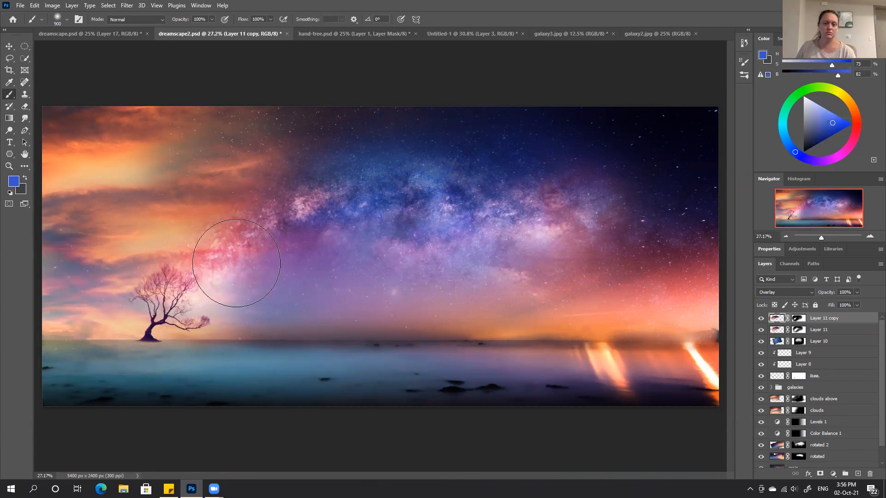
key(v)
mouse_move(223, 256)
mouse_down()
mouse_move(213, 258)
mouse_move(239, 256)
mouse_up()
click(802, 320)
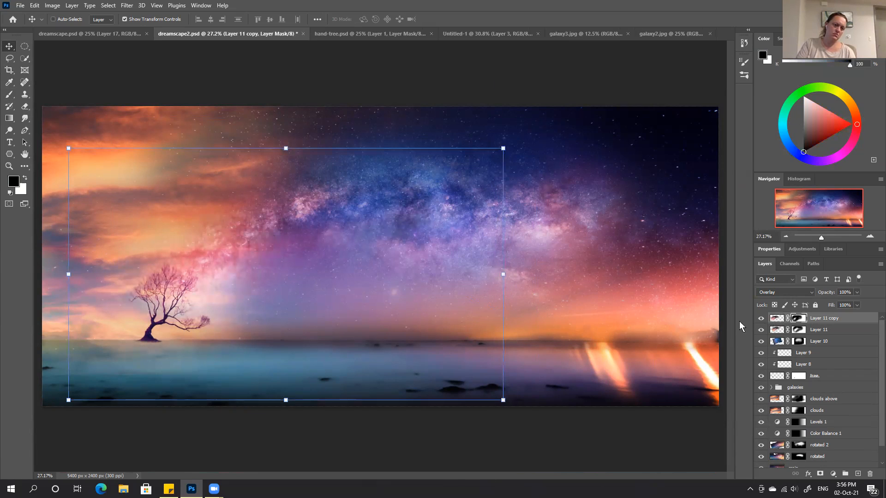
Step: Mask out the bright glow beside and below the tree in black on Layer 11 copy's mask
key(b)
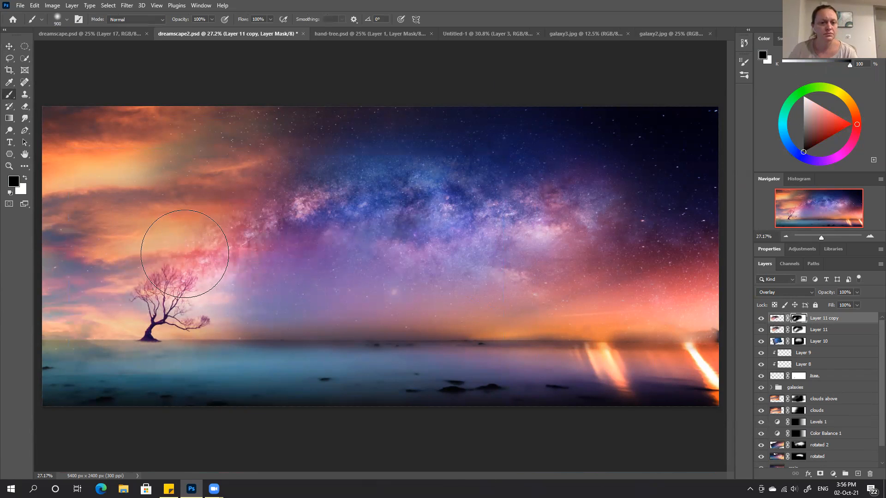
key(x)
key(x)
click(207, 305)
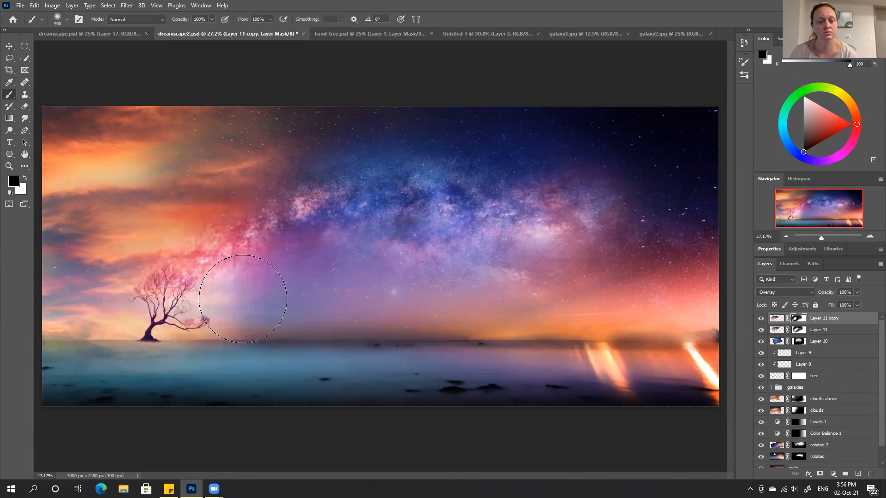
click(184, 340)
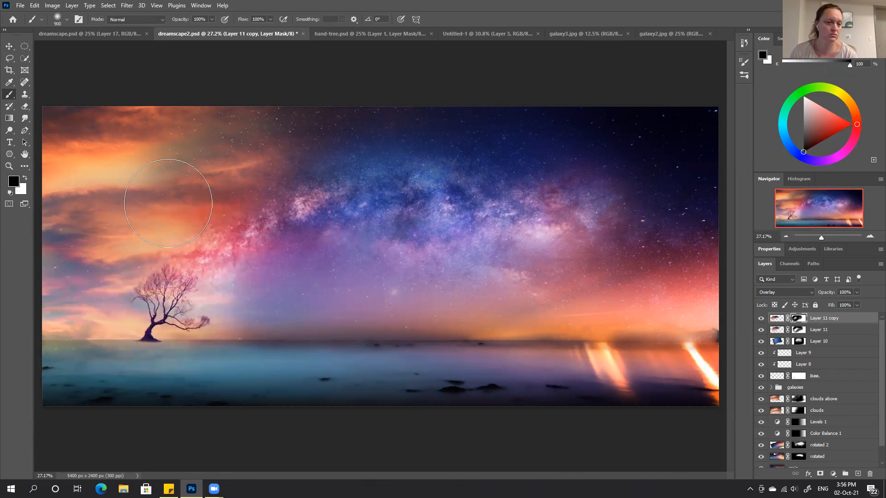
Step: Compare the sky with dreamscape.psd, and touch up Layer 11 copy's mask in white and black at 50% brush opacity
click(110, 38)
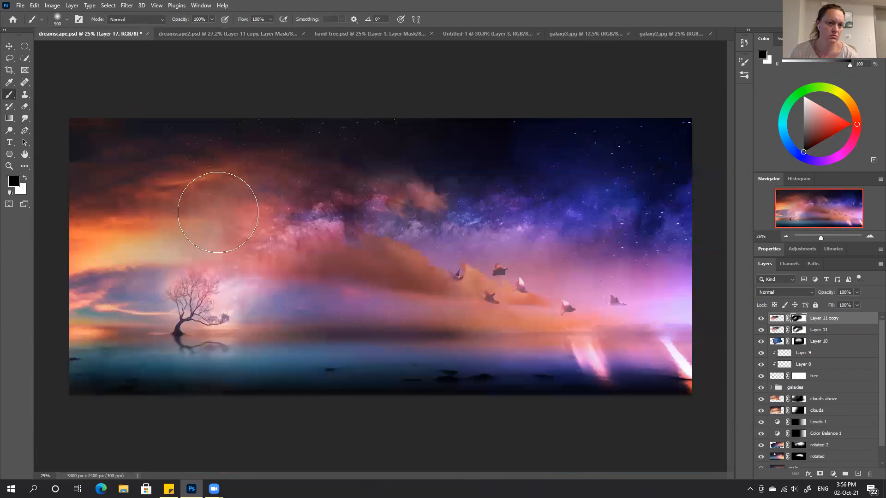
click(213, 38)
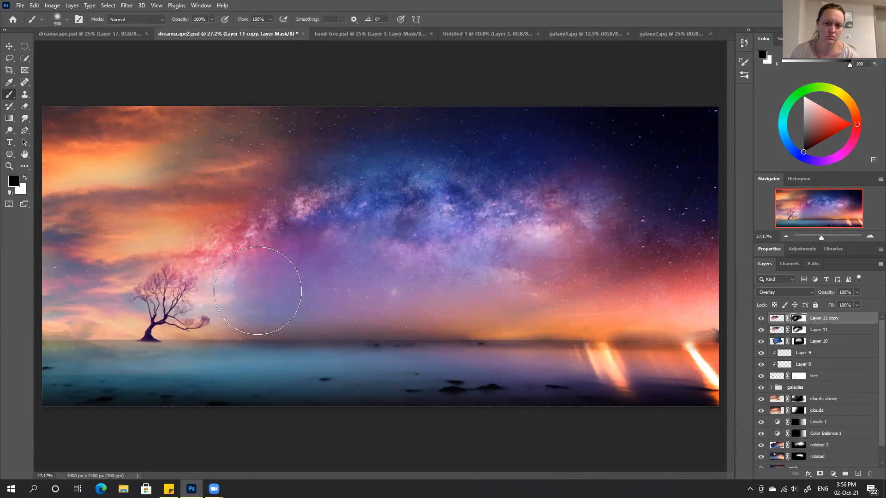
key(x)
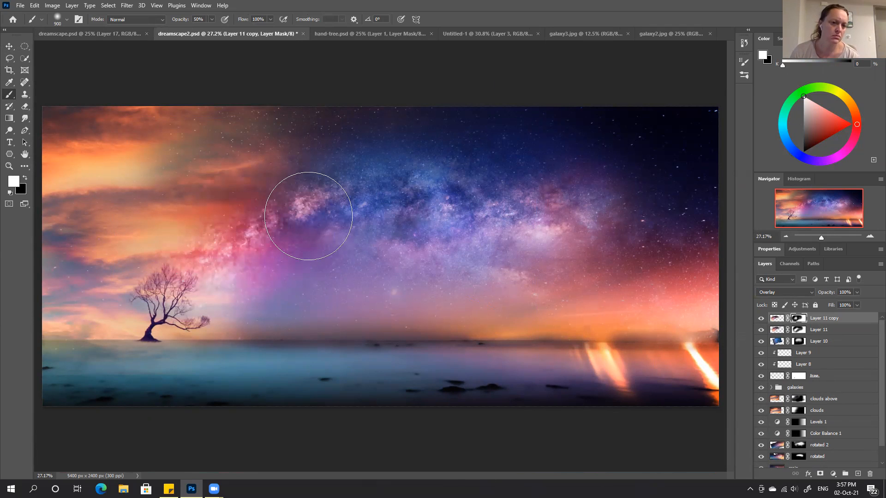
key(x)
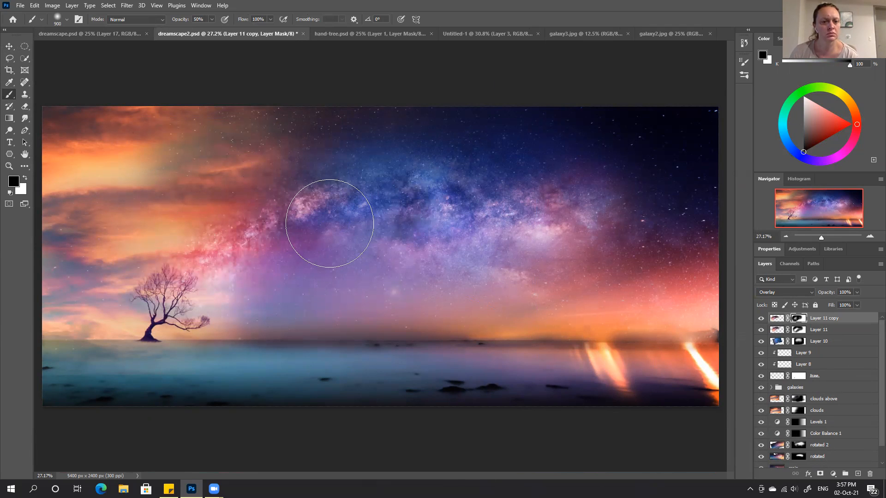
Step: Try Soft Light as Layer 11 copy's blend mode, and revert to Overlay
click(782, 321)
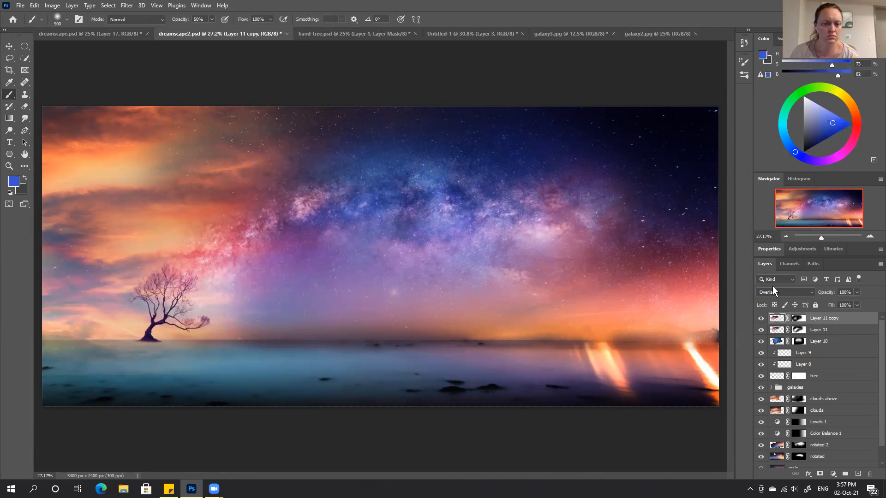
click(774, 292)
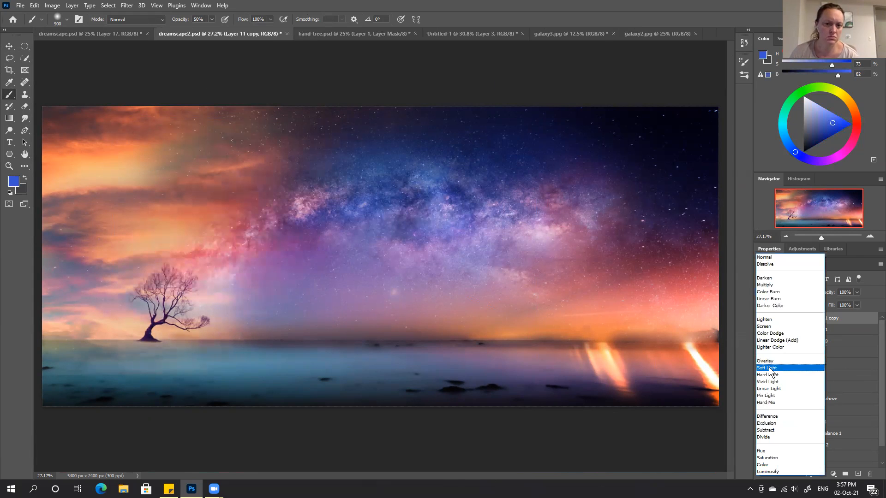
click(768, 368)
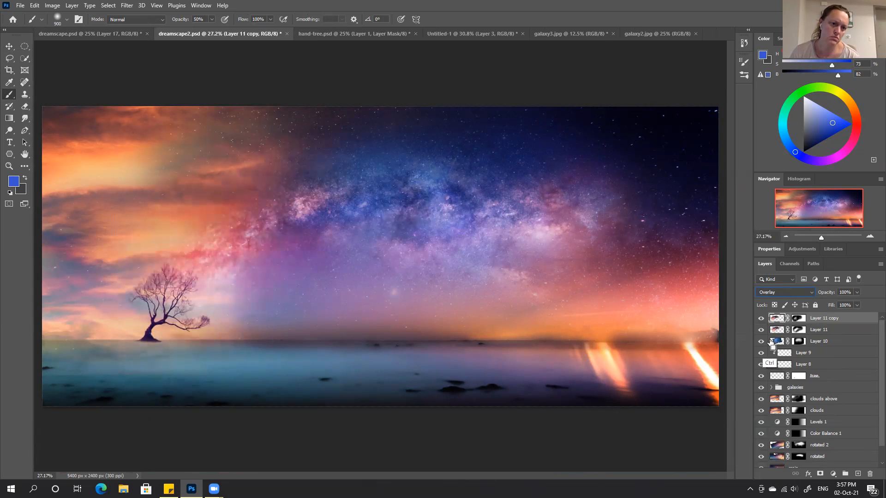
key(ctrl+z)
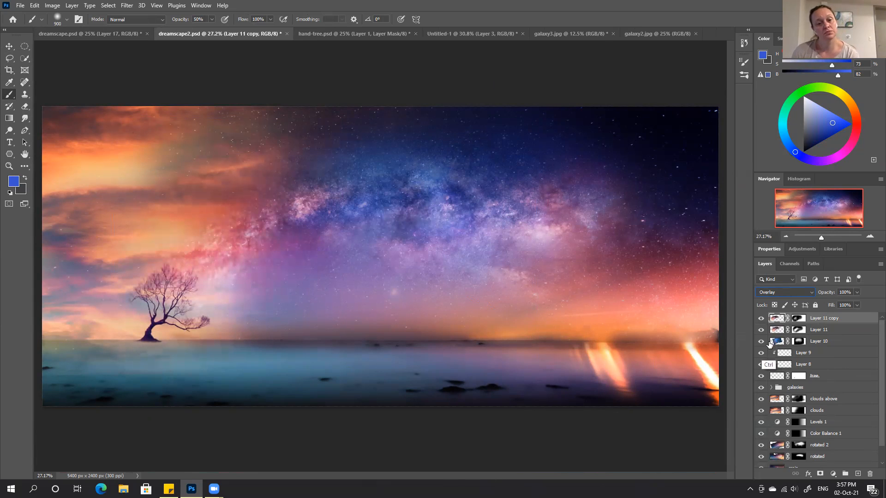
Step: Soften Layer 11 copy's mask in black at 50% opacity where the star band meets the clouds, and toggle layer visibility to compare
click(800, 321)
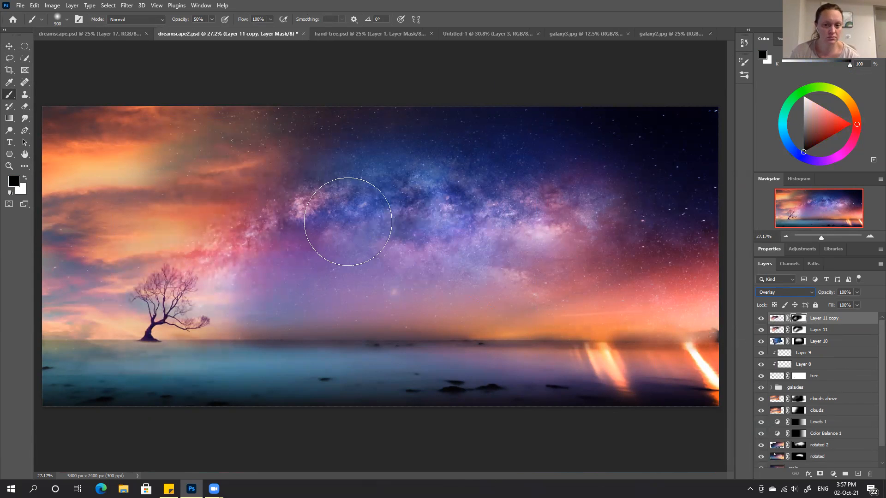
drag(275, 199, 284, 214)
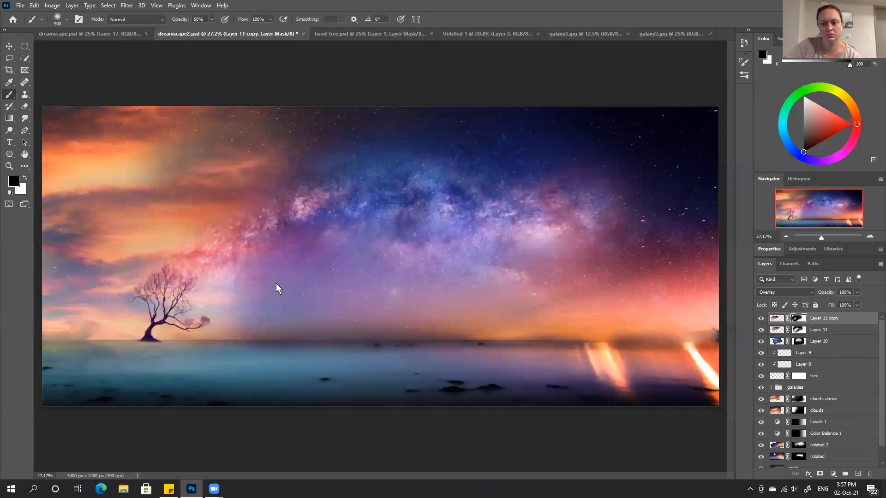
click(760, 345)
click(760, 321)
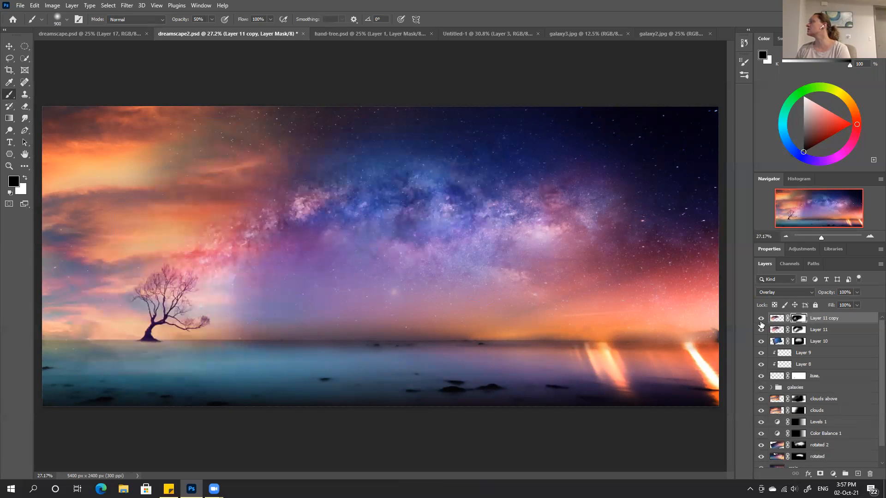
Step: Fit the image to the window and save dreamscape2.psd
key(ctrl+0)
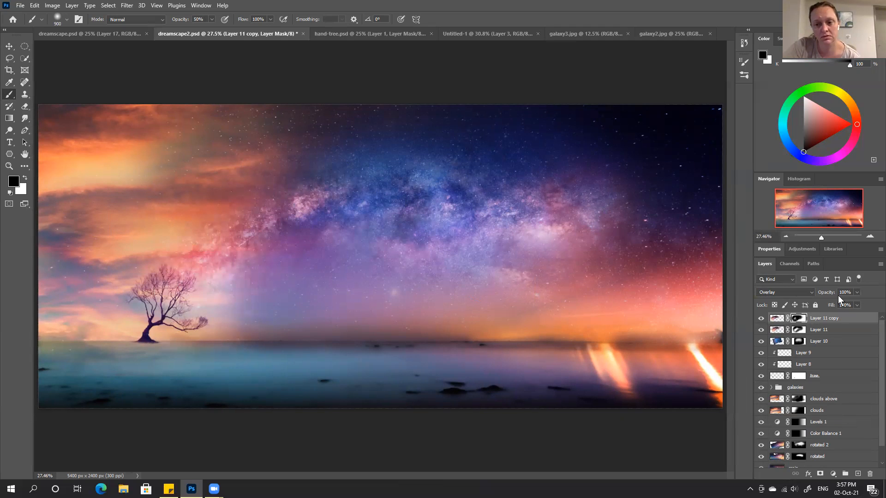
click(839, 319)
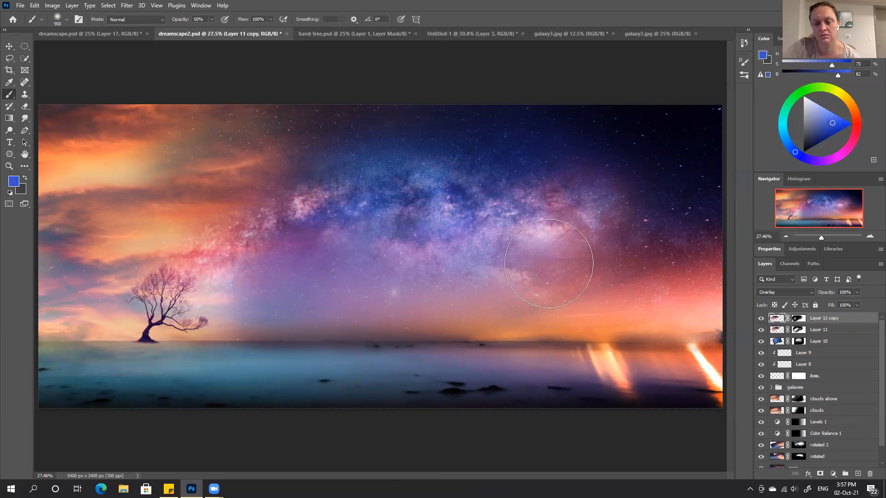
key(ctrl+s)
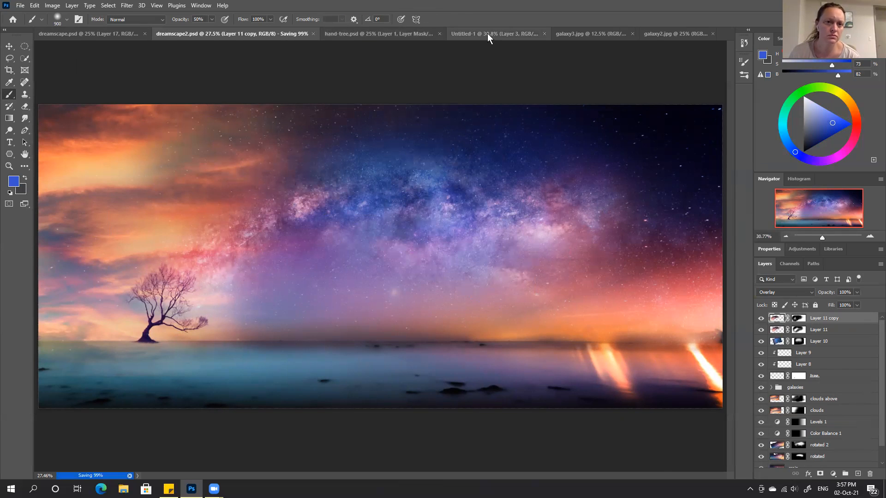
Step: Close galaxy3.jpg and the Untitled-1 sketch without saving, and close galaxy2.jpg
click(487, 34)
click(577, 34)
click(631, 34)
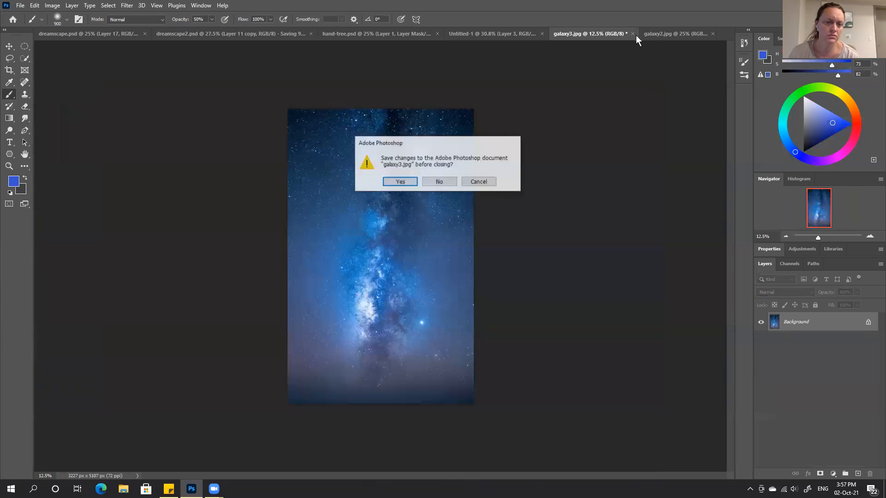
click(431, 183)
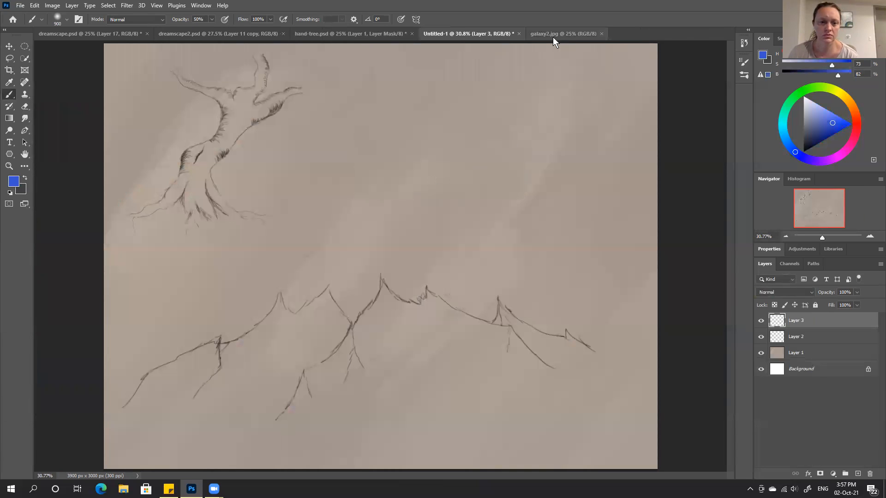
click(518, 34)
click(449, 184)
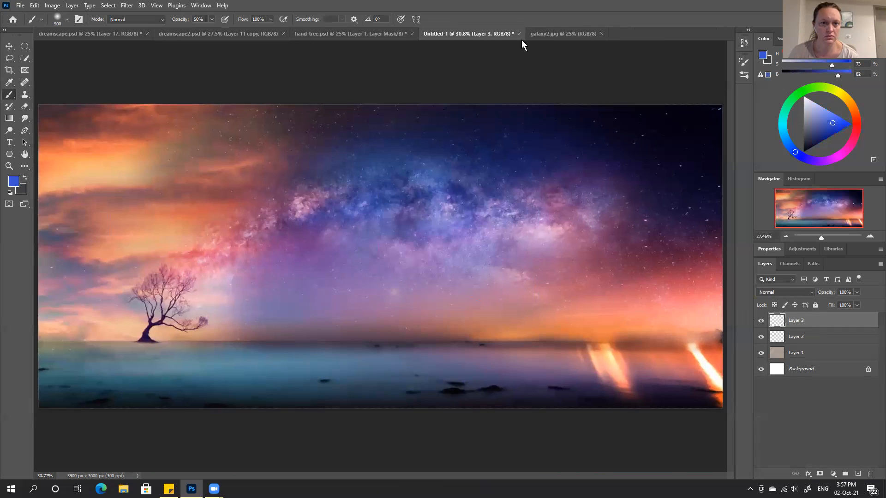
click(494, 34)
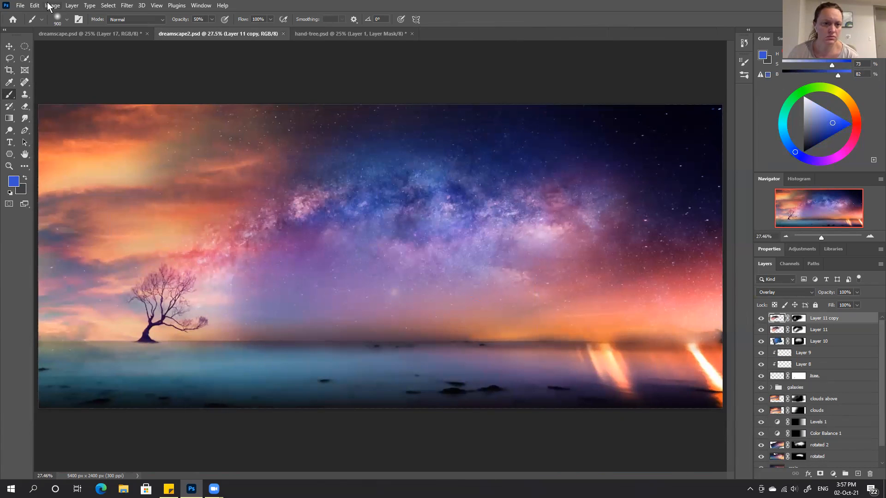
Step: Check dreamscape.psd for reference, and open cloud.jpg from the dreamscape stock photos folder
click(79, 34)
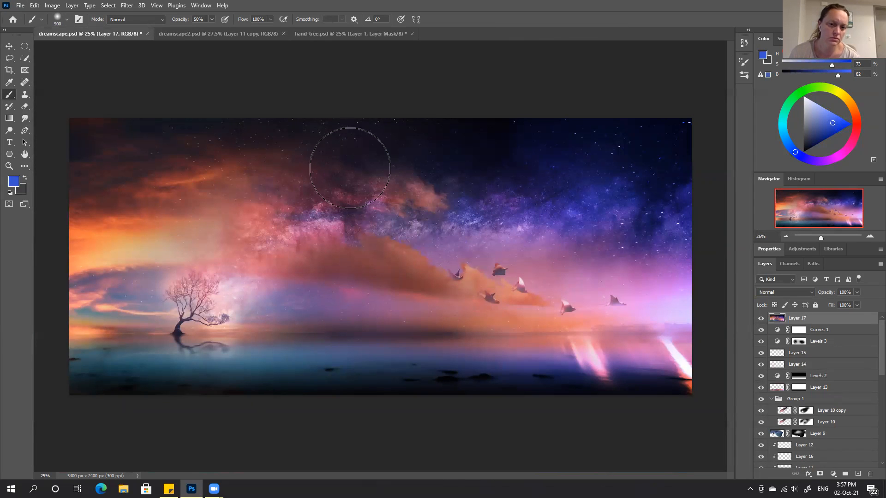
click(243, 35)
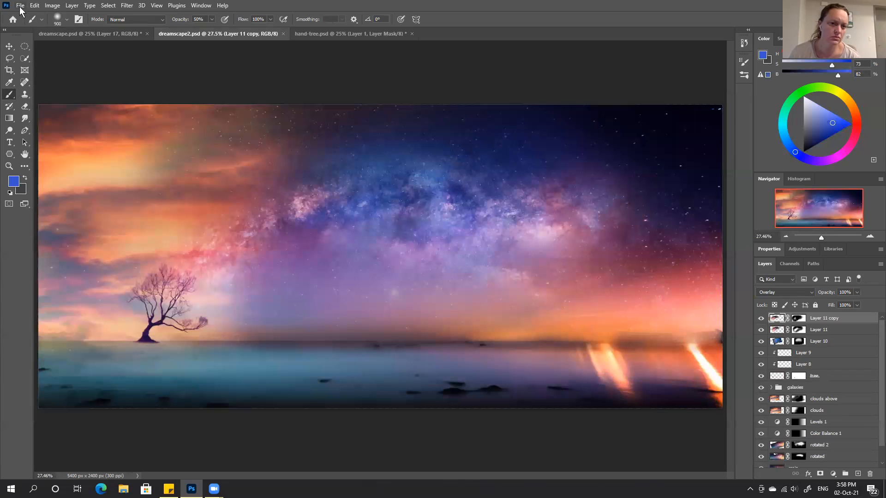
click(21, 6)
click(42, 24)
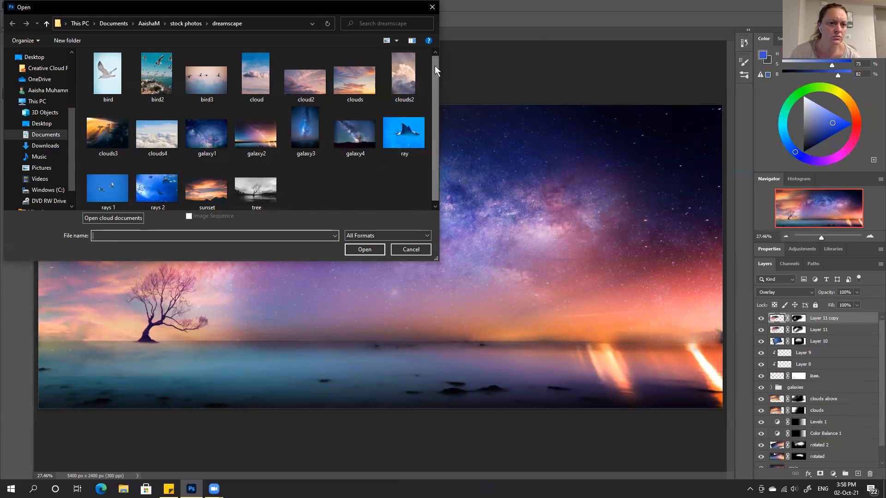
click(251, 69)
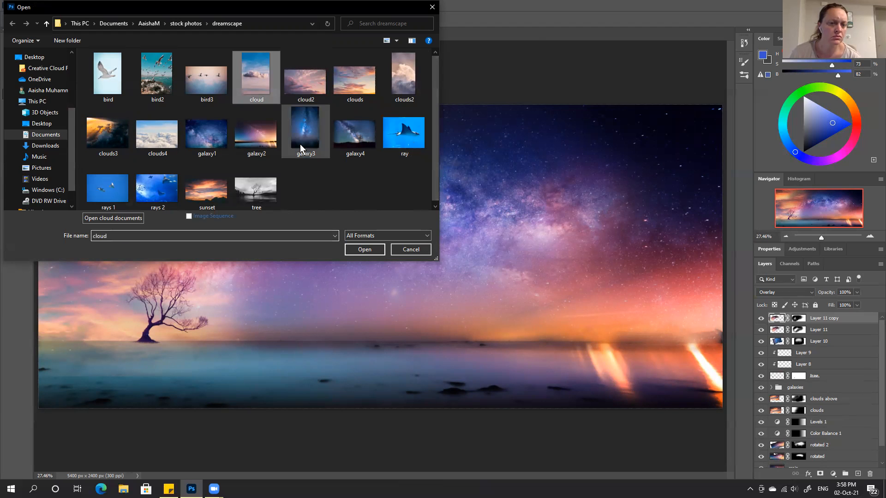
click(380, 249)
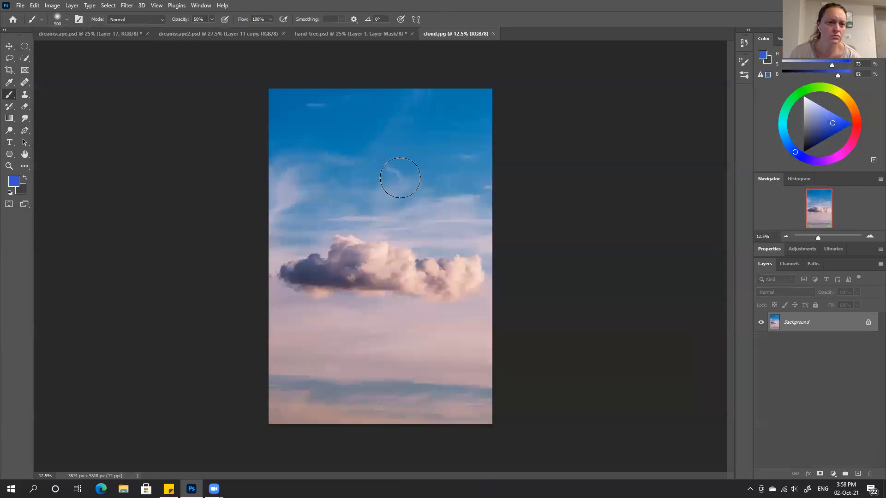
Step: Preview cloud.jpg's tones in a grayscale proof, and start a Quick Selection over the dark left part of the cloud
scroll(396, 161, up, 1)
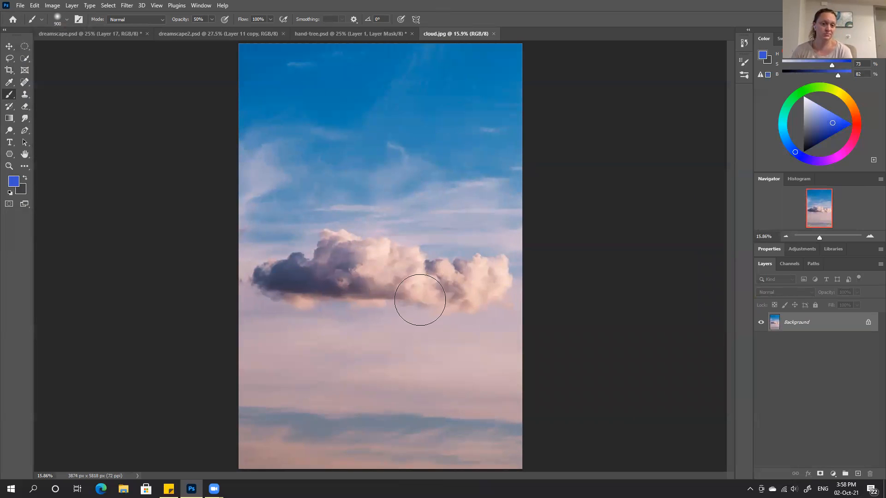
click(25, 59)
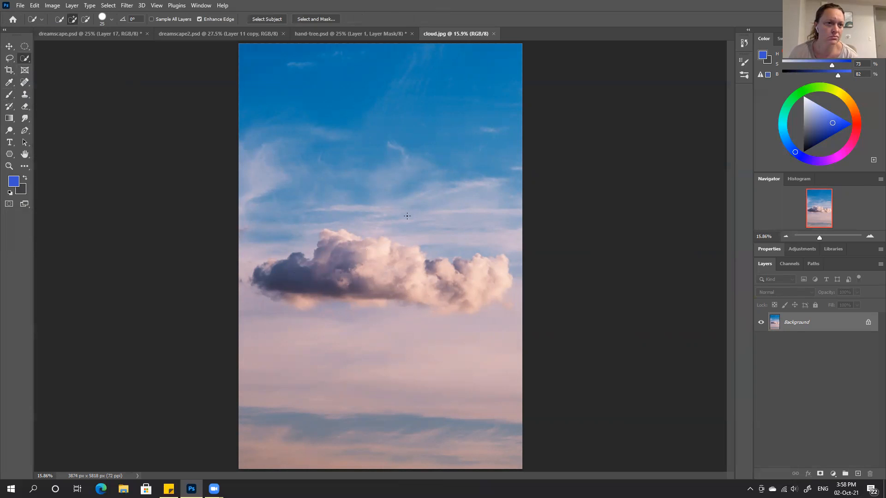
scroll(414, 211, up, 2)
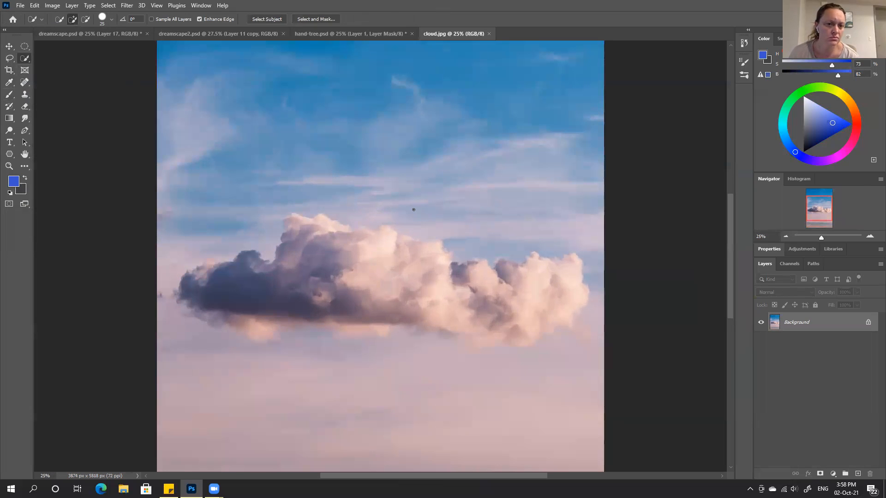
key(ctrl+y)
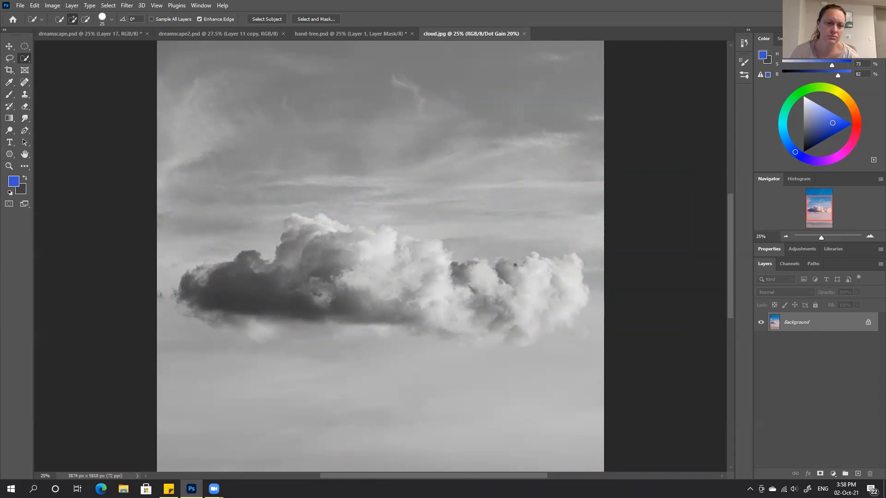
key(ctrl+y)
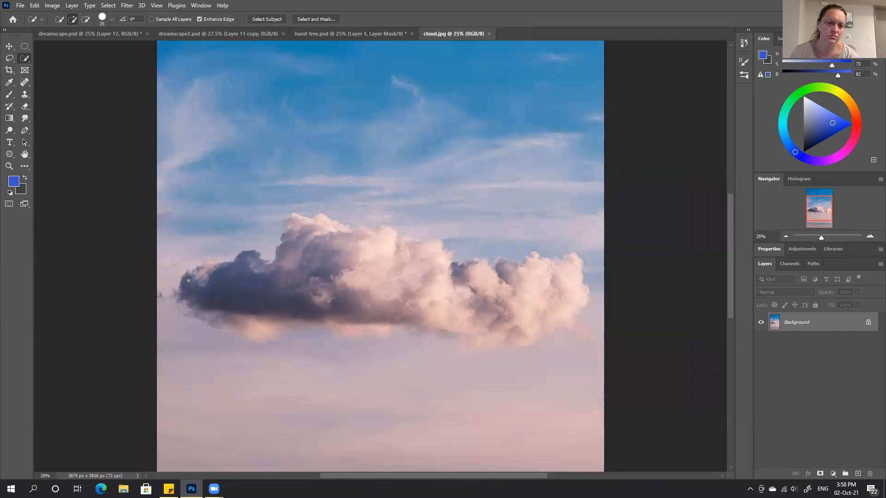
mouse_move(202, 299)
mouse_down()
mouse_move(209, 273)
mouse_move(269, 257)
mouse_move(293, 275)
mouse_move(287, 247)
mouse_move(295, 228)
mouse_up()
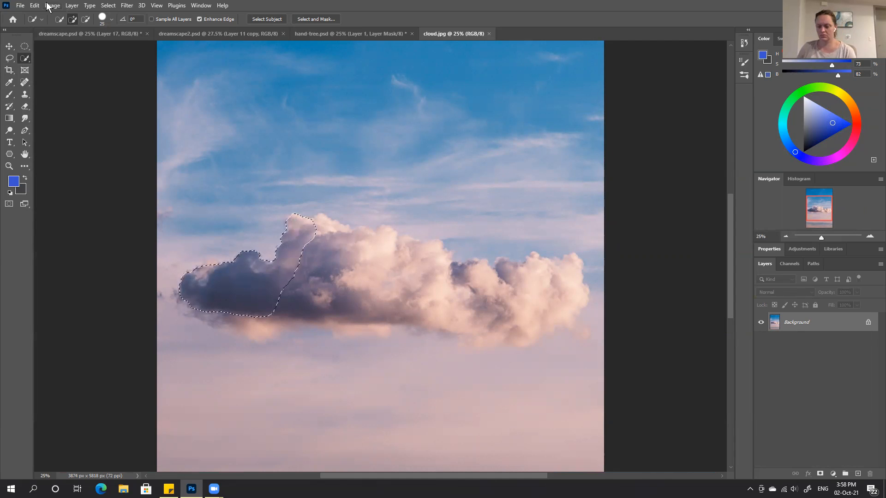
click(109, 6)
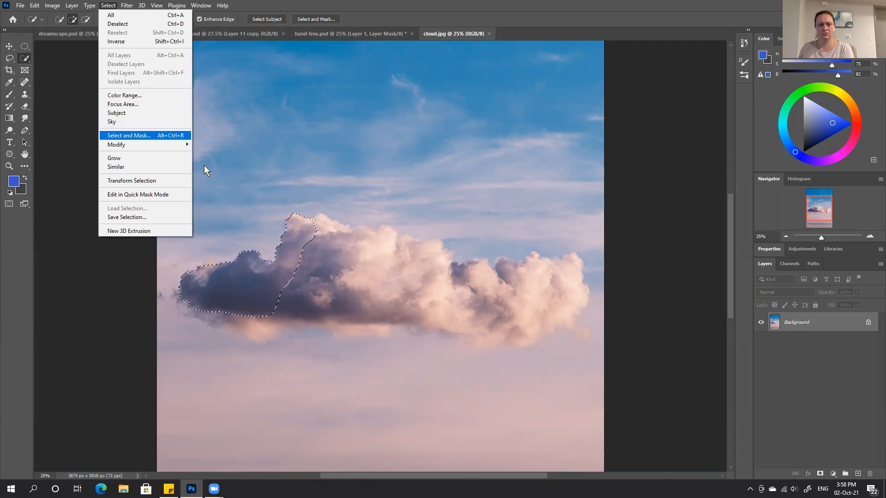
Step: Extend the quick selection across the rest of the cloud, including its right end and lower edge
click(308, 236)
mouse_move(311, 221)
mouse_down()
mouse_move(335, 236)
mouse_move(443, 271)
mouse_move(512, 279)
mouse_move(527, 270)
mouse_move(514, 270)
mouse_move(576, 262)
mouse_move(523, 310)
mouse_up()
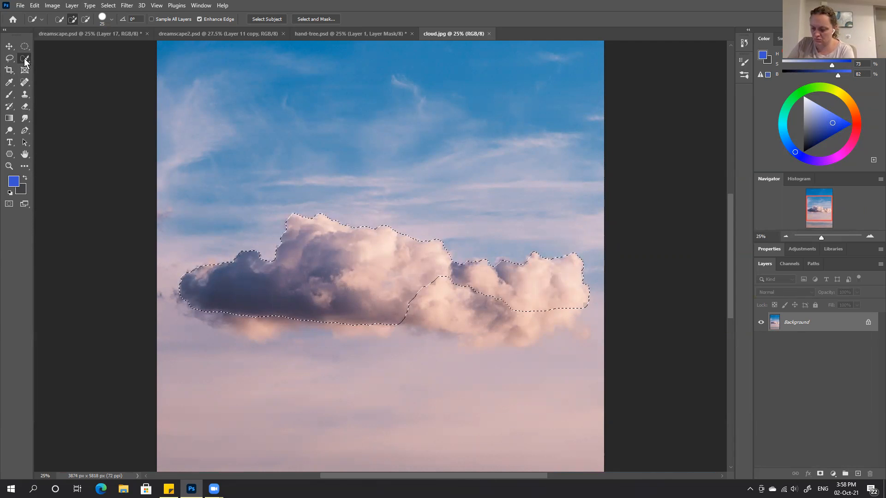
mouse_move(548, 307)
mouse_down()
mouse_move(493, 317)
mouse_move(469, 328)
mouse_move(501, 337)
mouse_move(524, 333)
mouse_up()
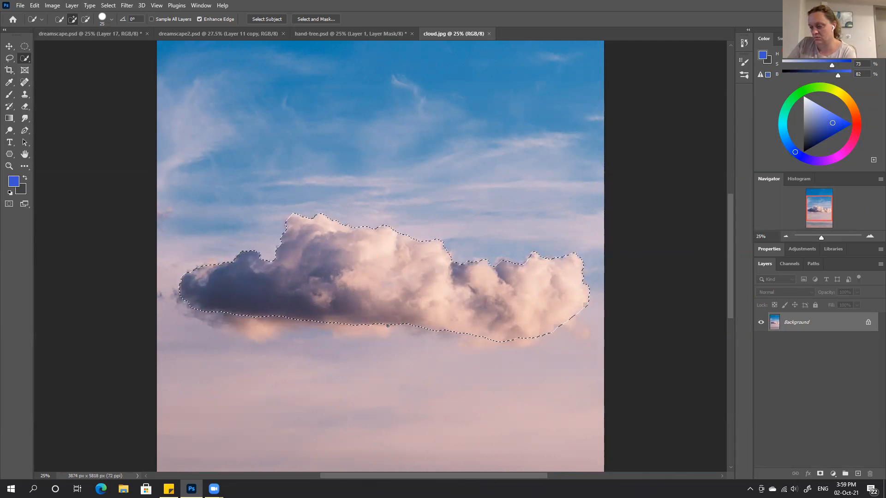
mouse_move(317, 319)
mouse_down()
mouse_move(256, 328)
mouse_move(233, 311)
mouse_up()
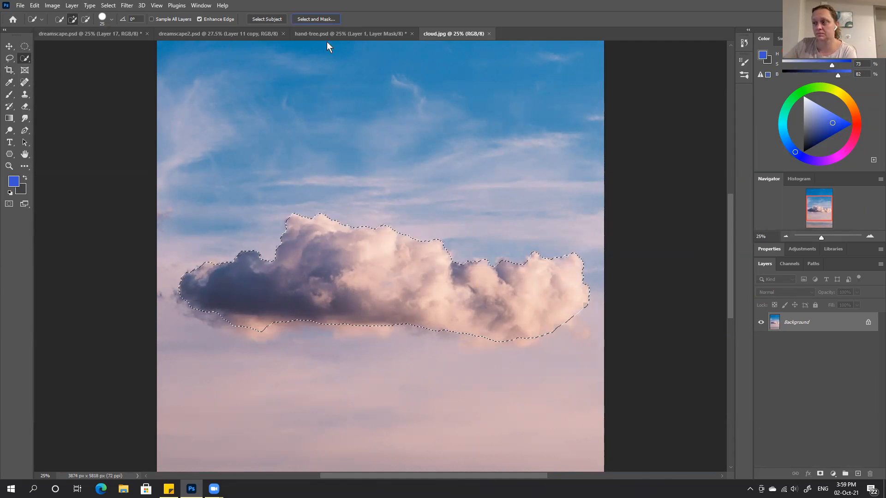
Step: In Select and Mask, enlarge the Refine Edge Brush to 175 and refine the cloud's upper-left edge and underside
click(318, 19)
click(9, 58)
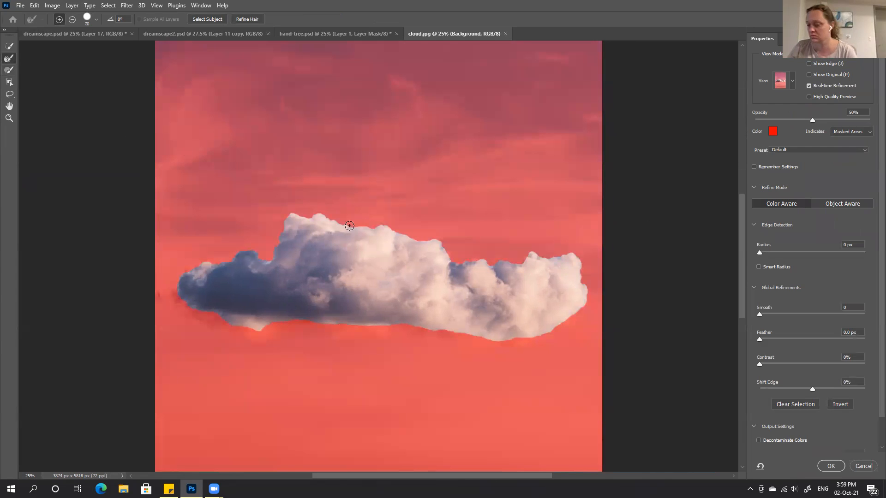
key(bracketright)
key(bracketright)
key(bracketright)
key(bracketright)
key(bracketright)
key(bracketright)
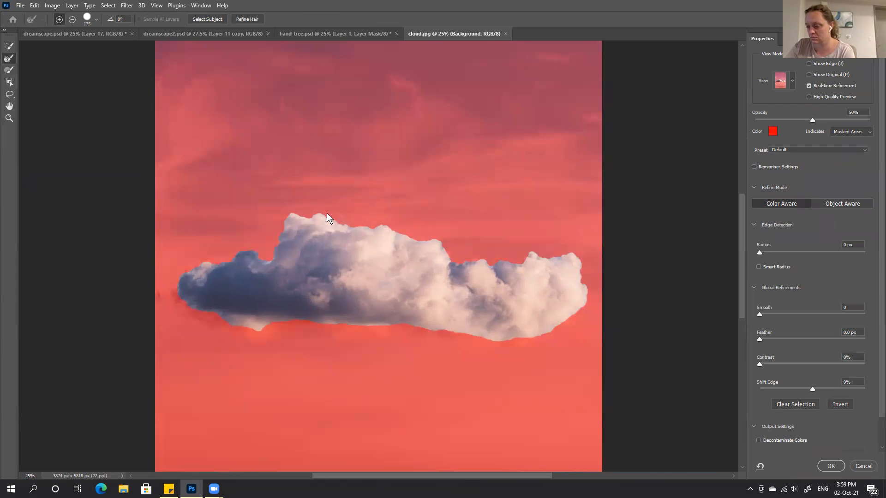
drag(321, 215, 286, 225)
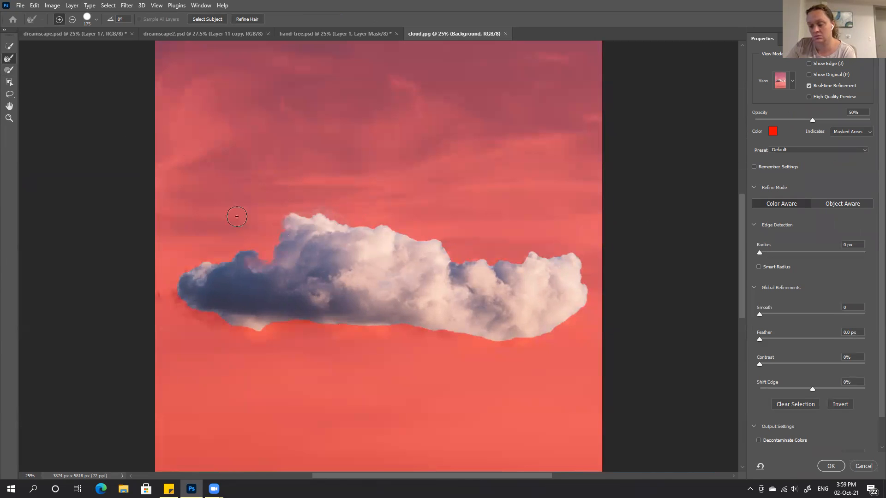
mouse_move(222, 259)
mouse_down()
mouse_move(185, 278)
mouse_move(239, 330)
mouse_move(270, 318)
mouse_move(362, 330)
mouse_up()
Step: Undo the last refinement stroke on the cloud's underside and refine its right and upper edges
key(alt)
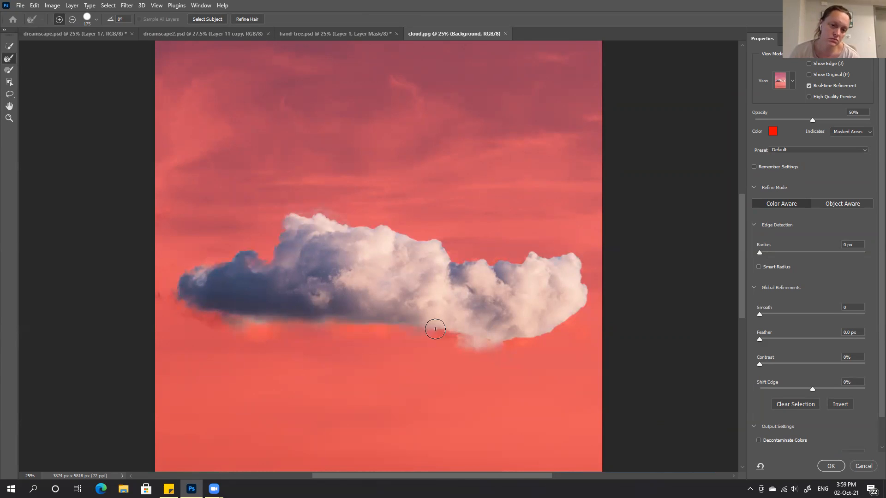
mouse_move(478, 346)
mouse_down()
mouse_move(509, 343)
mouse_move(474, 338)
mouse_up()
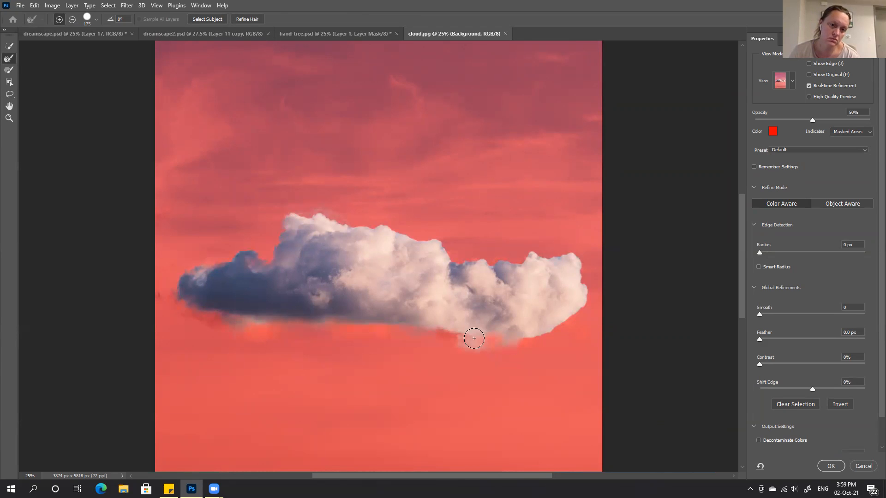
key(ctrl+z)
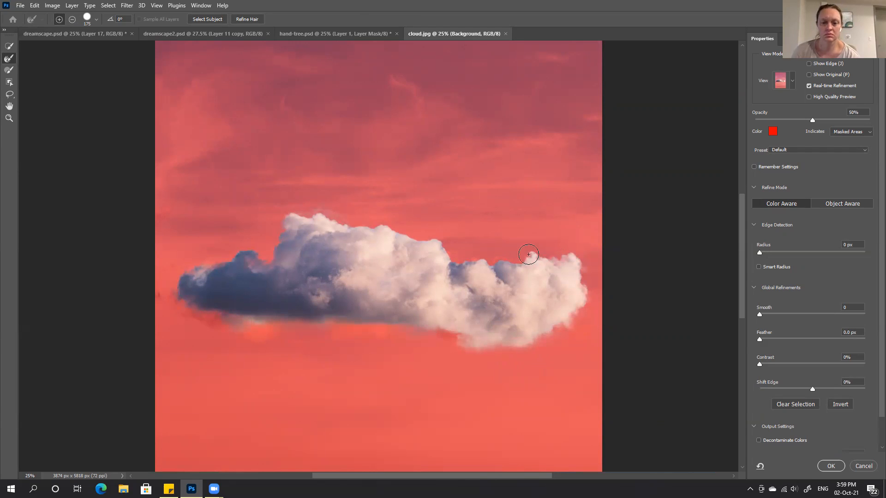
mouse_move(504, 259)
mouse_down()
mouse_move(456, 261)
mouse_move(405, 225)
mouse_move(347, 223)
mouse_up()
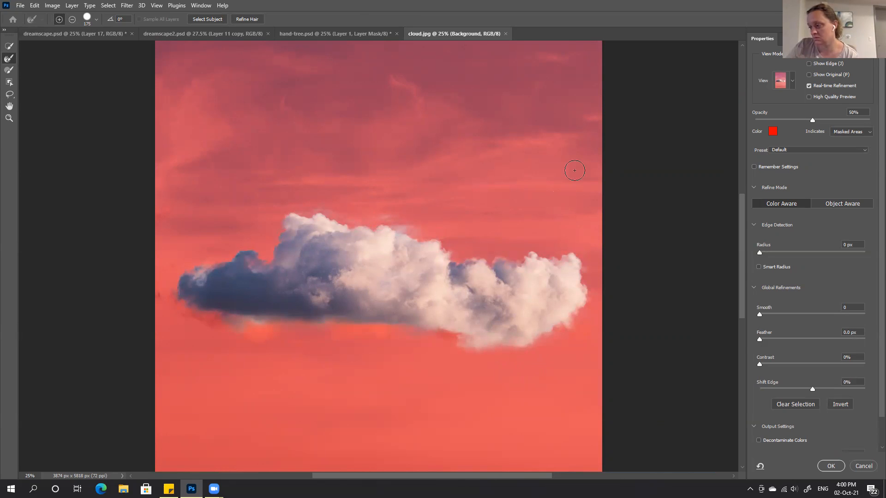
Step: Output the refined cloud to a new layer with a layer mask, with Decontaminate Colors enabled
scroll(574, 170, down, 2)
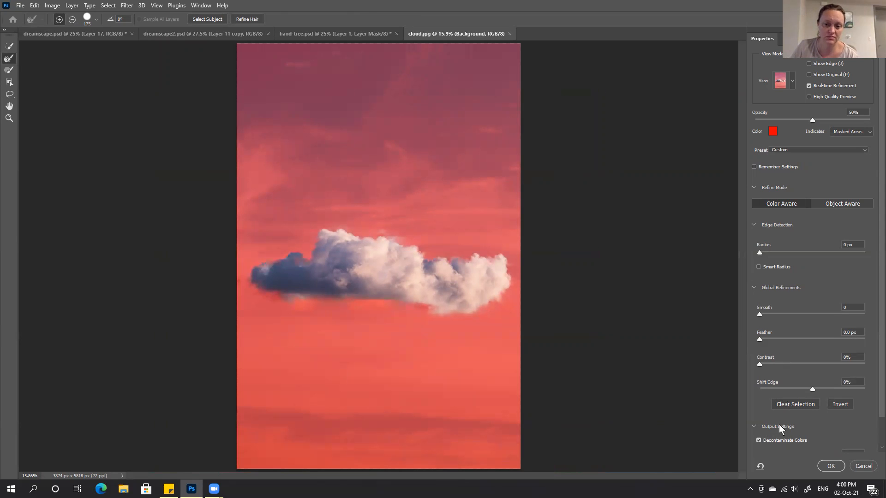
click(758, 440)
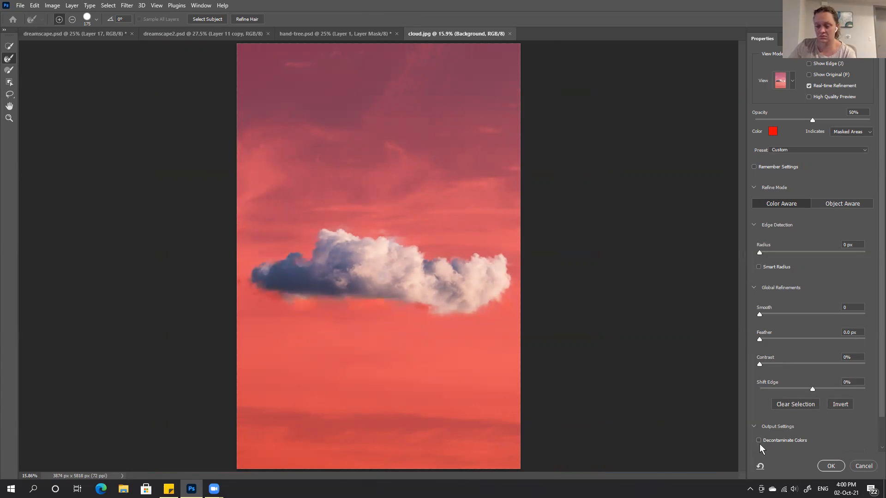
click(758, 441)
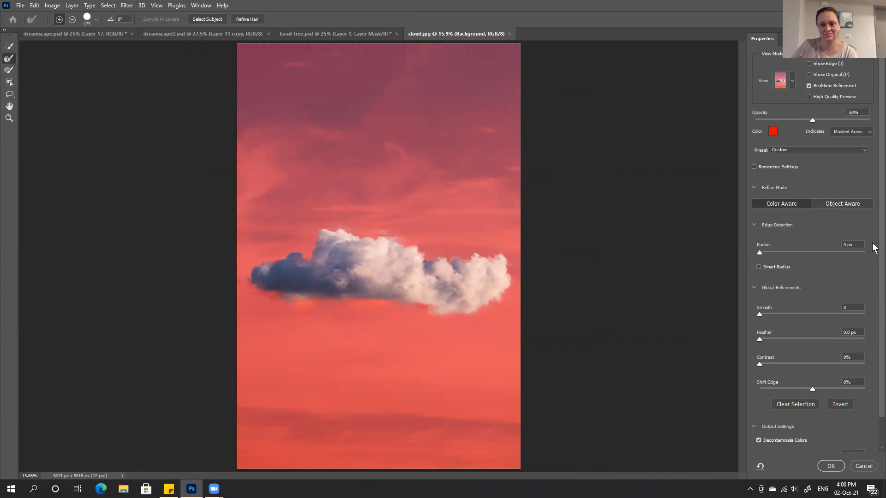
scroll(873, 248, down, 2)
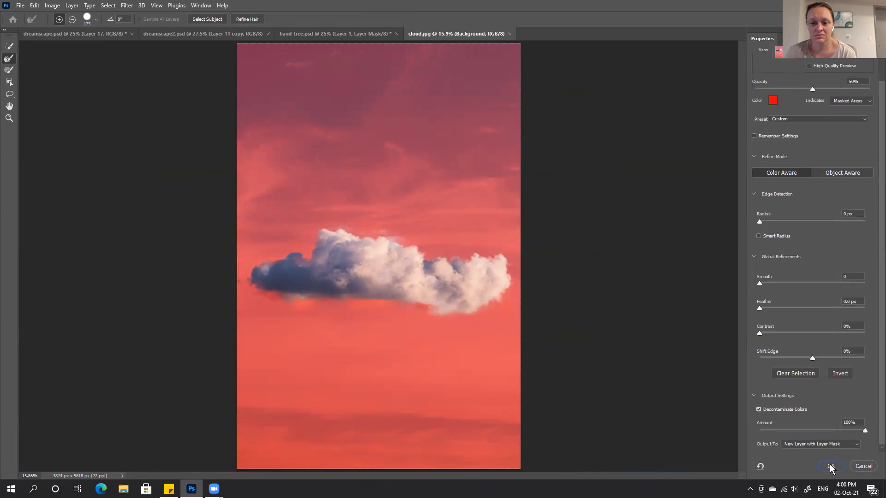
click(830, 464)
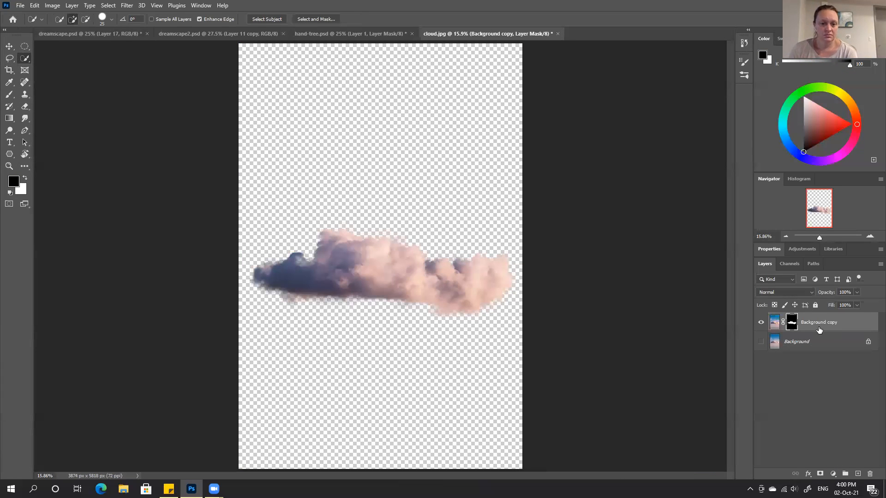
Step: Check the cloud cutout against a temporary black-filled layer placed beneath it, and delete that layer
click(825, 342)
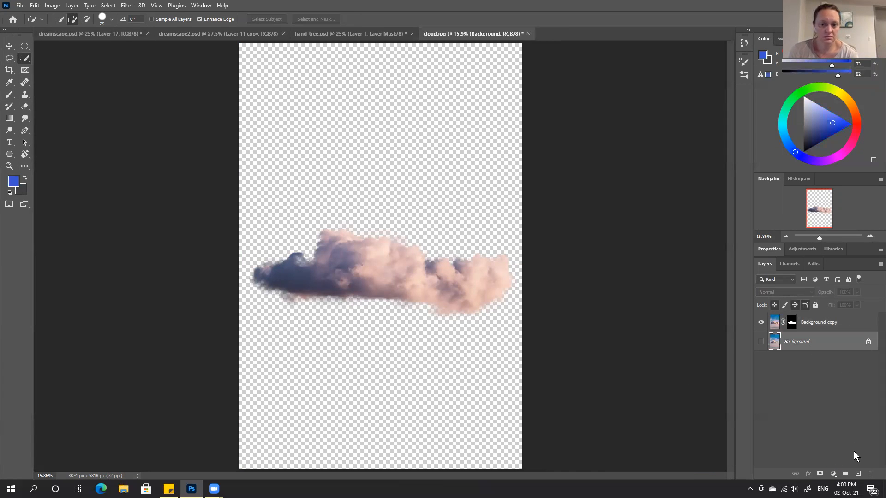
drag(817, 75, 777, 76)
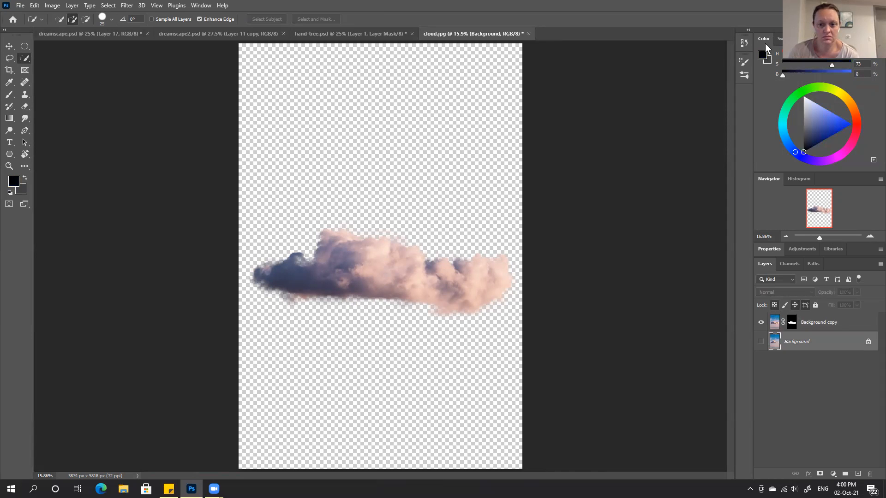
click(857, 474)
key(alt+BackSpace)
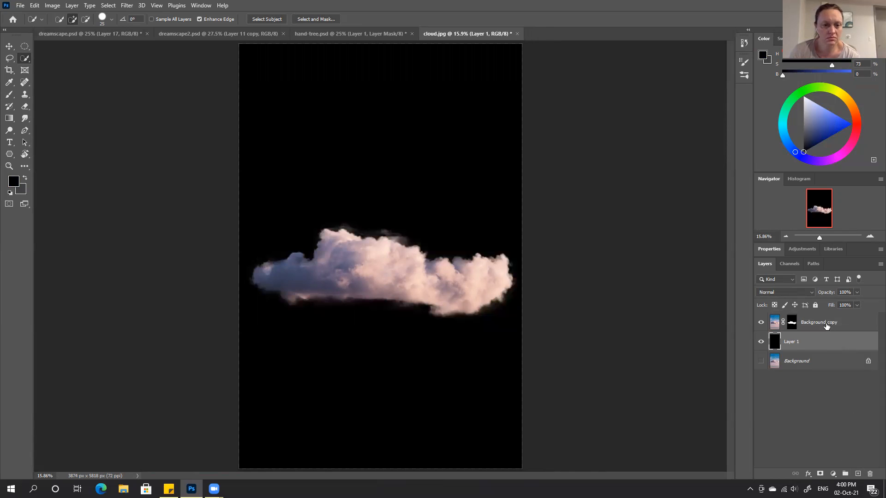
drag(823, 323, 784, 342)
click(789, 341)
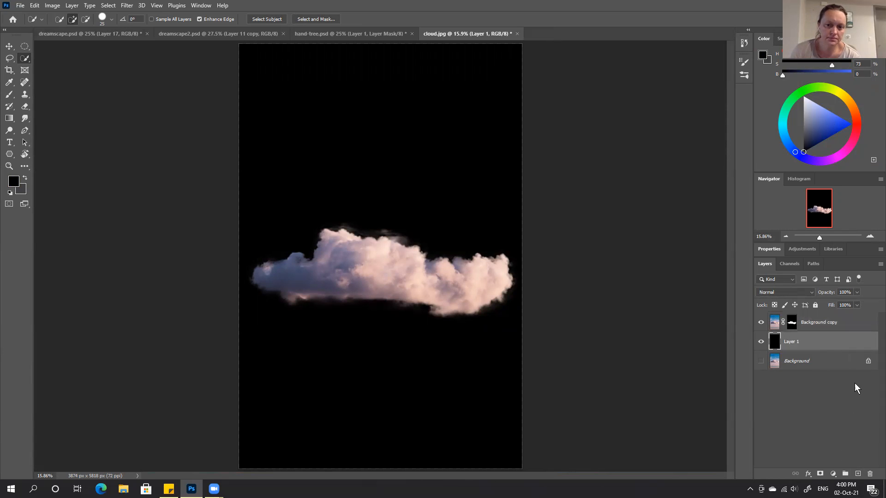
click(870, 474)
click(396, 181)
Step: Duplicate the masked cloud layer twice and hide the original masked layer
drag(830, 322, 857, 474)
drag(840, 395, 858, 474)
click(761, 361)
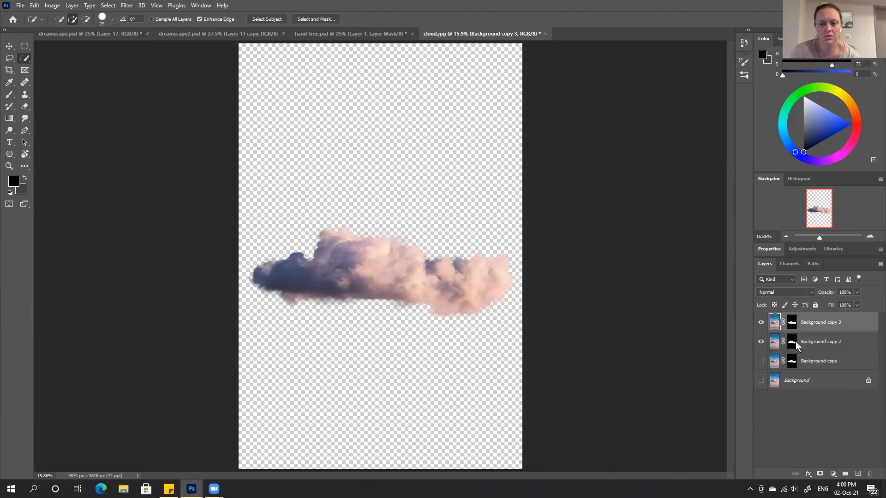
Step: Apply the layer masks on both duplicated cloud layers, Background copy 2 and Background copy 3
right_click(795, 345)
click(814, 367)
click(791, 323)
double_click(792, 326)
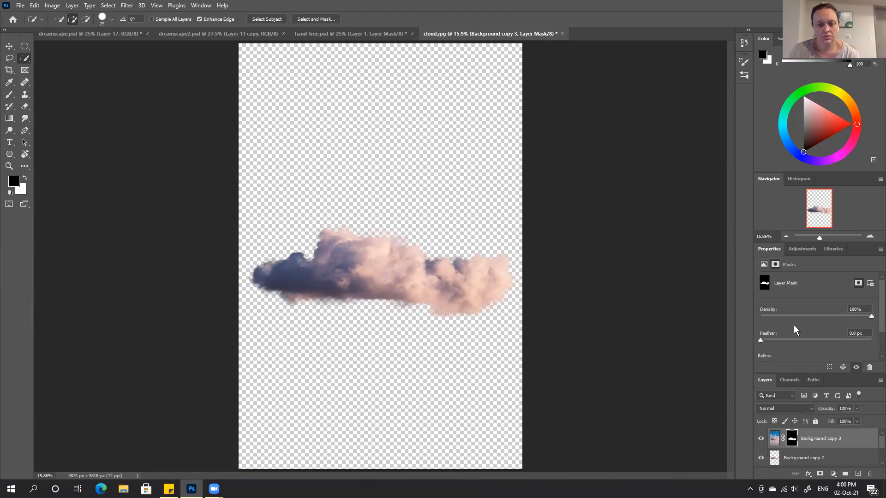
double_click(769, 249)
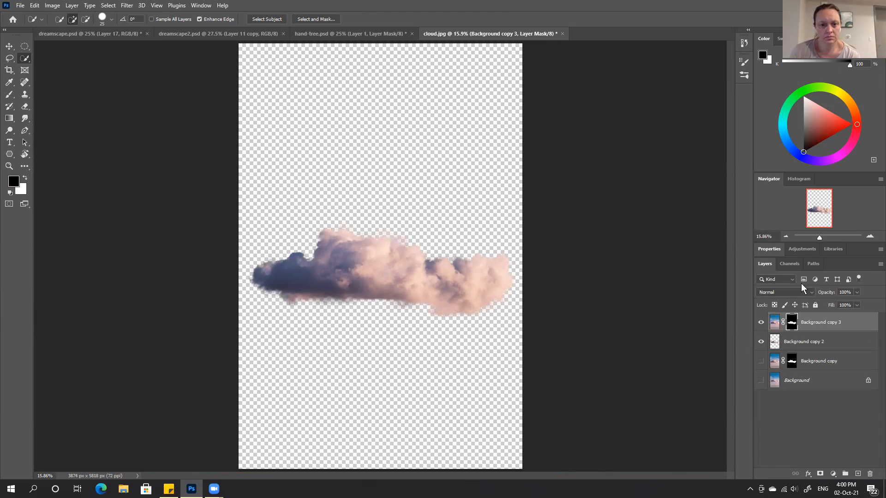
right_click(793, 327)
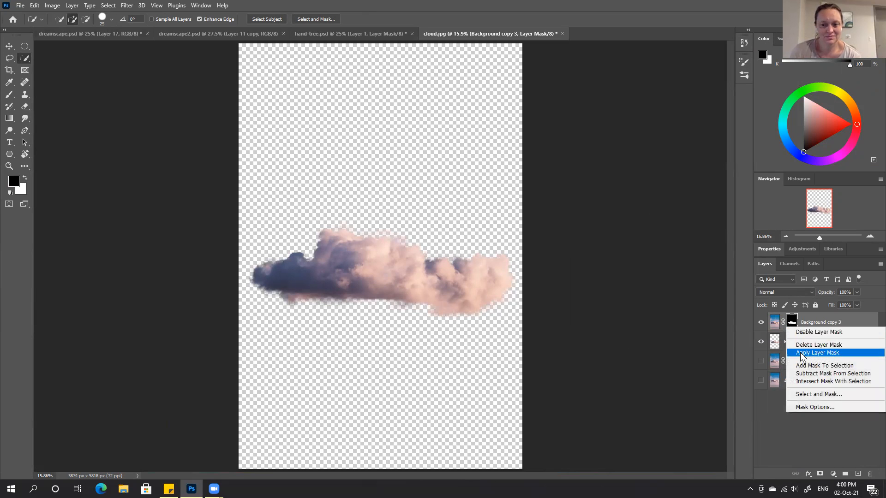
click(805, 356)
Step: Merge the two duplicated cloud layers into one layer
ctrl+click(806, 341)
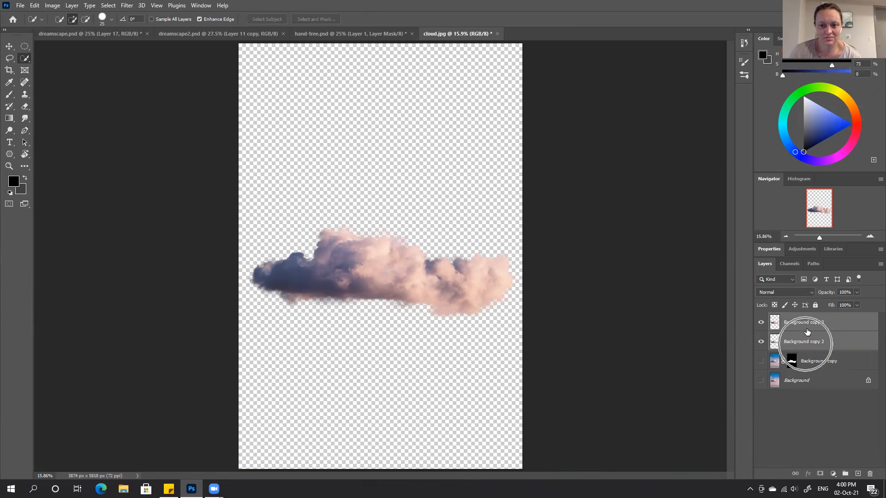
right_click(805, 333)
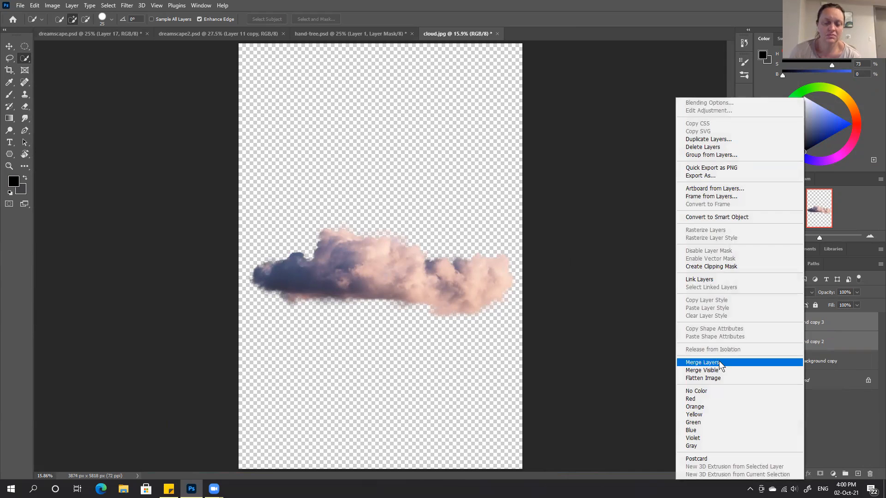
click(719, 360)
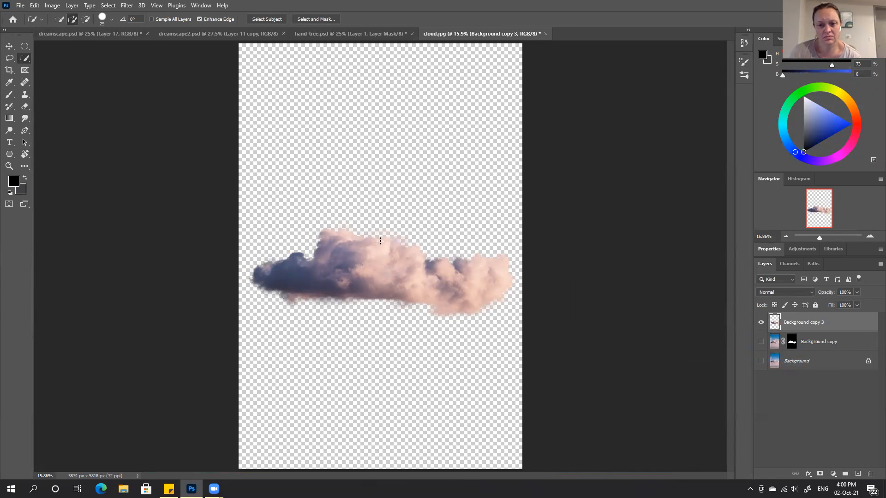
Step: Compare the merged cloud with the original masked layer by toggling their visibility, leaving only the merged cloud shown
key(ctrl+plus)
key(ctrl+plus)
key(ctrl+plus)
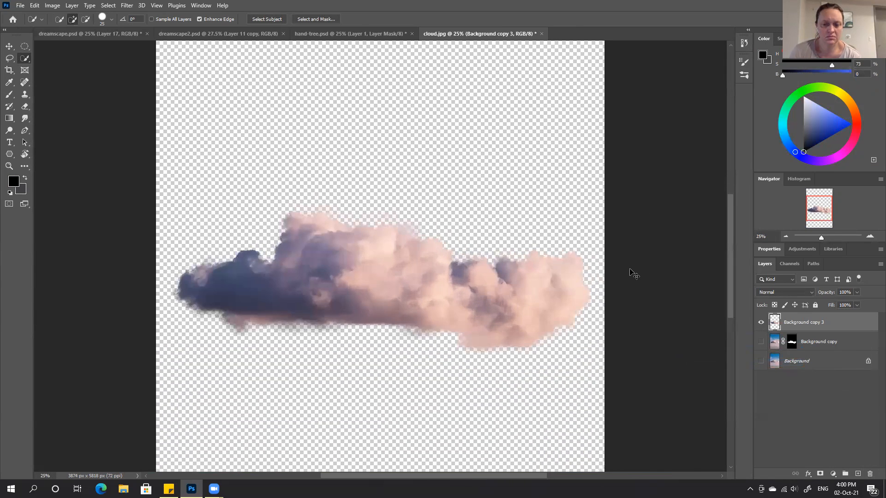
click(761, 342)
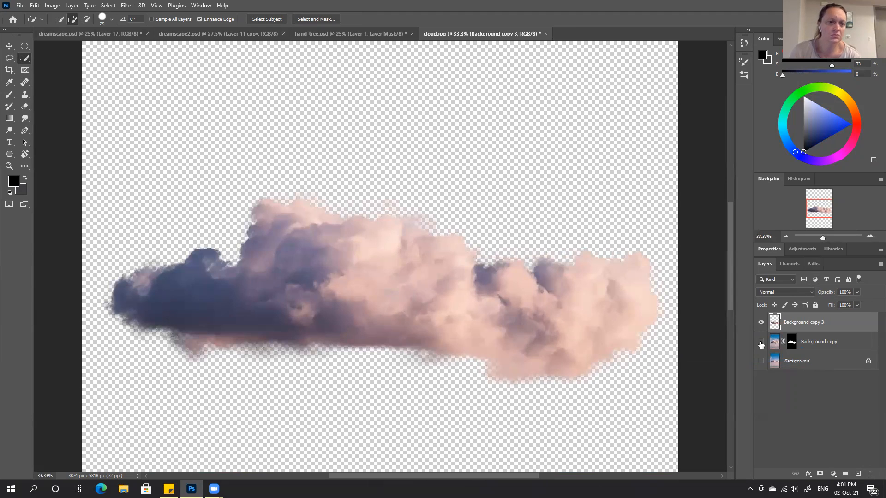
click(761, 323)
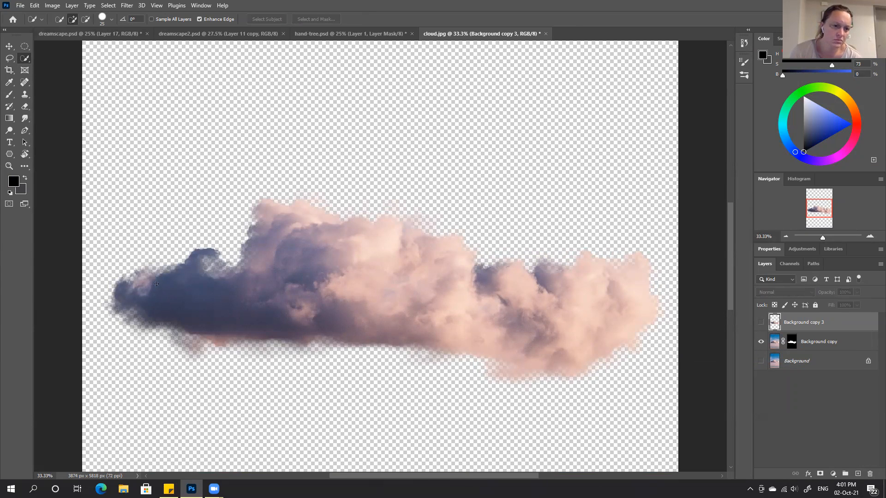
click(760, 324)
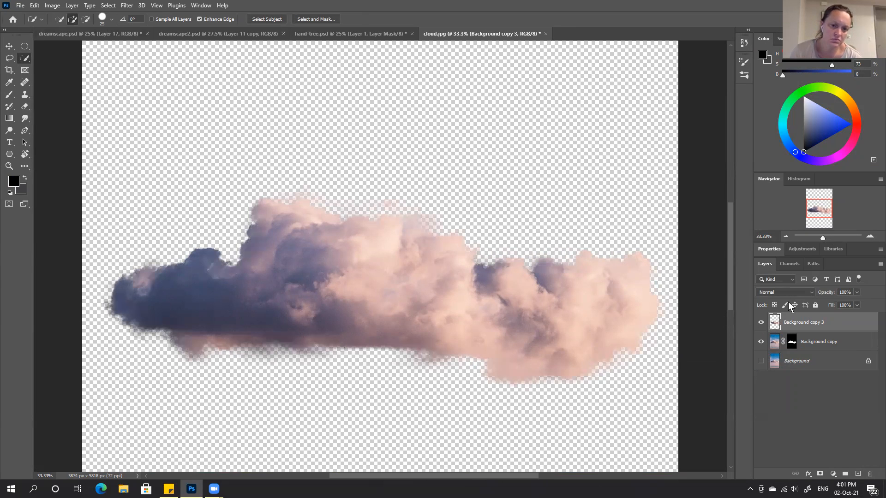
click(762, 342)
Step: Copy the merged cloud layer into dreamscape2.psd, placing it over the sky above the tree
drag(792, 325, 243, 61)
drag(284, 255, 284, 255)
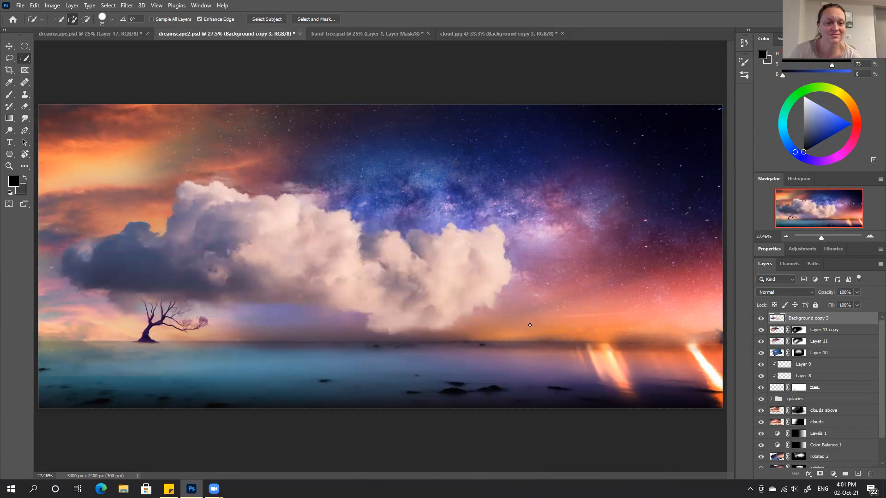
key(v)
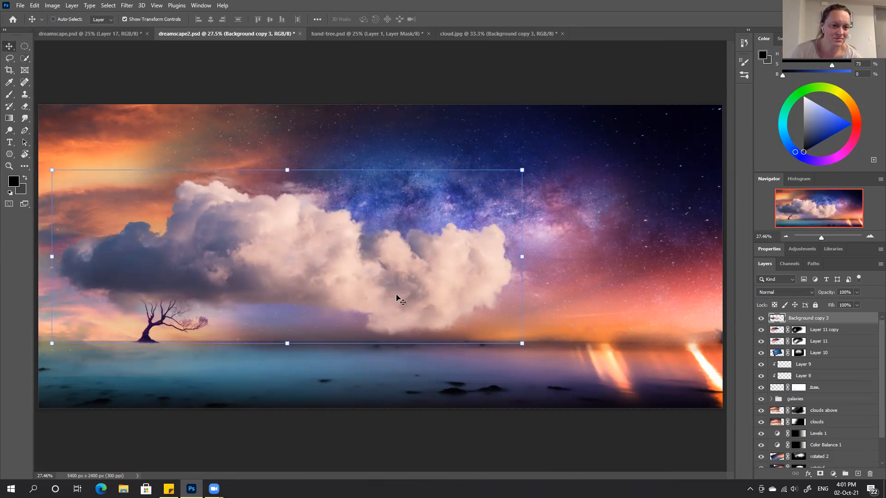
Step: Flip the pasted cloud horizontally and move it higher into the sky above the tree
right_click(269, 269)
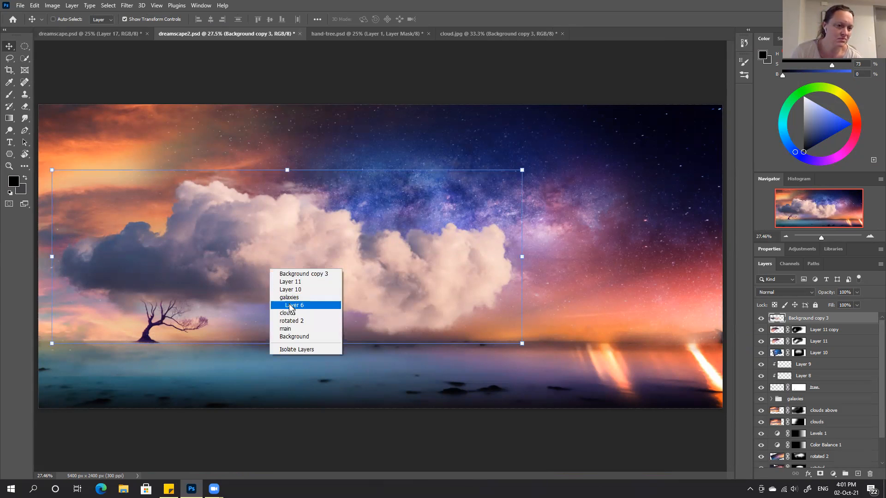
click(255, 262)
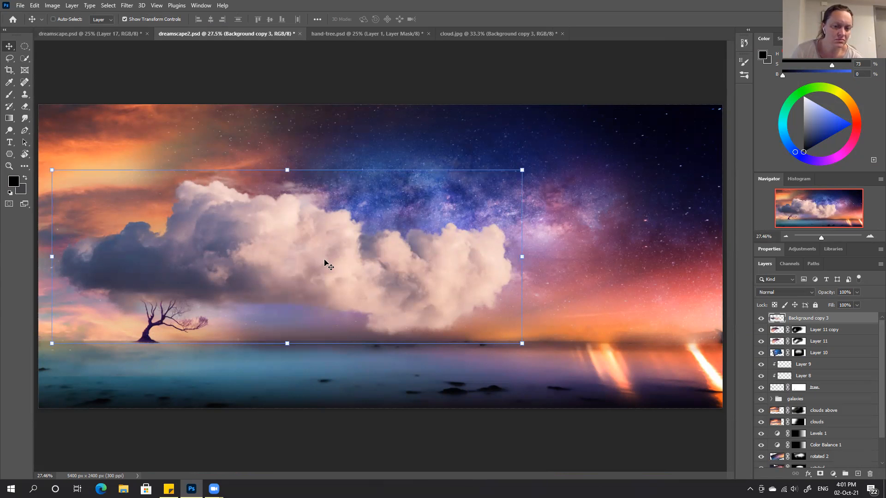
key(ctrl+t)
right_click(284, 266)
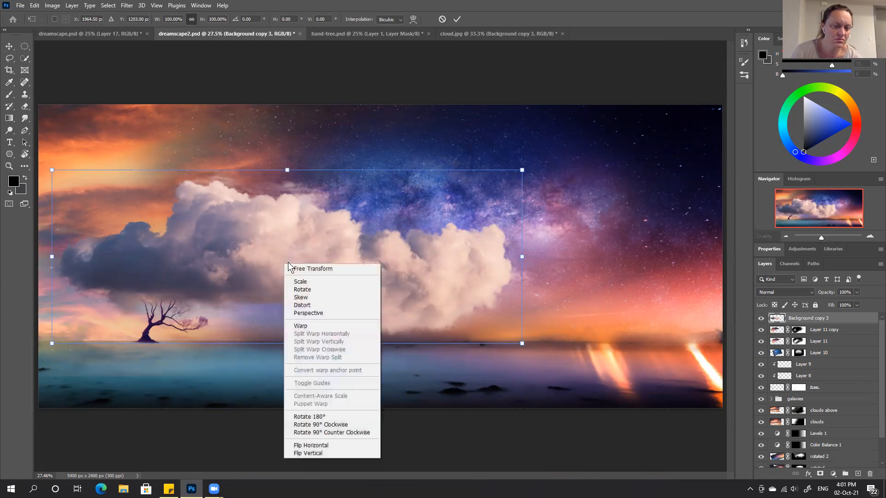
click(323, 446)
drag(301, 260, 342, 185)
click(456, 19)
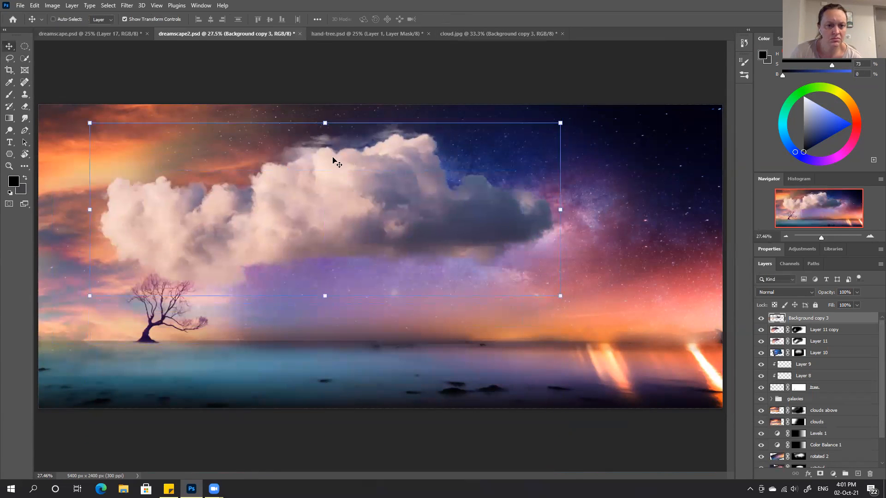
Step: Rotate the cloud about 9° clockwise, scale it down to roughly 60% of its size, and place it just above the tree
drag(326, 123, 329, 154)
mouse_move(328, 260)
mouse_down()
mouse_move(345, 345)
mouse_move(341, 389)
mouse_move(311, 284)
mouse_move(319, 275)
mouse_up()
drag(509, 308, 502, 325)
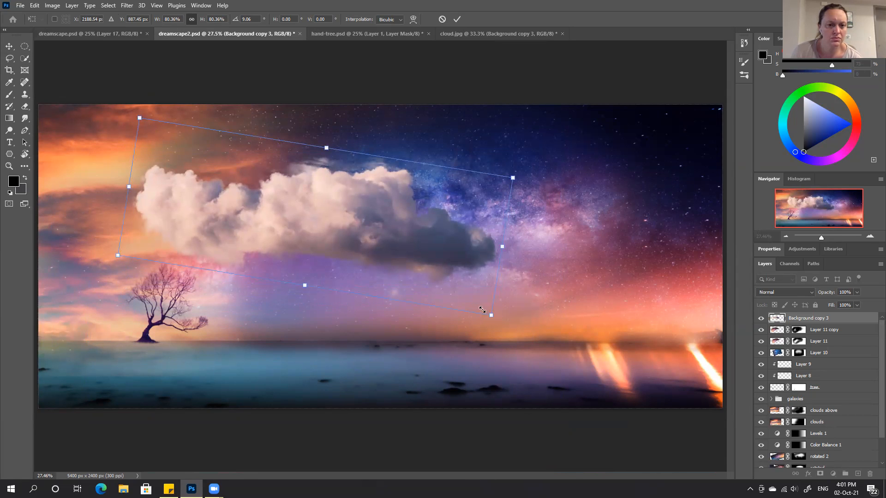
drag(482, 310, 399, 261)
drag(274, 189, 247, 223)
click(456, 19)
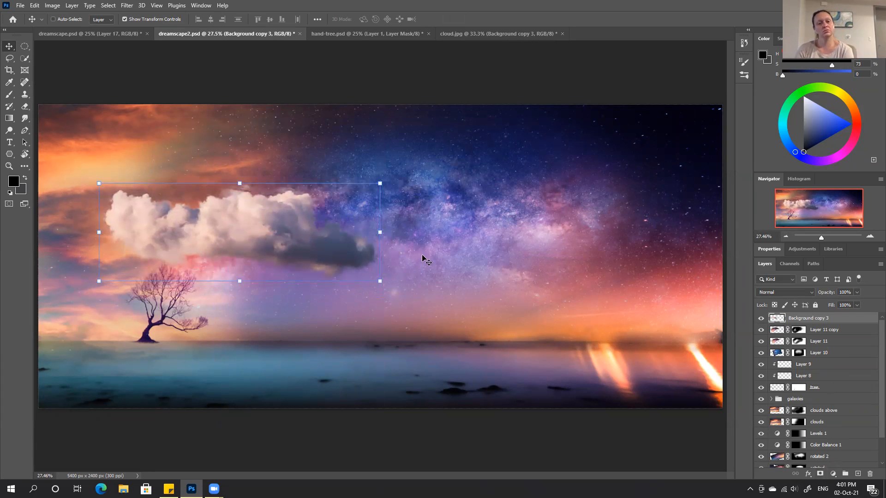
Step: Add a layer mask to the Background copy 3 cloud layer and set its blend mode to Soft Light
click(109, 35)
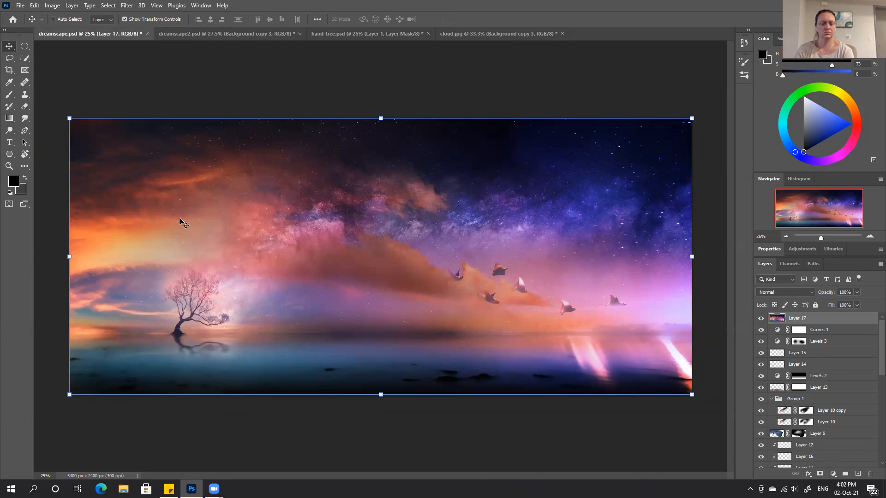
click(231, 35)
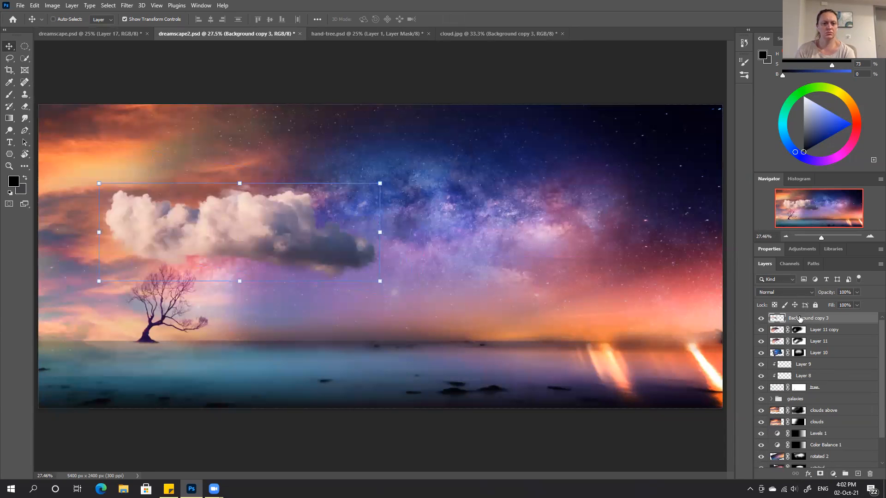
click(820, 474)
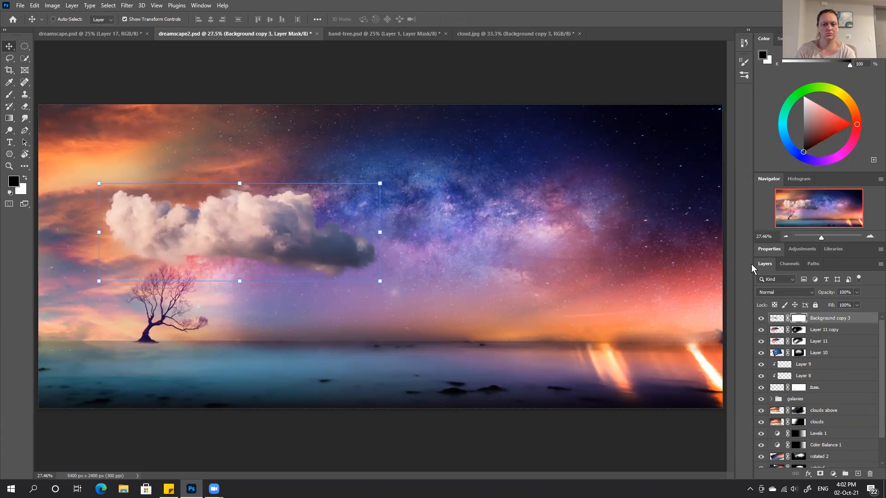
click(766, 296)
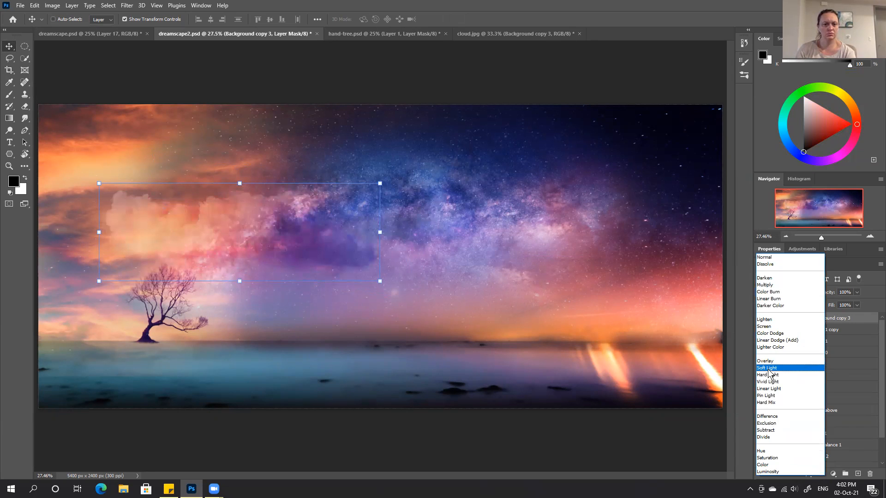
click(770, 368)
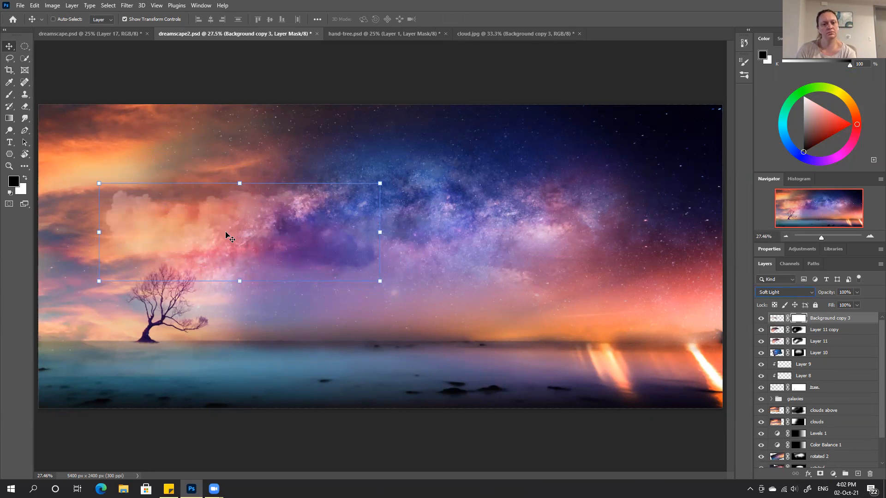
Step: Fade the cloud into the sky by painting black on its mask at 100% brush opacity, and shift the cloud slightly
click(8, 95)
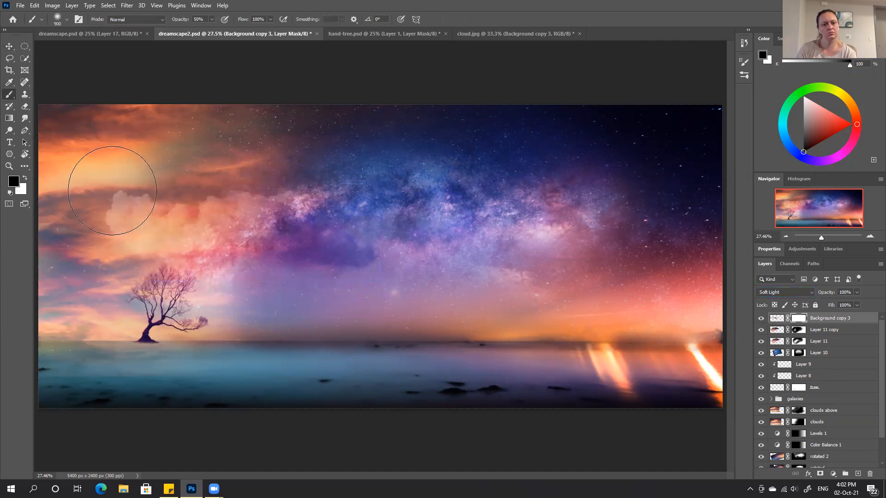
key(0)
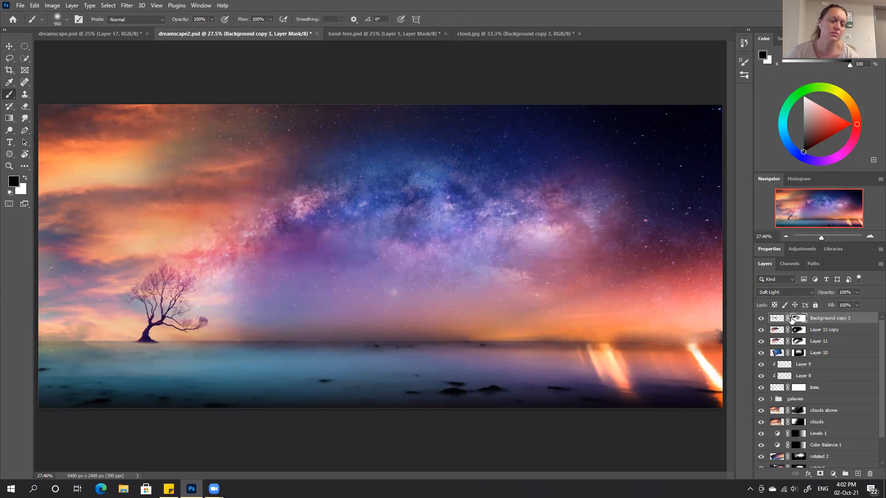
click(776, 317)
key(v)
mouse_move(347, 245)
mouse_down()
mouse_move(331, 246)
mouse_move(337, 249)
mouse_up()
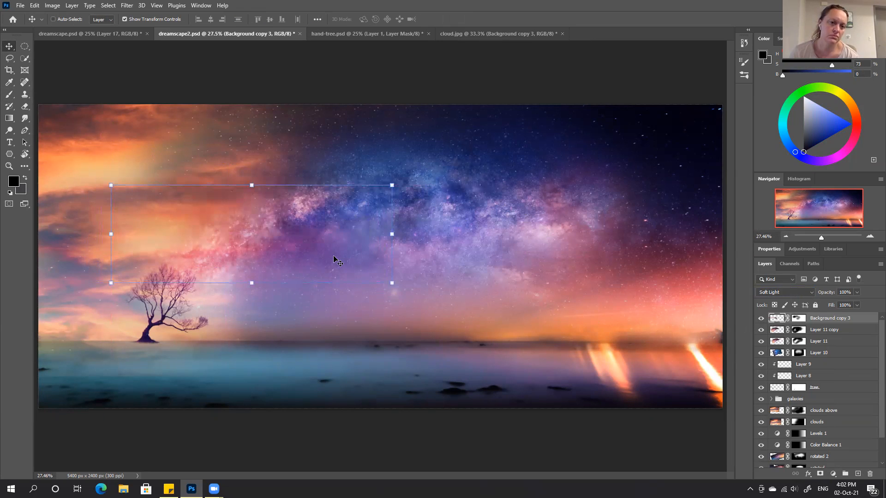
Step: Warp the cloud on Background copy 3, pulling its upper edge up and its right end outward and down
right_click(278, 248)
click(288, 306)
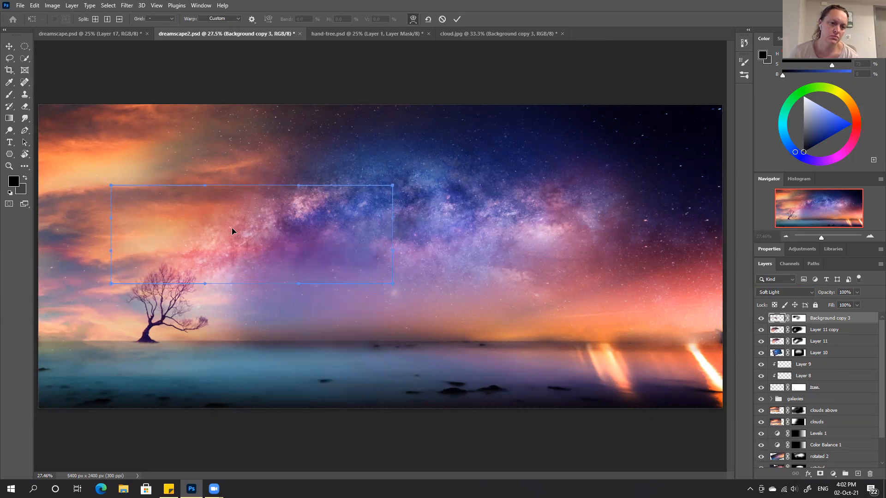
drag(251, 190, 251, 181)
drag(368, 246, 409, 294)
click(457, 19)
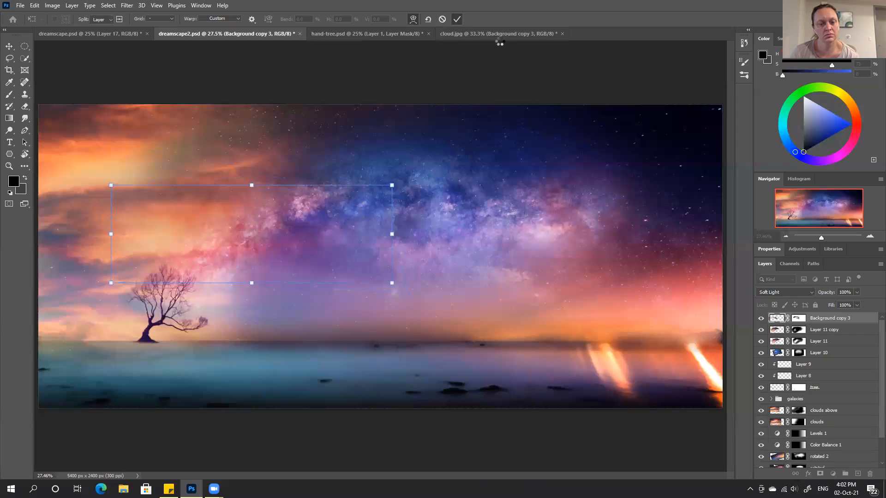
key(b)
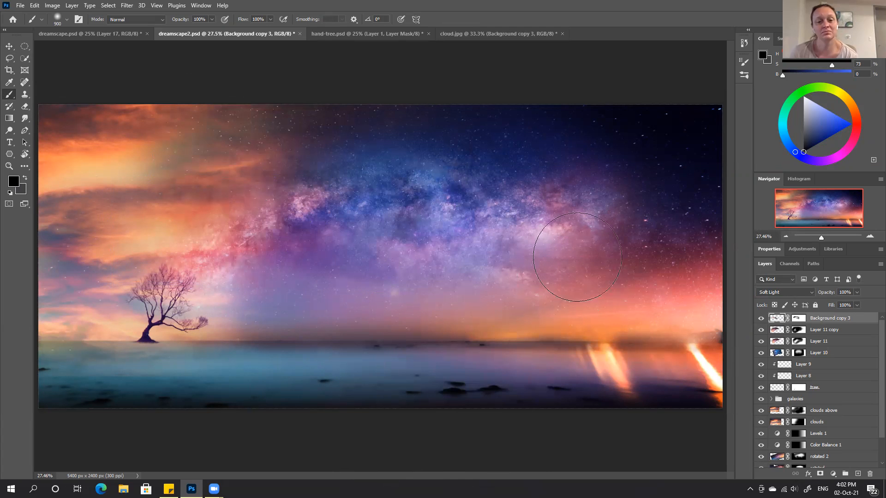
Step: Open the cloud2 photo from the dreamscape stock photos folder
click(21, 5)
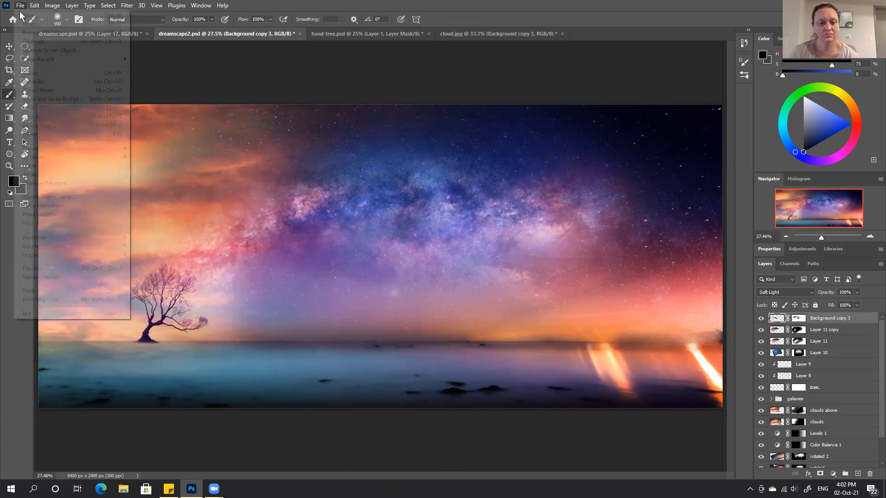
click(31, 25)
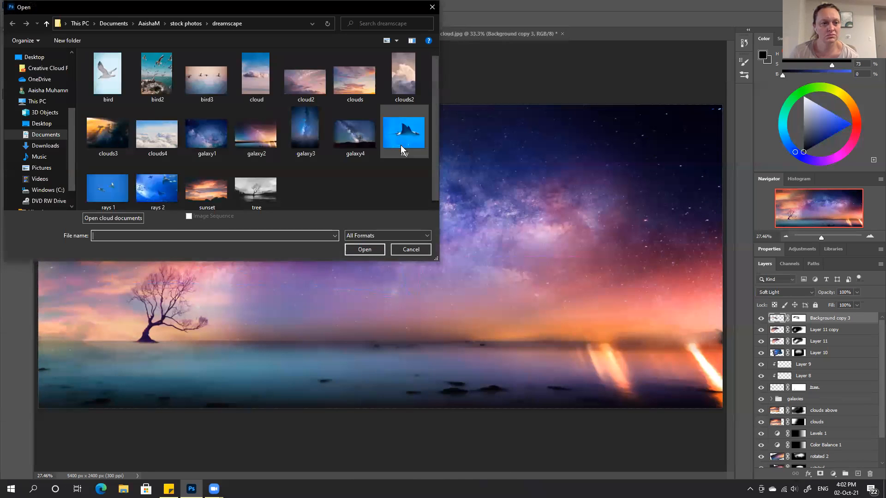
click(309, 80)
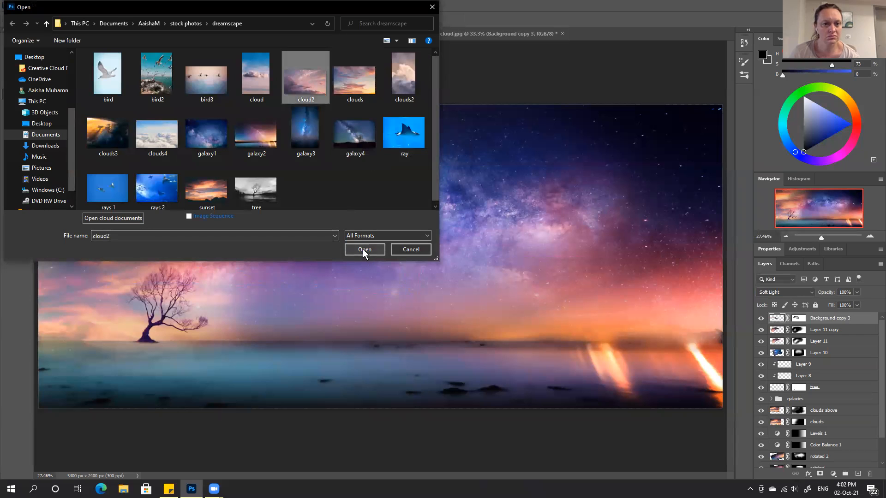
click(363, 249)
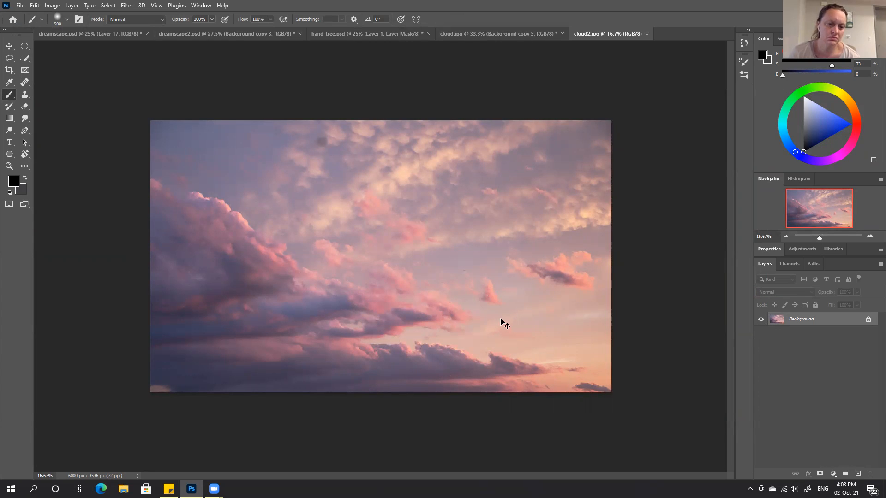
key(ctrl+0)
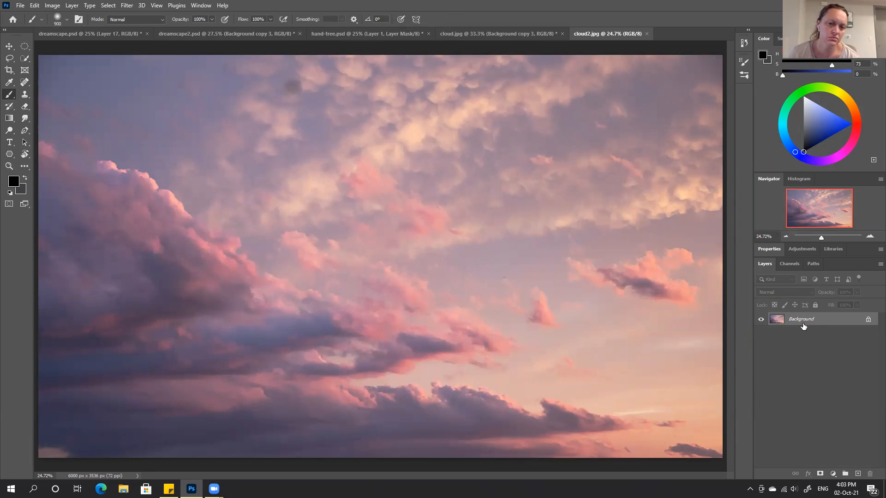
key(q)
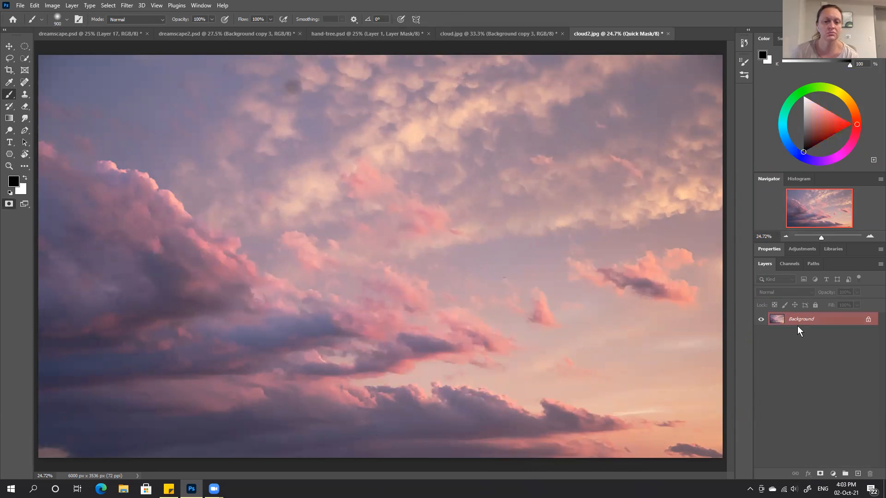
click(25, 59)
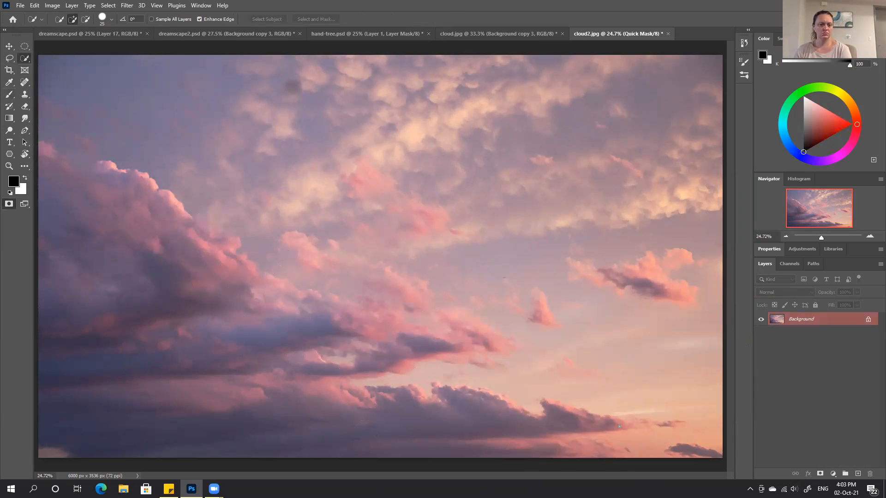
drag(549, 402, 544, 404)
key(ctrl+d)
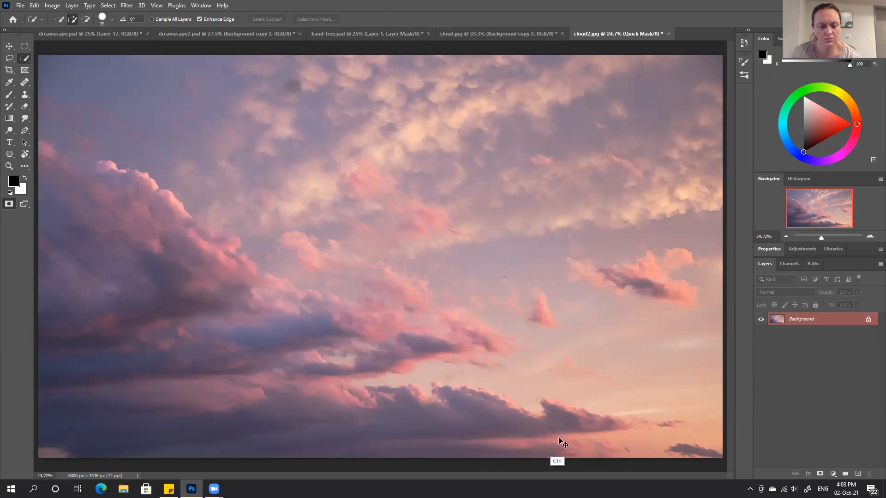
key(ctrl+3)
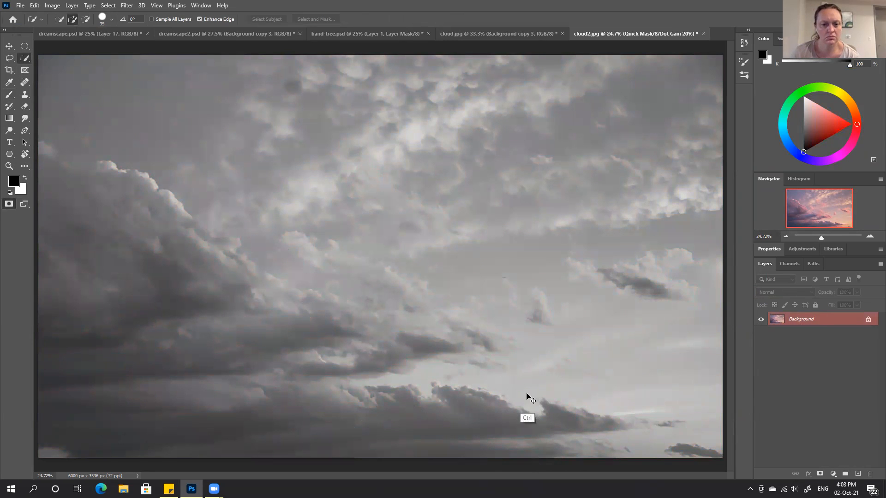
key(ctrl+2)
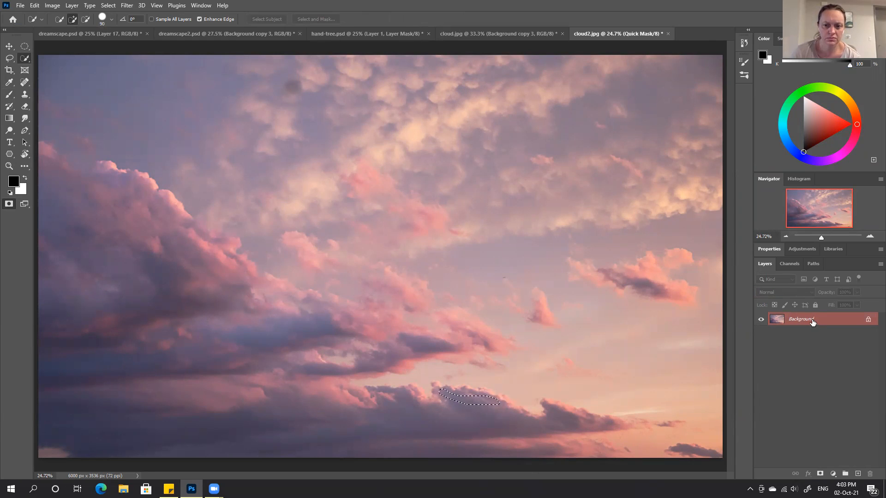
key(ctrl+d)
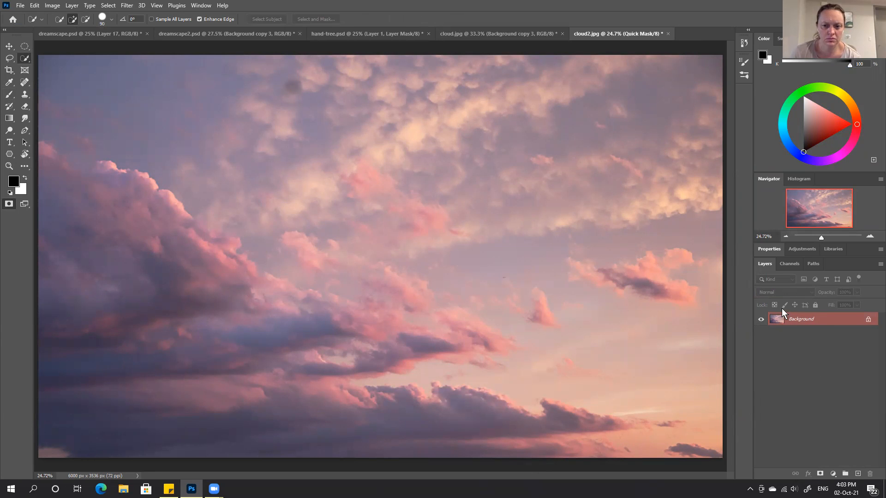
Step: Close cloud2.jpg without saving its changes and reopen it from the recent files
click(748, 29)
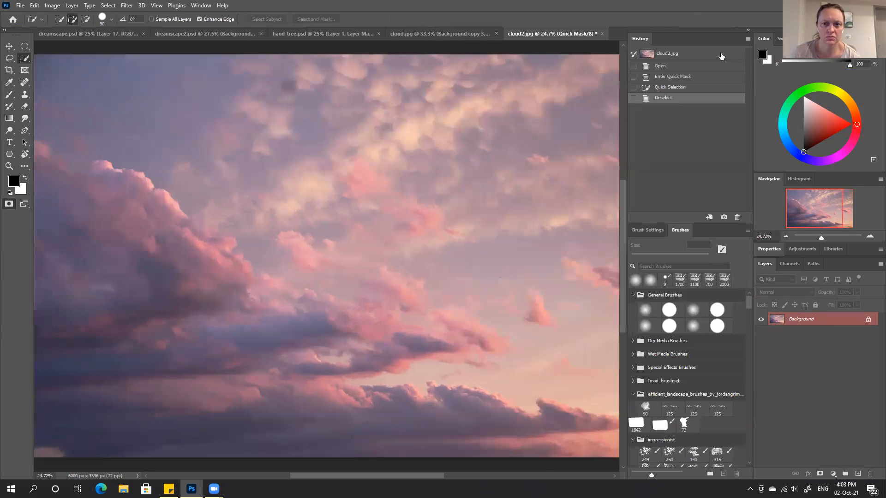
click(748, 29)
click(667, 34)
click(441, 180)
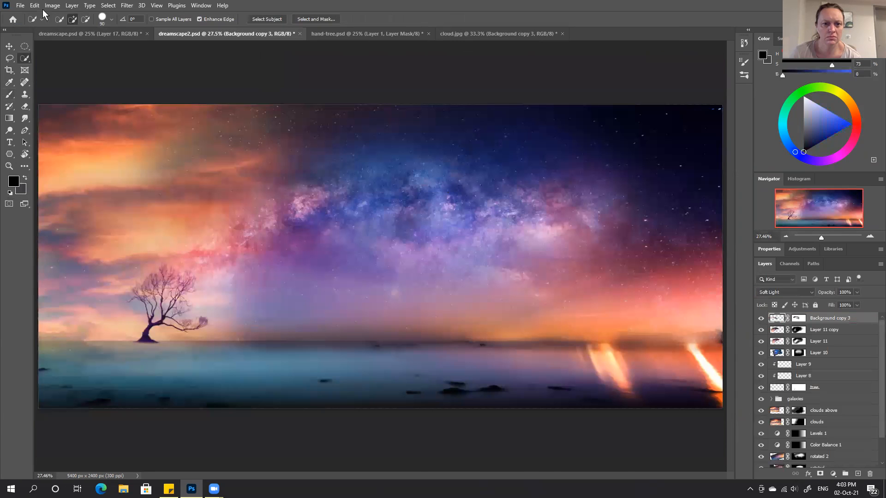
click(21, 5)
mouse_move(53, 54)
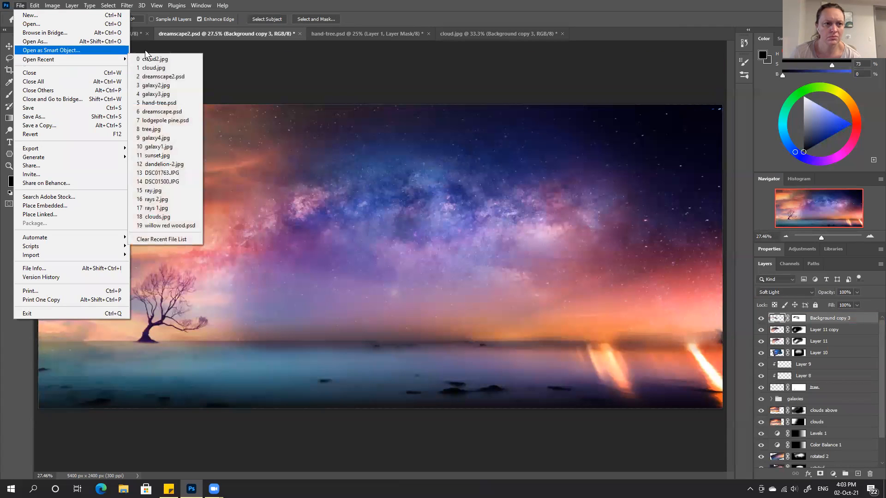
click(147, 59)
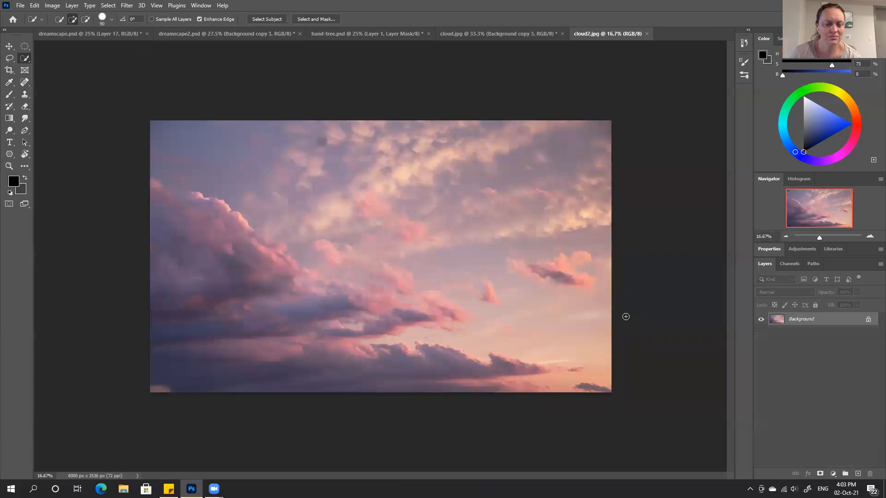
Step: Quick-select the large dark cloud mass filling the photo's lower left with a 250 px brush
key(ctrl+0)
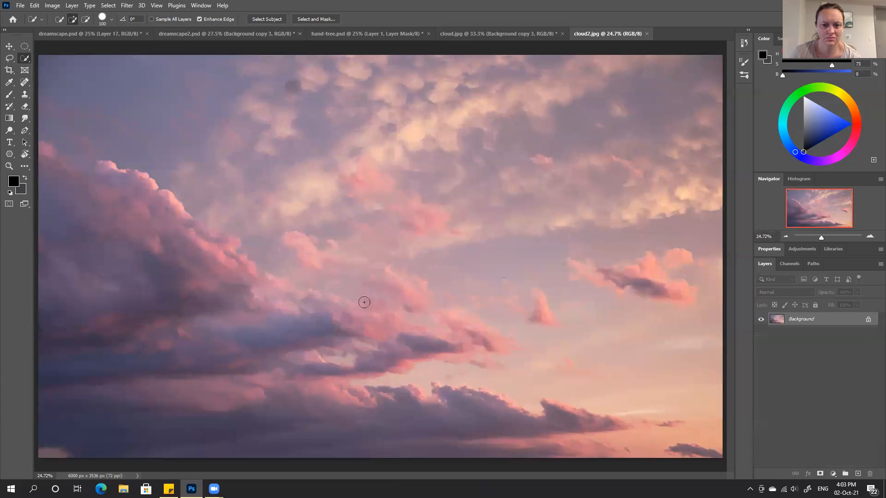
key(bracketright)
key(bracketright)
key(bracketright)
key(bracketright)
key(bracketright)
key(bracketright)
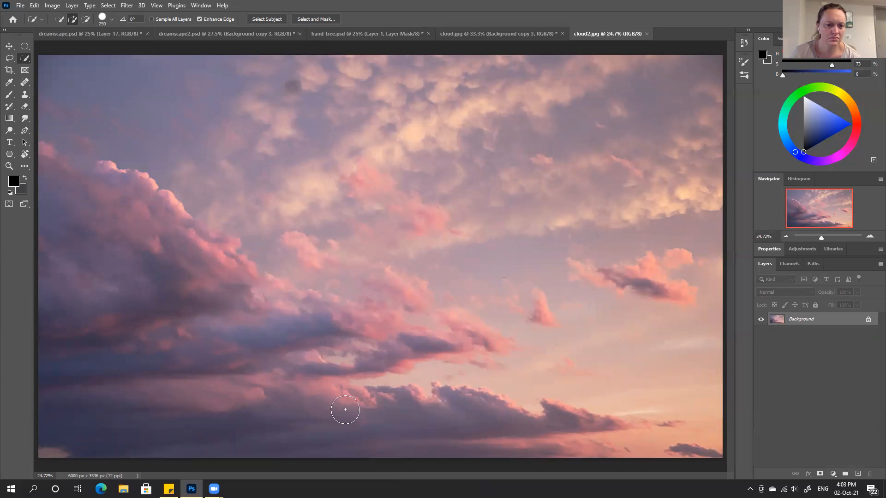
mouse_move(417, 415)
mouse_down()
mouse_move(263, 415)
mouse_move(242, 406)
mouse_move(319, 389)
mouse_move(308, 393)
mouse_move(256, 342)
mouse_move(183, 301)
mouse_up()
Step: Extend the selection along the dark cloud's upper slope, reducing the Quick Selection brush to 50 px for the finer edge
key(bracketleft)
key(bracketleft)
key(bracketleft)
key(bracketleft)
key(bracketleft)
key(bracketleft)
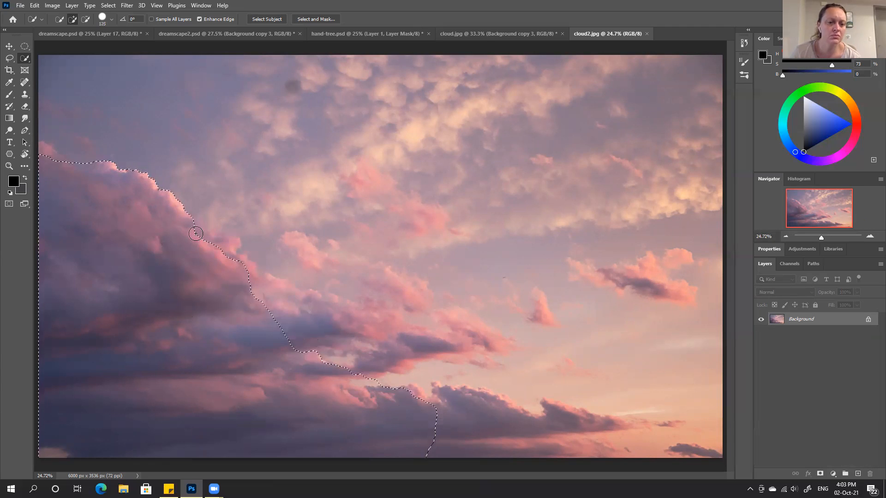
key(bracketleft)
key(bracketleft)
key(bracketleft)
key(bracketleft)
key(bracketleft)
key(bracketleft)
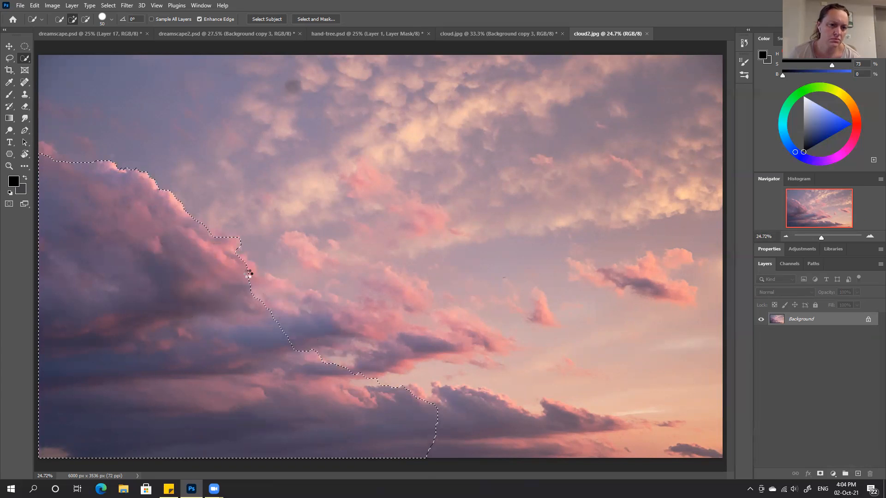
click(254, 279)
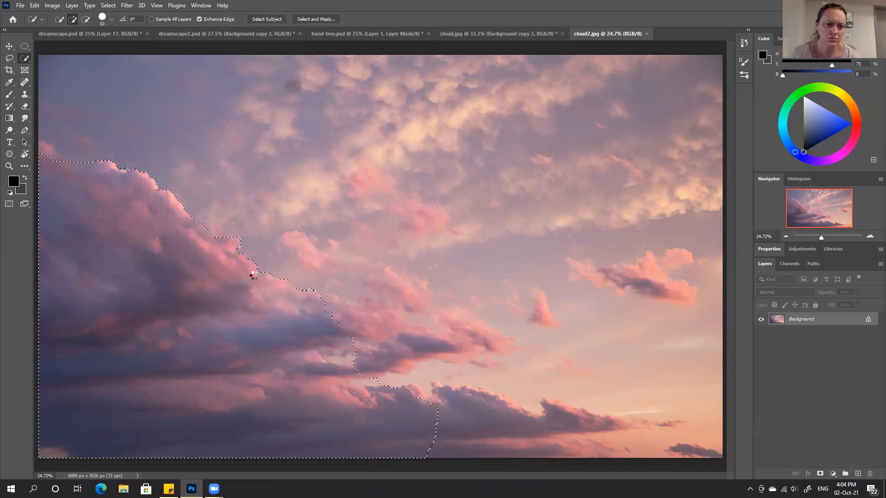
Step: Subtract the small sky patch inside the slope and extend the selection over the cloud's middle arm
key(alt)
drag(268, 295, 284, 300)
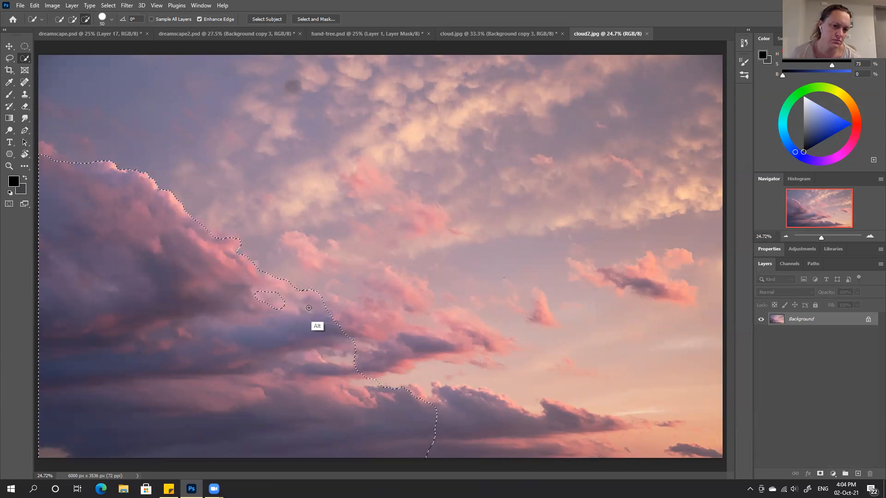
click(273, 308)
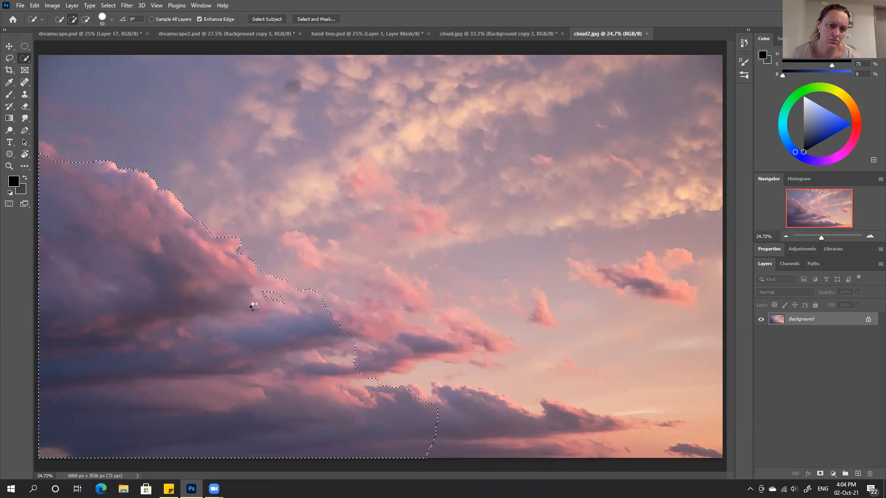
mouse_move(310, 305)
mouse_down()
mouse_move(407, 327)
mouse_move(436, 346)
mouse_move(480, 336)
mouse_move(453, 317)
mouse_up()
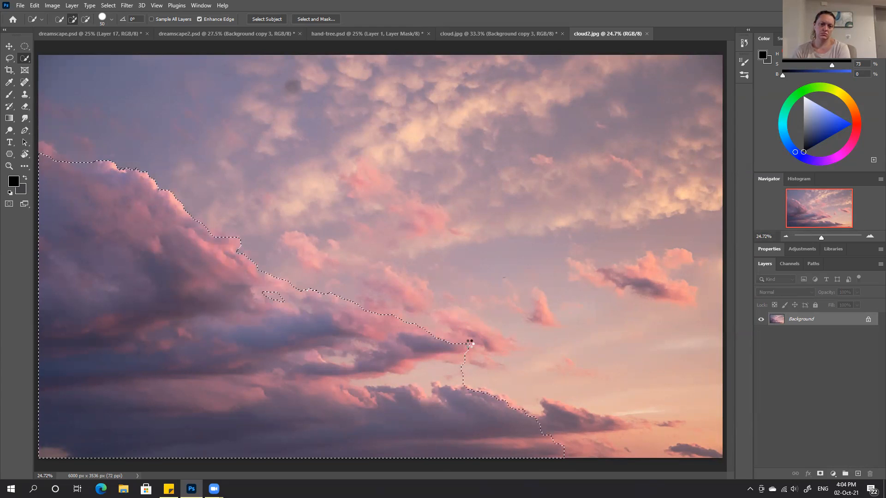
Step: Subtract the sky gap between the middle and lower cloud arms, using a 20 px brush for its narrow end
drag(464, 379, 442, 379)
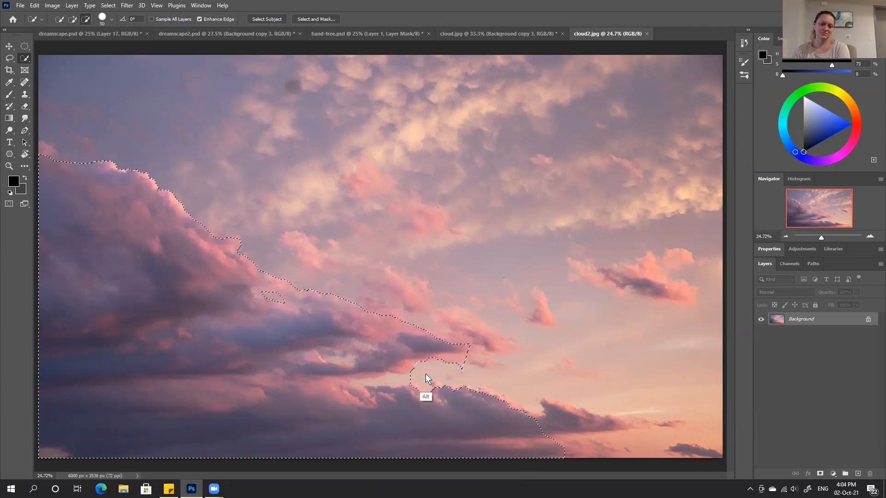
alt+click(372, 384)
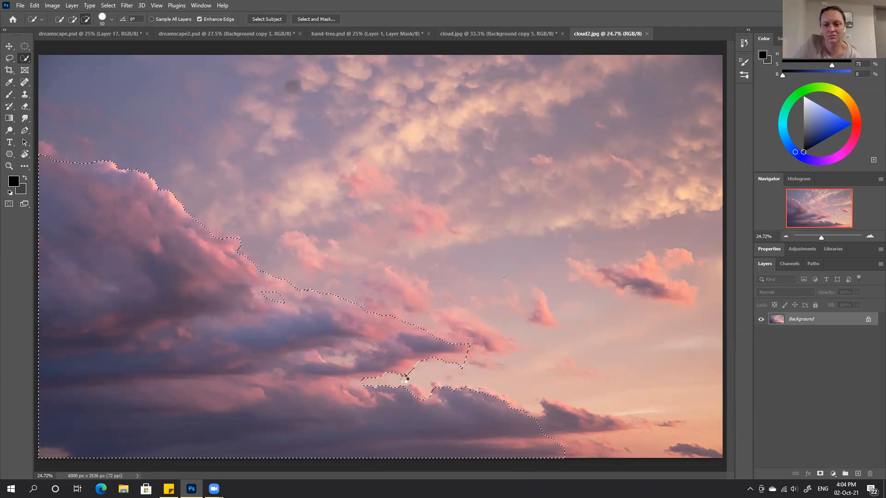
key(bracketleft)
key(bracketleft)
key(bracketleft)
key(bracketleft)
key(bracketleft)
key(bracketleft)
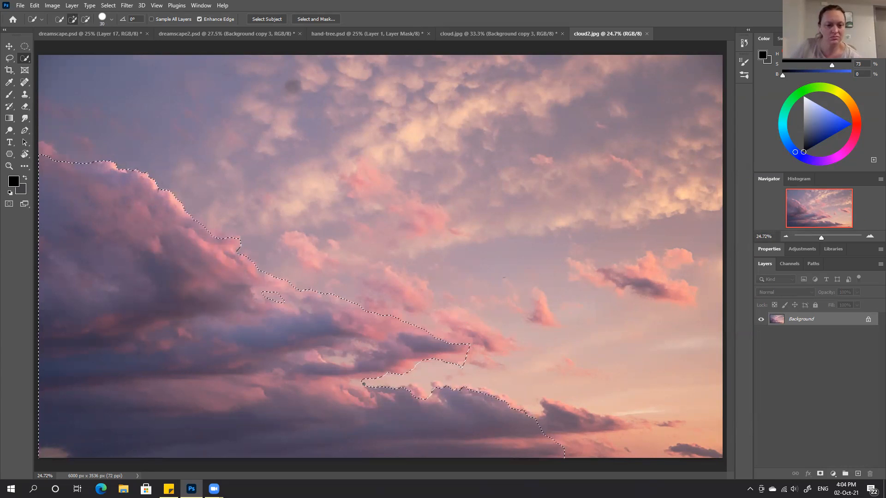
alt+click(358, 383)
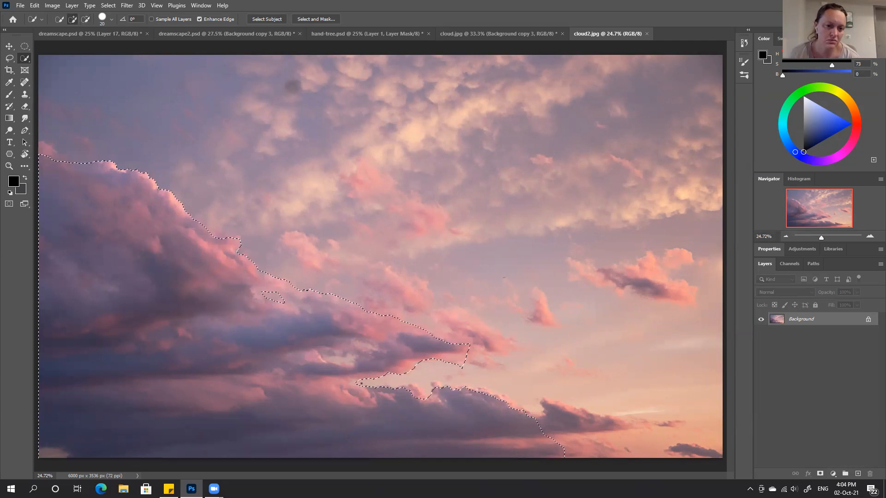
alt+click(354, 383)
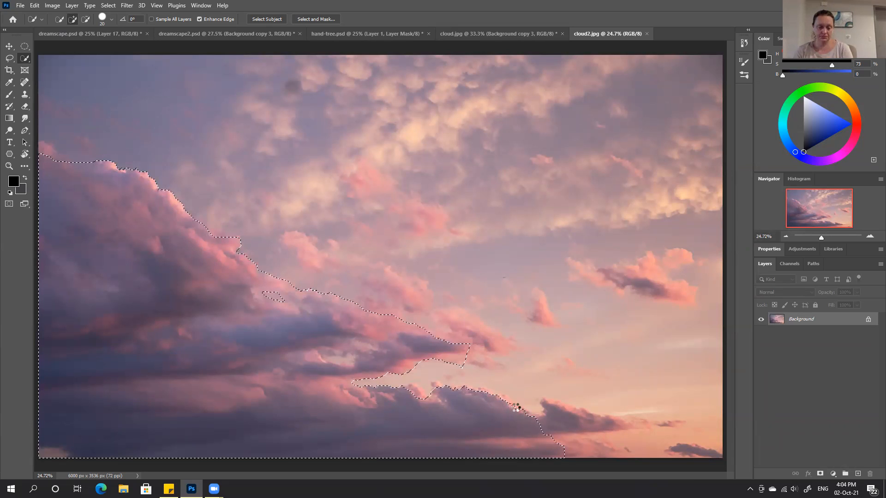
Step: Add the lower cloud arm's pointed tip to the selection and subtract the sky just beneath it
click(553, 412)
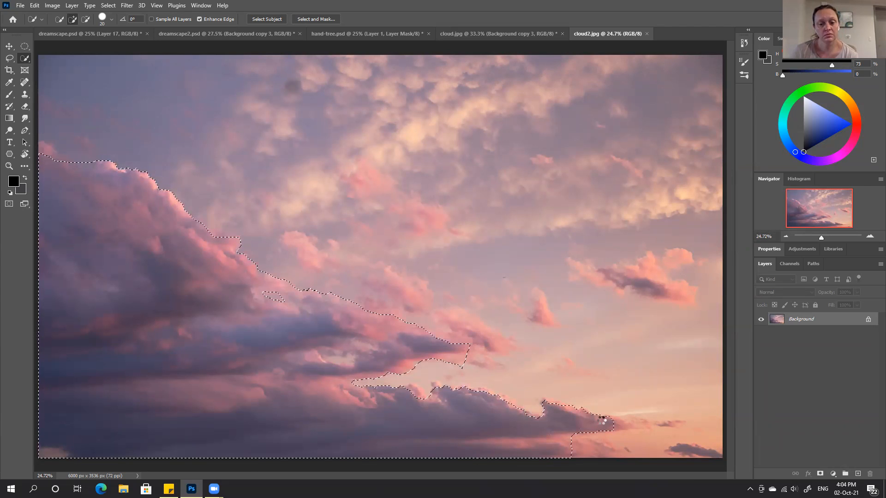
click(627, 427)
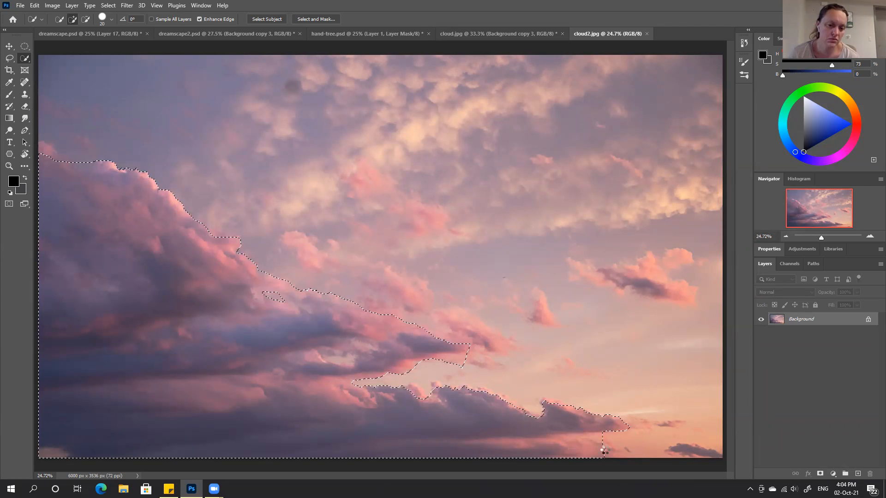
alt+click(592, 437)
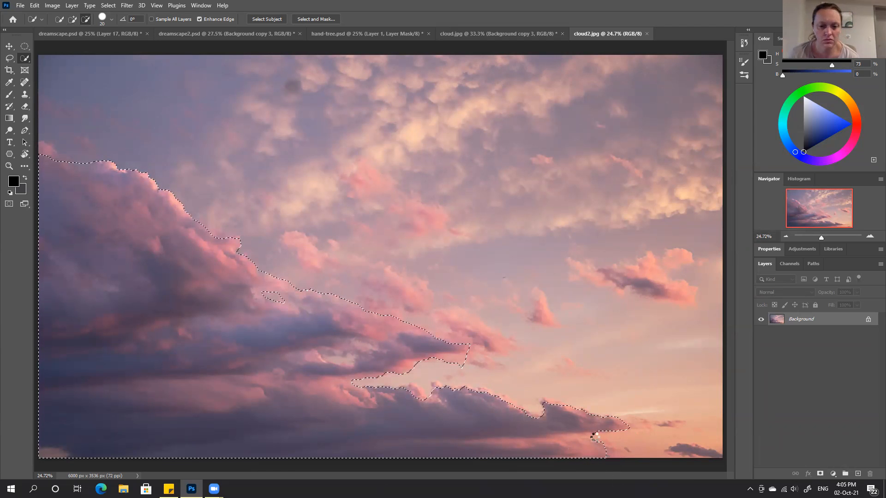
Step: Add the middle arm's pink tip and the pink billow above it to the selection
key(ctrl+plus)
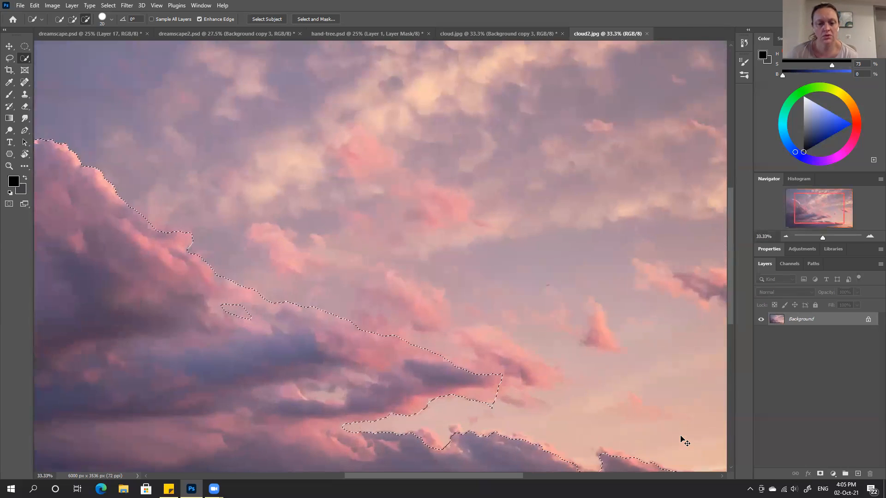
click(477, 369)
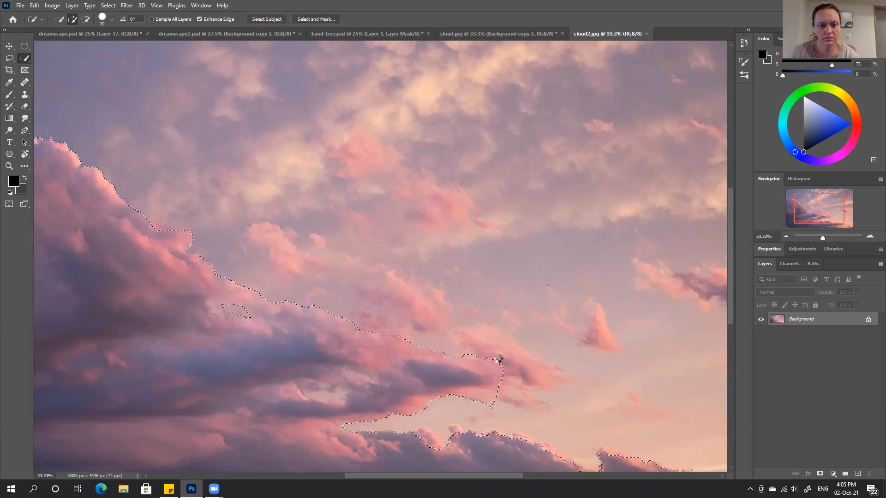
mouse_move(503, 381)
mouse_down()
mouse_move(557, 379)
mouse_move(480, 356)
mouse_up()
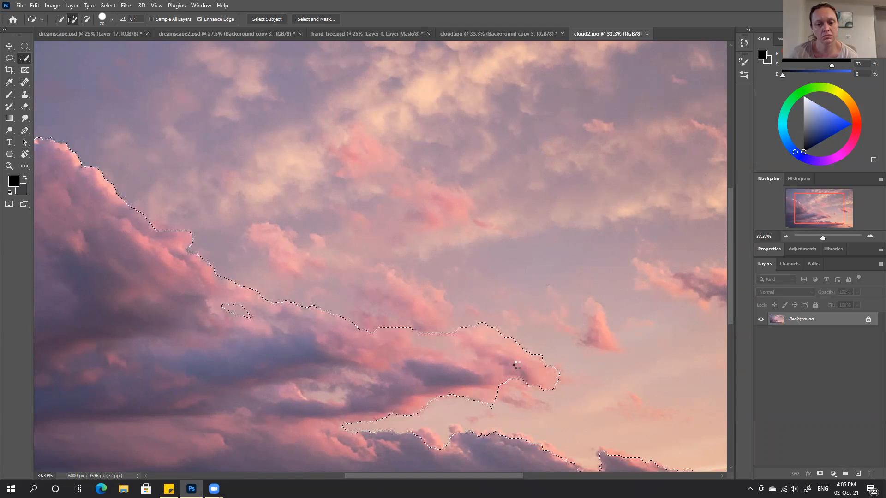
drag(516, 365, 393, 292)
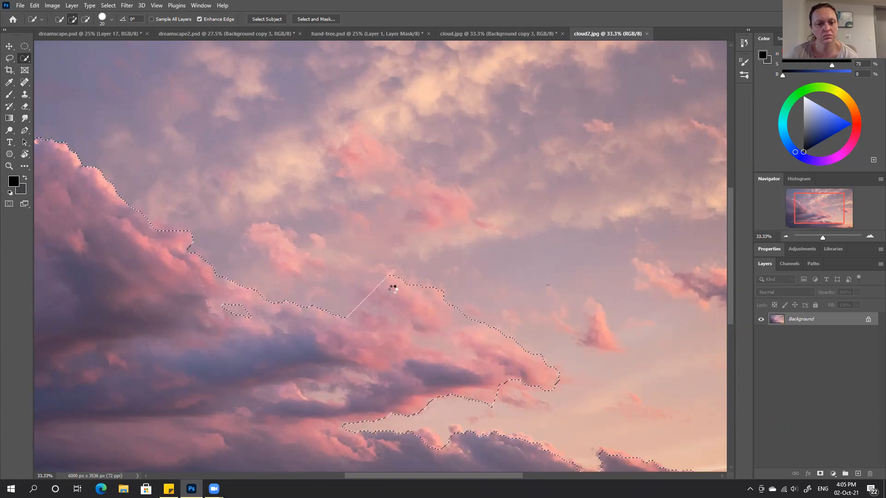
Step: Clean up the selection edge between the pink billow and the tip, and subtract a thin sliver inside the arm
alt+drag(459, 322, 485, 305)
click(459, 293)
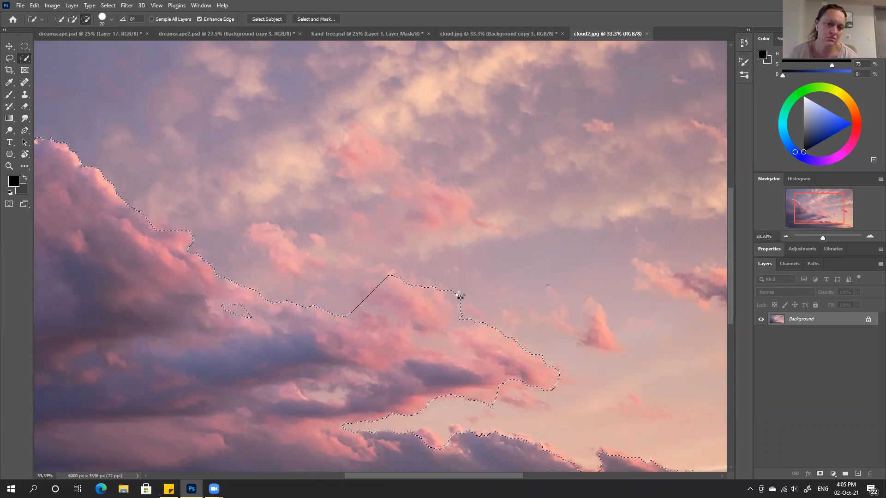
alt+click(473, 324)
alt+click(455, 322)
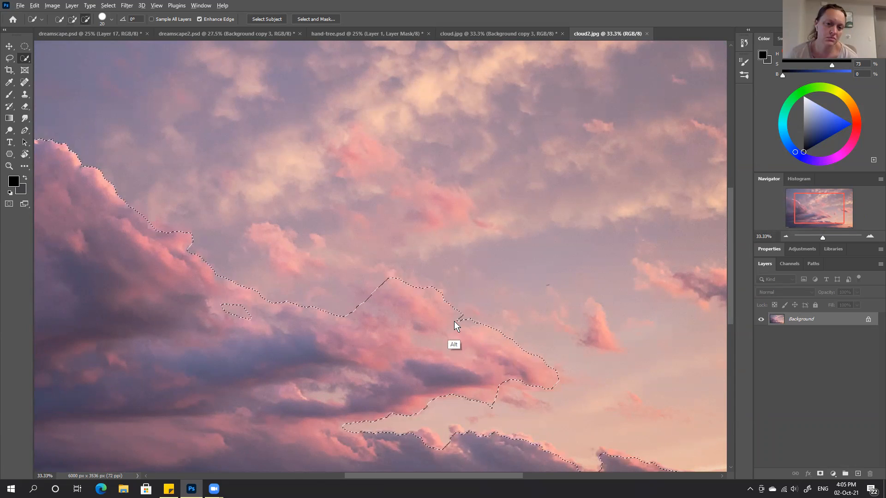
alt+click(462, 319)
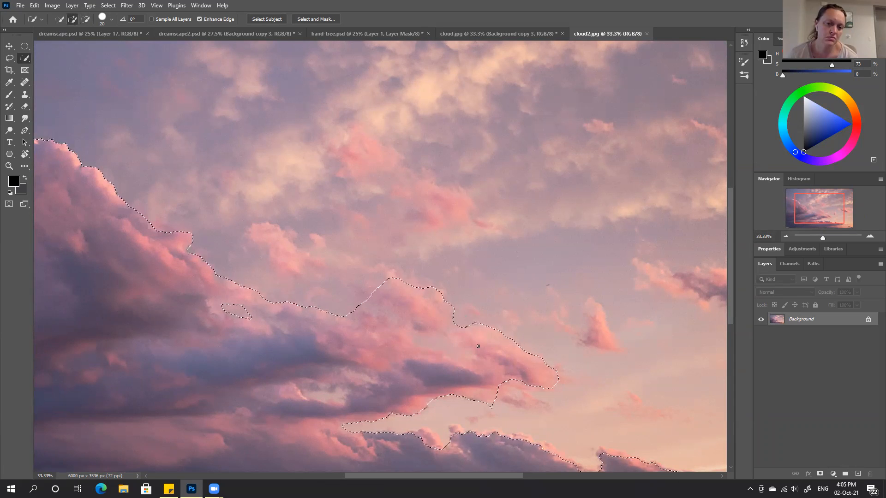
alt+click(421, 340)
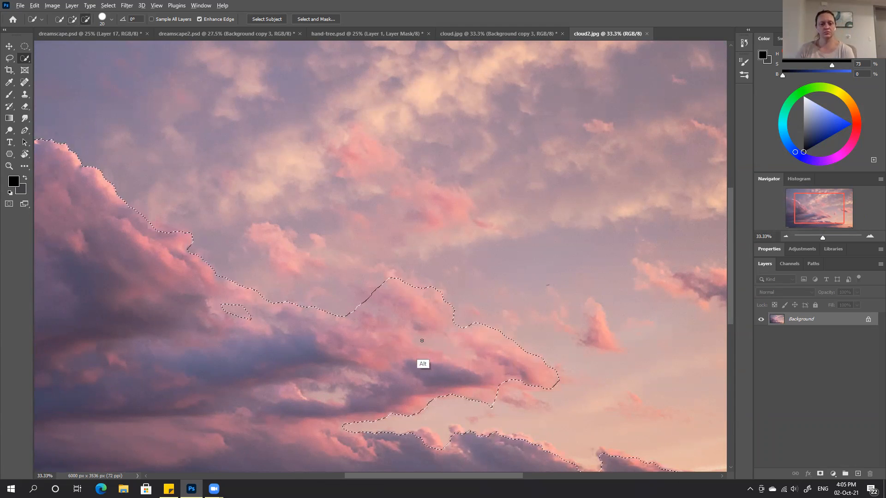
drag(427, 347, 469, 355)
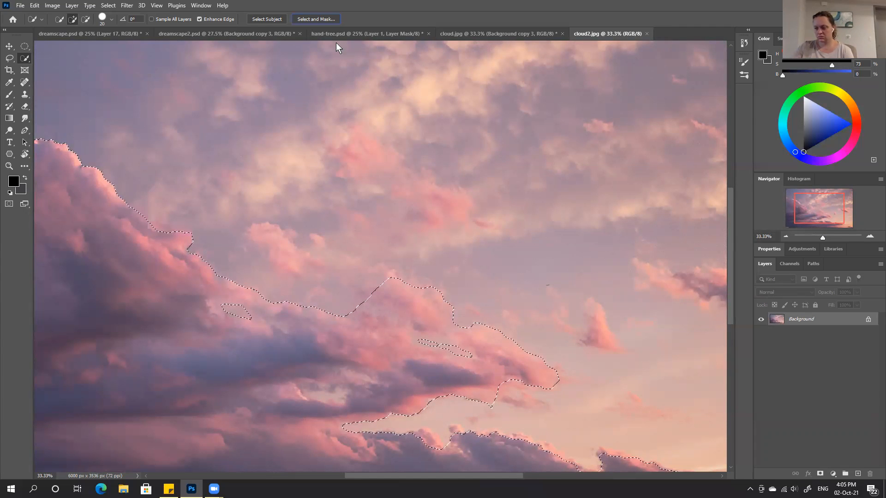
Step: Open the selection in Select and Mask and brush a soft edge beneath the lower arm's tip, using a 150 px brush
click(316, 19)
scroll(506, 225, down, 2)
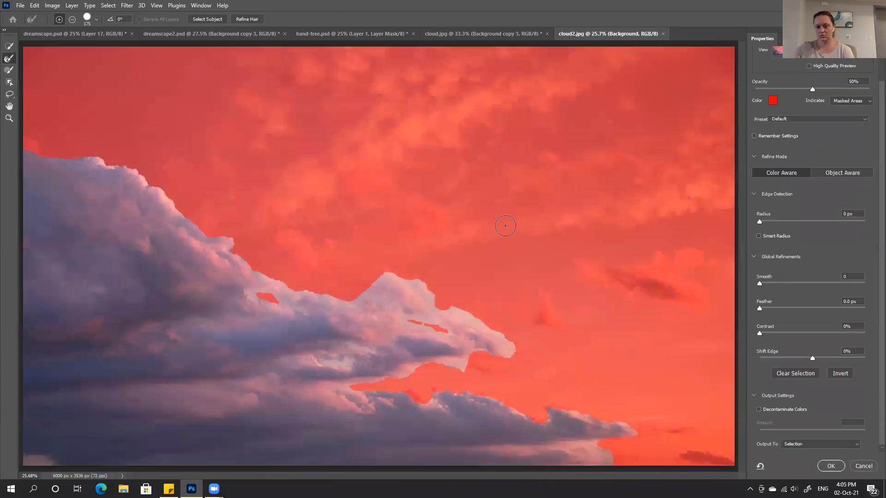
click(10, 70)
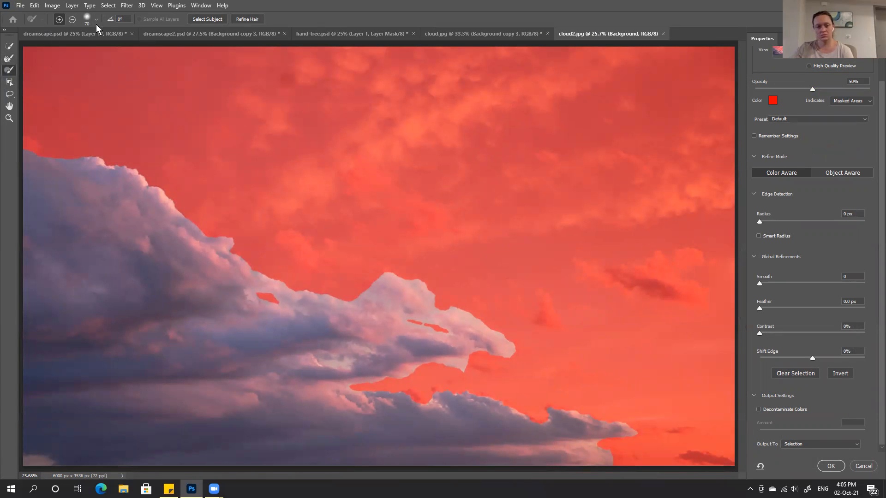
scroll(568, 334, up, 2)
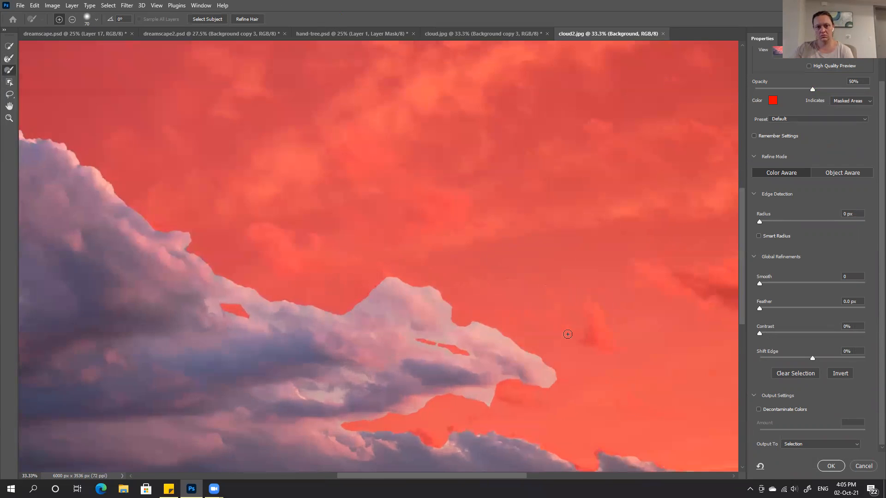
mouse_move(577, 371)
mouse_down()
mouse_move(388, 184)
mouse_move(376, 326)
mouse_move(440, 389)
mouse_up()
key(bracketright)
key(bracketright)
key(bracketright)
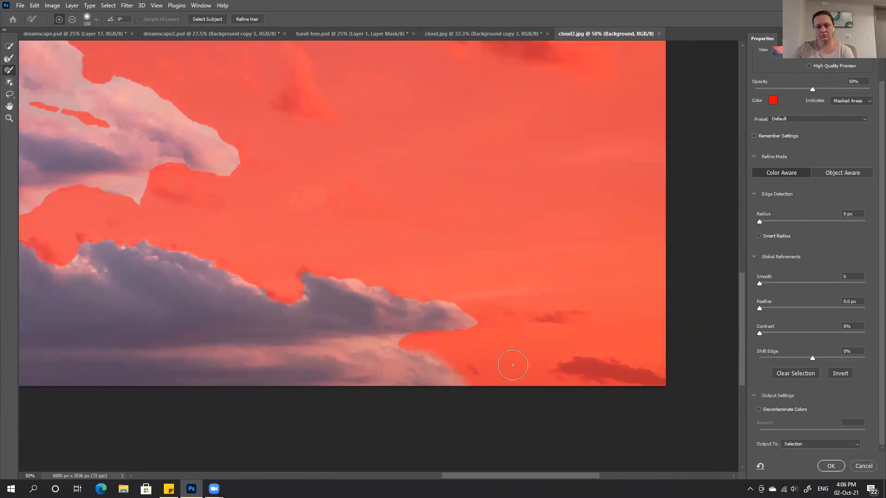
Step: Brush soft cloud areas into the selection around the middle arm's tip, reducing the brush to 70 px for the wisp below
drag(336, 286, 437, 410)
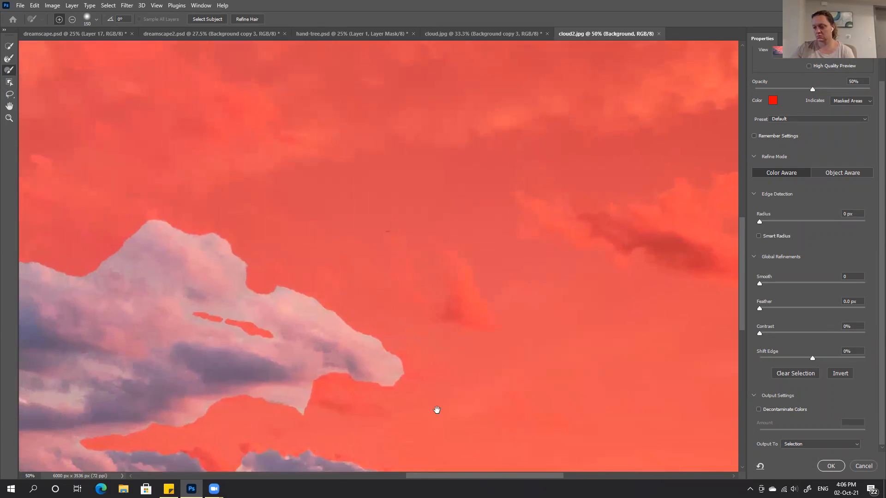
drag(266, 317, 376, 342)
mouse_move(485, 374)
mouse_down()
mouse_move(454, 365)
mouse_move(427, 338)
mouse_move(409, 334)
mouse_up()
mouse_move(461, 389)
mouse_down()
mouse_move(415, 400)
mouse_move(457, 400)
mouse_move(506, 382)
mouse_up()
key(bracketleft)
key(bracketleft)
key(bracketleft)
key(bracketleft)
key(bracketleft)
mouse_move(460, 435)
mouse_down()
mouse_move(411, 417)
mouse_move(458, 427)
mouse_move(432, 399)
mouse_move(462, 426)
mouse_up()
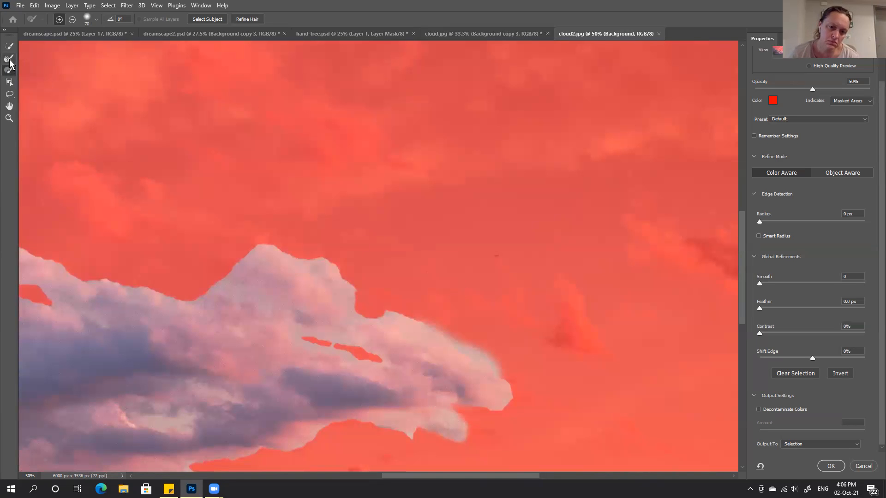
Step: Refine the wispy outline around the middle arm's tip with the Refine Edge Brush at 175 px
key(bracketright)
key(bracketright)
key(bracketright)
key(bracketright)
key(bracketright)
key(bracketright)
drag(488, 429, 405, 430)
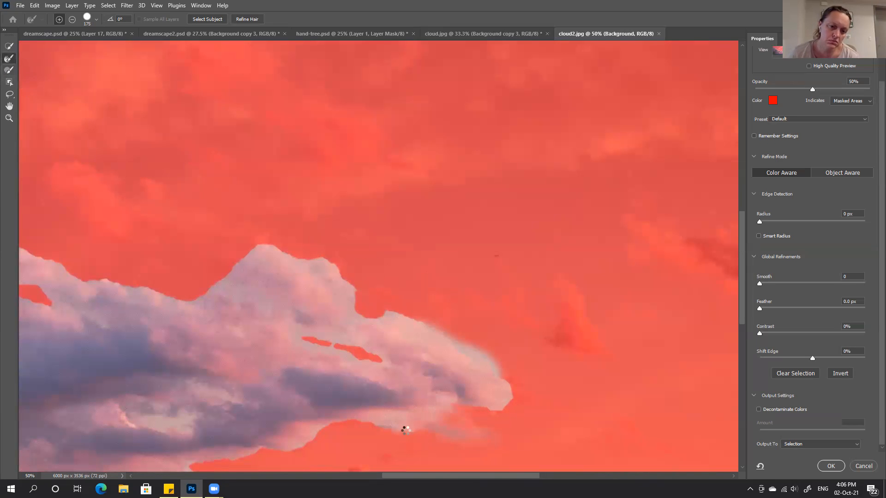
mouse_move(504, 415)
mouse_down()
mouse_move(500, 372)
mouse_move(468, 346)
mouse_up()
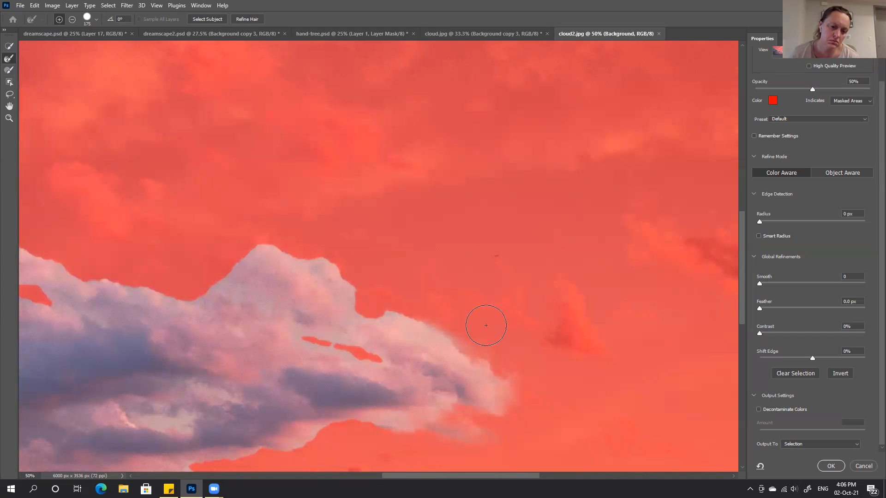
Step: Subtract a strip of cloud from the selection along the pink billow's upper edge with the Brush at 70 px
scroll(607, 164, down, 3)
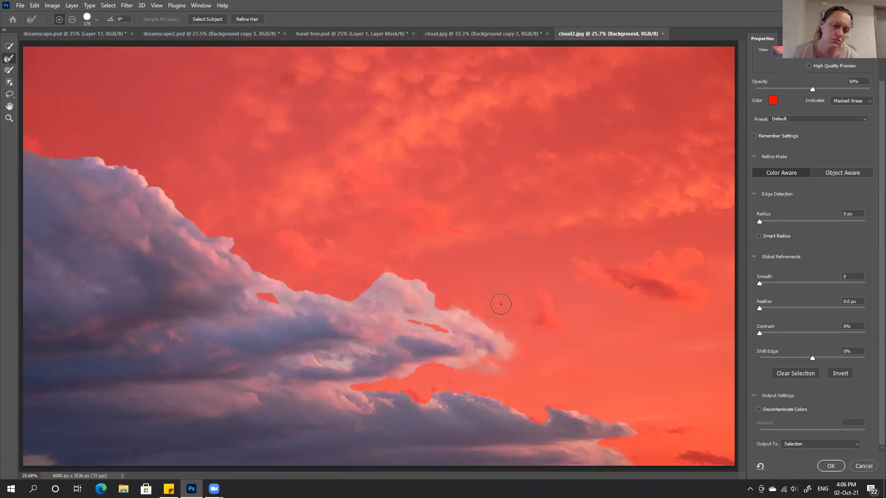
click(9, 70)
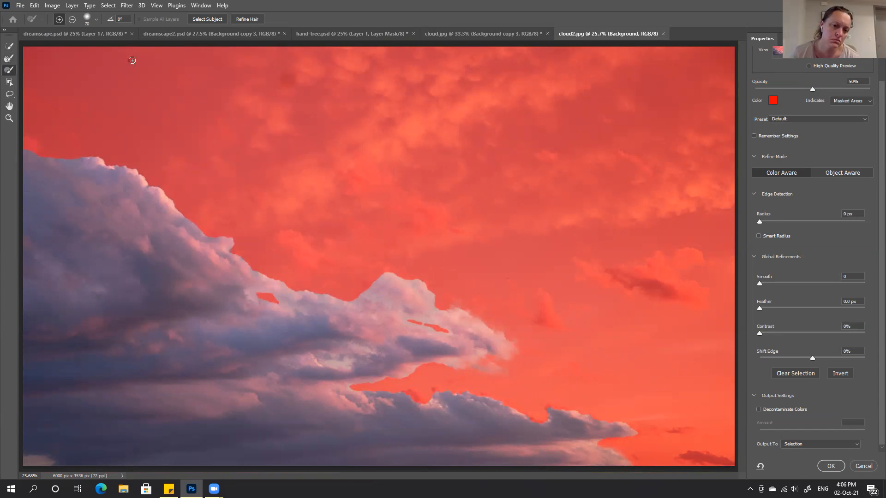
key(alt)
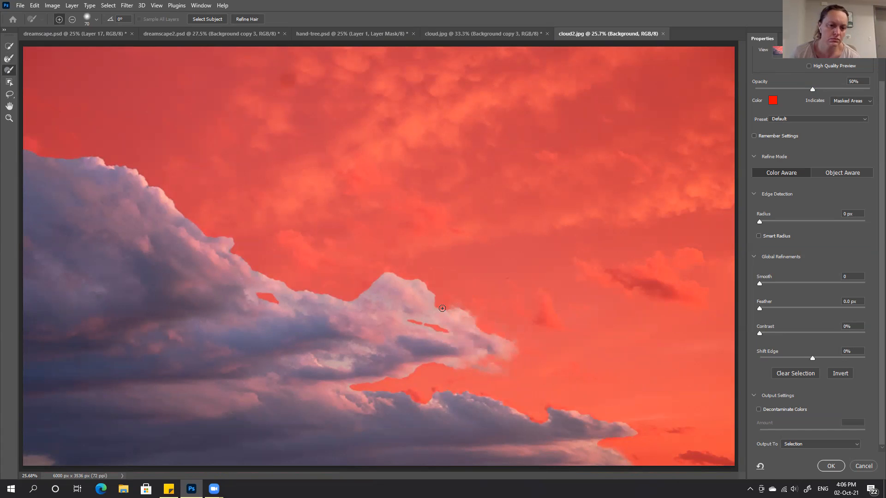
mouse_move(431, 295)
mouse_down()
mouse_move(428, 278)
mouse_move(415, 284)
mouse_move(400, 272)
mouse_up()
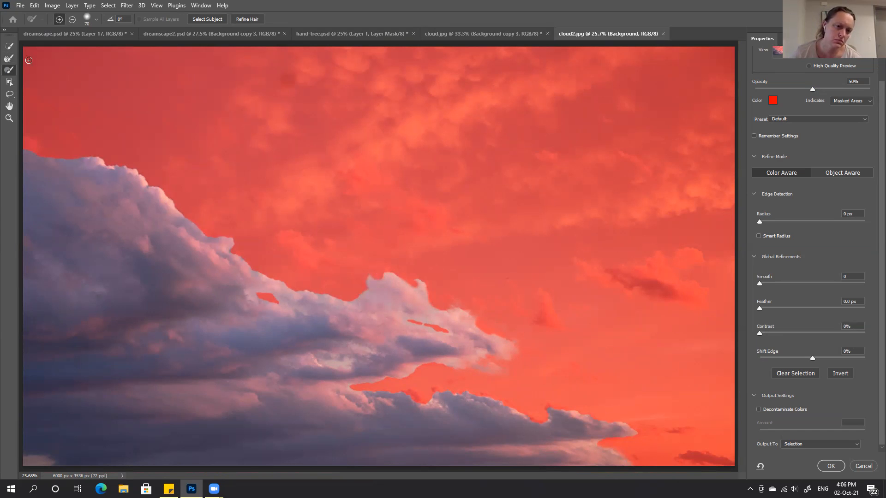
Step: Refine the selection edge around the pink billow and the gaps inside the middle arm with a smaller Refine Edge Brush
click(7, 59)
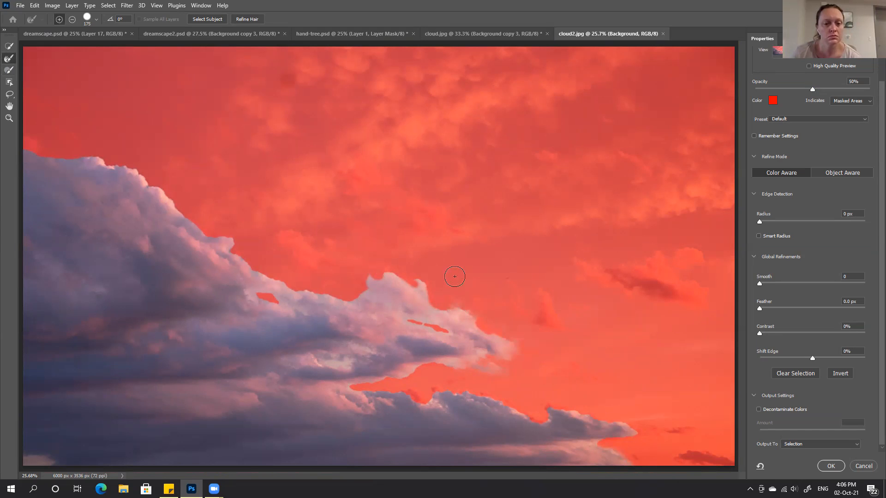
key(bracketleft)
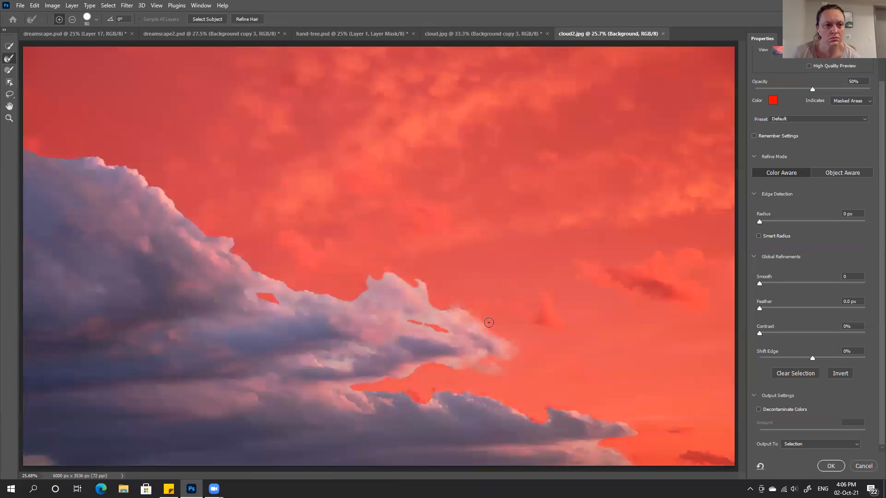
mouse_move(449, 331)
mouse_down()
mouse_move(400, 319)
mouse_move(452, 307)
mouse_move(440, 281)
mouse_move(437, 308)
mouse_move(419, 278)
mouse_up()
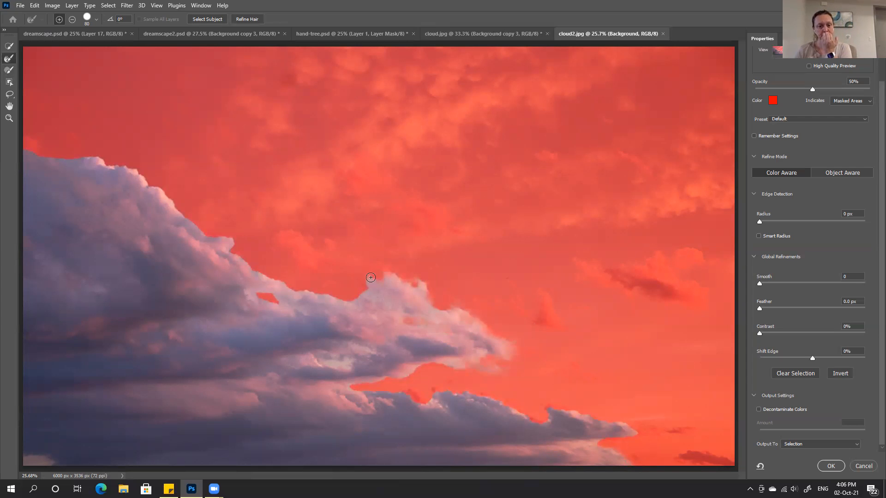
drag(367, 287, 361, 293)
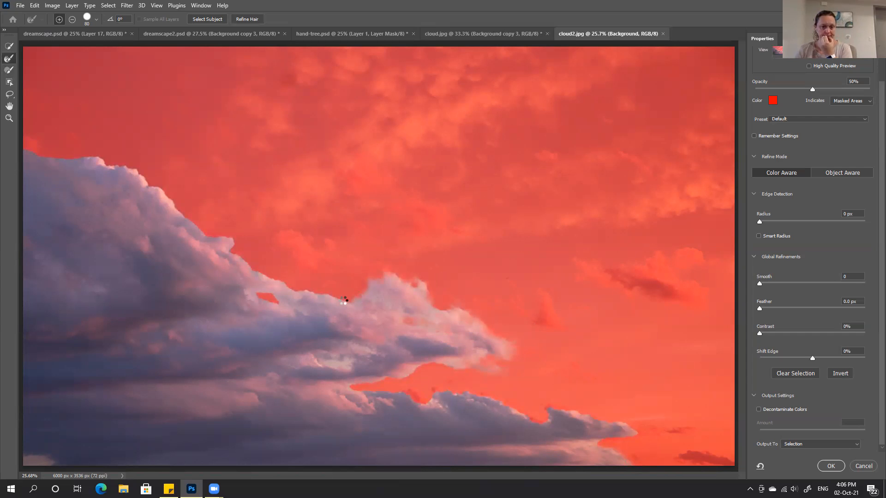
Step: Refine the selection around the gap between the middle and lower arms with the Refine Edge Brush at 150 px, reduced to 90 px
key(bracketright)
key(bracketright)
key(bracketright)
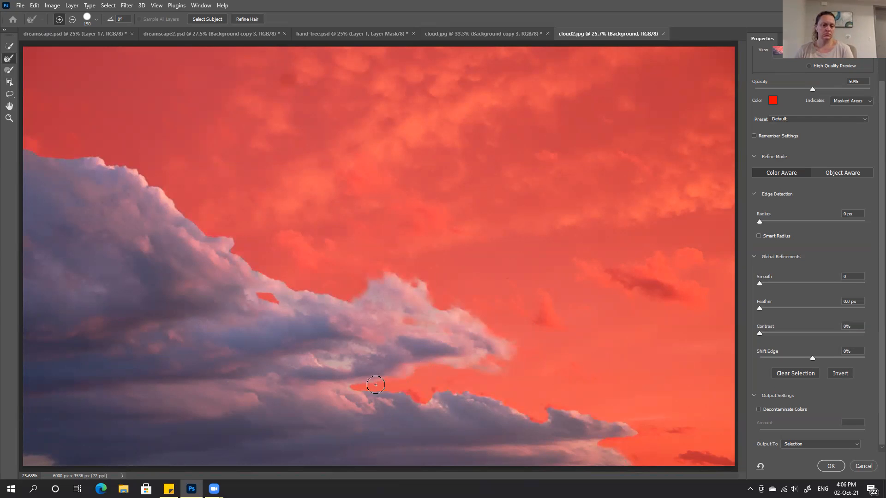
mouse_move(384, 380)
mouse_down()
mouse_move(356, 387)
mouse_move(366, 392)
mouse_up()
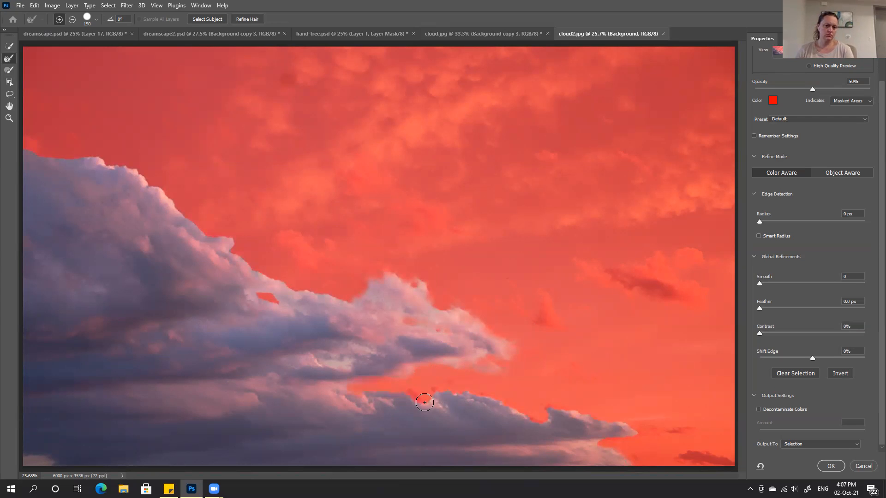
drag(419, 399, 407, 395)
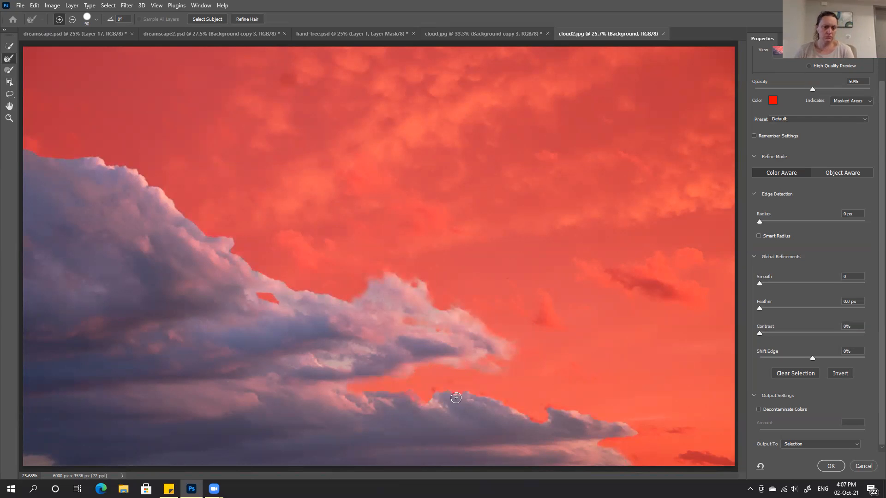
mouse_move(431, 397)
mouse_down()
mouse_move(434, 389)
mouse_move(480, 396)
mouse_up()
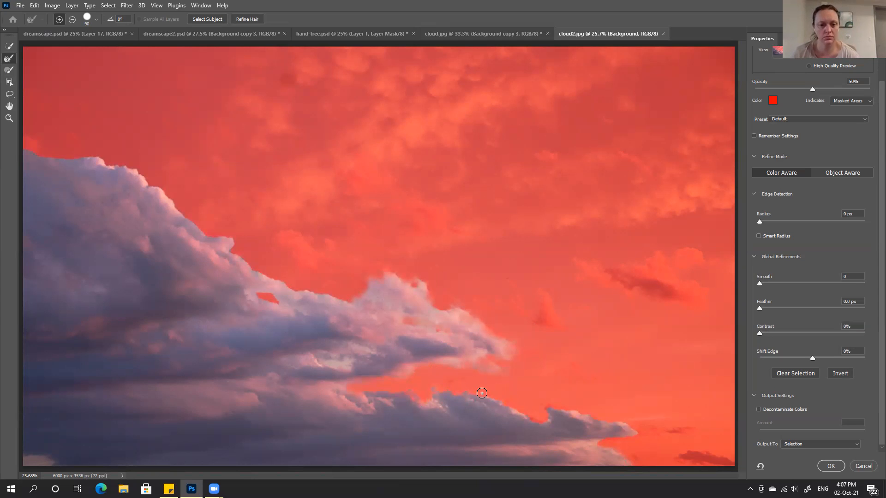
Step: Refine the lower arm's upper outline with the Refine Edge Brush at 150 to 200 px, undo the last stroke and return to 150 px
key(bracketright)
key(bracketright)
key(bracketright)
key(bracketright)
key(bracketright)
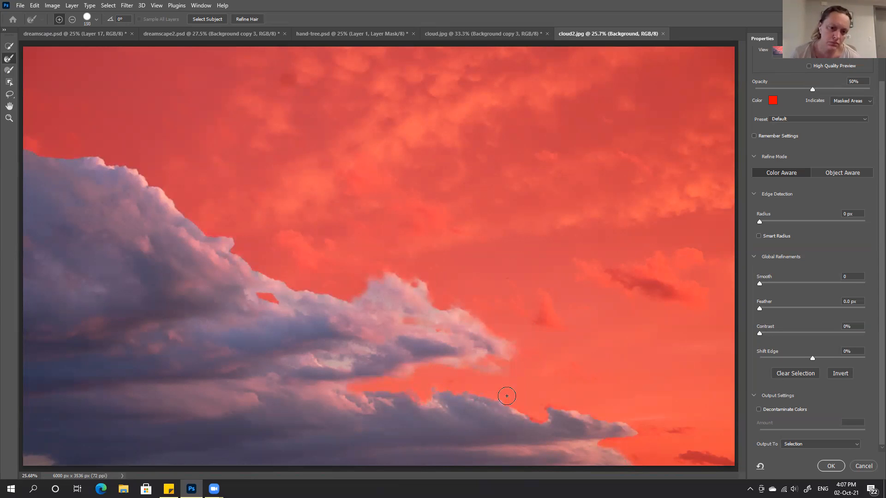
drag(504, 398, 444, 393)
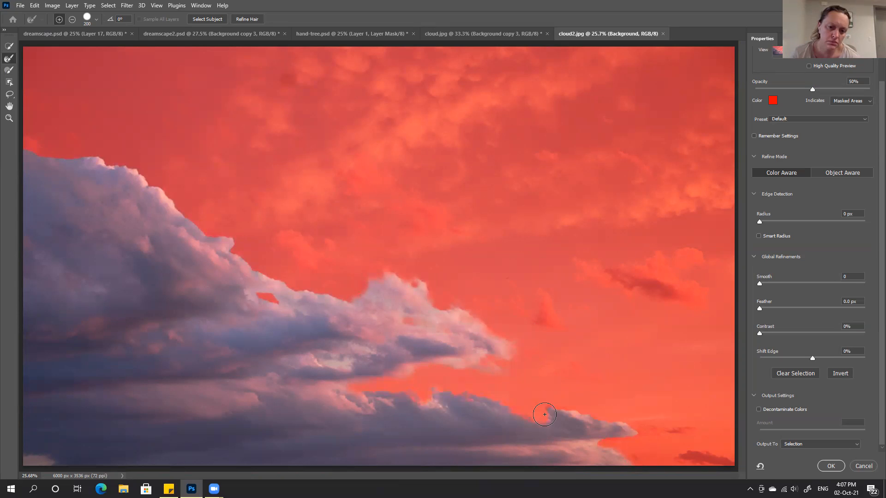
key(ctrl+z)
key(bracketleft)
key(bracketleft)
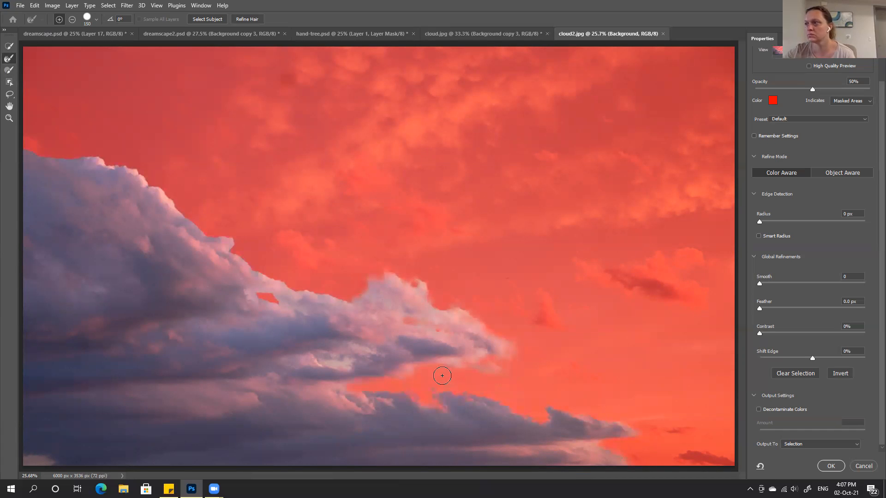
Step: Refine the large cloud's upper slope and the gaps inside the cloud body with the Refine Edge Brush at 150 px
mouse_move(368, 276)
mouse_down()
mouse_move(348, 298)
mouse_move(295, 289)
mouse_move(284, 278)
mouse_up()
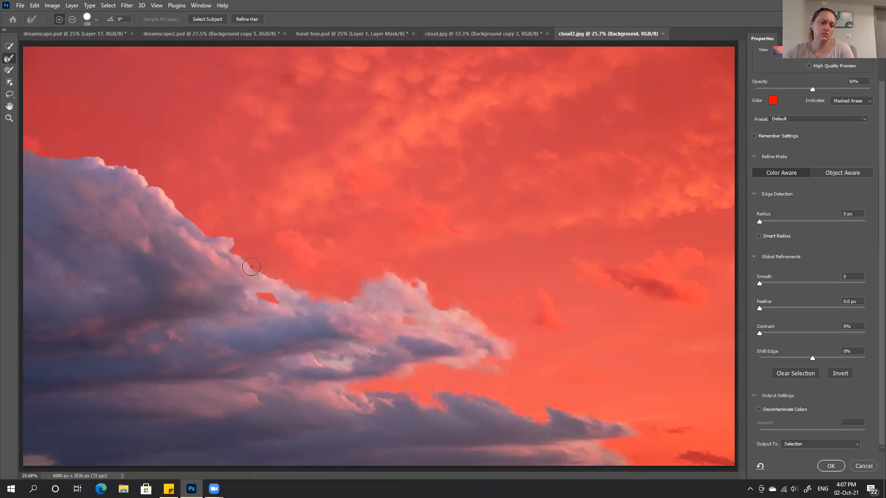
click(234, 249)
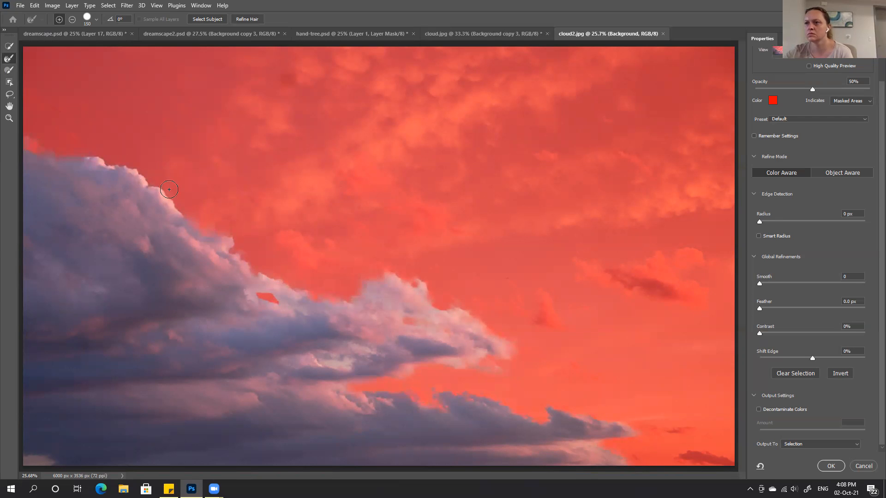
drag(260, 293, 285, 308)
drag(351, 365, 317, 358)
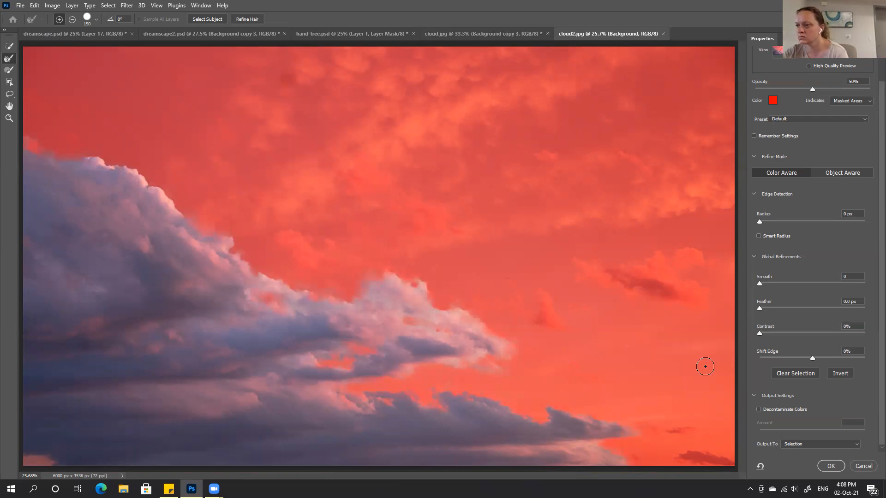
Step: Enable Decontaminate Colors at 100% and output the selection to a new layer with a layer mask
click(779, 408)
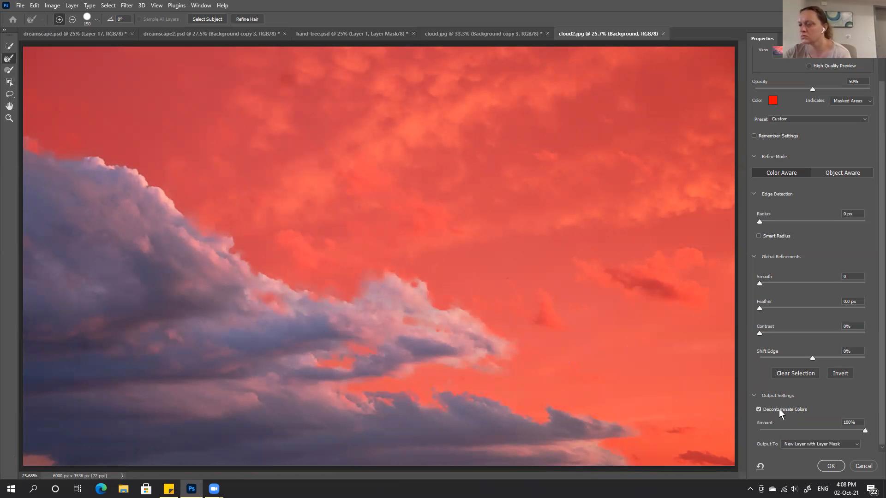
click(830, 466)
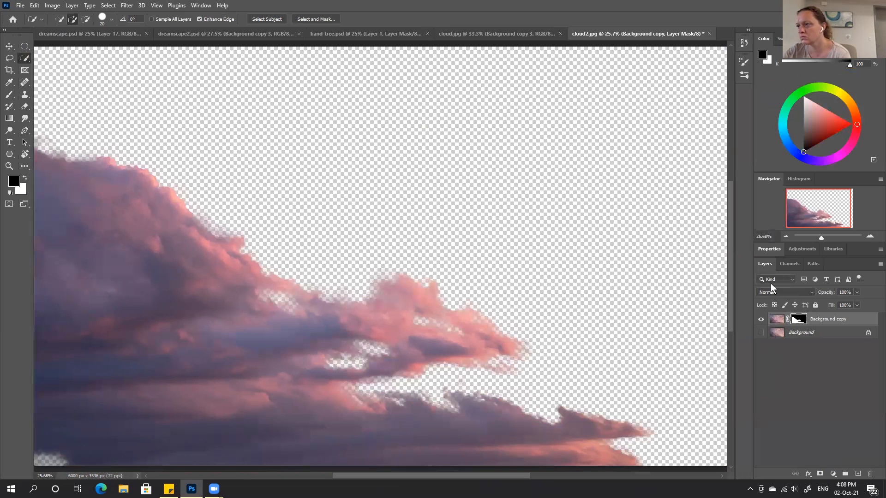
key(ctrl+0)
Step: Check the cutout against a temporary black-filled layer placed beneath it, and delete that layer
click(777, 332)
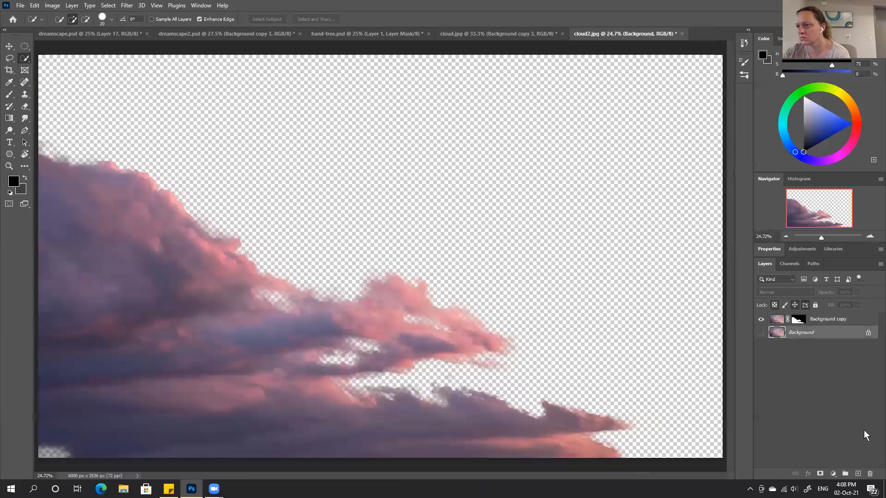
click(857, 474)
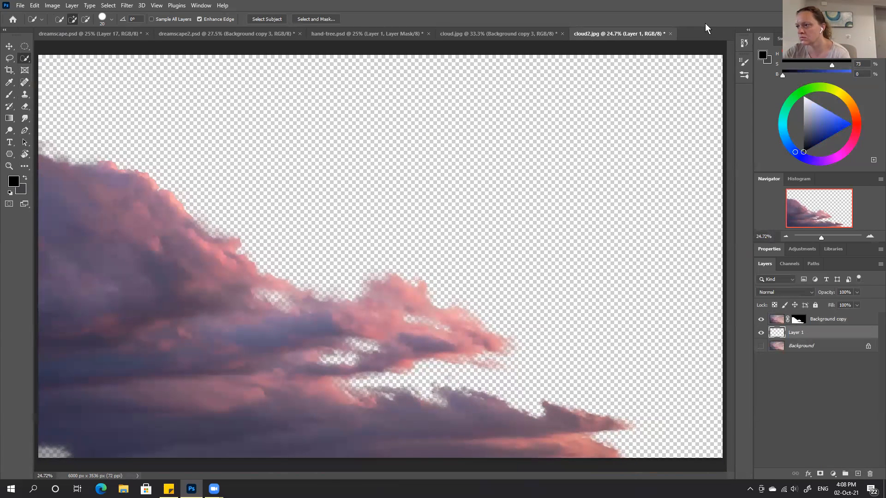
key(alt+BackSpace)
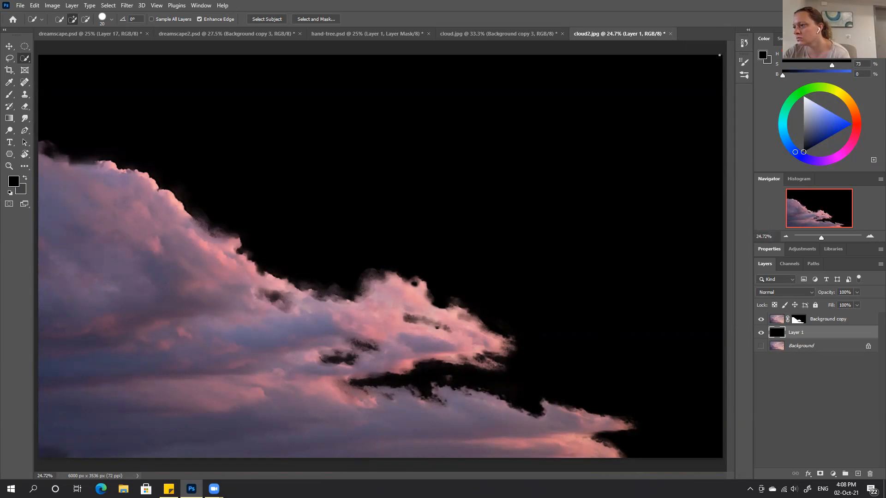
click(869, 473)
click(400, 183)
Step: Duplicate the masked cloud layer twice and apply the layer masks of both copies
drag(858, 324, 858, 473)
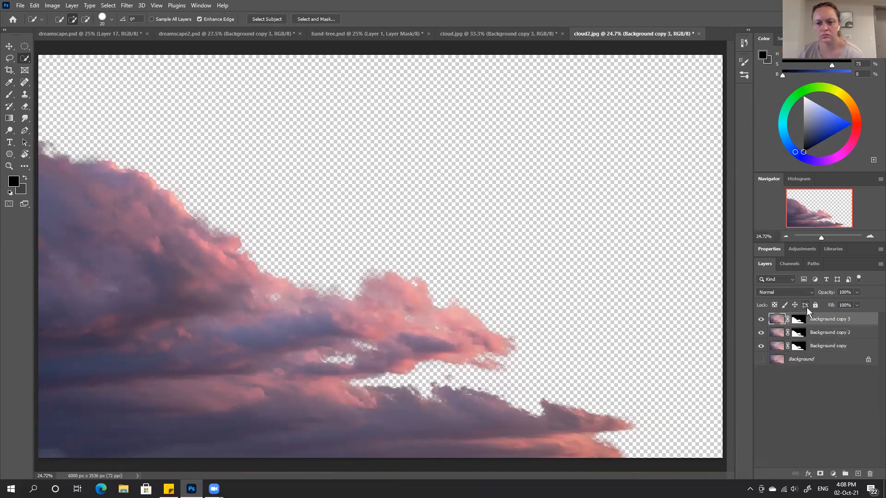
right_click(799, 333)
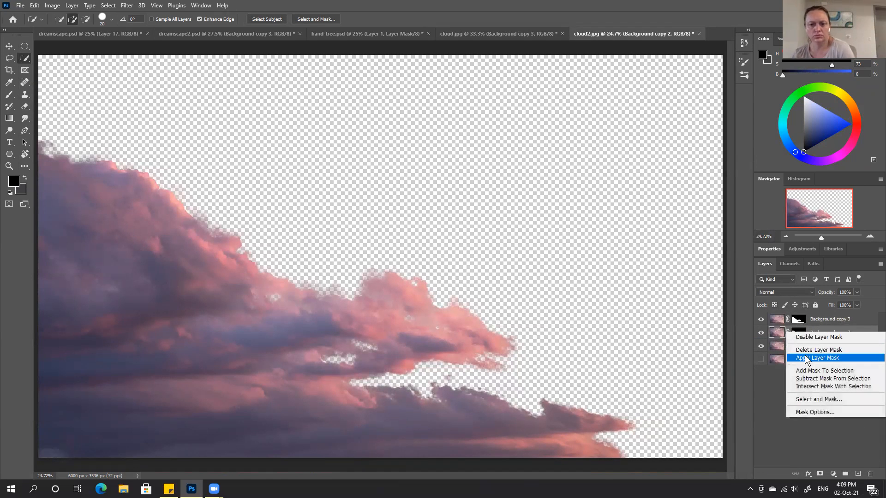
click(808, 358)
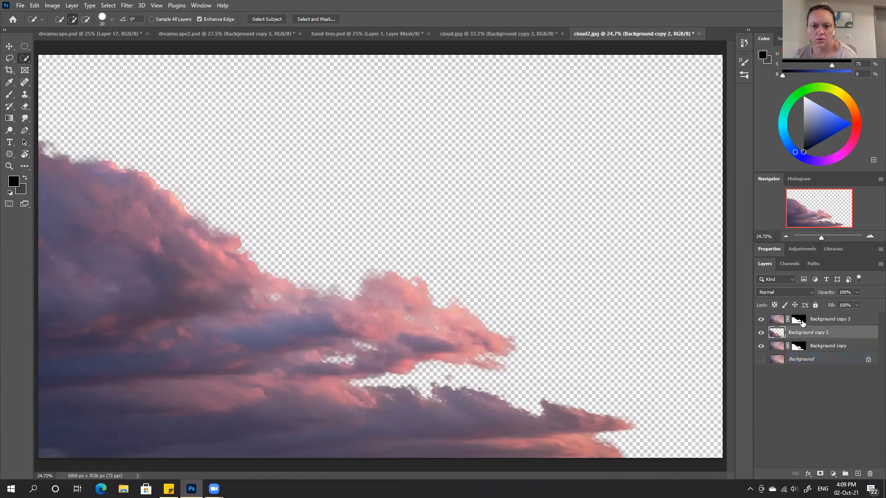
right_click(801, 325)
click(811, 351)
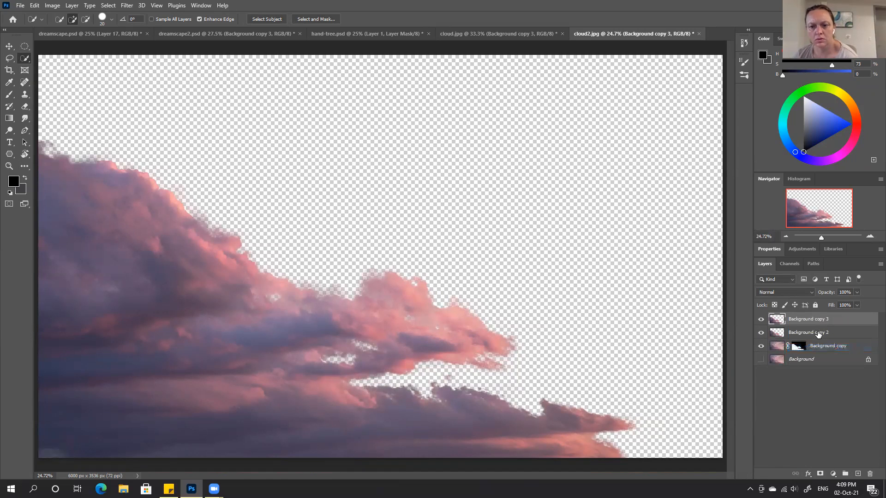
Step: Merge the layers Background copy 2 and Background copy 3 into one layer
shift+click(814, 332)
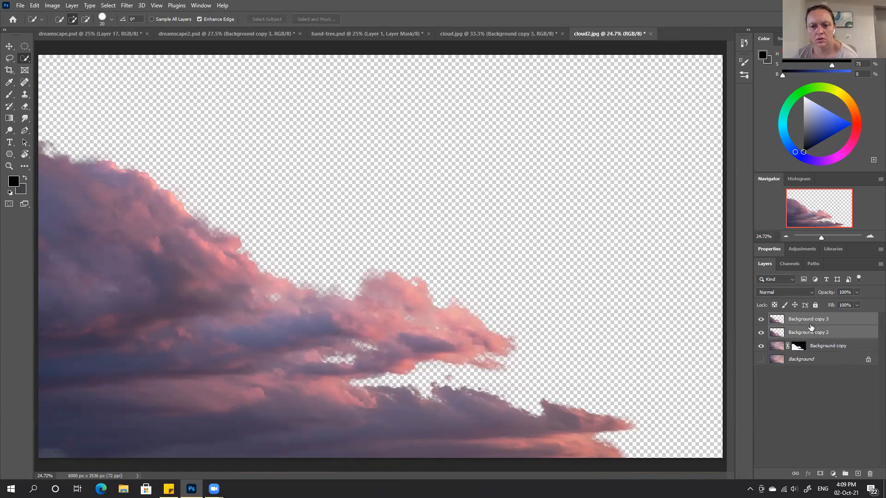
right_click(811, 326)
click(743, 361)
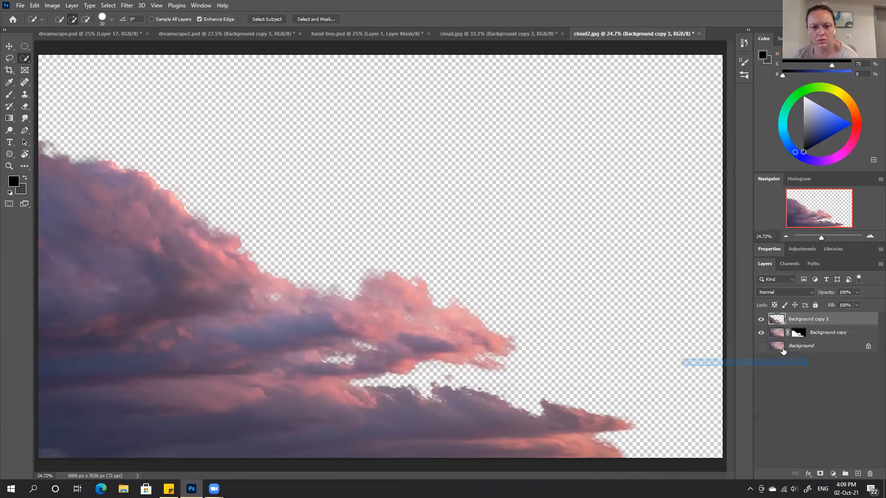
Step: Move the merged cloud layer into dreamscape2.psd and position it over the landscape
key(v)
drag(369, 256, 263, 63)
drag(403, 254, 476, 310)
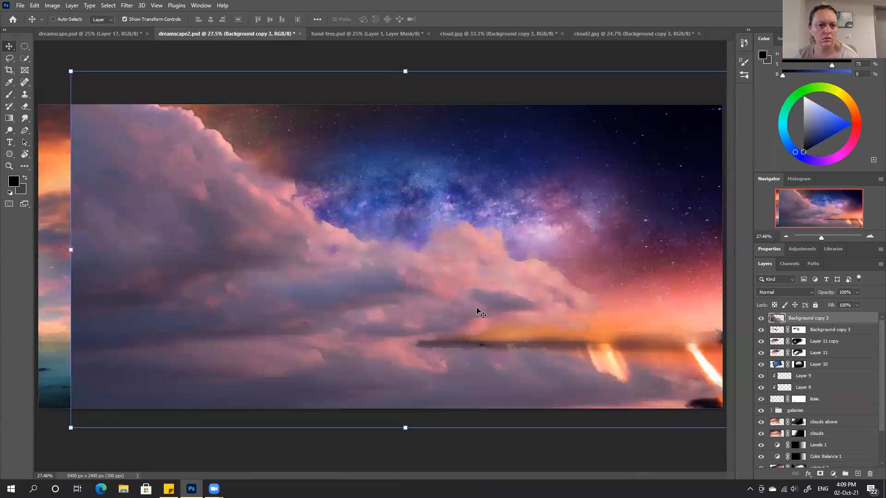
drag(384, 311, 370, 259)
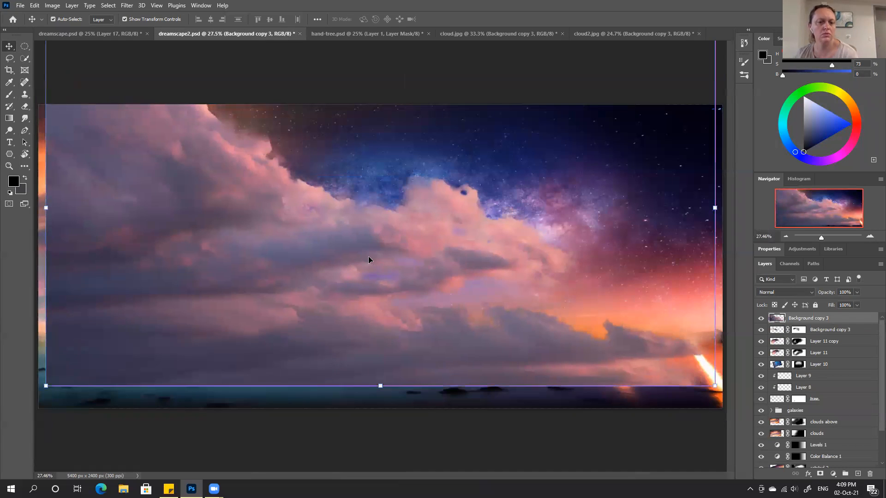
Step: Scale the cloud layer down to 49.56% and place it in the sky beside the tree
key(ctrl+minus)
key(ctrl+minus)
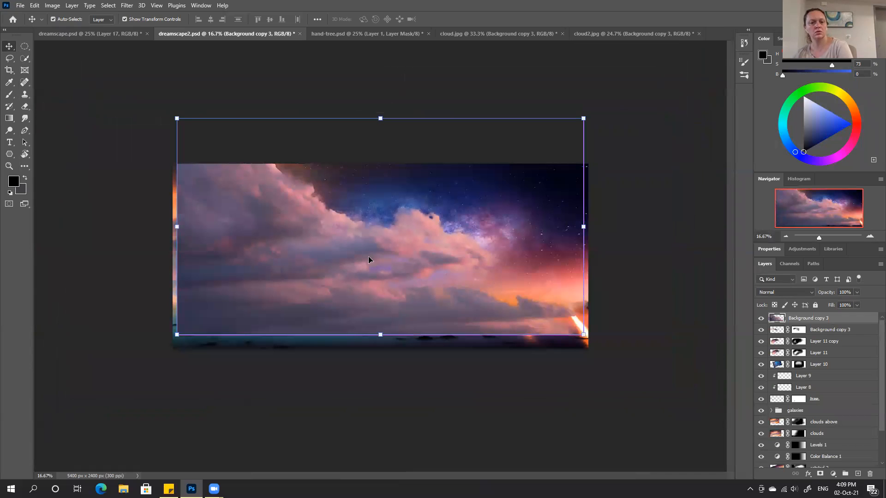
drag(380, 334, 371, 255)
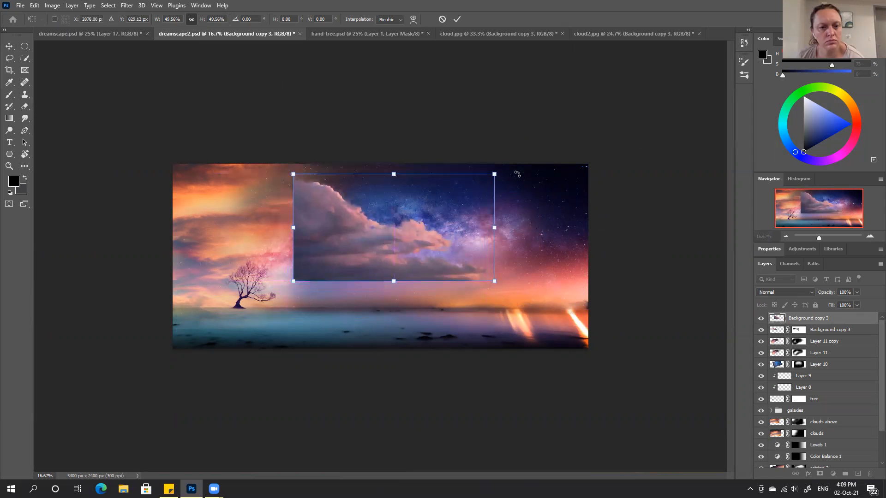
Step: Rotate the cloud layer by 6.62° and position it in the sky above the horizon, beside the tree
drag(503, 165, 531, 162)
mouse_move(343, 259)
mouse_down()
mouse_move(381, 275)
mouse_move(341, 262)
mouse_up()
scroll(368, 235, up, 3)
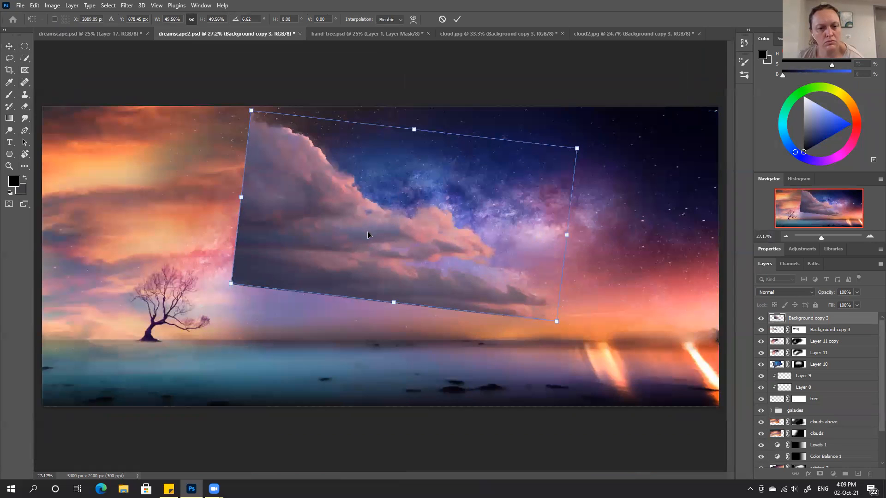
mouse_move(297, 209)
mouse_down()
mouse_move(340, 261)
mouse_move(296, 214)
mouse_up()
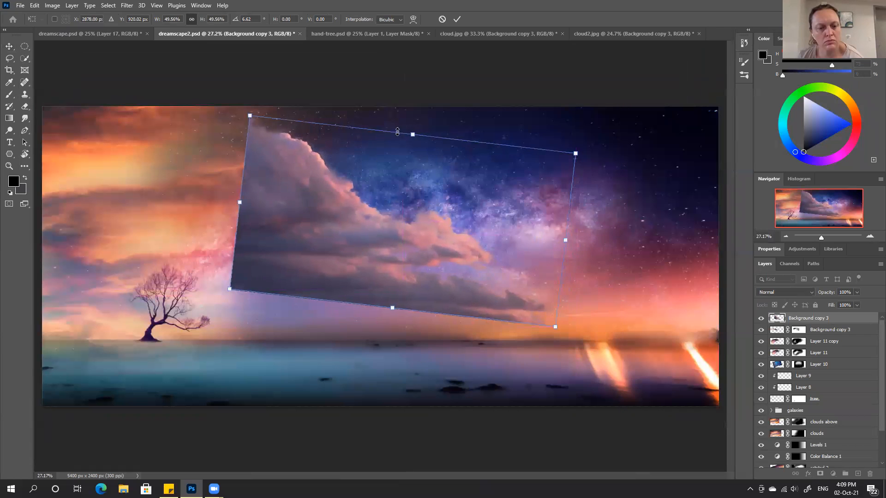
click(456, 21)
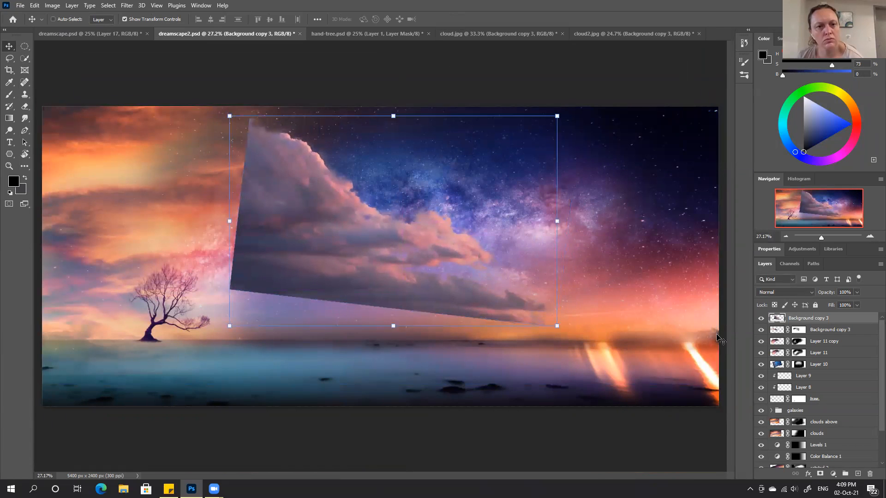
Step: Preview other blend modes such as Darken and Color Dodge on the cloud layer, keeping it at Normal
click(766, 292)
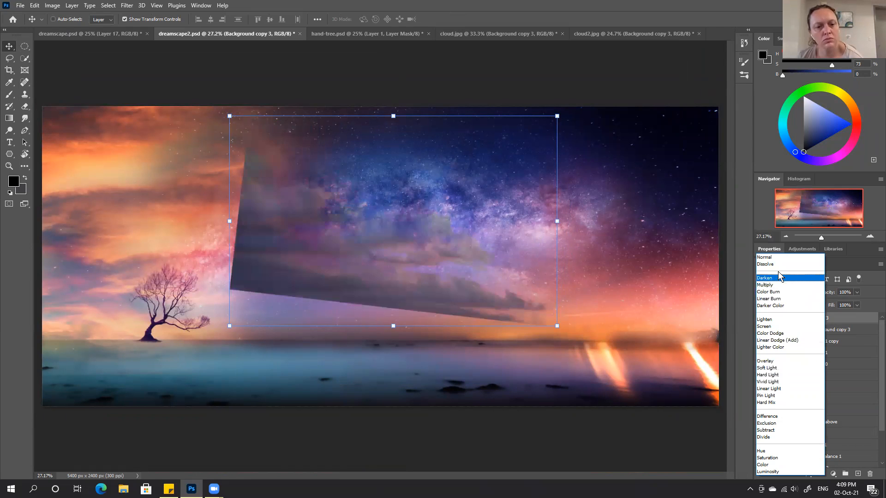
click(773, 258)
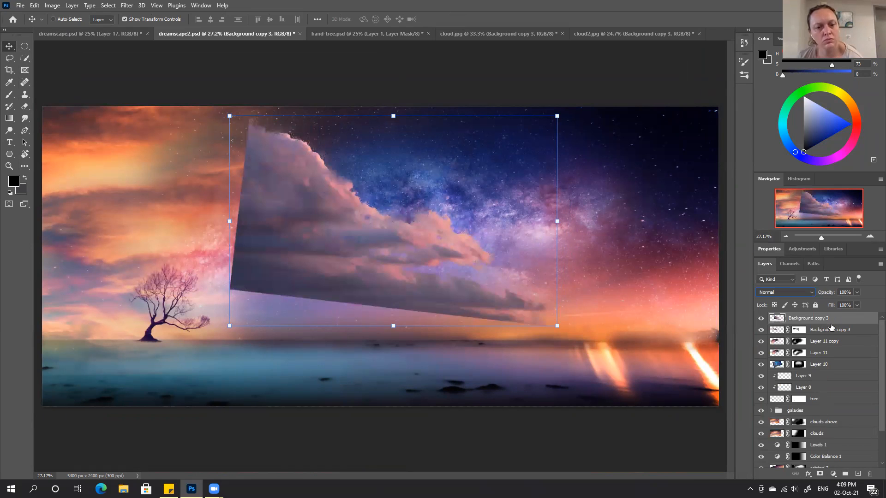
click(794, 292)
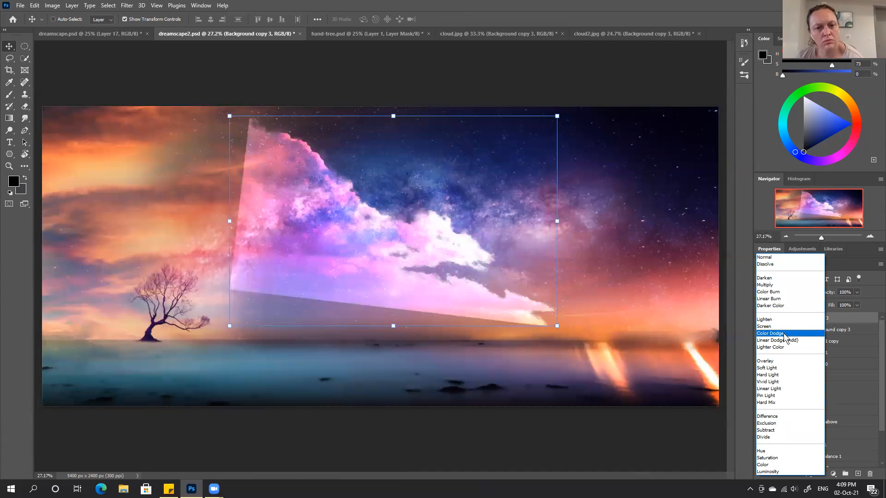
click(776, 258)
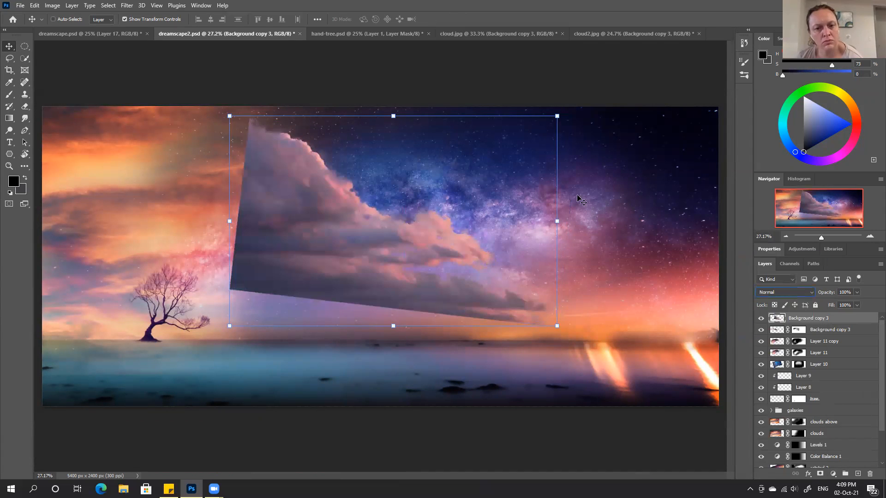
Step: Examine the layer stack of dreamscape.psd, including the contents of Group 2, and return to dreamscape2.psd
click(112, 35)
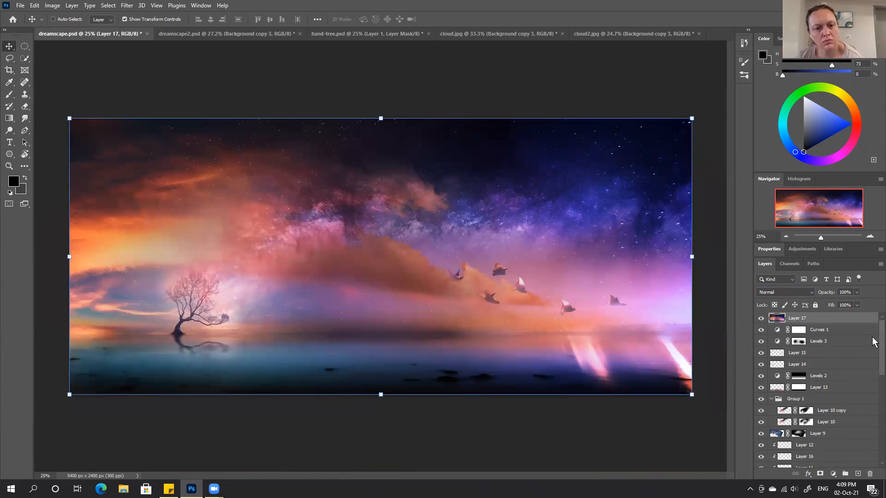
scroll(872, 342, down, 3)
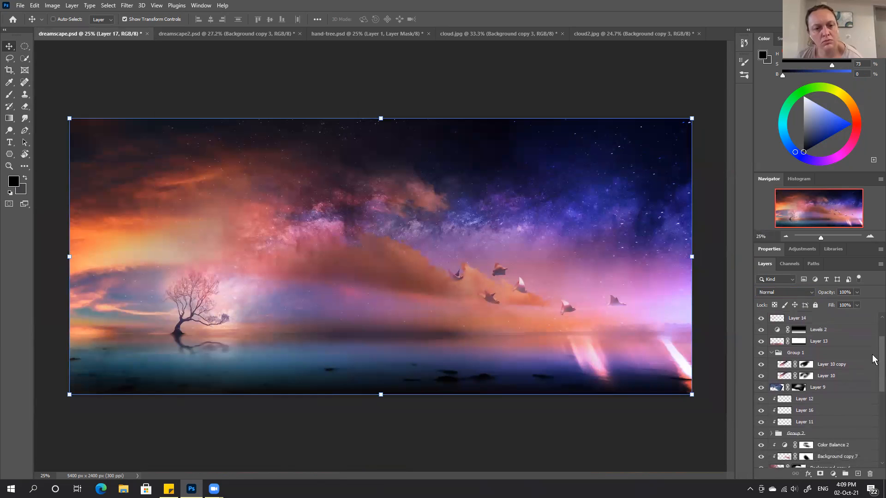
click(771, 425)
scroll(872, 369, down, 4)
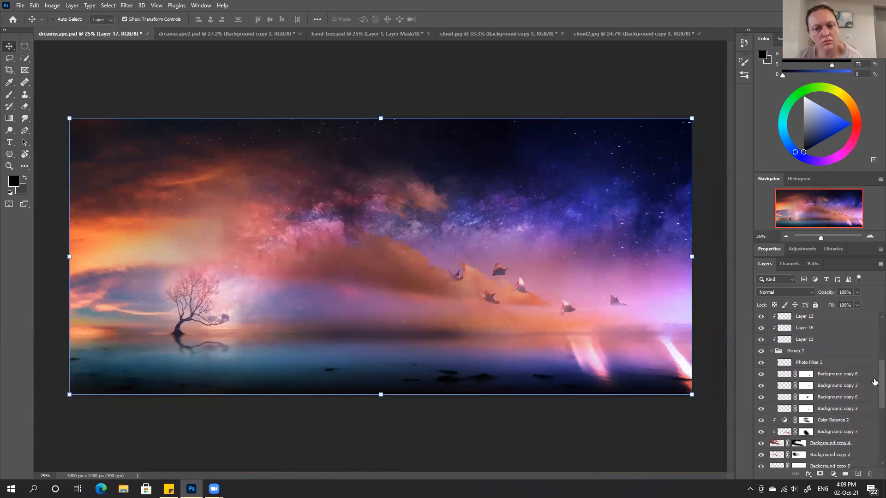
scroll(872, 393, down, 2)
scroll(872, 393, up, 1)
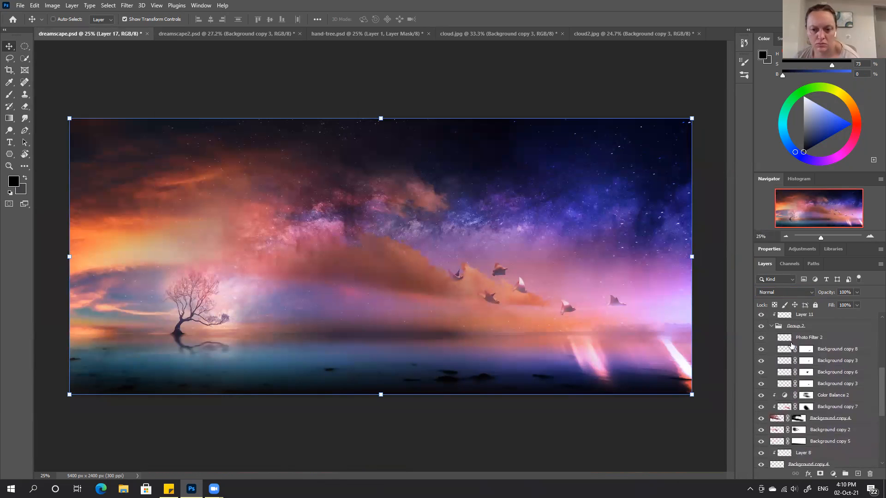
click(770, 327)
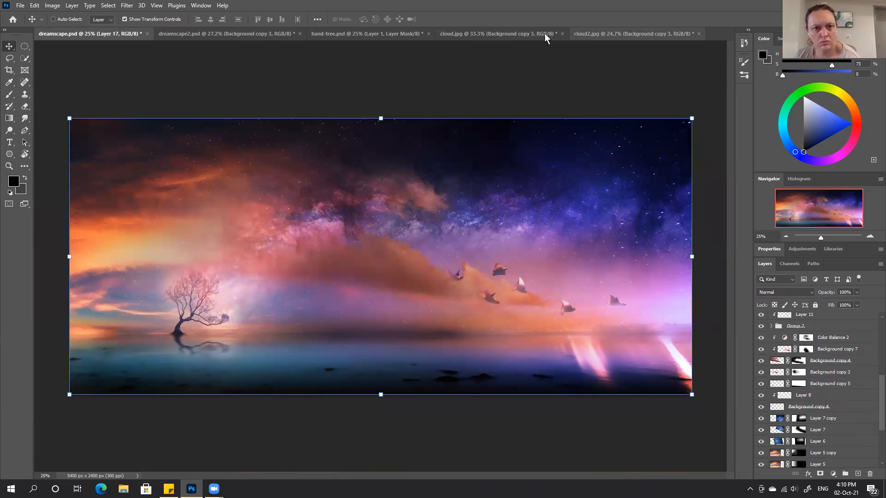
click(255, 35)
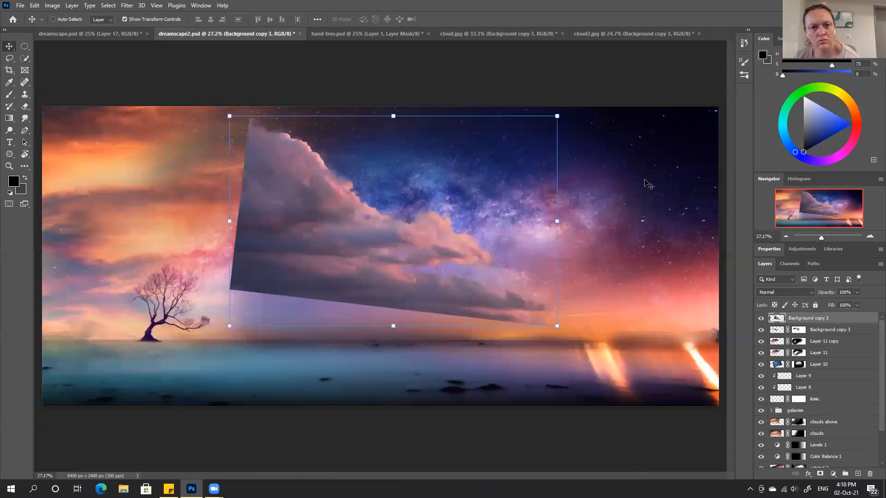
Step: Move both Background copy 3 layers below Layer 10 in the stack and shift the large cloud slightly upward
shift+click(828, 331)
drag(828, 330, 821, 370)
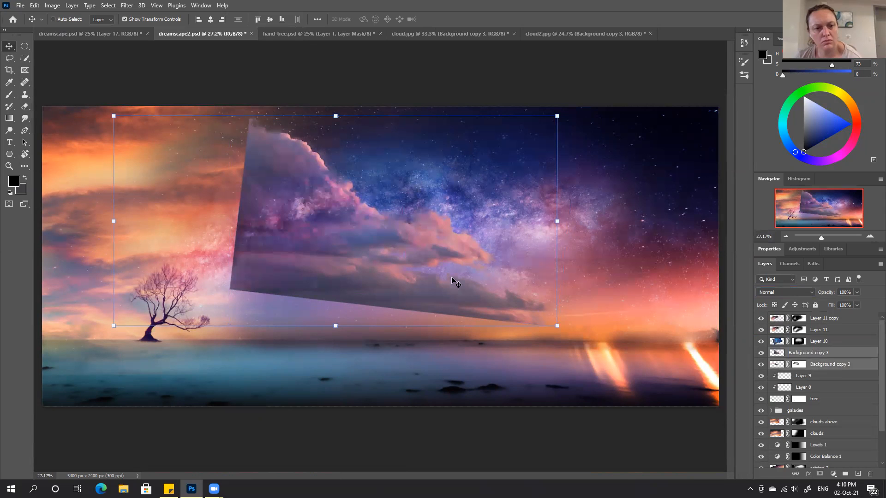
click(813, 357)
drag(361, 280, 360, 266)
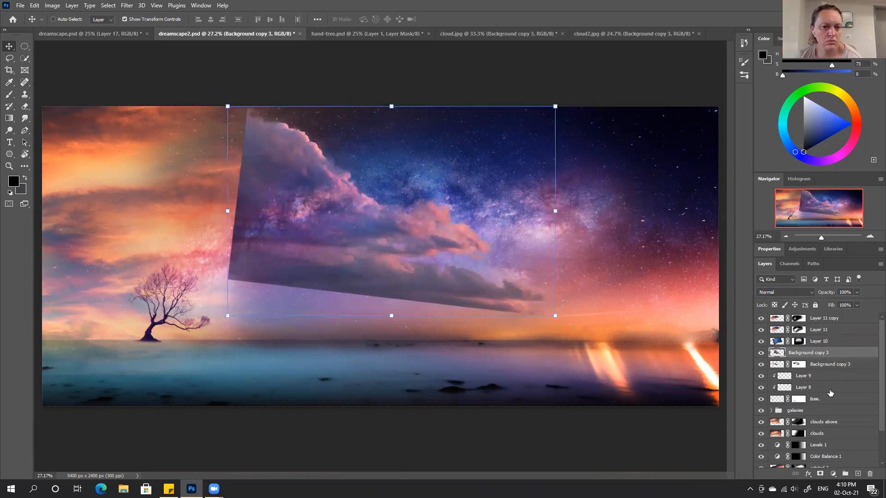
Step: Add a layer mask to the large cloud and paint out its straight left edge with a large soft black brush
click(821, 474)
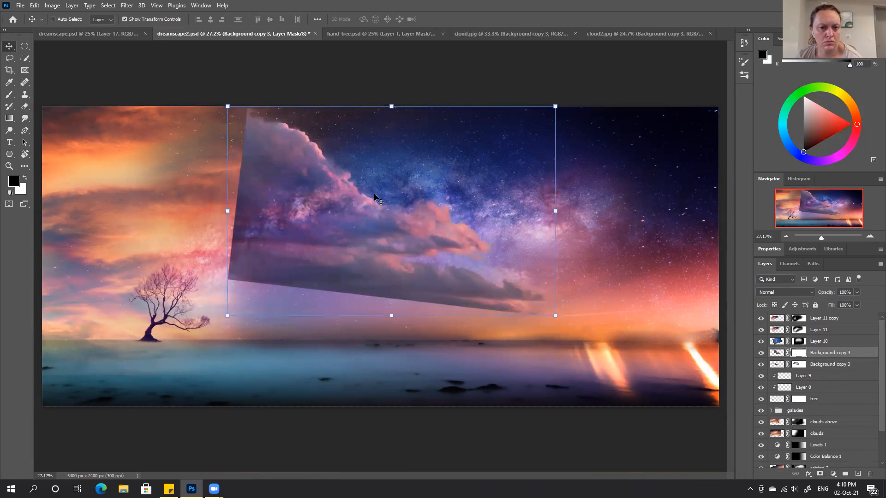
key(b)
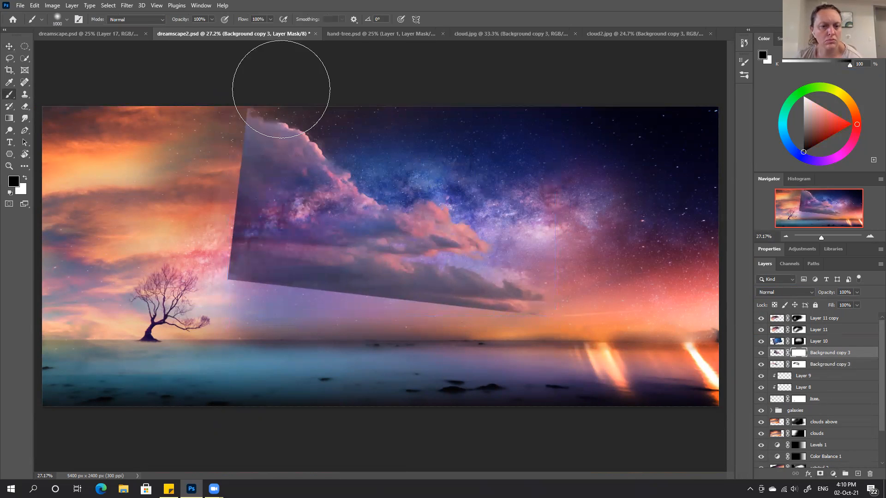
mouse_move(298, 109)
mouse_down()
mouse_move(249, 137)
mouse_move(325, 128)
mouse_move(238, 131)
mouse_move(279, 121)
mouse_move(222, 151)
mouse_move(245, 122)
mouse_move(215, 196)
mouse_move(236, 121)
mouse_move(211, 220)
mouse_move(205, 291)
mouse_move(295, 330)
mouse_up()
key(bracketleft)
key(bracketleft)
key(bracketleft)
key(bracketleft)
mouse_move(230, 238)
mouse_down()
mouse_move(220, 296)
mouse_move(223, 274)
mouse_move(284, 299)
mouse_move(203, 275)
mouse_move(208, 214)
mouse_move(254, 297)
mouse_up()
Step: Fade the straight lower edge of the large cloud on its mask with a 500 px soft black brush
key(bracketleft)
key(bracketleft)
key(bracketleft)
key(bracketleft)
key(bracketleft)
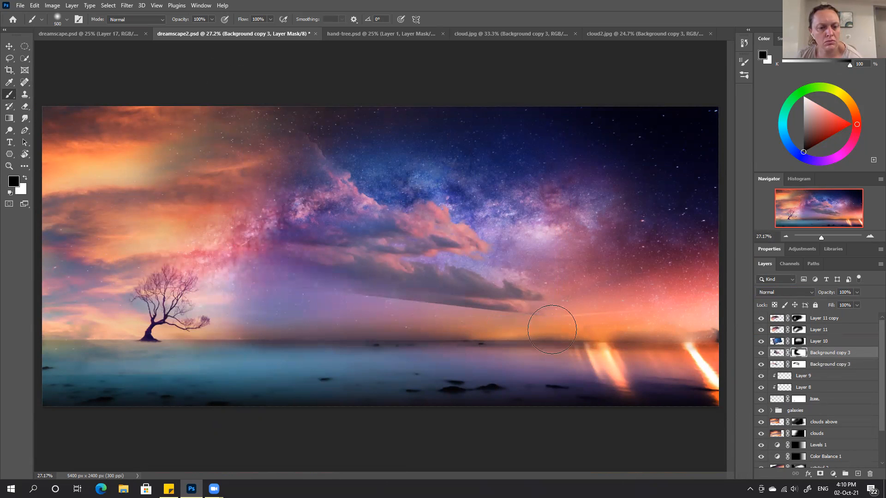
mouse_move(506, 317)
mouse_down()
mouse_move(429, 306)
mouse_move(541, 320)
mouse_move(367, 296)
mouse_up()
key(bracketright)
key(bracketright)
key(bracketright)
key(bracketright)
key(bracketright)
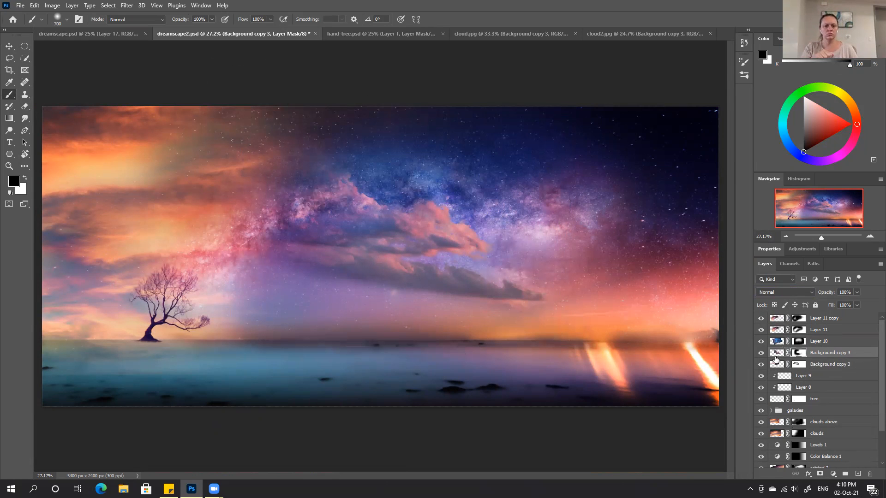
Step: Compare the sky with and without each of the two Background copy 3 cloud layers
click(761, 353)
click(761, 353)
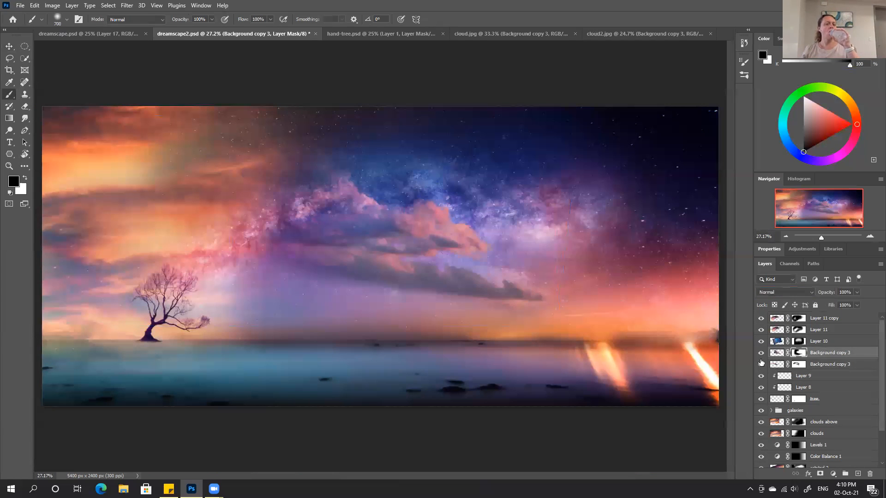
click(761, 365)
click(761, 364)
Step: Warp the large cloud, bowing its lower edge downward, stretching its lower right corner outward and lifting its left side
click(777, 355)
key(ctrl+t)
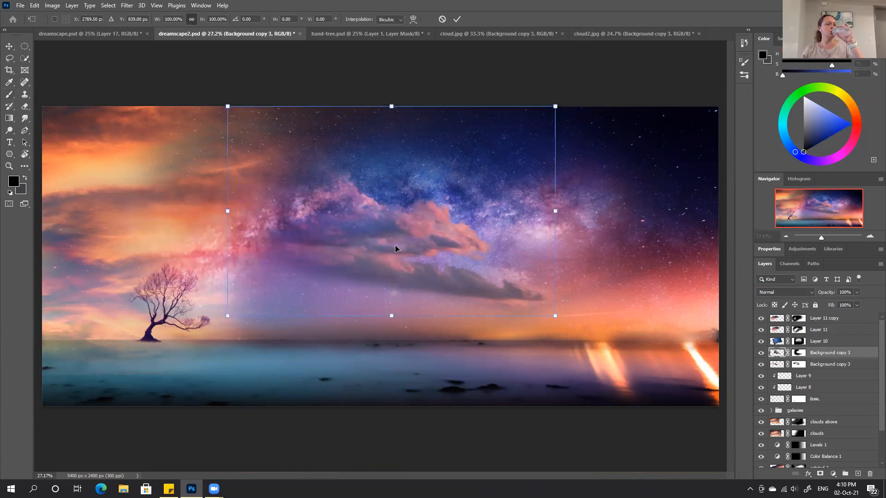
right_click(392, 249)
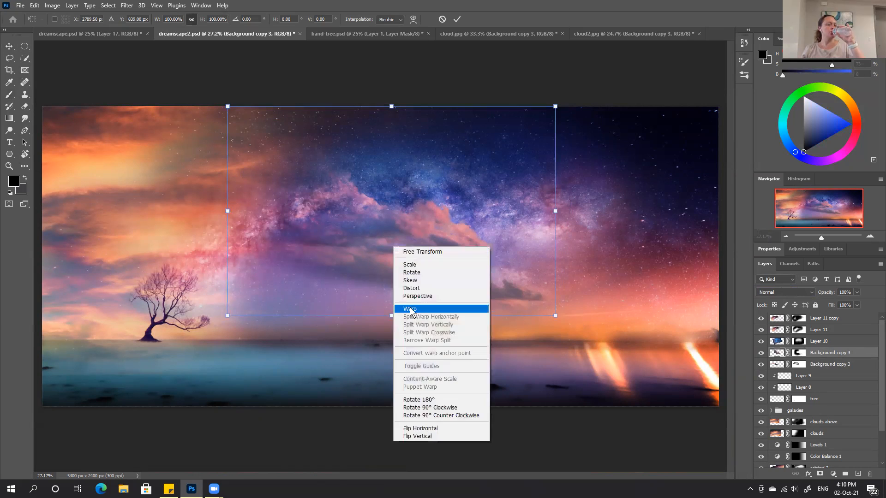
click(412, 312)
drag(393, 289, 393, 293)
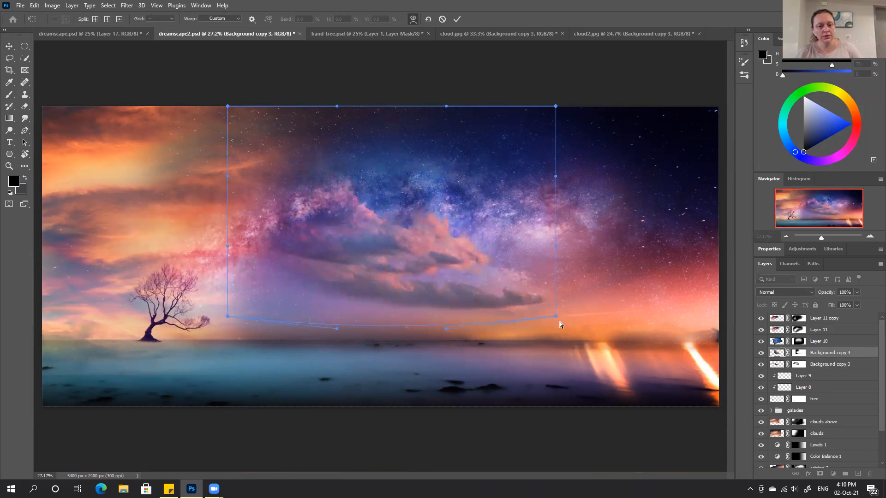
drag(556, 316, 570, 319)
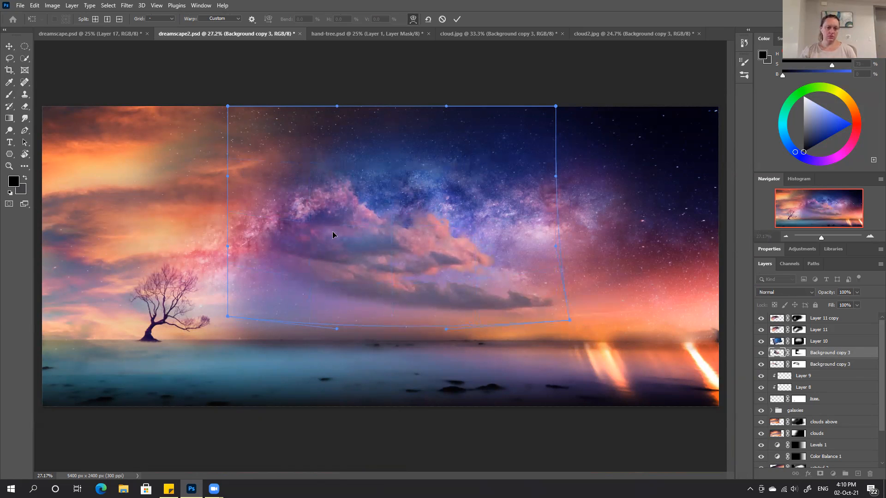
drag(298, 261, 303, 226)
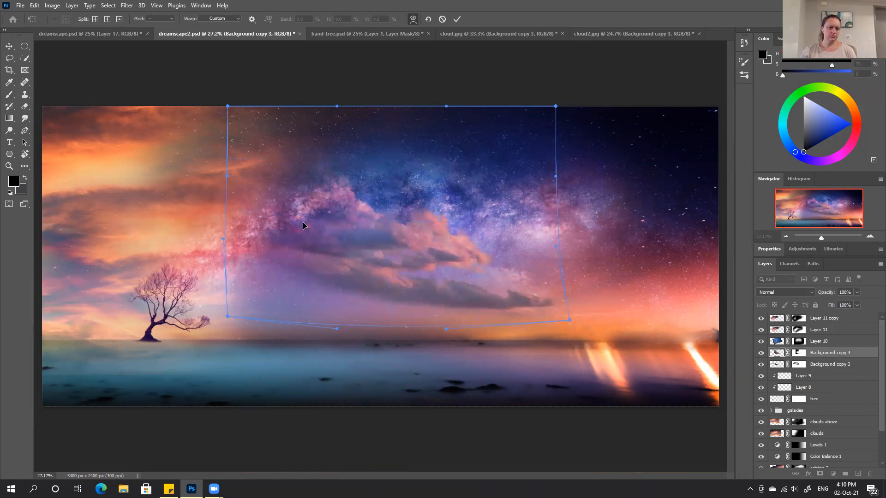
drag(329, 257, 335, 247)
drag(430, 293, 429, 301)
click(456, 19)
Step: Paint black on the large cloud's layer mask to hide its upper billows
key(b)
click(798, 353)
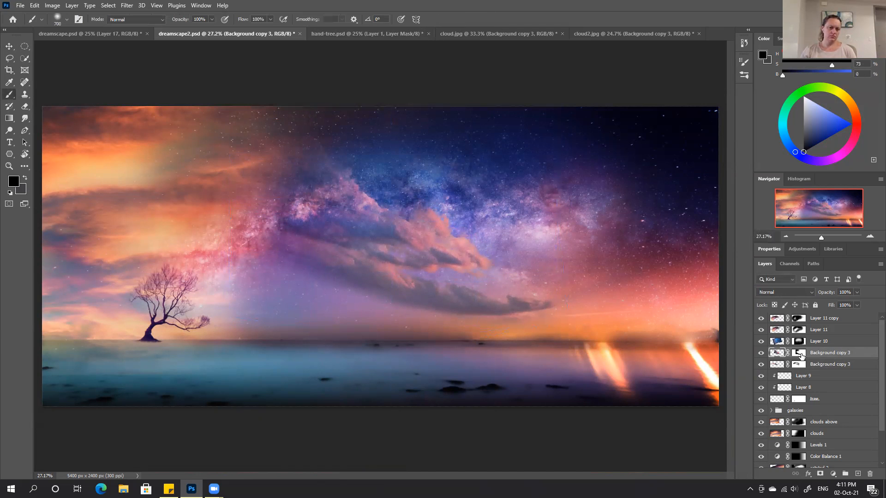
mouse_move(510, 233)
mouse_down()
mouse_move(436, 233)
mouse_move(385, 192)
mouse_move(340, 178)
mouse_move(320, 145)
mouse_move(354, 174)
mouse_up()
Step: Restore part of the cloud's middle band with white on the mask and trim its upper edge with a 500 px black brush
key(x)
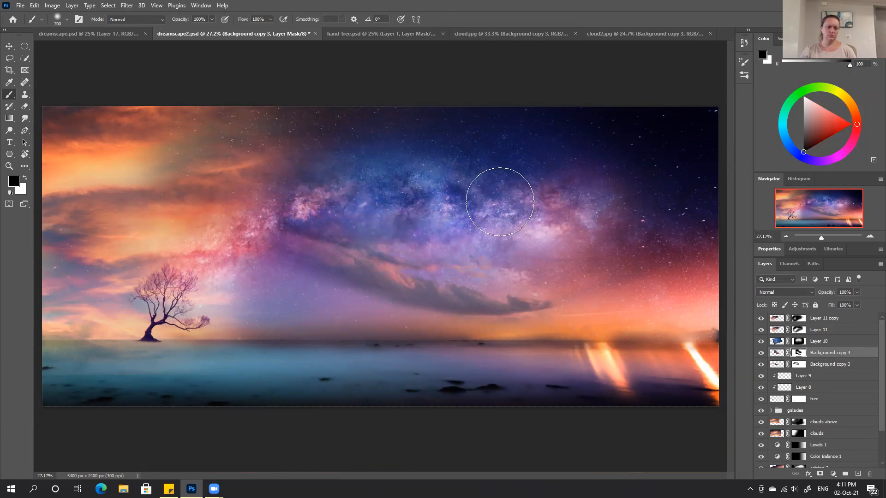
mouse_move(424, 235)
mouse_down()
mouse_move(378, 248)
mouse_move(457, 276)
mouse_move(396, 243)
mouse_up()
key(bracketleft)
key(bracketright)
key(bracketright)
key(bracketright)
key(x)
key(bracketleft)
key(bracketleft)
key(bracketleft)
key(bracketleft)
key(bracketleft)
mouse_move(471, 225)
mouse_down()
mouse_move(495, 226)
mouse_move(418, 214)
mouse_up()
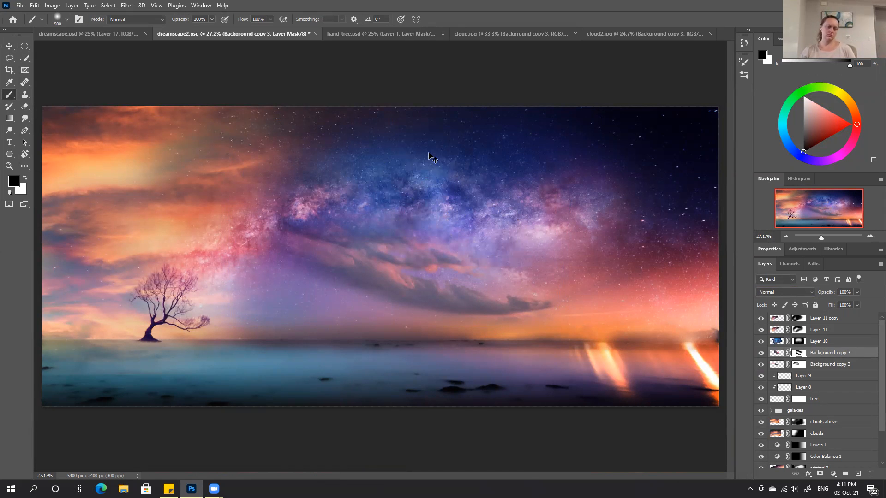
Step: Paint white on the mask to bring back the dark upper left part of the cloud
key(ctrl+plus)
key(ctrl+plus)
key(ctrl+plus)
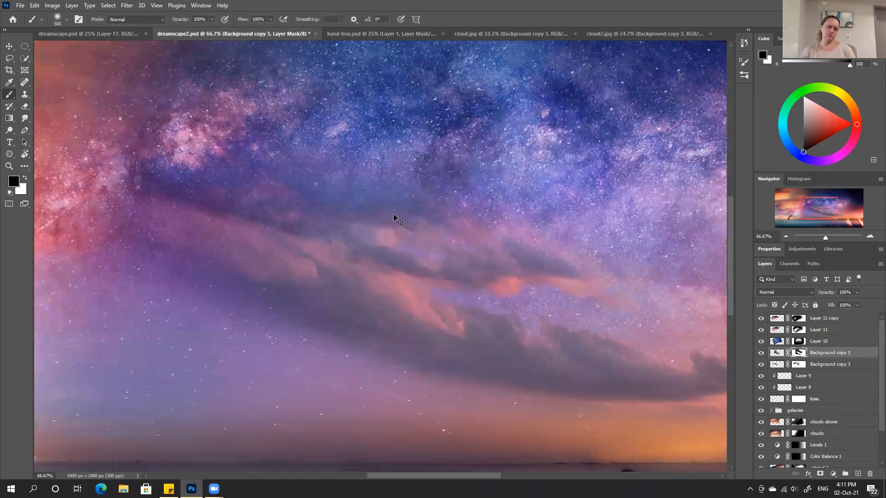
key(x)
drag(430, 228, 239, 173)
key(x)
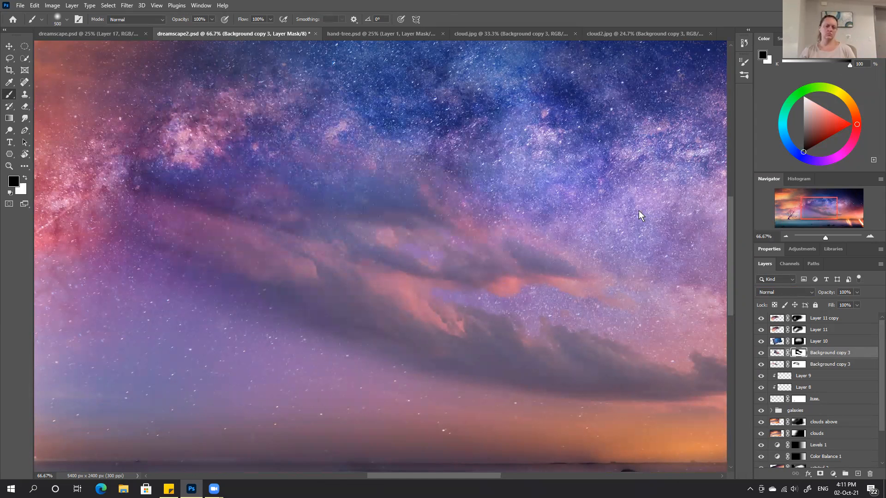
Step: Trim the pink wisps at the upper cloud band's right end with a 175 px mask brush and compare the layer on and off
key(bracketleft)
key(bracketleft)
key(bracketleft)
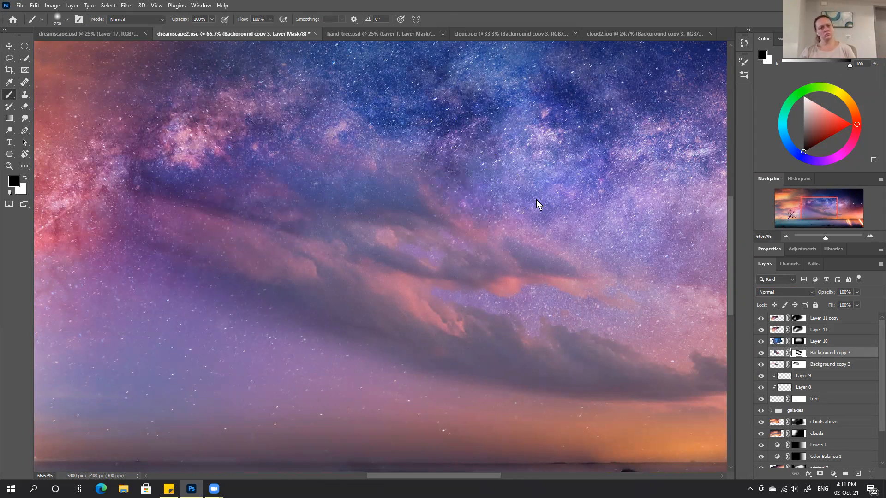
key(bracketleft)
key(bracketleft)
key(bracketleft)
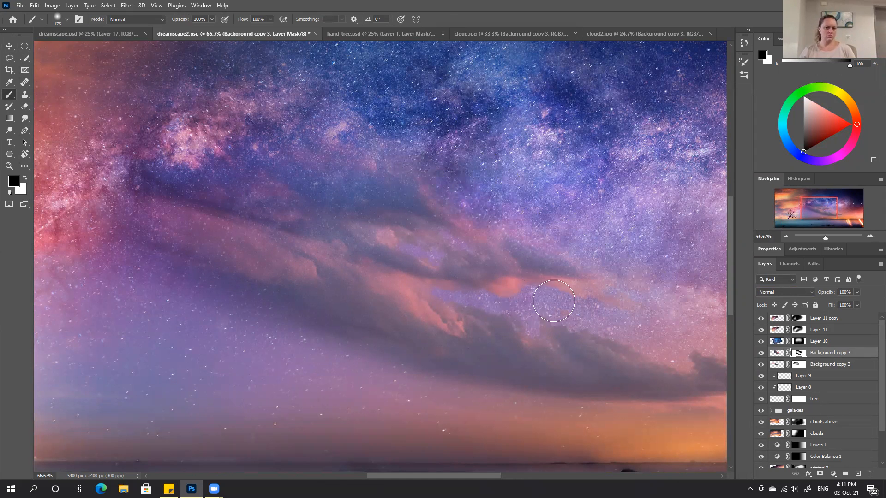
key(x)
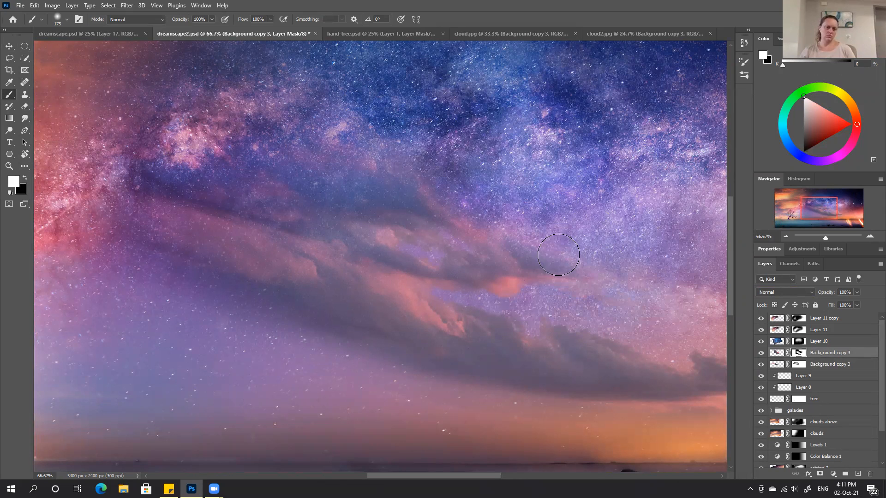
key(x)
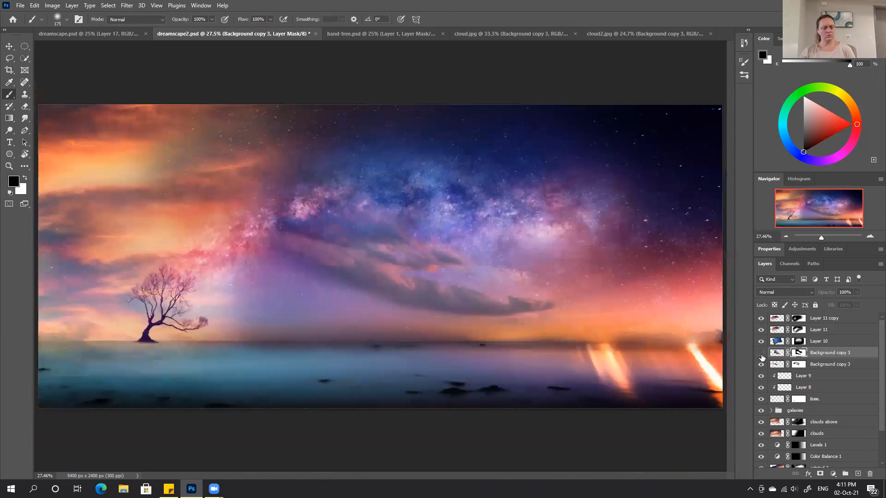
click(761, 353)
click(761, 353)
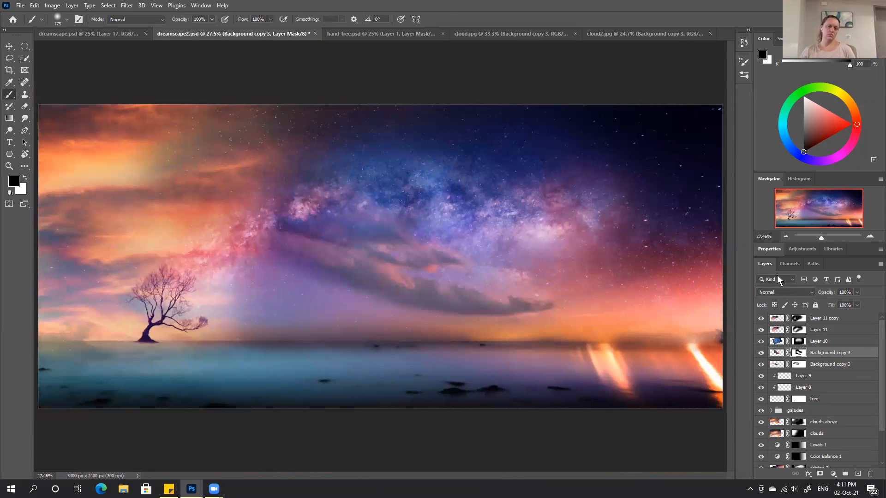
Step: Shift the masked cloud slightly left and warp it so its lower bands bend upward into the milky way
click(777, 353)
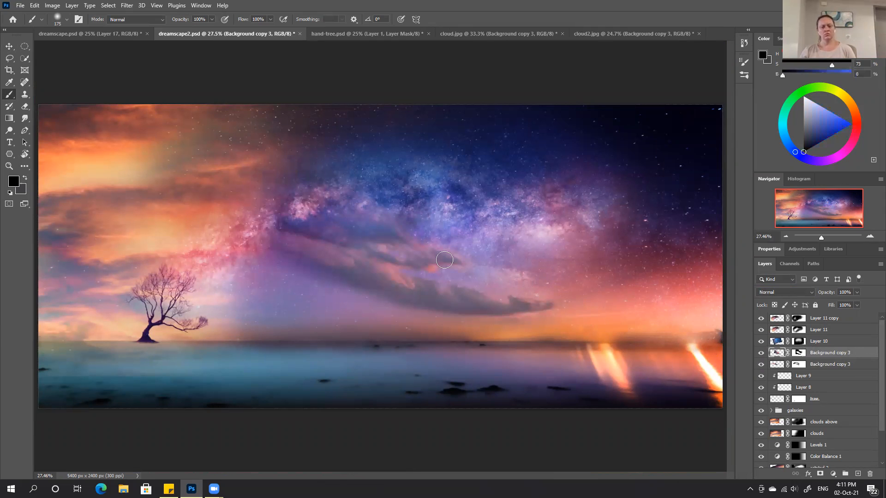
key(v)
drag(351, 251, 340, 250)
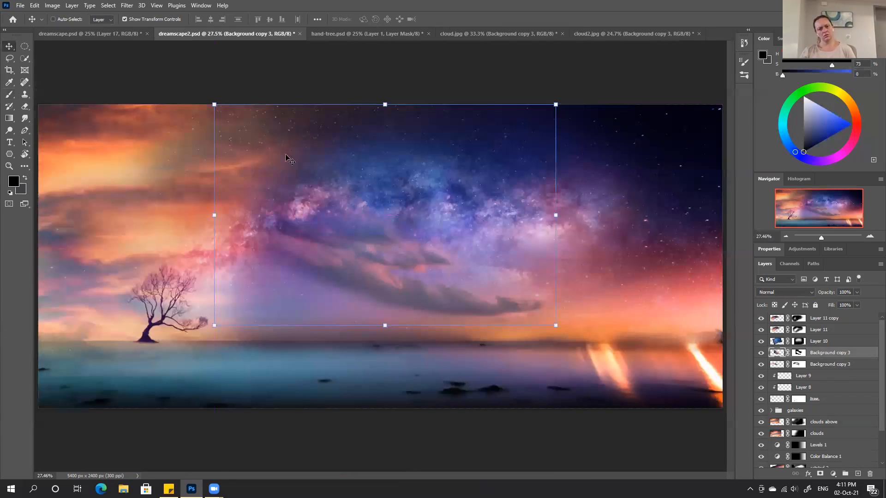
key(ctrl+t)
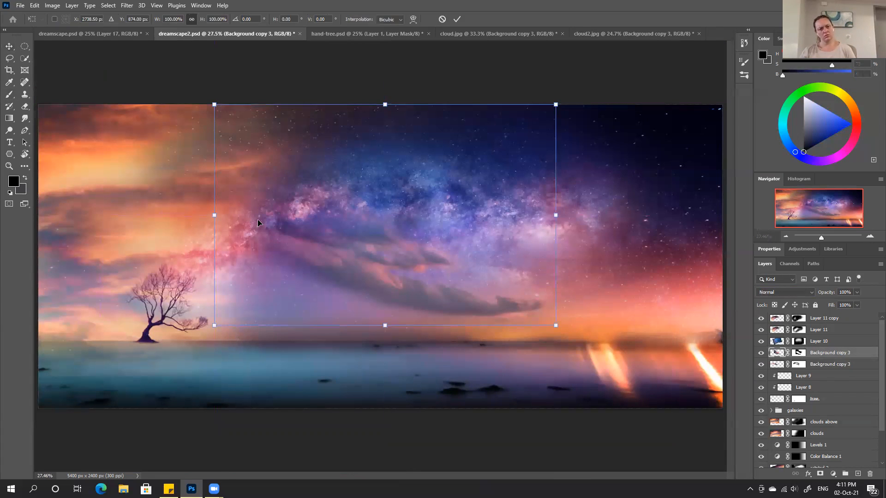
right_click(258, 220)
click(275, 283)
mouse_move(285, 237)
mouse_down()
mouse_move(273, 225)
mouse_move(281, 229)
mouse_up()
drag(440, 283, 445, 239)
click(457, 19)
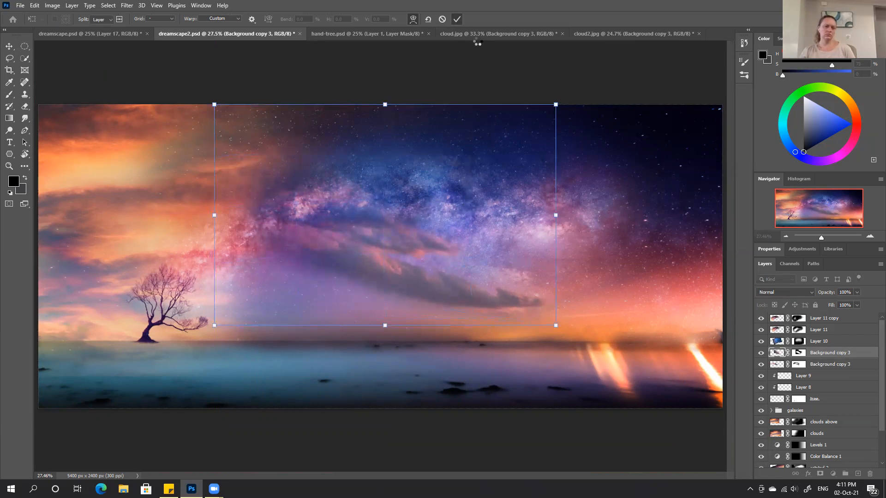
Step: Set the cloud's Color Balance midtones to +23 red, -17 magenta and -13 yellow, comparing with the preview off and on
click(52, 6)
mouse_move(70, 34)
click(174, 89)
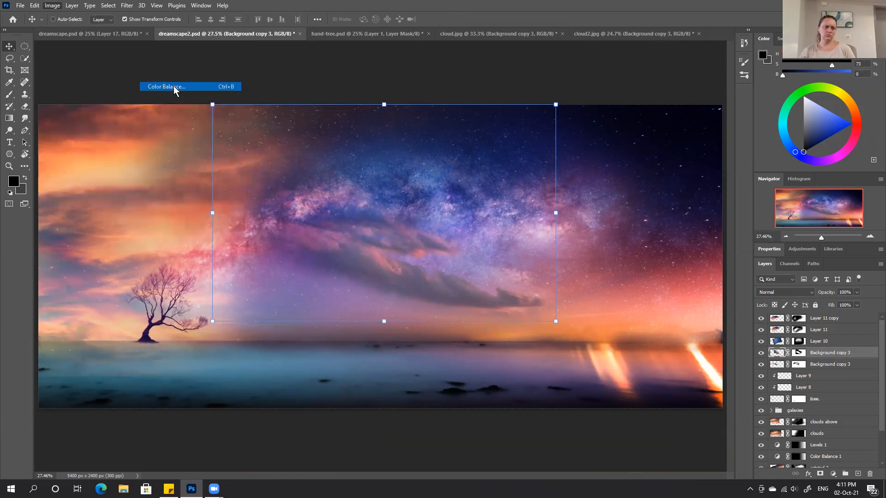
click(607, 116)
click(577, 135)
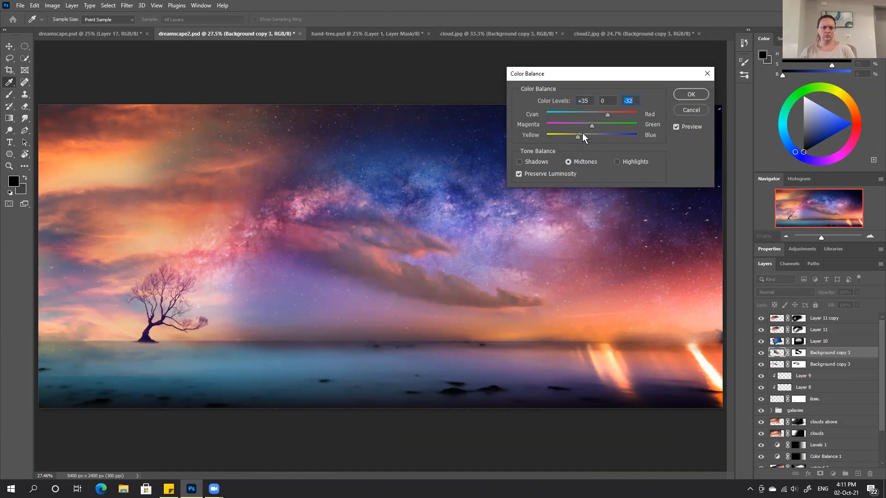
click(587, 125)
click(582, 136)
click(613, 115)
click(689, 128)
click(605, 114)
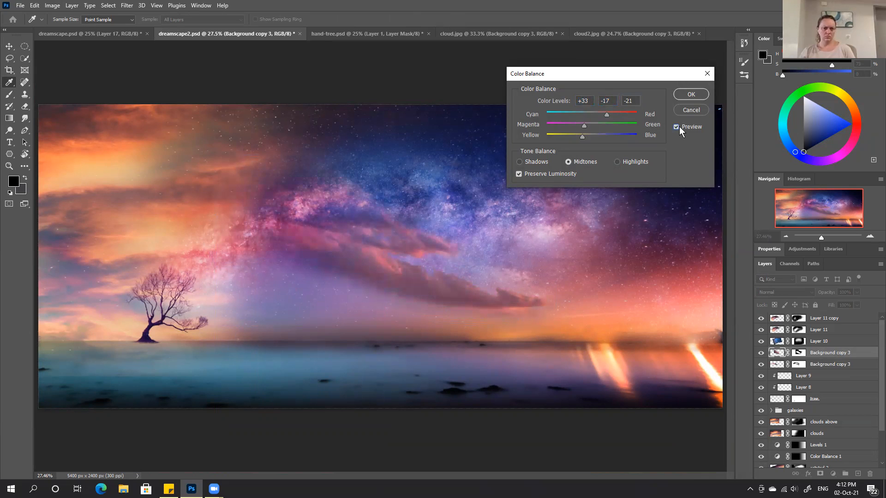
click(601, 114)
click(586, 136)
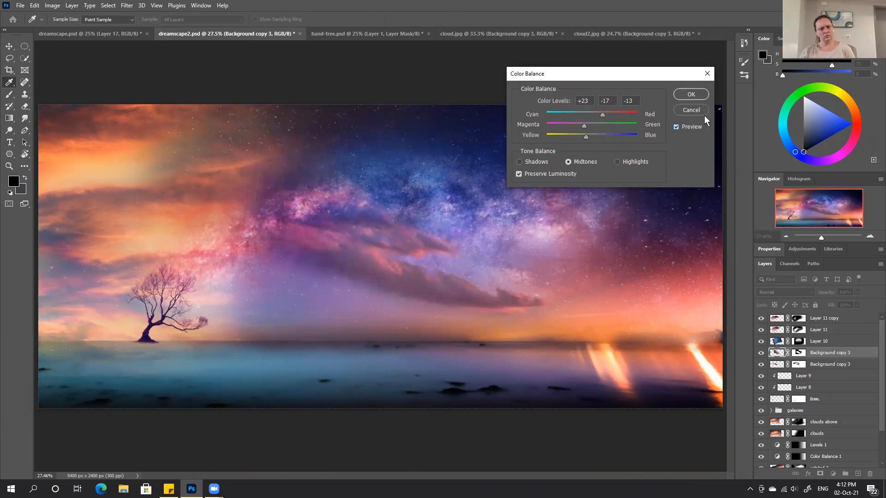
Step: Set the Color Balance shadows to -3, -11 and -32, check the preview and apply the correction to the cloud
click(543, 163)
click(598, 112)
click(580, 124)
click(577, 135)
click(587, 124)
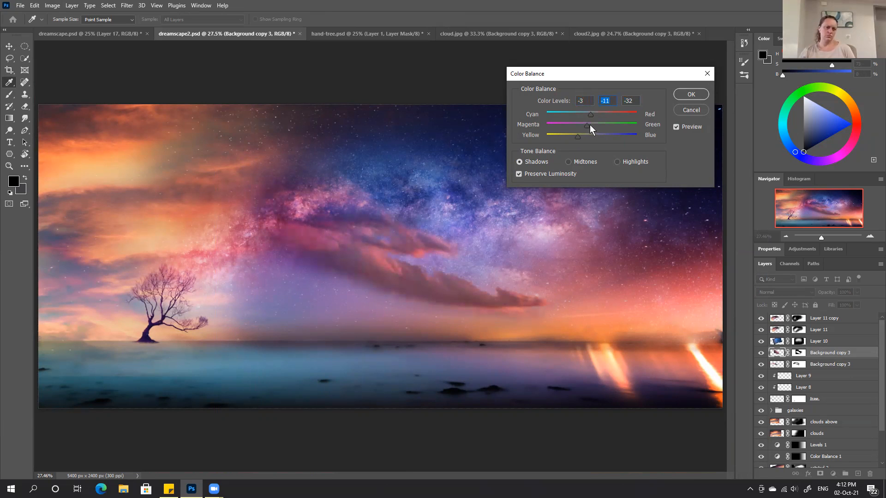
click(681, 127)
click(681, 128)
click(691, 95)
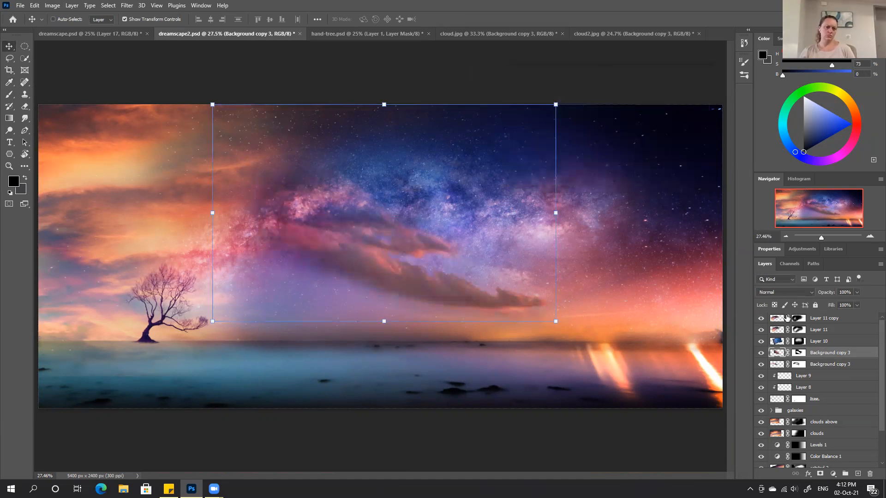
Step: Keep the cloud layer at 100% opacity and fade its lower edge on the mask with a large black brush at 25% opacity
drag(834, 294, 831, 298)
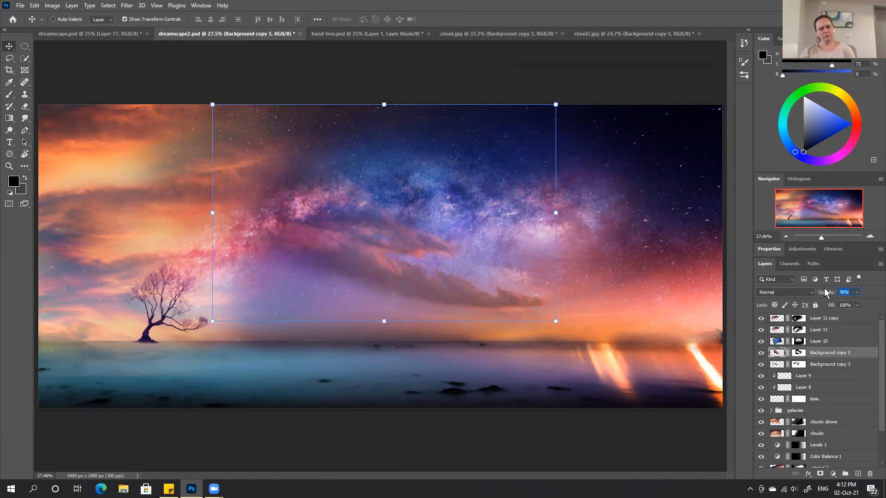
drag(822, 293, 832, 295)
click(798, 353)
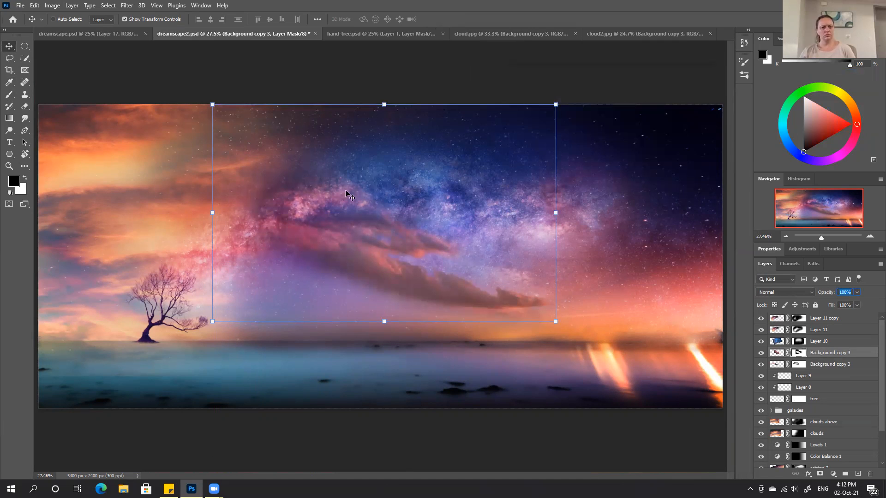
click(9, 94)
key(bracketright)
key(2)
key(5)
key(bracketright)
key(bracketright)
key(bracketright)
key(bracketright)
key(bracketright)
key(bracketright)
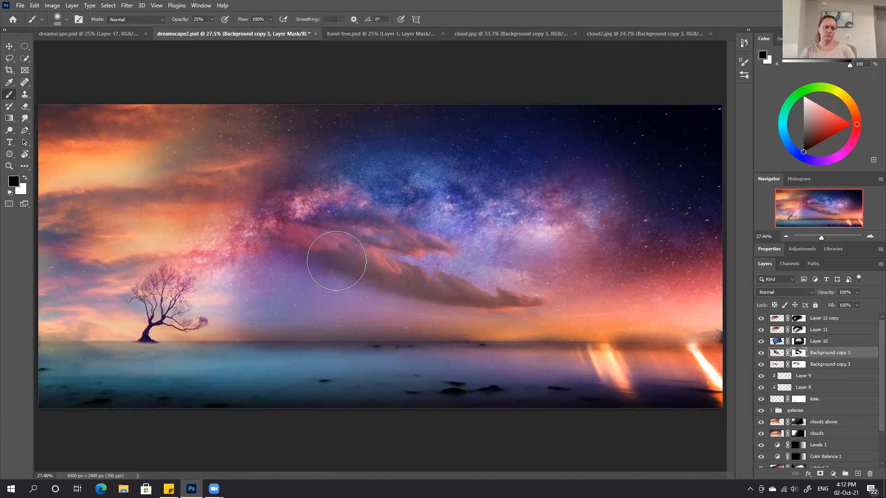
mouse_move(366, 276)
mouse_down()
mouse_move(417, 291)
mouse_move(308, 255)
mouse_move(364, 239)
mouse_move(415, 240)
mouse_move(294, 205)
mouse_move(418, 291)
mouse_move(442, 320)
mouse_up()
Step: Lightly fade the cloud's lower left edge on the mask with a 250 px black brush at 25% opacity
key(x)
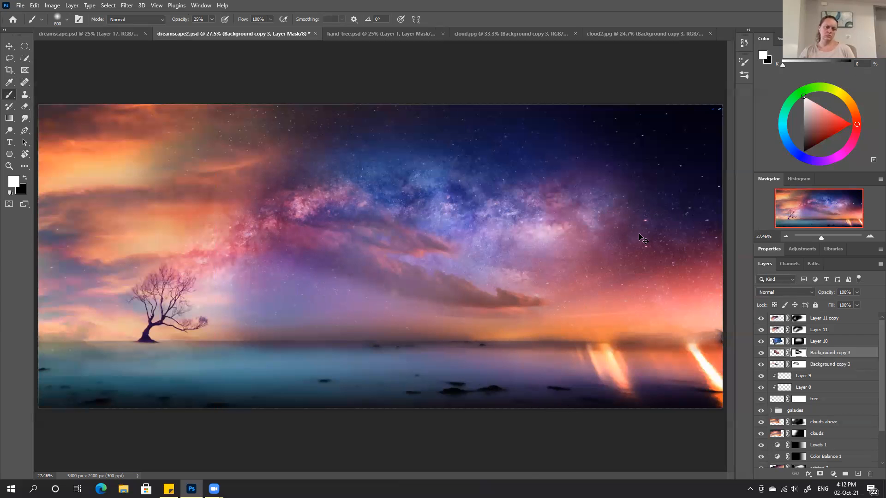
key(ctrl+plus)
key(ctrl+plus)
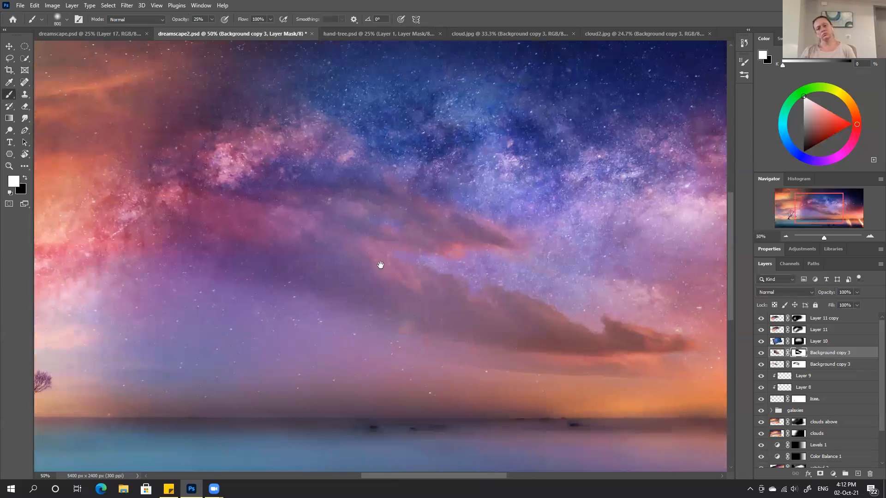
key(ctrl+plus)
drag(485, 318, 370, 268)
key(bracketleft)
key(bracketleft)
key(bracketleft)
key(bracketleft)
key(bracketleft)
key(bracketleft)
key(bracketleft)
key(bracketleft)
key(bracketleft)
key(bracketleft)
key(bracketleft)
key(bracketleft)
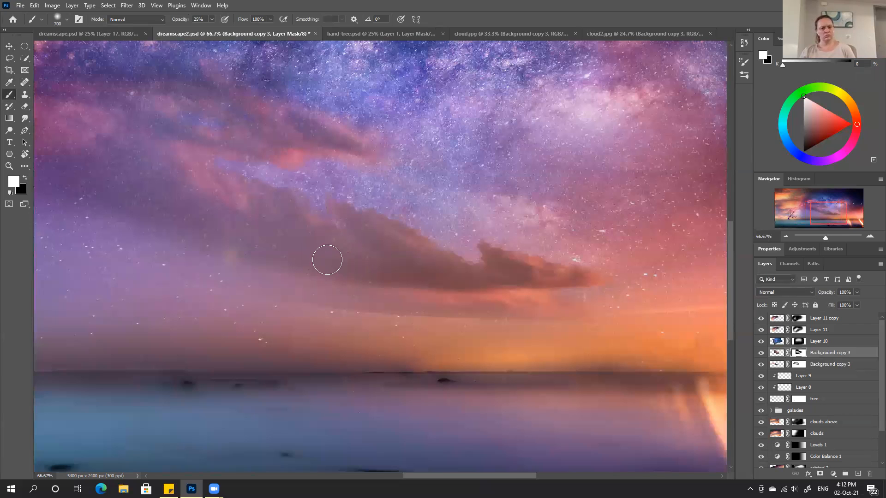
key(x)
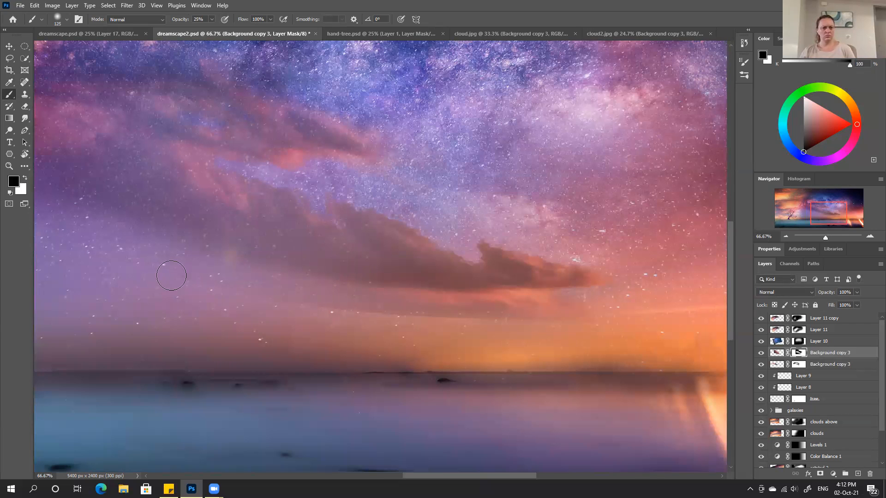
key(bracketright)
key(bracketright)
key(bracketright)
key(bracketright)
key(bracketright)
key(bracketright)
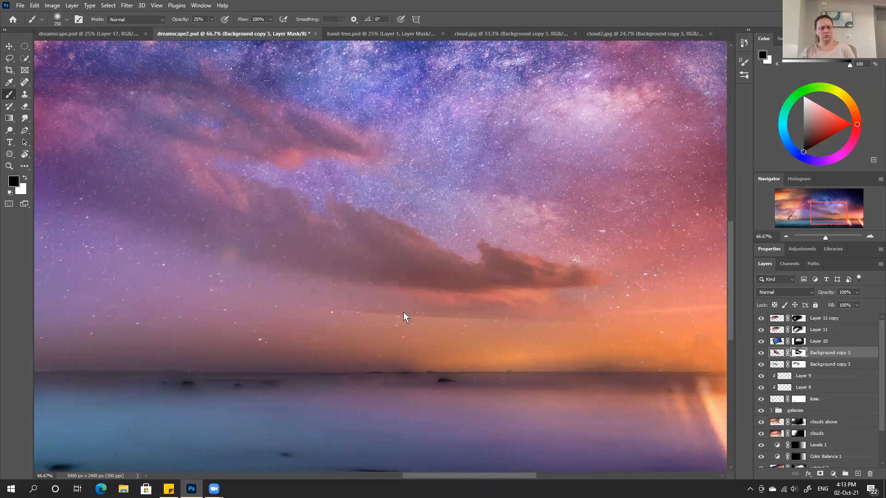
Step: Hide the streak beneath the cloud with a 90 px black mask brush at 100% opacity and compare the layer off and on
key(bracketleft)
key(bracketleft)
key(bracketleft)
key(bracketleft)
key(bracketleft)
key(bracketleft)
key(0)
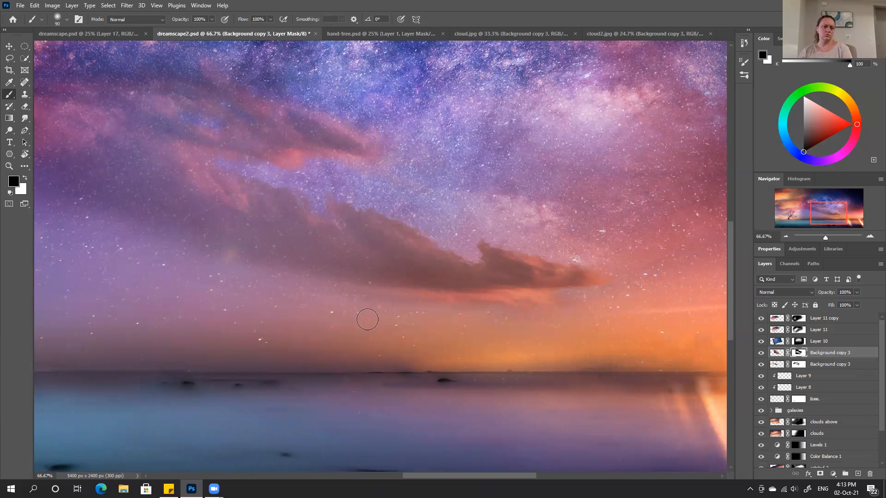
key(ctrl+0)
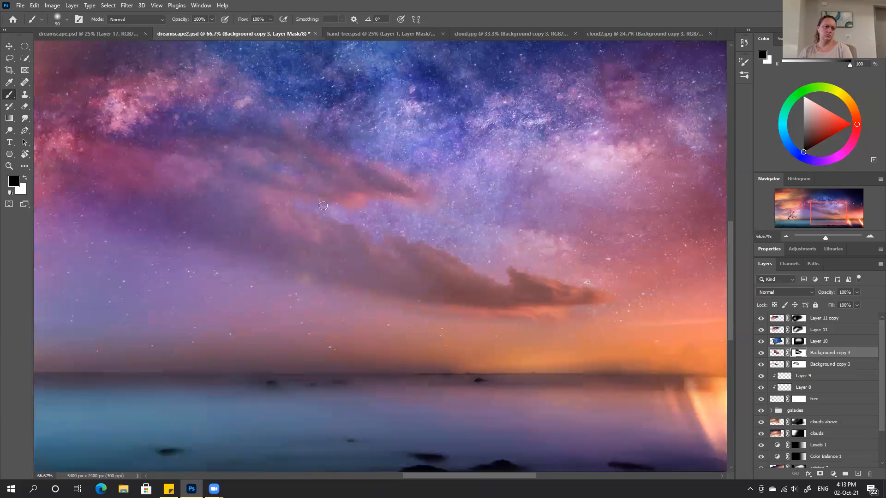
key(ctrl+0)
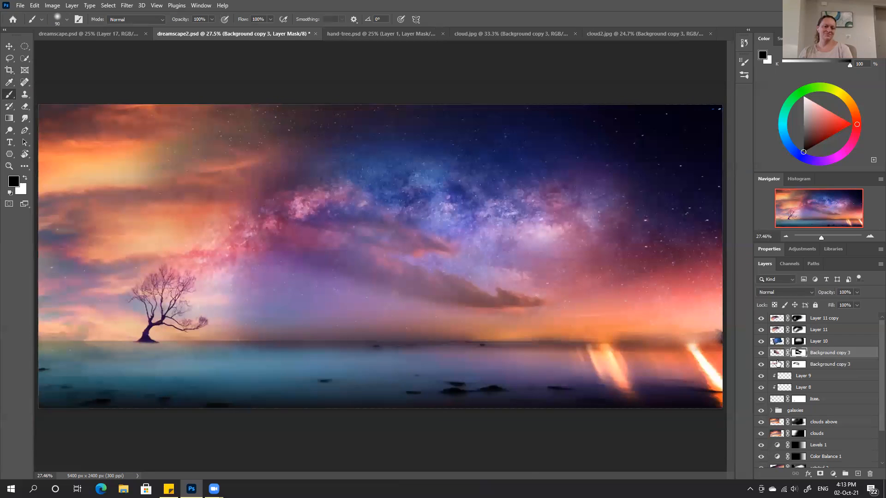
click(761, 354)
click(761, 354)
Step: Duplicate the lower Background copy 3 cloud layer, place the copy above the other cloud layers and set its blend mode to Normal
click(779, 365)
drag(829, 366, 857, 474)
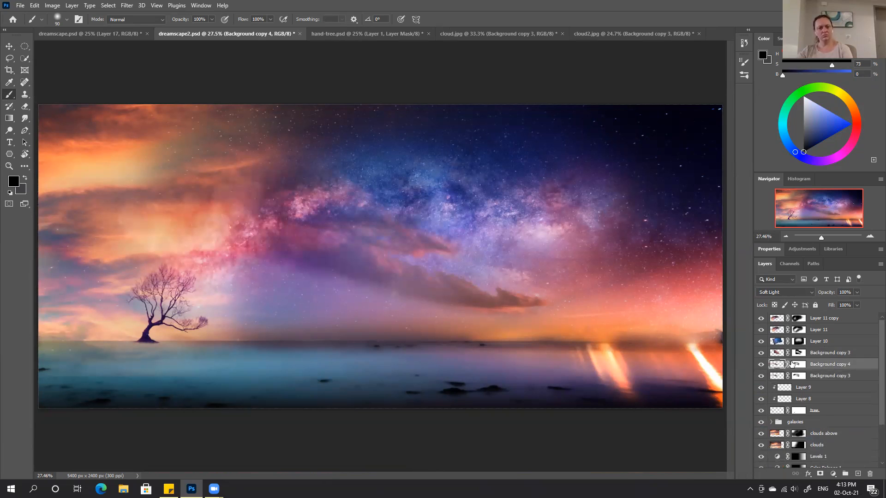
drag(797, 367, 797, 352)
click(770, 292)
click(773, 257)
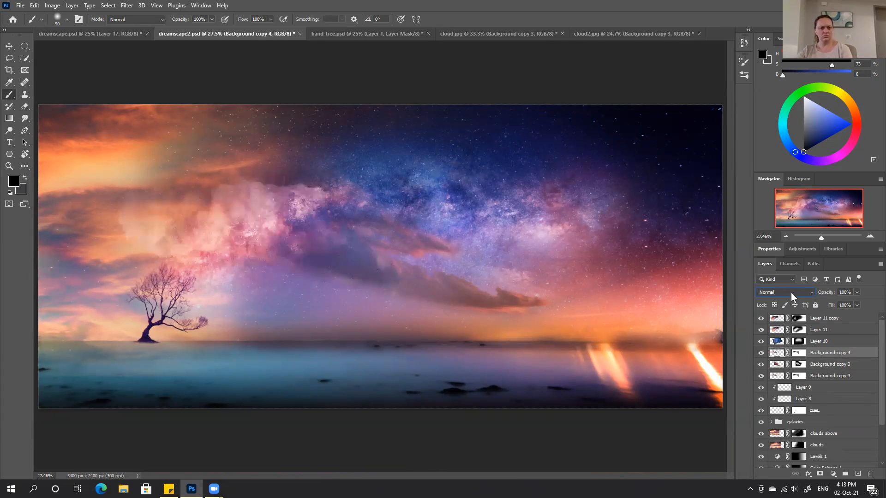
Step: Delete the duplicated cloud's layer mask and move the full cloud to the middle of the sky above the horizon
right_click(799, 352)
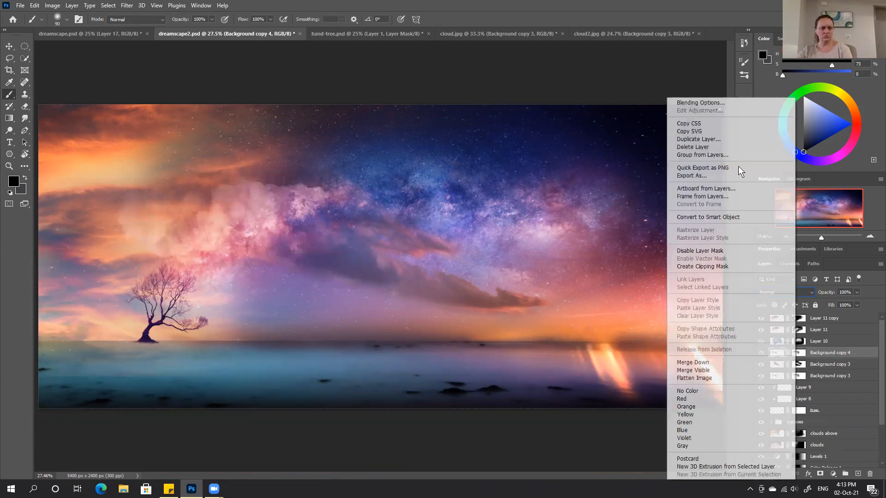
click(817, 354)
click(799, 353)
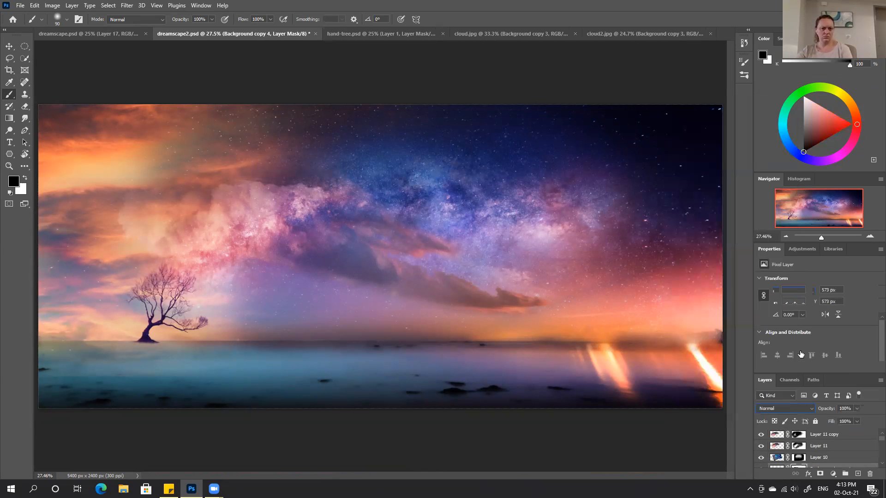
double_click(766, 249)
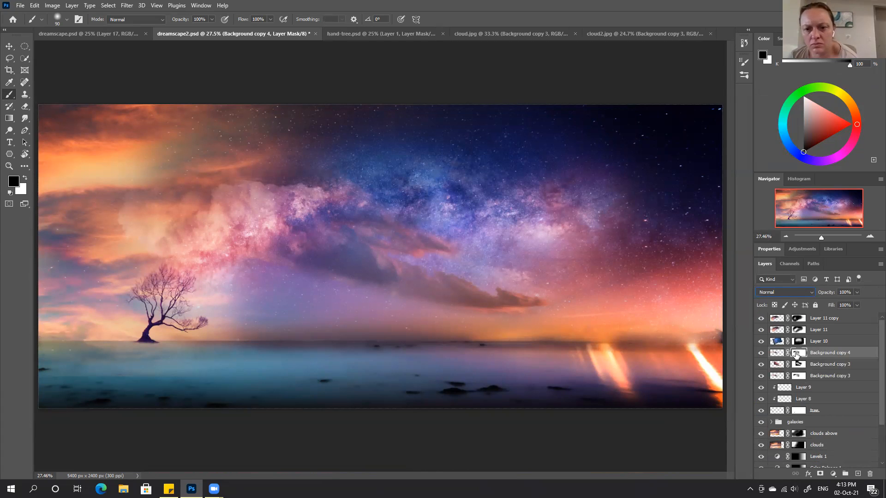
right_click(795, 354)
click(805, 371)
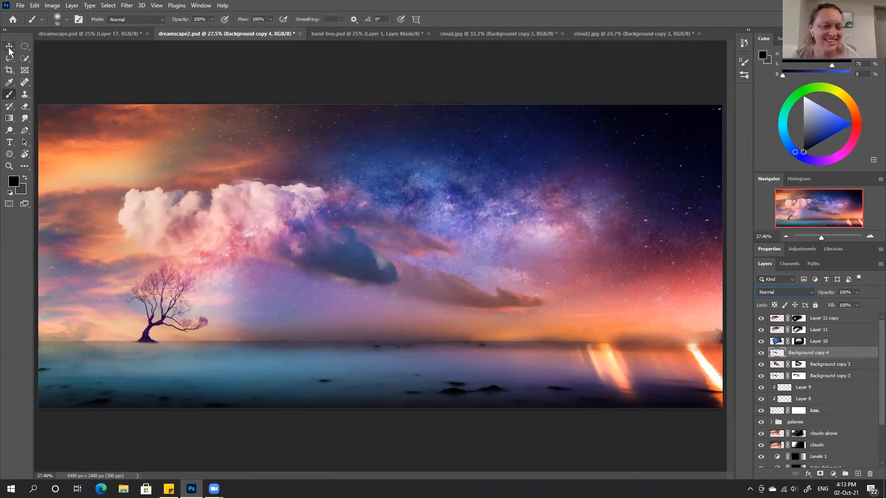
key(v)
drag(243, 231, 374, 267)
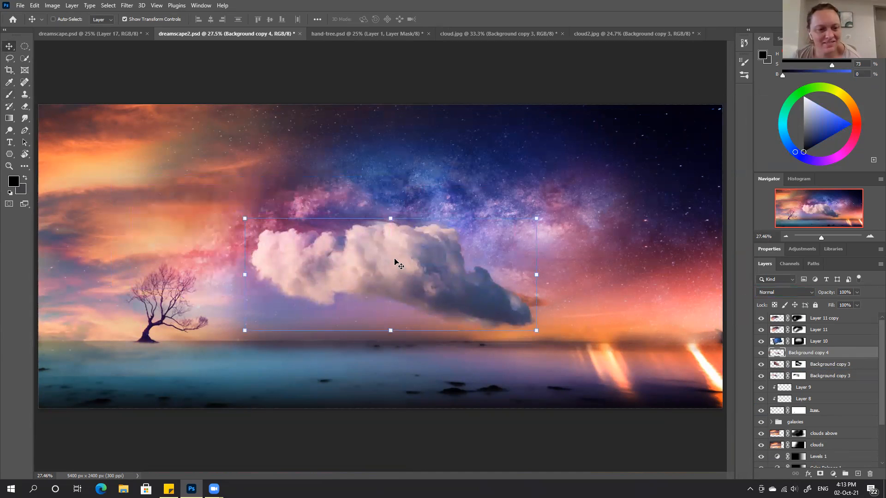
Step: Try flipping and rotating the duplicated cloud in Free Transform, and undo these transformations
key(ctrl+t)
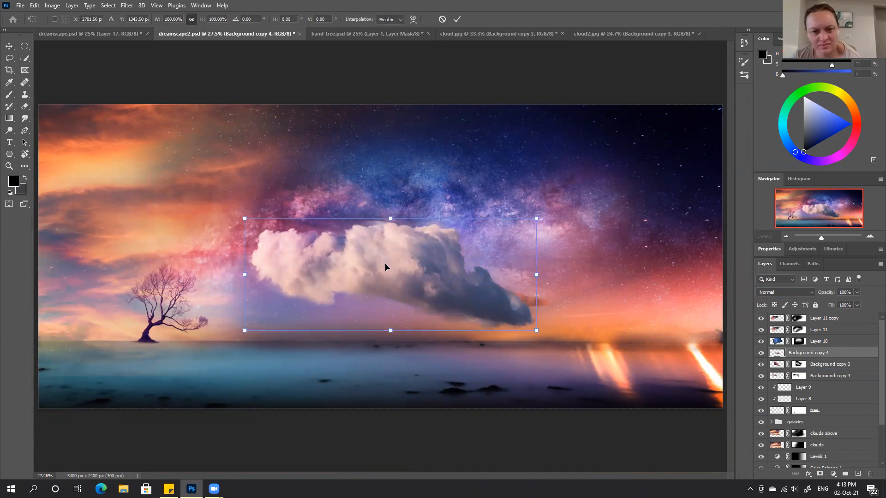
right_click(385, 267)
click(417, 444)
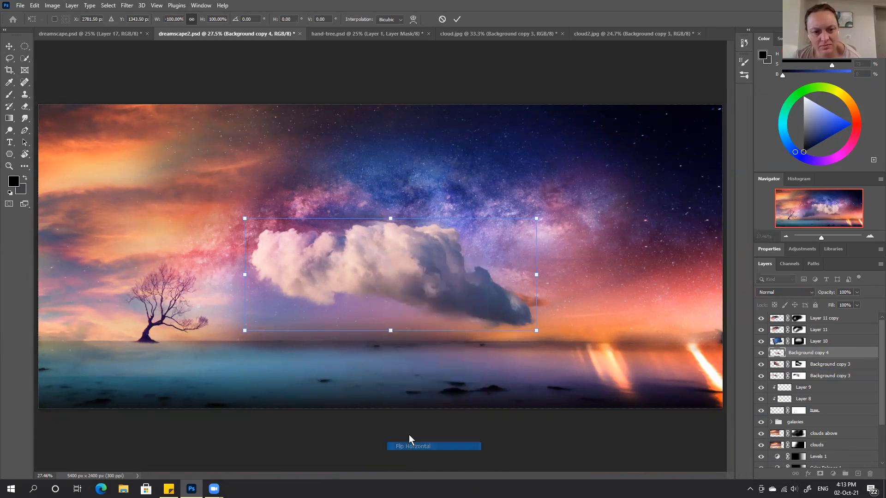
right_click(429, 280)
drag(560, 324, 518, 372)
drag(433, 276, 490, 314)
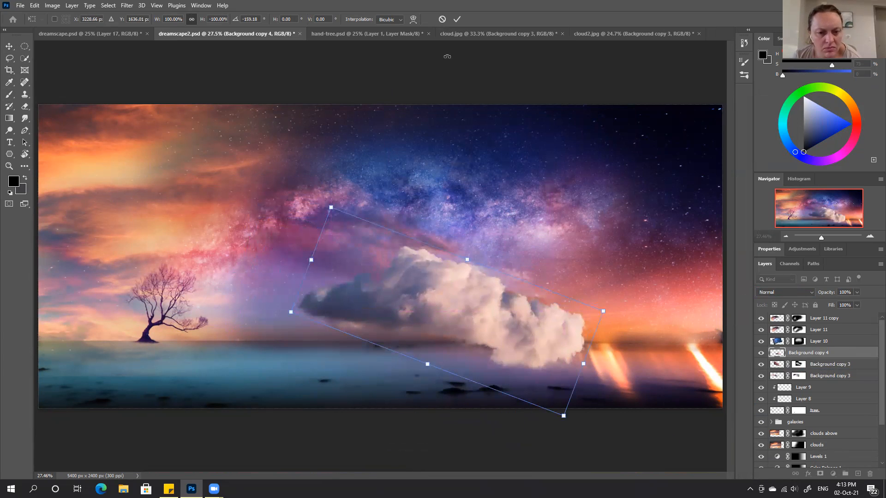
key(ctrl+z)
key(ctrl+z)
key(ctrl+z)
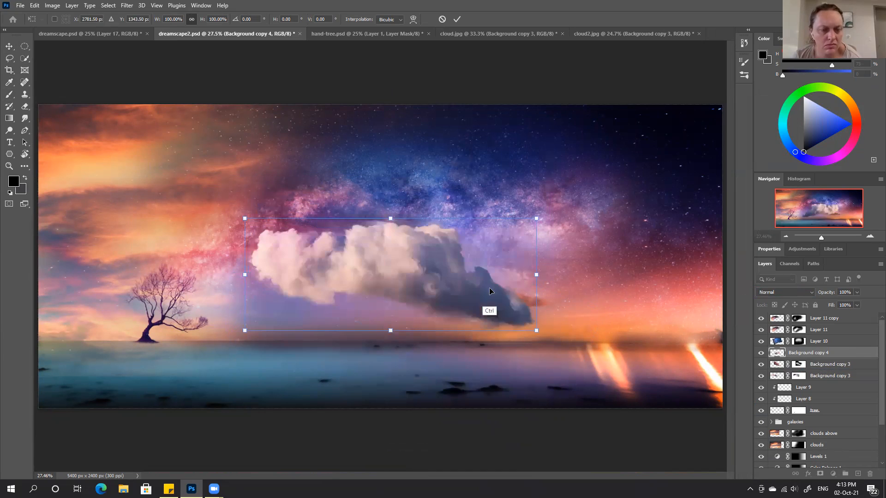
Step: Move the Background copy 4 cloud down over the horizon and warp its right end upward and outward into a tapered shape
drag(436, 272, 439, 312)
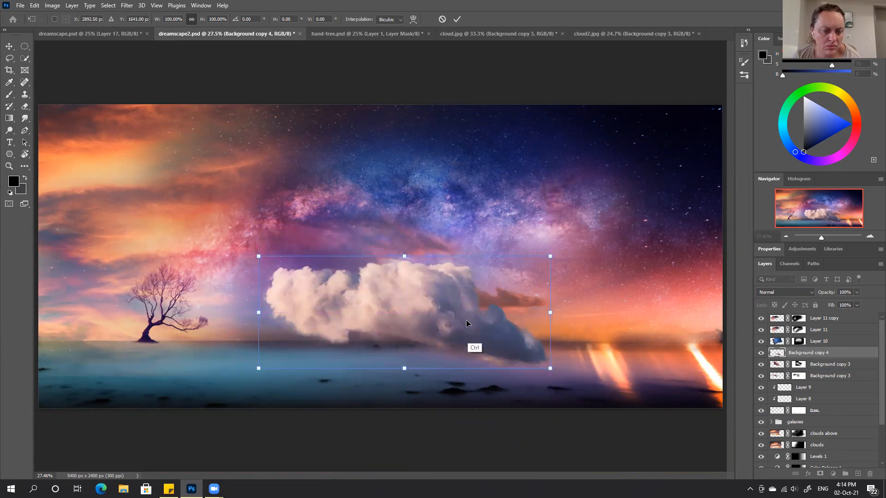
right_click(442, 319)
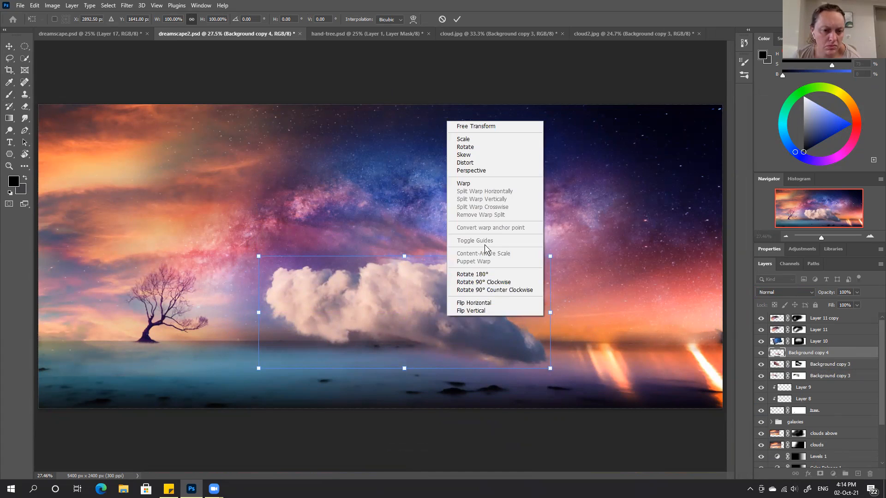
click(473, 185)
mouse_move(509, 340)
mouse_down()
mouse_move(507, 308)
mouse_move(508, 323)
mouse_up()
drag(550, 368, 571, 342)
drag(551, 256, 555, 240)
drag(477, 313, 476, 333)
drag(302, 298, 294, 227)
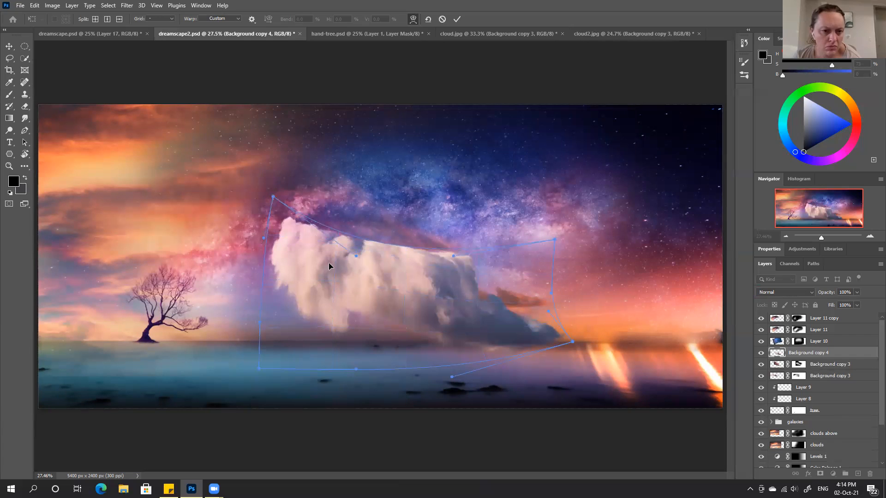
key(ctrl+z)
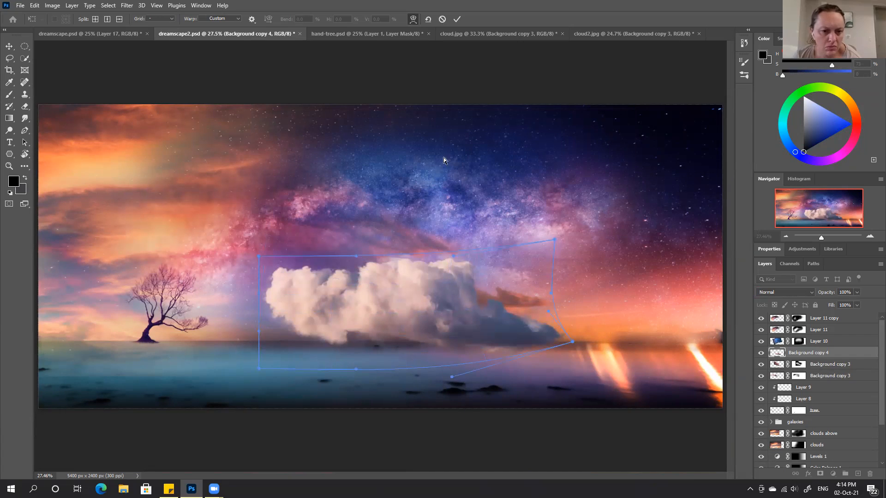
click(457, 21)
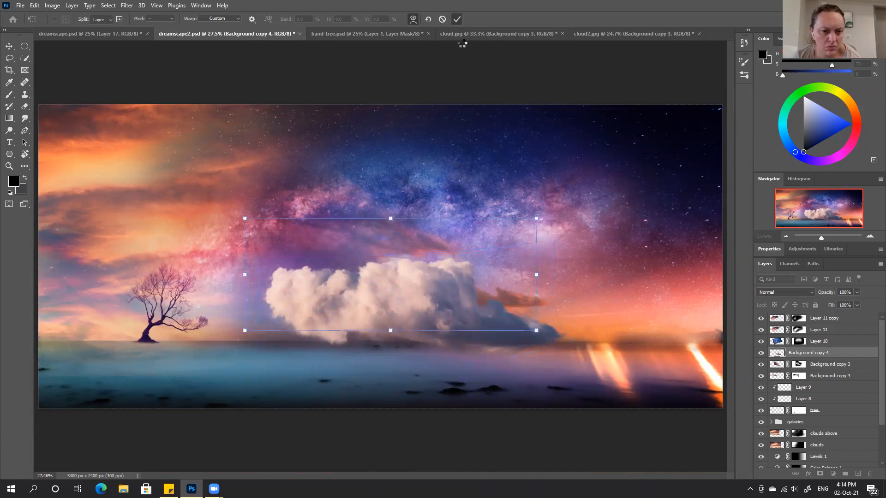
Step: Clip Background copy 4 to the Background copy 3 layer beneath it and shift it up slightly to line up with that cloud
alt+click(827, 355)
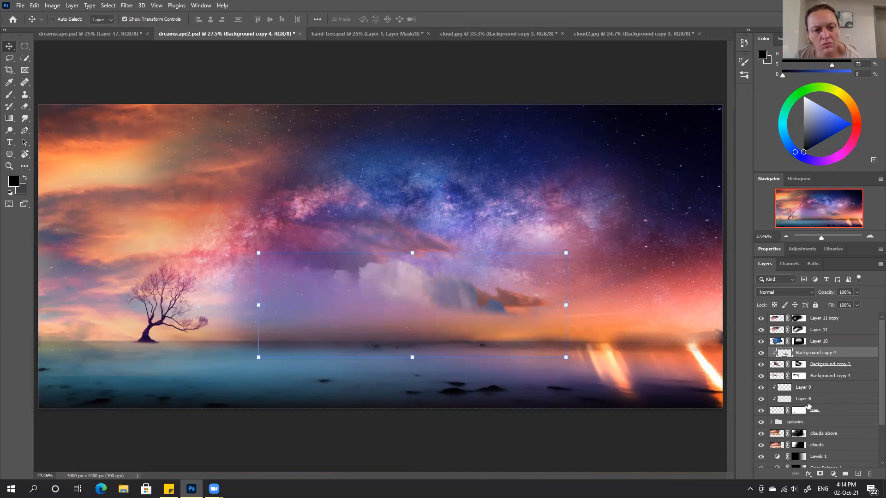
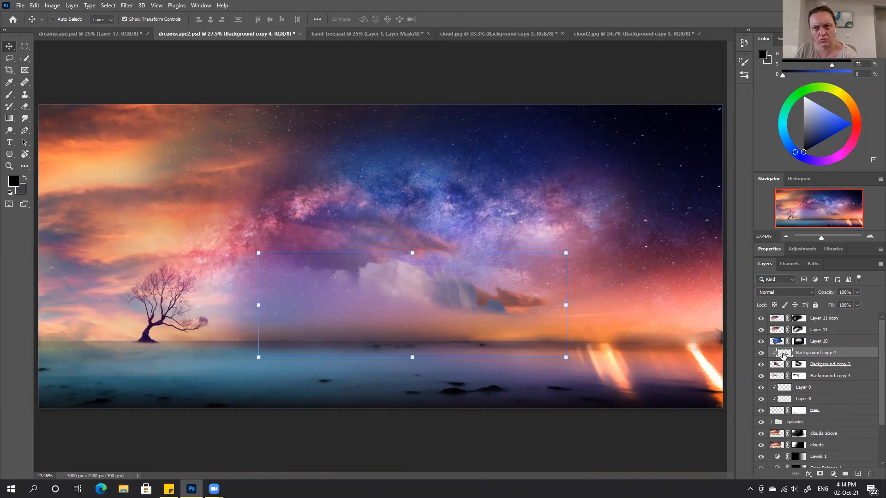
alt+click(774, 358)
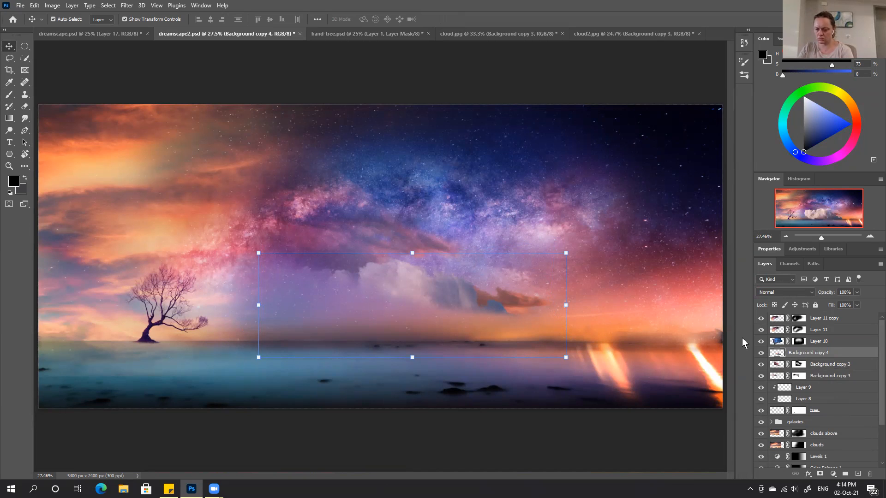
alt+click(804, 358)
click(768, 364)
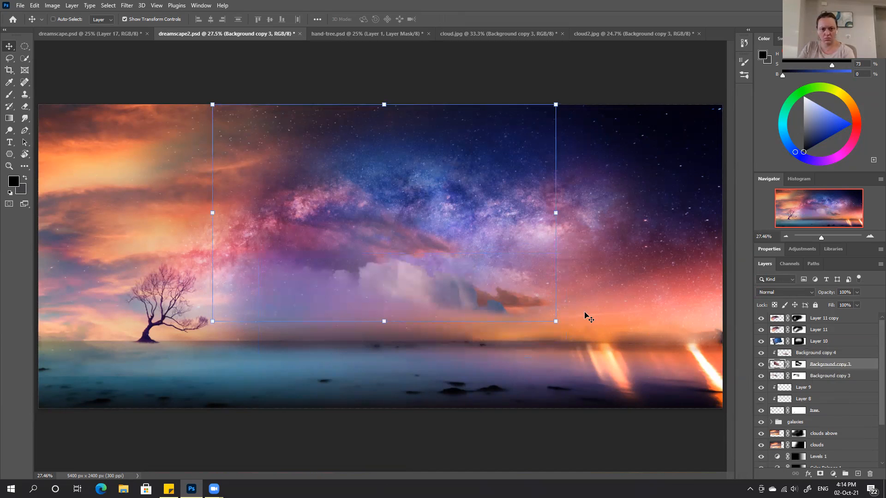
click(784, 354)
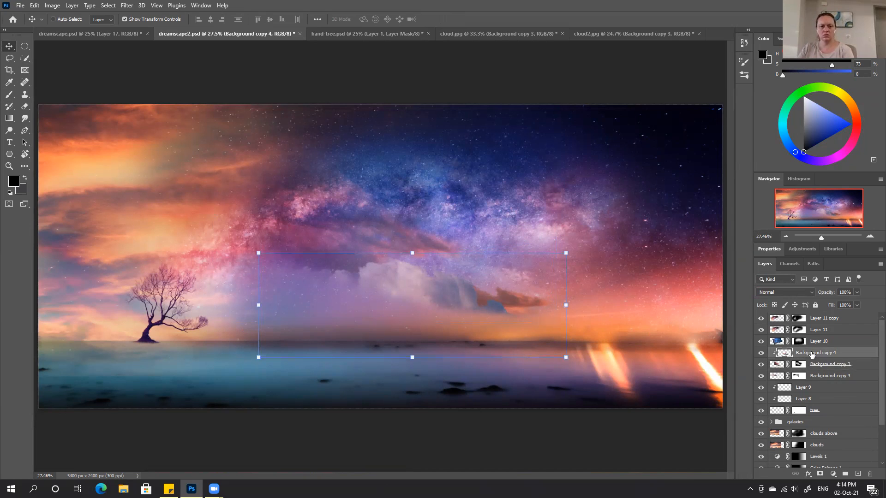
mouse_move(435, 304)
mouse_down()
mouse_move(442, 283)
mouse_move(439, 294)
mouse_up()
mouse_move(496, 308)
mouse_down()
mouse_move(499, 342)
mouse_move(482, 342)
mouse_move(488, 313)
mouse_up()
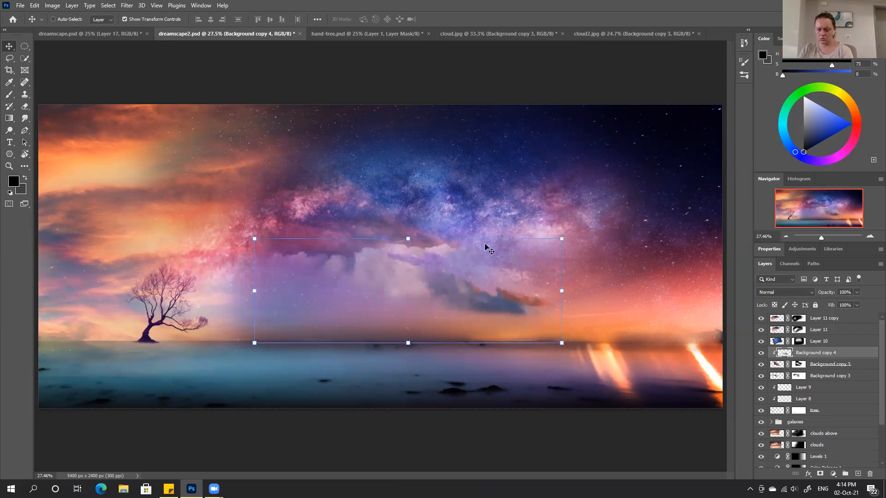
Step: Apply Color Balance to the clipped cloud's midtones, pushing them strongly toward red and setting the yellow–blue level to -77
click(50, 6)
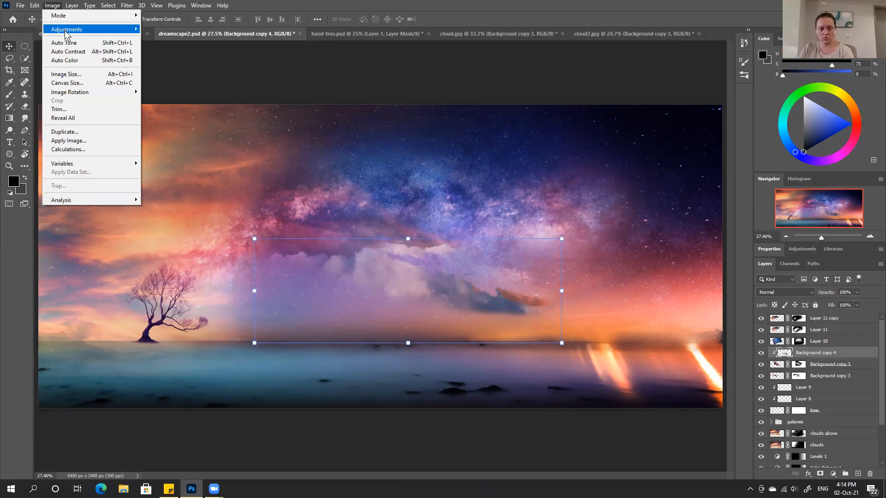
mouse_move(69, 29)
click(166, 86)
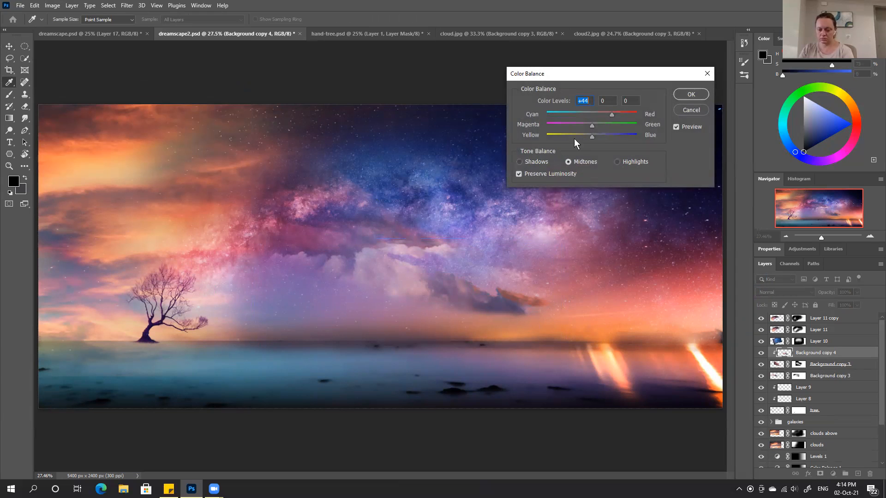
click(566, 135)
drag(557, 135, 556, 135)
click(677, 127)
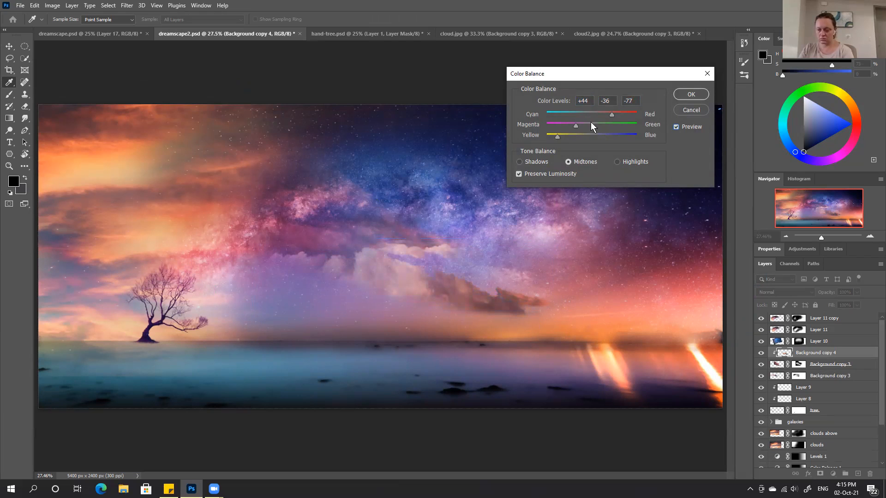
drag(621, 113, 626, 112)
click(679, 91)
key(v)
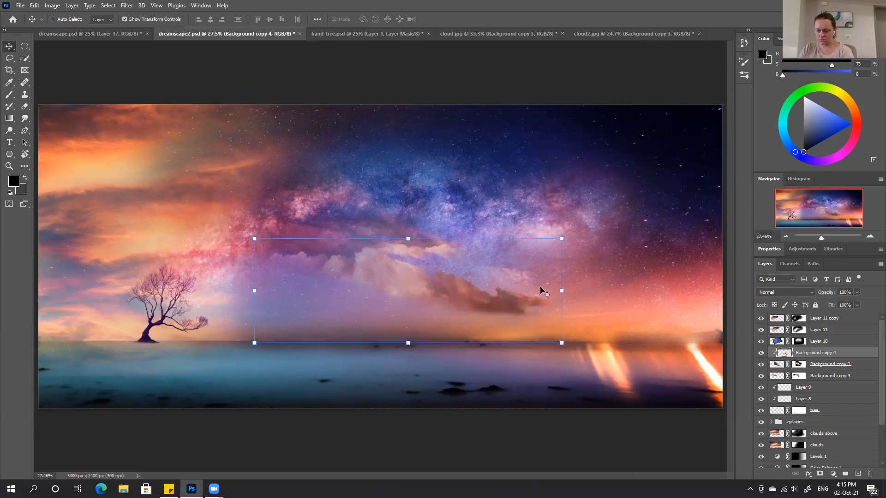
Step: Warp the clipped Background copy 4 cloud slightly outward at its right side and apply the transformation
key(ctrl+t)
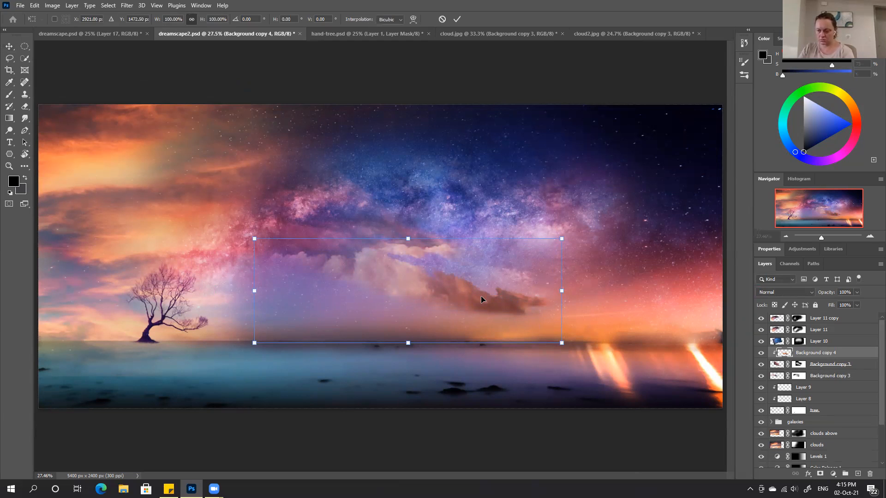
right_click(481, 300)
click(512, 167)
drag(516, 304, 531, 299)
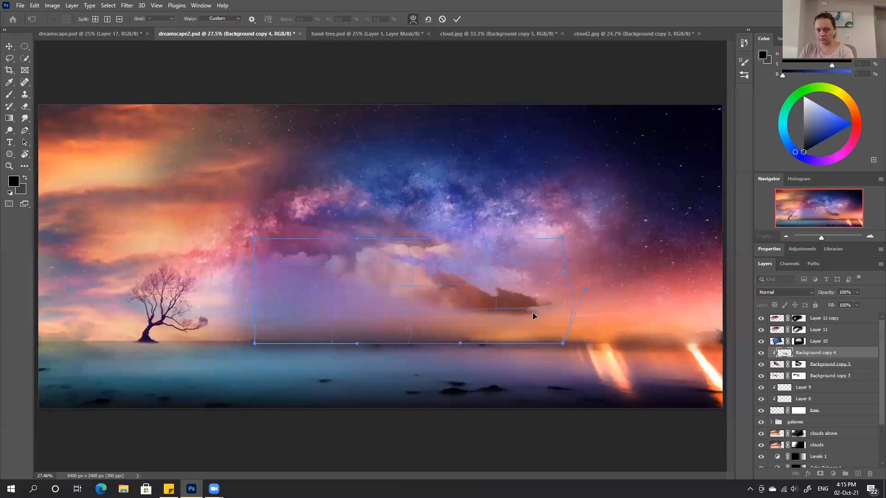
drag(447, 300, 455, 299)
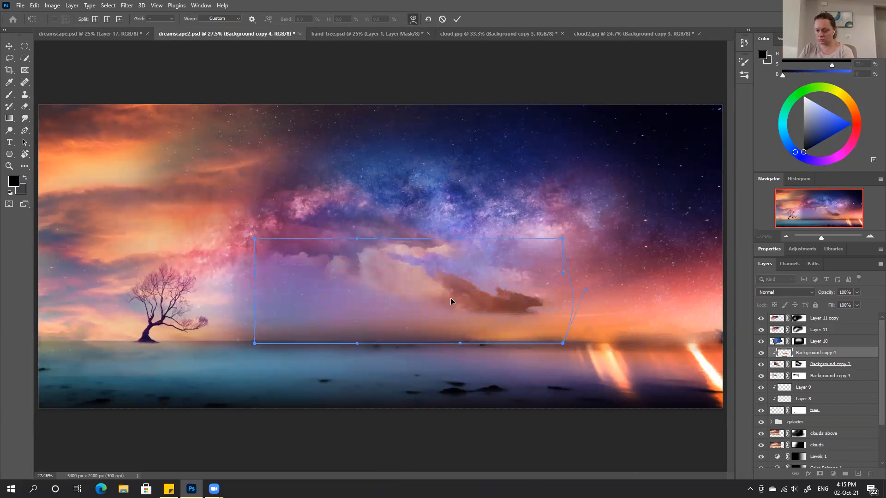
right_click(451, 298)
click(405, 216)
click(455, 18)
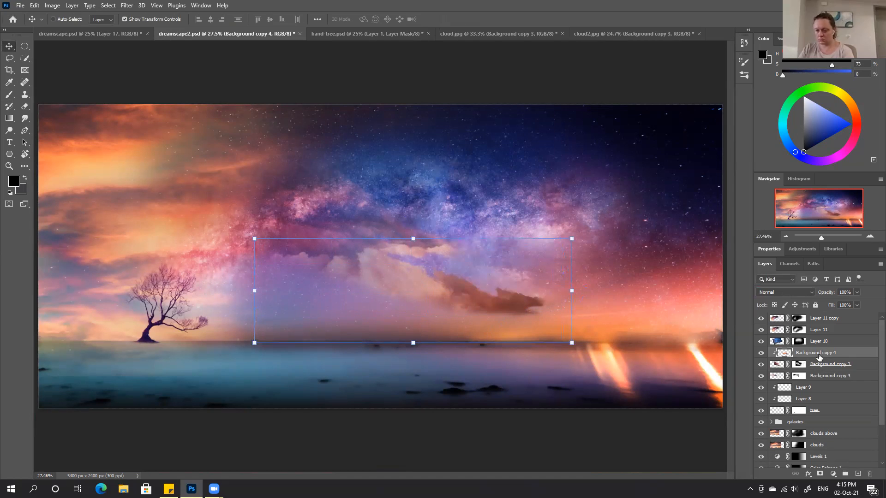
Step: Add a layer mask to Background copy 4 and soften the cloud's upper left area with a 500 px brush in black and white
click(819, 474)
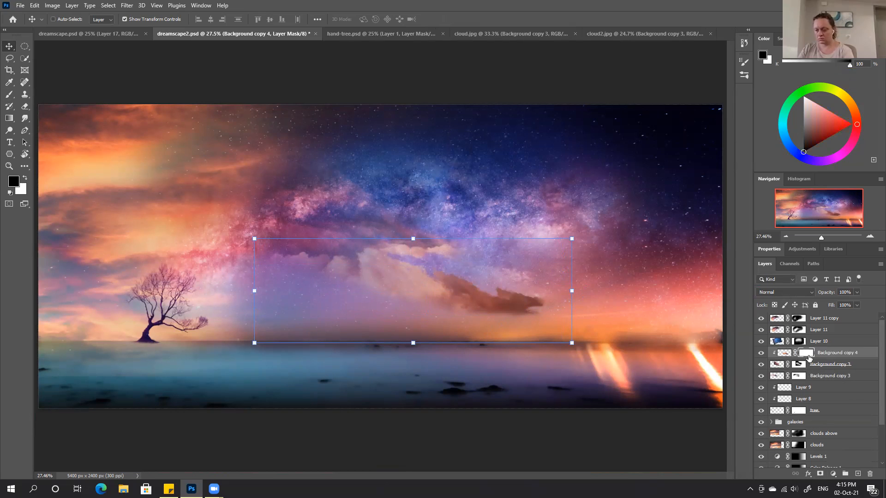
key(b)
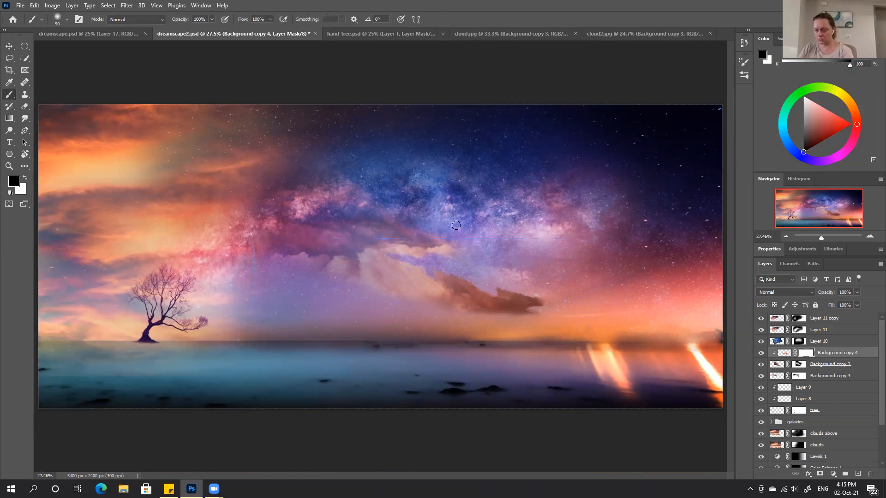
key(bracketright)
key(bracketright)
key(bracketright)
key(bracketright)
key(bracketright)
key(bracketright)
key(bracketright)
key(bracketright)
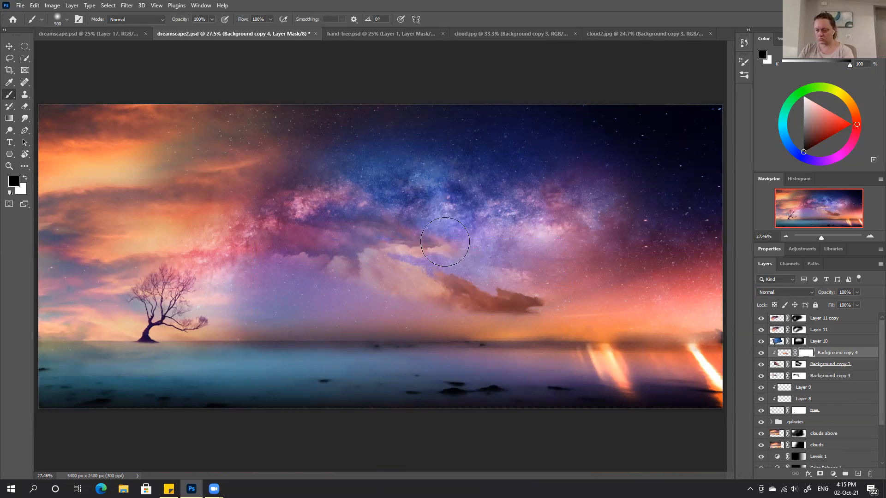
mouse_move(430, 235)
mouse_down()
mouse_move(390, 217)
mouse_move(340, 229)
mouse_move(289, 257)
mouse_move(288, 277)
mouse_up()
key(x)
drag(340, 256, 254, 243)
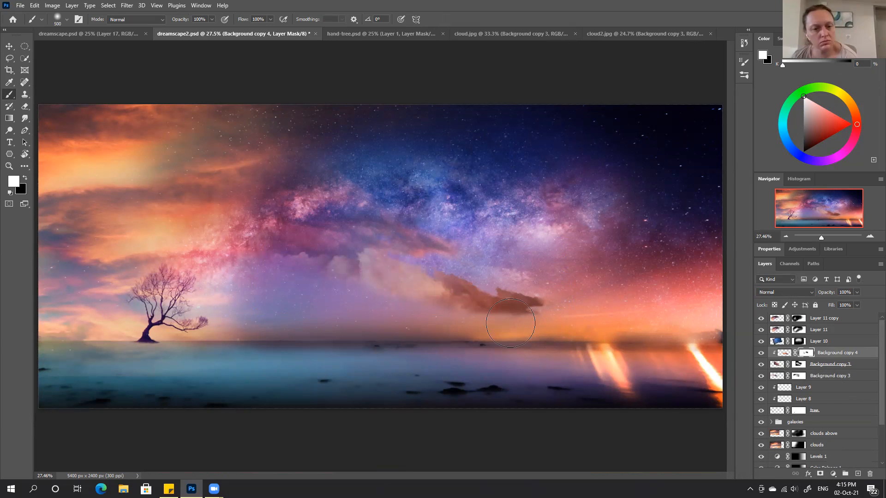
Step: Set the clipped cloud's blend mode to Soft Light and compare the image with the layer hidden and shown
click(778, 294)
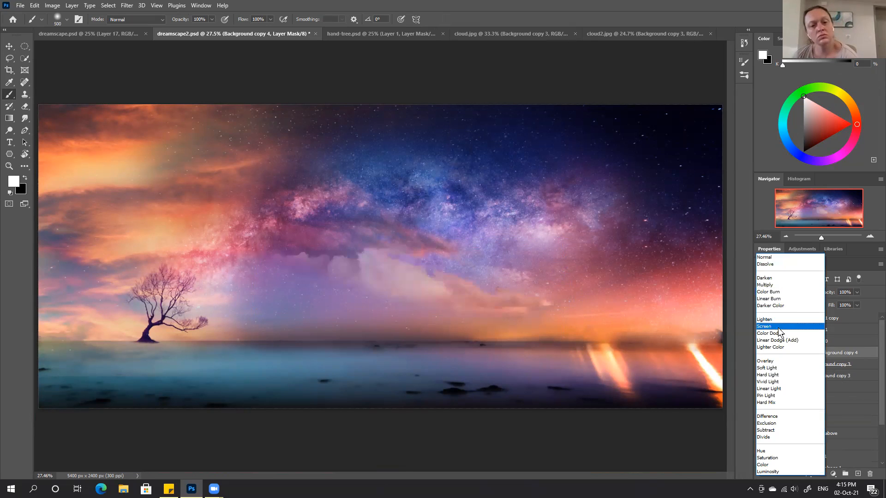
click(770, 369)
key(ctrl+z)
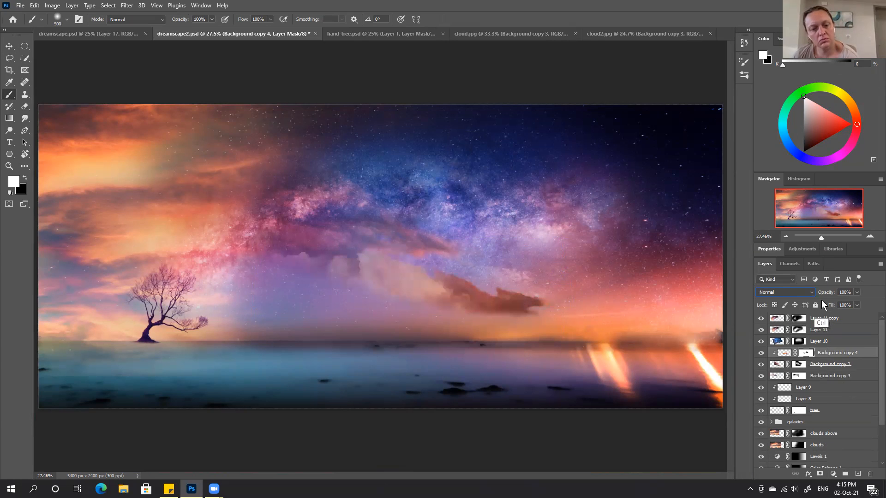
key(ctrl+shift+z)
click(761, 352)
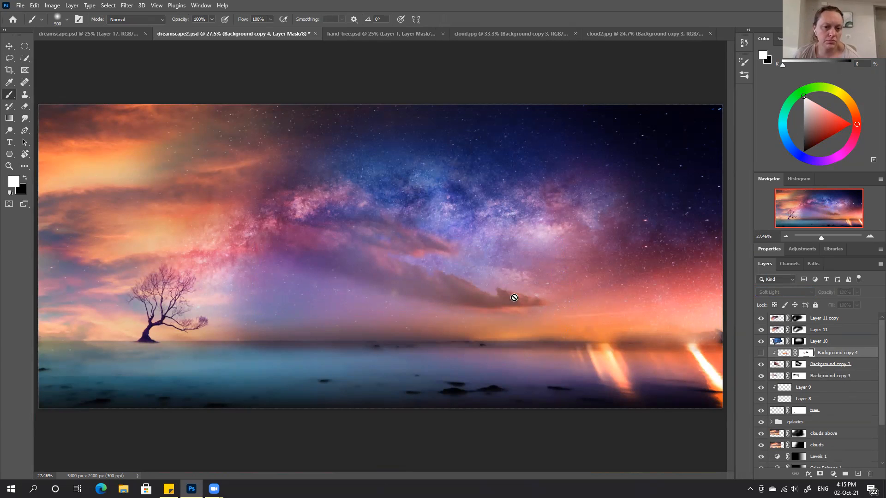
click(538, 299)
click(434, 182)
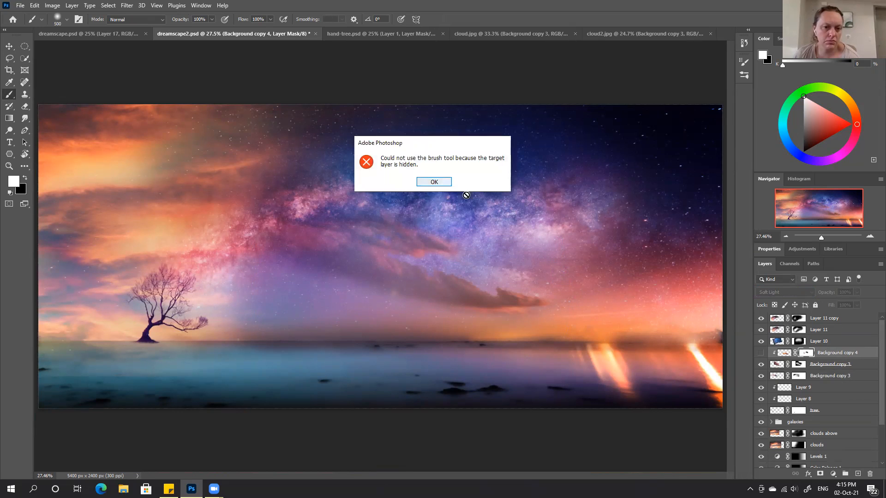
click(760, 353)
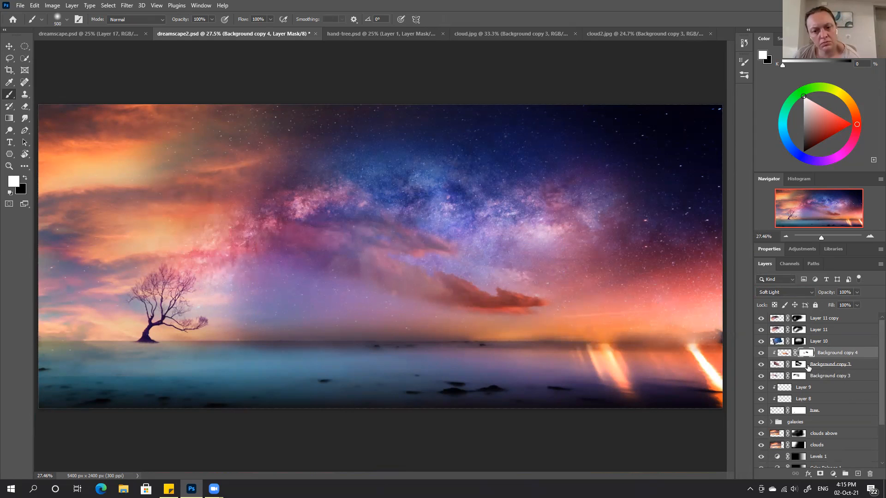
Step: Compare the clouds with the finished dreamscape.psd composite and return to dreamscape2.psd
click(830, 355)
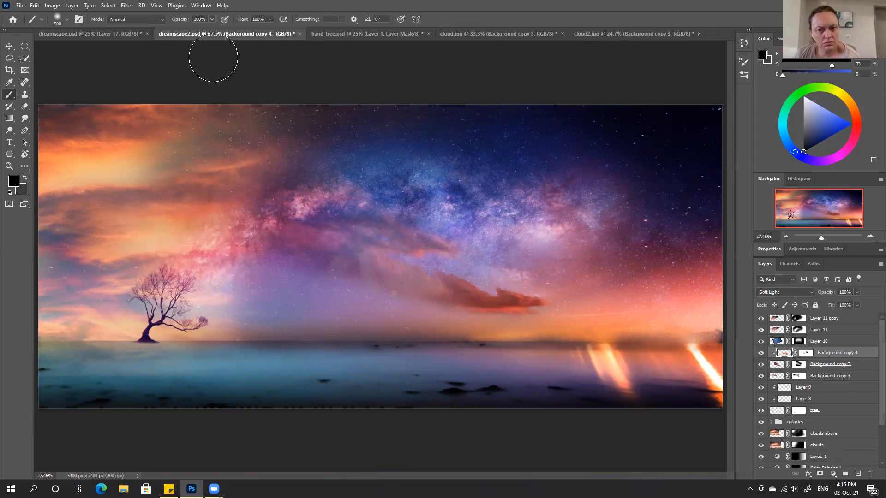
click(113, 34)
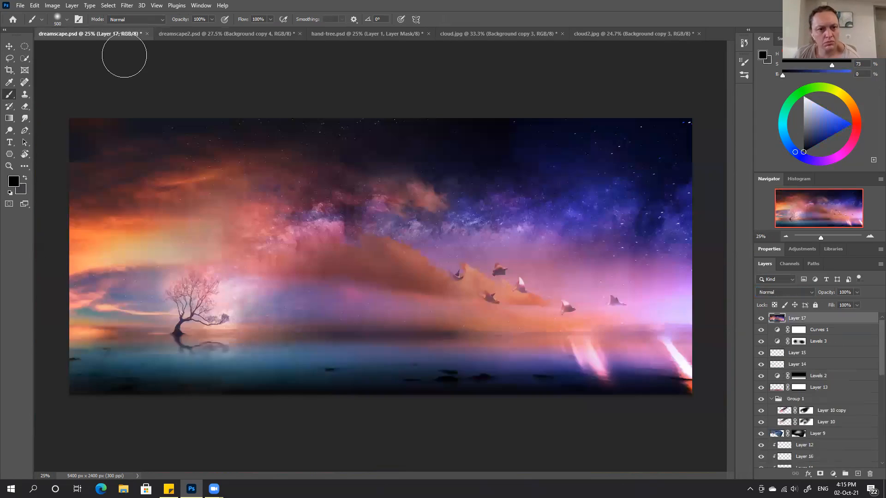
click(209, 33)
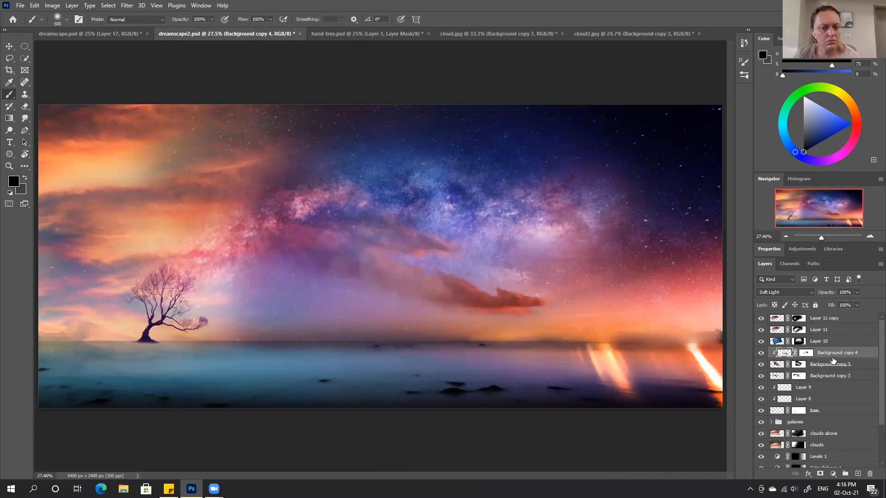
Step: Try stretching the upper Background copy 3 cloud to about 110% width toward the right, and undo the stretch
click(791, 364)
key(v)
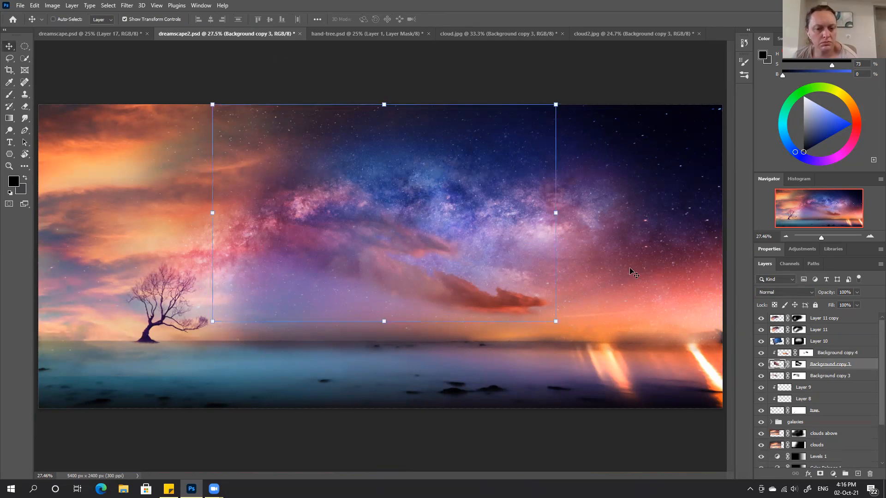
drag(559, 213, 590, 214)
key(ctrl+z)
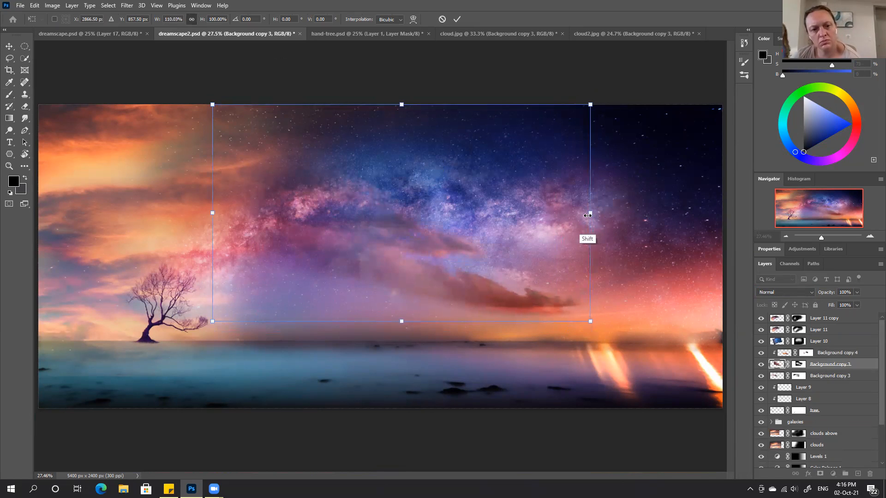
click(457, 18)
key(ctrl+z)
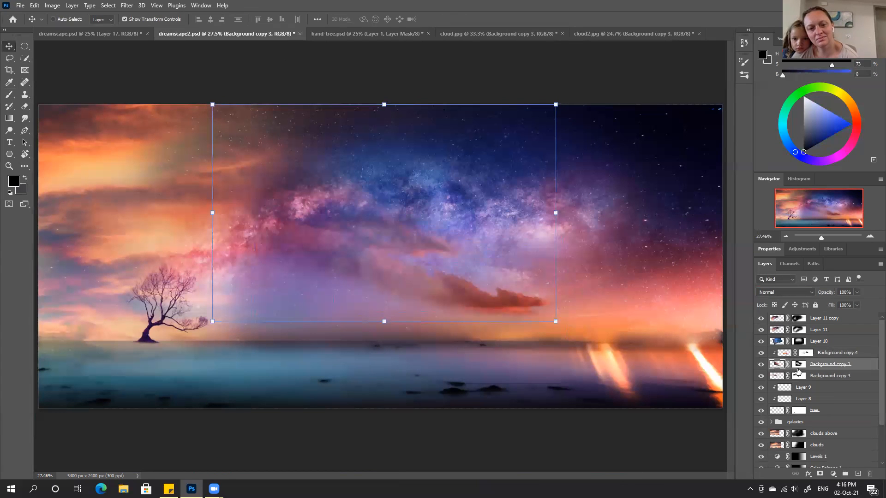
key(ctrl)
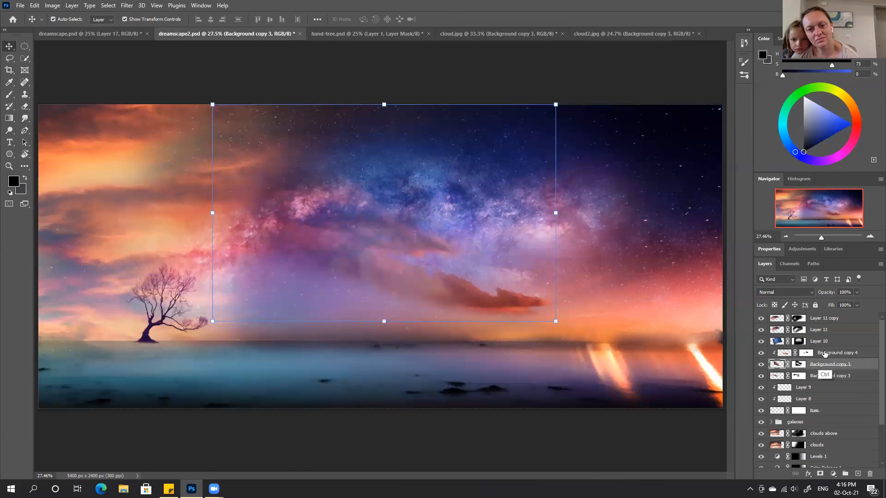
Step: Add Background copy 4 to the cloud layer selection and try stretching both to about 114% width while lowering them 70 px
ctrl+click(832, 354)
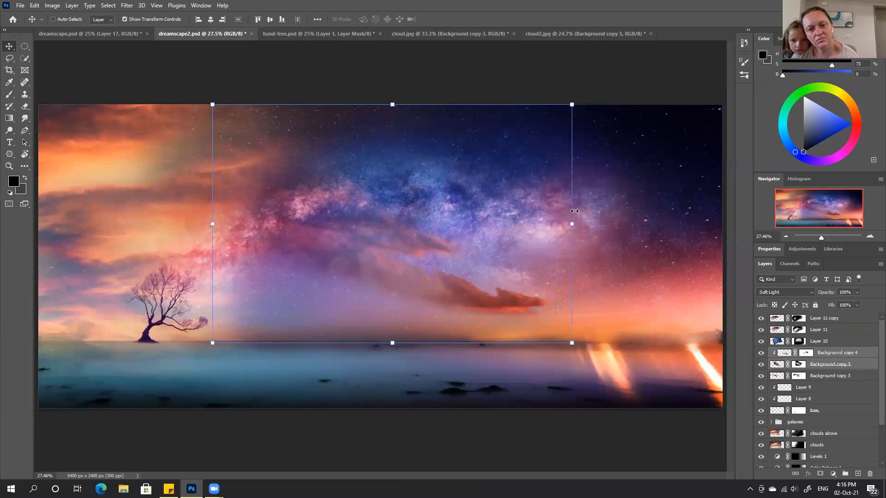
drag(573, 224, 623, 241)
drag(501, 267, 501, 275)
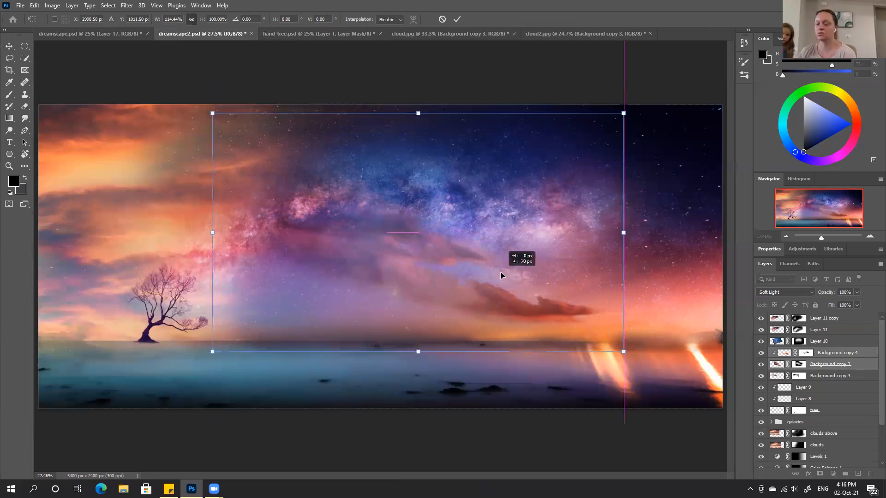
click(456, 29)
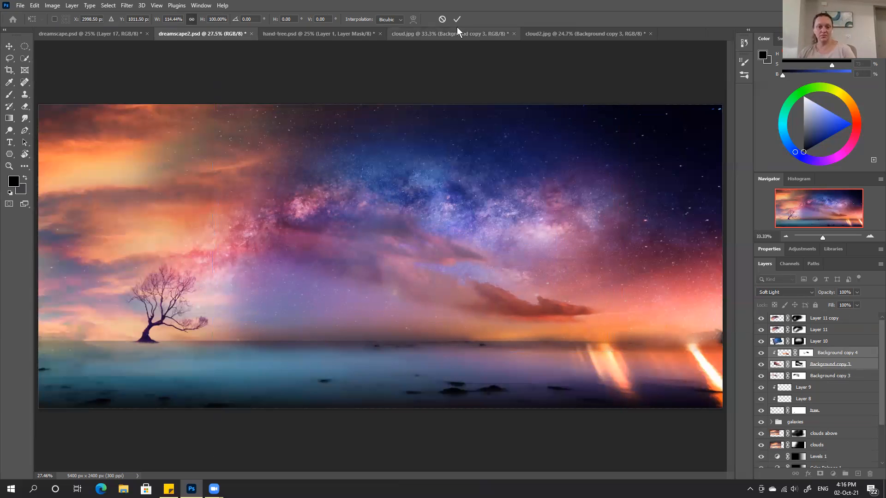
click(201, 34)
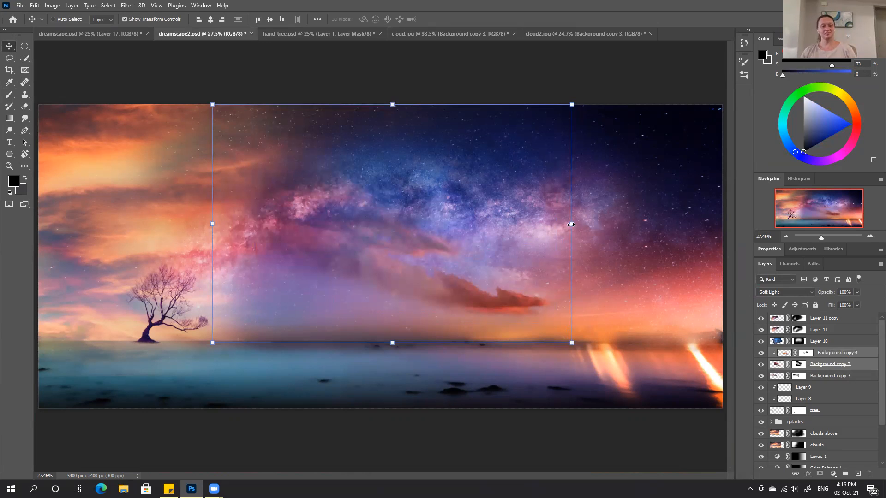
Step: Stretch the selected Background copy 4 and Background copy 3 clouds together to about 114% width toward the right
drag(570, 225, 623, 225)
key(ctrl)
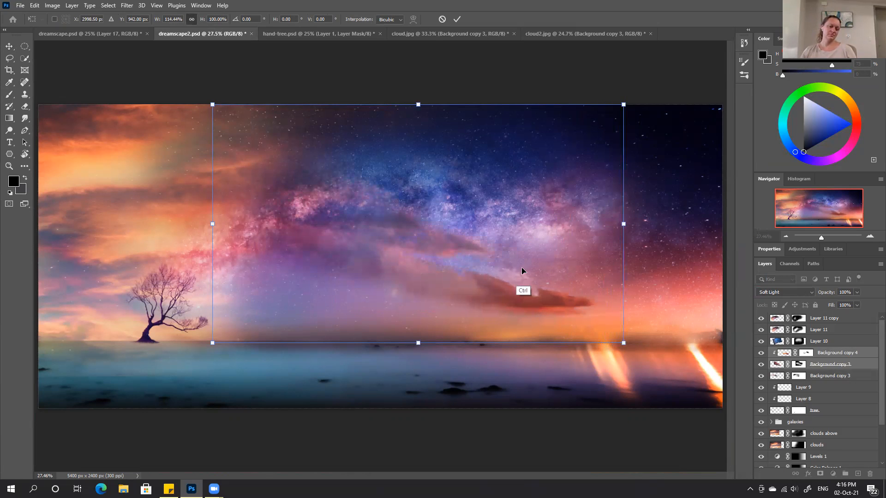
right_click(512, 286)
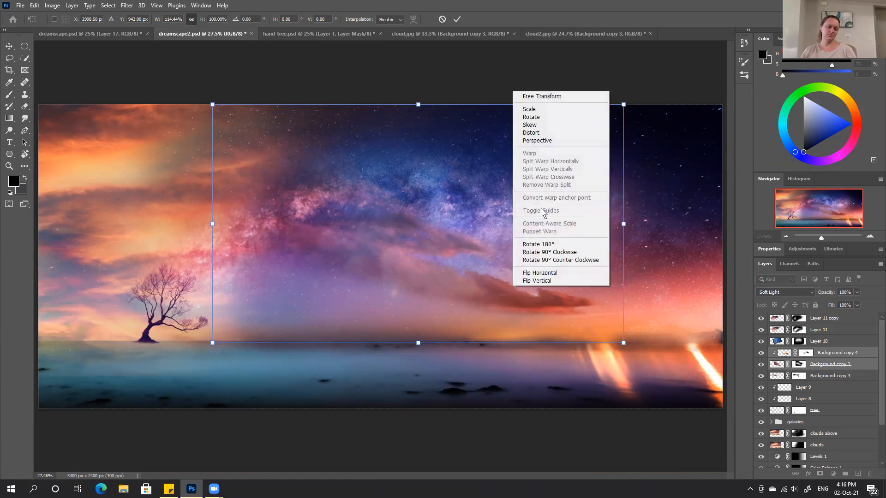
click(471, 228)
click(457, 20)
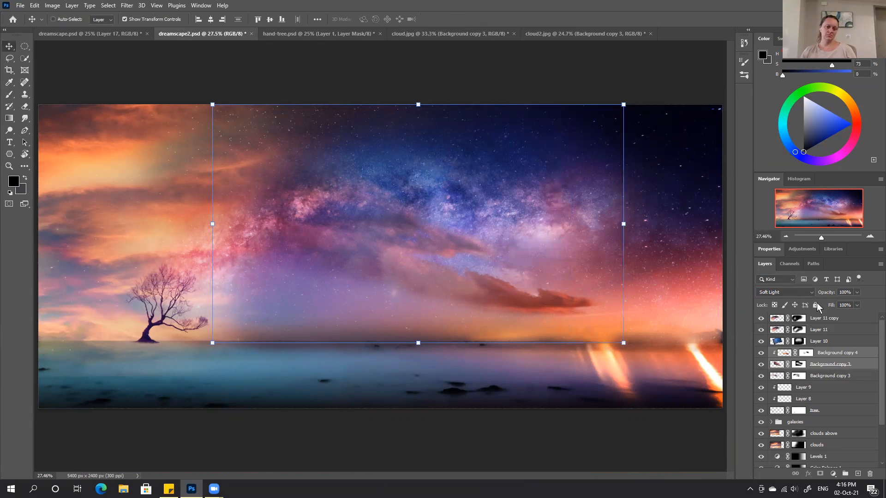
Step: Rotate the two selected cloud layers together clockwise by about 3.2°
click(630, 347)
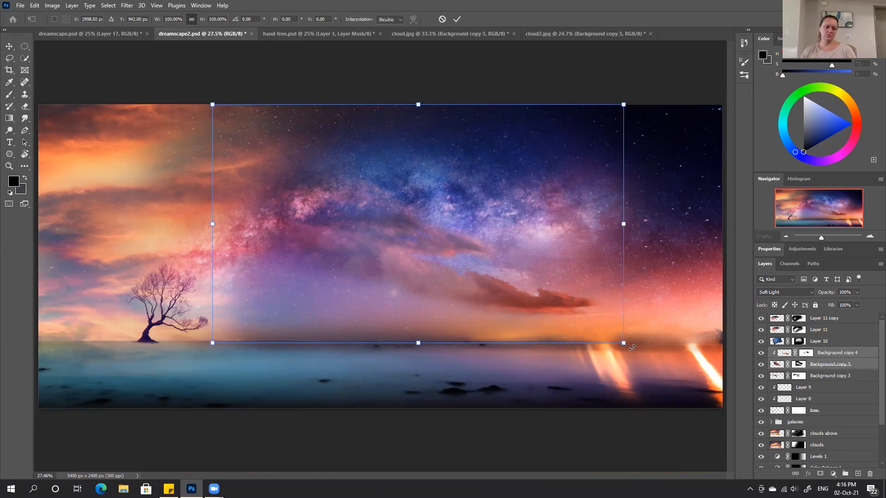
drag(634, 352, 629, 361)
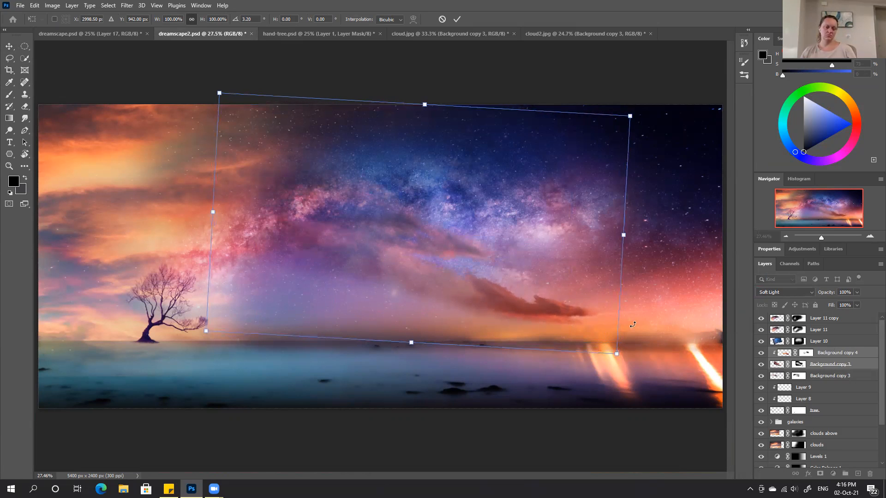
click(456, 19)
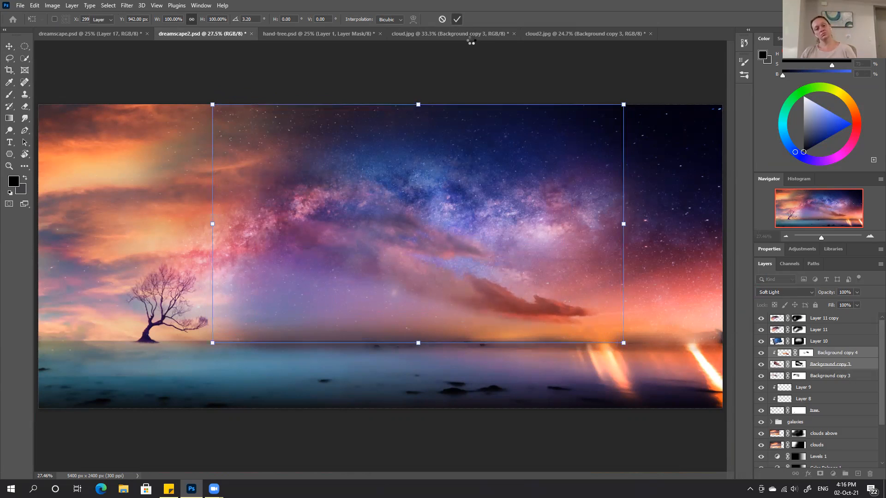
Step: Copy the cut-out cloud from cloud.jpg into dreamscape2.psd, placing it directly above Background copy 4 in the layer stack
click(830, 356)
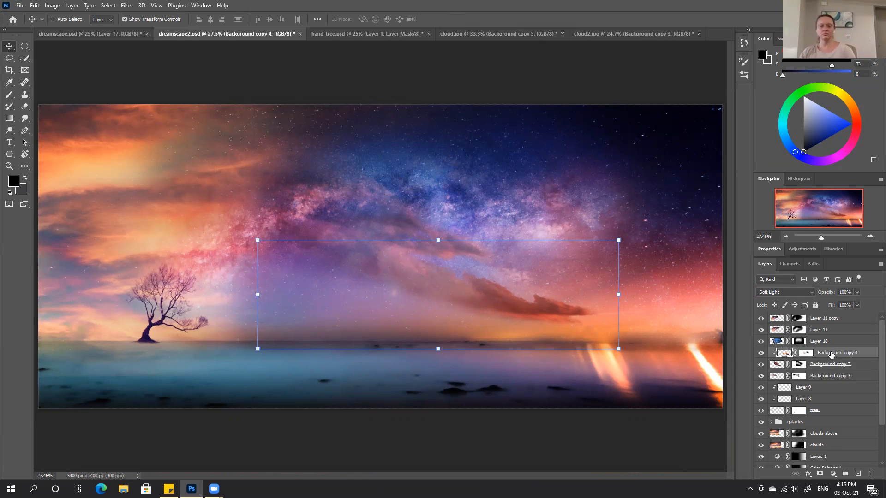
click(537, 37)
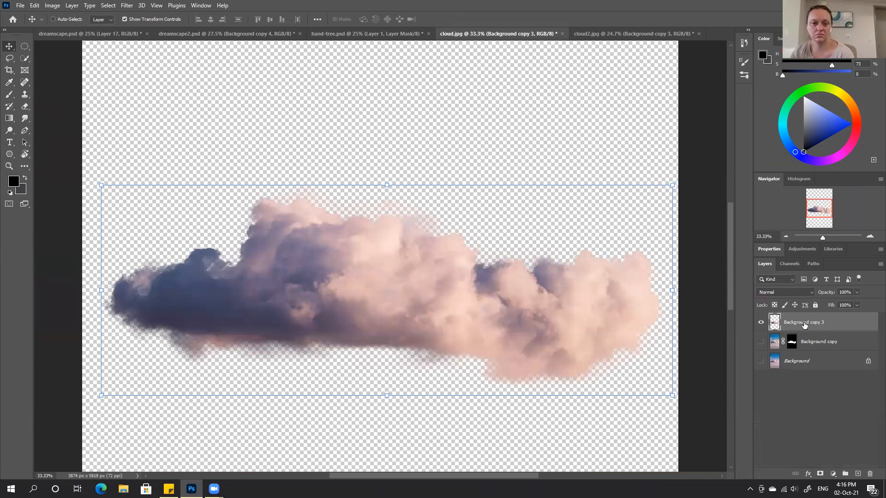
drag(811, 324, 408, 257)
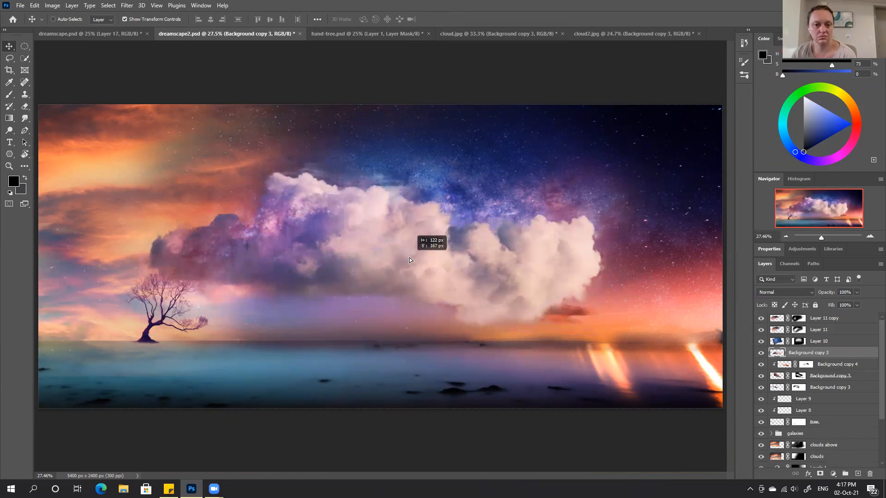
Step: Flip the new cloud horizontally and warp it so its left part bulges upward and its right end bends slightly downward
key(ctrl)
key(ctrl+t)
right_click(417, 265)
click(443, 443)
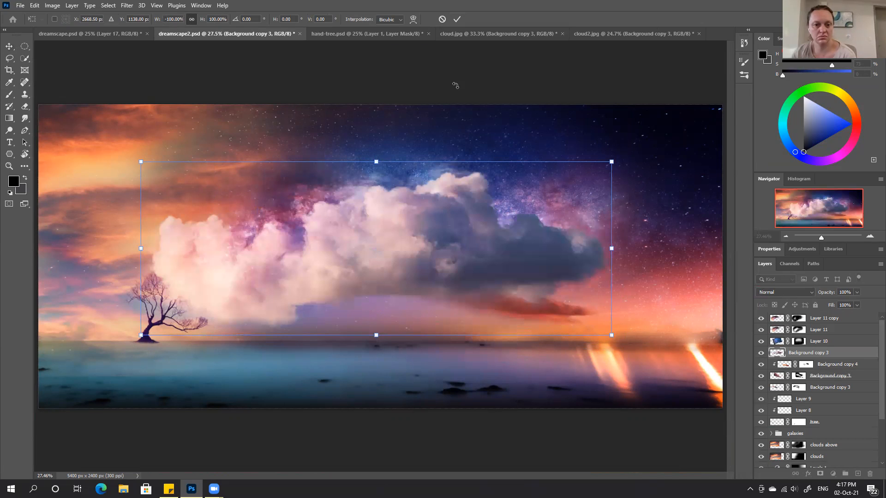
right_click(424, 249)
click(454, 311)
drag(355, 251, 348, 224)
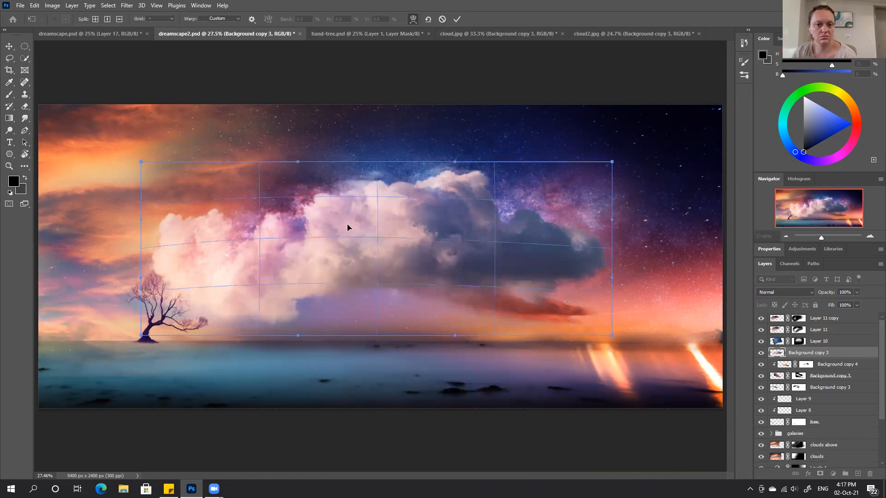
drag(544, 280, 541, 291)
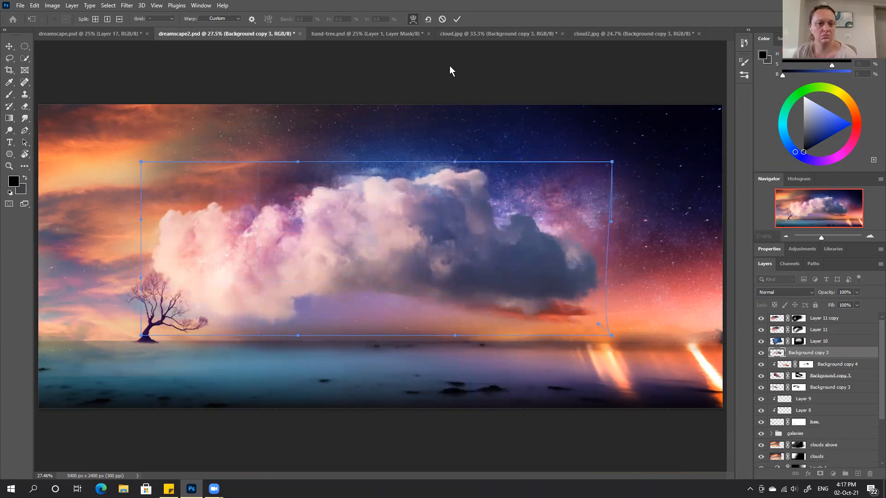
click(456, 19)
Step: Scale the new cloud to about 44% and place it over the pink galaxy area above and right of the tree
drag(331, 226, 332, 254)
drag(333, 140, 324, 240)
drag(328, 274, 290, 237)
drag(386, 276, 394, 277)
Step: Warp the small cloud so its left side arches upward and its dark end sags to the lower right, and nudge it right
right_click(318, 239)
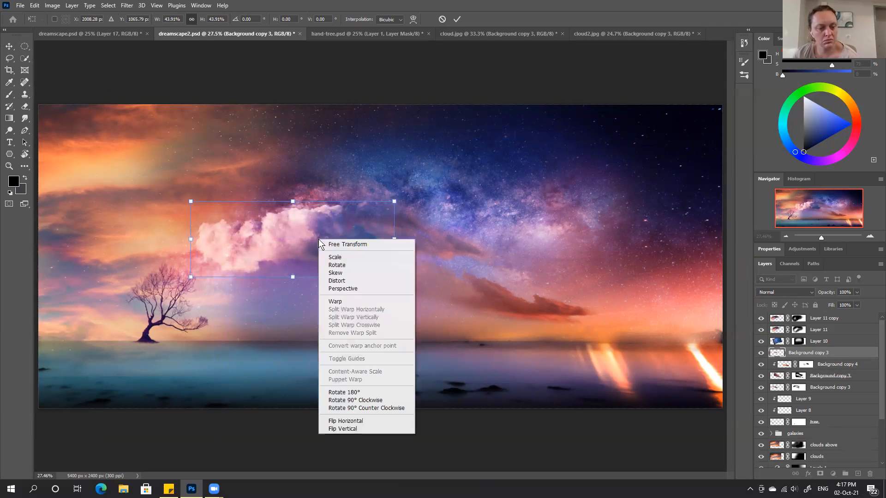
click(337, 302)
drag(256, 230, 254, 222)
drag(362, 249, 427, 291)
drag(243, 243, 259, 185)
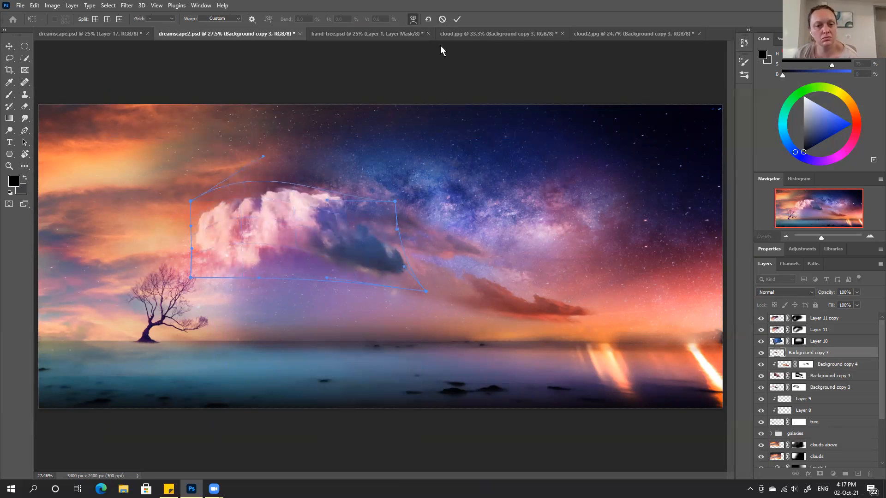
click(457, 19)
drag(333, 243, 343, 245)
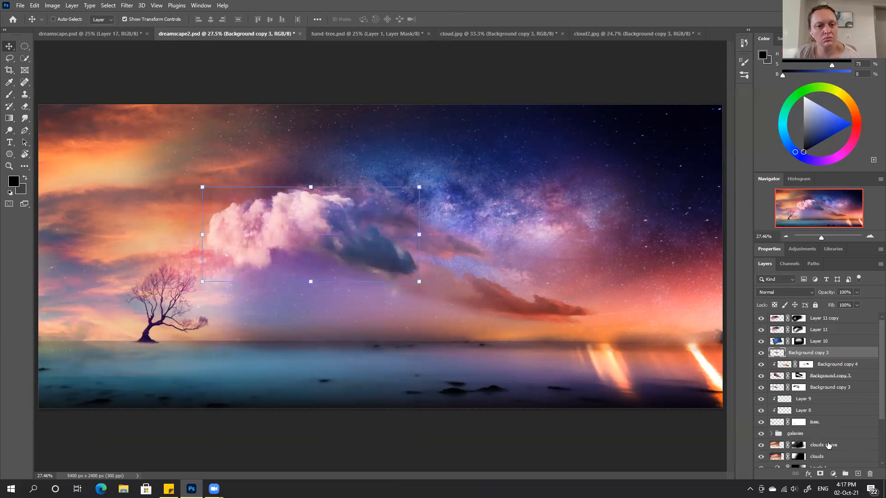
Step: Set the small cloud's blend mode to Soft Light and add a layer mask to it
click(783, 293)
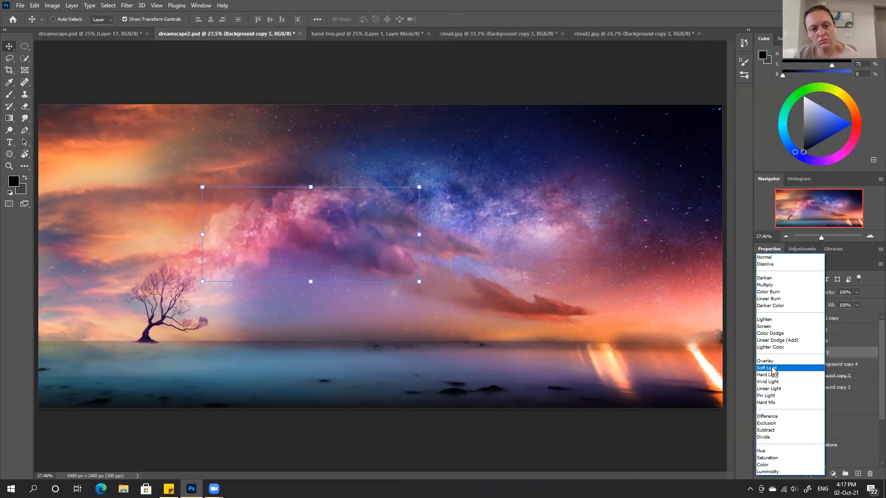
click(771, 368)
click(819, 474)
Step: Paint black on the small cloud's mask with a 500 px brush along its lower right, underside and upper edge, and check its visibility
key(d)
key(b)
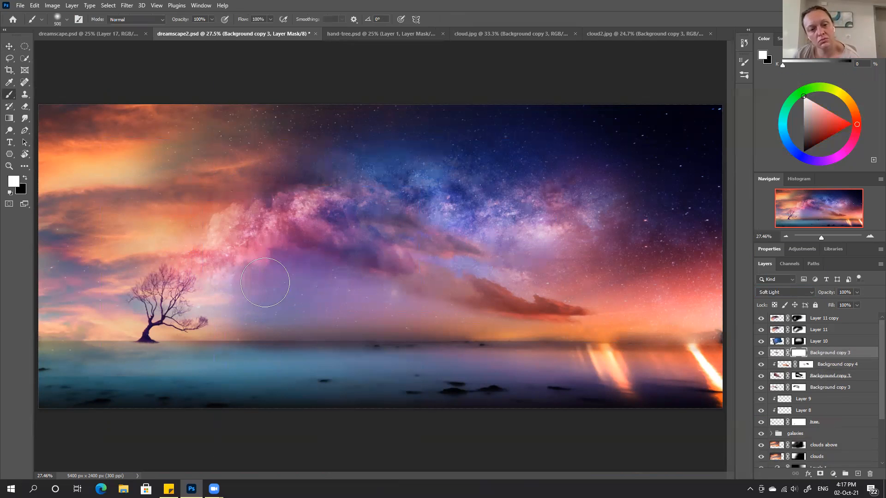
key(x)
mouse_move(362, 250)
mouse_down()
mouse_move(423, 276)
mouse_move(355, 277)
mouse_move(338, 256)
mouse_move(416, 283)
mouse_up()
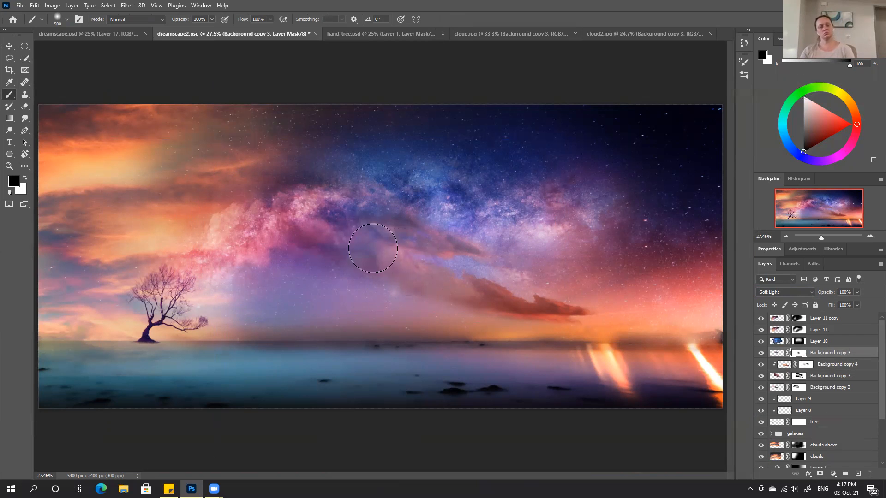
mouse_move(288, 249)
mouse_down()
mouse_move(306, 257)
mouse_move(275, 262)
mouse_up()
mouse_move(242, 196)
mouse_down()
mouse_move(183, 219)
mouse_move(262, 187)
mouse_move(405, 209)
mouse_move(279, 181)
mouse_move(328, 196)
mouse_up()
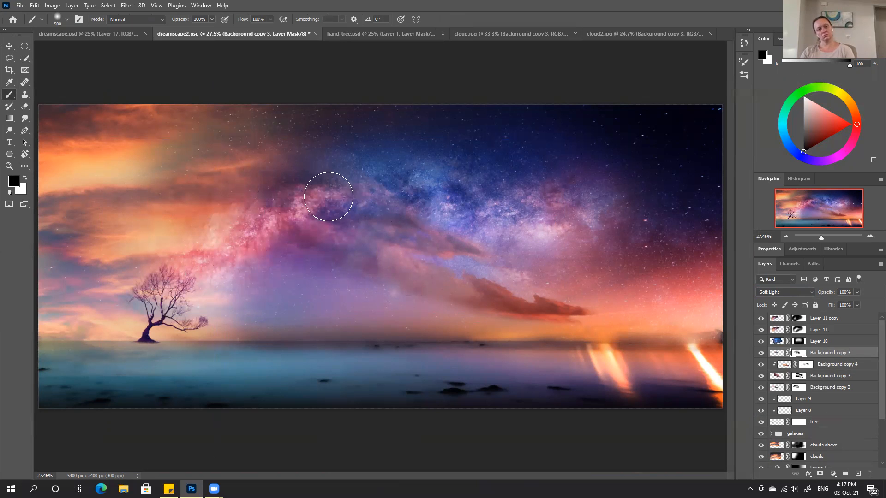
click(761, 353)
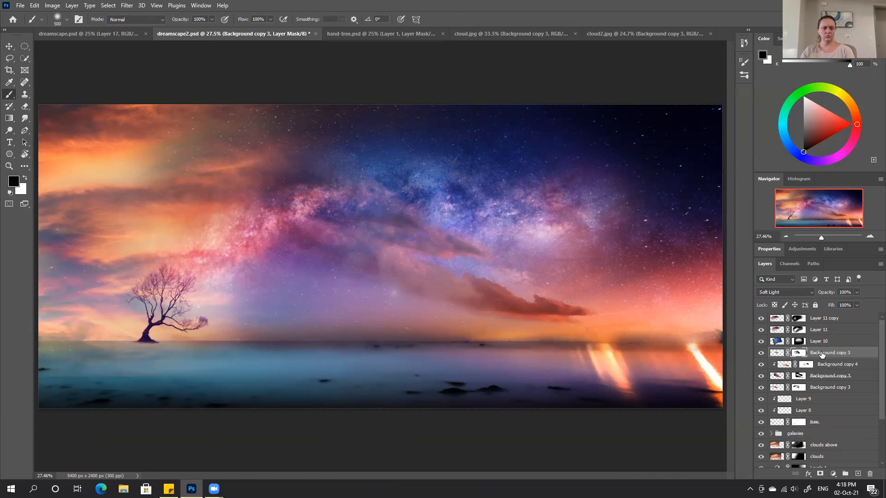
Step: Examine the layer stack of dreamscape.psd, including Group 1, Group 2 and the clipped cloud layers beneath them
click(100, 34)
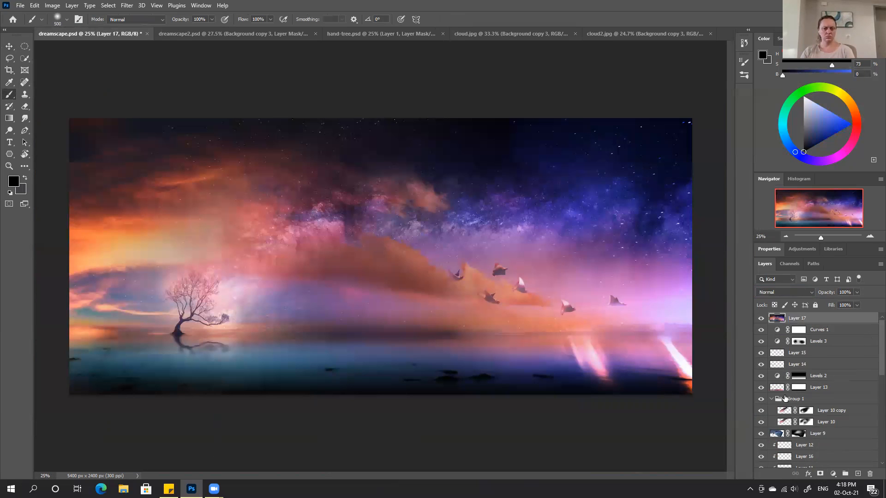
click(771, 399)
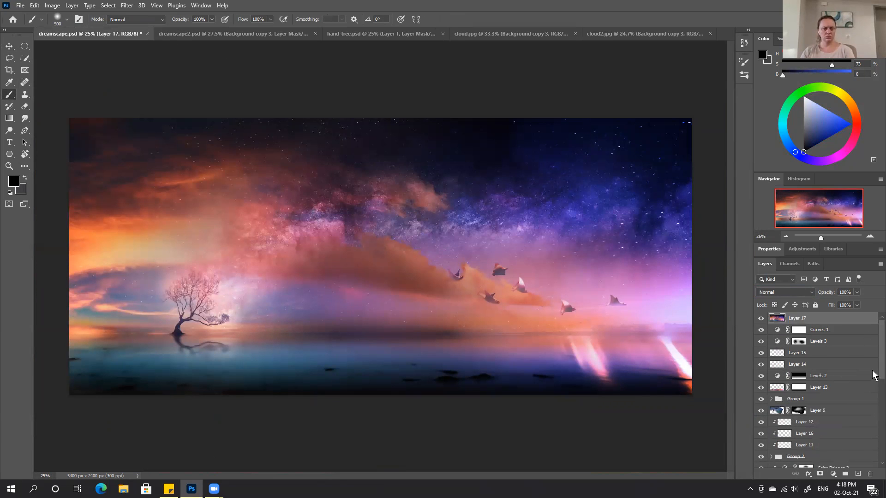
click(772, 399)
scroll(872, 358, down, 5)
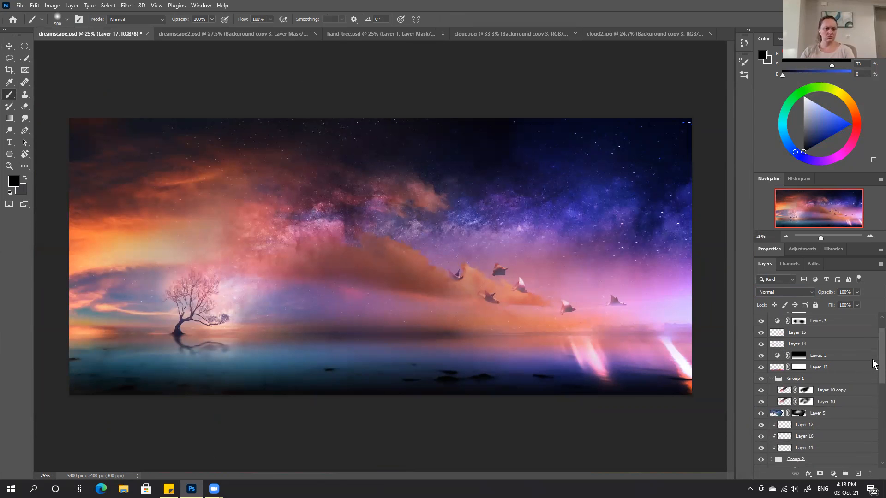
scroll(872, 378, down, 2)
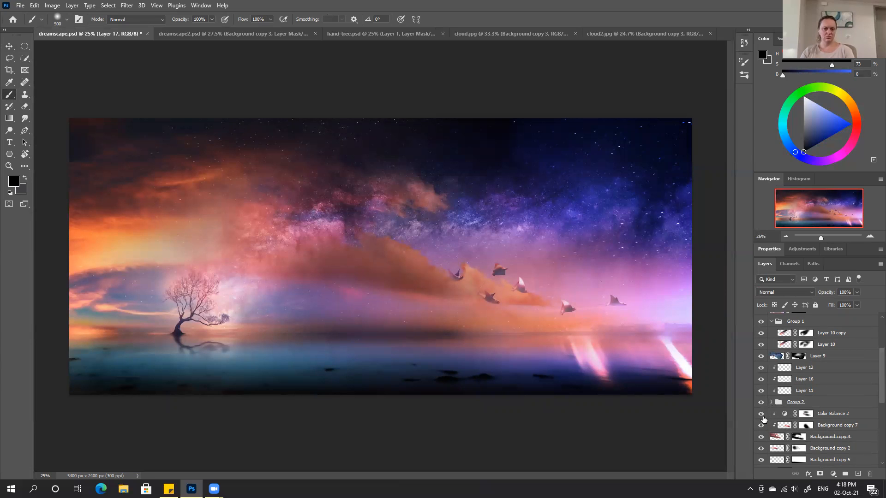
click(770, 402)
scroll(873, 365, up, 7)
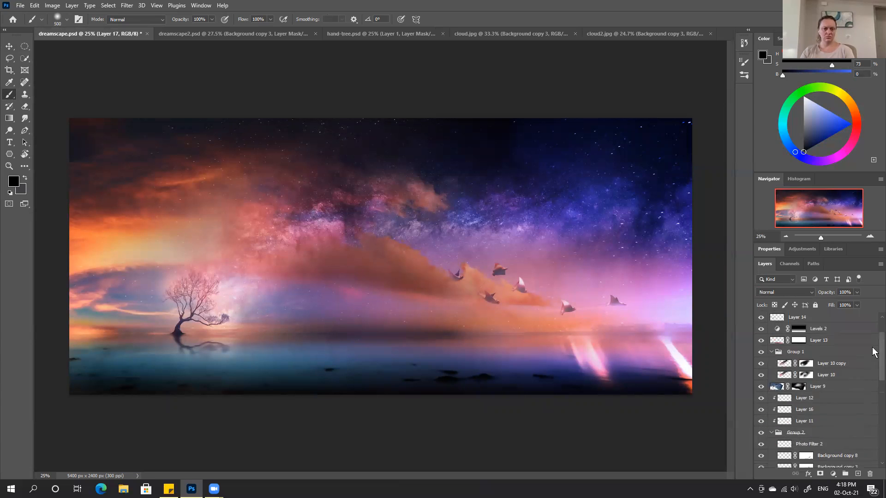
scroll(873, 360, down, 6)
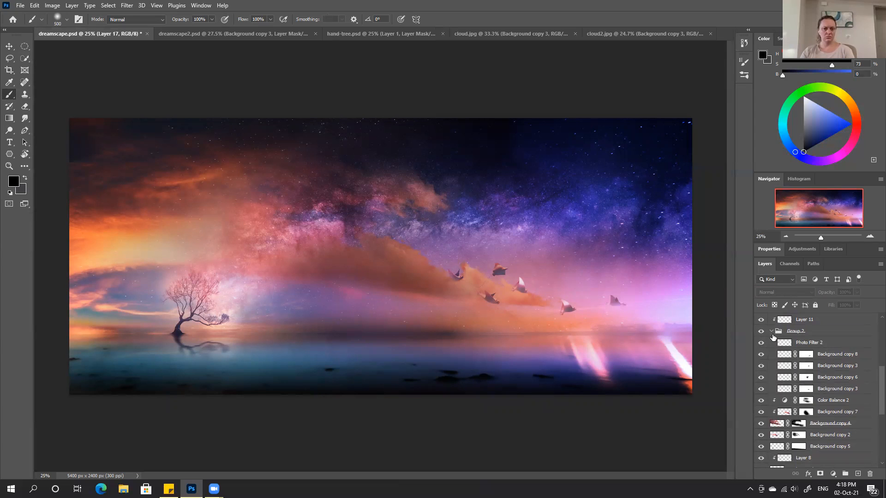
click(770, 331)
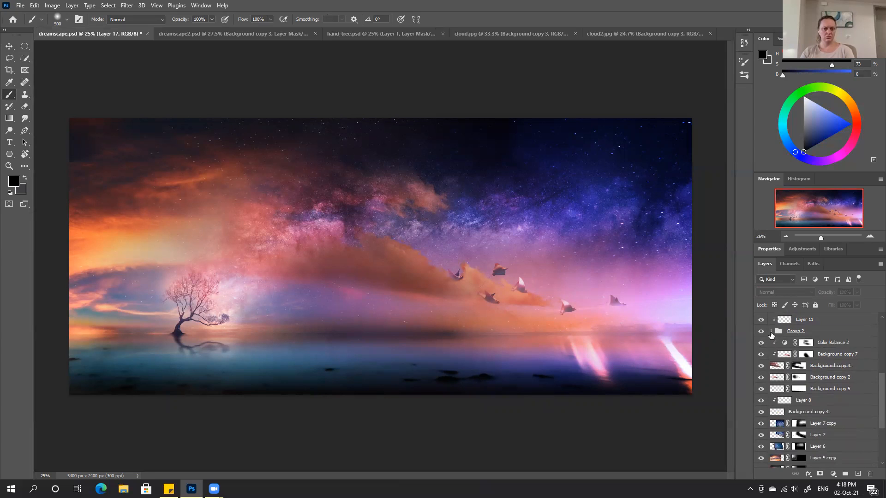
click(761, 357)
Step: Return dreamscape.psd to its opening snapshot in the history and save the file
click(743, 43)
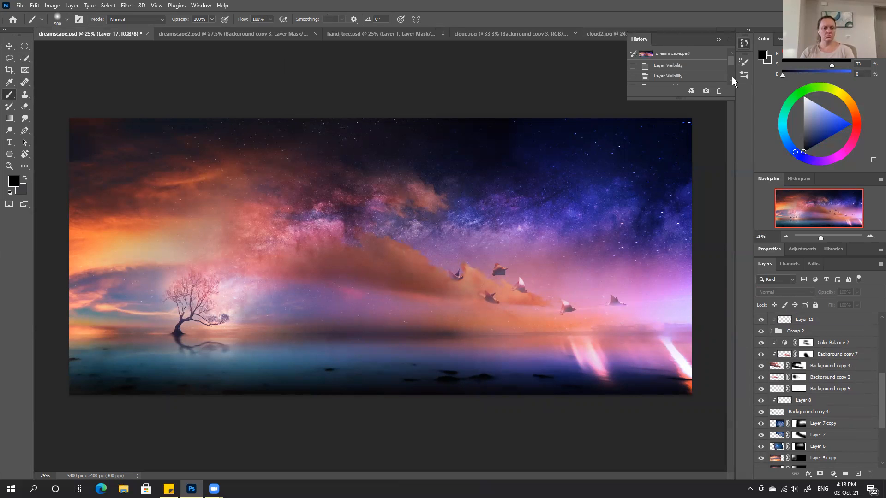
click(715, 52)
click(718, 39)
key(ctrl+s)
Step: Switch back to dreamscape2.psd, select Layer 11 copy and save the document
click(239, 33)
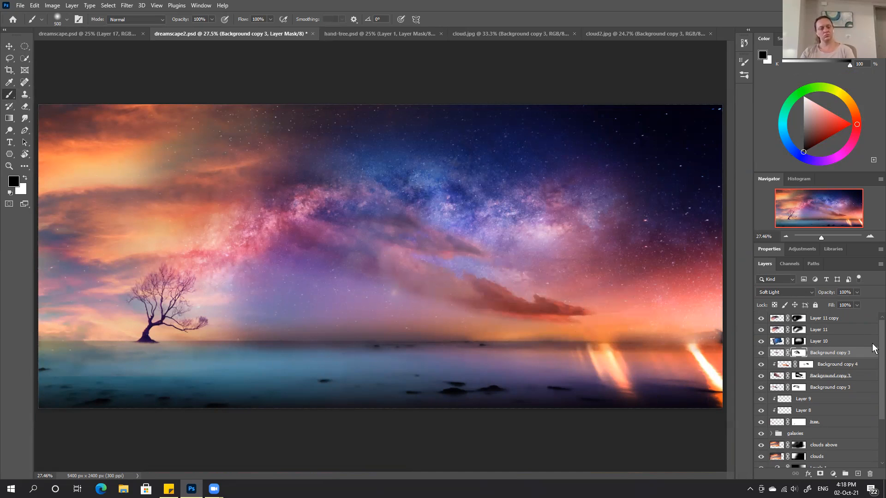
click(830, 321)
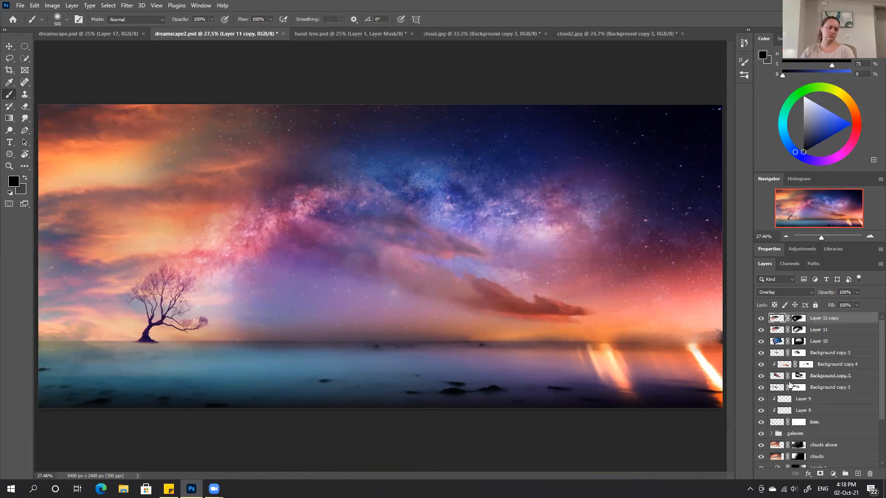
key(ctrl+s)
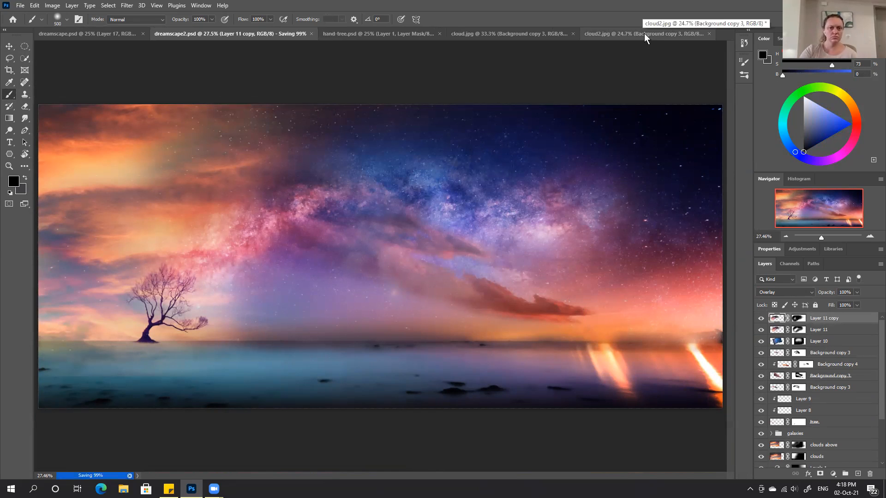
Step: Close cloud2.jpg and cloud.jpg without saving their changes
click(642, 32)
click(708, 33)
click(447, 182)
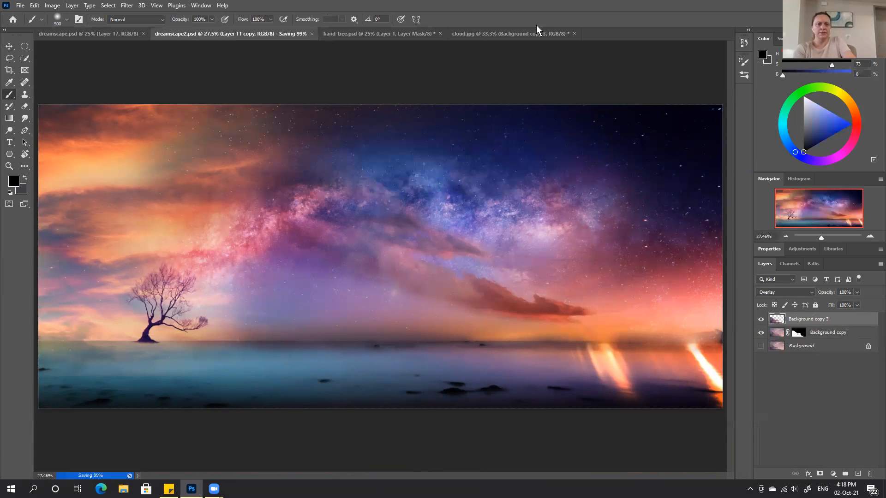
click(504, 34)
click(542, 34)
click(447, 183)
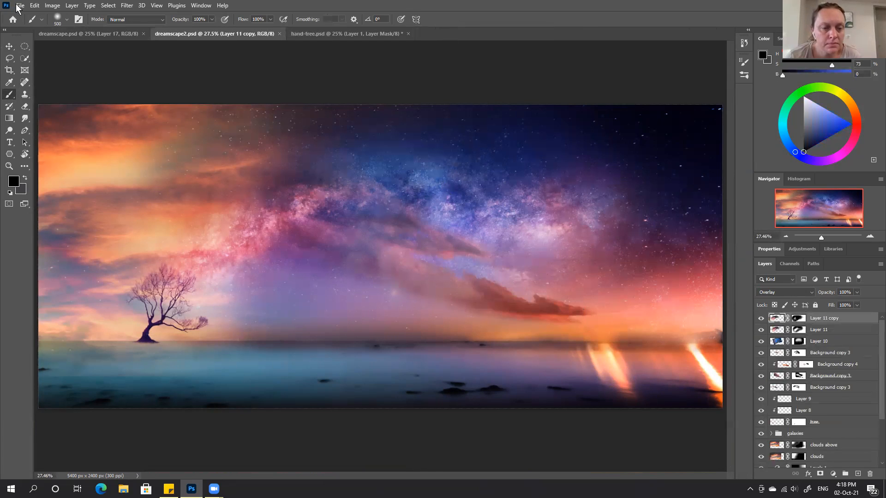
Step: Open the stock photos ray, rays 1 and rays 2 together from the dreamscape folder
click(20, 6)
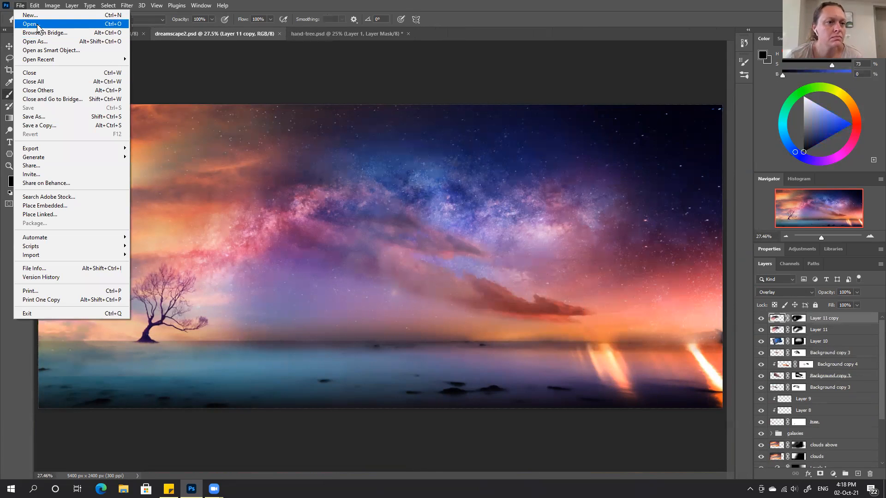
click(38, 27)
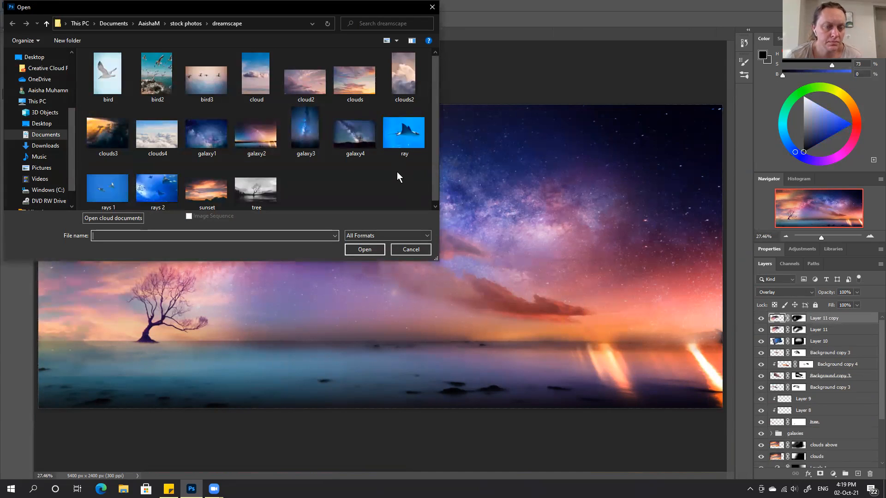
click(156, 194)
shift+click(407, 146)
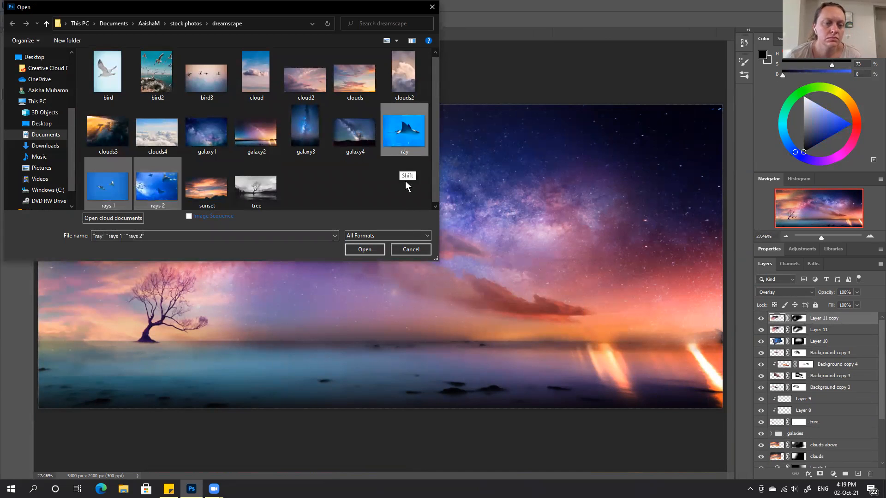
click(366, 250)
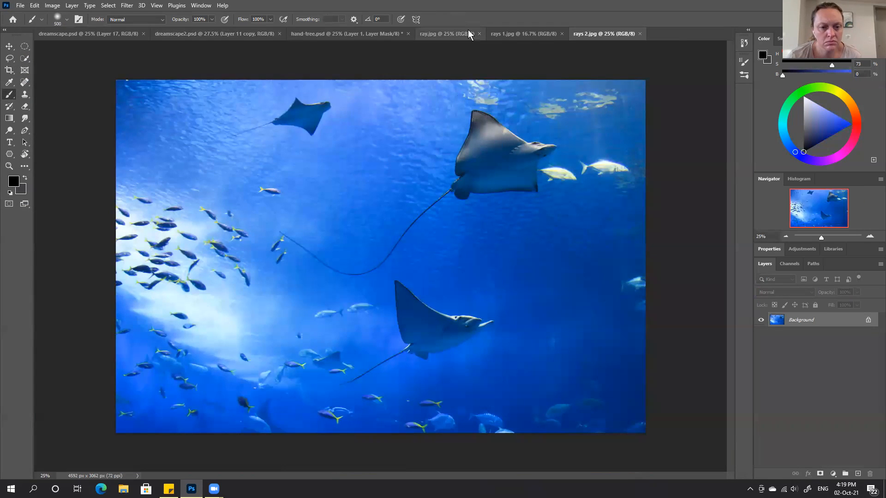
Step: View ray.jpg briefly, then select the bodies of both rays in rays 1.jpg with the Quick Selection tool
click(450, 35)
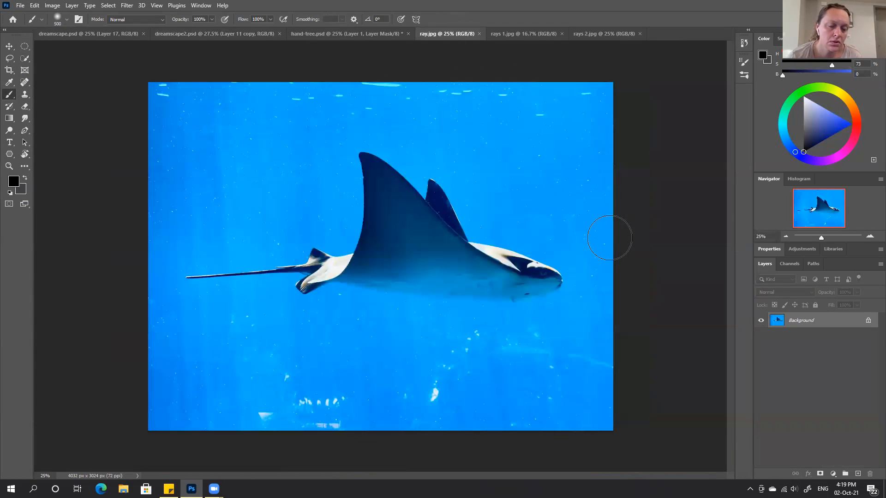
click(519, 34)
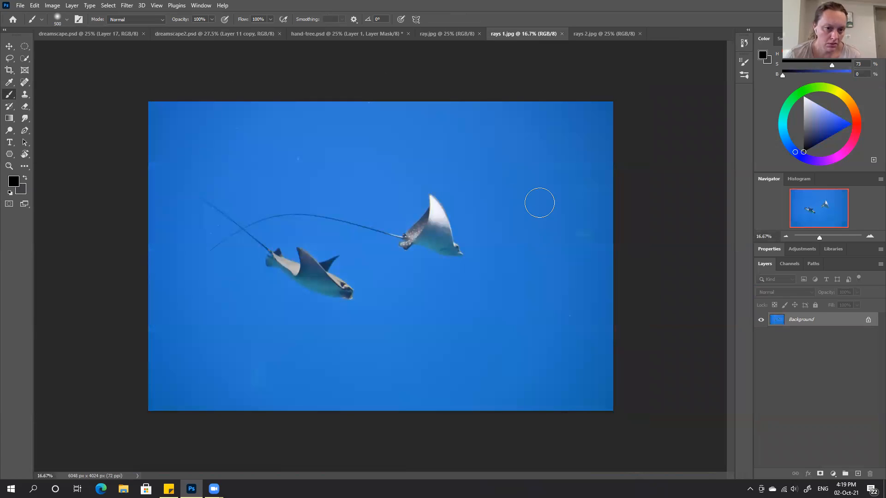
key(ctrl+0)
key(w)
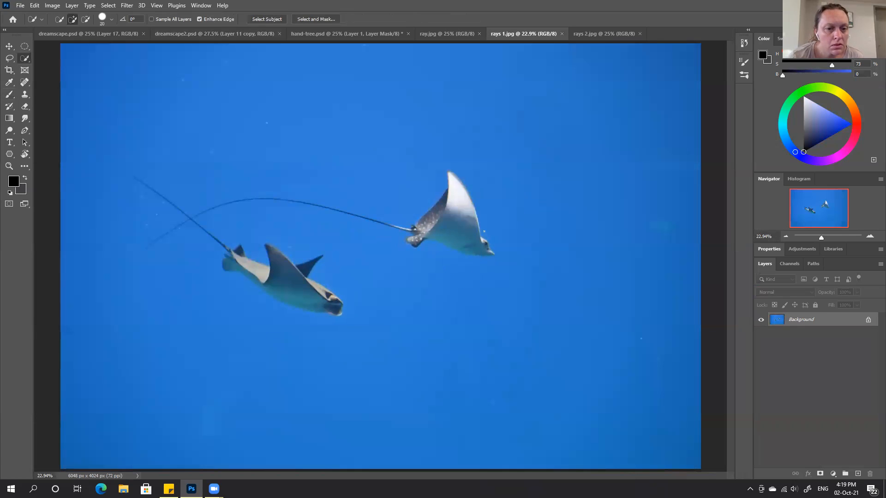
mouse_move(456, 193)
mouse_down()
mouse_move(429, 217)
mouse_move(419, 242)
mouse_move(480, 244)
mouse_move(456, 184)
mouse_up()
drag(280, 261, 287, 300)
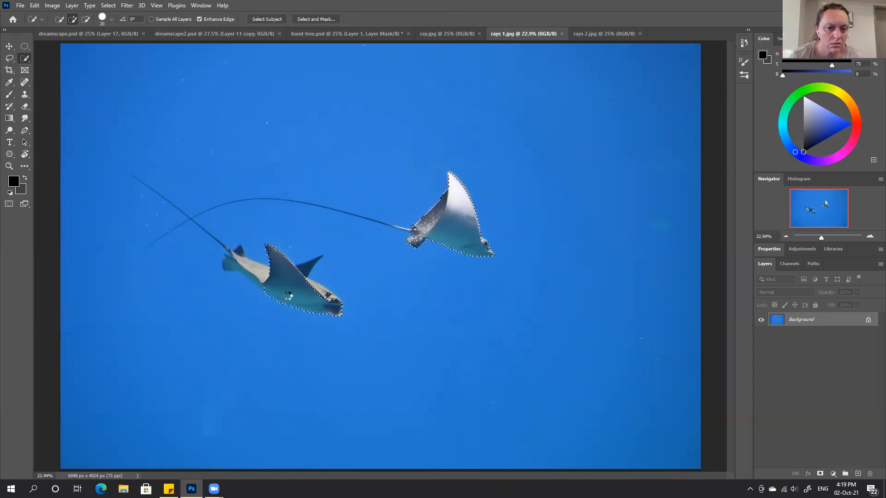
click(248, 274)
click(292, 283)
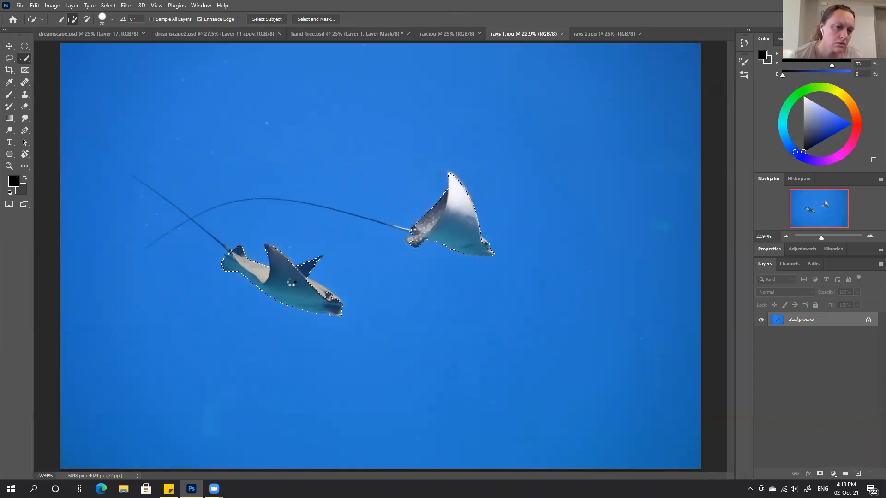
Step: Start a Color Range selection within the selected rays and sample colours around the right ray's tail base, adding to the sample
click(111, 10)
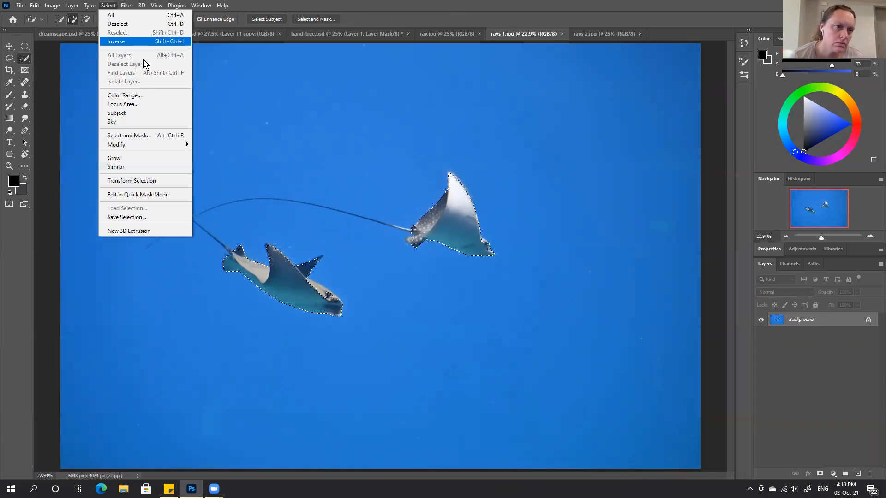
click(138, 94)
click(410, 226)
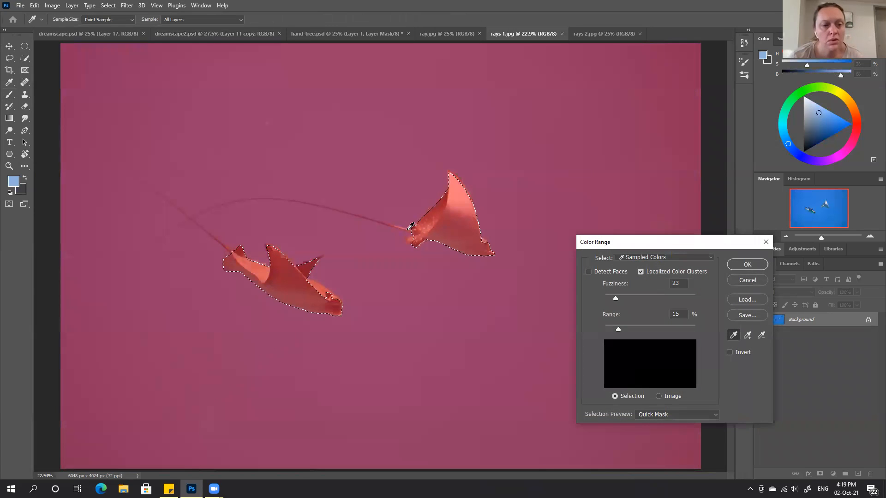
click(415, 211)
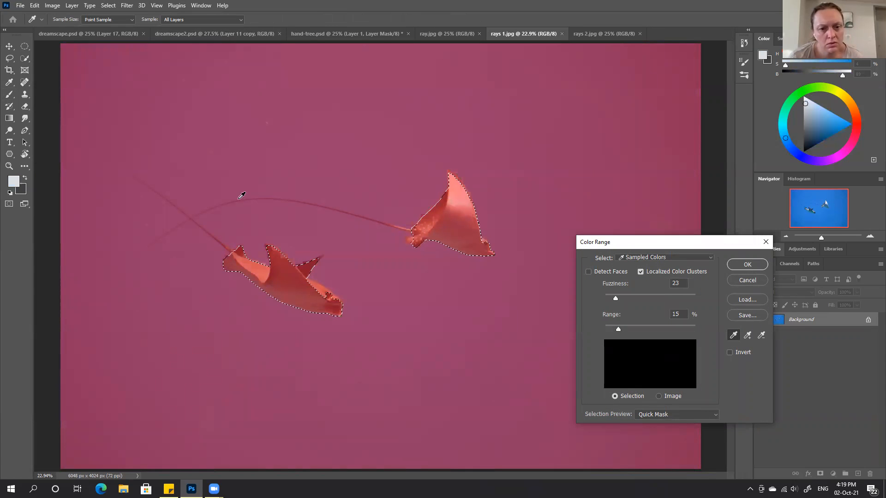
click(747, 335)
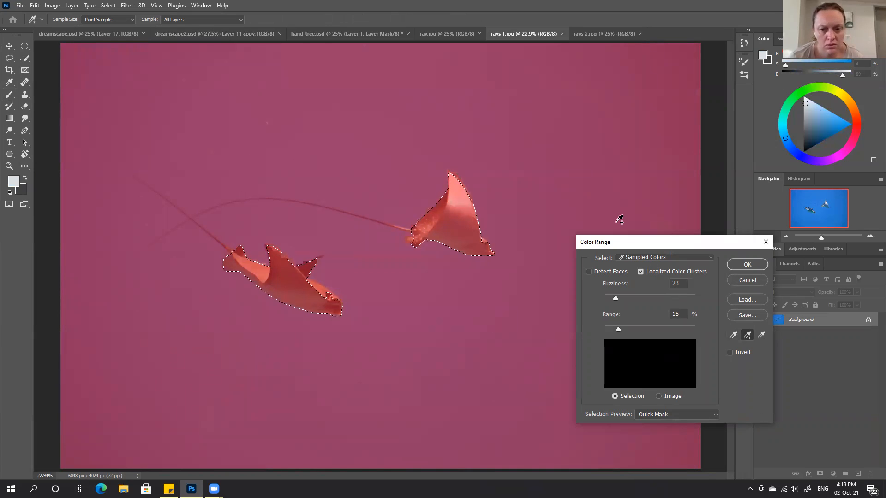
key(ctrl+plus)
key(ctrl+plus)
key(ctrl+plus)
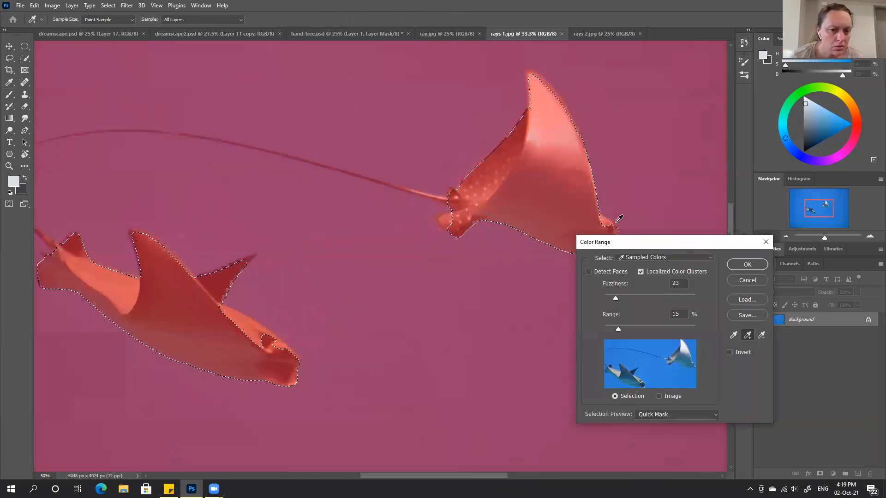
click(435, 193)
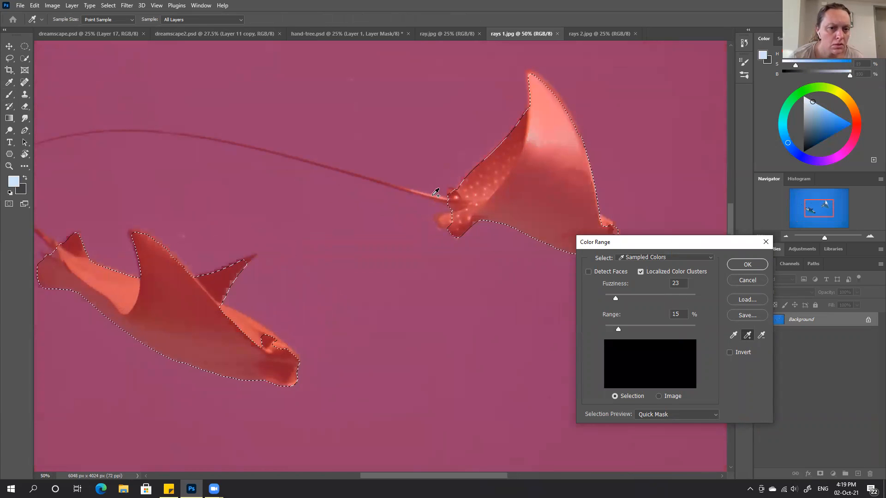
Step: Turn off Localized Color Clusters, add more colours from the right ray's tail and tail base, and set the fuzziness to 134
drag(616, 298, 621, 298)
click(643, 271)
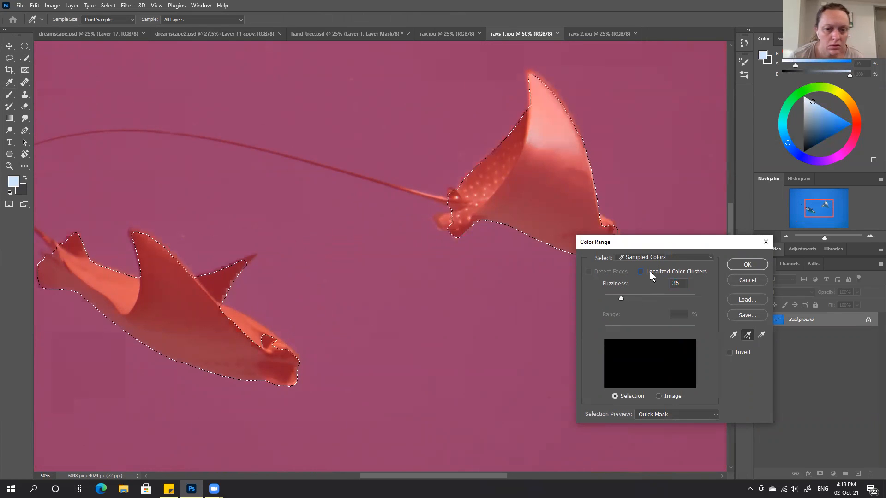
click(409, 187)
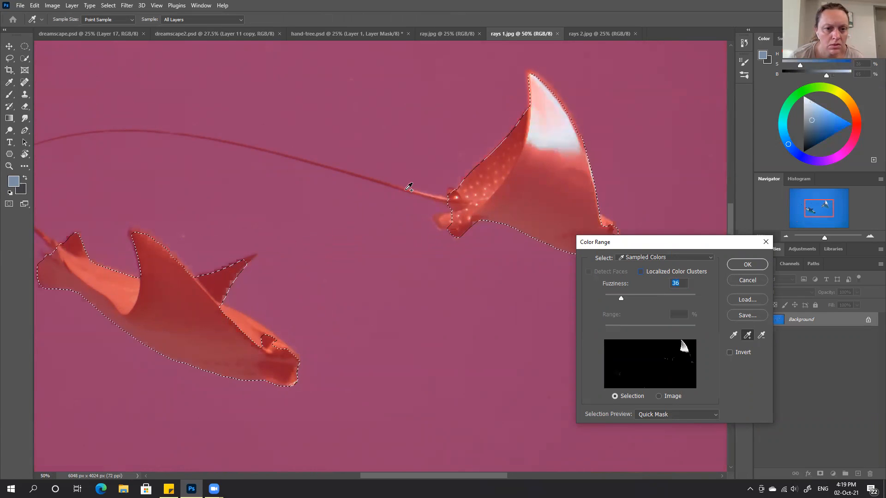
click(452, 193)
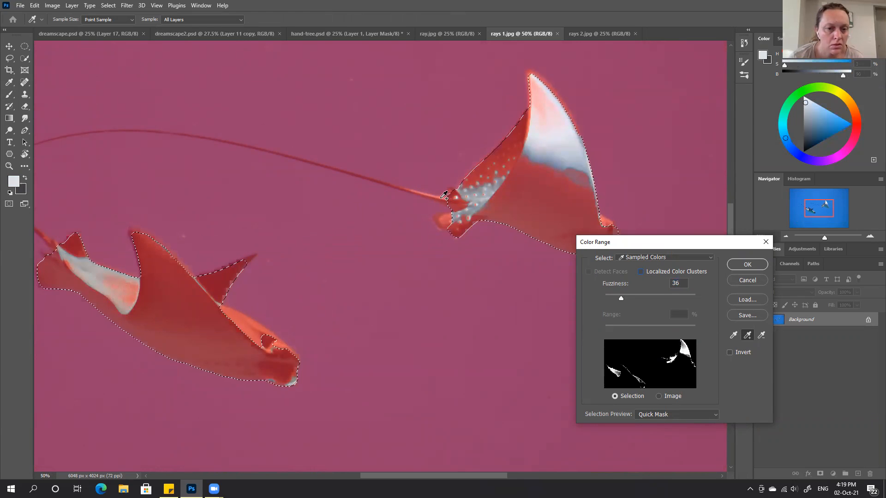
drag(621, 297, 652, 297)
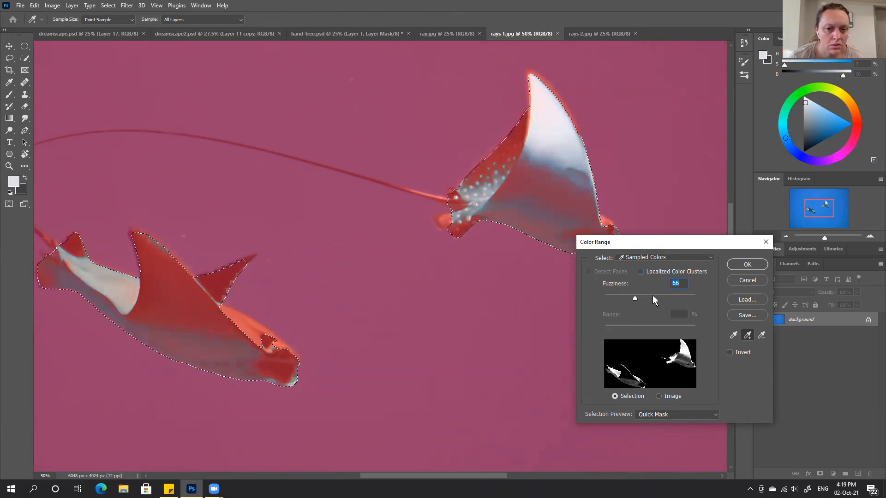
click(677, 295)
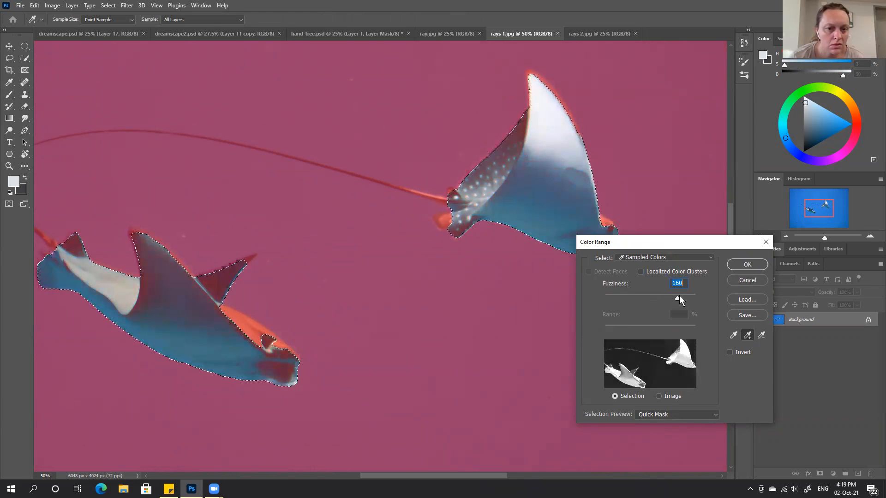
click(665, 297)
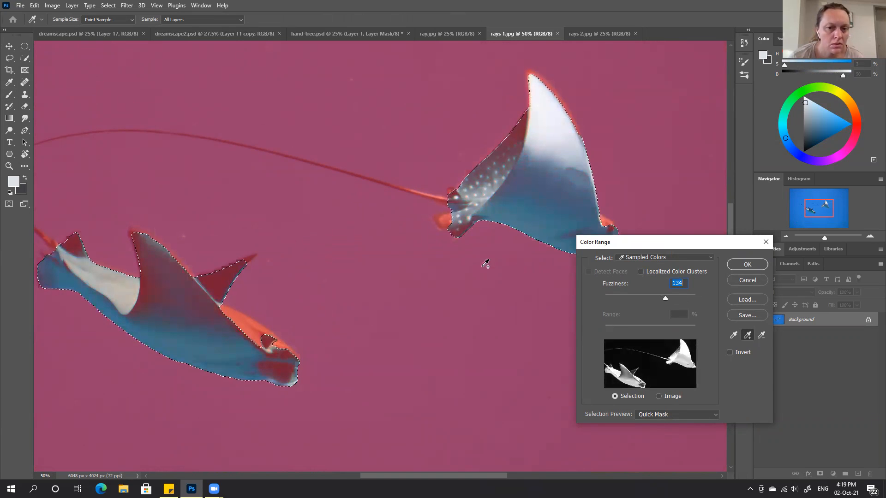
Step: Try adding the dark colour at the left ray's tail base to the Color Range sample
drag(433, 330, 462, 288)
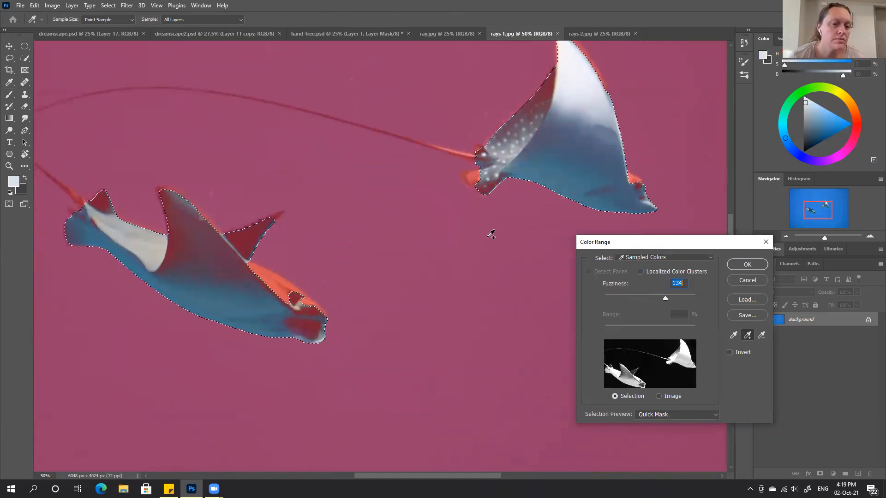
key(ctrl+0)
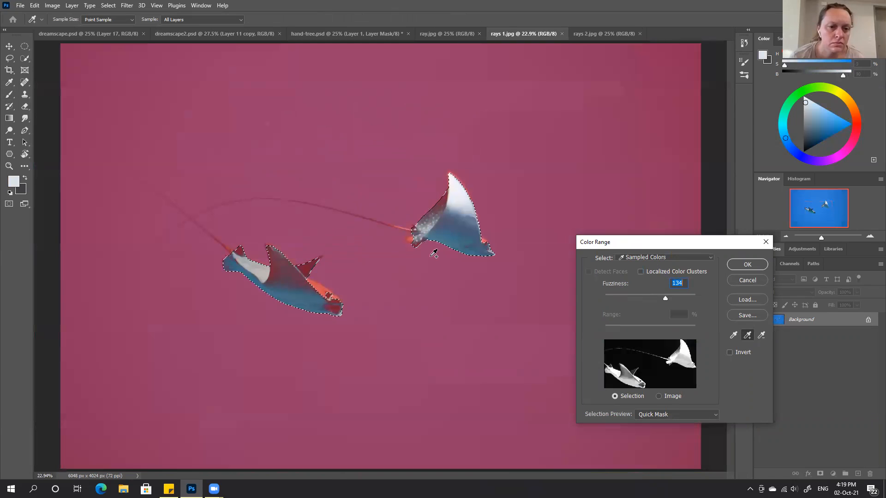
click(237, 250)
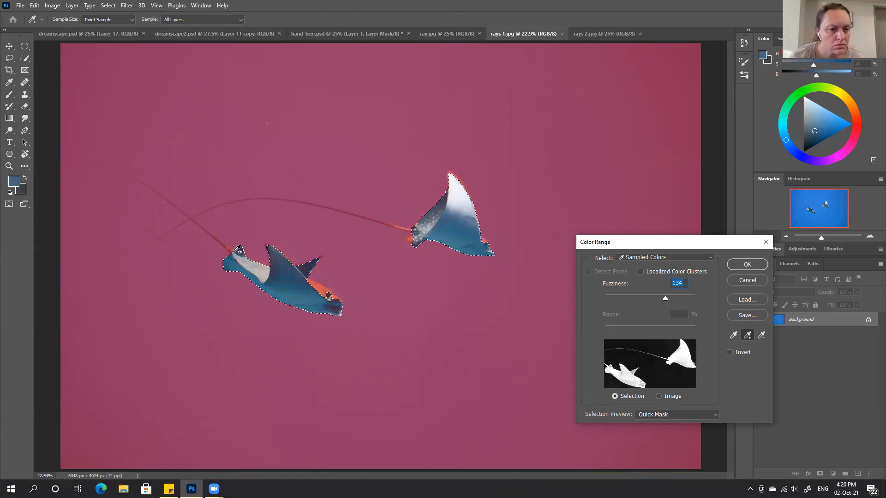
key(ctrl+z)
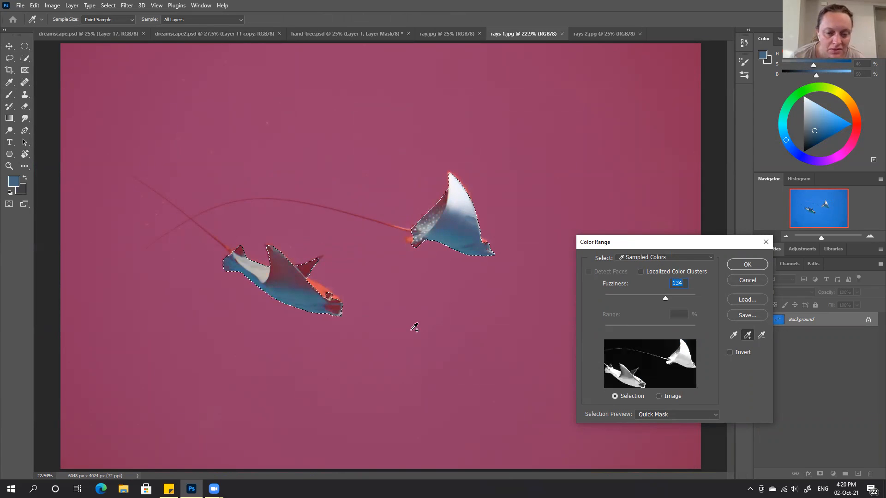
Step: Add the left ray's tail colour near its body to the Color Range sample and apply the selection
key(ctrl+plus)
key(ctrl+plus)
key(ctrl+plus)
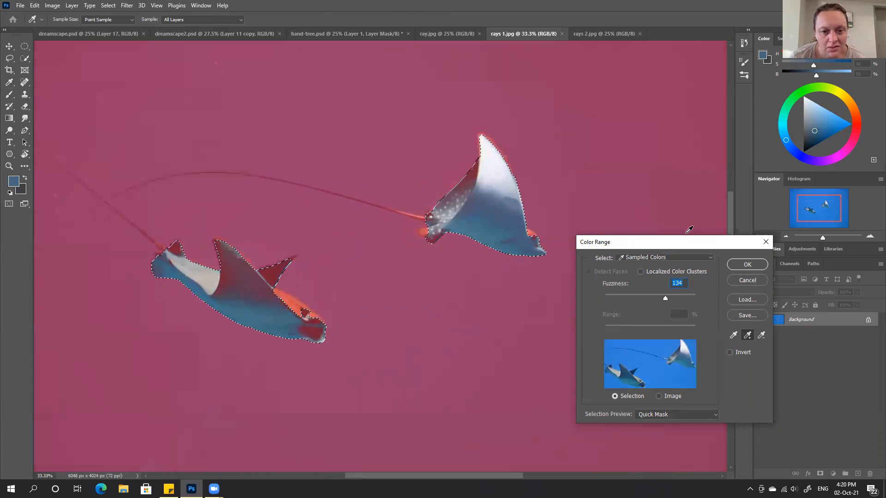
drag(120, 214, 425, 312)
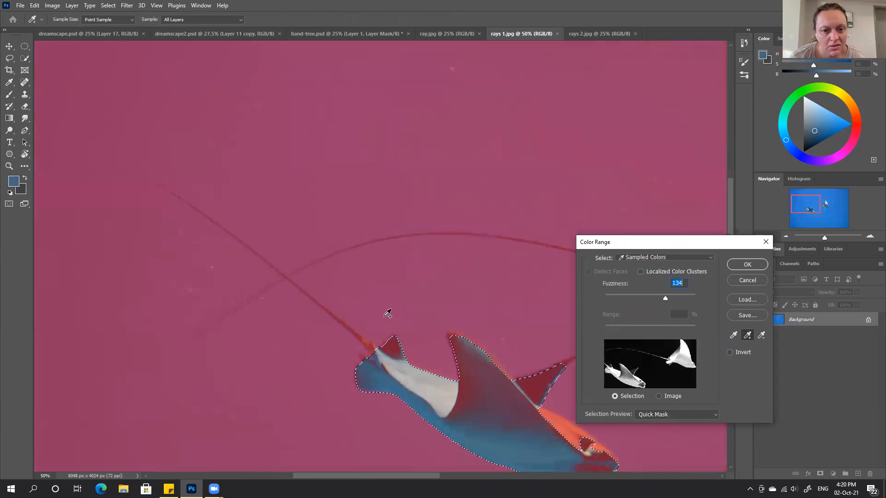
click(354, 331)
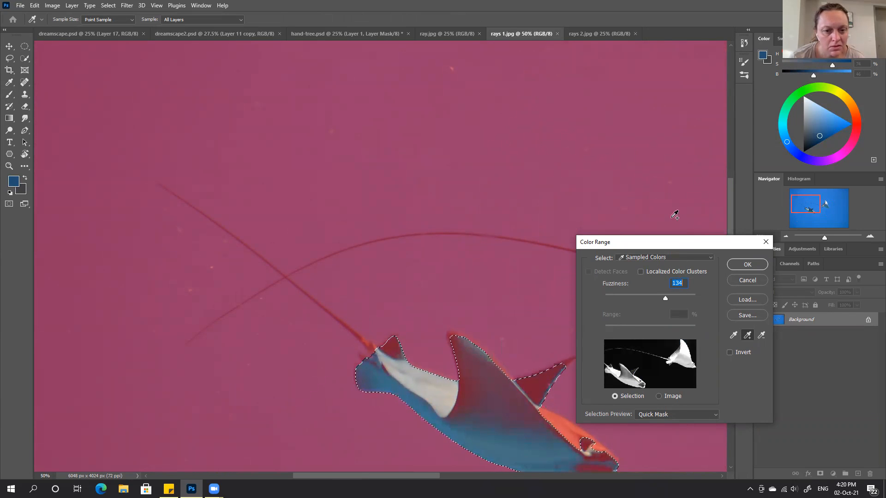
key(ctrl+0)
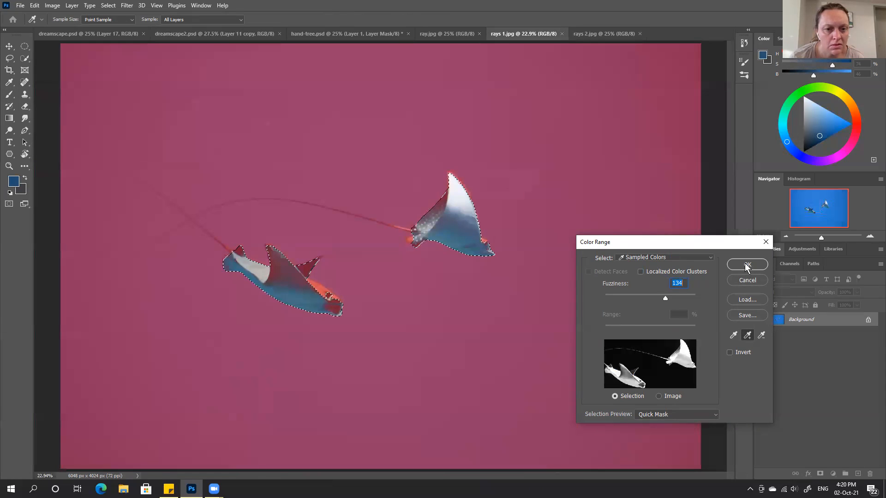
click(745, 267)
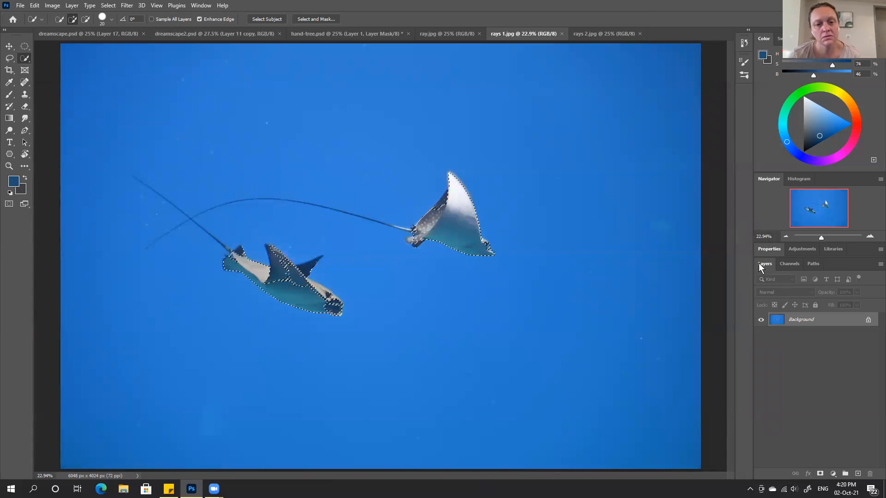
Step: Open the rays selection in Select and Mask and take up the Brush tool in add mode on the right ray
click(307, 19)
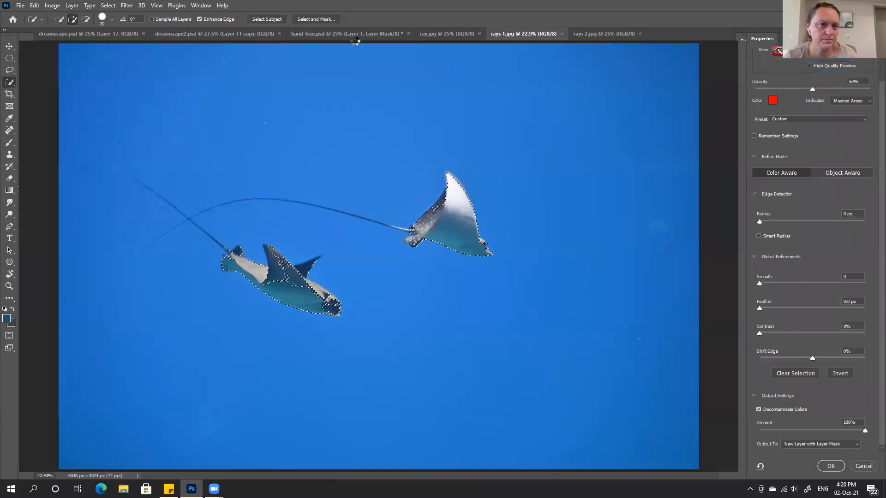
click(8, 71)
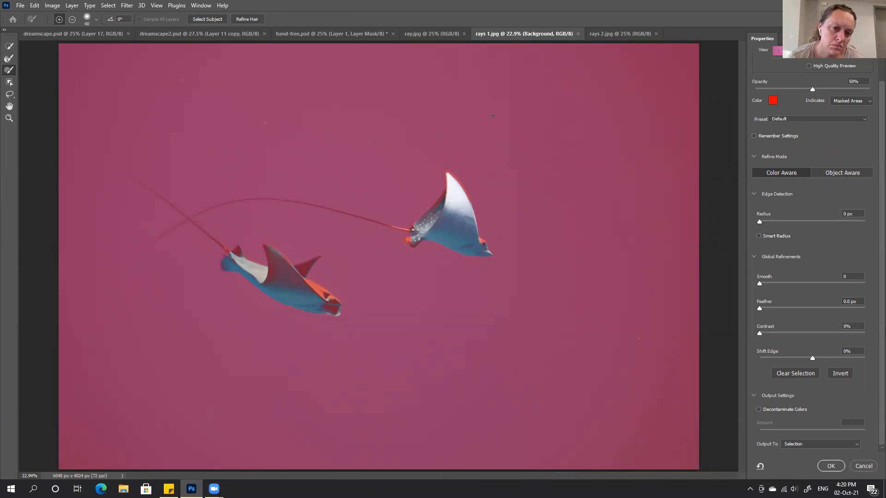
key(ctrl+plus)
key(ctrl+plus)
key(ctrl+plus)
drag(598, 185, 528, 251)
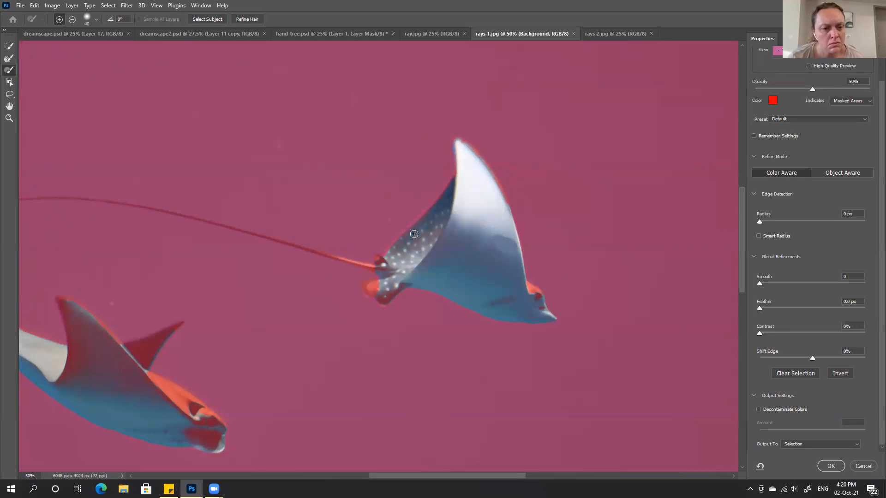
Step: Enlarge the brush to 150 and paint the missing parts of the right ray's spotted wing into the selection
key(bracketright)
key(bracketright)
key(bracketright)
key(bracketright)
key(bracketright)
key(bracketright)
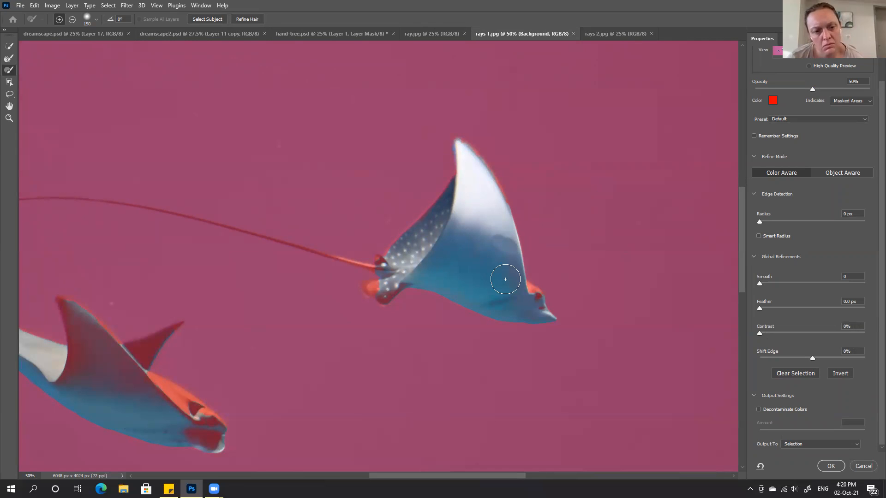
key(ctrl)
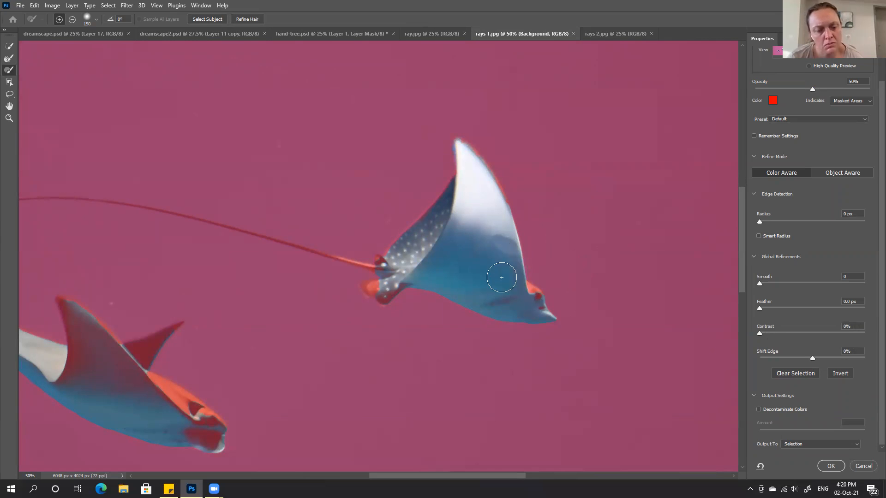
Step: Paint the right ray's head and the small fins at its tail base into the selection with a smaller brush
key(bracketleft)
key(bracketleft)
key(bracketleft)
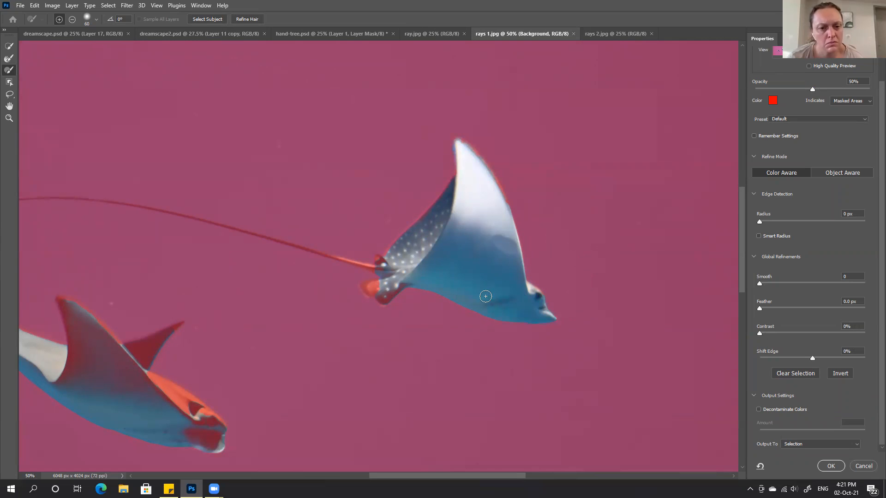
key(bracketright)
key(bracketright)
key(bracketright)
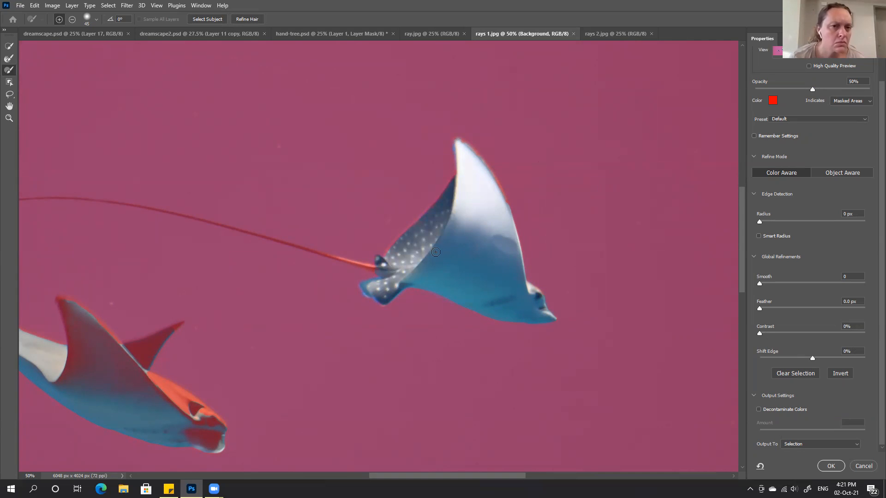
Step: Brush part of the left ray's head and adjoining wing into the selection at brush size 90
mouse_move(357, 236)
mouse_down()
mouse_move(543, 259)
mouse_move(556, 242)
mouse_up()
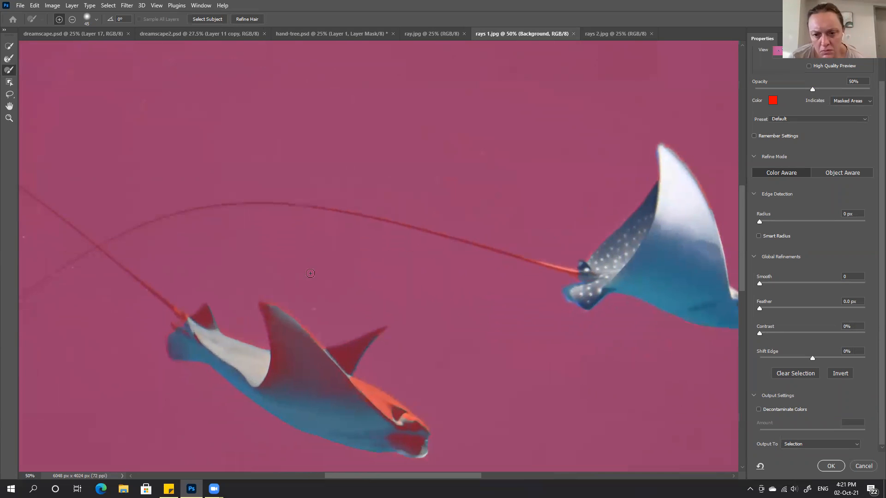
key(bracketright)
key(bracketright)
key(bracketright)
mouse_move(398, 434)
mouse_down()
mouse_move(406, 438)
mouse_move(339, 391)
mouse_move(377, 402)
mouse_up()
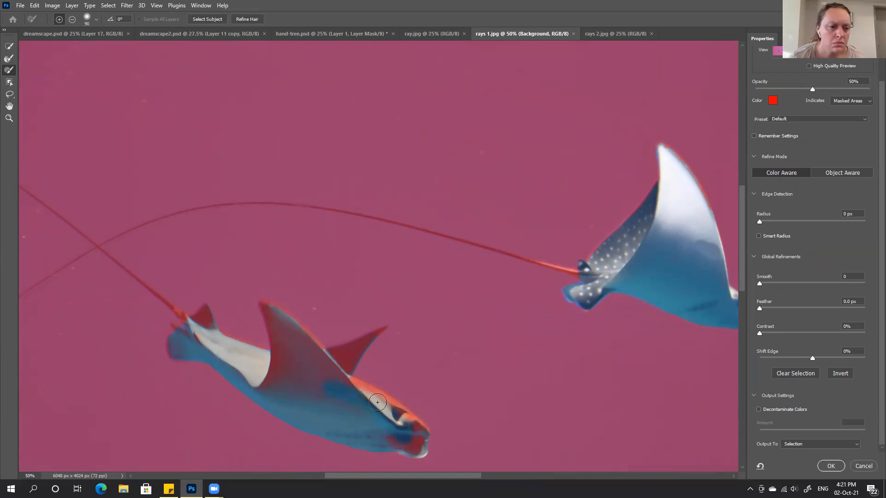
Step: Add the left ray's large near wing and lower head to the selection using the Quick Selection tool at size 60
click(9, 47)
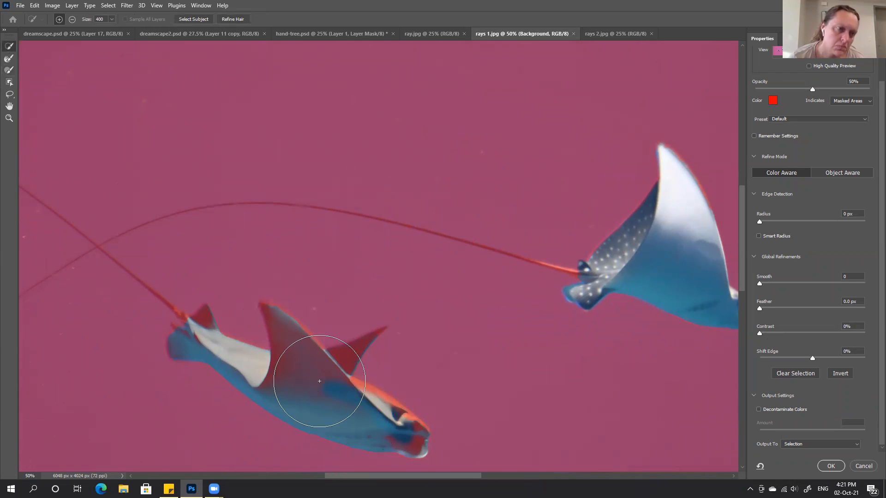
key(bracketleft)
key(bracketleft)
key(bracketleft)
key(bracketleft)
key(bracketleft)
key(bracketleft)
key(bracketleft)
key(bracketleft)
key(bracketleft)
key(bracketleft)
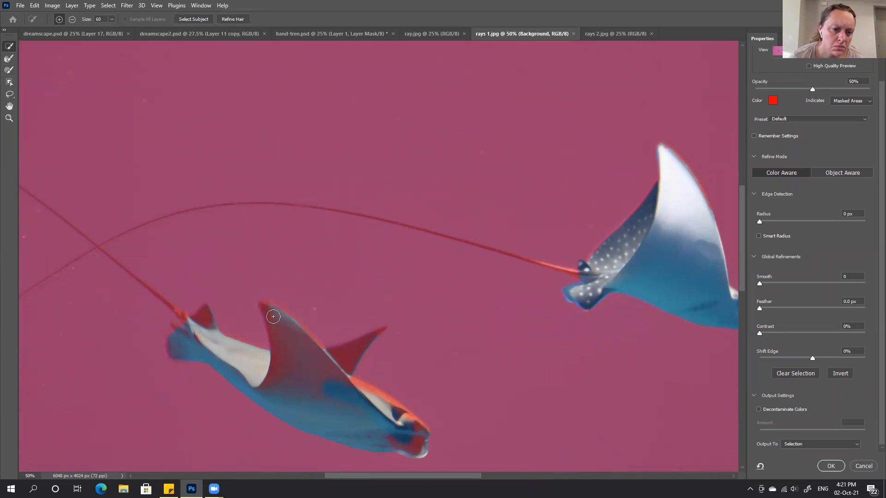
drag(291, 365, 303, 366)
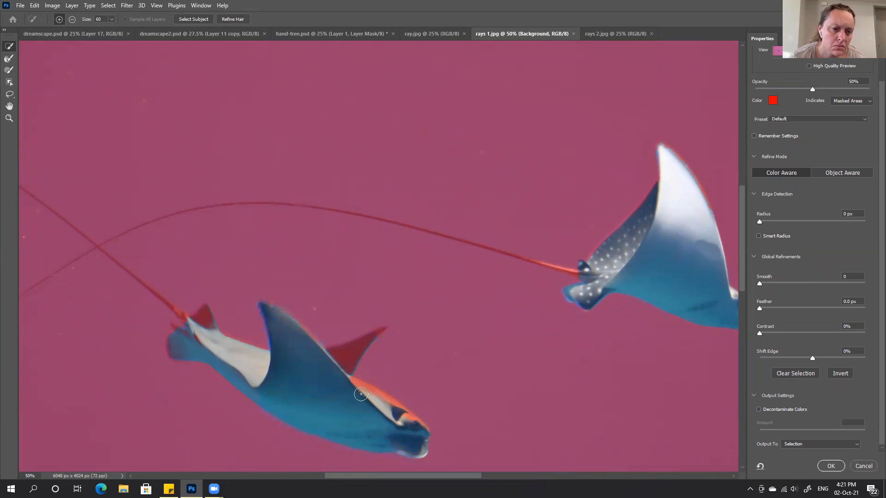
Step: Add the left ray's back, far wing, tail fins and eye area, plus both tail bases, to the selection with Quick Selection
drag(361, 394, 384, 412)
drag(332, 367, 360, 350)
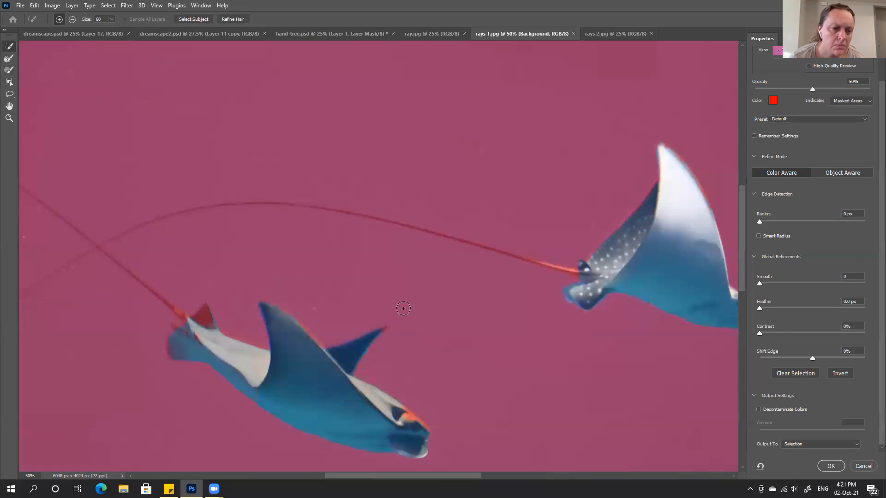
mouse_move(202, 319)
mouse_down()
mouse_move(210, 346)
mouse_move(177, 335)
mouse_move(196, 347)
mouse_up()
drag(423, 430, 400, 412)
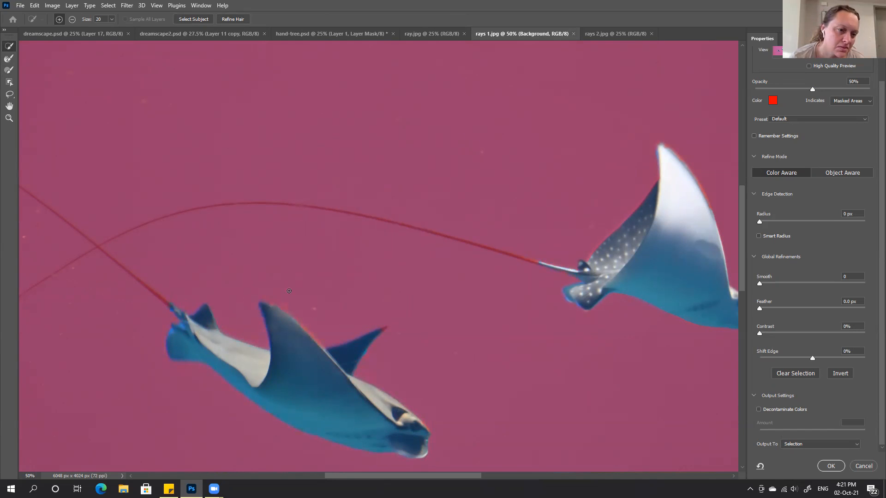
Step: Set the Select and Mask output to New Layer with Layer Mask
key(ctrl+0)
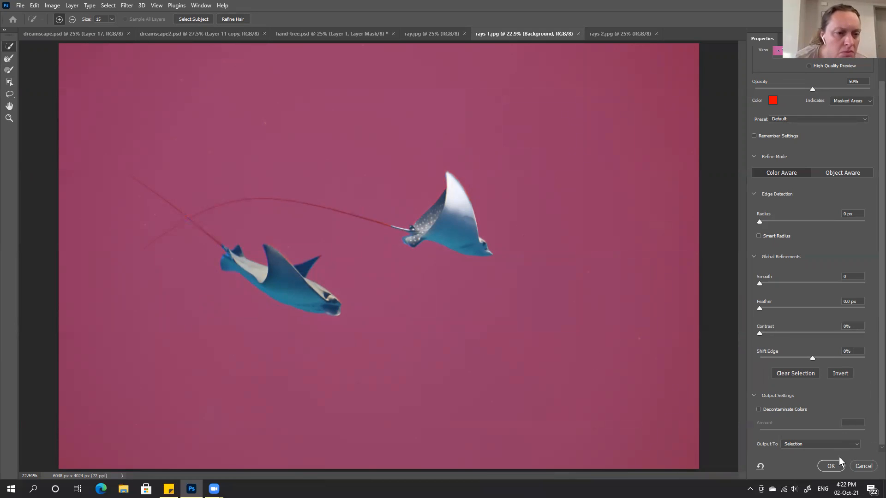
click(824, 443)
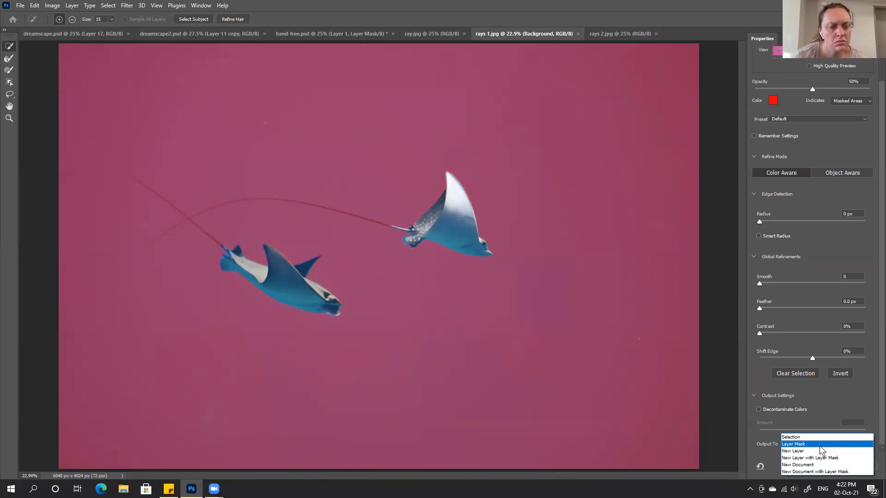
click(814, 457)
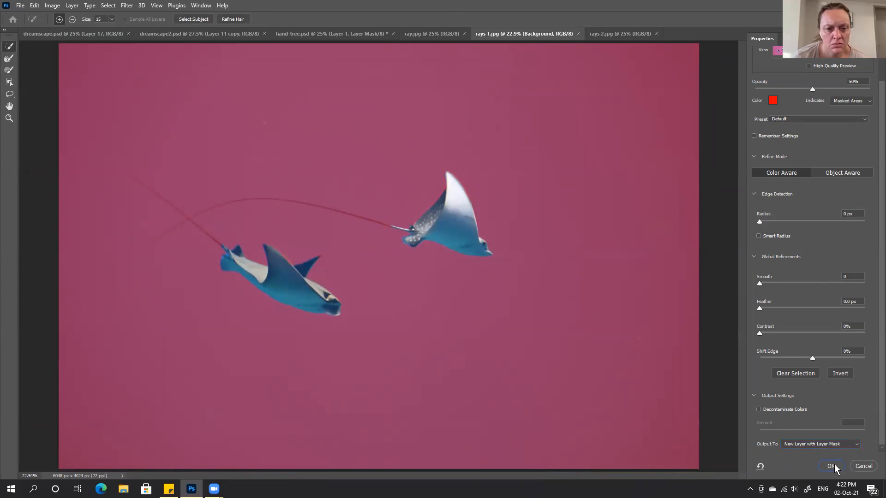
Step: Output the selection of the two rays to a new layer with layer mask, and disable that mask
click(834, 464)
click(761, 333)
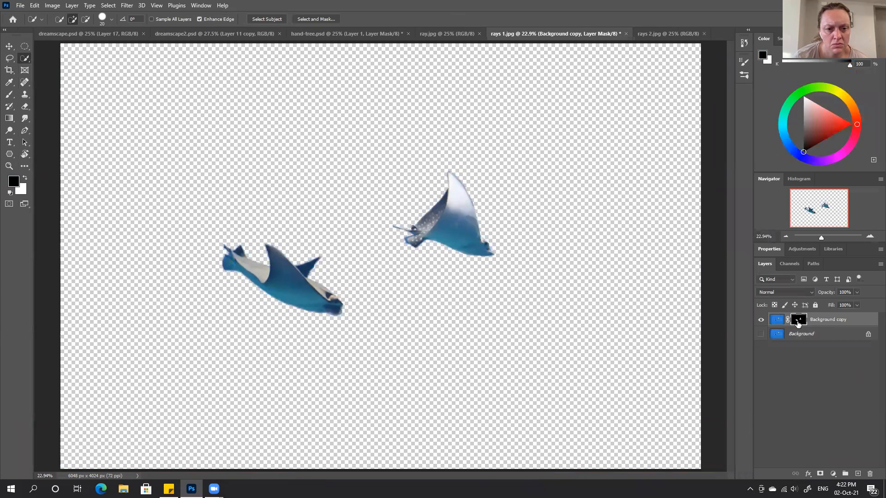
click(774, 323)
right_click(799, 324)
click(804, 328)
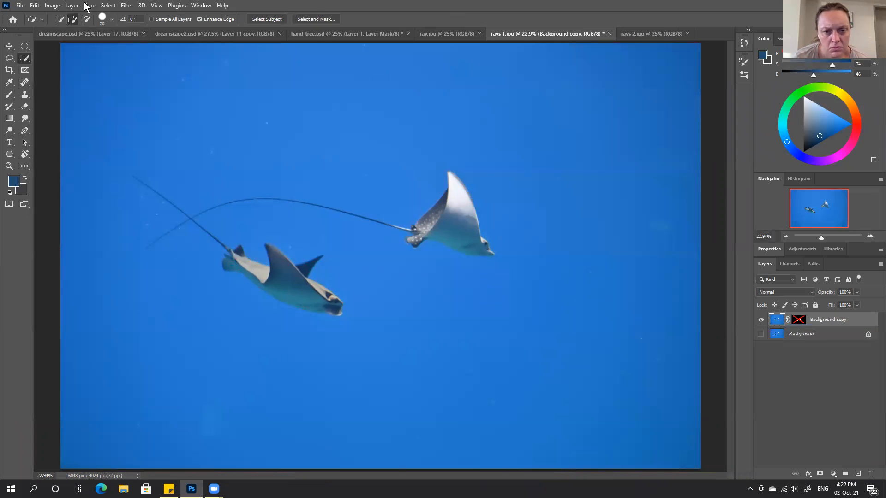
Step: Select the two rays and their thin tails against the blue water with Color Range, using sampled colors
click(108, 5)
click(127, 99)
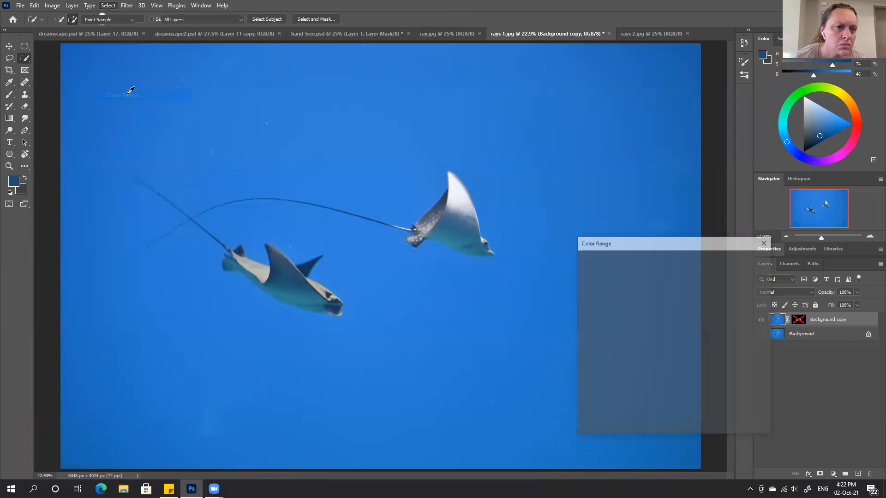
key(ctrl+plus)
key(ctrl+plus)
key(ctrl+plus)
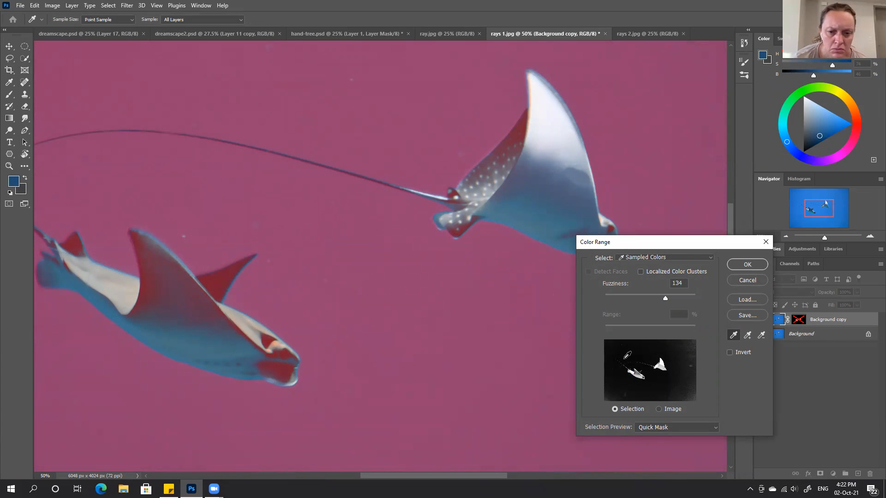
drag(292, 275, 562, 327)
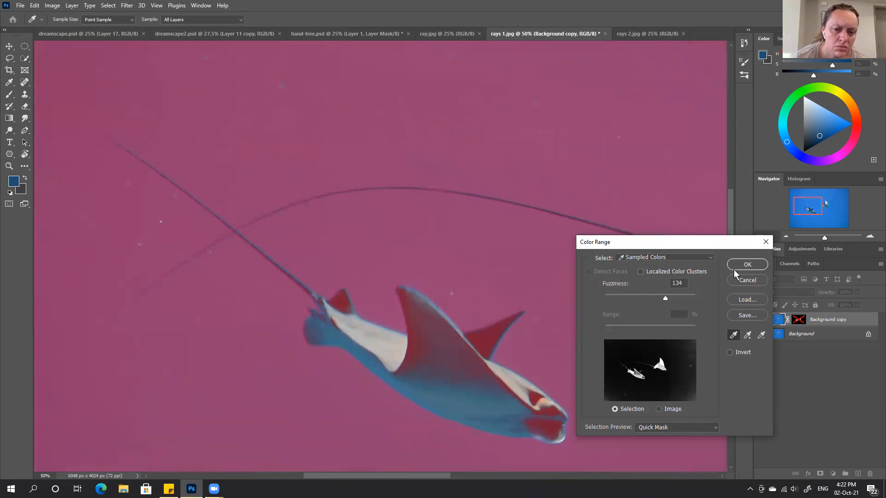
click(749, 268)
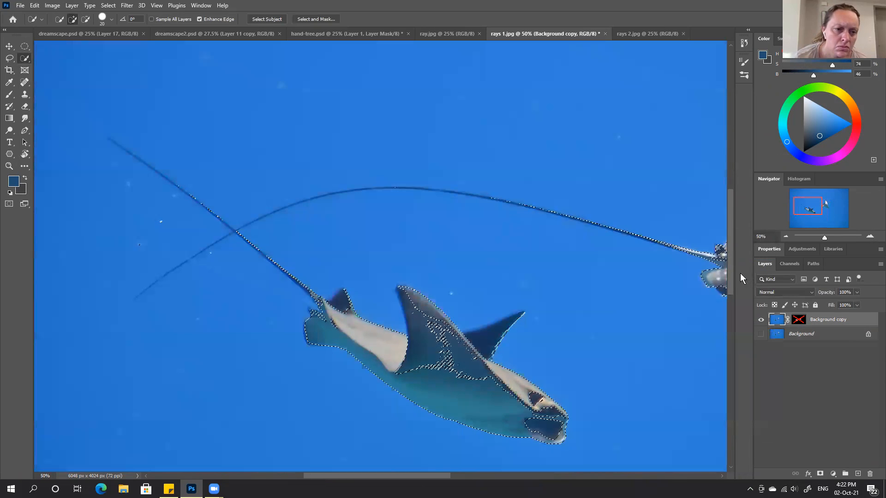
Step: In Select and Mask, subtract the lower-left ray's body from the selection, keeping only its tail selected
drag(597, 310, 427, 276)
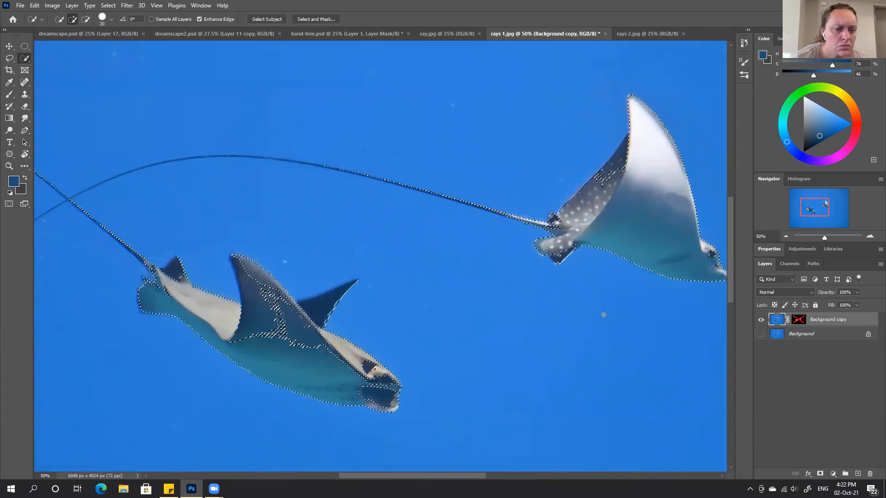
click(316, 18)
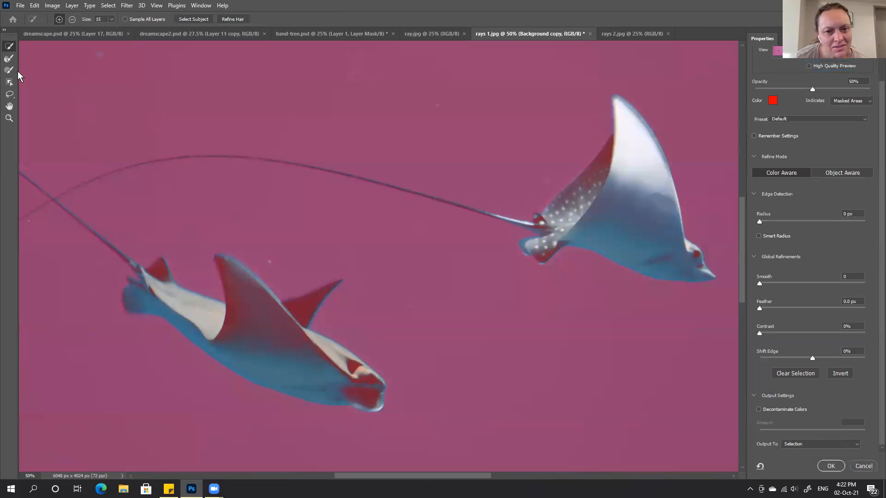
key(alt)
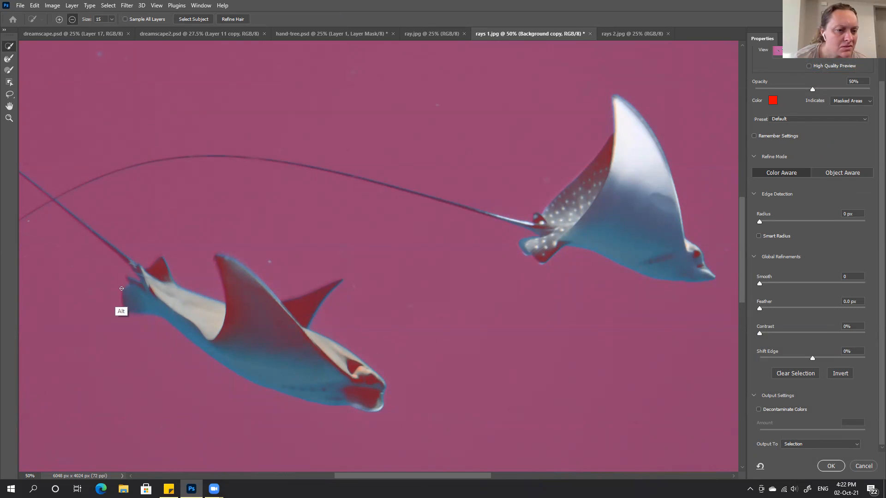
drag(160, 285, 163, 268)
mouse_move(181, 316)
mouse_down()
mouse_move(223, 364)
mouse_move(315, 402)
mouse_up()
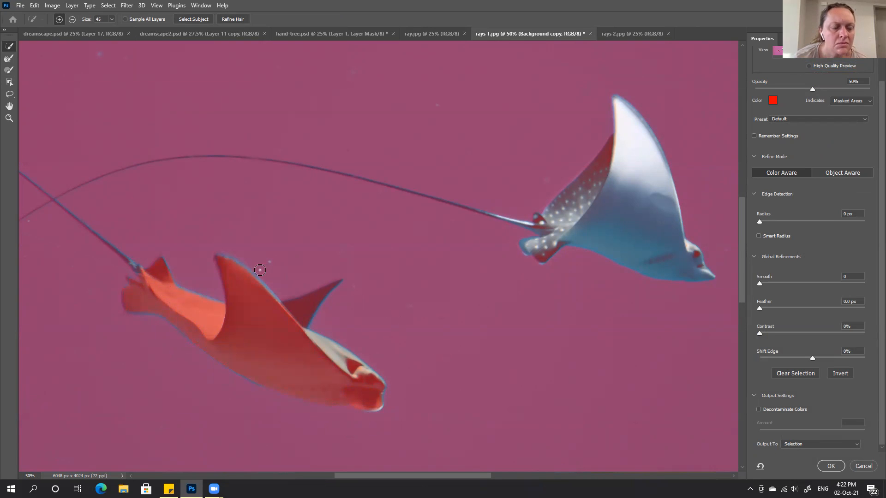
key(alt)
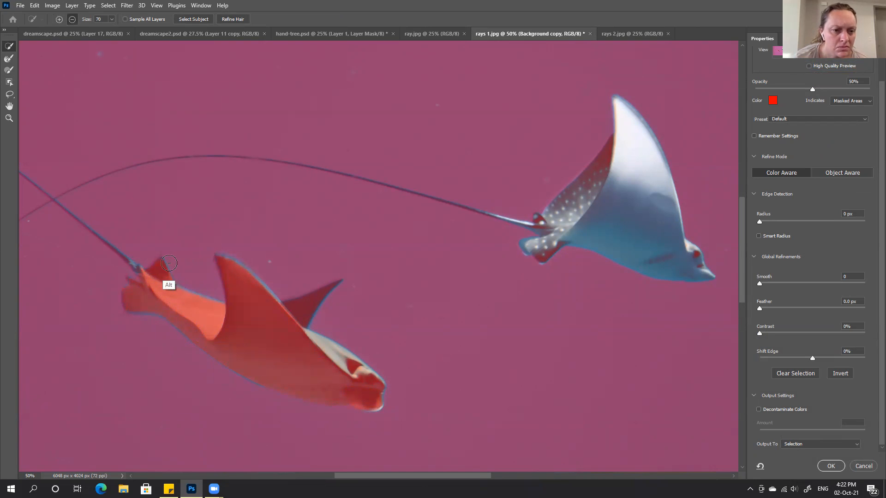
mouse_move(228, 249)
mouse_down()
mouse_move(326, 277)
mouse_move(385, 390)
mouse_move(383, 405)
mouse_move(257, 416)
mouse_up()
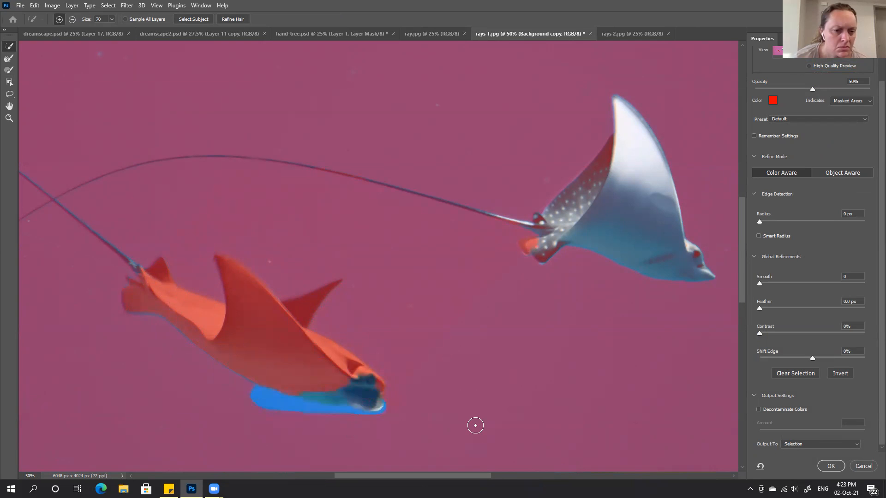
key(alt)
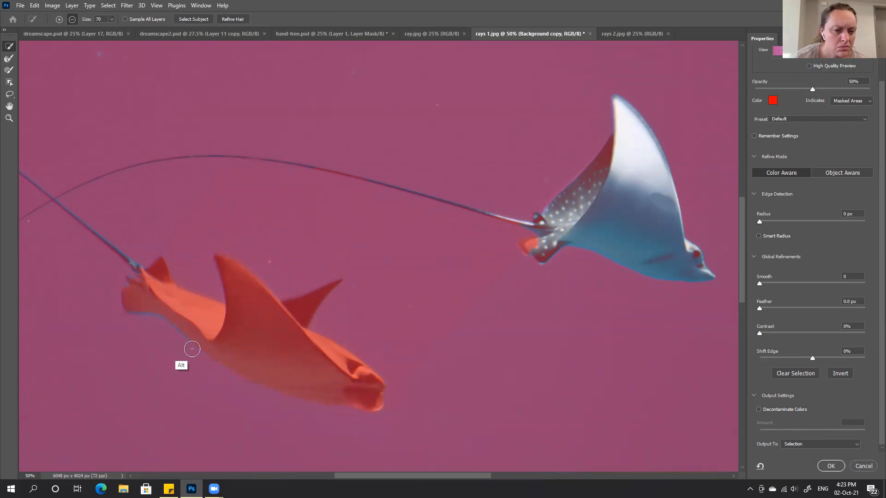
key(alt)
Step: Subtract the right ray's body and its wing and head edges from the selection, and output the result as a selection
drag(525, 251, 623, 253)
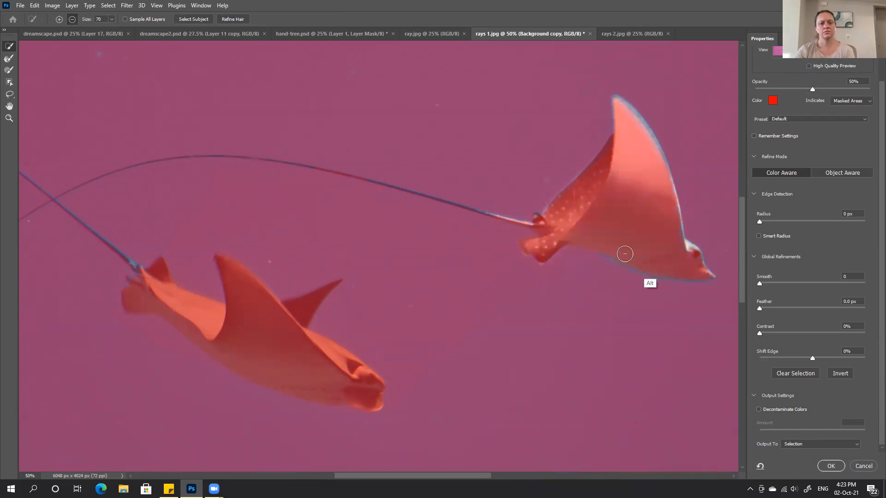
mouse_move(706, 281)
mouse_down()
mouse_move(709, 262)
mouse_move(672, 188)
mouse_up()
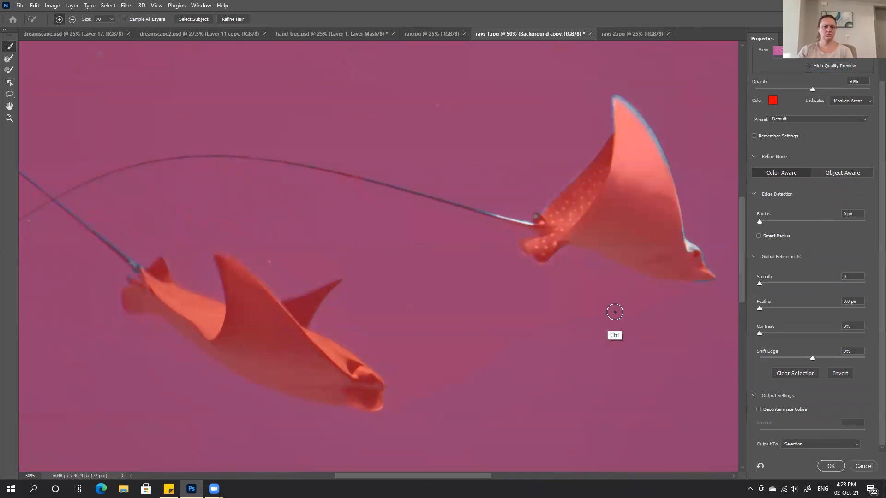
click(9, 69)
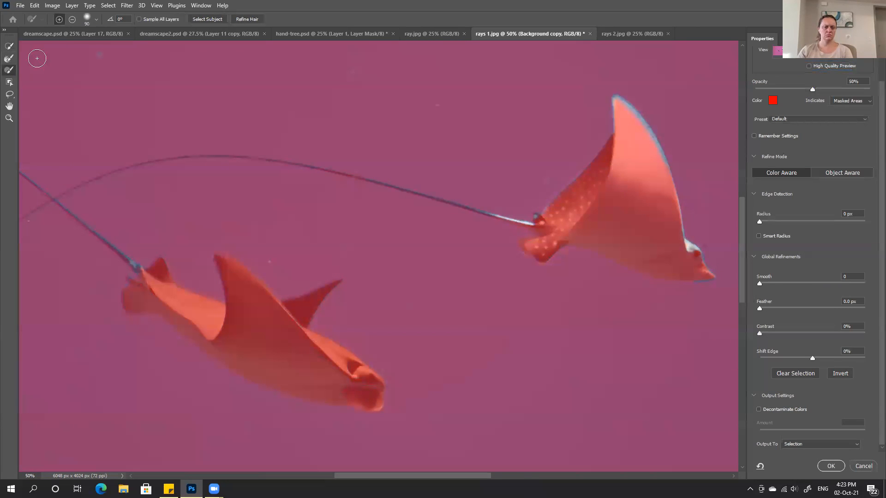
click(72, 19)
drag(619, 99, 645, 126)
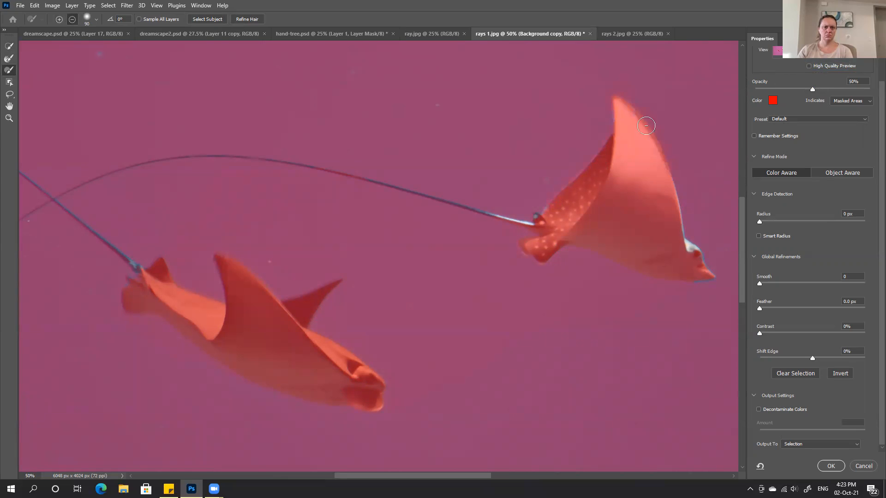
drag(678, 210, 710, 280)
click(830, 467)
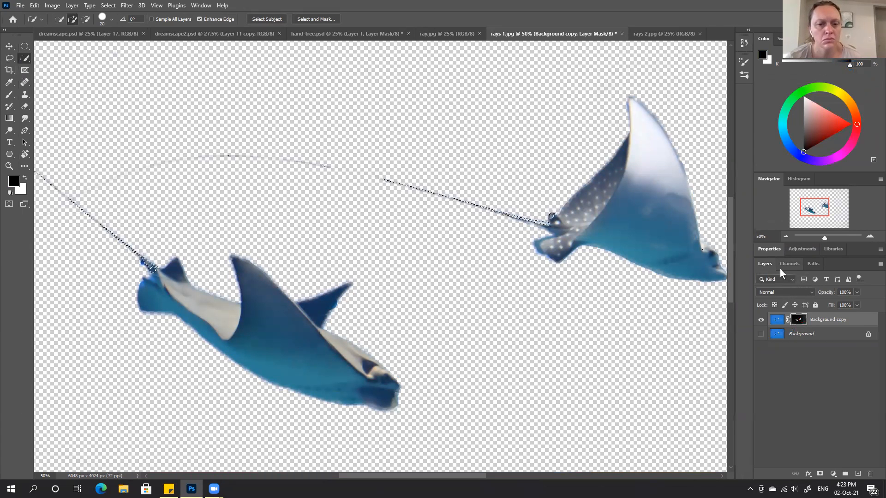
Step: Add a new layer directly above the Background and fill it with black
key(ctrl+0)
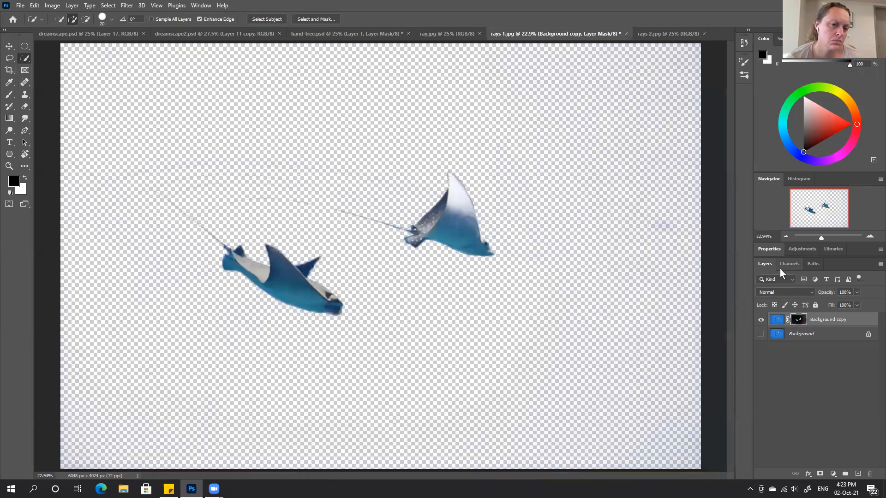
ctrl+click(799, 320)
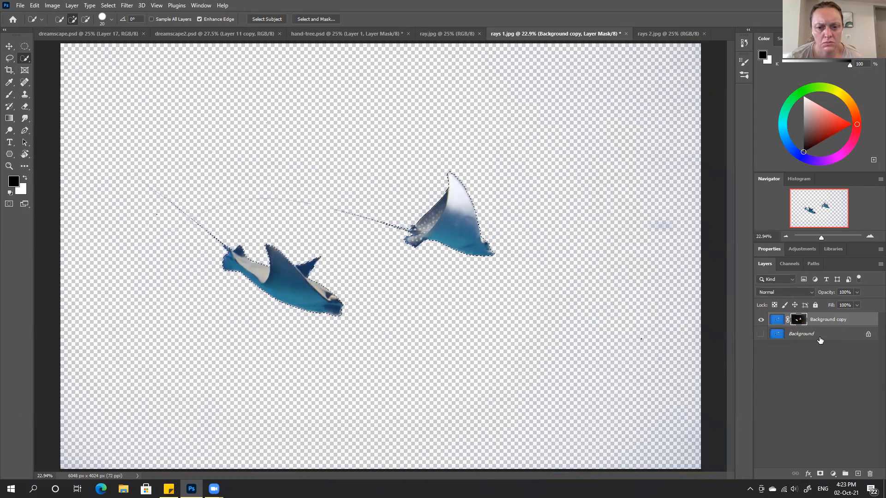
click(803, 334)
click(857, 474)
key(ctrl+d)
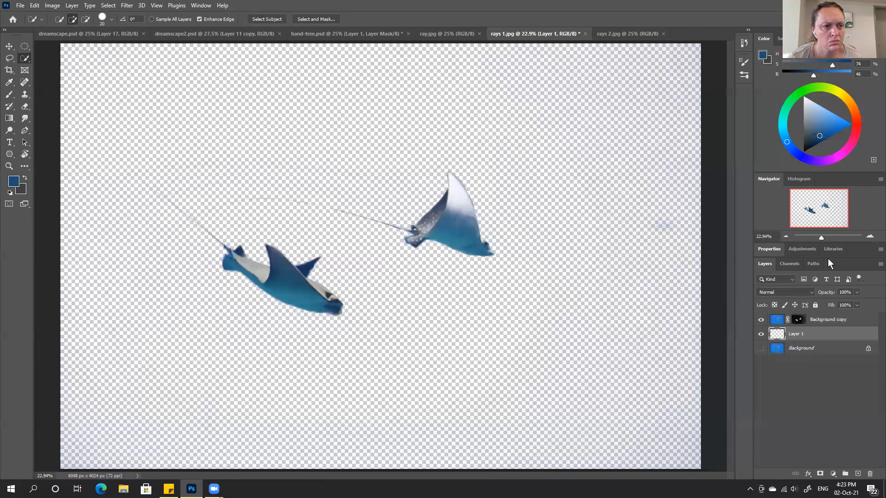
drag(800, 74, 774, 73)
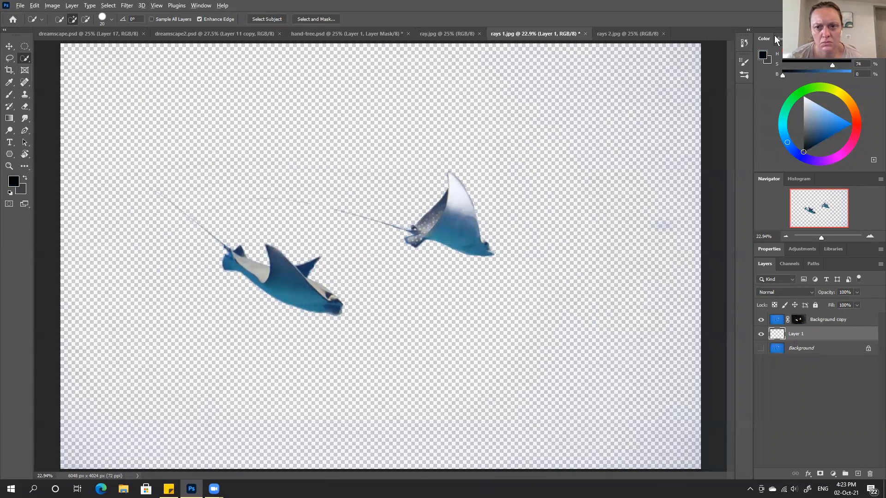
key(alt+BackSpace)
Step: Paint black on the Background copy's layer mask with a 1300 px soft brush to hide the blue haze along the image edges
click(798, 319)
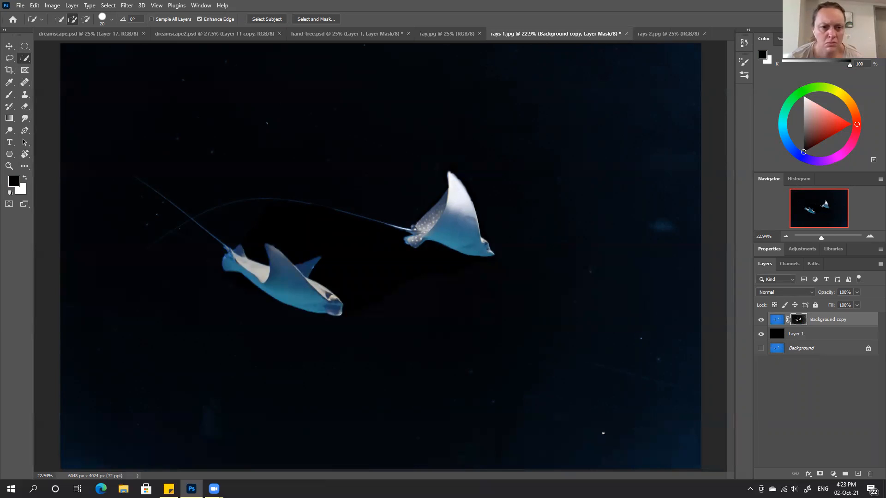
key(b)
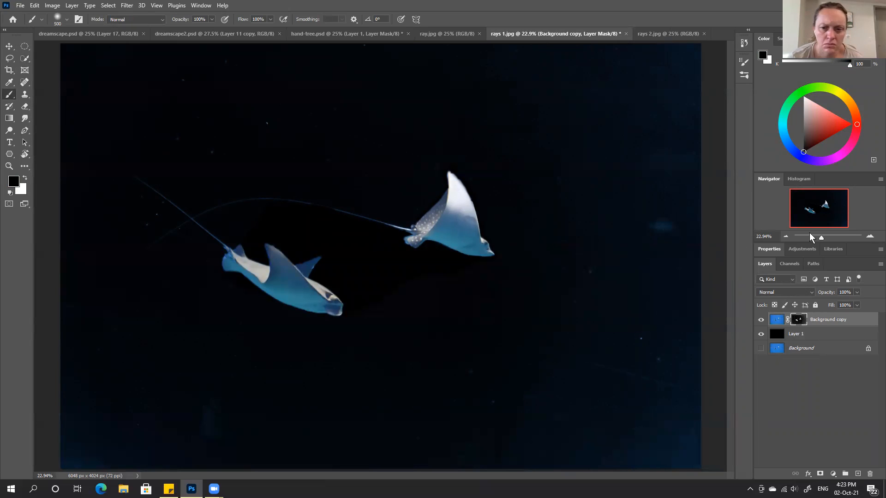
key(ctrl+minus)
key(ctrl+minus)
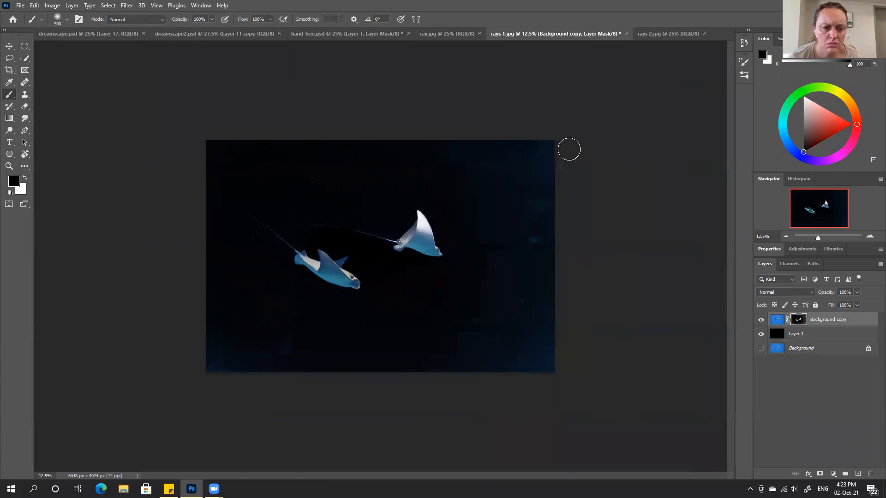
key(bracketright)
key(bracketright)
key(bracketright)
key(bracketright)
key(bracketright)
key(bracketright)
key(bracketright)
key(bracketright)
mouse_move(553, 206)
mouse_down()
mouse_move(531, 313)
mouse_move(533, 232)
mouse_move(503, 317)
mouse_move(461, 344)
mouse_move(476, 354)
mouse_move(566, 341)
mouse_move(424, 385)
mouse_move(554, 357)
mouse_move(229, 360)
mouse_move(252, 357)
mouse_move(196, 402)
mouse_up()
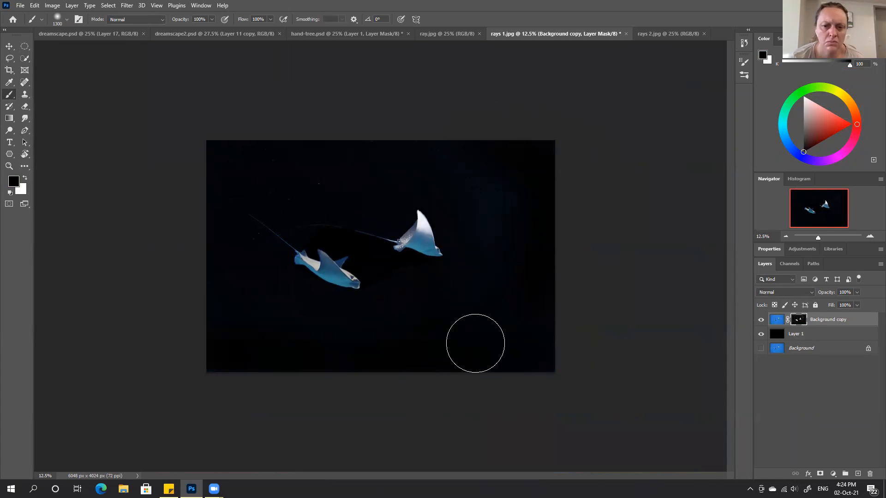
Step: Reduce the brush to 800 px and mask out the specks in the water above the left ray's tail
key(ctrl+0)
key(bracketleft)
key(bracketleft)
key(bracketleft)
key(bracketleft)
key(bracketleft)
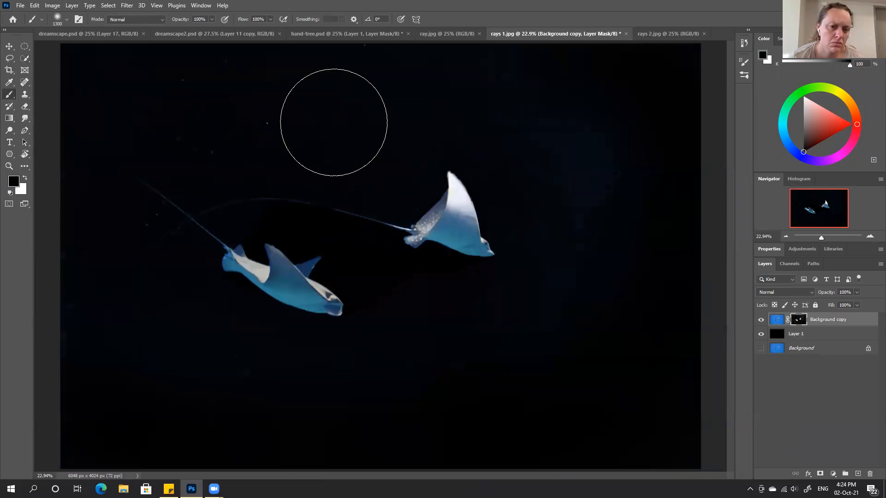
drag(192, 134, 208, 132)
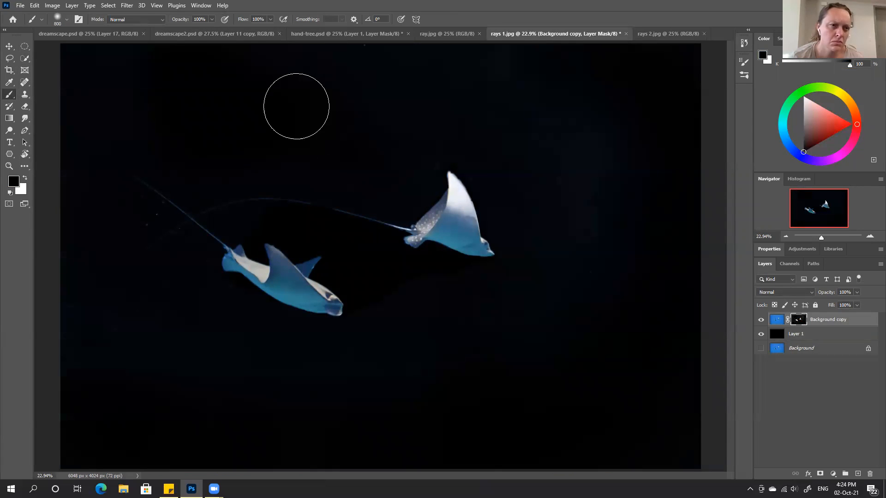
Step: Set the brush hardness to 87% and mask out the small specks around the left ray's tail with a 90 px brush
click(67, 19)
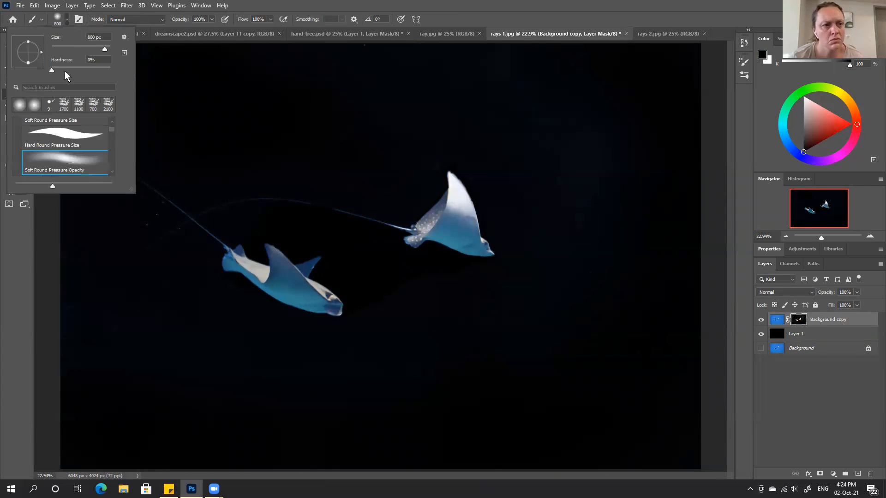
drag(54, 69, 102, 70)
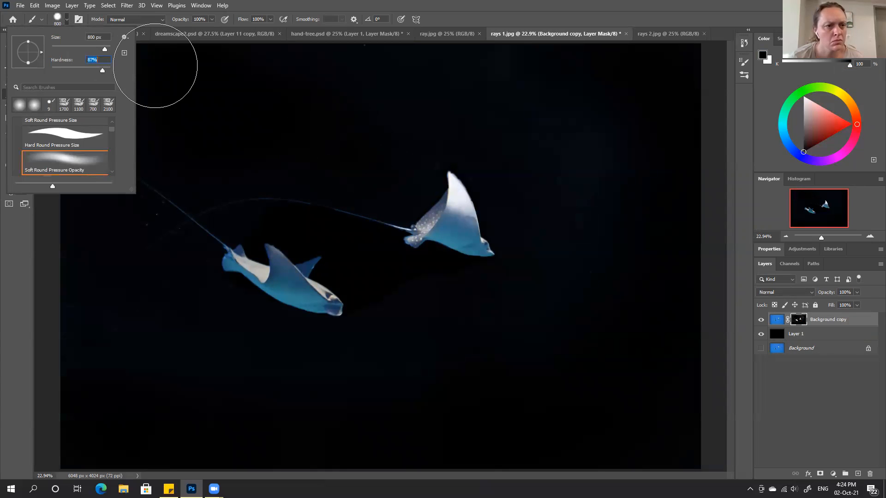
click(216, 97)
key(ctrl+plus)
key(ctrl+plus)
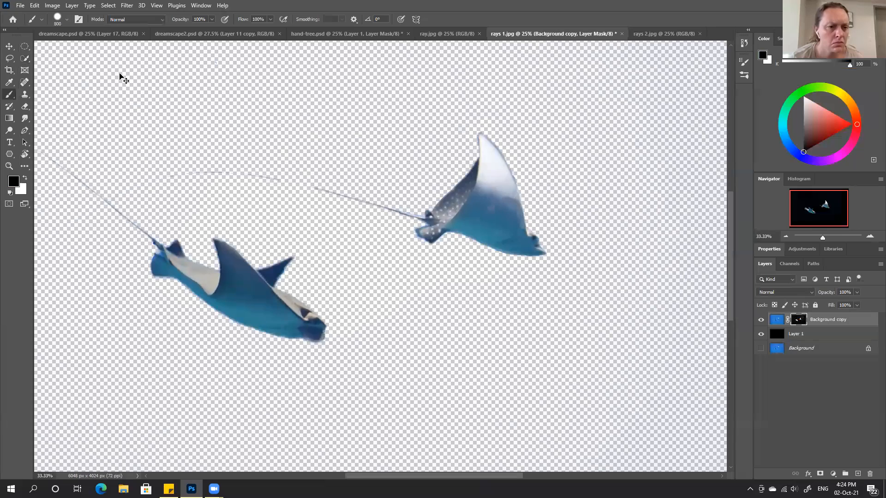
key(ctrl+plus)
drag(345, 263, 650, 289)
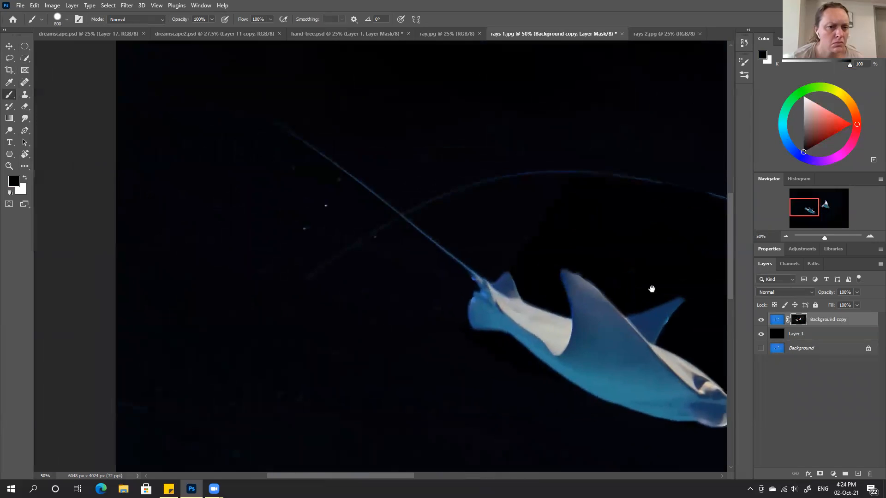
drag(456, 297, 465, 304)
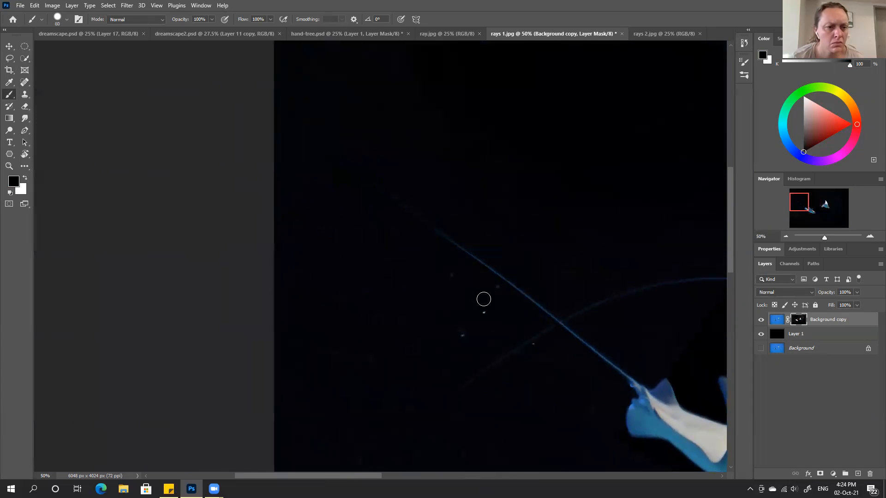
key(bracketright)
key(bracketright)
mouse_move(443, 272)
mouse_down()
mouse_move(477, 315)
mouse_move(487, 309)
mouse_up()
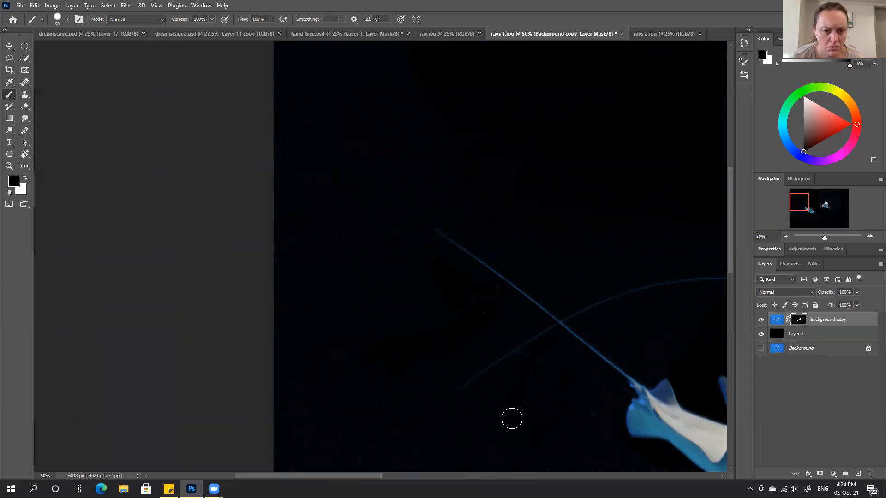
drag(443, 298, 354, 265)
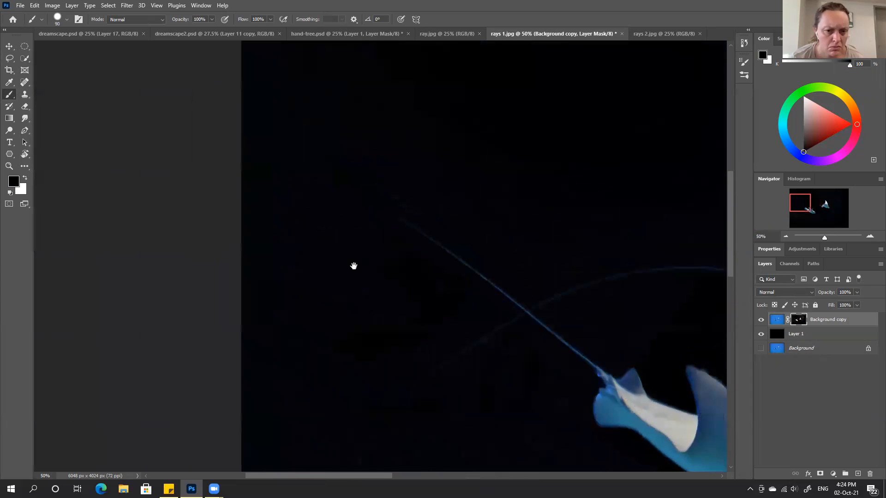
Step: Output the Background copy's refined mask to a new layer with layer mask
key(ctrl+0)
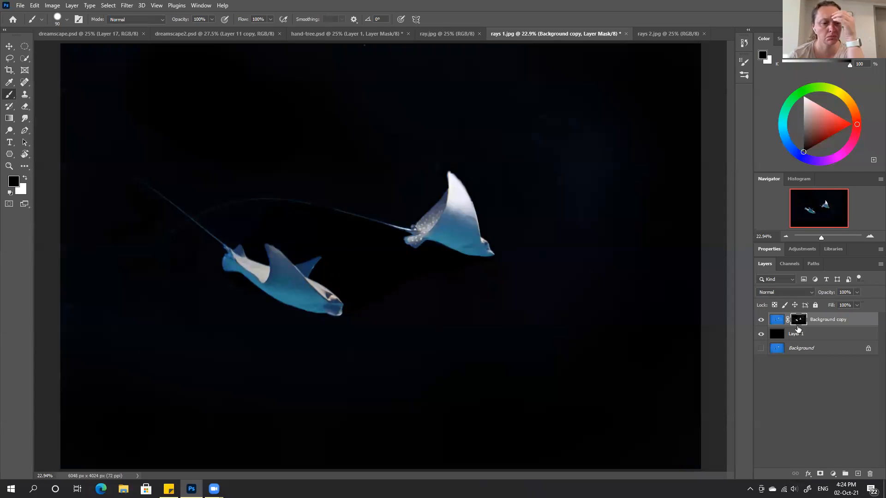
key(l)
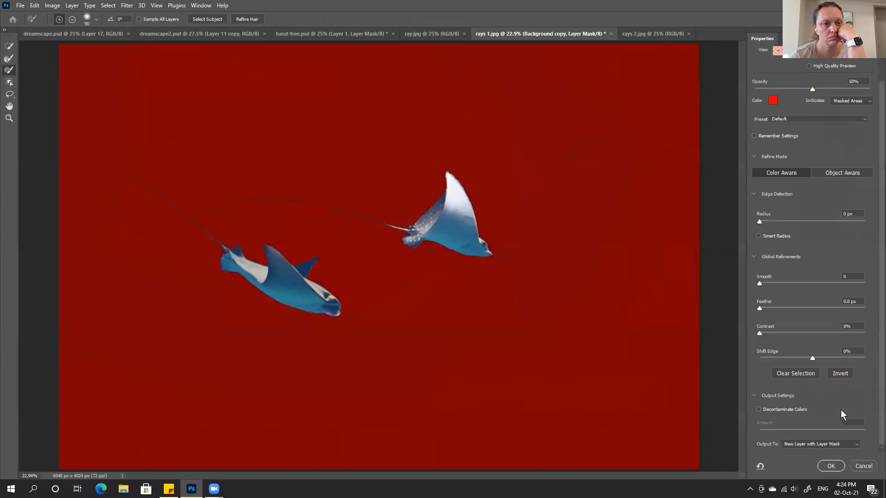
click(830, 466)
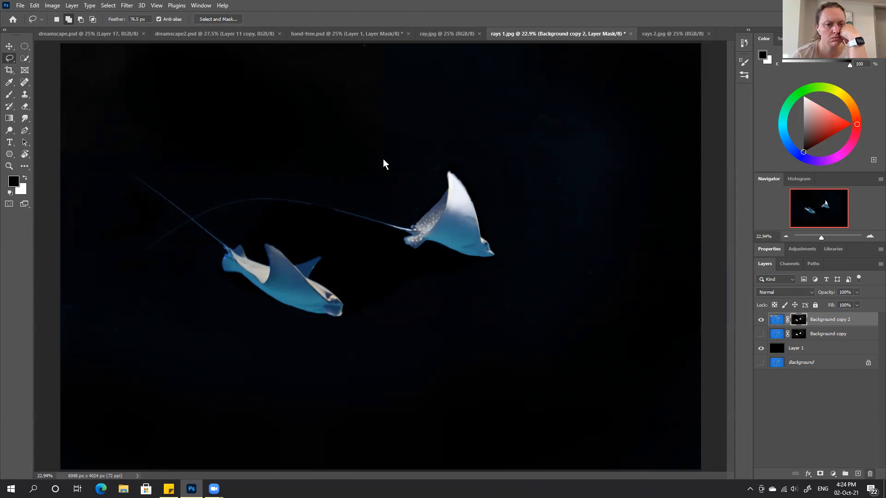
Step: Delete the Background copy 2 layer together with its mask
key(Delete)
click(449, 180)
click(819, 319)
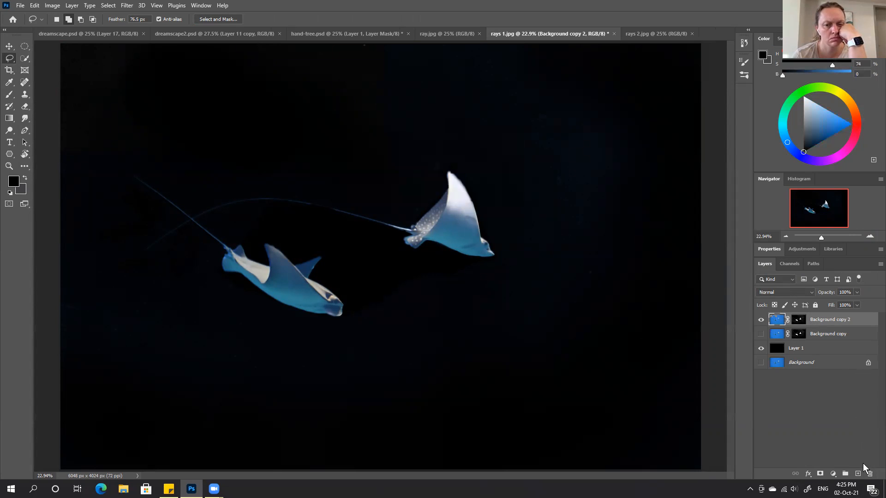
click(870, 475)
click(402, 181)
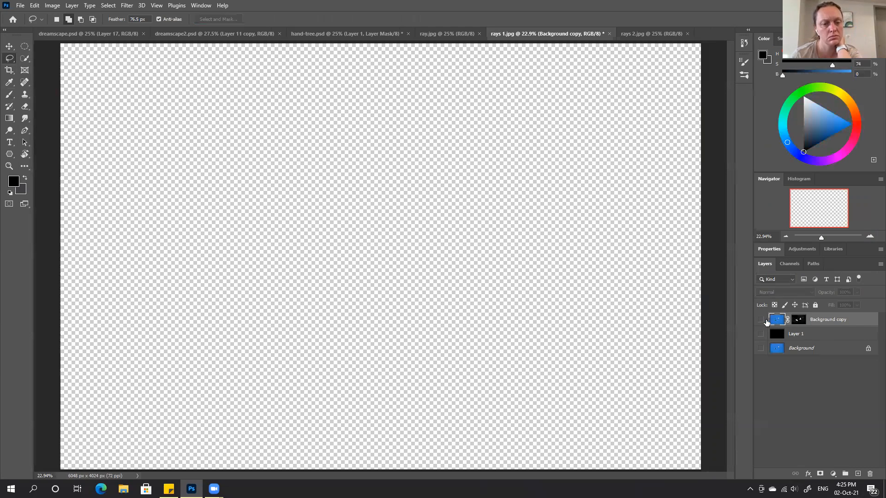
Step: Make the Background copy and the black Layer 1 visible, and target the copy's layer mask with nothing selected
click(761, 320)
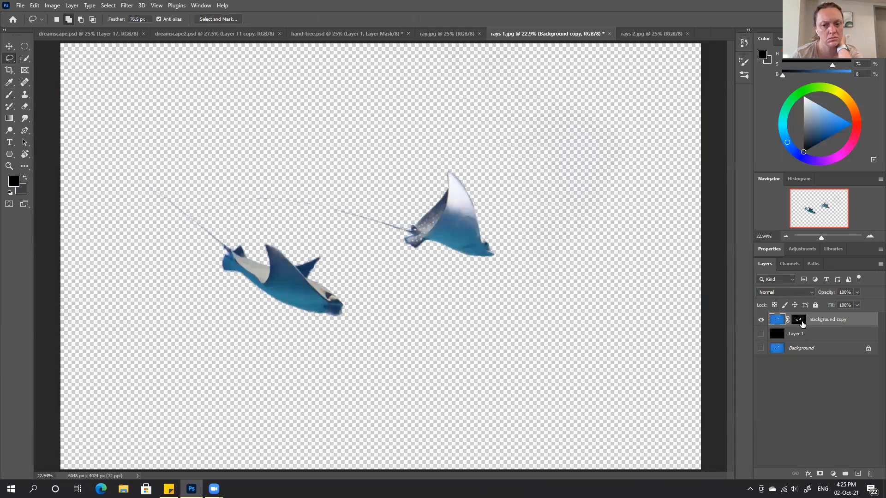
ctrl+click(801, 321)
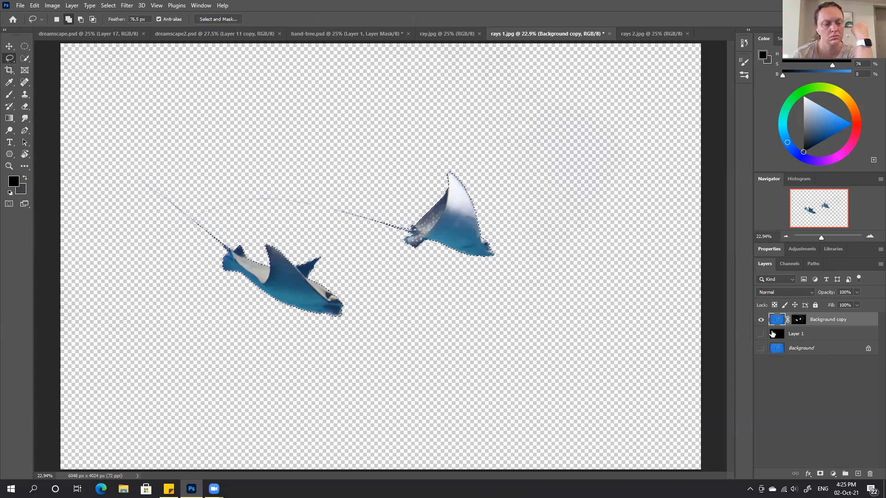
click(761, 334)
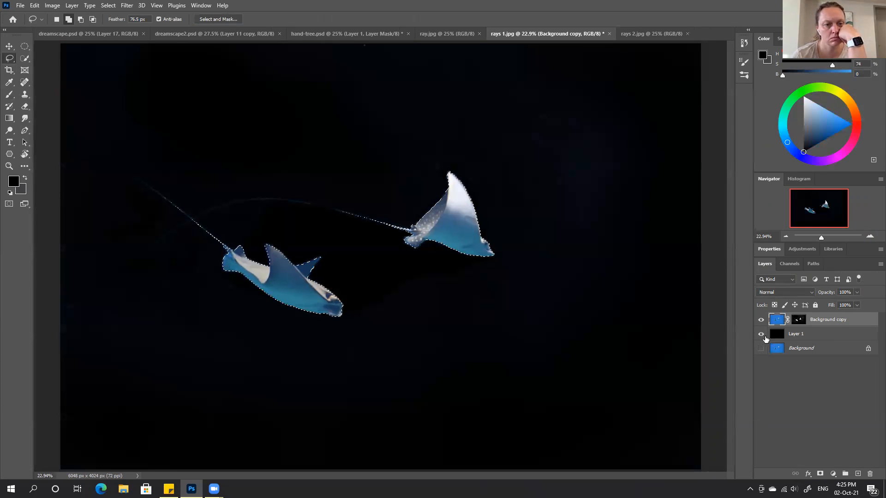
click(793, 320)
key(ctrl+d)
Step: Paint black on the layer mask with a 600 px brush over the blue haze beyond the right ray
key(b)
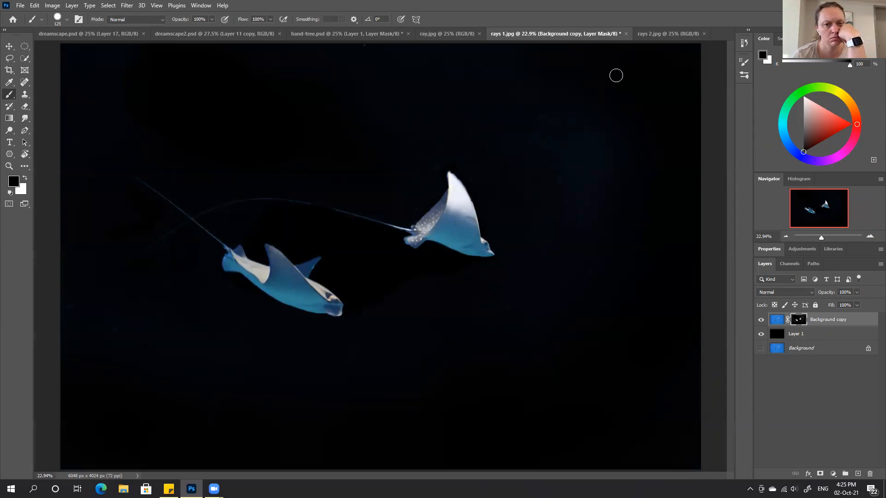
key(bracketright)
key(bracketright)
key(bracketright)
key(bracketright)
key(bracketright)
mouse_move(564, 146)
mouse_down()
mouse_move(538, 94)
mouse_move(534, 108)
mouse_move(566, 187)
mouse_move(553, 85)
mouse_move(610, 178)
mouse_move(616, 126)
mouse_move(604, 103)
mouse_move(539, 91)
mouse_move(560, 160)
mouse_up()
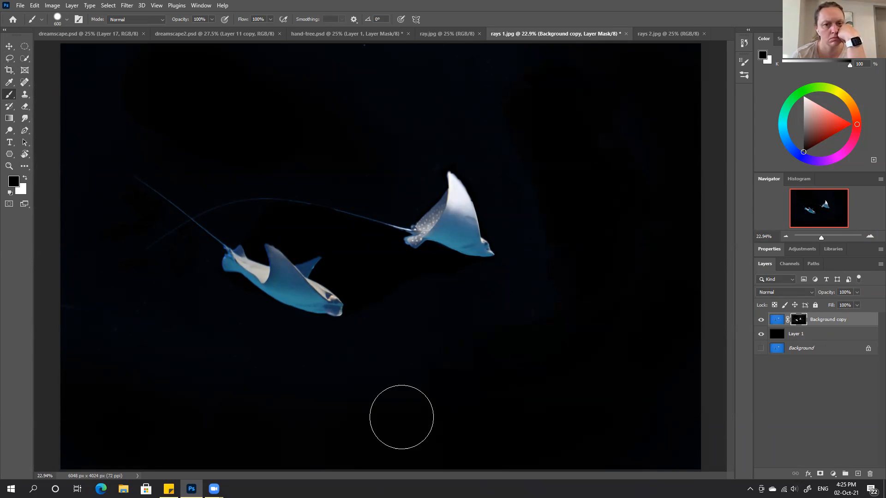
Step: Display the layer mask on its own and paint black over the grey haze below both rays
alt+click(798, 321)
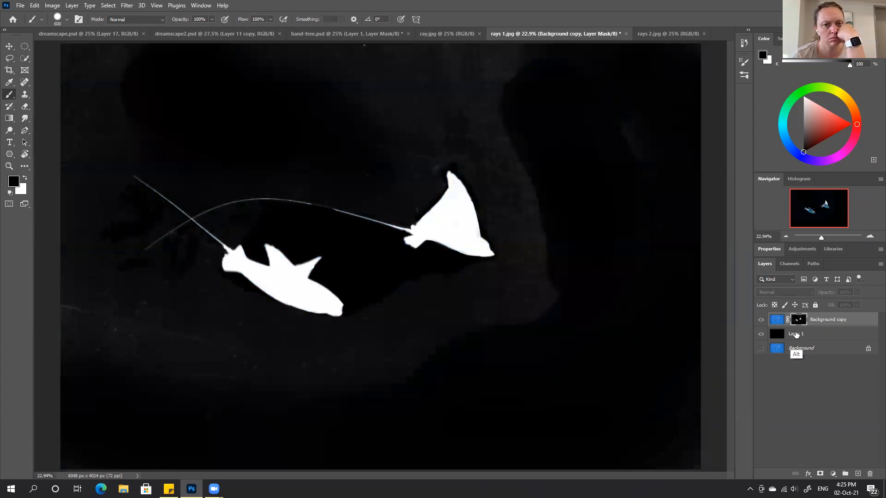
mouse_move(402, 369)
mouse_down()
mouse_move(274, 376)
mouse_move(285, 379)
mouse_move(300, 378)
mouse_move(138, 351)
mouse_move(33, 307)
mouse_move(70, 317)
mouse_move(59, 280)
mouse_move(122, 329)
mouse_move(163, 342)
mouse_move(207, 323)
mouse_up()
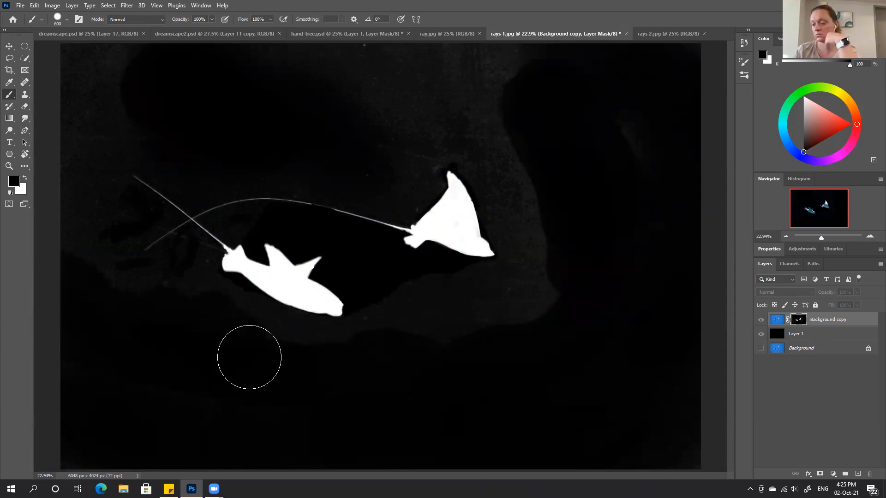
key(bracketleft)
key(bracketleft)
key(bracketleft)
mouse_move(550, 322)
mouse_down()
mouse_move(507, 342)
mouse_move(479, 322)
mouse_move(487, 318)
mouse_move(473, 318)
mouse_move(515, 320)
mouse_move(503, 319)
mouse_move(556, 294)
mouse_move(513, 310)
mouse_move(552, 283)
mouse_move(509, 294)
mouse_up()
Step: Enlarge the brush to 700 px and paint black over the grey haze above the right ray
key(bracketright)
key(bracketright)
key(bracketright)
key(bracketright)
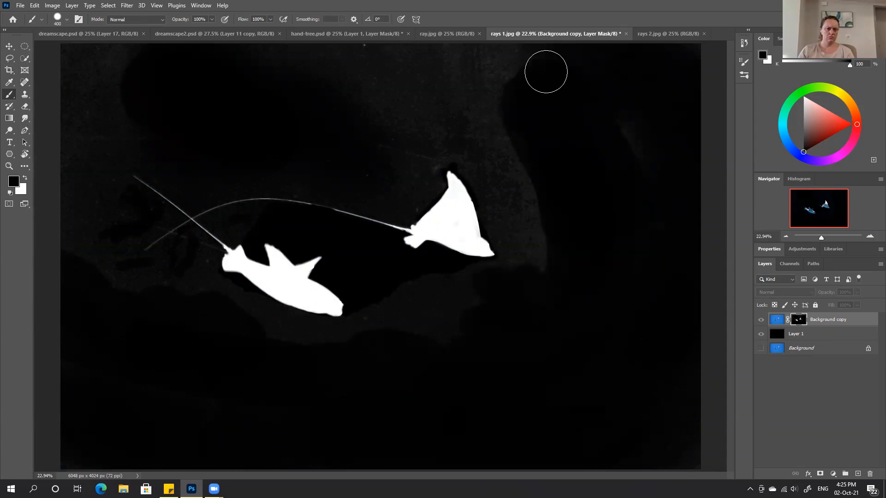
mouse_move(404, 85)
mouse_down()
mouse_move(431, 93)
mouse_move(378, 110)
mouse_move(381, 128)
mouse_move(391, 98)
mouse_move(450, 81)
mouse_move(506, 98)
mouse_move(490, 99)
mouse_move(499, 122)
mouse_up()
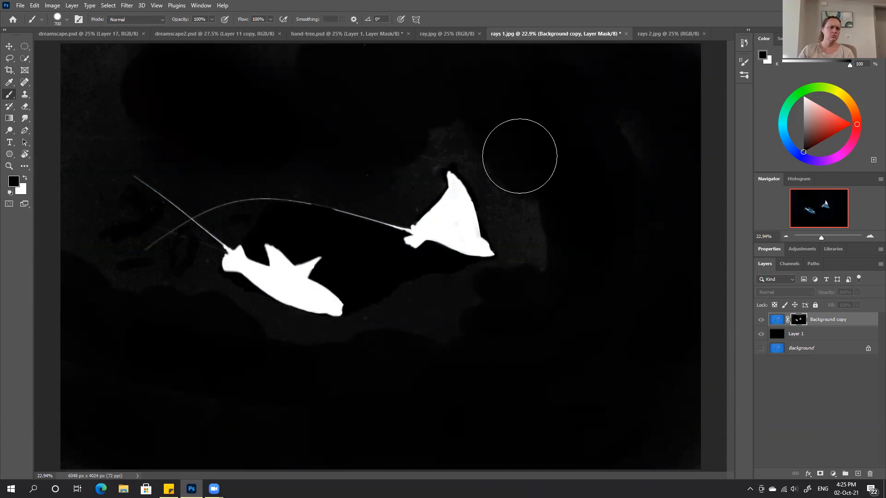
Step: Paint black closely around the right ray's outline and below it on the mask, using brush sizes between 150 and 250 px
key(bracketleft)
key(bracketleft)
key(bracketleft)
key(bracketleft)
key(bracketleft)
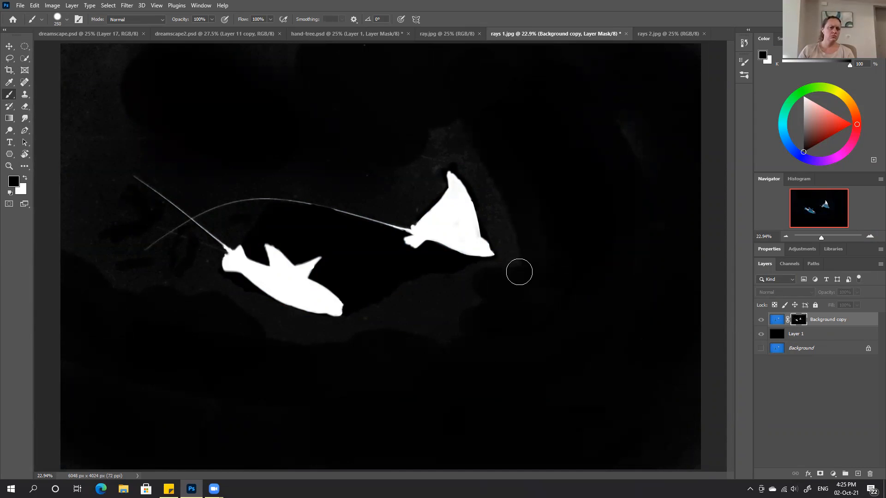
key(bracketleft)
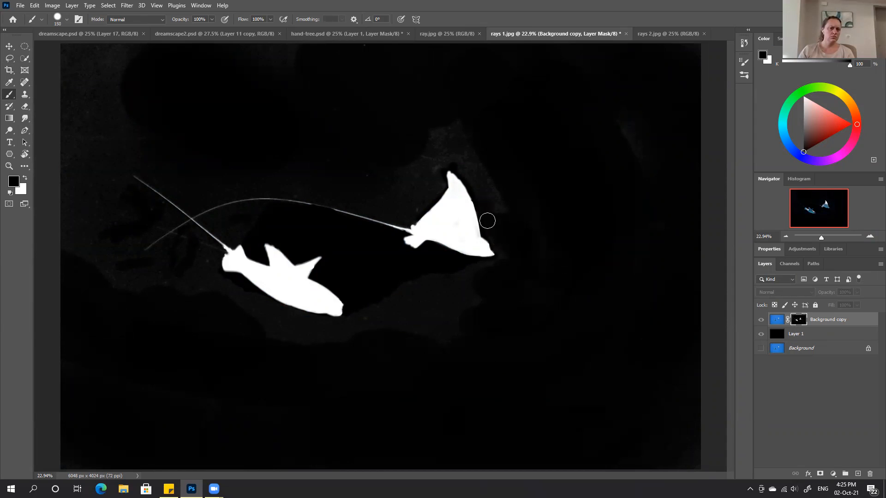
key(bracketright)
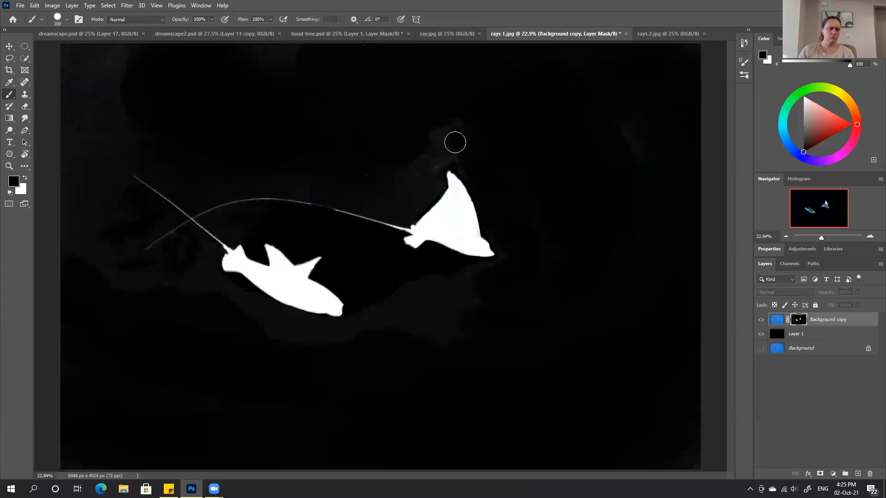
key(bracketright)
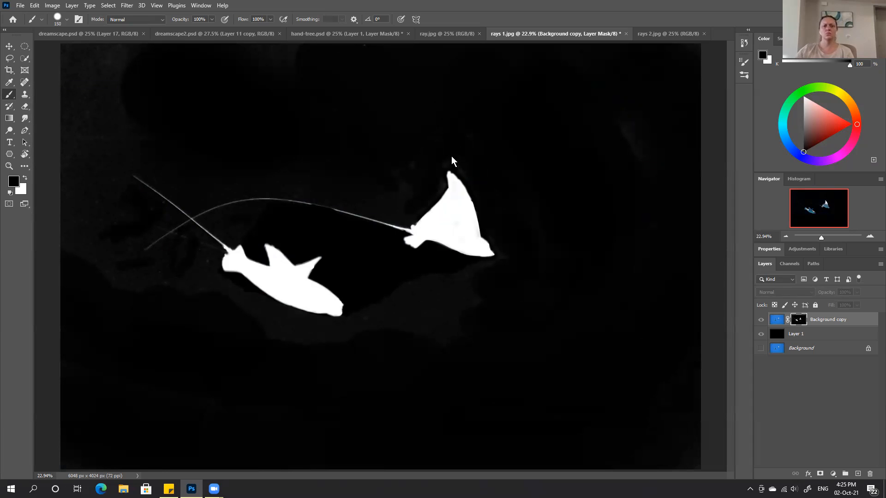
key(bracketright)
key(bracketright)
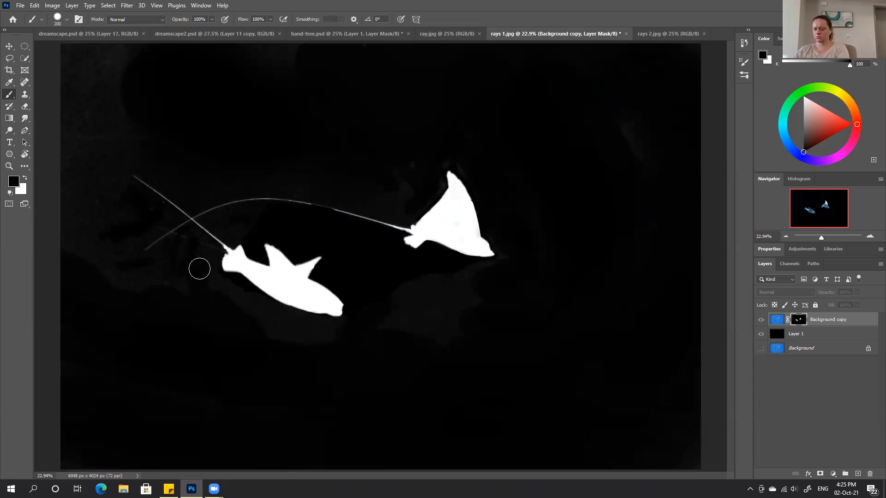
Step: Enlarge the brush to 600 px and paint black over the mask haze along the upper-left image edge
key(bracketright)
key(bracketright)
key(bracketright)
key(bracketright)
key(bracketright)
mouse_move(138, 70)
mouse_down()
mouse_move(93, 55)
mouse_move(75, 118)
mouse_move(87, 57)
mouse_move(76, 201)
mouse_up()
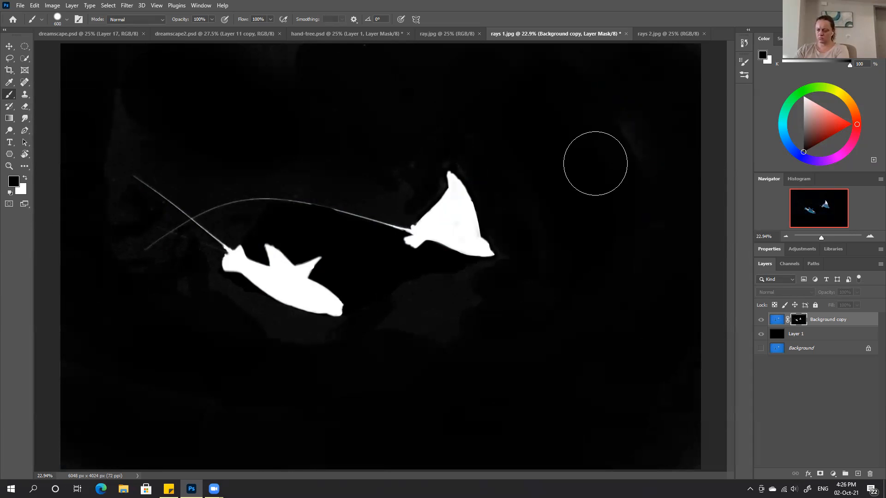
Step: Touch up the mask around the left ray's tail with a 90 px brush and return to the normal image view
key(bracketleft)
key(bracketleft)
key(bracketleft)
key(bracketleft)
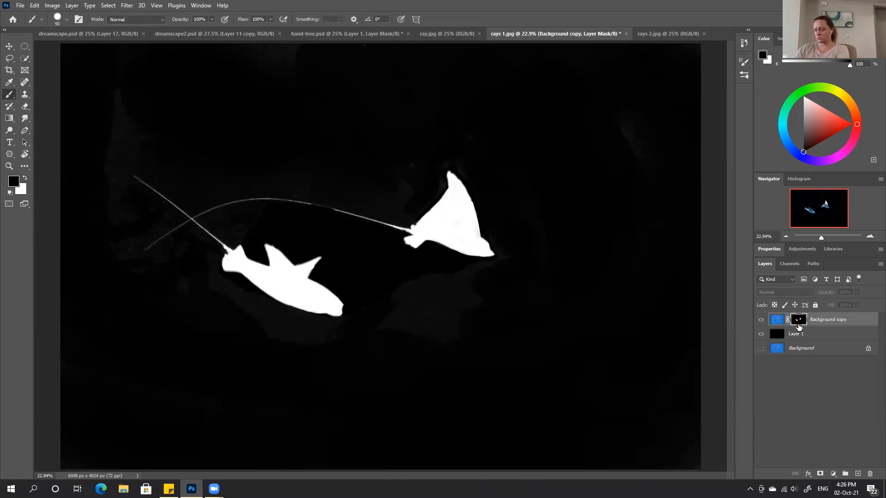
alt+click(798, 323)
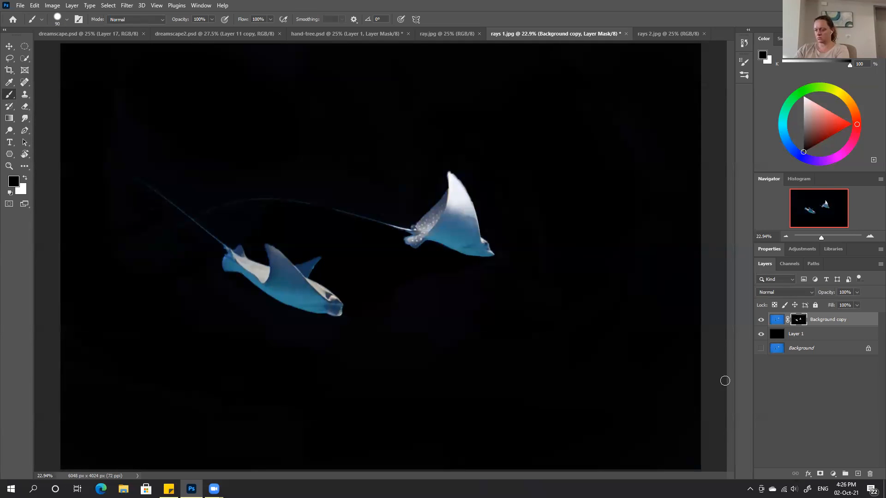
Step: Hide Layer 1, load the Background copy's mask as a selection, and target the Background layer
click(760, 335)
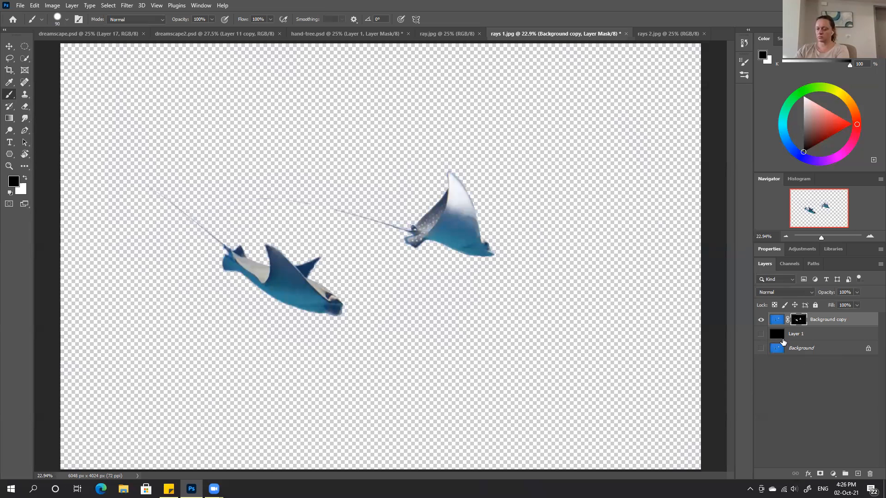
ctrl+click(799, 323)
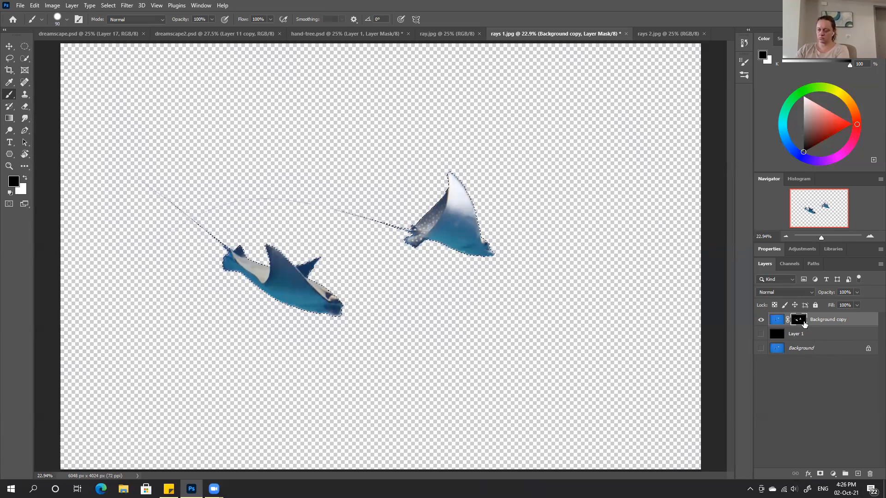
click(813, 349)
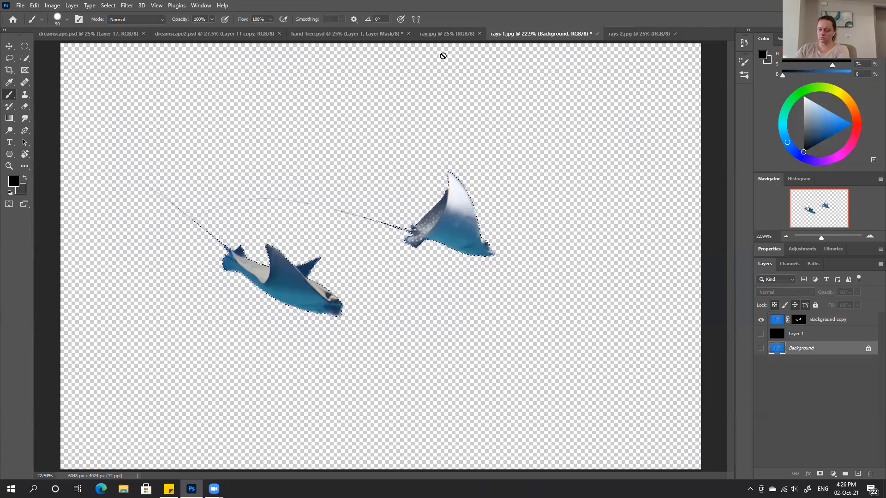
Step: Show the Background and use Select and Mask with Decontaminate Colors at 100% to output a new layer with layer mask
key(m)
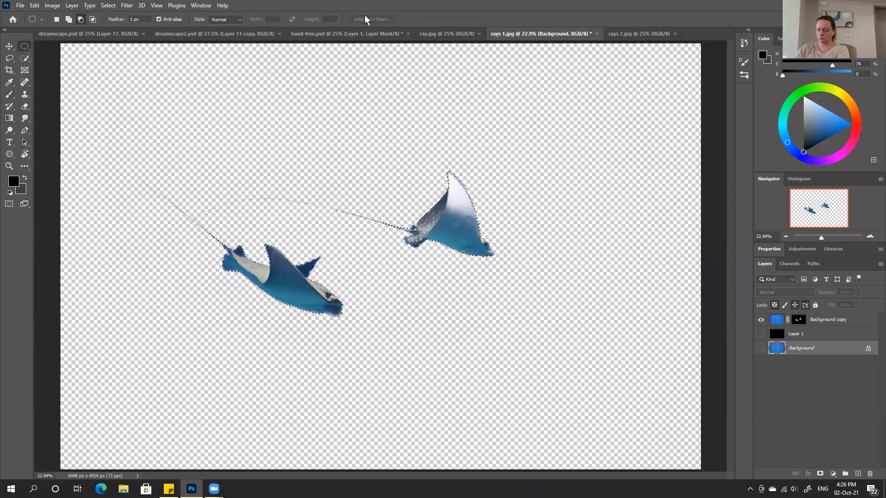
click(761, 348)
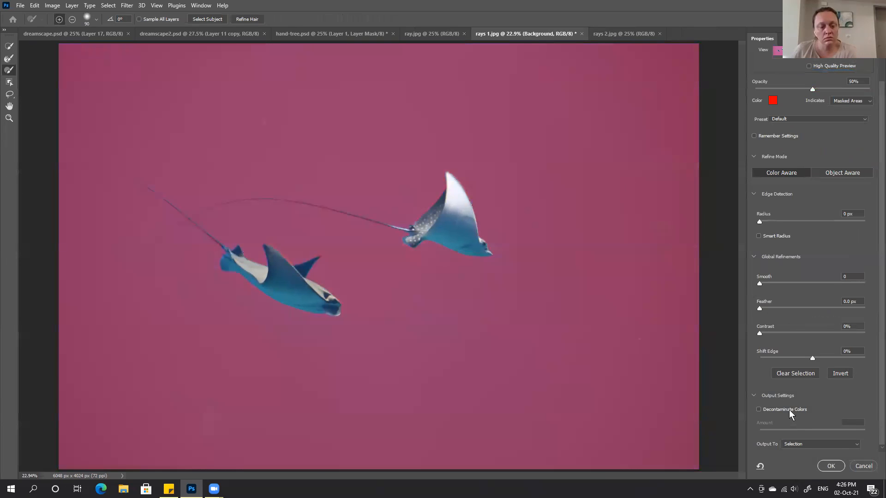
click(788, 409)
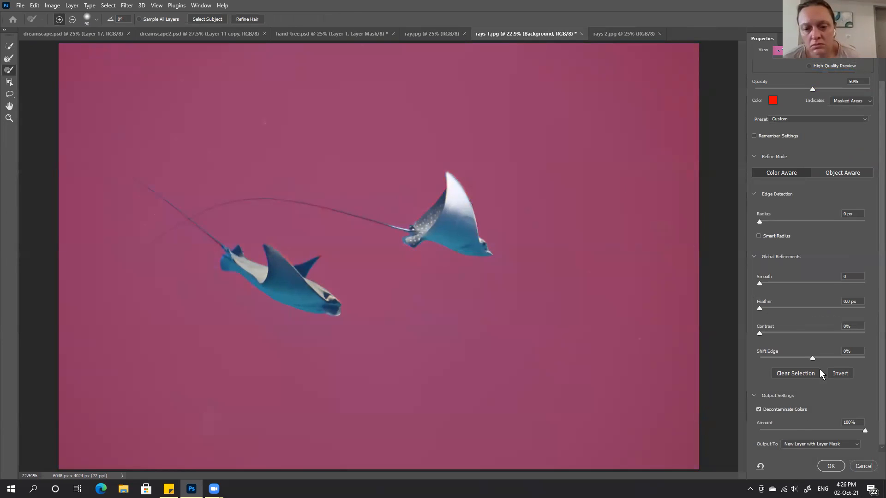
click(828, 462)
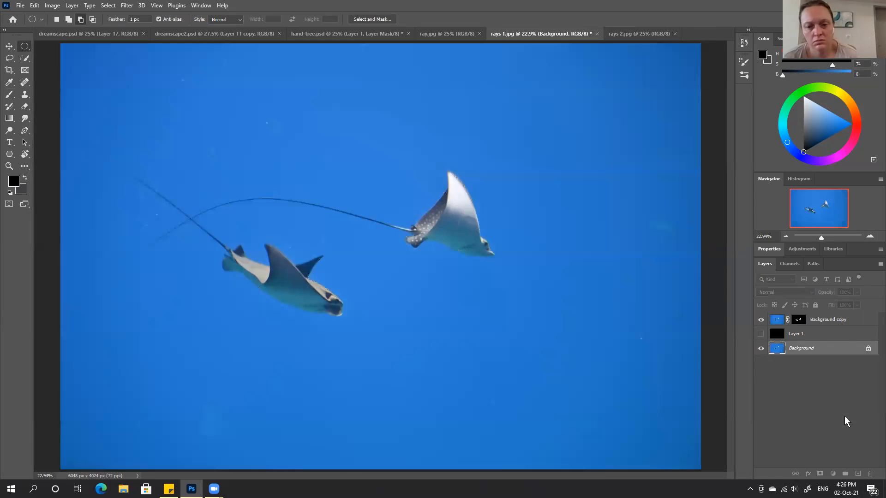
Step: Hide the Background copy layer and duplicate Background copy 2 twice
click(760, 319)
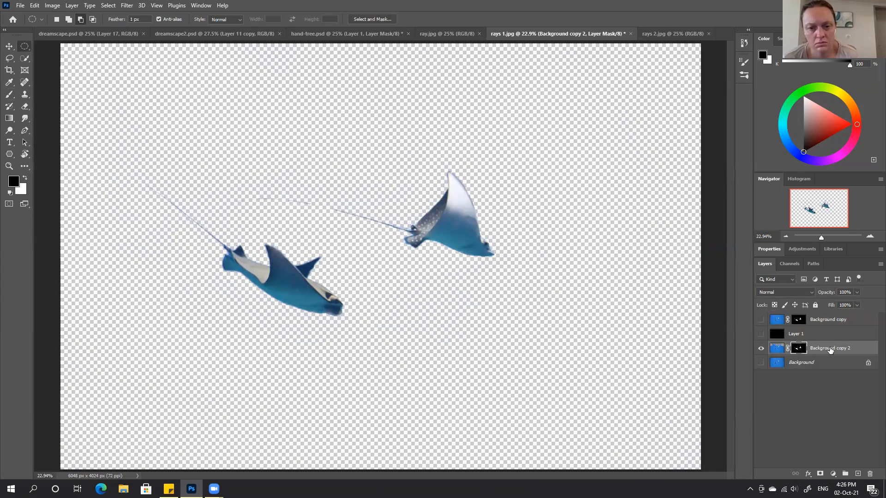
drag(822, 349, 857, 473)
Step: Delete the old Background copy layer and the black Layer 1
click(836, 323)
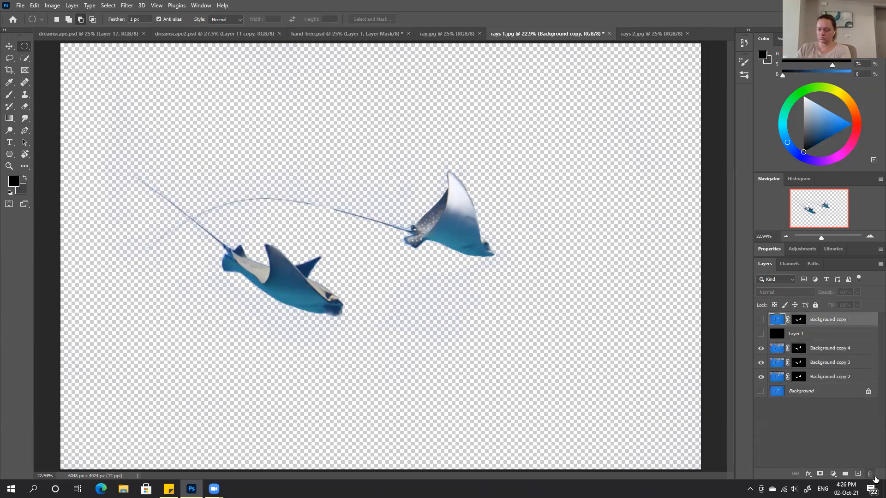
click(870, 475)
click(399, 183)
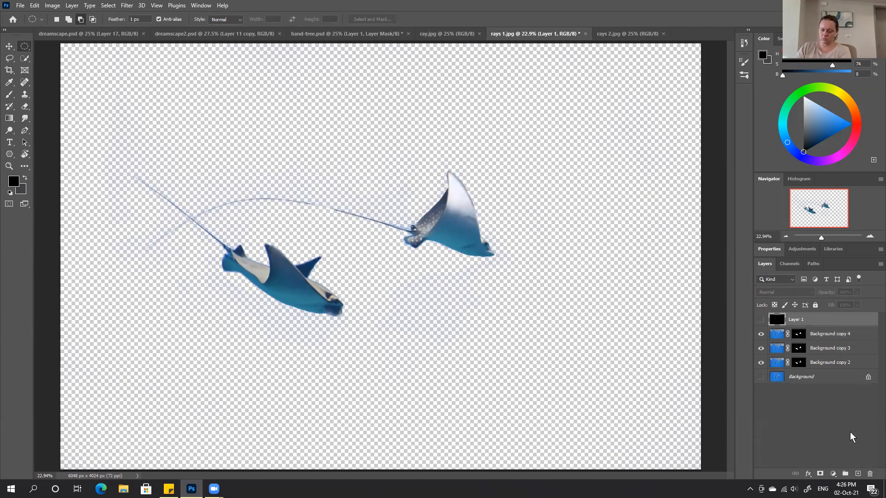
click(870, 475)
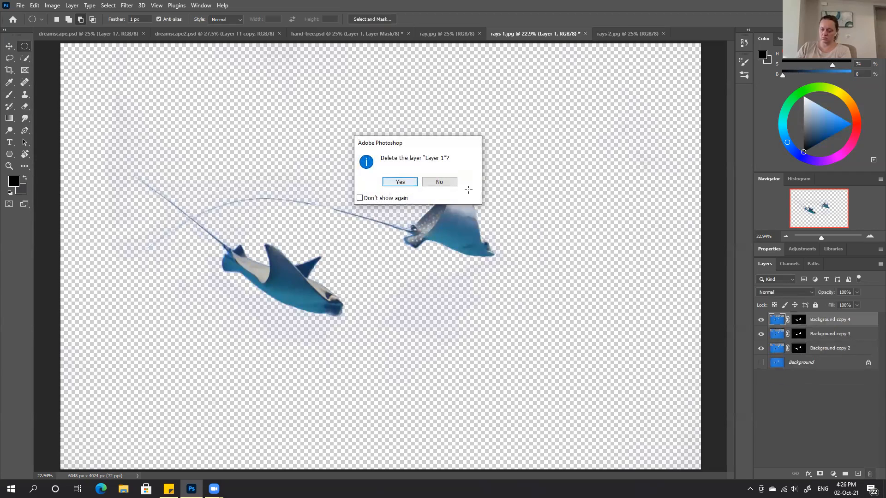
click(400, 183)
right_click(819, 320)
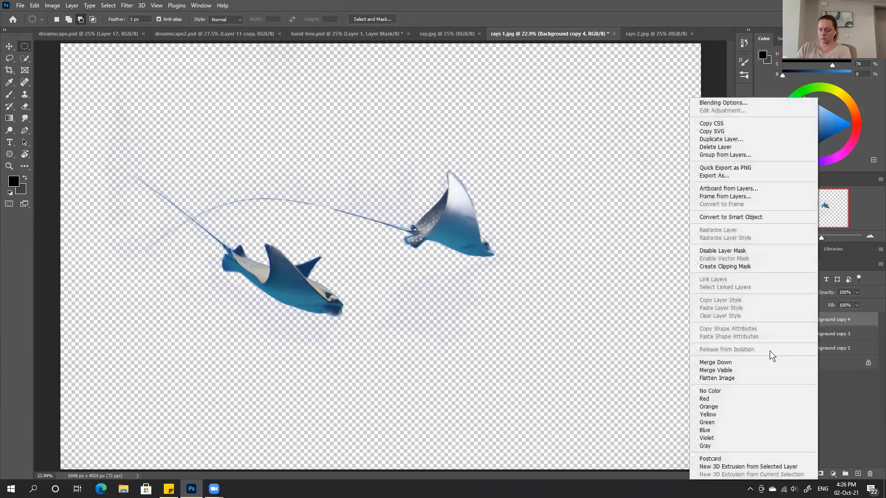
click(853, 325)
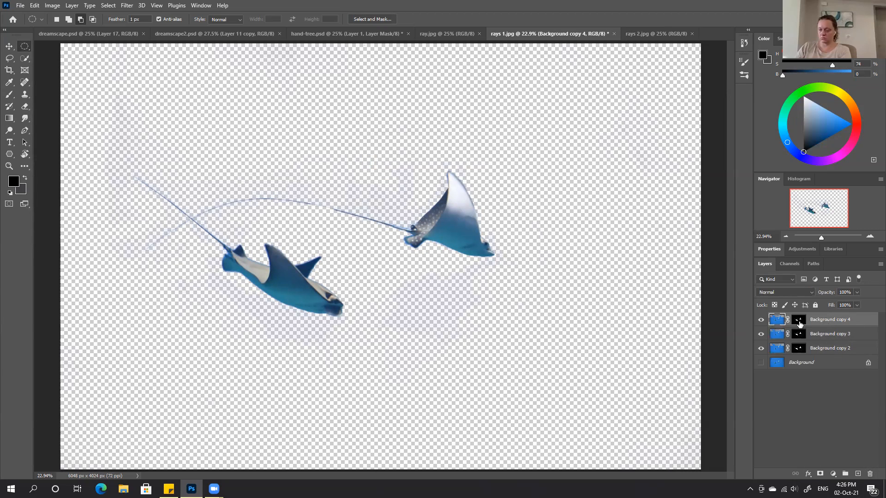
Step: Apply the layer masks of Background copy 4 and Background copy 3 and merge those two layers
right_click(798, 325)
click(800, 345)
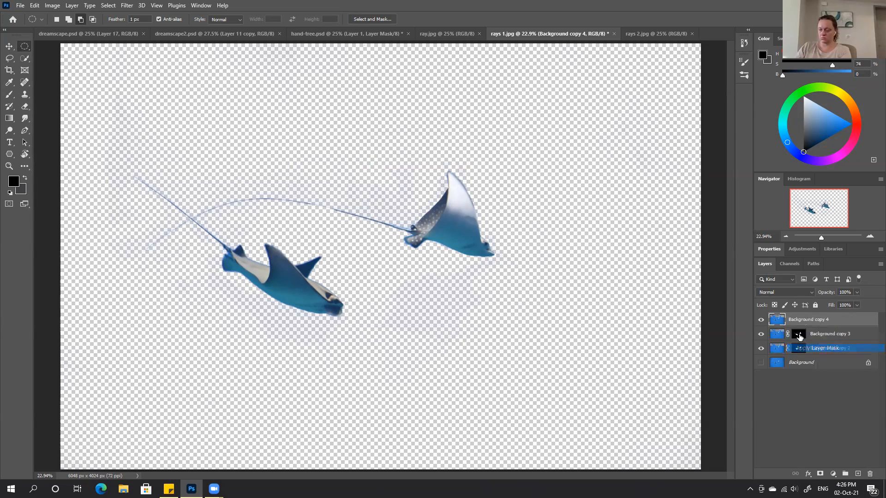
right_click(798, 334)
click(807, 359)
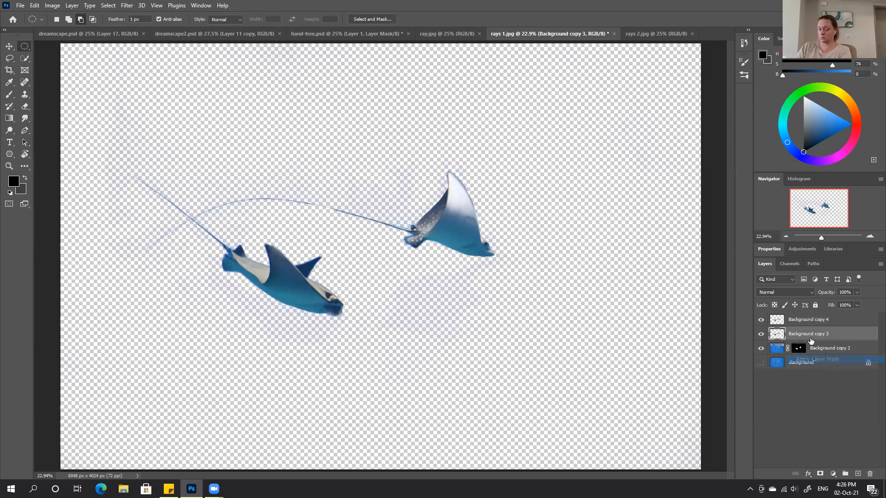
ctrl+click(807, 333)
right_click(806, 331)
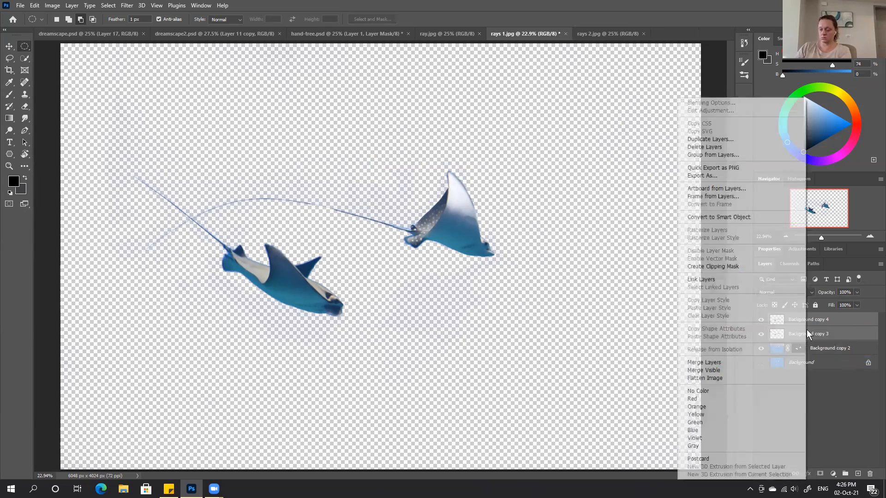
click(725, 361)
Step: Copy the merged rays layer into dreamscape2.psd and position the rays over the sky
key(v)
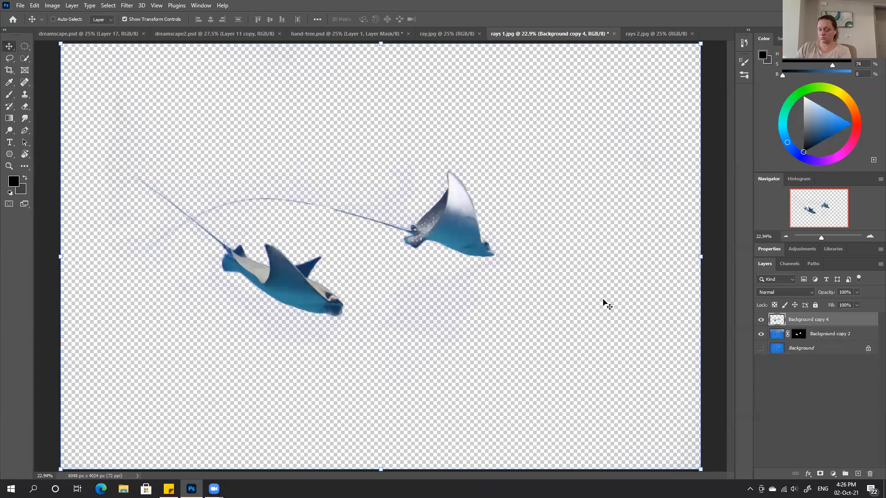
drag(409, 248, 492, 327)
drag(580, 273, 589, 255)
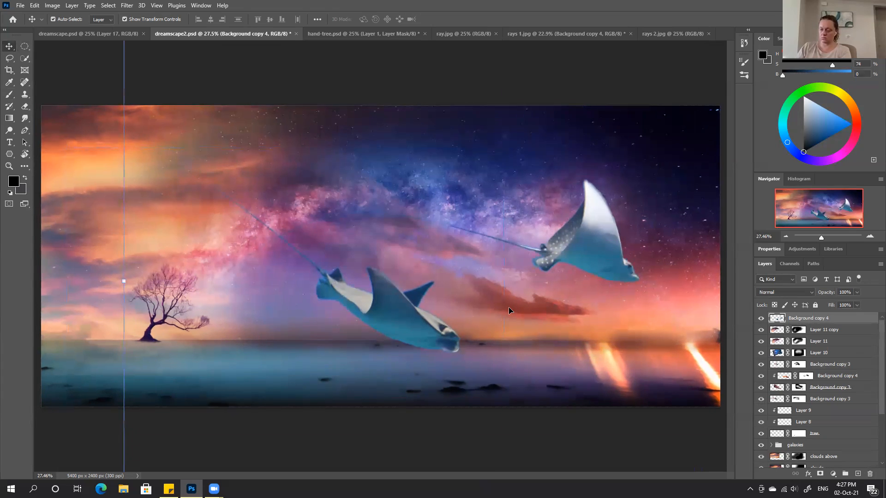
Step: Scale the rays proportionally to about 72% and move them to the middle of the sky
key(ctrl+minus)
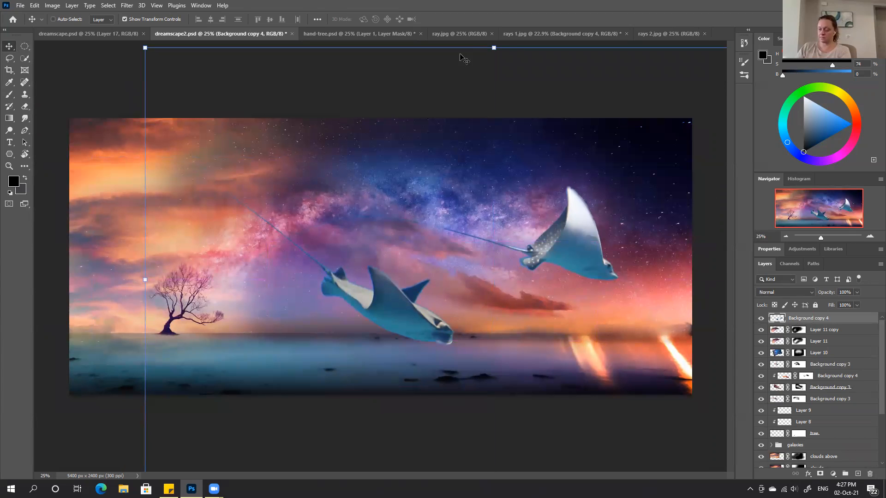
drag(493, 48, 497, 179)
drag(525, 311, 462, 234)
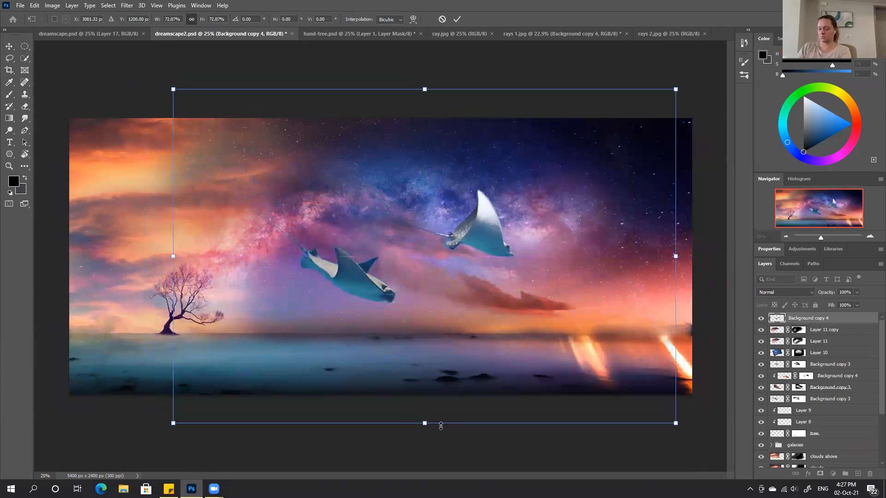
key(Return)
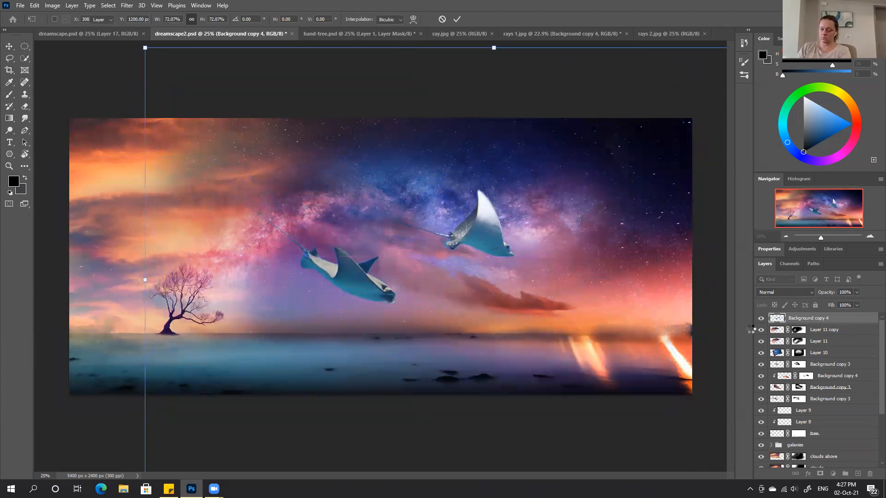
Step: Enlarge the Eraser brush to 1200 px with the rays layer active
key(e)
key(bracketright)
key(bracketright)
key(bracketright)
key(bracketright)
key(bracketright)
key(bracketright)
key(bracketright)
key(bracketright)
key(bracketright)
key(bracketright)
key(bracketright)
key(bracketright)
key(bracketright)
key(bracketright)
key(bracketright)
key(bracketright)
key(bracketright)
key(bracketright)
key(bracketright)
key(bracketright)
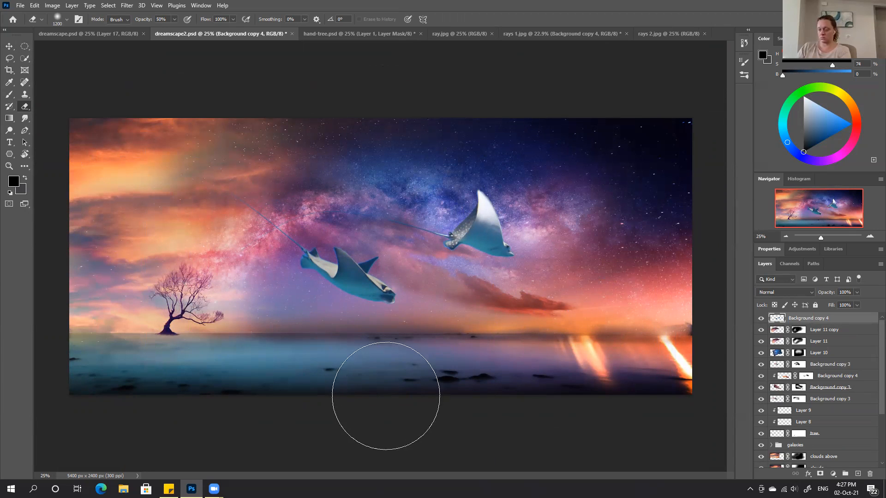
Step: Scale the rays to about 42% and move them up into the blue galaxy area
key(ctrl+t)
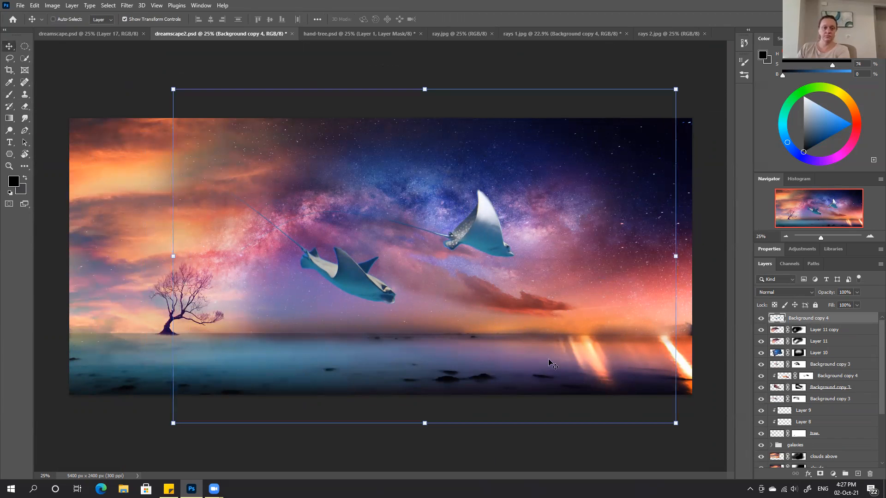
drag(425, 421, 433, 199)
drag(452, 147, 404, 221)
mouse_move(455, 284)
mouse_down()
mouse_move(438, 326)
mouse_move(470, 212)
mouse_move(466, 170)
mouse_move(492, 165)
mouse_move(488, 171)
mouse_up()
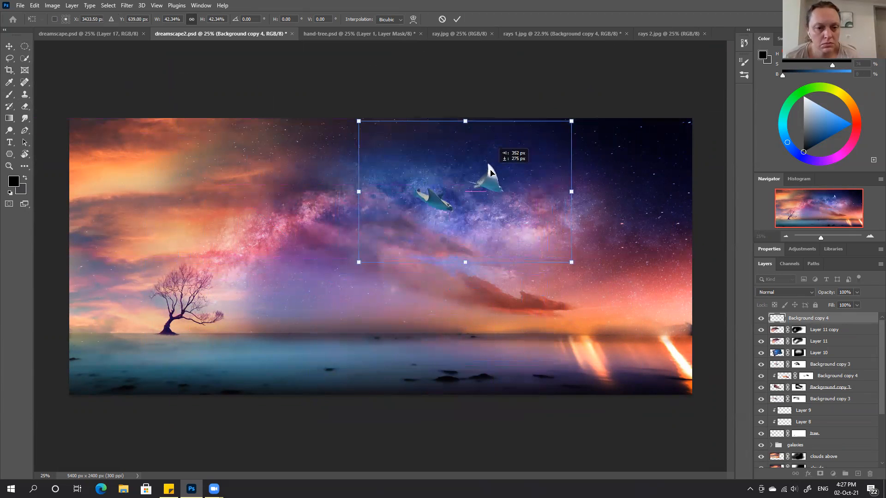
key(Return)
Step: Examine the edges and tails of the reduced rays up close against the starry sky
key(e)
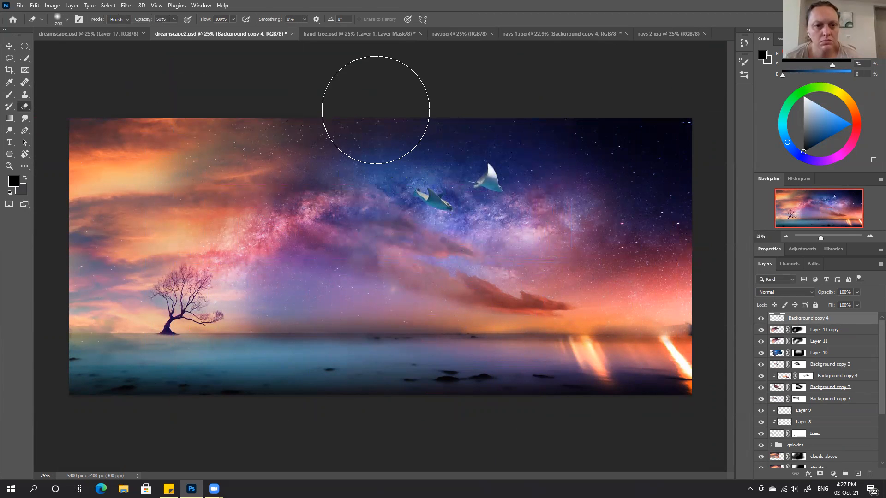
key(ctrl+plus)
key(ctrl+plus)
key(ctrl+plus)
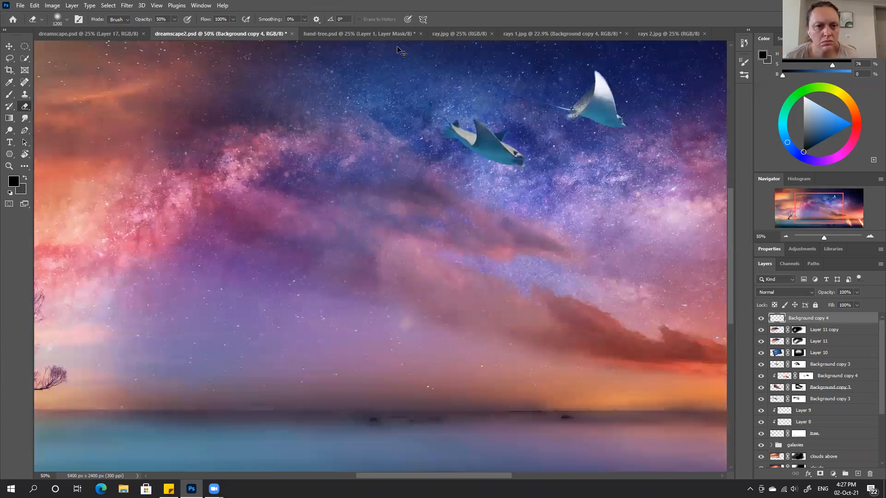
drag(492, 268, 497, 396)
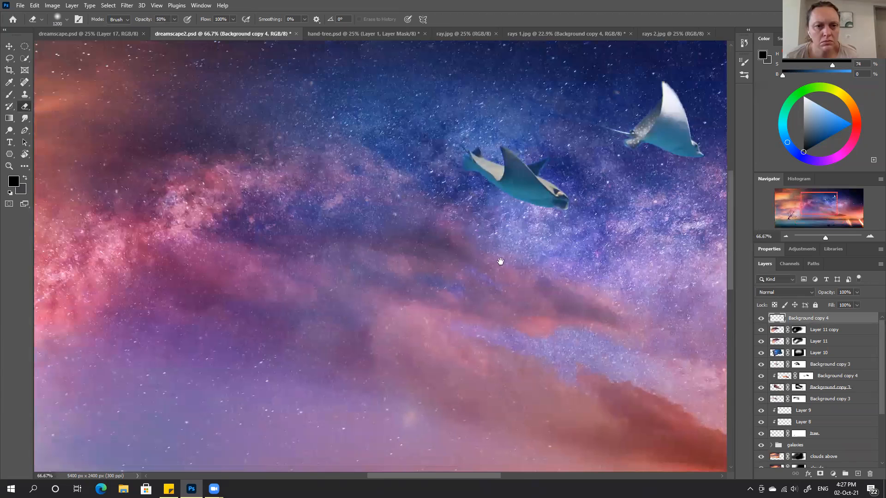
drag(500, 261, 506, 429)
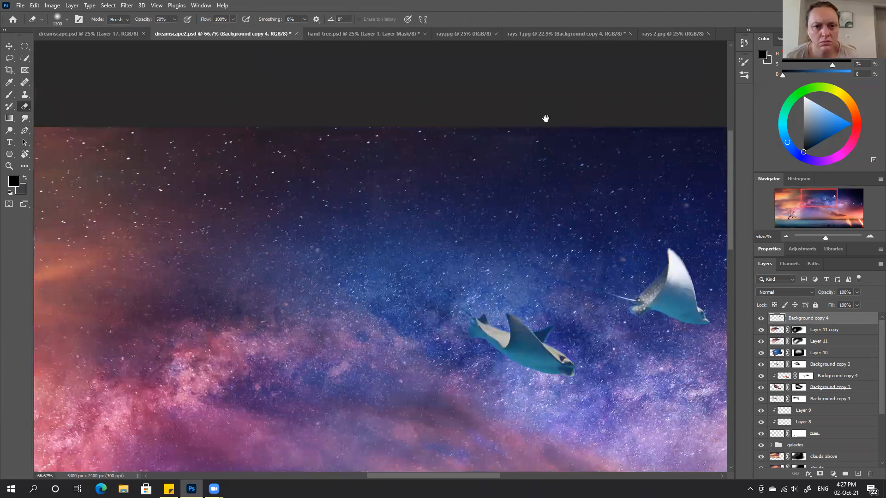
key(bracketright)
key(bracketright)
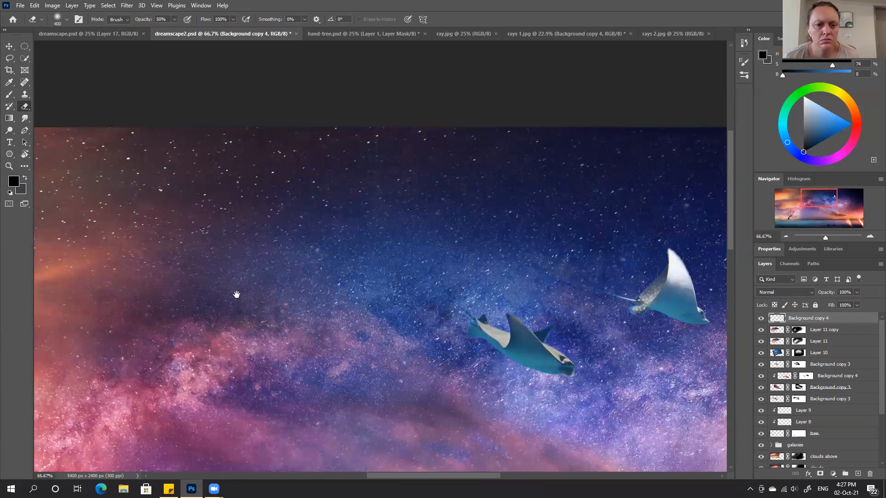
drag(528, 335, 237, 294)
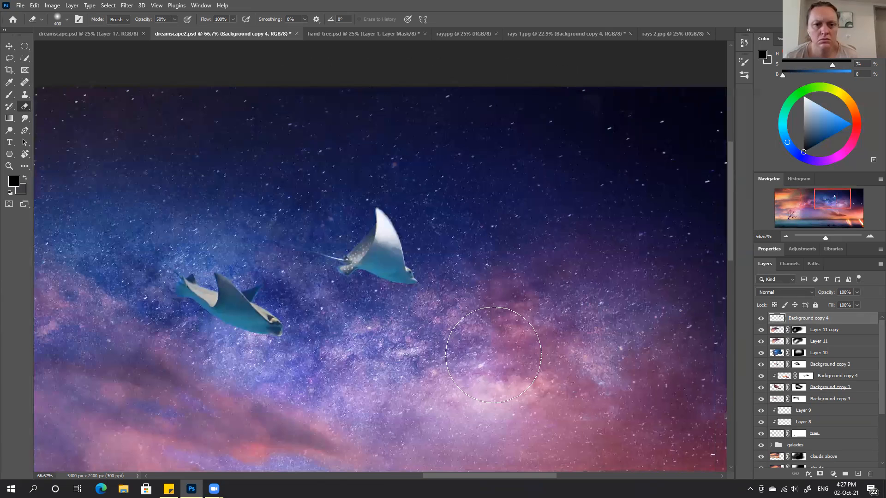
drag(546, 299, 517, 296)
Step: Scale the rays to about 49% and place them over the reddish cloud above the horizon
key(ctrl+0)
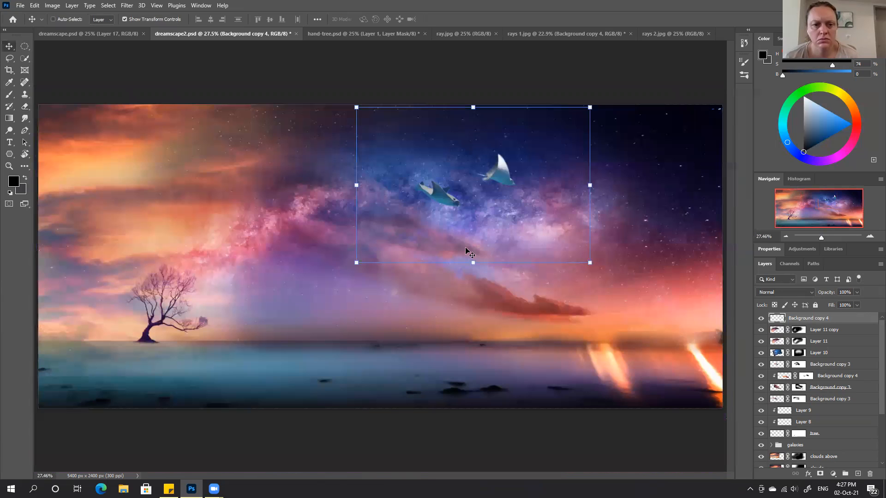
drag(473, 263, 557, 328)
drag(561, 292, 549, 267)
drag(560, 303, 561, 306)
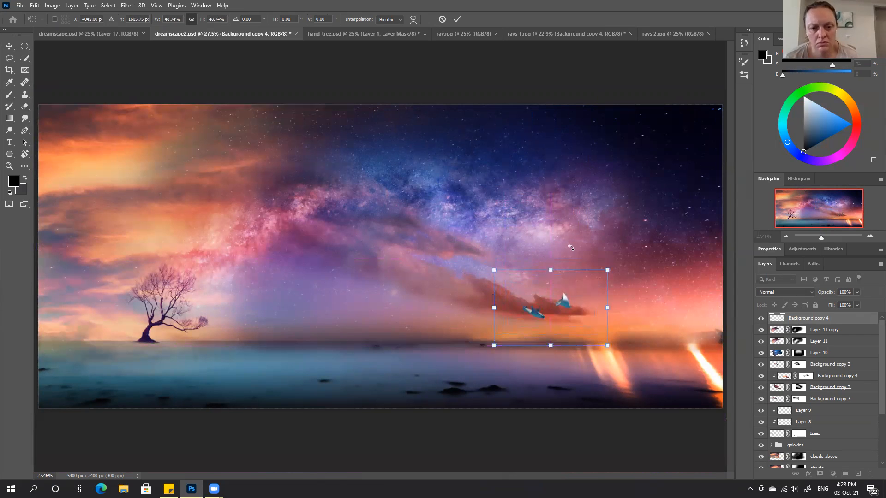
click(456, 19)
Step: Apply Color Balance to the rays with midtones at +83, -77 and -96, comparing the result with the preview off and on
click(52, 5)
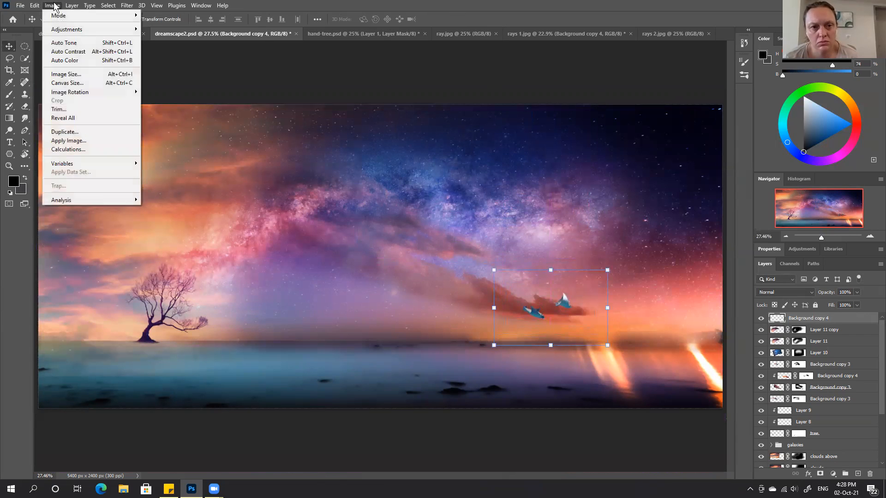
mouse_move(69, 29)
click(162, 86)
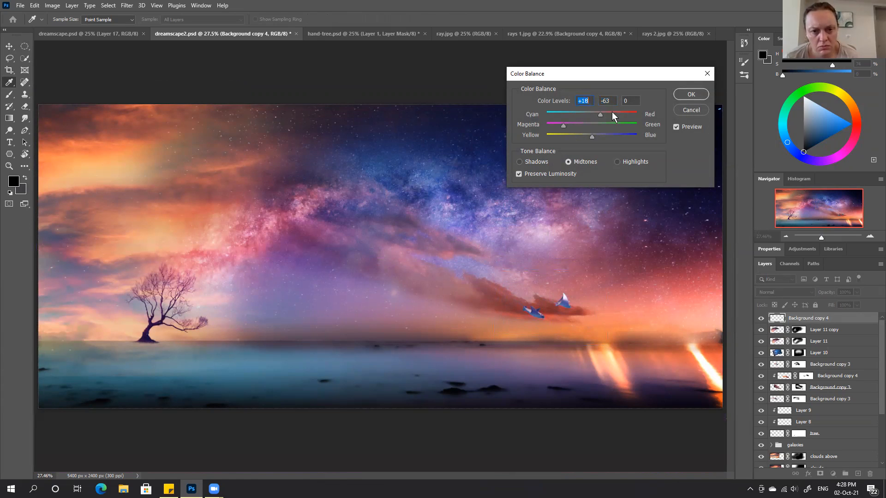
drag(575, 137, 554, 126)
drag(626, 113, 629, 113)
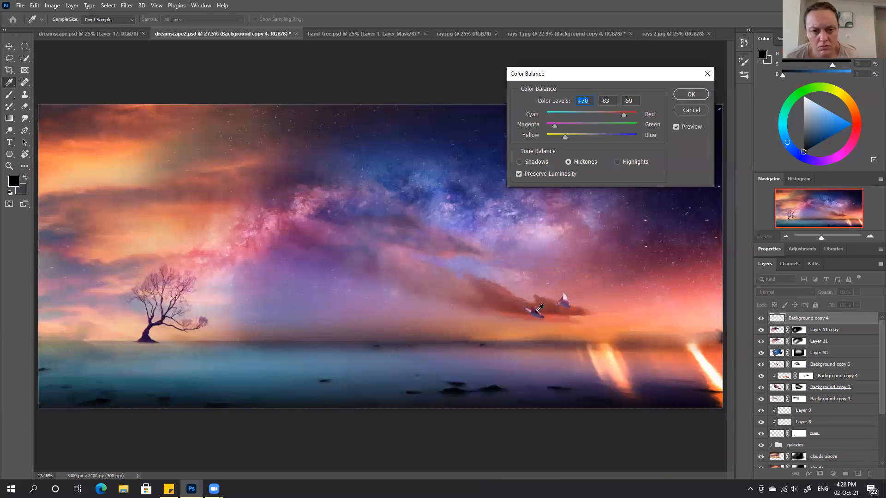
click(556, 137)
drag(552, 135, 547, 138)
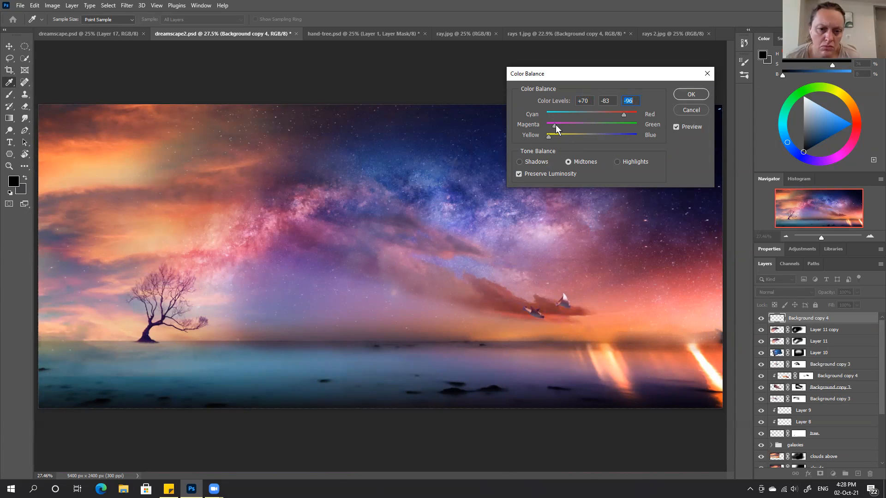
drag(556, 126, 558, 126)
drag(624, 114, 629, 113)
click(682, 126)
click(682, 125)
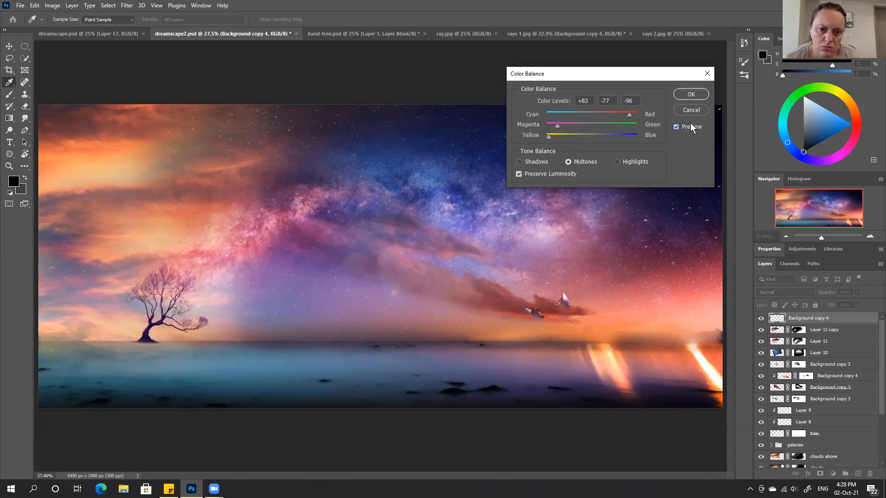
click(686, 129)
click(692, 128)
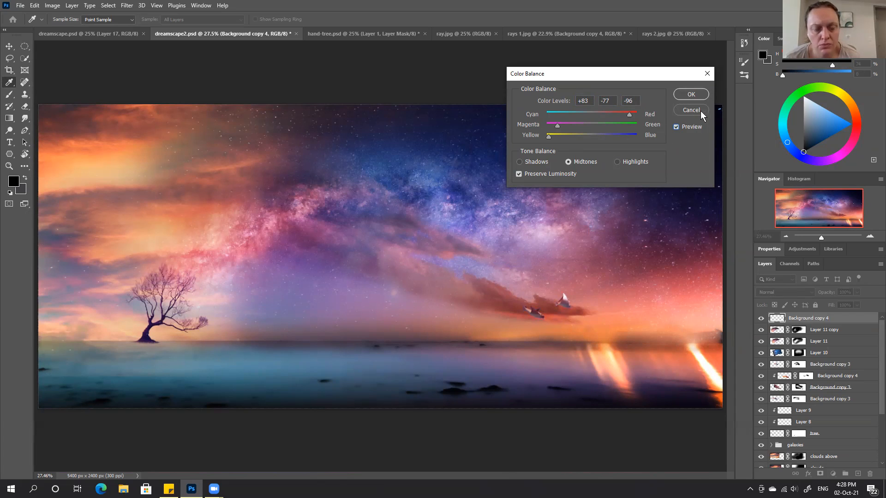
click(691, 95)
Step: Nudge the recolored rays slightly upward over the cloud
key(v)
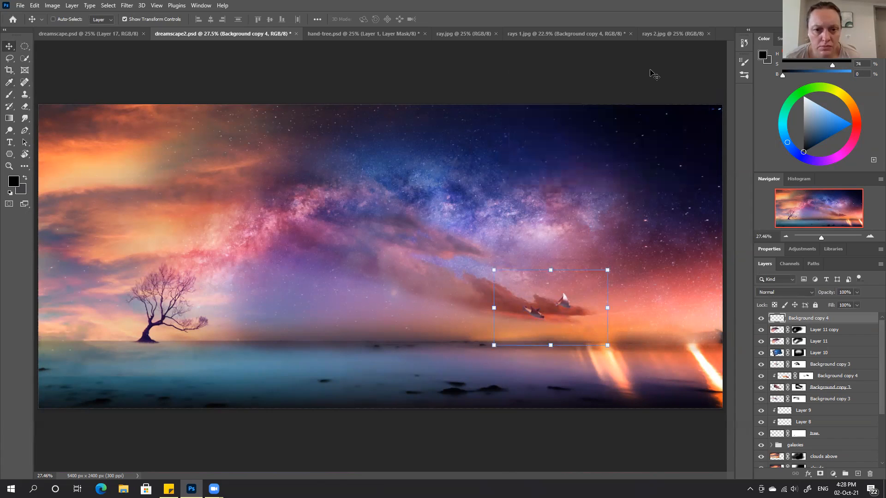
key(ctrl+0)
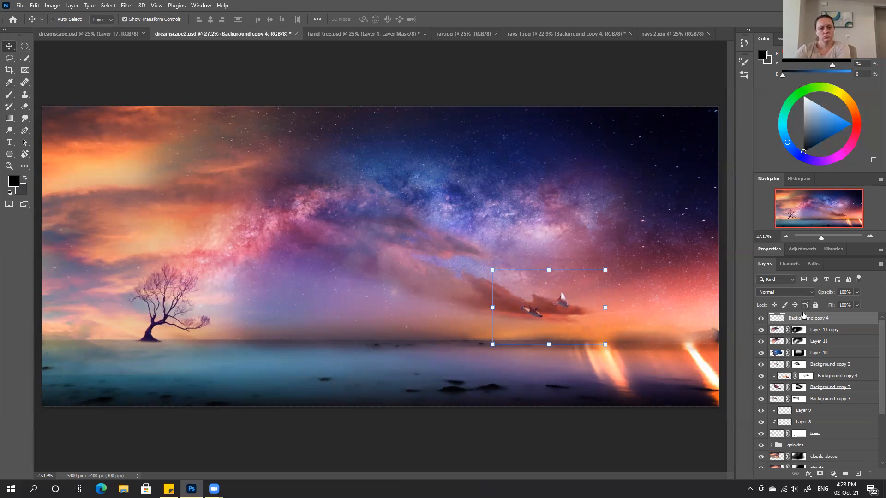
mouse_move(565, 307)
mouse_down()
mouse_move(568, 291)
mouse_move(560, 301)
mouse_up()
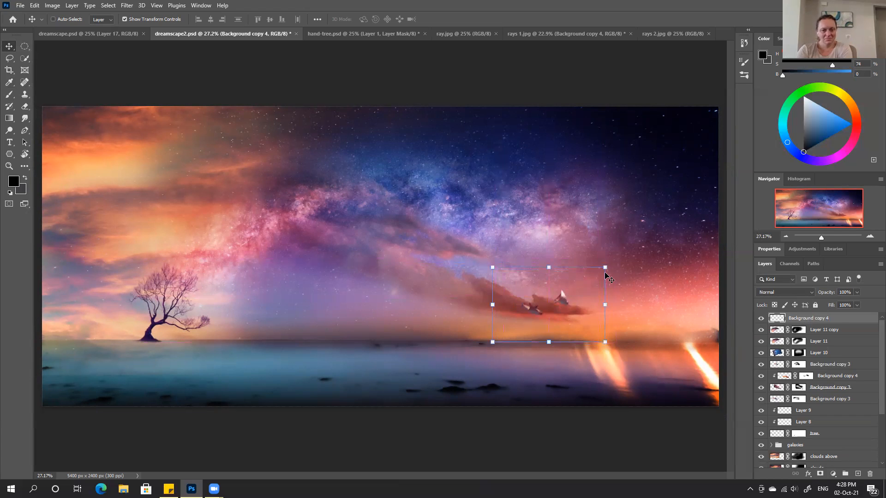
Step: Add a layer mask to the rays and paint black at 50% opacity to hide the lower ray's tail end in the cloud
key(ctrl+plus)
key(ctrl+plus)
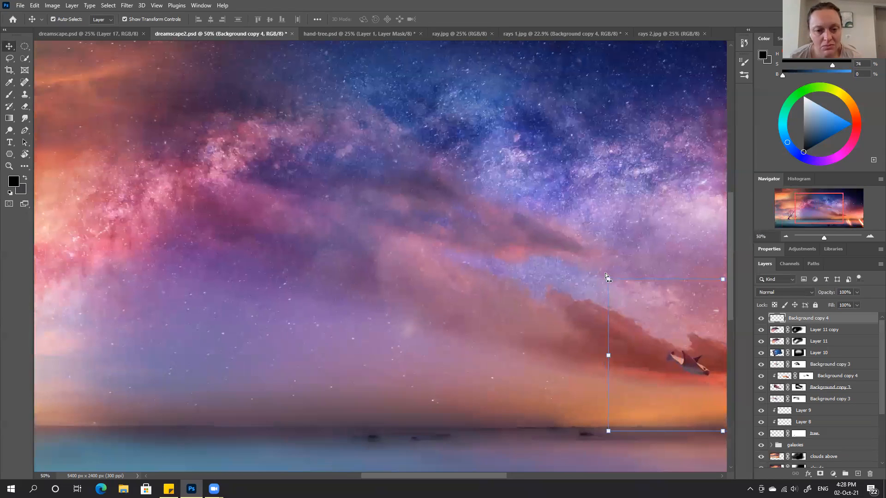
key(ctrl+plus)
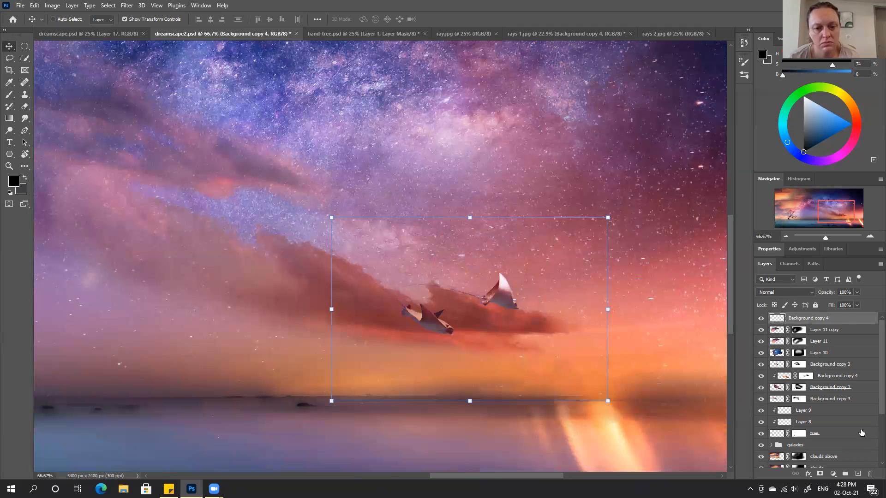
click(817, 473)
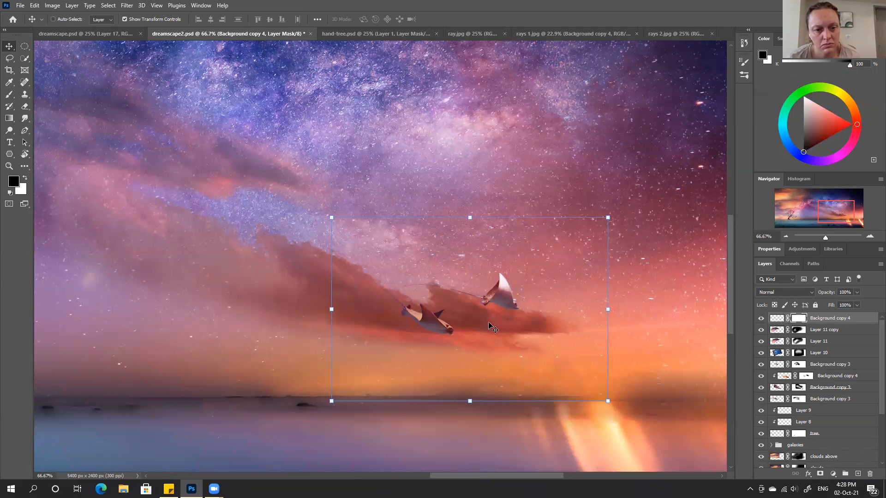
key(b)
key(bracketleft)
key(bracketleft)
key(5)
mouse_move(400, 298)
mouse_down()
mouse_move(405, 318)
mouse_move(353, 285)
mouse_move(415, 328)
mouse_move(382, 310)
mouse_move(401, 317)
mouse_up()
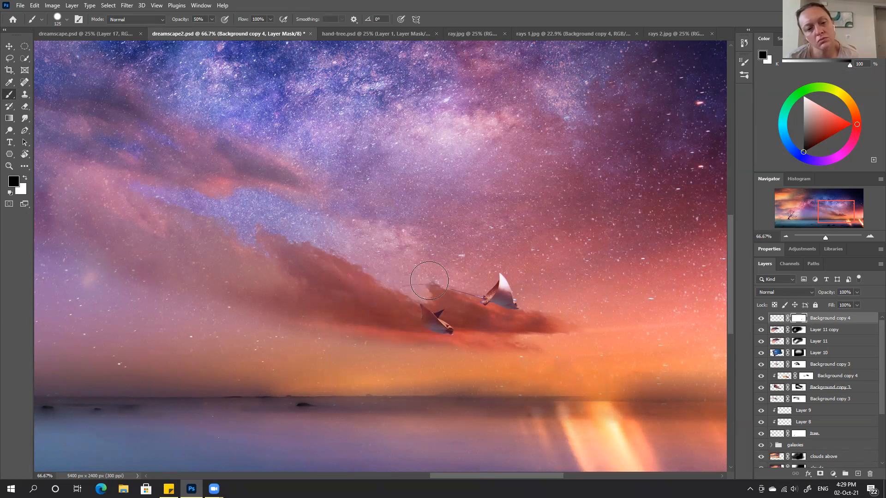
Step: Scale the masked rays down to about 89%, keeping them over the cloud
key(ctrl+t)
drag(467, 400, 475, 372)
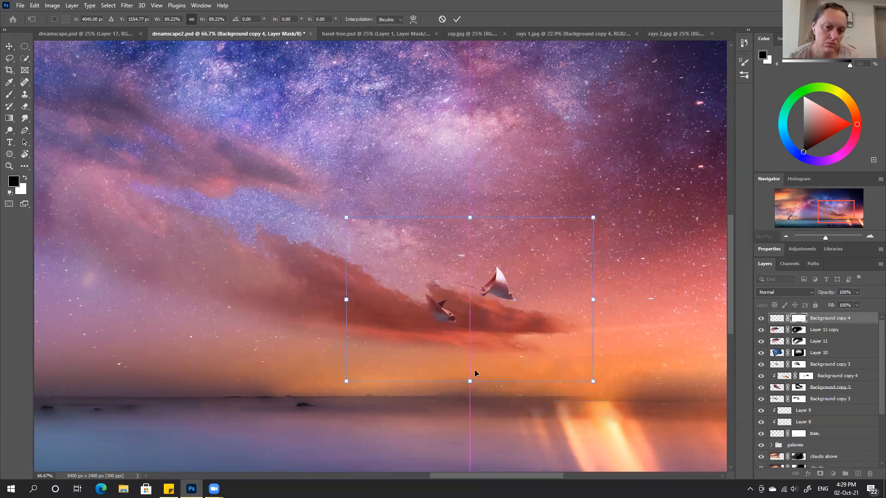
right_click(440, 316)
click(399, 272)
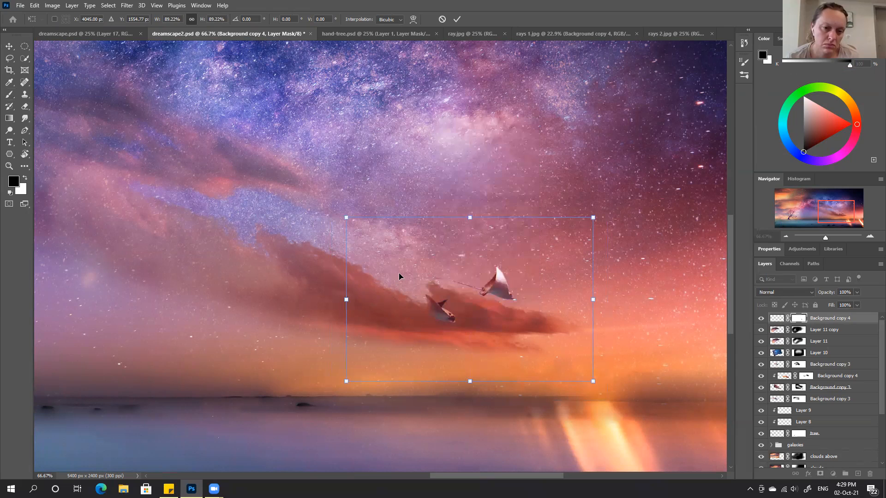
click(457, 19)
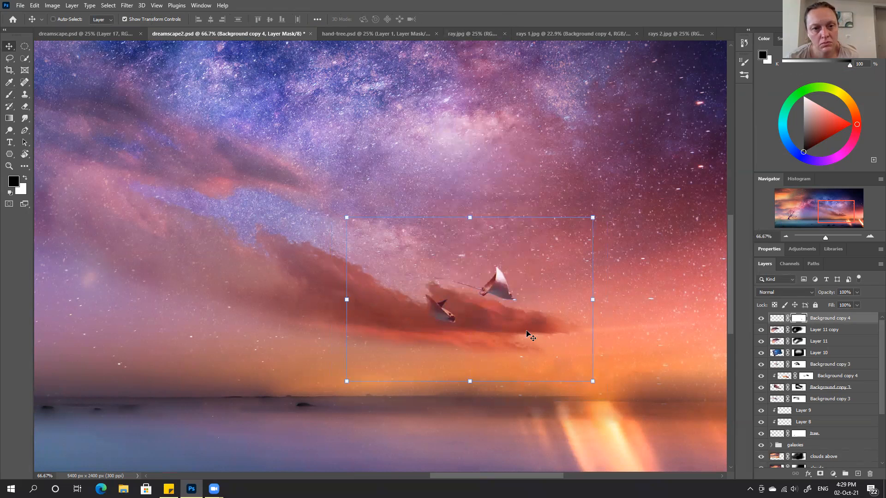
Step: Paint white at 50% opacity on the rays' layer mask to bring back more of the lower ray's body over the cloud
key(b)
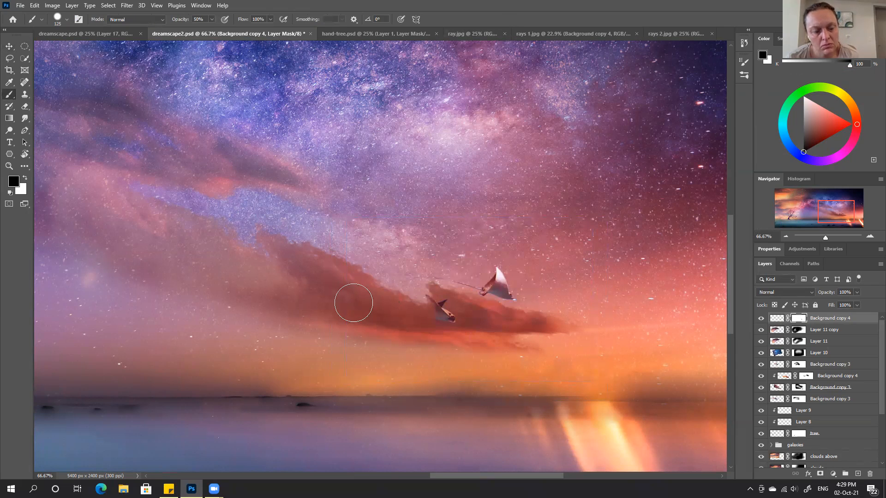
key(ctrl+plus)
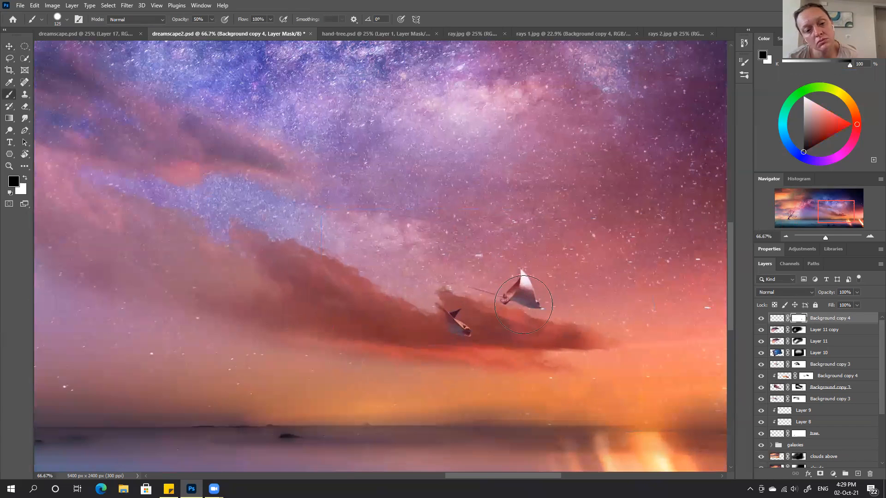
key(ctrl+plus)
key(x)
key(bracketleft)
mouse_move(466, 349)
mouse_down()
mouse_move(462, 329)
mouse_move(502, 354)
mouse_up()
mouse_move(421, 338)
mouse_down()
mouse_move(439, 335)
mouse_move(418, 318)
mouse_move(455, 334)
mouse_move(451, 301)
mouse_move(429, 327)
mouse_up()
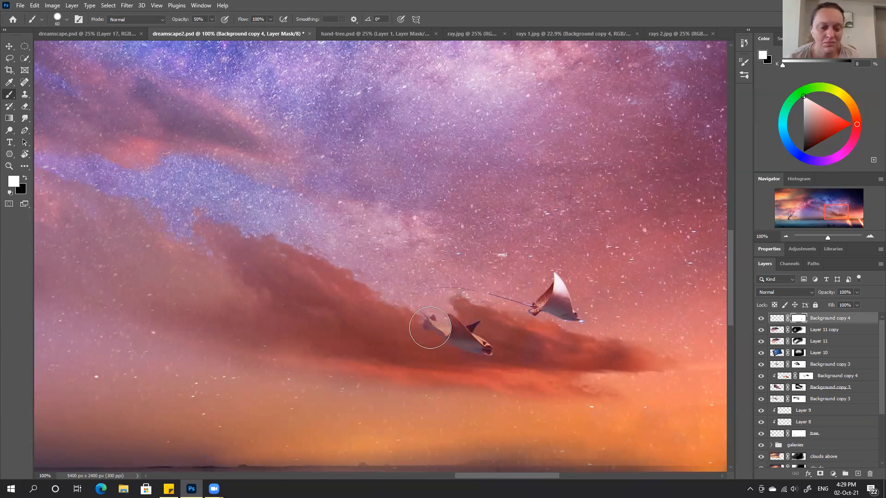
key(x)
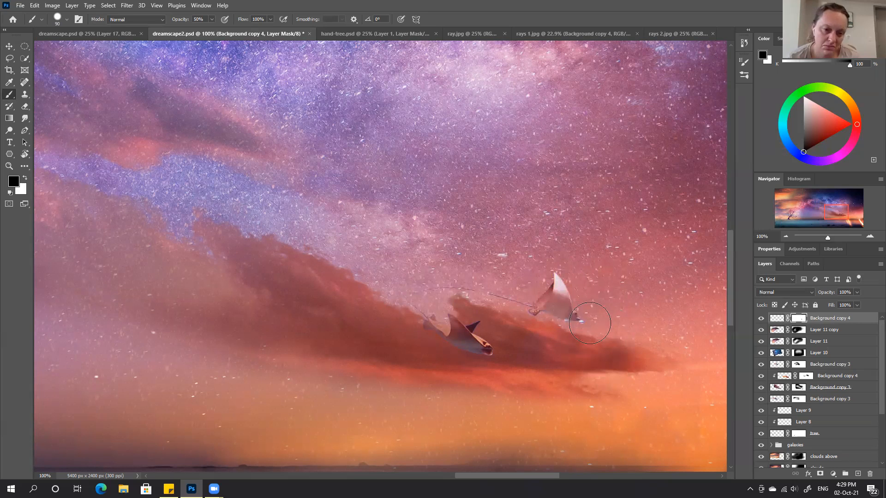
key(x)
key(ctrl+0)
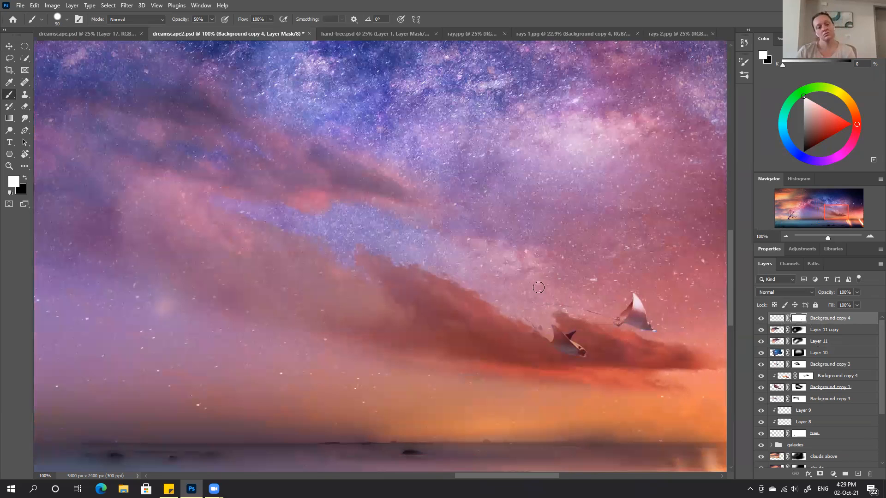
key(ctrl+0)
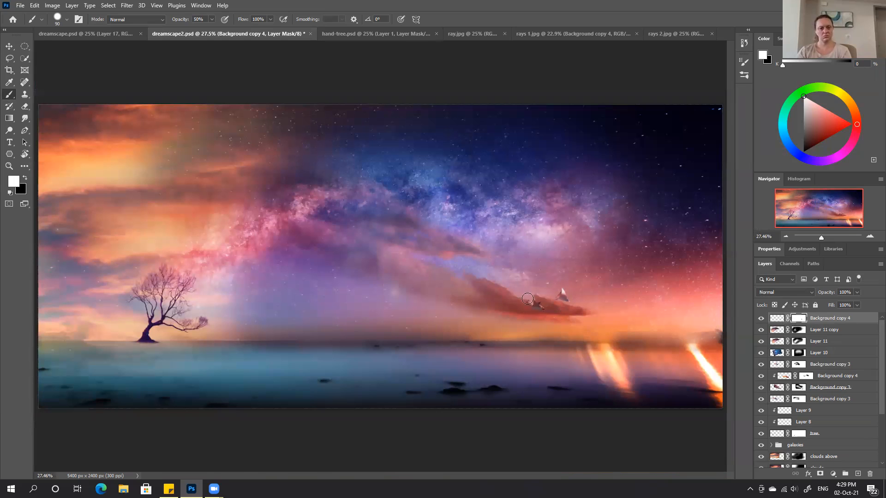
Step: Compare the rays in the full composite with their layer mask disabled and re-enabled
key(x)
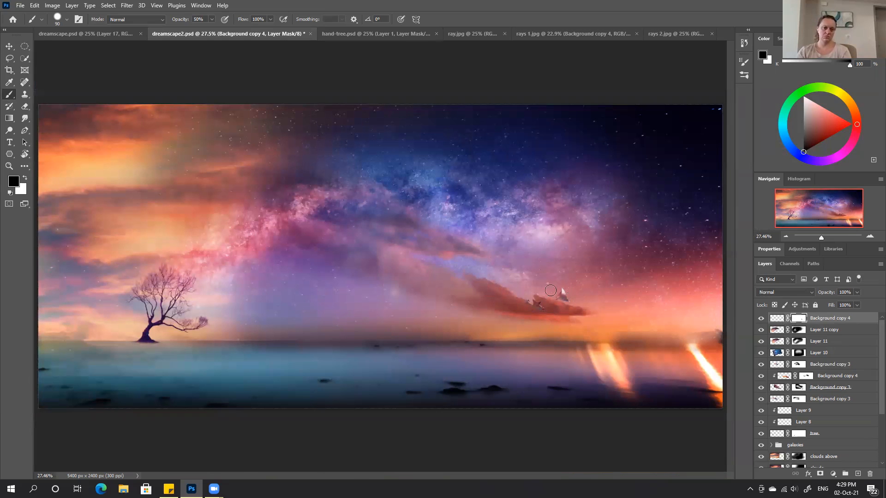
key(x)
right_click(801, 318)
click(812, 321)
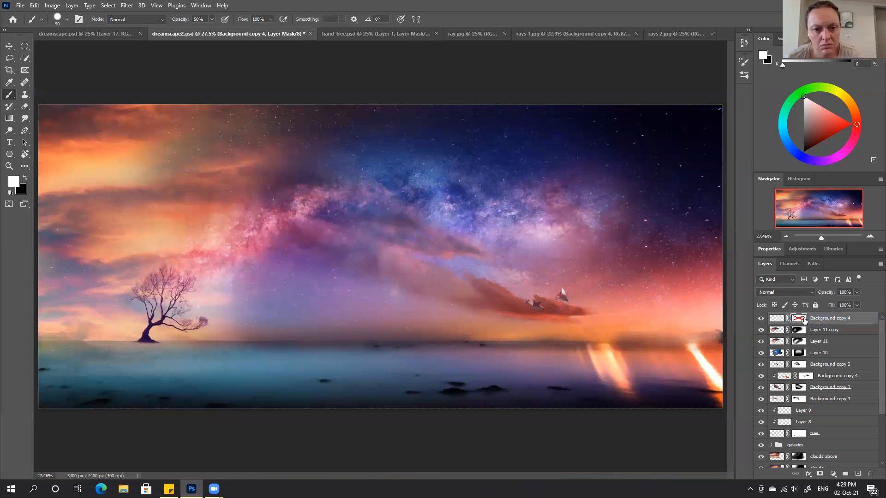
right_click(801, 319)
click(812, 321)
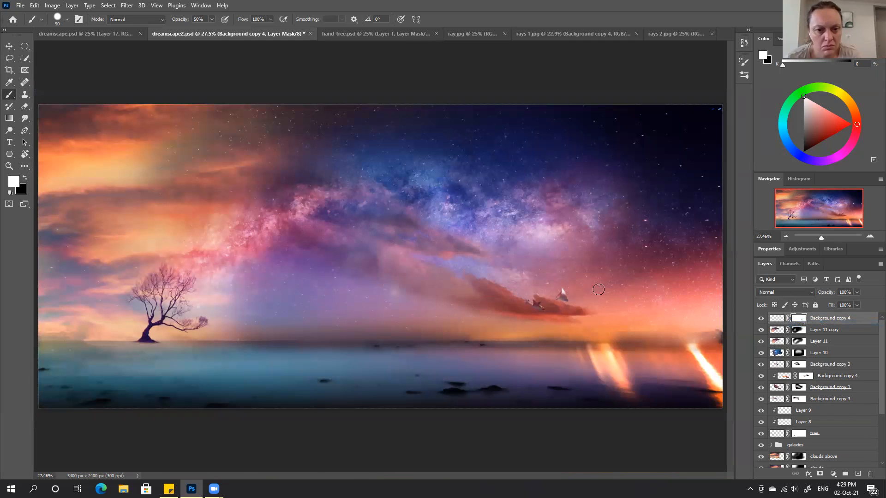
Step: Touch up the layer mask over the upper ray with black at 50% opacity, and save the composite
key(x)
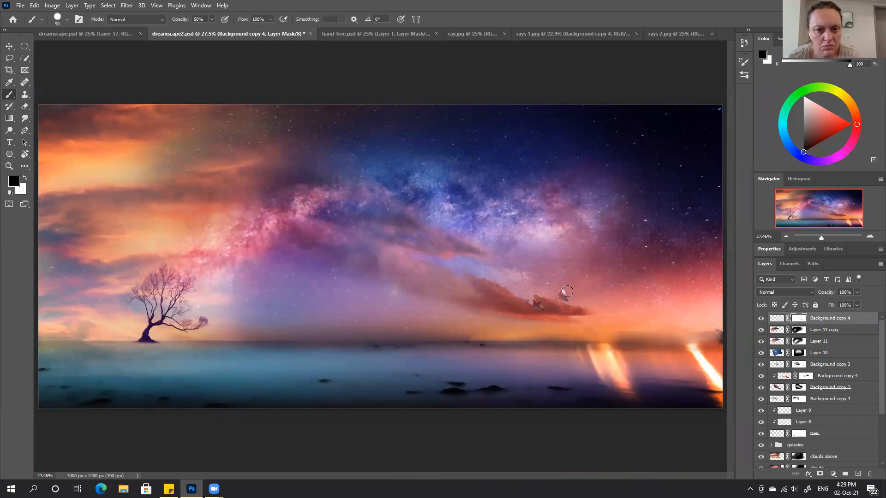
key(x)
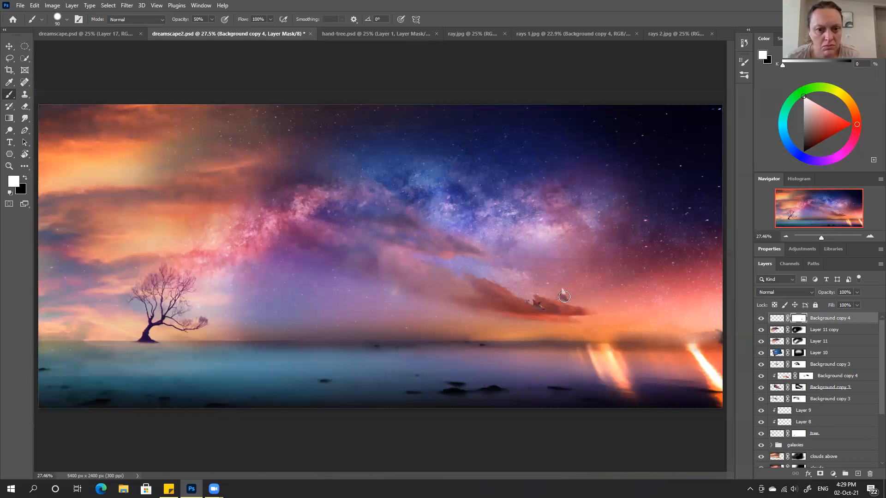
key(x)
drag(564, 301, 567, 290)
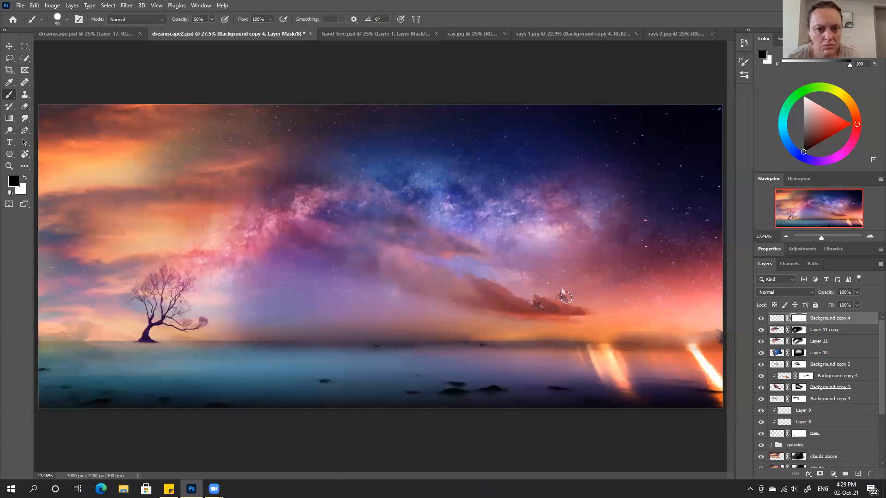
key(x)
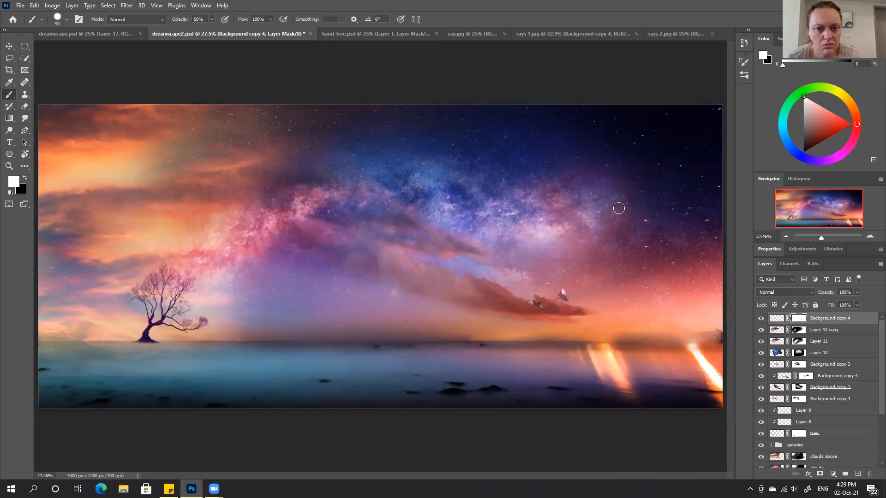
key(ctrl+s)
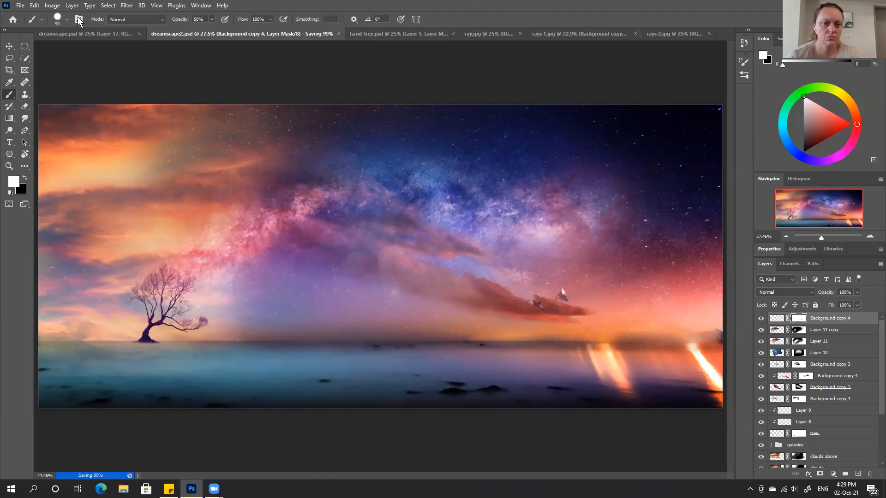
click(562, 33)
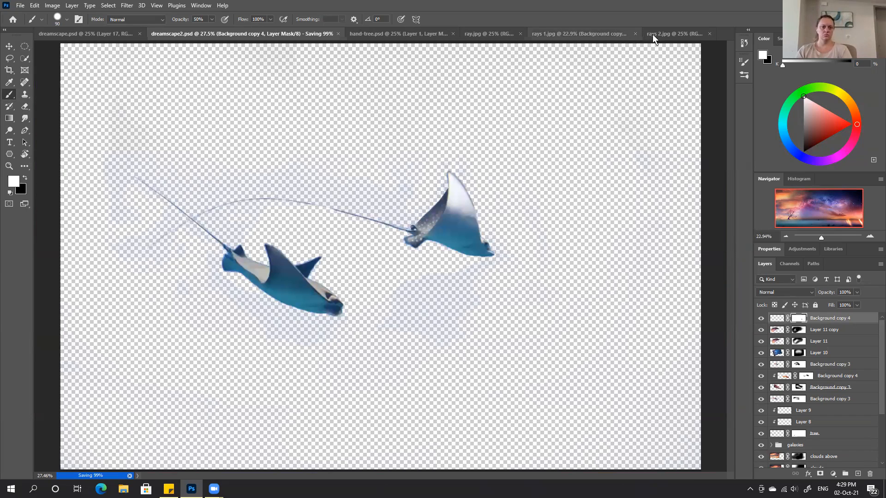
click(660, 34)
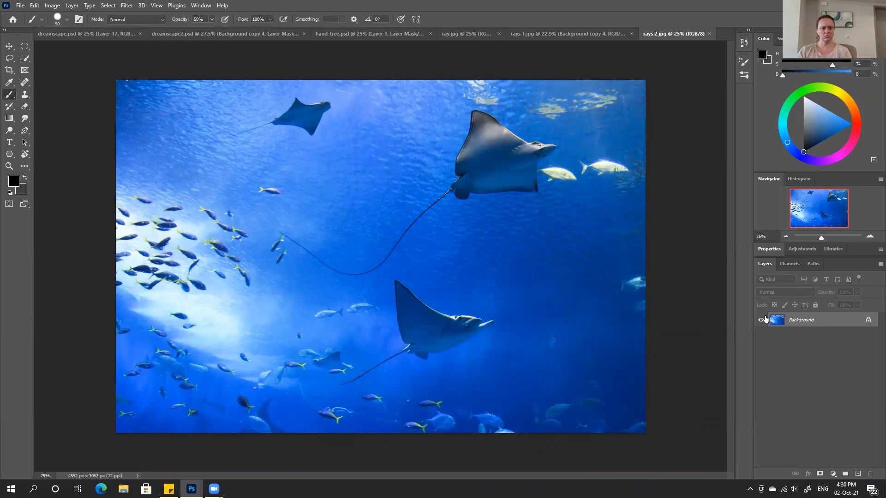
key(w)
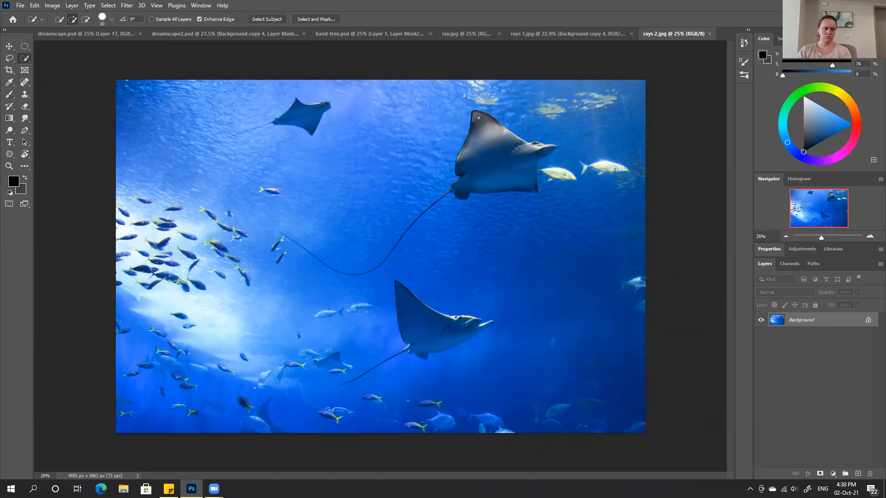
drag(488, 148, 493, 165)
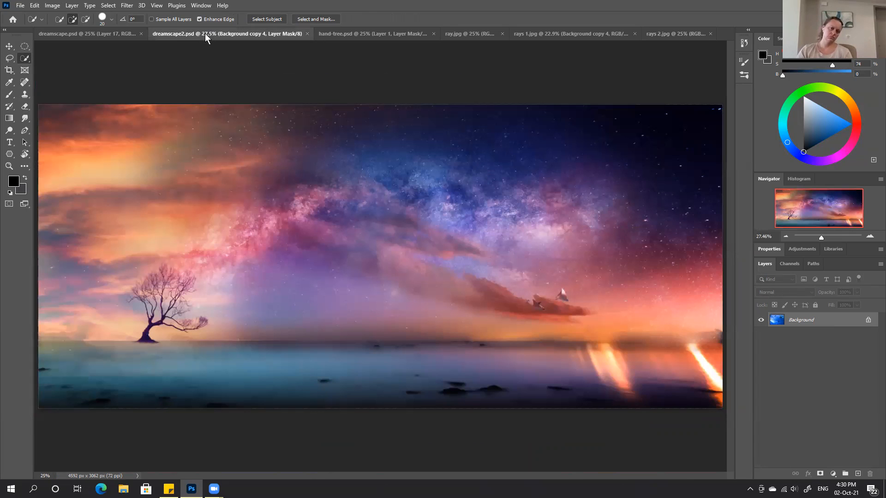
click(203, 33)
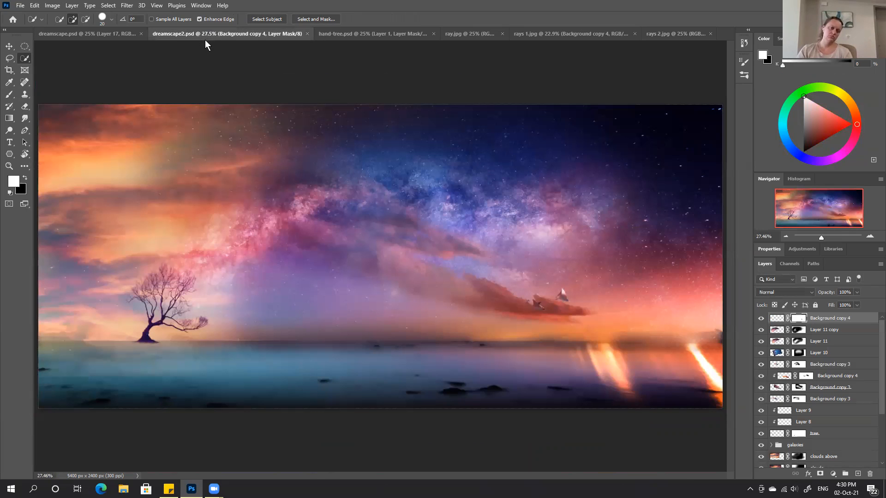
click(587, 35)
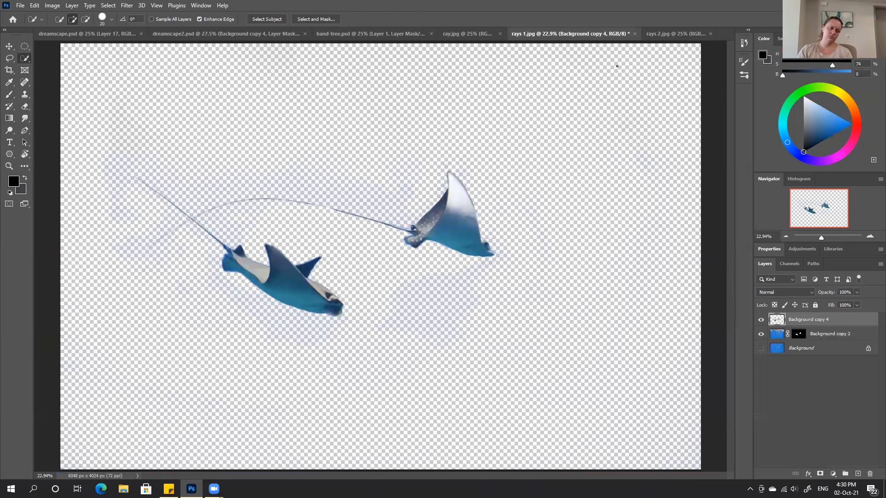
Step: In rays 2.jpg, clear the existing selection and select the lower ray's body with the Quick Selection tool
click(673, 33)
key(ctrl+d)
scroll(436, 211, up, 2)
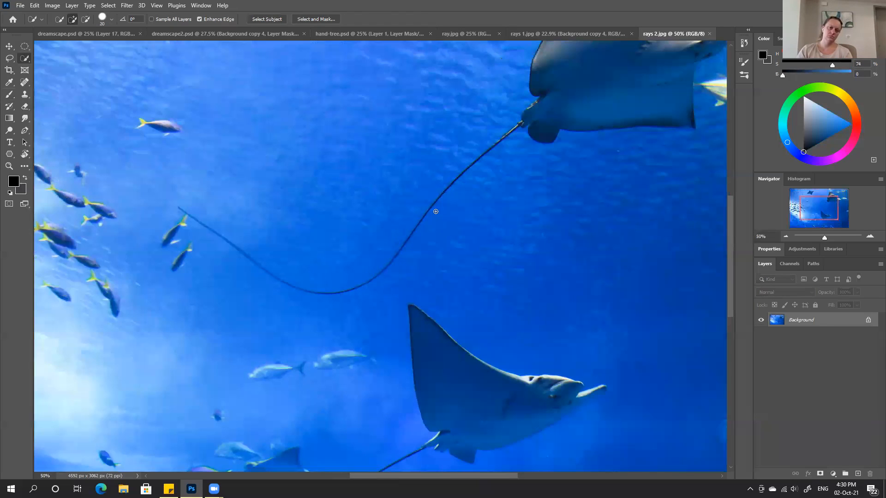
drag(470, 294, 437, 212)
mouse_move(388, 240)
mouse_down()
mouse_move(418, 318)
mouse_move(435, 334)
mouse_move(568, 308)
mouse_move(503, 314)
mouse_move(522, 298)
mouse_move(492, 297)
mouse_up()
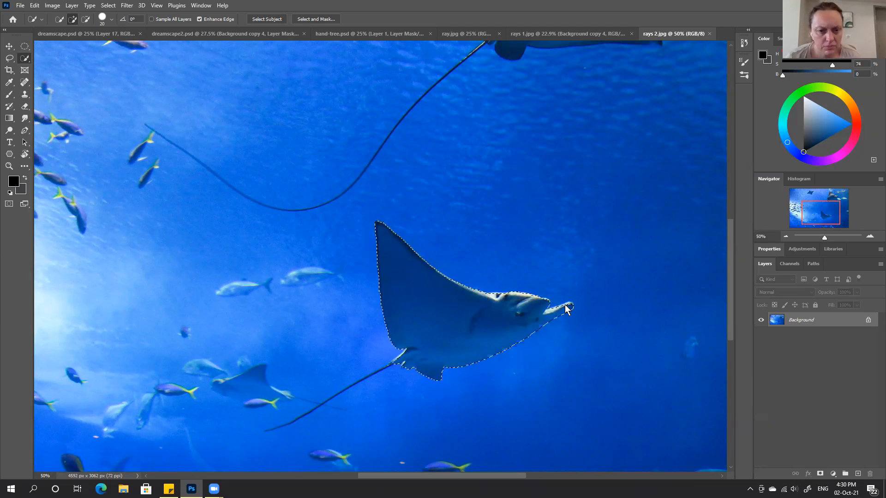
drag(417, 345, 448, 299)
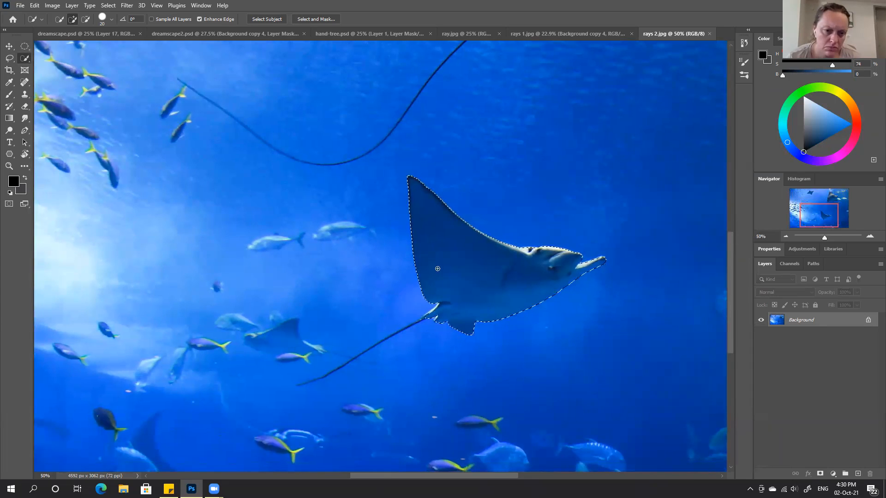
Step: Subtract the stray water beside the lower ray's tail base from the selection using a smaller Quick Selection brush
key(bracketleft)
key(bracketleft)
key(bracketleft)
key(bracketleft)
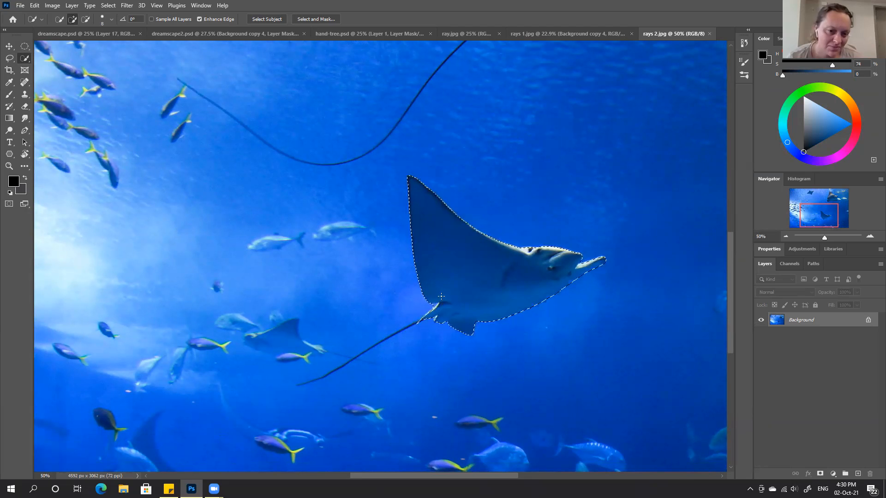
key(alt)
drag(433, 305, 419, 316)
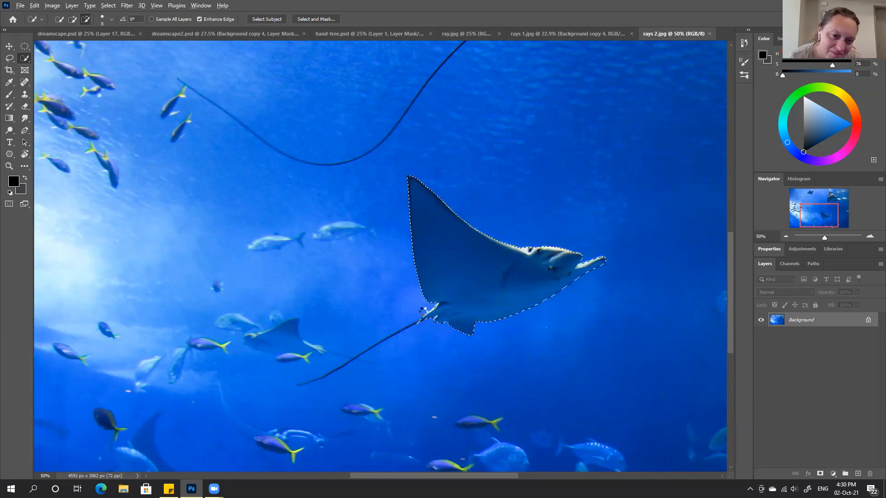
Step: Add the lower ray's thin tail to the selection with the small Quick Selection brush
key(ctrl+plus)
key(ctrl+plus)
key(ctrl+plus)
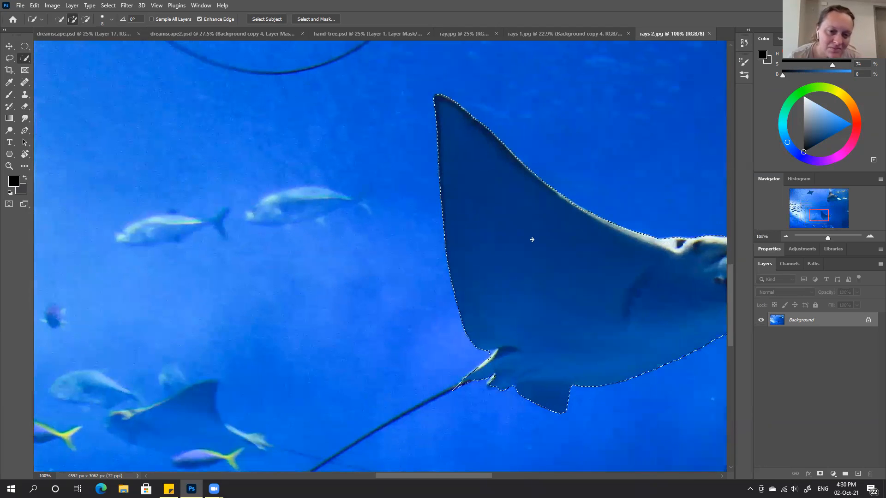
drag(443, 372, 520, 162)
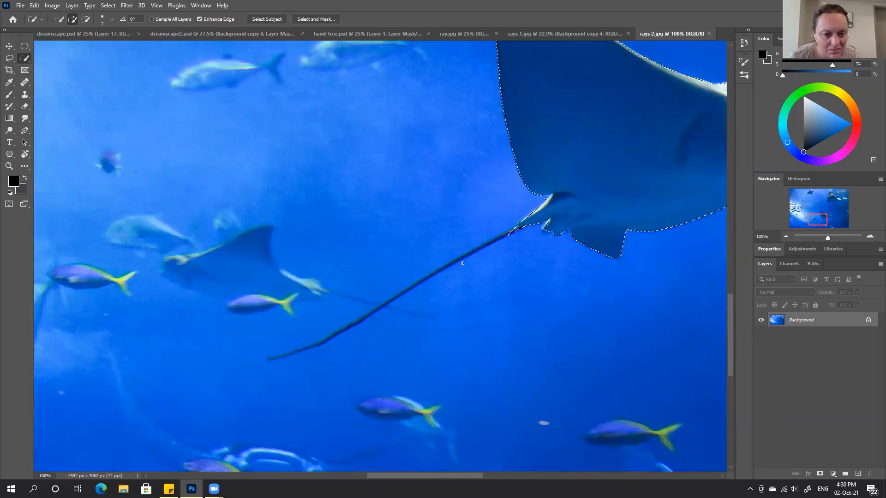
drag(407, 288, 459, 260)
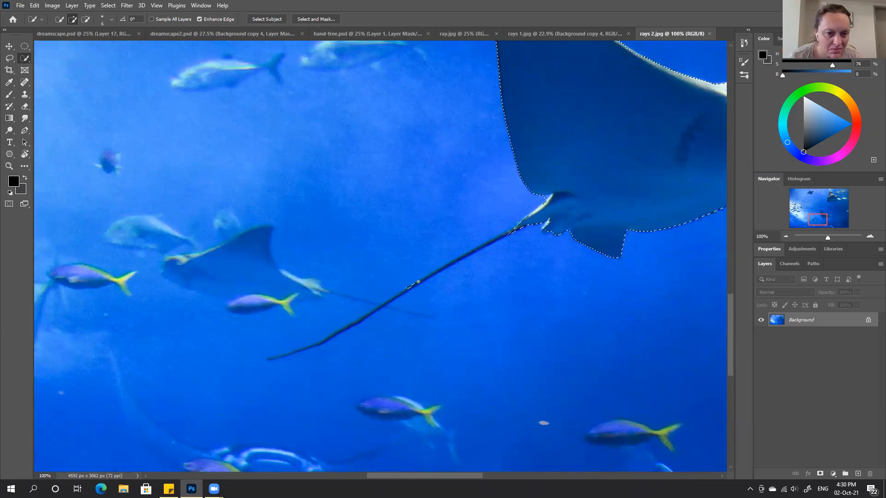
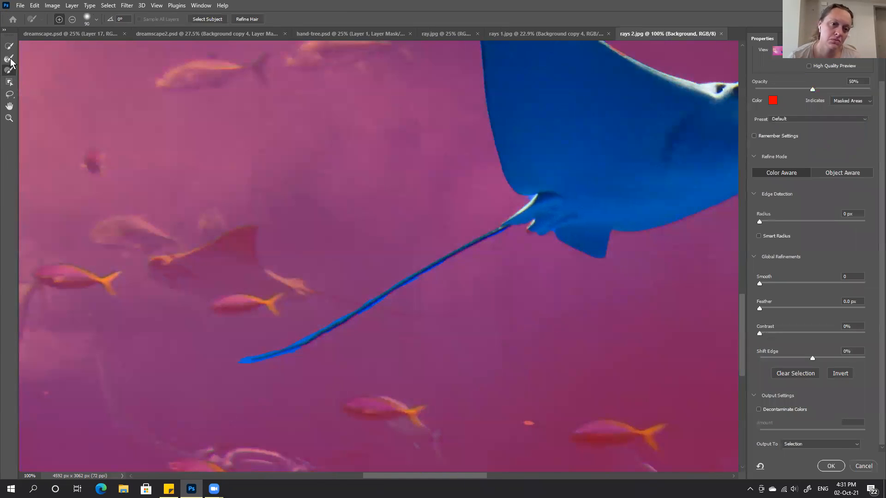
Step: Refine the selection edge along the whole length of the ray's tail with the Refine Edge Brush
click(10, 58)
mouse_move(216, 359)
mouse_down()
mouse_move(328, 334)
mouse_move(393, 285)
mouse_move(413, 251)
mouse_move(329, 329)
mouse_move(489, 240)
mouse_up()
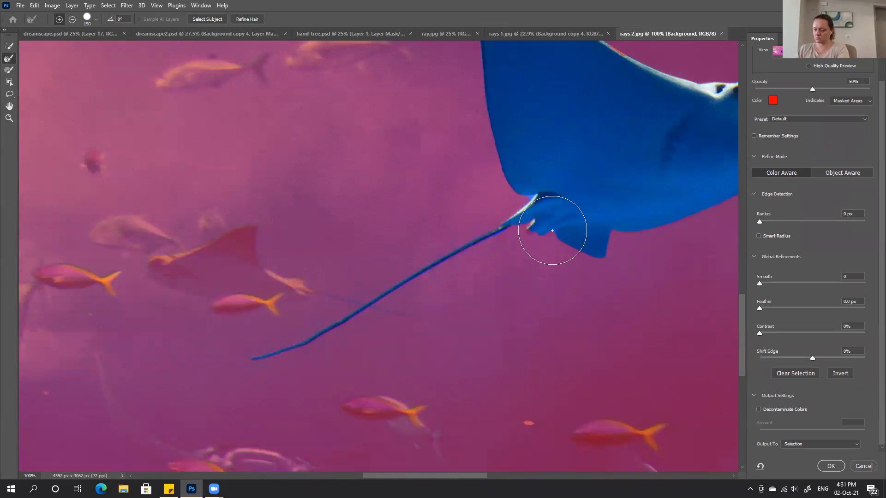
Step: Examine the lower ray's selection edges up close along the tail, fins, body and head
key(bracketleft)
key(bracketleft)
key(bracketleft)
key(bracketleft)
key(bracketleft)
key(bracketleft)
key(bracketleft)
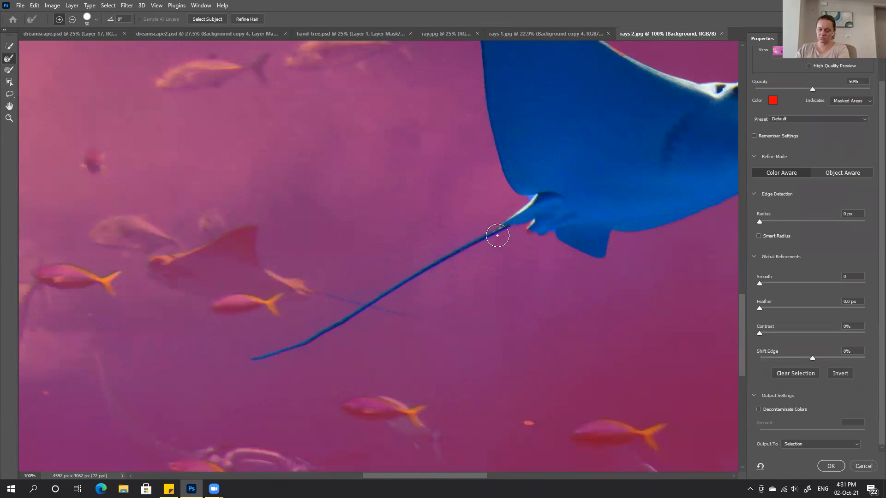
drag(516, 267, 439, 309)
key(bracketleft)
key(bracketleft)
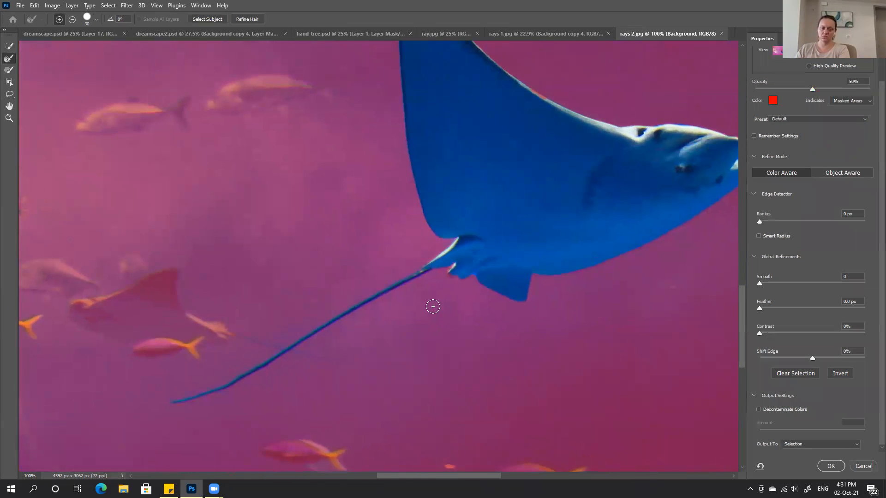
drag(506, 281, 476, 326)
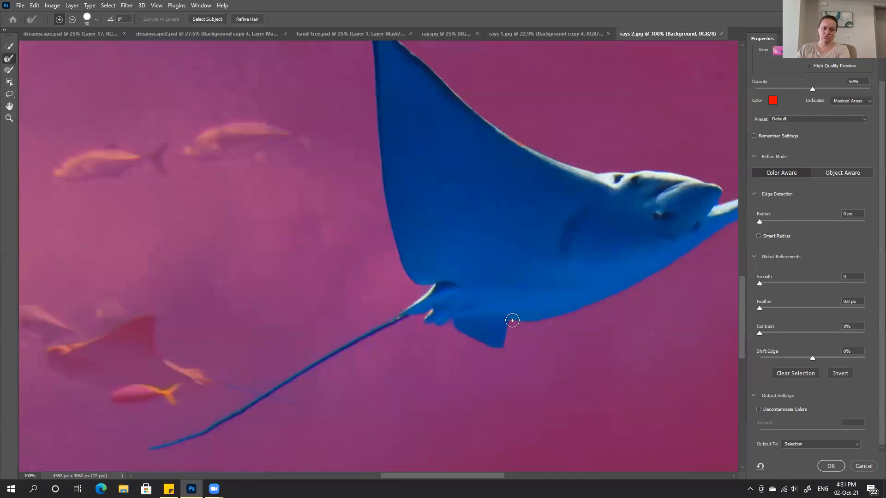
drag(589, 287, 481, 326)
drag(527, 228, 566, 230)
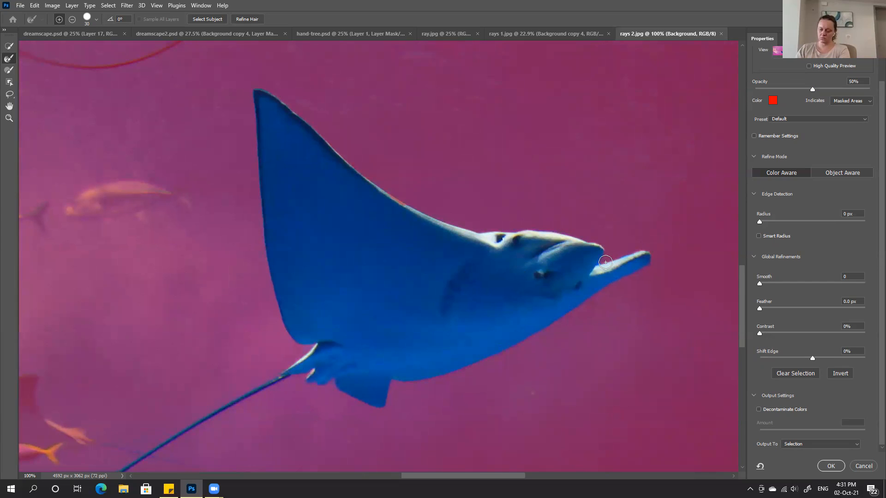
drag(385, 222, 446, 279)
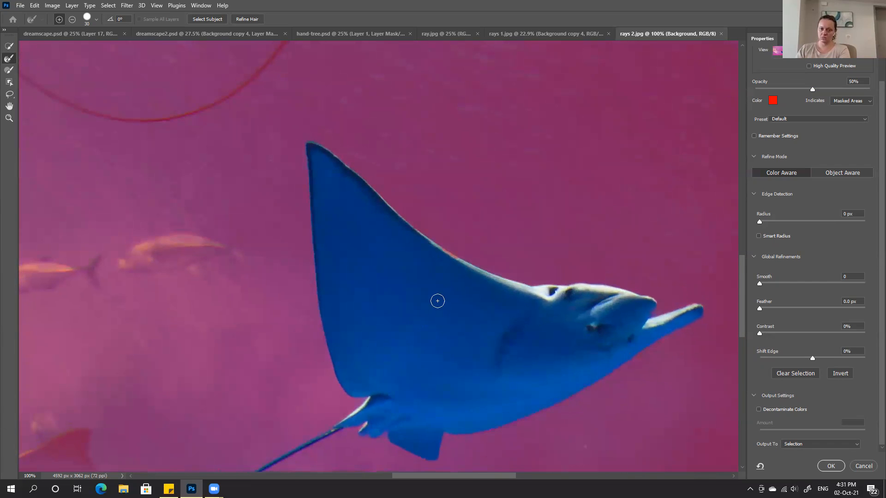
Step: Turn on Decontaminate Colors and output the lower ray's selection to a new layer with layer mask
key(ctrl+0)
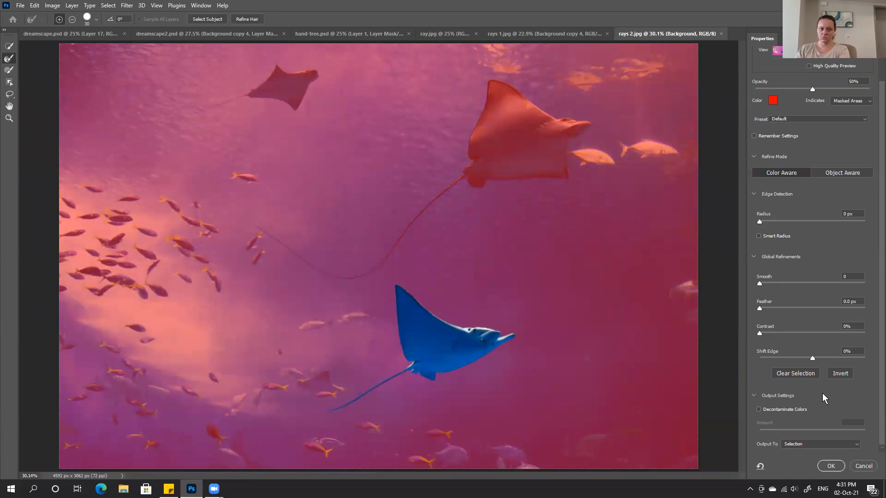
click(787, 409)
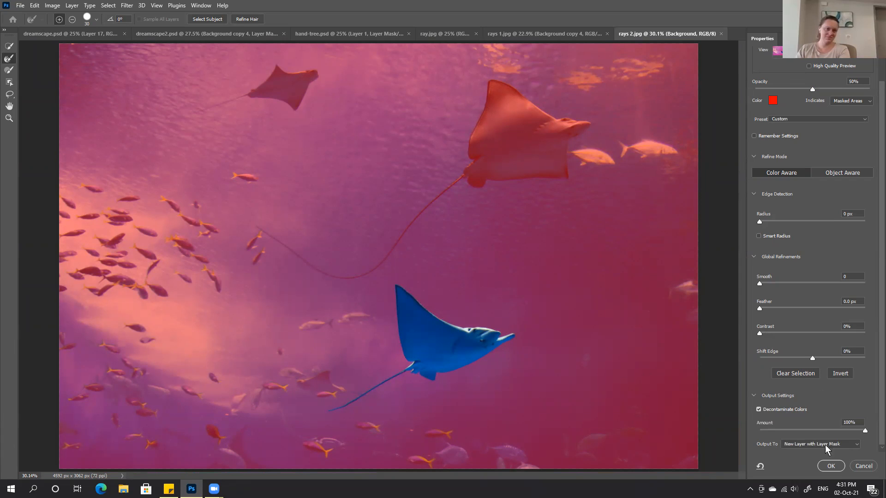
click(829, 465)
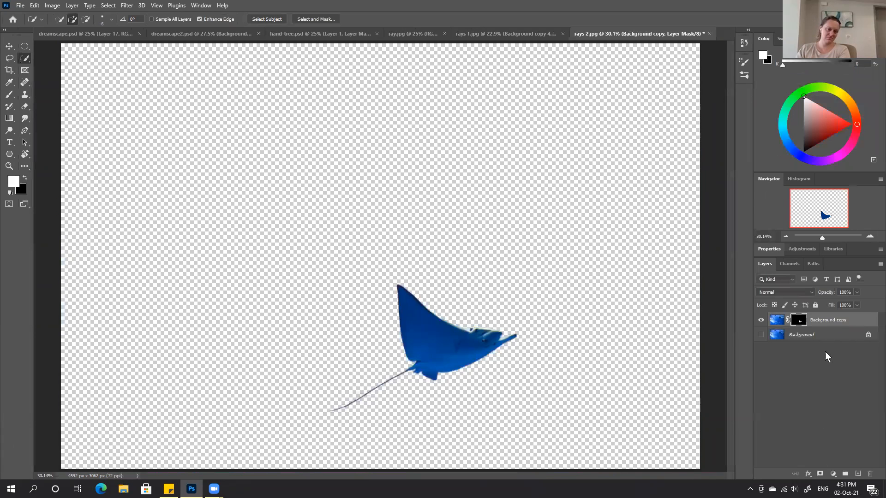
Step: Duplicate the masked ray layer twice, hide the masked original, and apply the layer masks on both duplicates
drag(810, 324, 857, 474)
drag(829, 330, 858, 474)
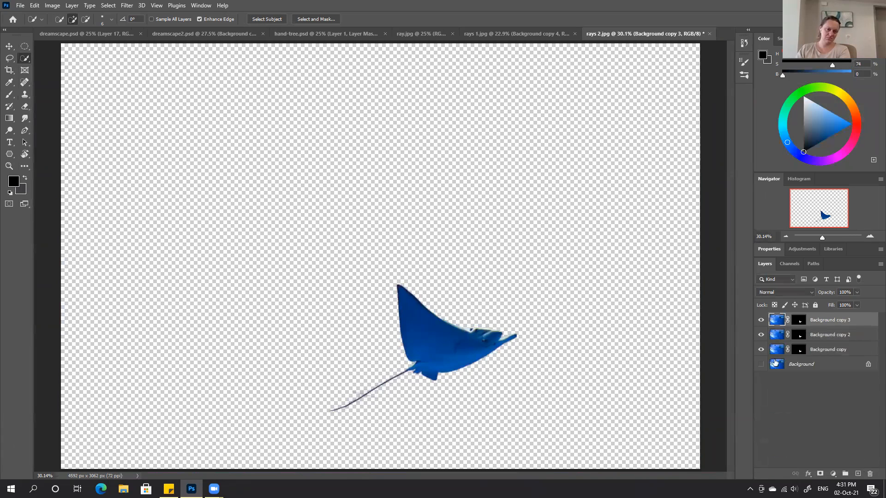
right_click(800, 336)
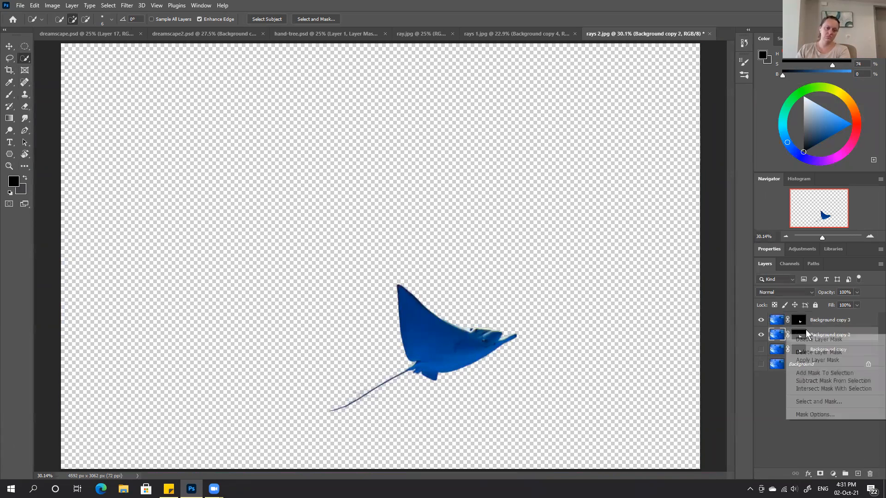
click(807, 361)
right_click(799, 322)
click(807, 347)
Step: Merge the two duplicate ray layers and move the merged ray into the sky of dreamscape2.psd
ctrl+click(808, 333)
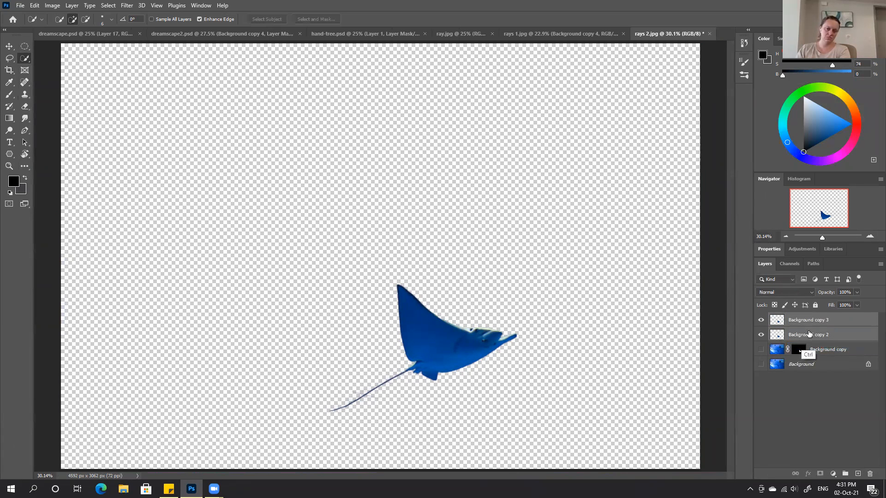
right_click(804, 328)
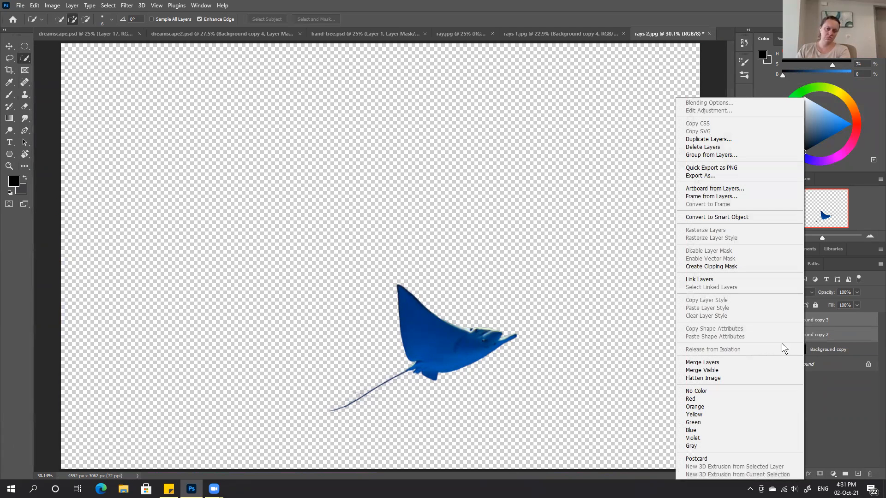
click(701, 362)
key(v)
drag(456, 301, 600, 262)
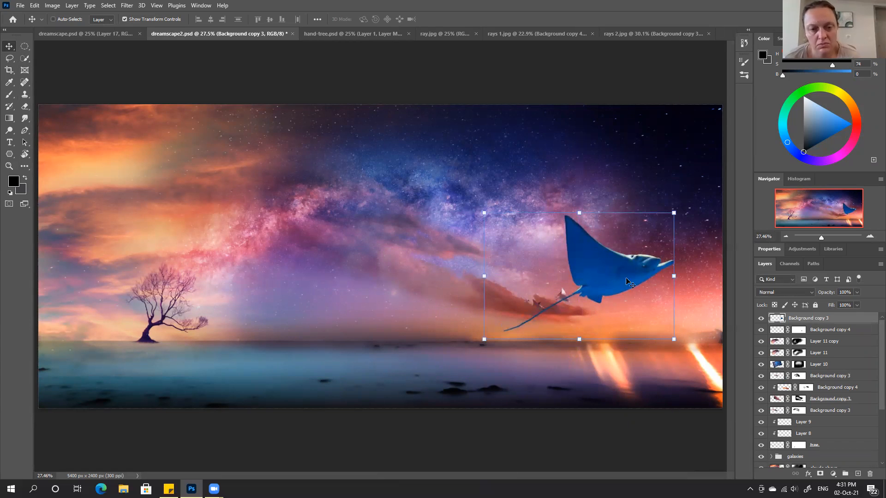
key(ctrl)
key(ctrl+t)
right_click(605, 277)
click(619, 340)
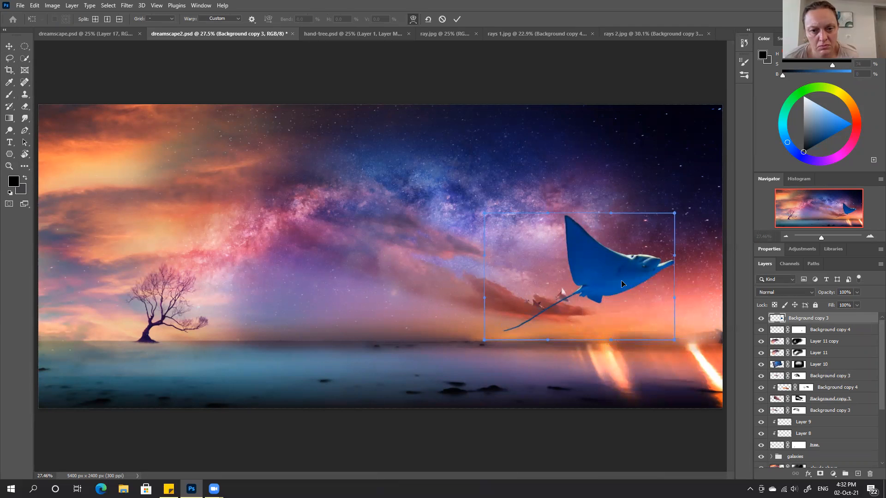
drag(621, 280, 610, 251)
drag(551, 231, 646, 323)
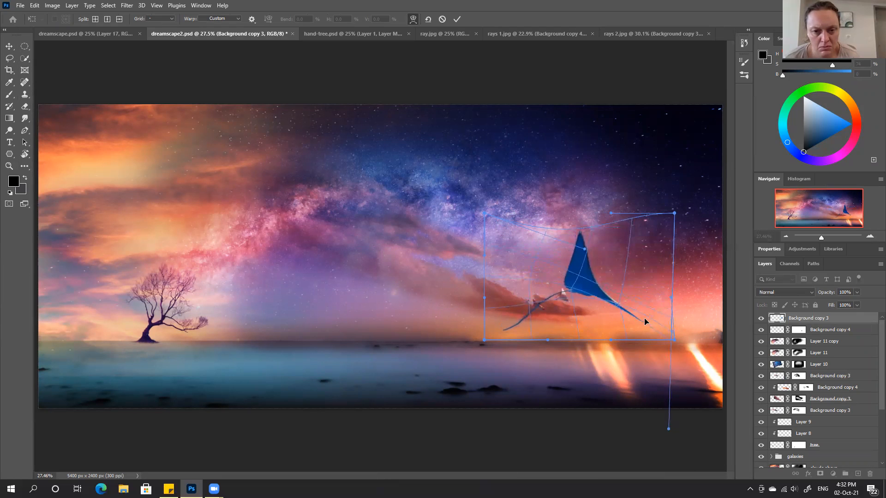
click(442, 19)
Step: Warp the newly placed blue ray so its wing and body bend and its head curves upward
key(ctrl+t)
right_click(606, 276)
click(618, 335)
drag(619, 299, 606, 294)
drag(645, 273, 583, 265)
click(456, 19)
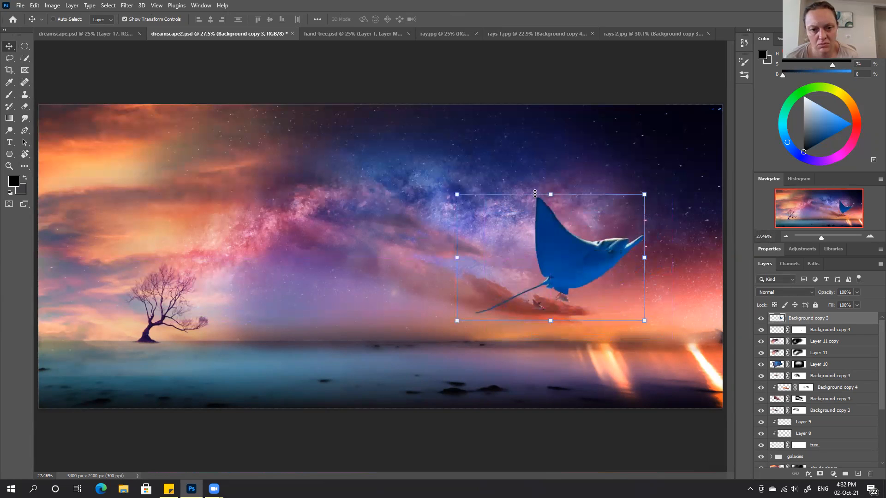
Step: Apply Color Balance to the blue ray's midtones, setting Cyan-Red to +65 and shifting them toward magenta and yellow
click(54, 7)
mouse_move(69, 29)
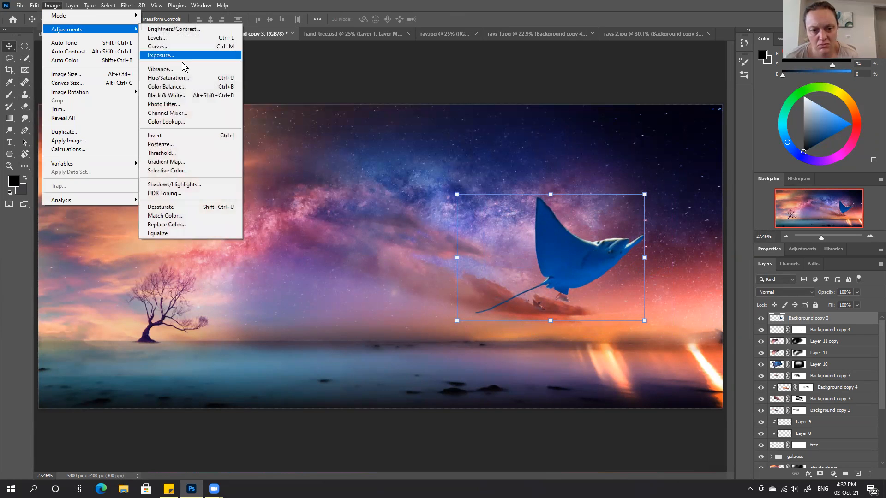
click(166, 87)
drag(592, 135, 621, 114)
click(566, 124)
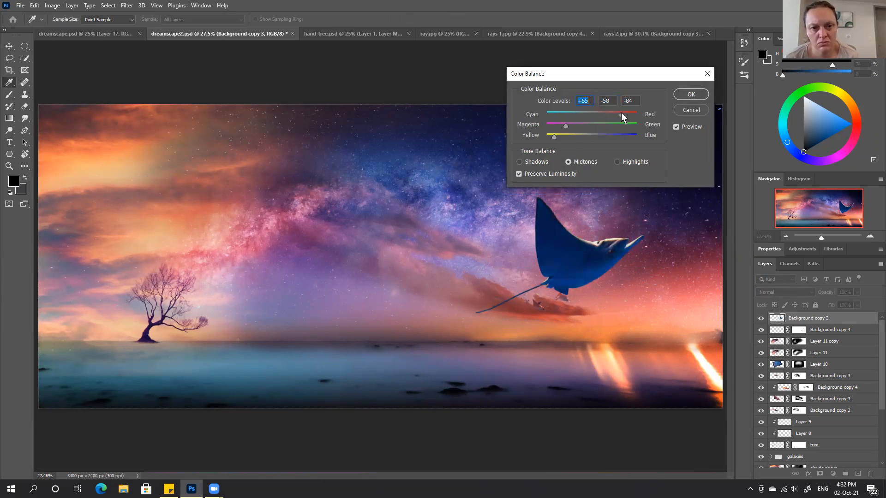
click(557, 124)
drag(551, 136, 543, 136)
click(691, 94)
key(v)
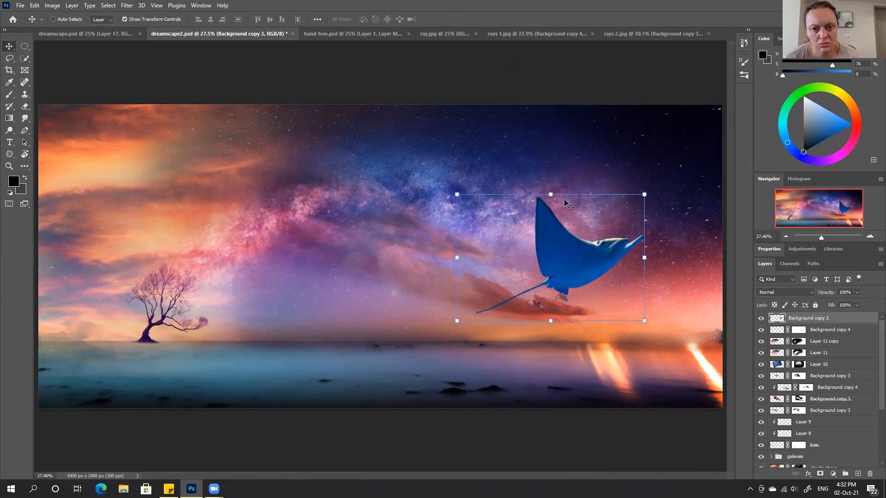
Step: Scale the blue ray down to 17.30% and place it above the reddish cloud beside the smaller rays
drag(553, 194, 552, 274)
drag(562, 307, 527, 288)
drag(519, 256, 517, 286)
right_click(520, 289)
click(515, 284)
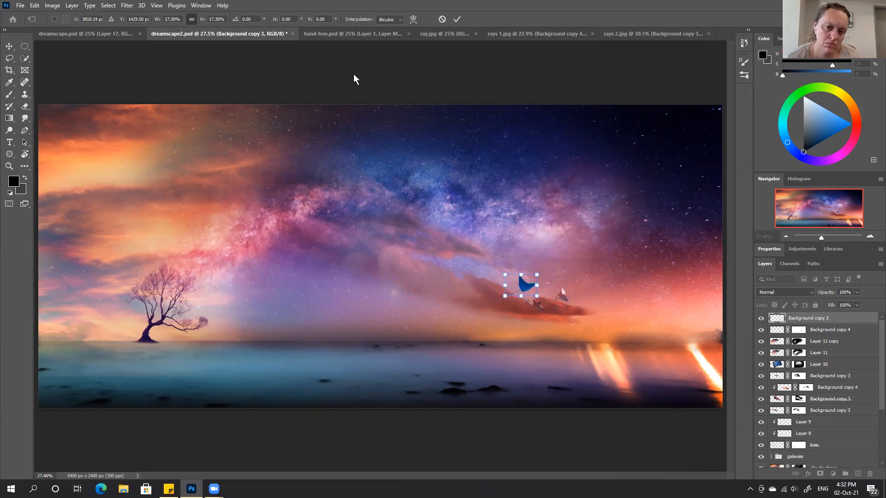
click(457, 20)
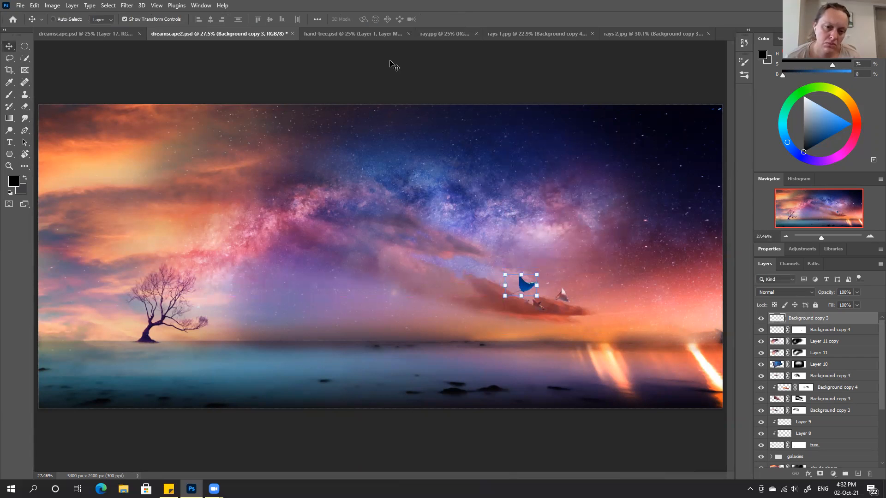
click(52, 10)
mouse_move(86, 30)
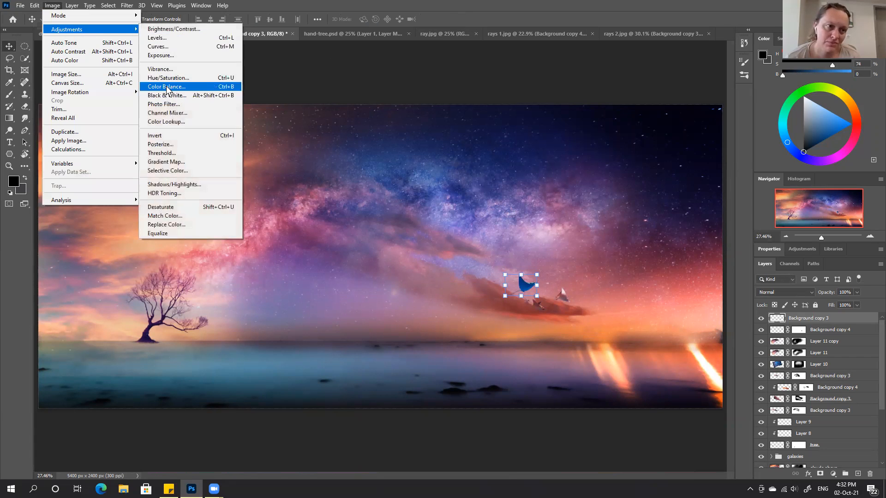
click(166, 87)
click(556, 134)
click(560, 125)
drag(564, 128, 533, 138)
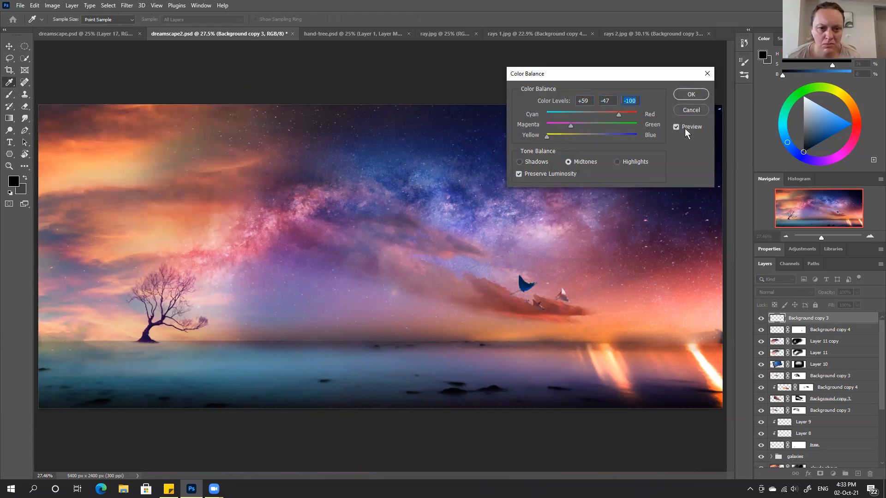
click(623, 161)
click(530, 162)
click(567, 135)
click(566, 124)
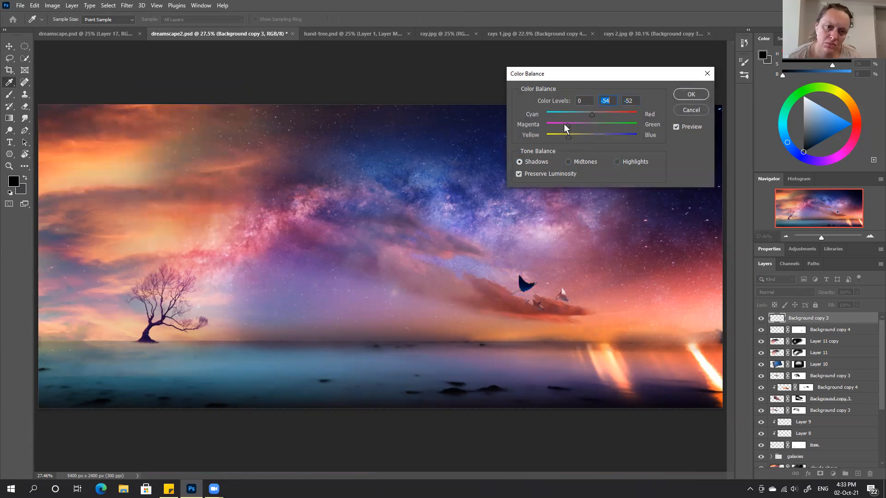
drag(623, 115, 624, 116)
click(697, 111)
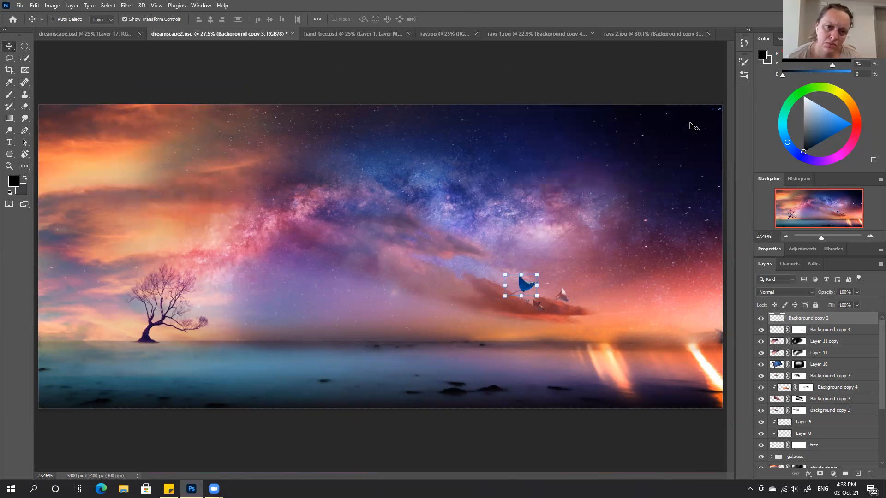
key(ctrl+plus)
key(ctrl+plus)
key(ctrl+plus)
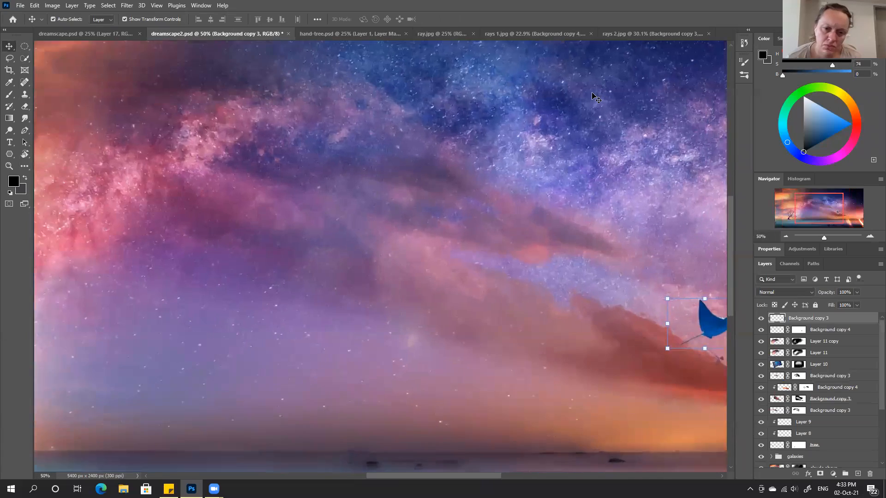
drag(629, 281, 400, 254)
click(52, 6)
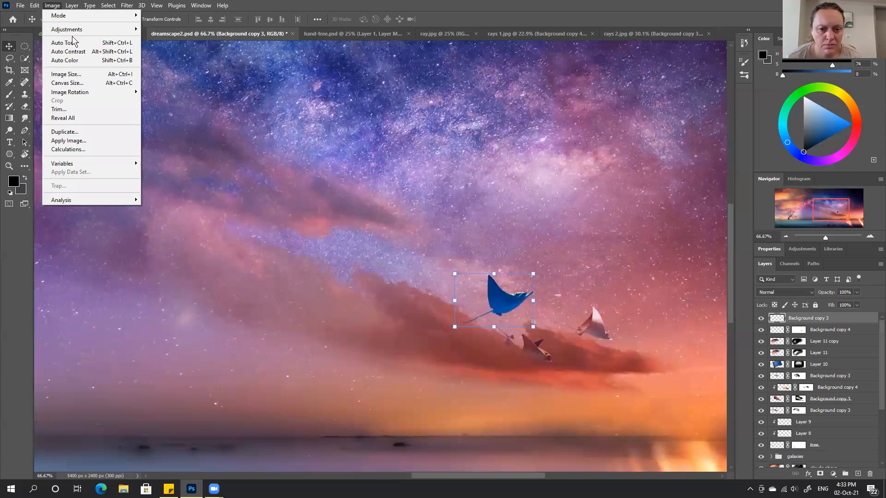
mouse_move(66, 30)
click(168, 77)
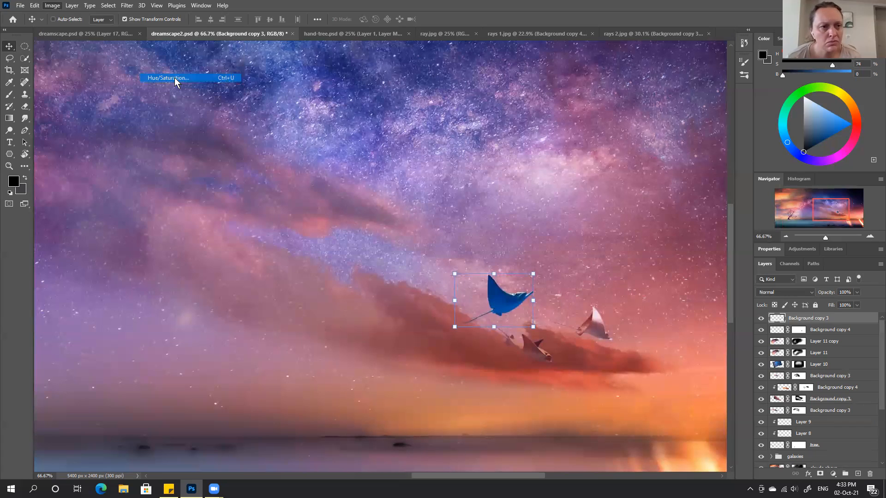
drag(645, 117, 693, 116)
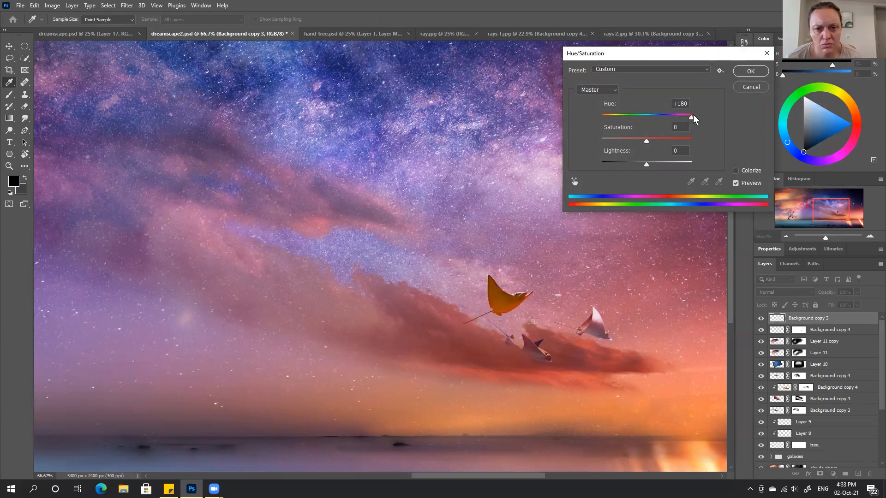
click(748, 87)
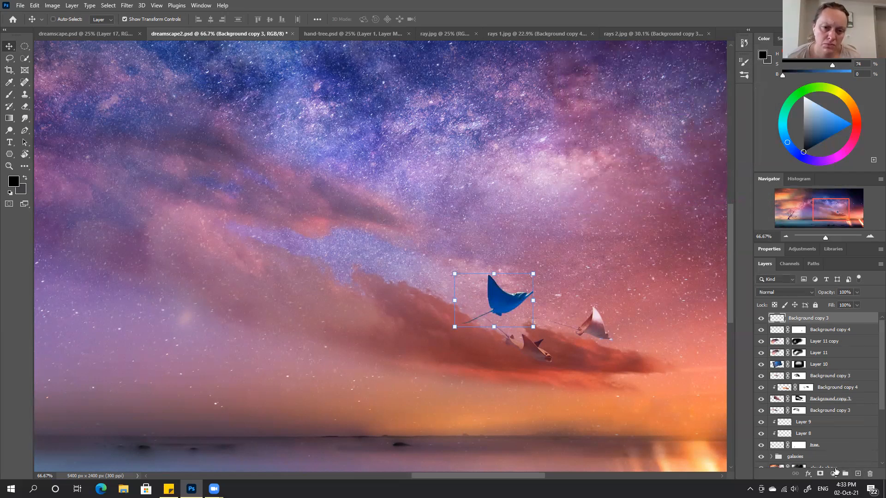
Step: Add a Hue/Saturation adjustment layer clipped to the blue ray and set its Hue to +180
click(832, 473)
click(827, 389)
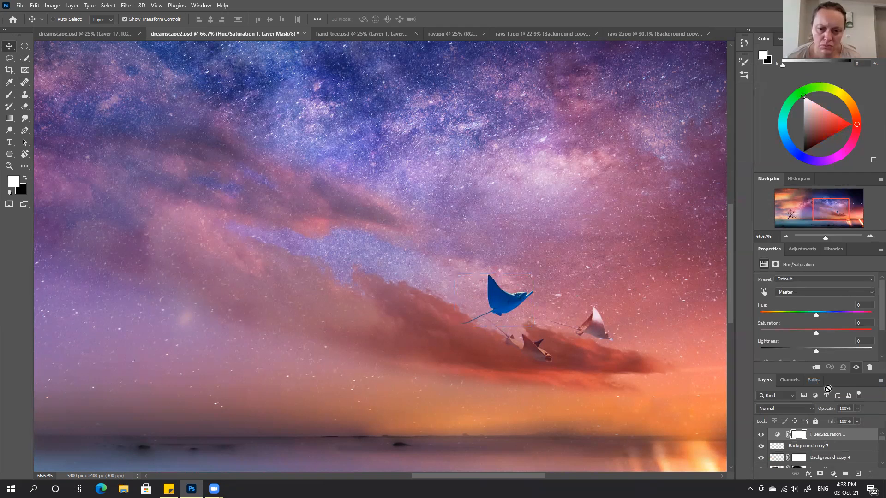
alt+click(827, 440)
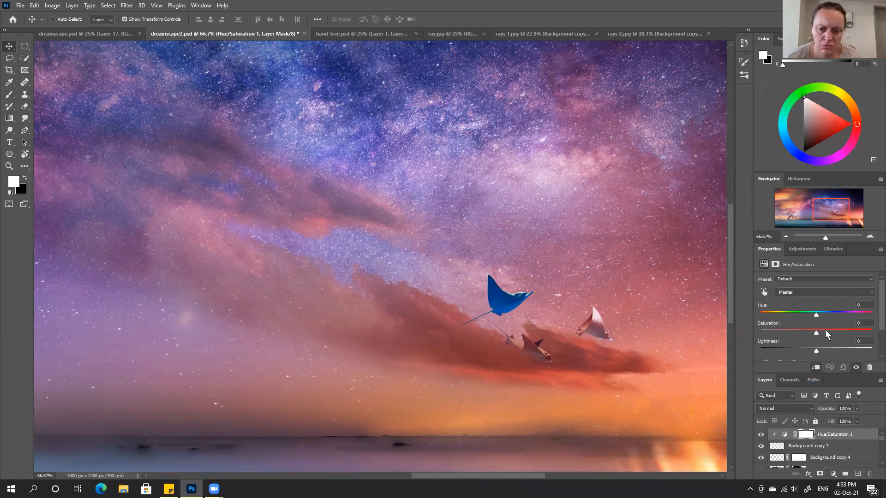
drag(813, 314, 871, 314)
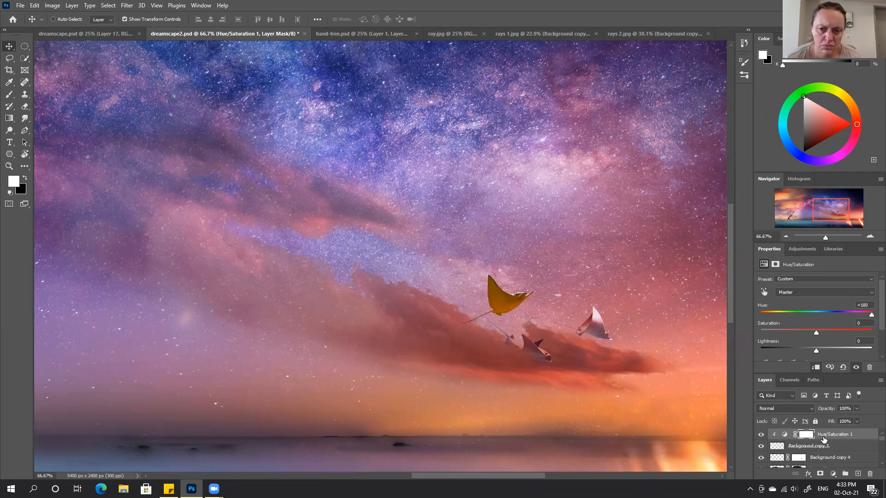
Step: Add a Color Balance adjustment layer clipped to the ray, with midtones at +39 red, -53 magenta and -41 yellow
click(833, 473)
click(837, 396)
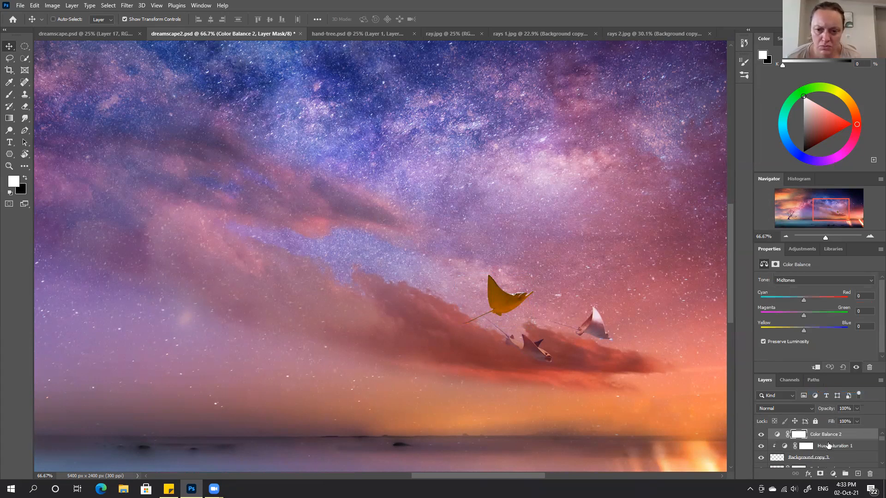
alt+click(827, 440)
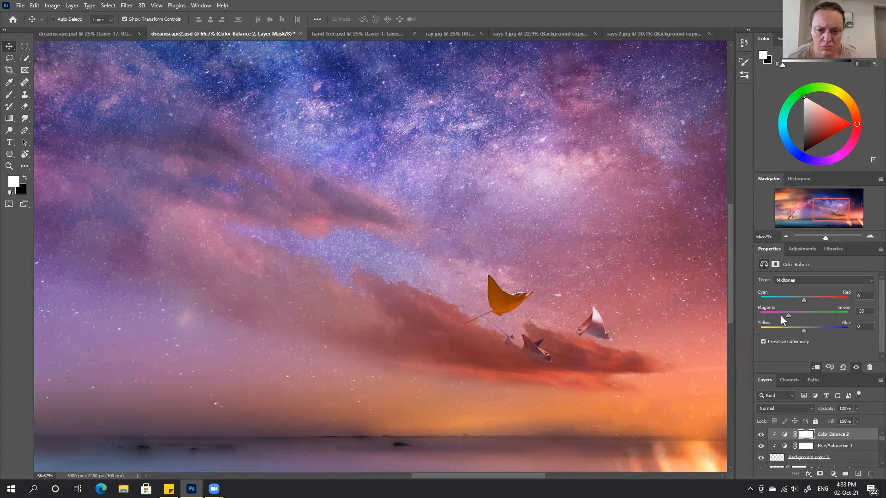
drag(804, 330, 785, 330)
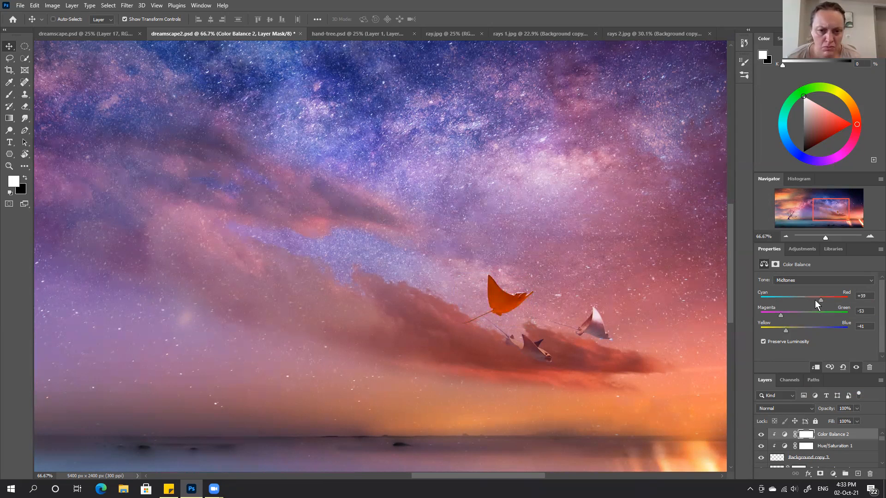
key(ctrl+0)
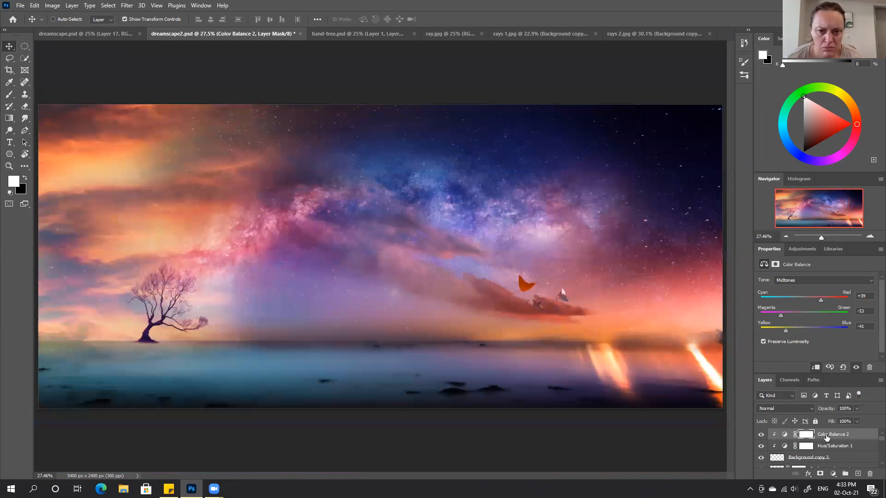
Step: Hide the Hue/Saturation adjustment and set the clipped Color Balance midtones to +66, -41 and -87
click(840, 448)
click(761, 446)
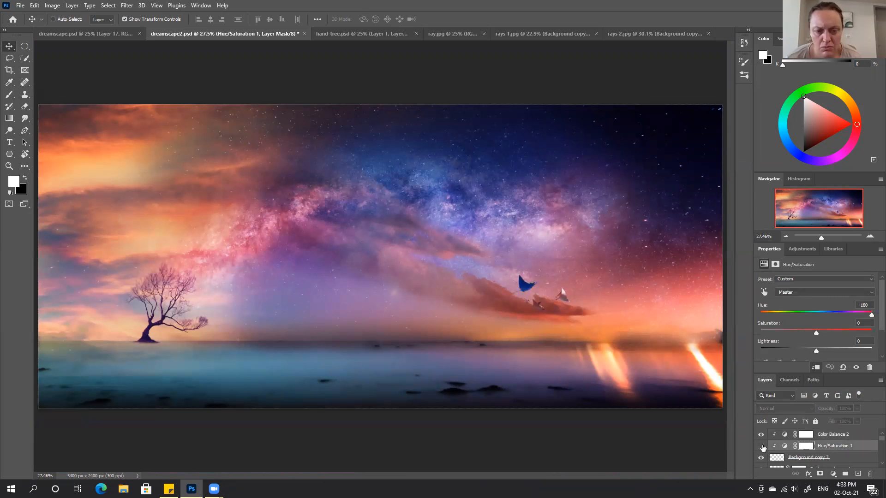
click(831, 434)
drag(771, 331, 770, 316)
drag(821, 300, 832, 298)
drag(769, 315, 786, 314)
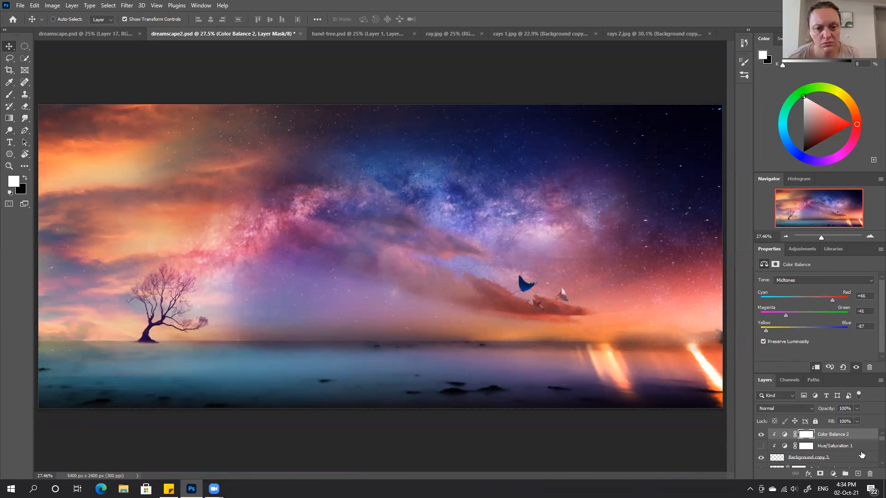
Step: Delete the Color Balance and Hue/Saturation adjustment layers clipped to the blue ray
click(869, 474)
key(Escape)
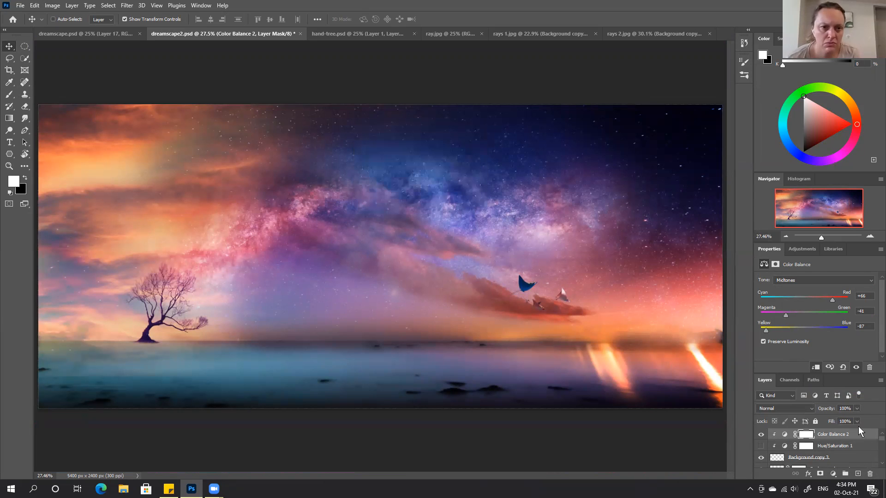
drag(838, 434, 870, 474)
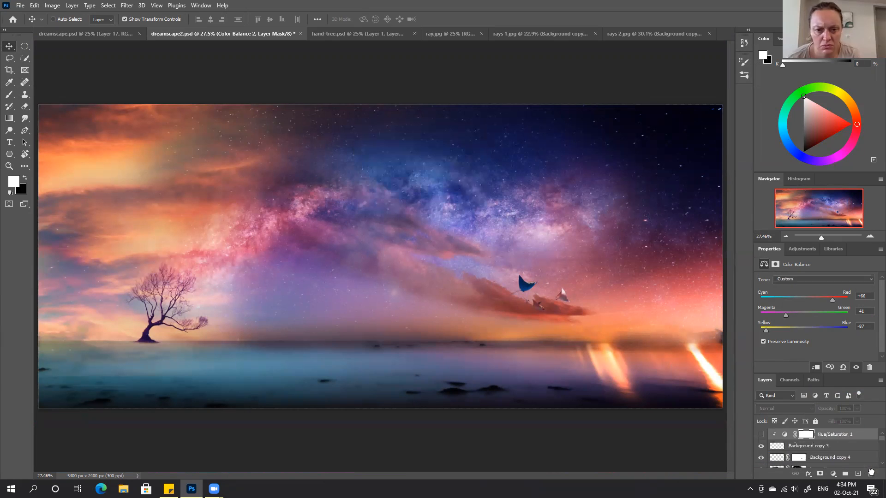
drag(830, 435, 870, 474)
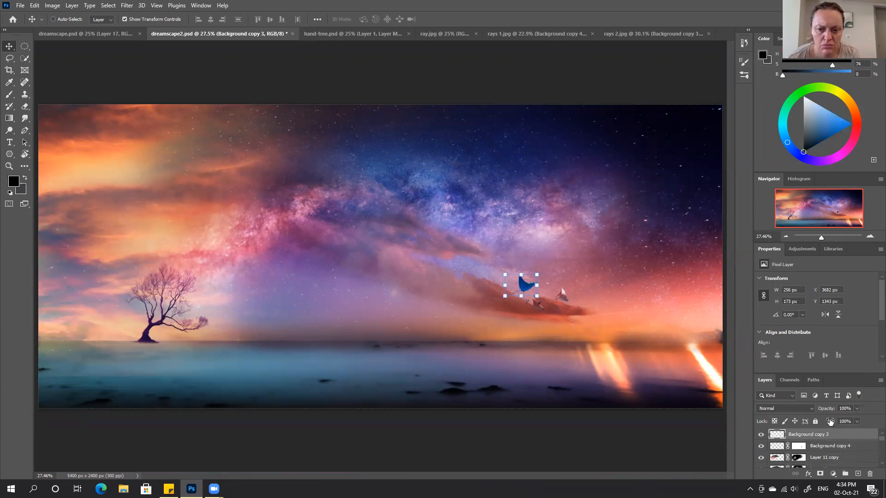
Step: Lighten the blue ray's midtones directly on its layer with Levels
key(ctrl+l)
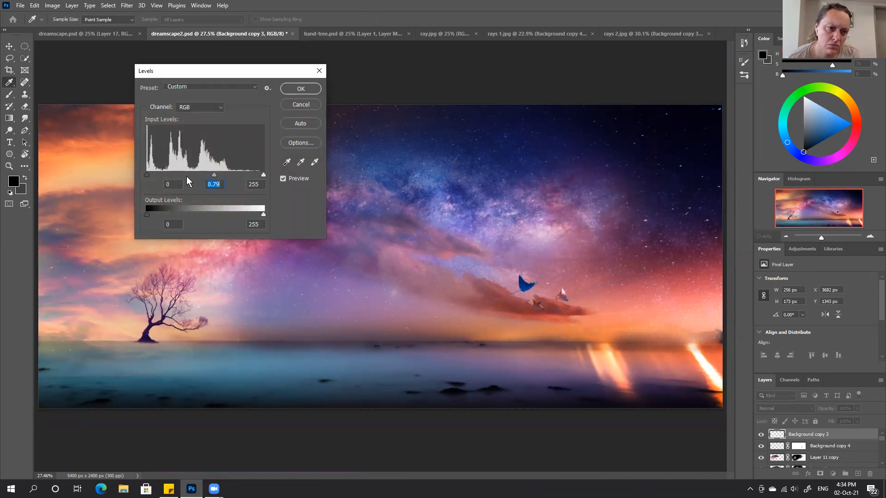
drag(184, 174, 187, 174)
click(300, 89)
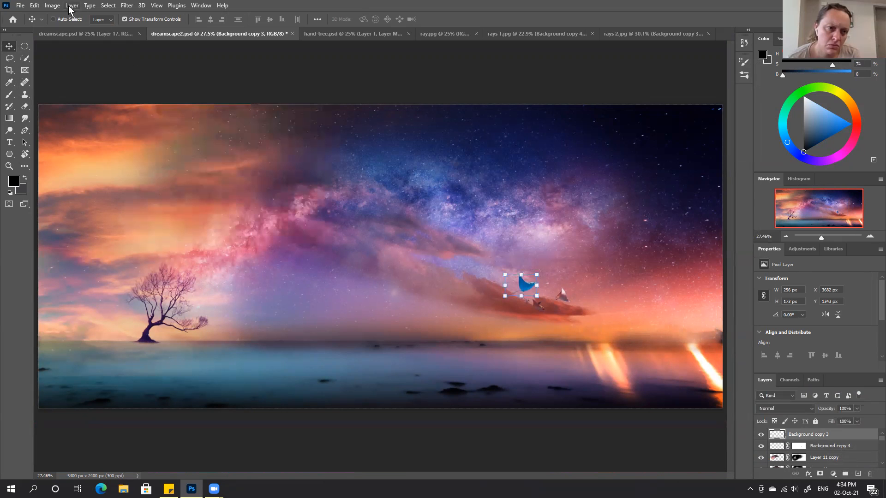
Step: Start a Color Balance adjustment on the ray's layer with midtones at +100 red, -83 magenta and -100 yellow
click(53, 5)
mouse_move(85, 30)
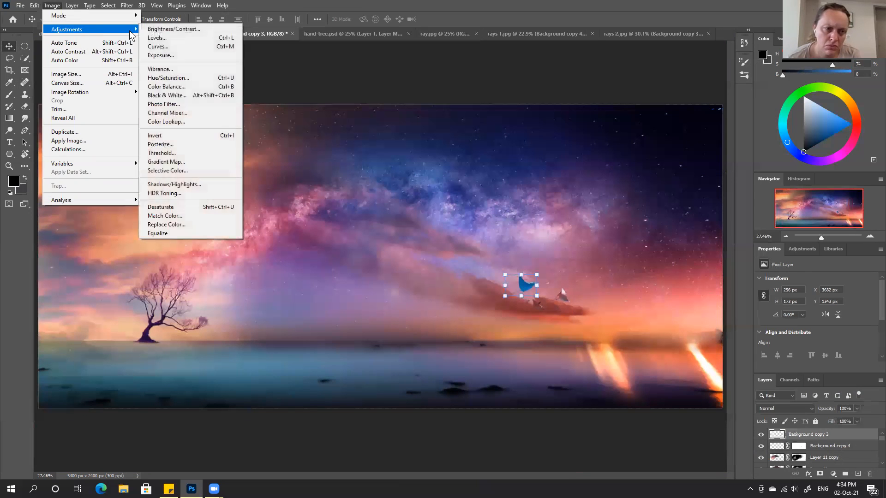
click(175, 87)
drag(592, 125, 562, 131)
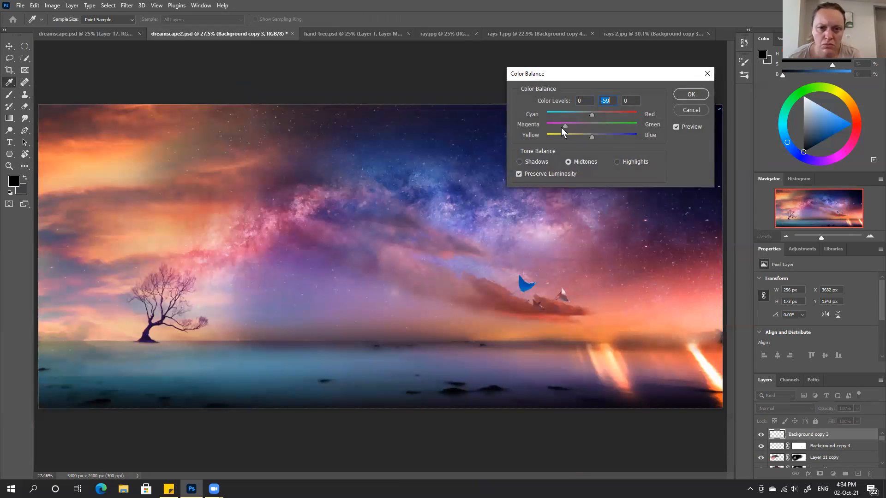
click(556, 135)
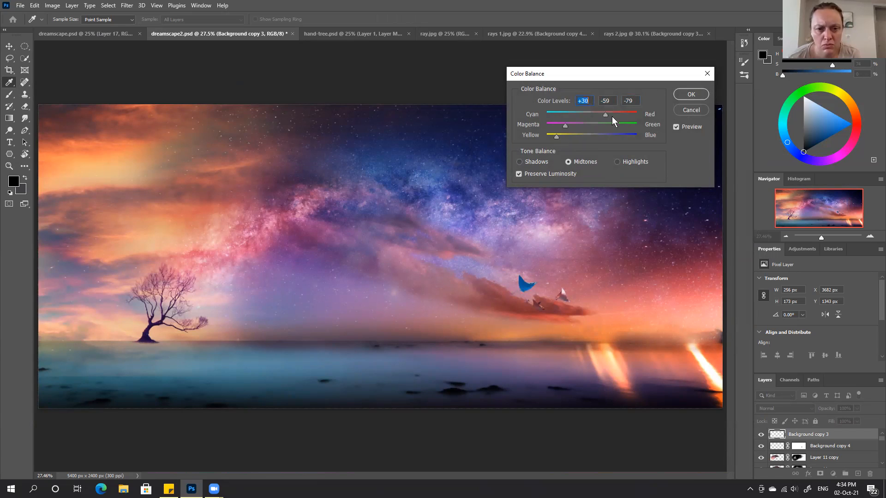
drag(625, 113, 637, 114)
drag(551, 137, 528, 136)
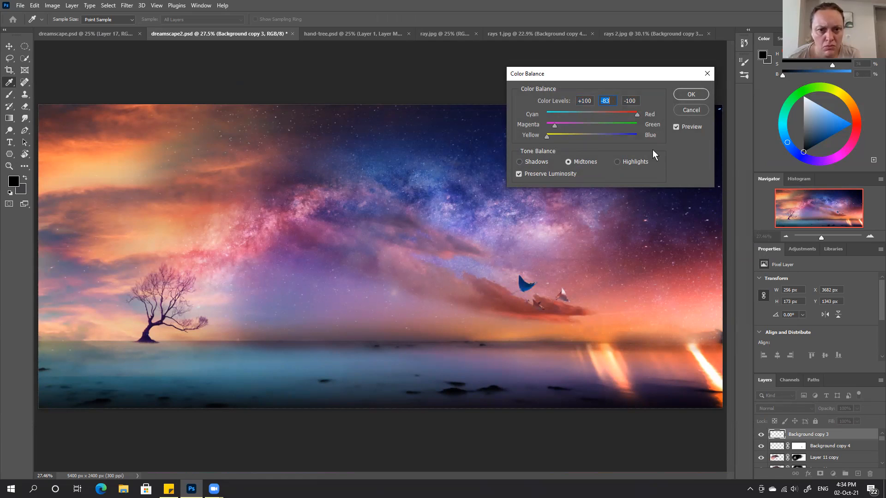
Step: Shift the ray's highlights toward red in Color Balance, with magenta at -44 and yellow at -60
click(626, 162)
drag(610, 114, 608, 115)
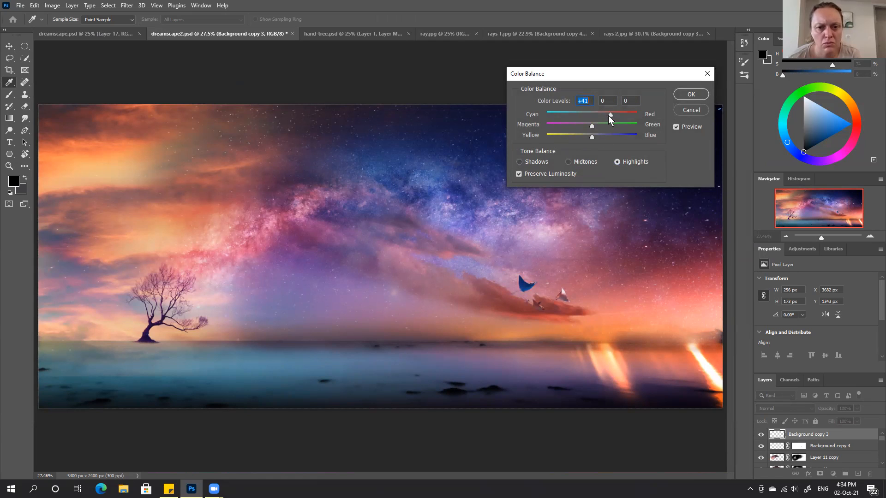
click(571, 125)
mouse_move(559, 135)
mouse_down()
mouse_move(546, 135)
mouse_move(564, 136)
mouse_up()
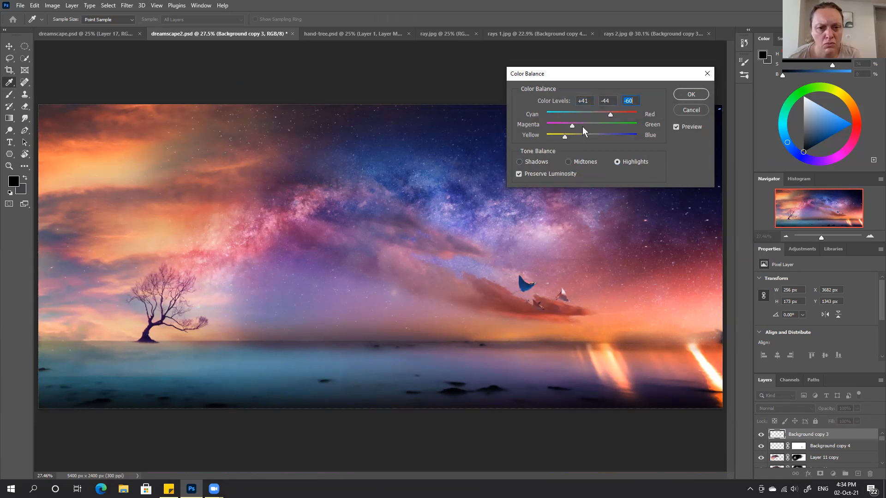
click(617, 114)
Step: Set the ray's Color Balance shadows to 0, -11 and -53 and apply the adjustment
click(536, 160)
click(561, 136)
drag(567, 135, 558, 137)
click(575, 123)
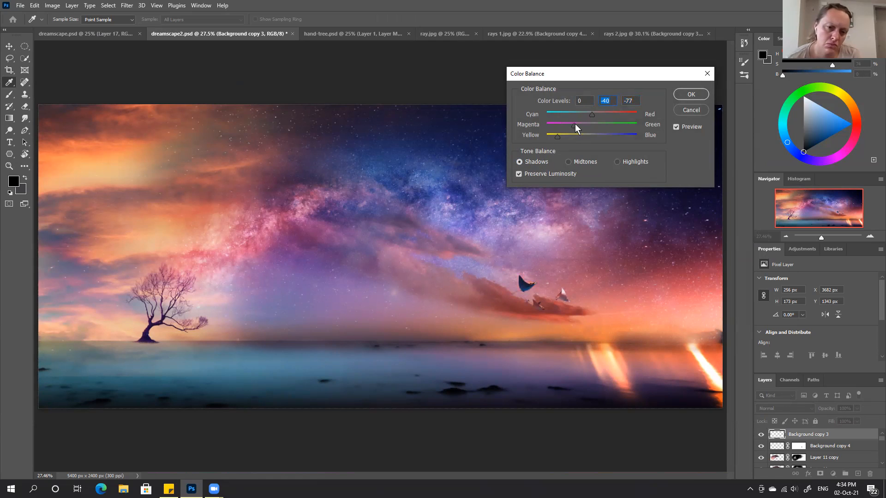
drag(599, 114, 587, 124)
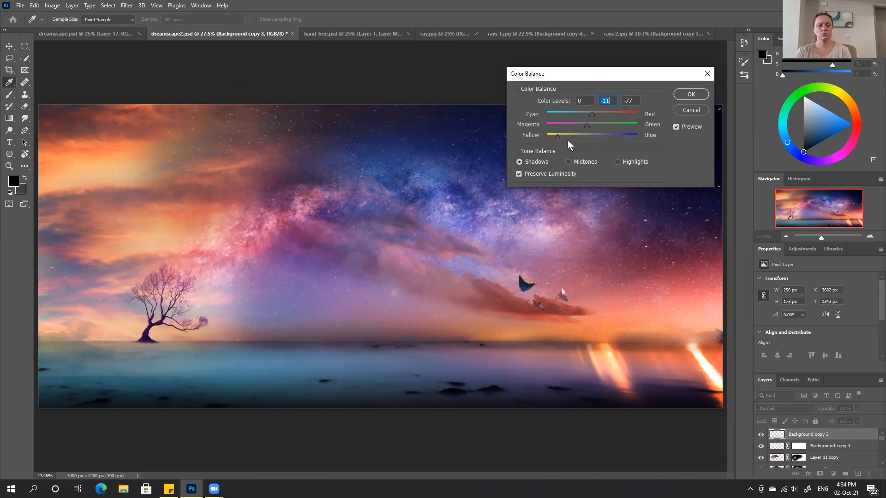
click(570, 134)
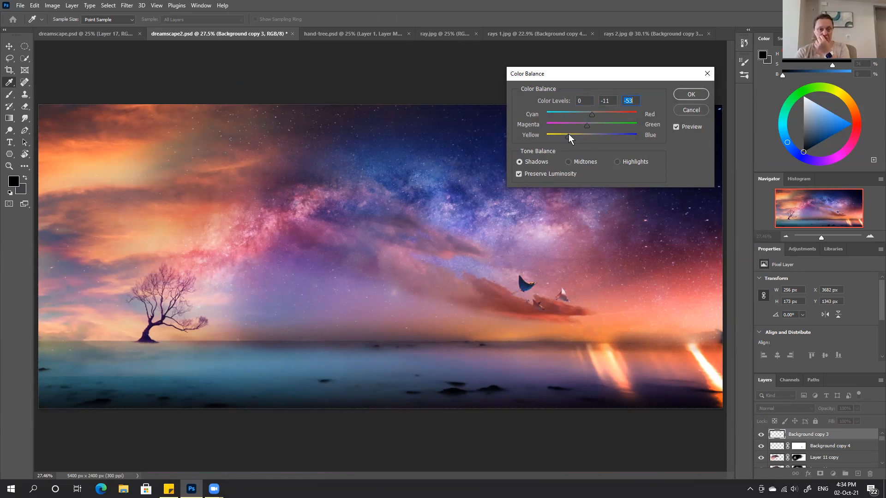
click(691, 94)
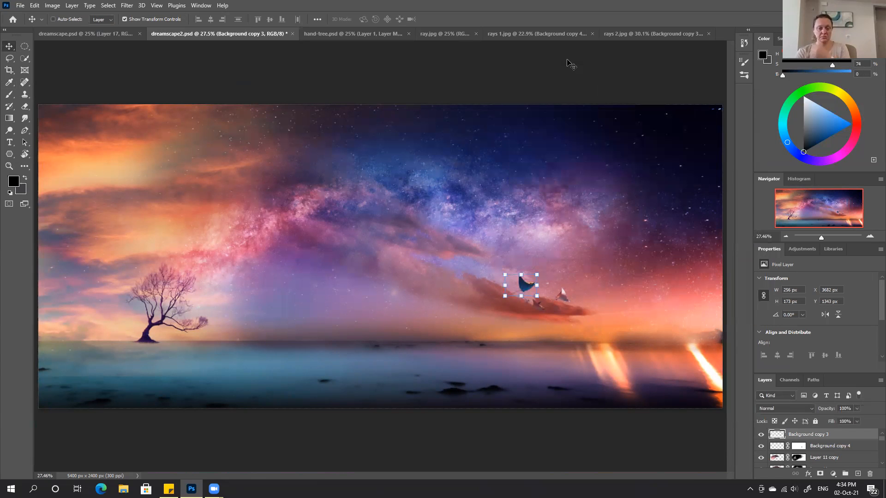
Step: Scale the blue ray down to 77.47% above the reddish cloud
key(ctrl+plus)
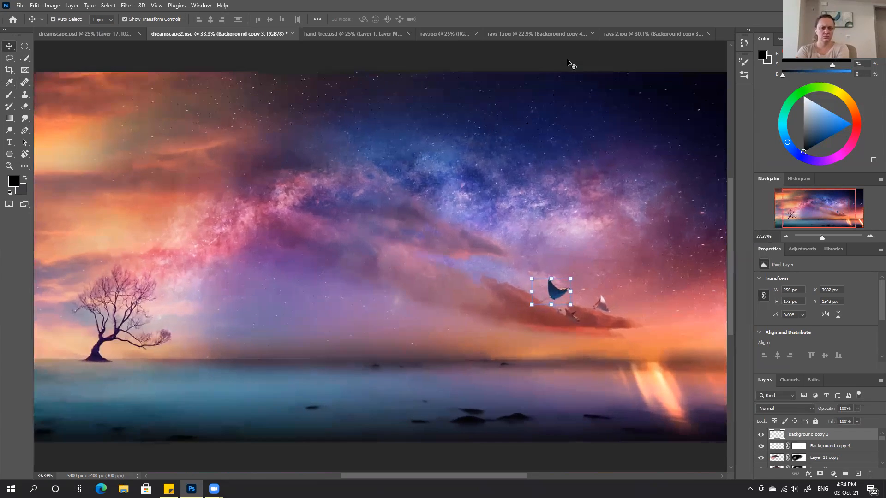
key(ctrl+plus)
key(ctrl+plus)
drag(599, 296, 361, 264)
drag(485, 317, 485, 310)
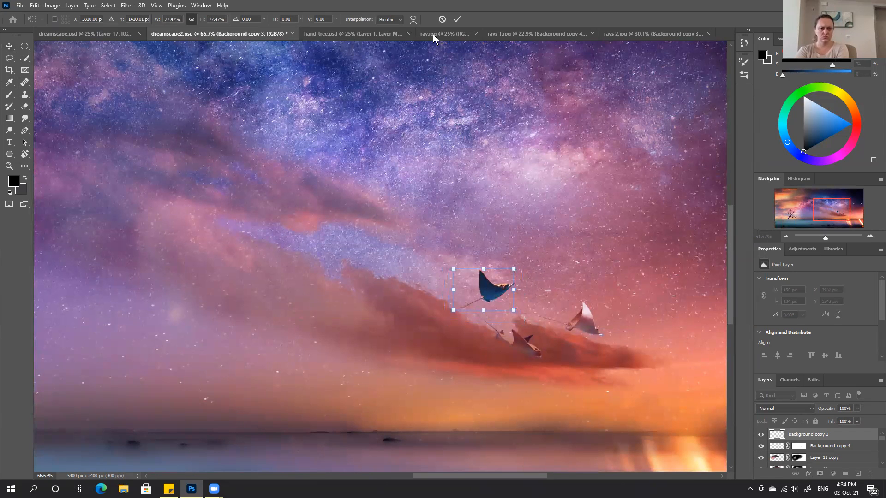
click(458, 21)
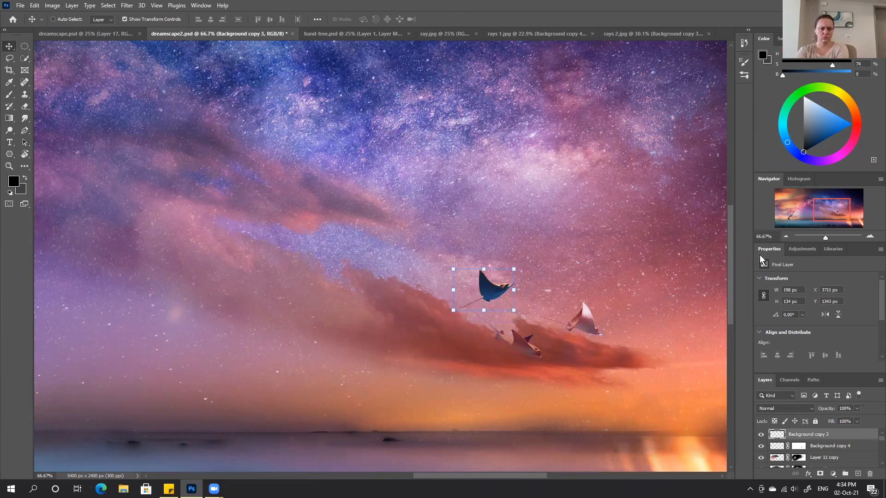
Step: Add a layer mask to the ray's layer and try fading the ray with a 90 px black brush at 50% opacity
click(818, 474)
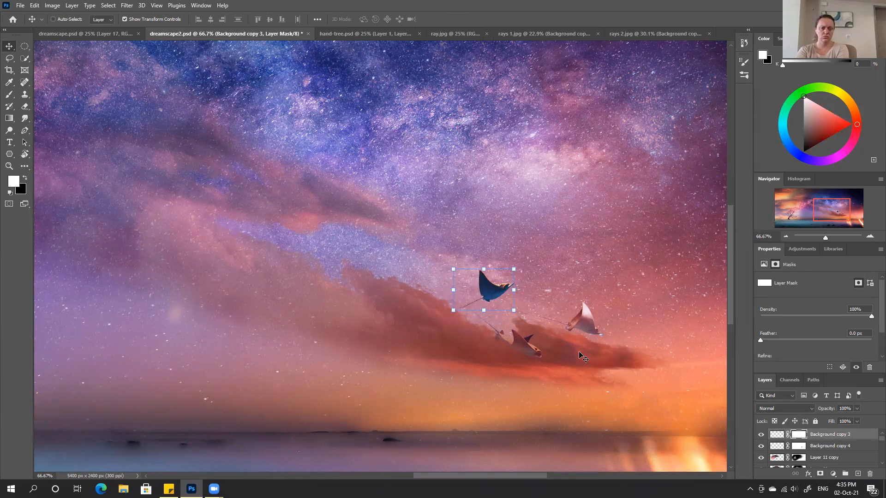
key(b)
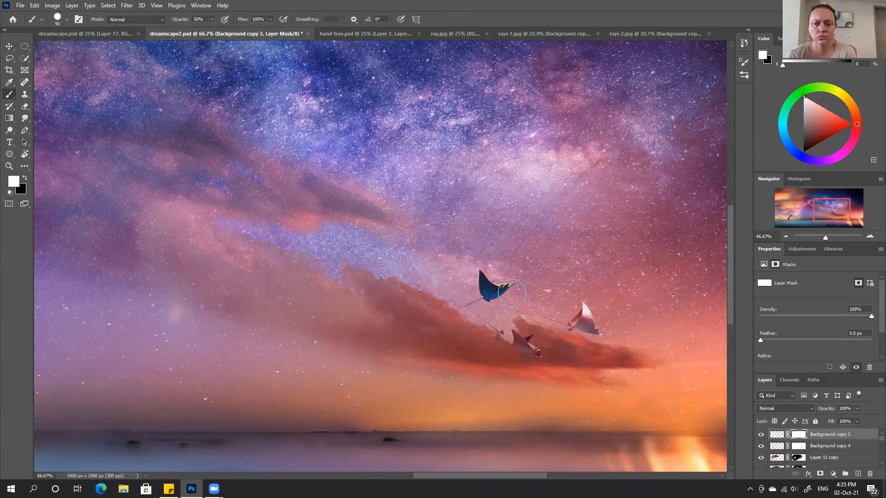
key(x)
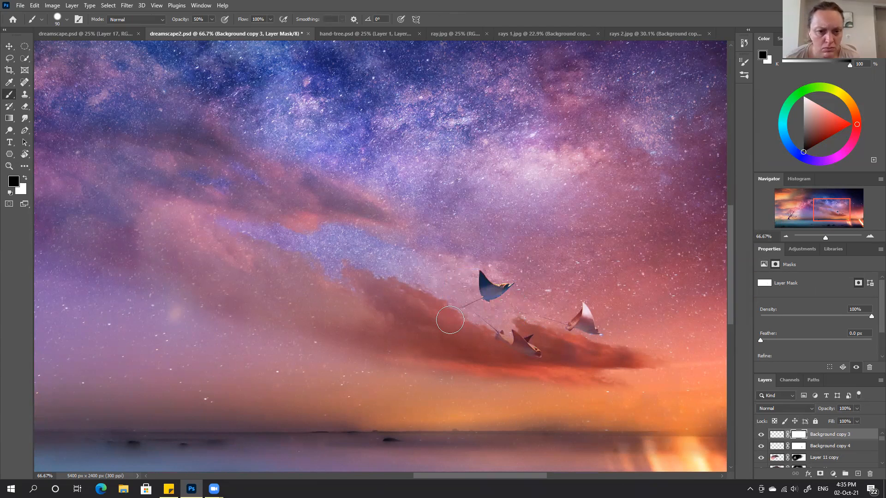
key(ctrl+z)
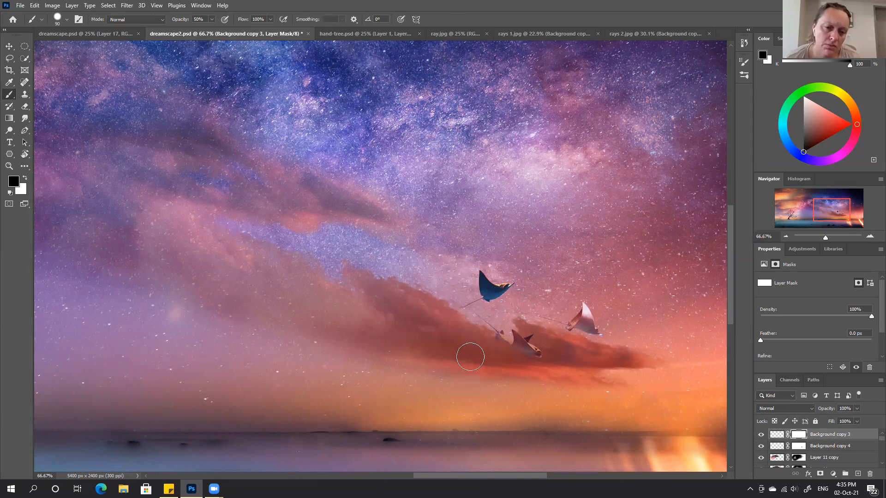
Step: Fade the ray and its tail on the mask with a 90 px black brush at 50% opacity, restoring the body with white
click(744, 75)
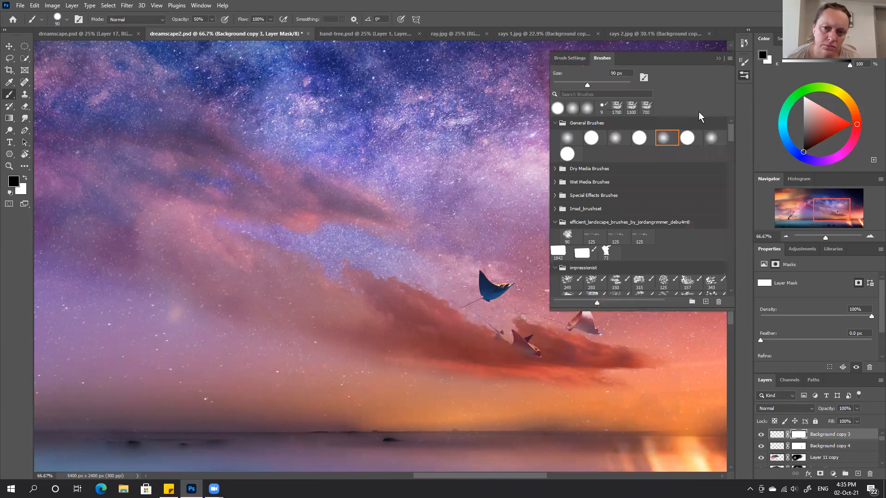
click(718, 57)
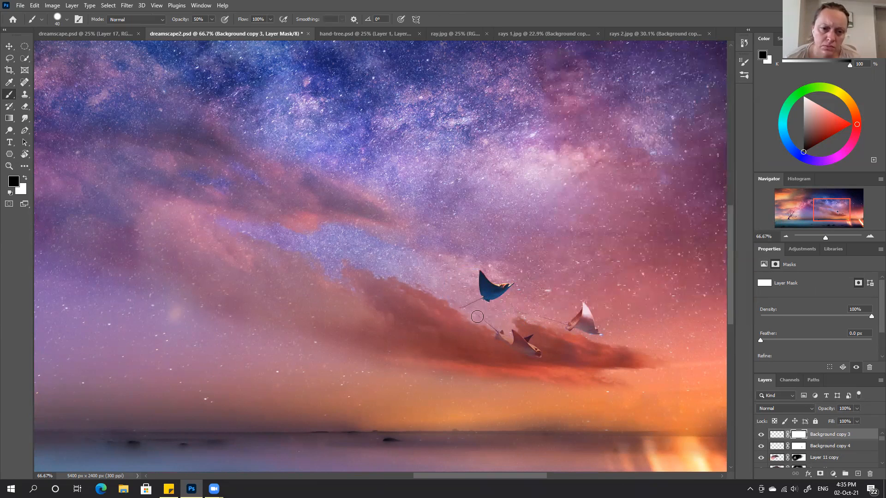
key(bracketright)
key(bracketright)
key(bracketright)
key(bracketright)
key(bracketright)
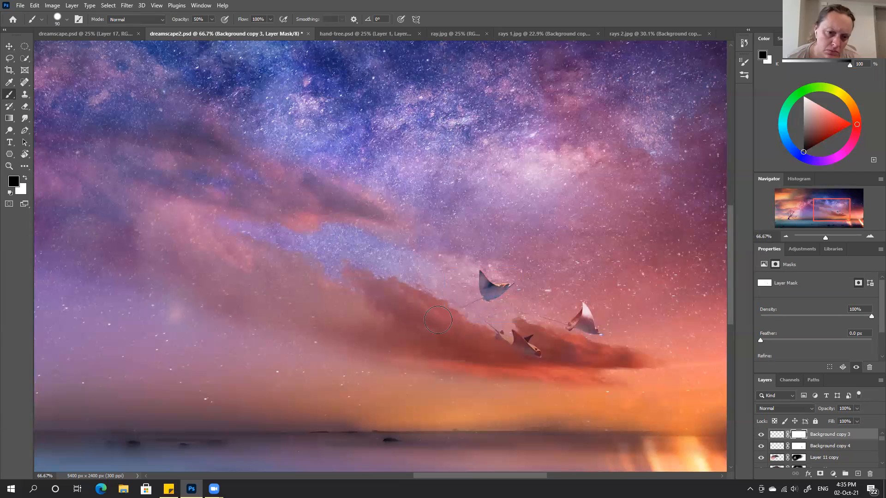
key(x)
mouse_move(493, 277)
mouse_down()
mouse_move(499, 283)
mouse_move(486, 293)
mouse_up()
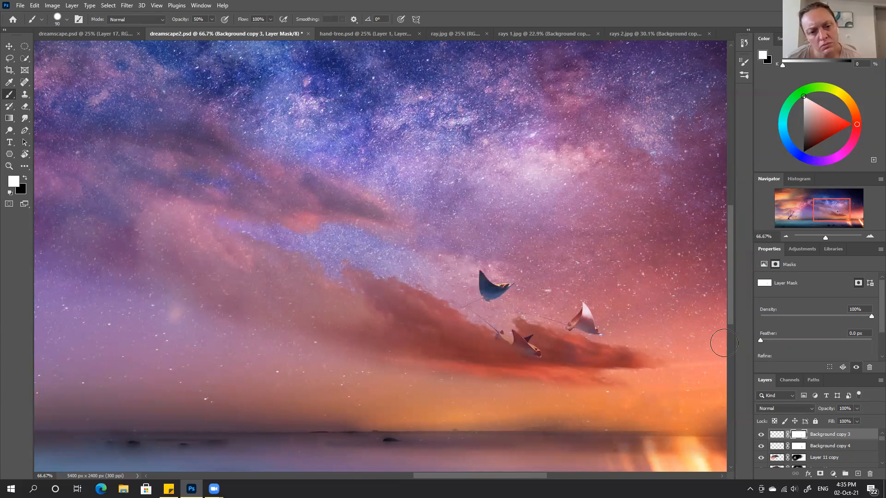
Step: Lower the opacity of the ray's layer to 80%
key(ctrl+0)
drag(828, 409, 827, 412)
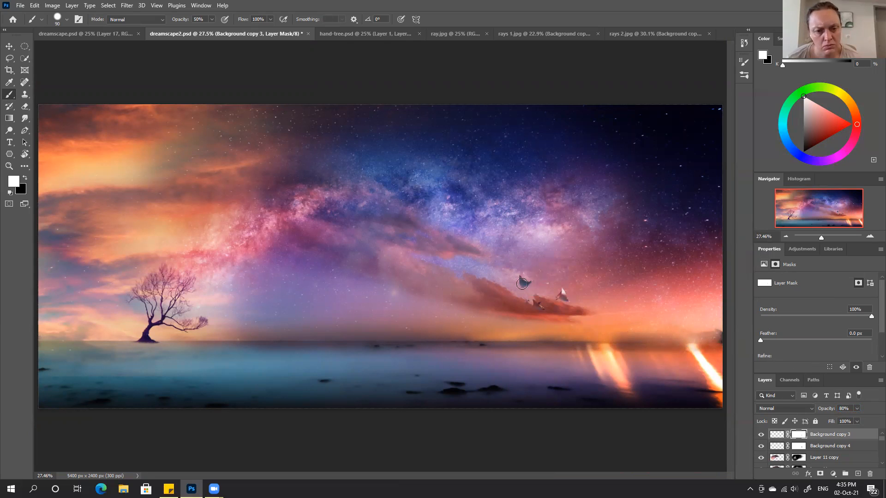
click(832, 475)
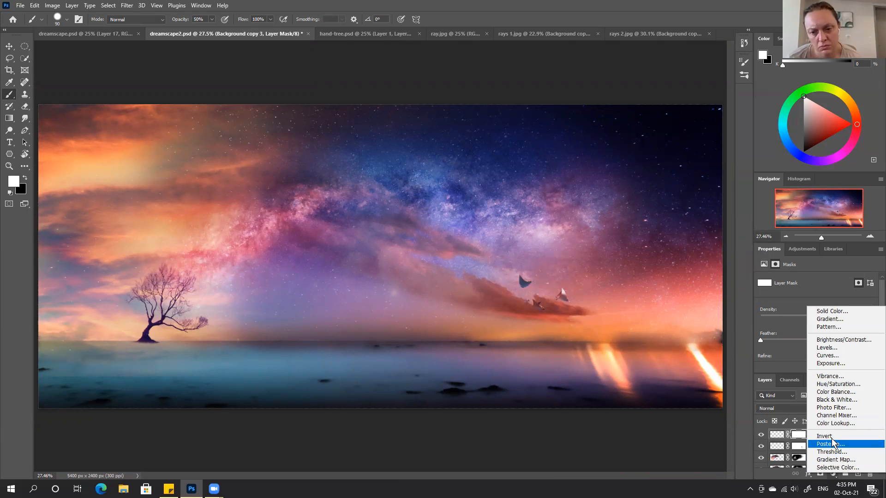
click(831, 311)
click(762, 115)
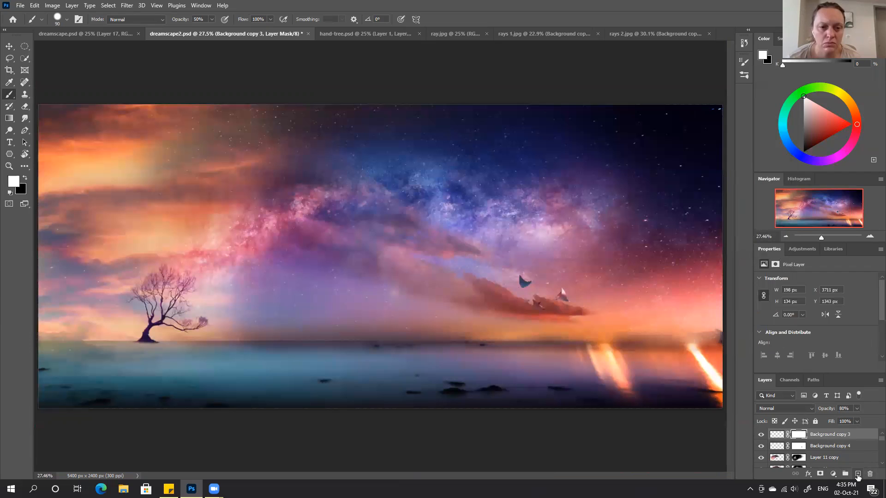
Step: Create a layer filled with a dusty pink sampled from the sky beside the blue ray, clipped to that ray's layer
click(857, 474)
key(x)
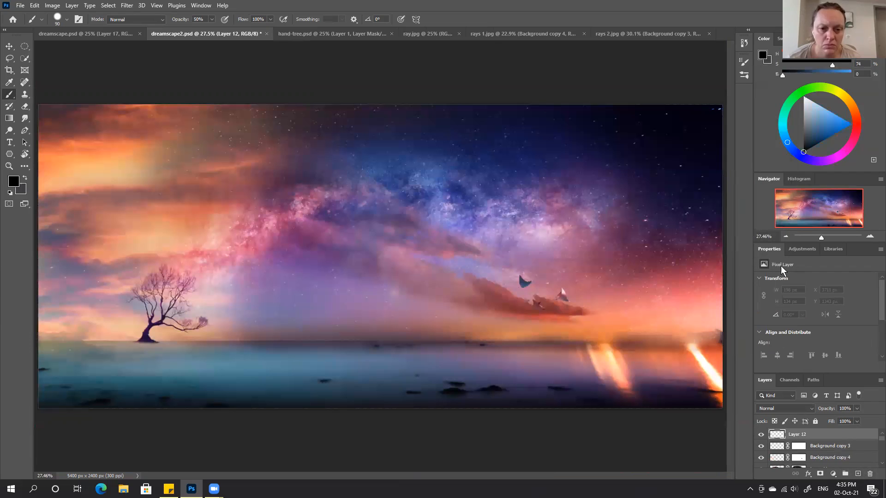
alt+click(542, 279)
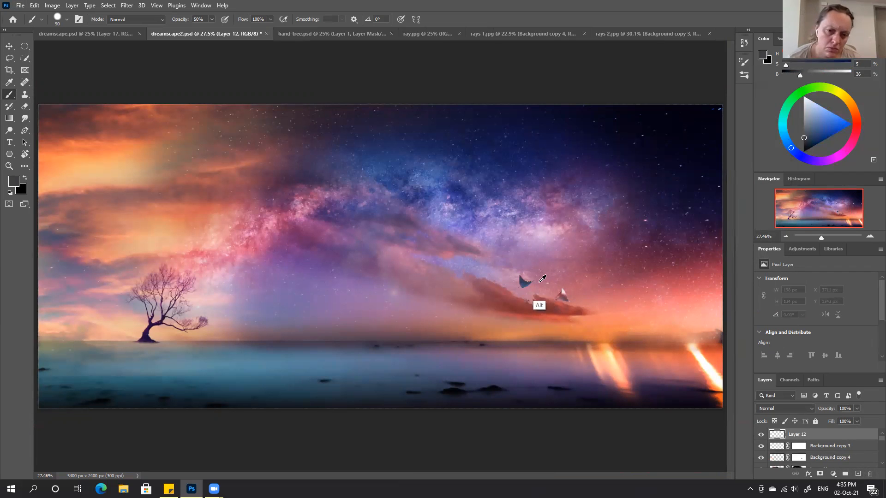
alt+click(542, 279)
key(alt+BackSpace)
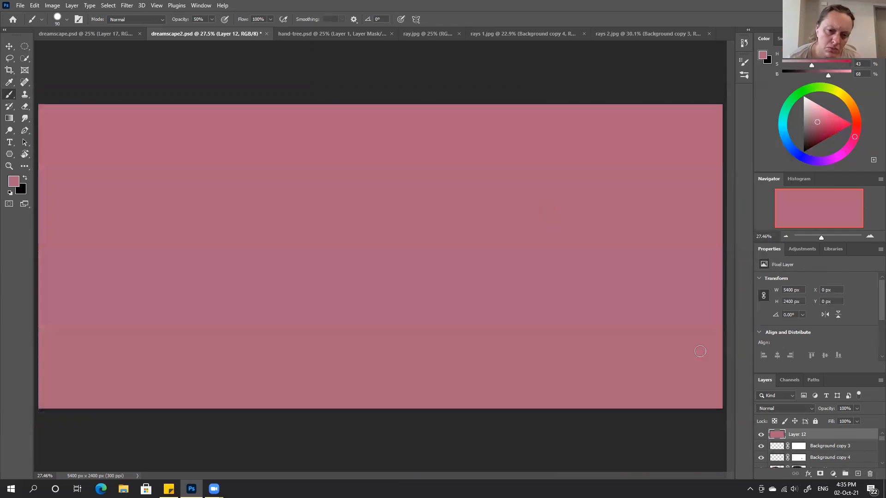
alt+click(816, 440)
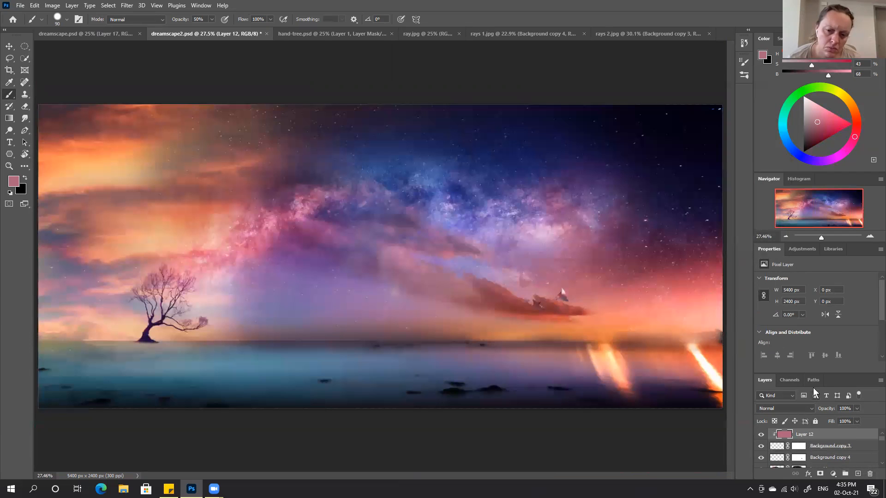
Step: Set the clipped pink layer's blend mode to Soft Light and compare the ray with and without the tint
click(791, 408)
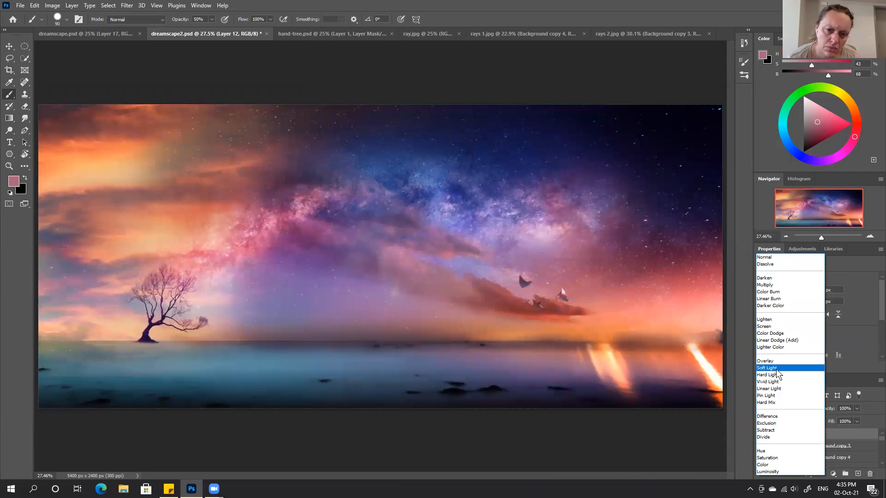
key(Escape)
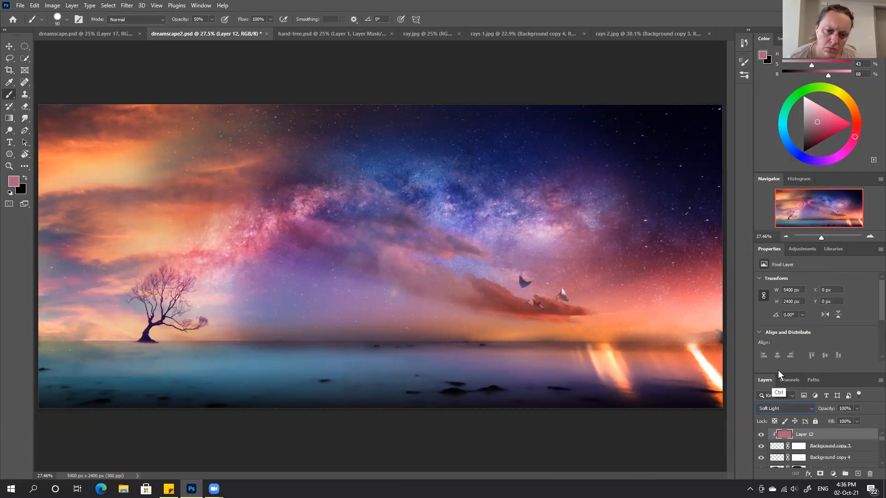
click(761, 434)
click(761, 434)
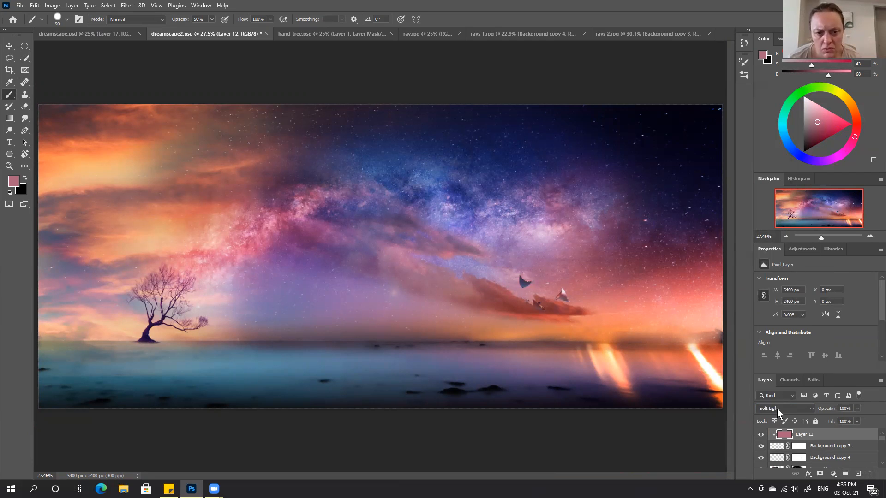
Step: Apply Color Balance to the pink layer's midtones with levels +67, -65 and -32, comparing against the preview
click(52, 5)
mouse_move(69, 29)
click(164, 87)
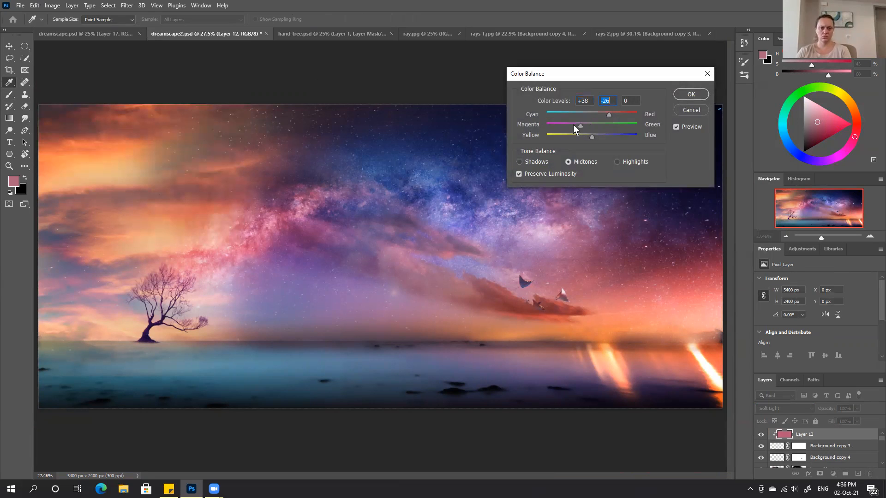
click(682, 129)
click(576, 136)
click(621, 113)
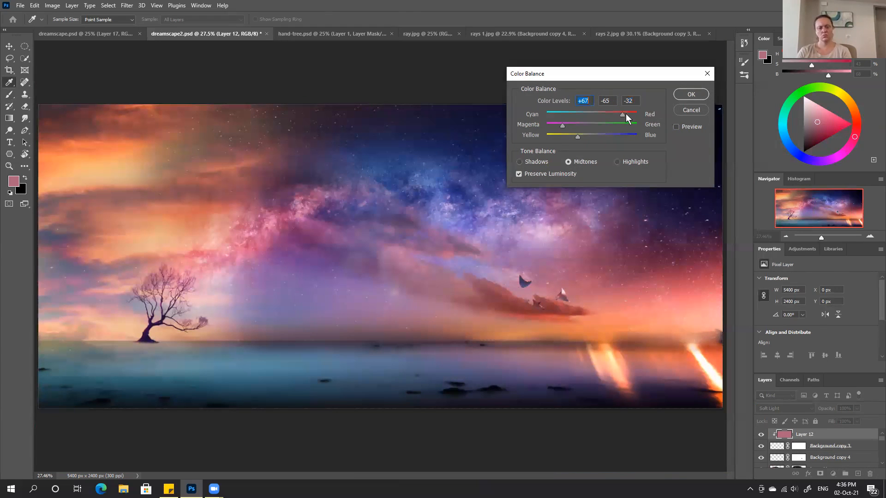
click(684, 128)
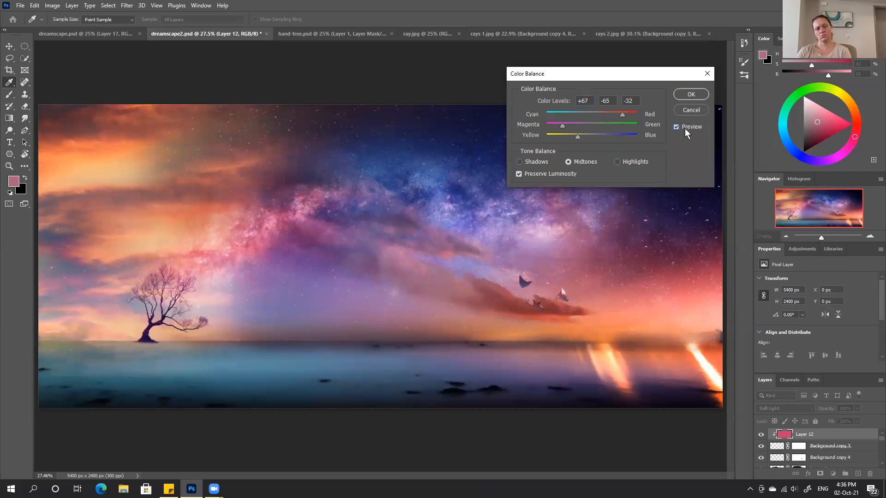
click(690, 95)
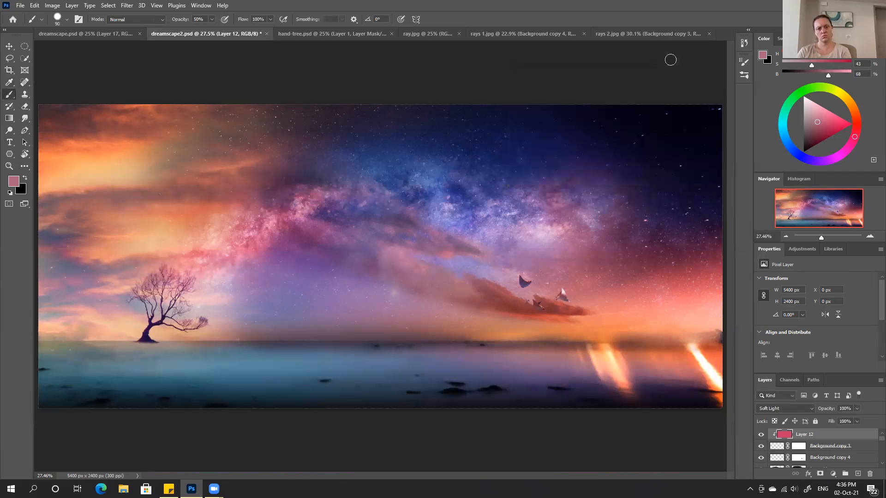
Step: Add a layer mask to the pink tint layer and reduce the tint on the ray's body and tail with black at 50% opacity
key(ctrl+plus)
key(ctrl+plus)
key(ctrl+plus)
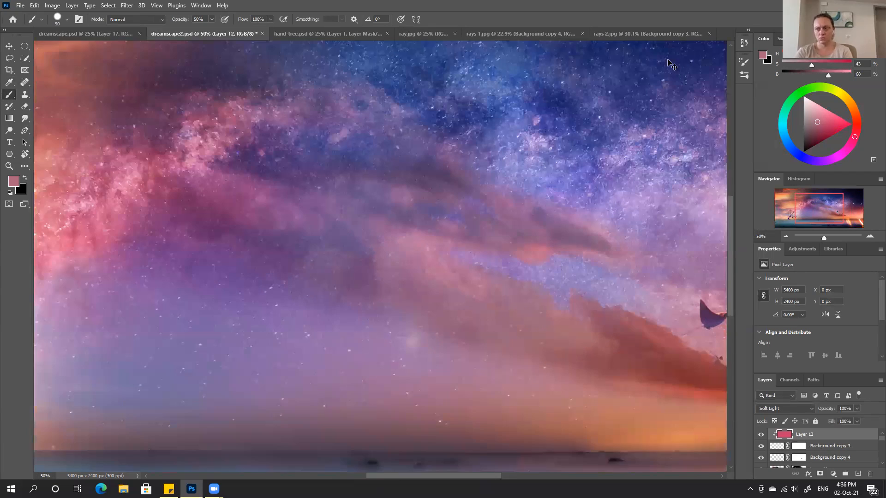
drag(619, 320, 443, 309)
click(760, 434)
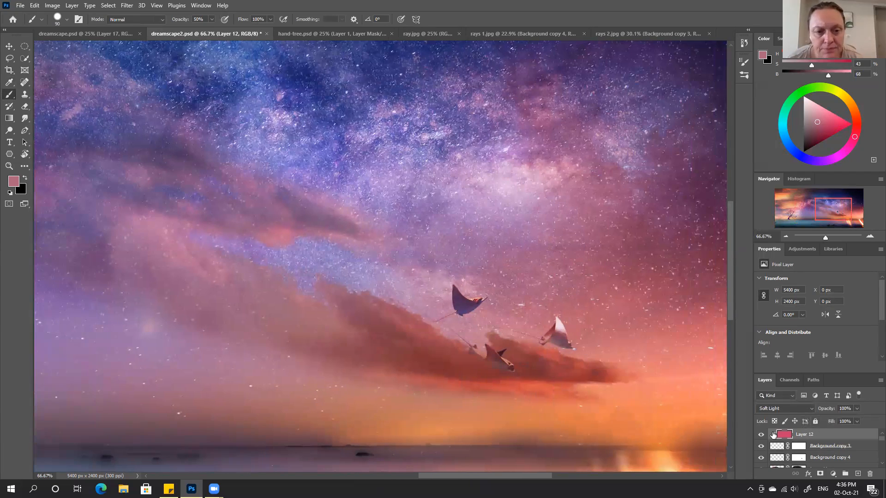
click(760, 434)
drag(834, 410, 822, 412)
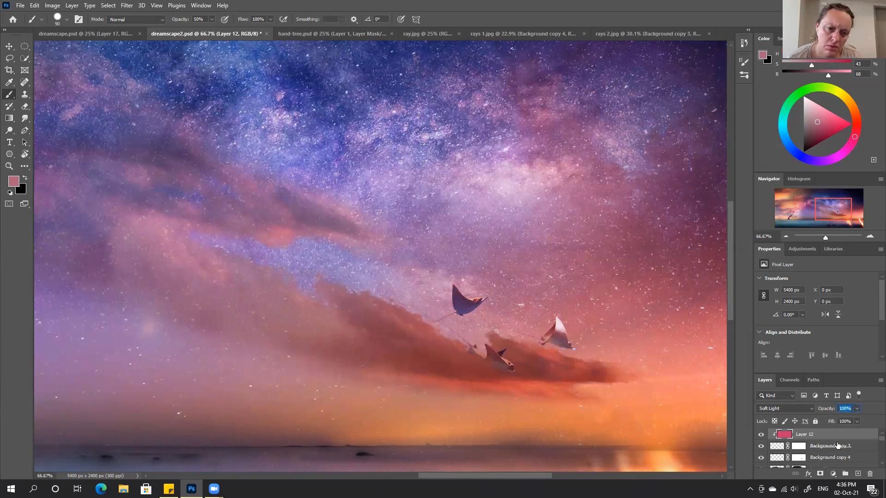
click(820, 474)
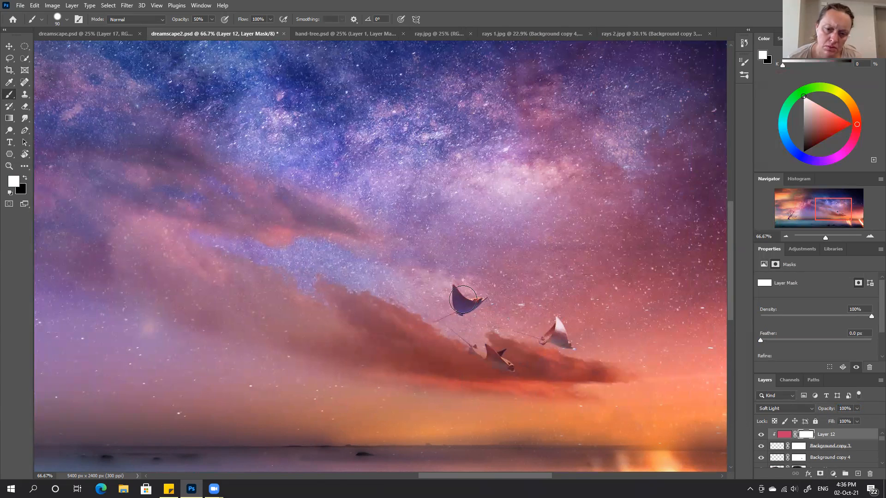
key(x)
mouse_move(470, 309)
mouse_down()
mouse_move(453, 289)
mouse_move(463, 303)
mouse_move(434, 318)
mouse_up()
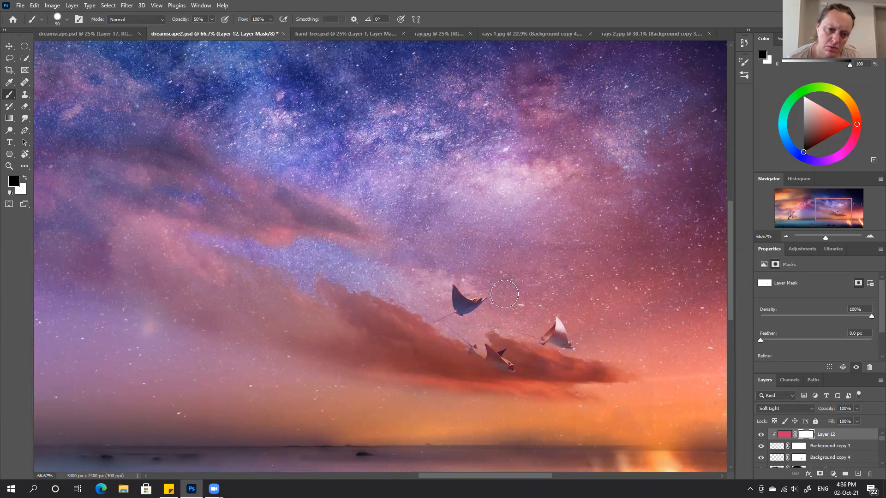
key(x)
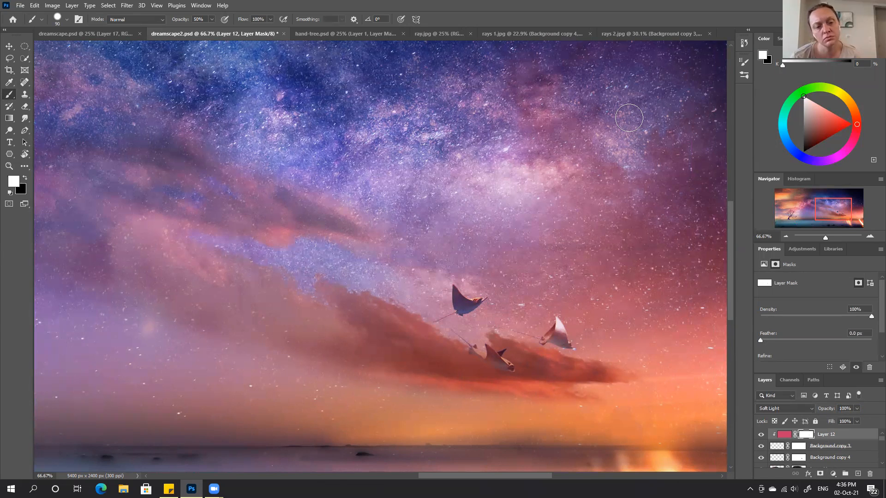
Step: Target the tint layer's pixels instead of its mask and collapse the layer properties to show more of the layer stack
key(ctrl+0)
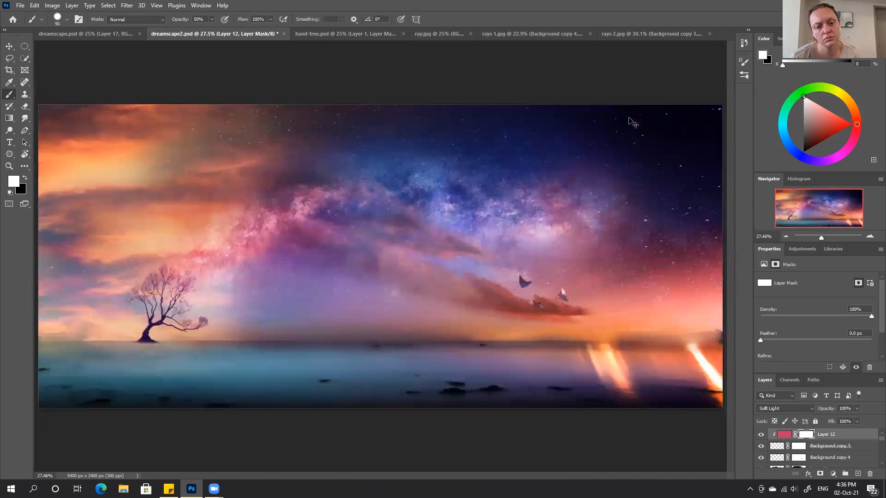
click(768, 435)
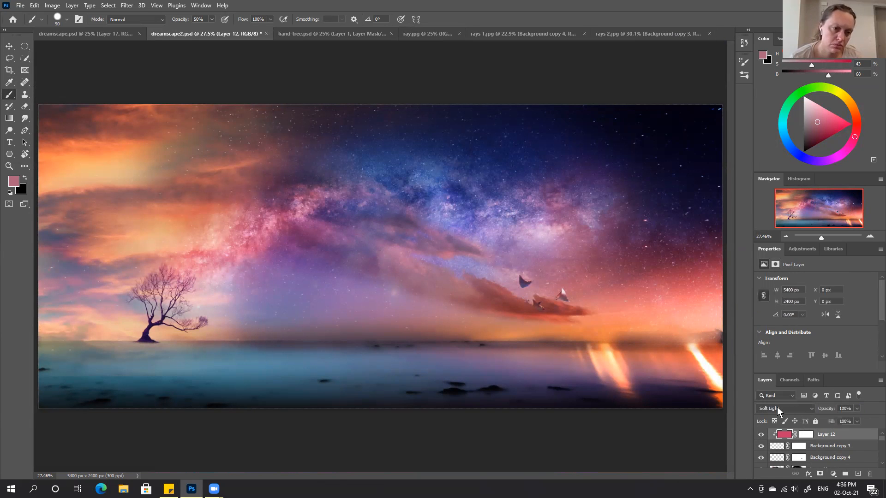
double_click(766, 250)
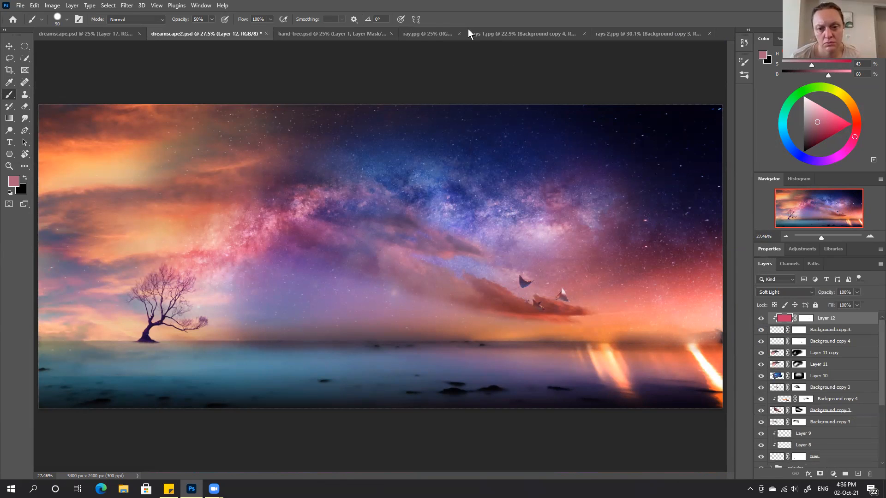
Step: Switch to ray.jpg and select the manta ray's body, wings, rear fins and tail base with Quick Selection
click(421, 34)
click(529, 35)
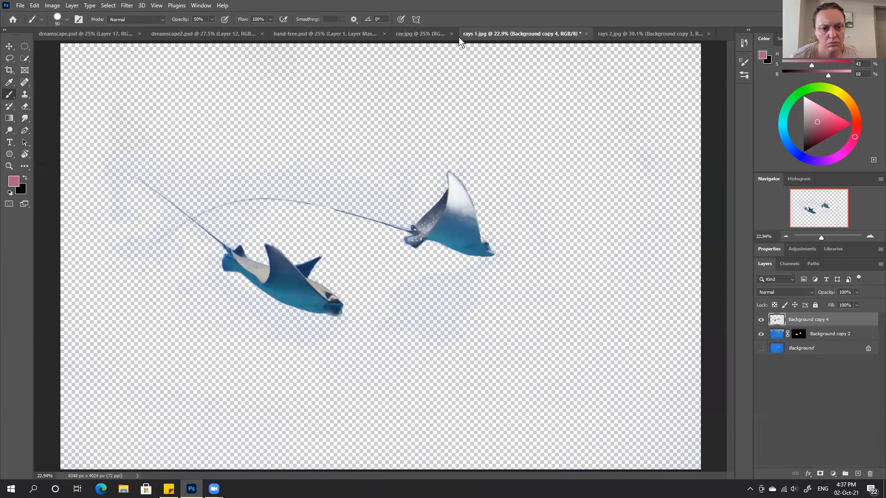
click(424, 35)
key(w)
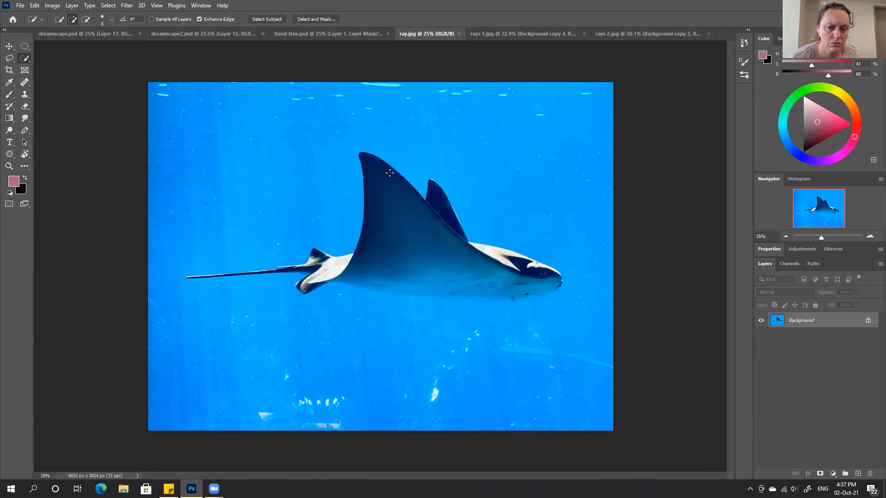
mouse_move(384, 177)
mouse_down()
mouse_move(429, 253)
mouse_move(478, 254)
mouse_move(534, 277)
mouse_move(540, 291)
mouse_up()
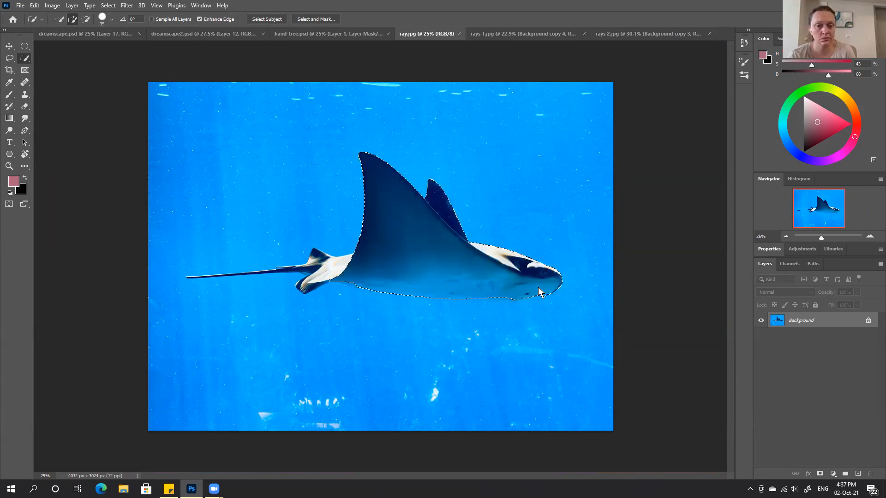
drag(345, 281, 300, 286)
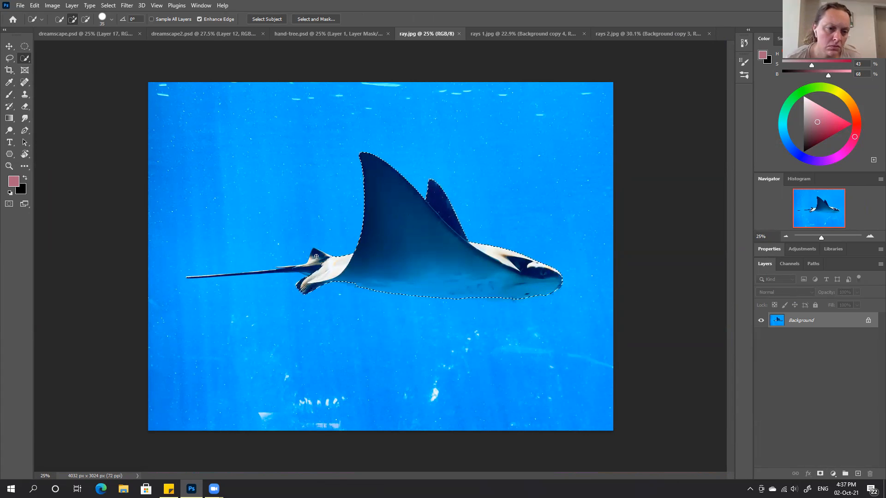
drag(318, 267, 285, 267)
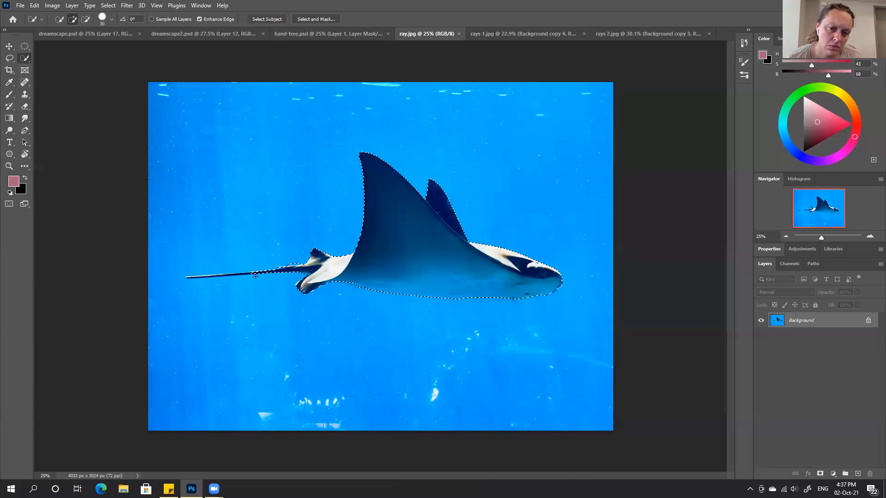
Step: Extend the selection along the ray's thin tail to its tip with a 20 px Quick Selection brush
key([)
key([)
key([)
click(211, 277)
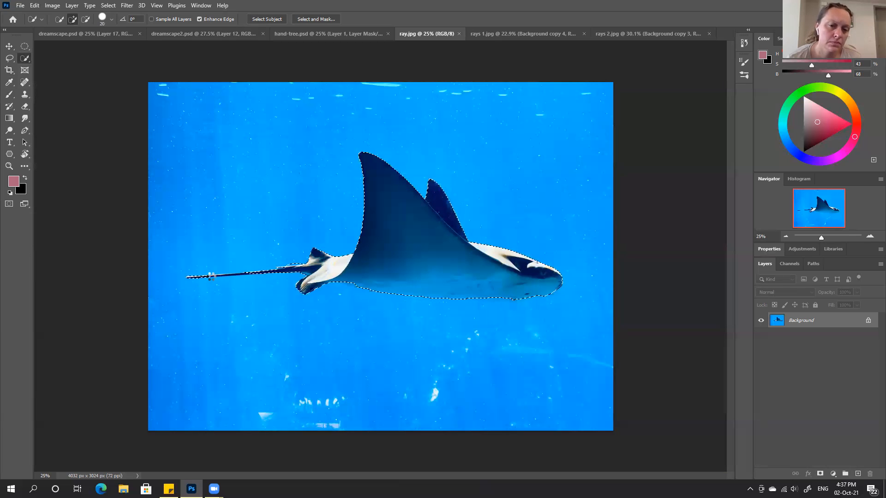
drag(206, 276, 262, 273)
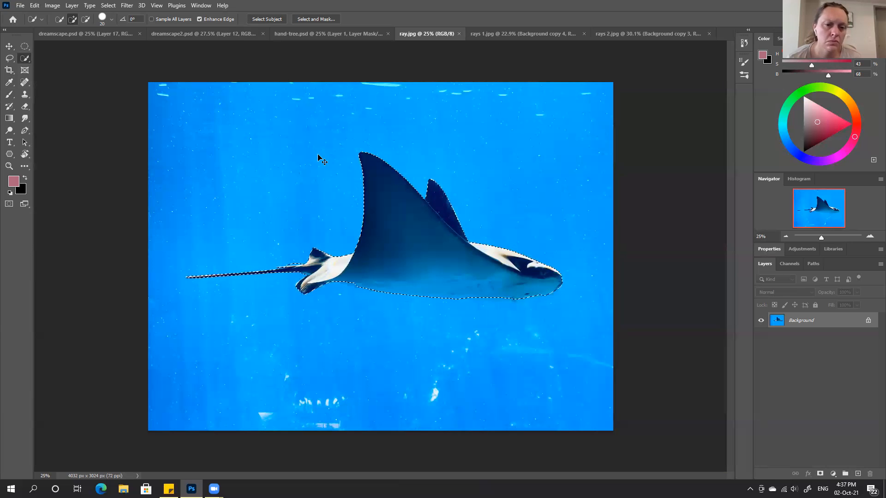
Step: Widen the selection around the ray's tail with a 70 px Quick Selection brush and subtract the excess water beneath it
key(ctrl+plus)
key(ctrl+plus)
drag(445, 277, 602, 300)
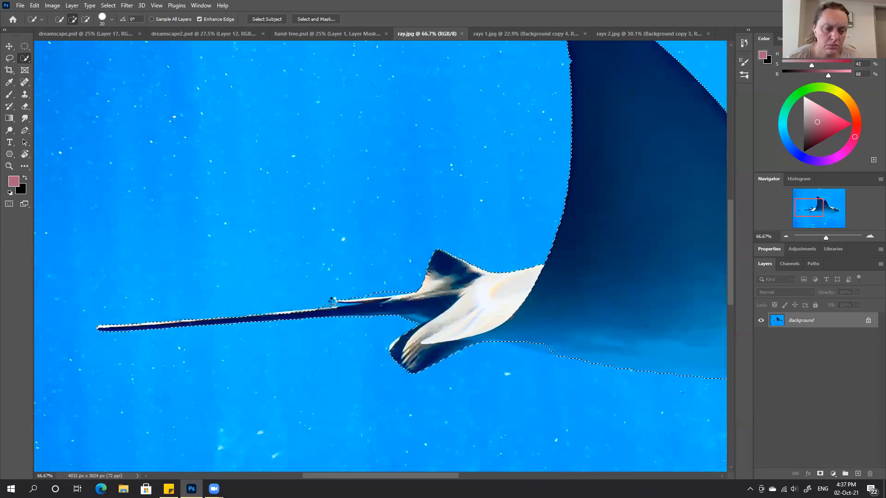
key(bracketright)
key(bracketright)
key(bracketright)
key(bracketright)
key(bracketright)
mouse_move(321, 313)
mouse_down()
mouse_move(131, 336)
mouse_move(92, 332)
mouse_up()
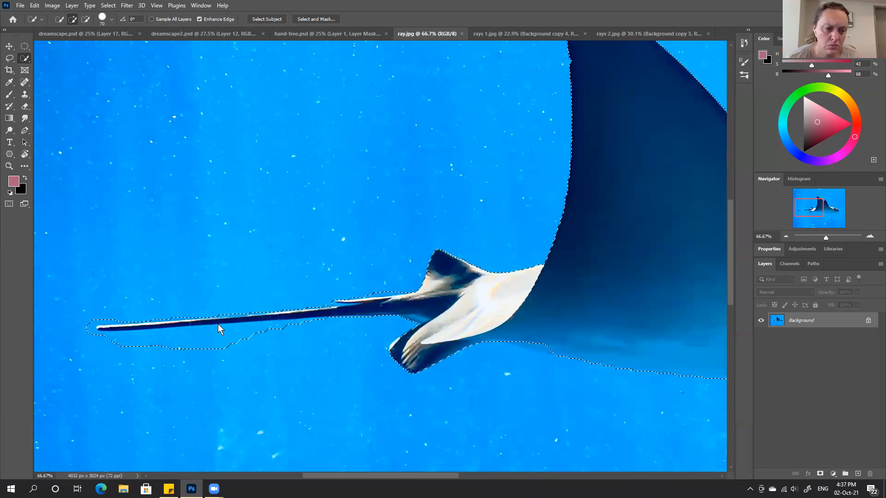
key(alt)
drag(266, 337, 107, 357)
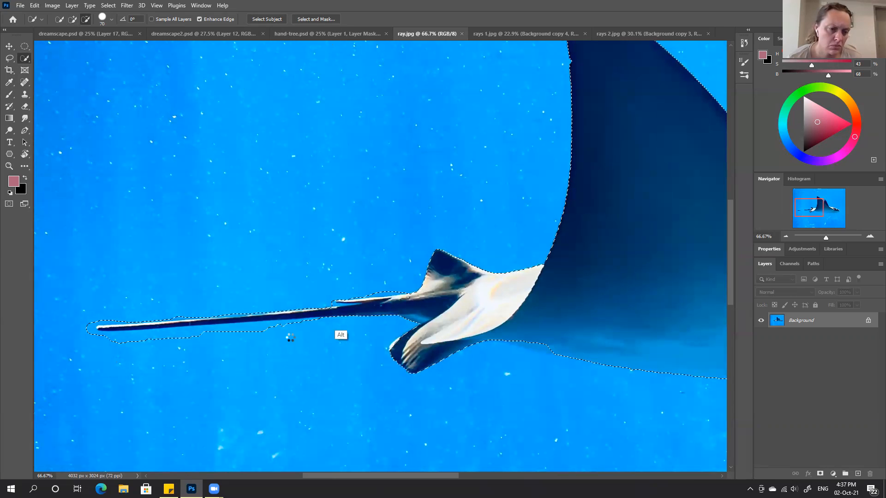
Step: Open the selection in Select and Mask and refine the tail's edges with a 150 px Refine Edge brush
click(317, 18)
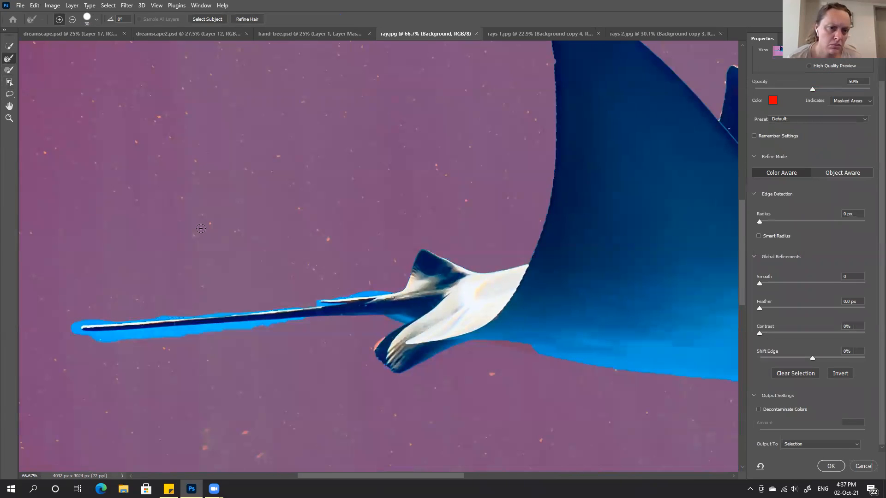
key(bracketright)
key(bracketright)
key(bracketright)
key(bracketright)
key(bracketright)
key(bracketright)
key(bracketright)
key(bracketright)
key(bracketright)
key(bracketright)
drag(89, 328, 161, 320)
mouse_move(278, 310)
mouse_down()
mouse_move(369, 270)
mouse_move(297, 307)
mouse_move(387, 298)
mouse_move(430, 319)
mouse_up()
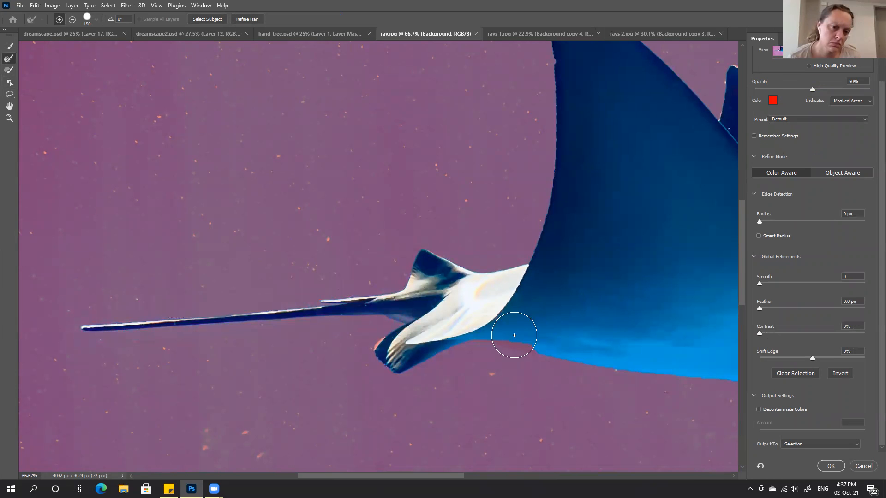
Step: Enable Decontaminate Colors and output the refined ray selection as a new layer with a layer mask
mouse_move(558, 261)
mouse_down()
mouse_move(445, 302)
mouse_move(368, 346)
mouse_move(259, 272)
mouse_move(174, 253)
mouse_up()
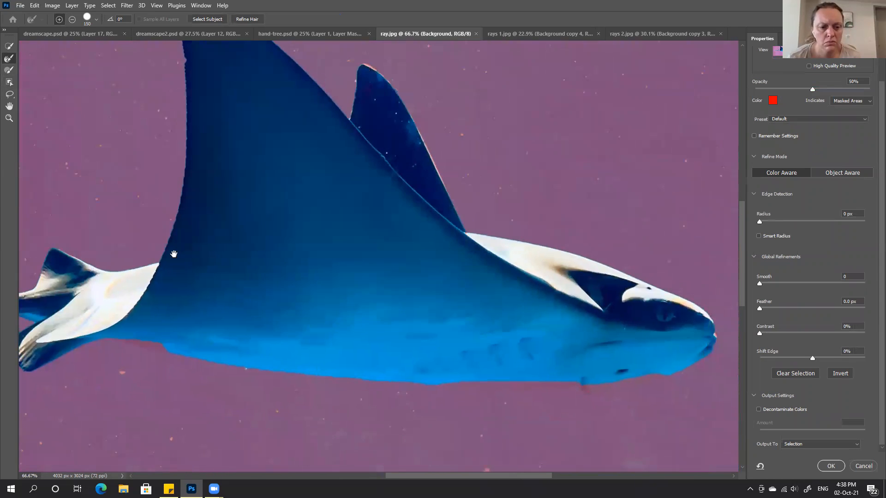
key(ctrl+0)
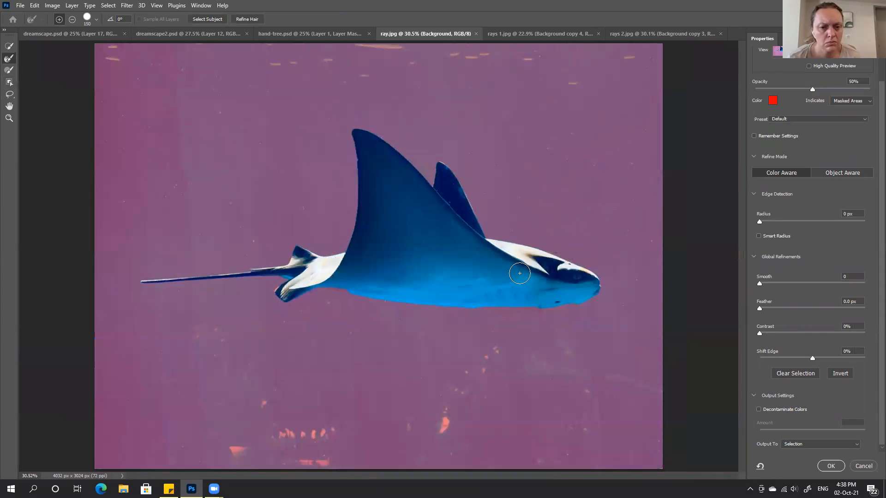
click(777, 409)
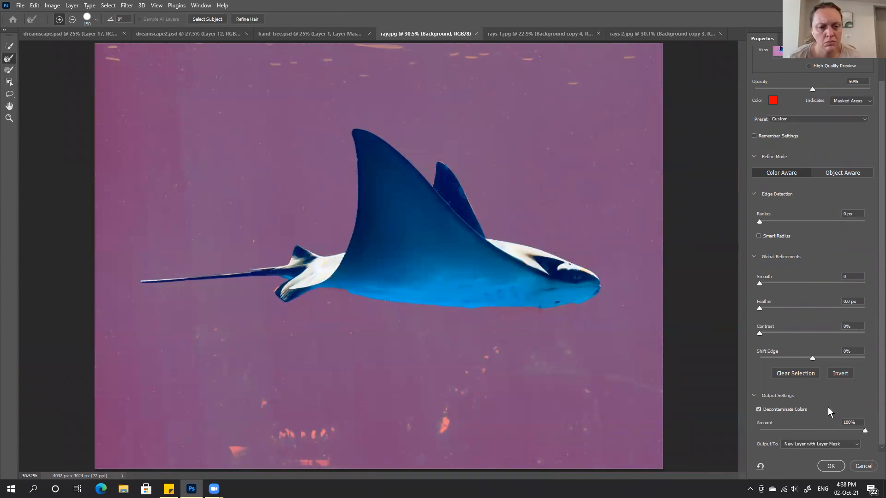
click(830, 466)
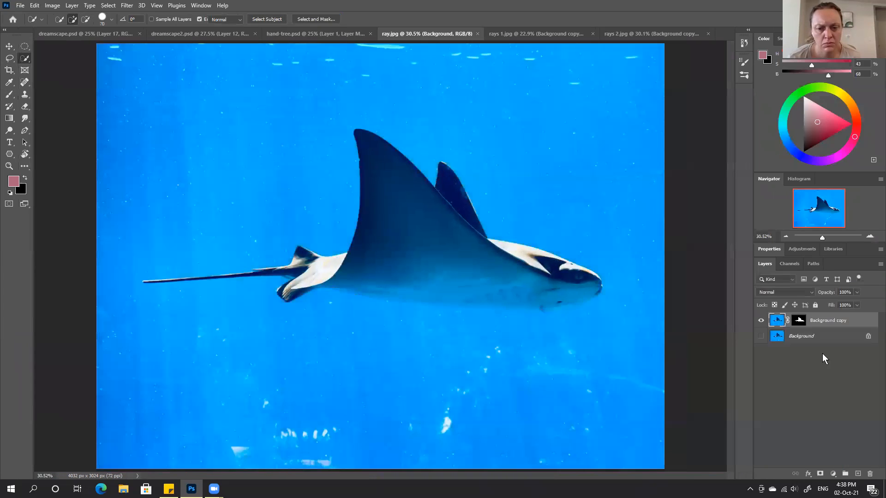
Step: Duplicate the masked ray layer twice
drag(818, 328, 857, 474)
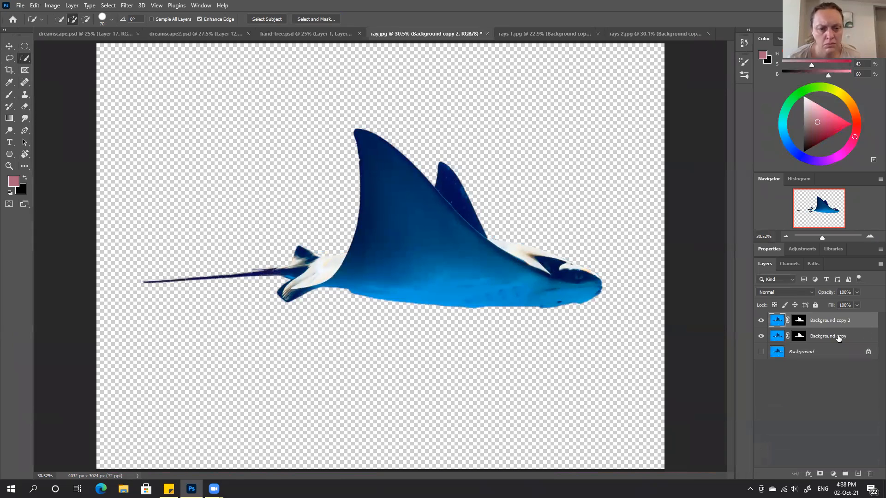
double_click(829, 336)
drag(838, 322, 858, 473)
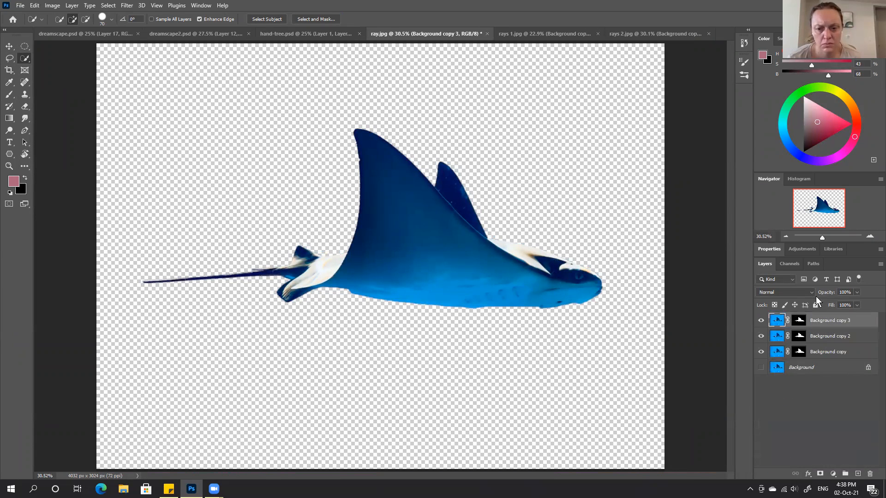
Step: Apply the layer masks of the two upper ray copies and merge both copies into one layer
right_click(803, 340)
click(805, 365)
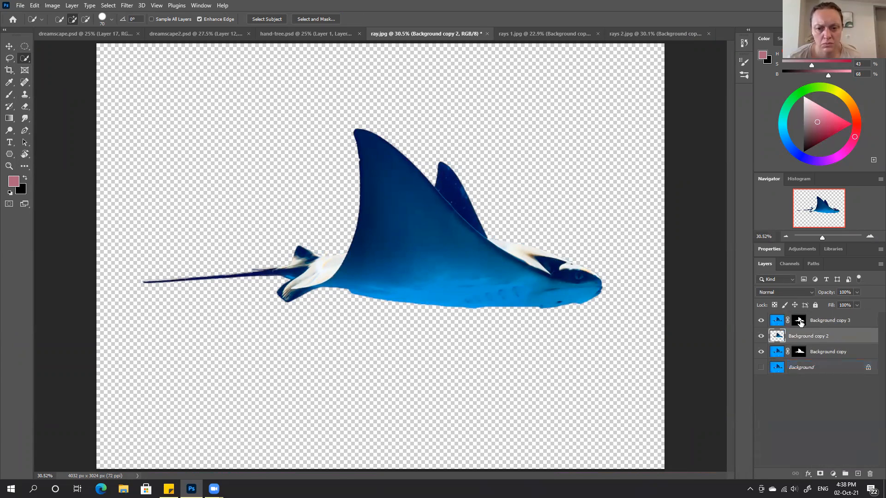
right_click(800, 323)
click(804, 347)
ctrl+click(811, 327)
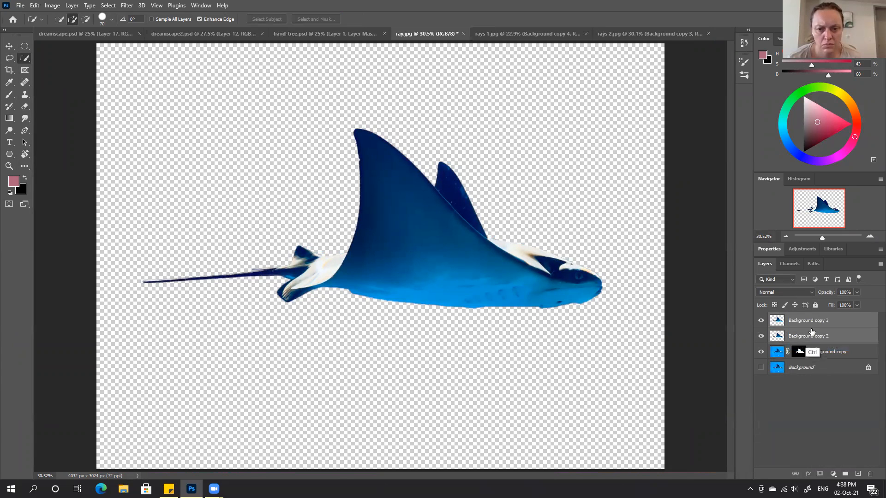
right_click(809, 326)
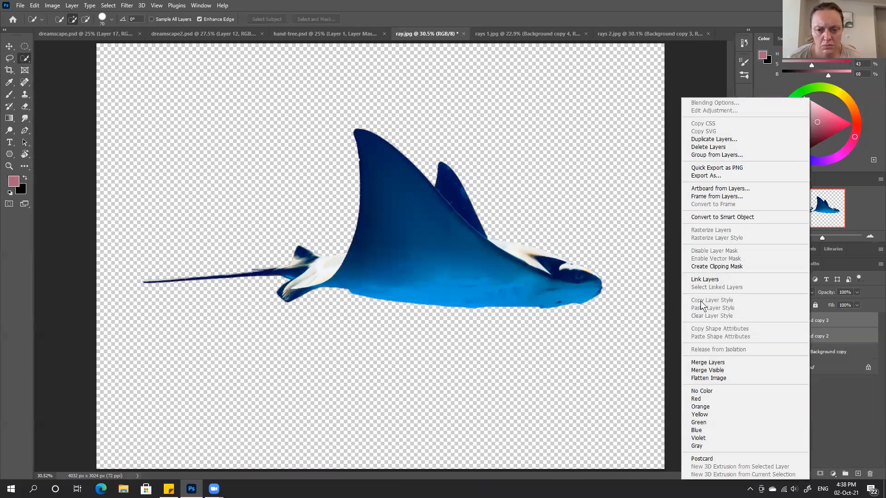
click(712, 363)
Step: Move the merged ray layer into dreamscape2.psd
key(v)
drag(391, 245, 321, 137)
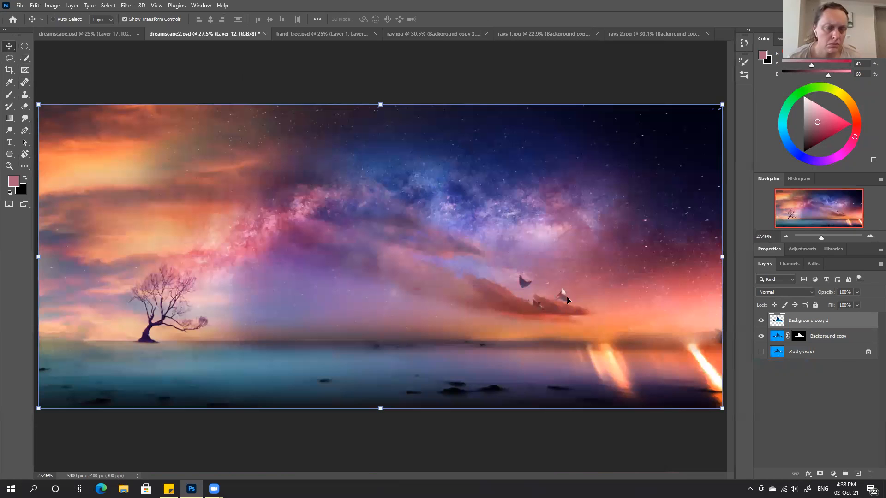
drag(567, 301, 614, 307)
drag(606, 245, 487, 215)
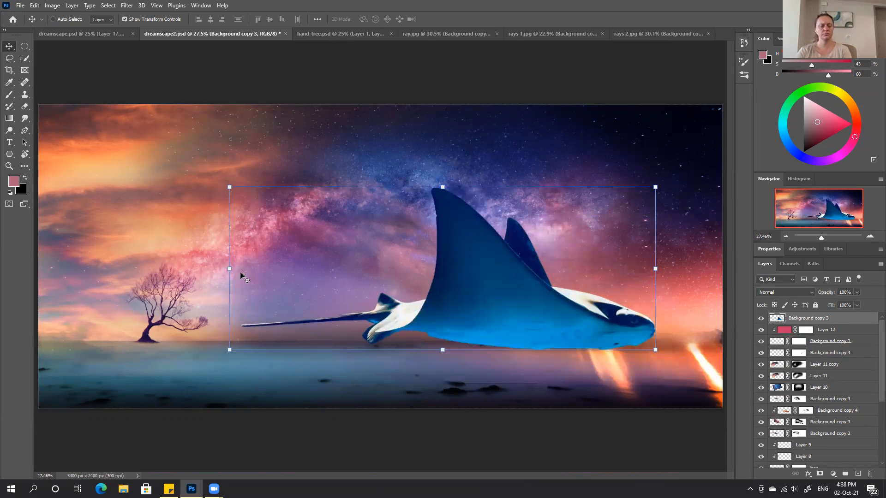
drag(446, 295, 467, 290)
Step: Scale the new ray to 20.68% and place it in the sky above the horizon, to the right of the three small rays
key(ctrl+t)
drag(326, 267, 590, 264)
drag(675, 277, 677, 313)
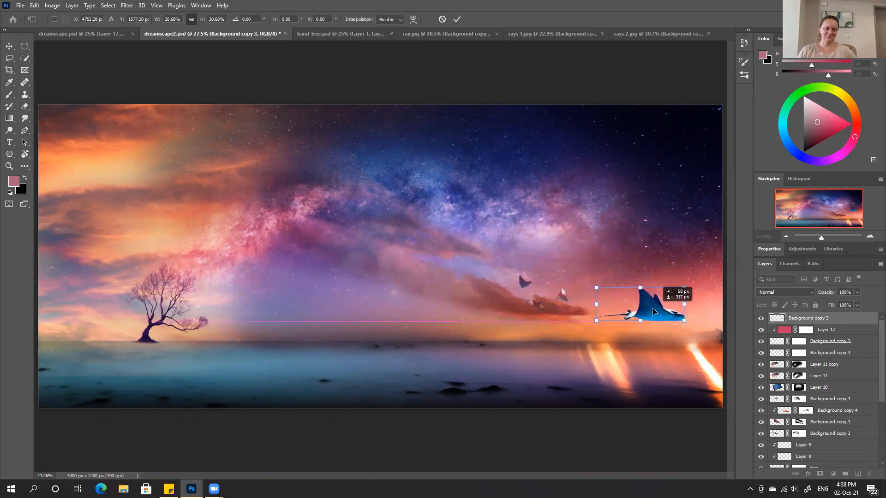
drag(588, 301, 623, 315)
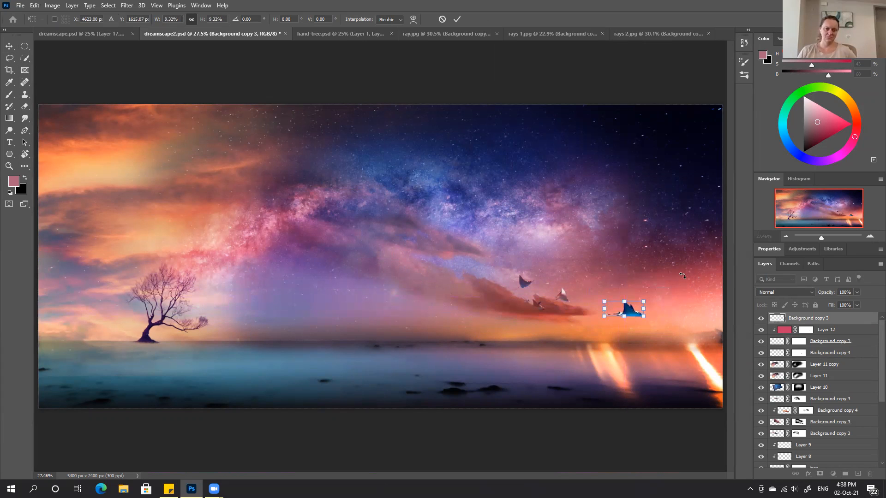
key(ctrl+z)
key(ctrl+z)
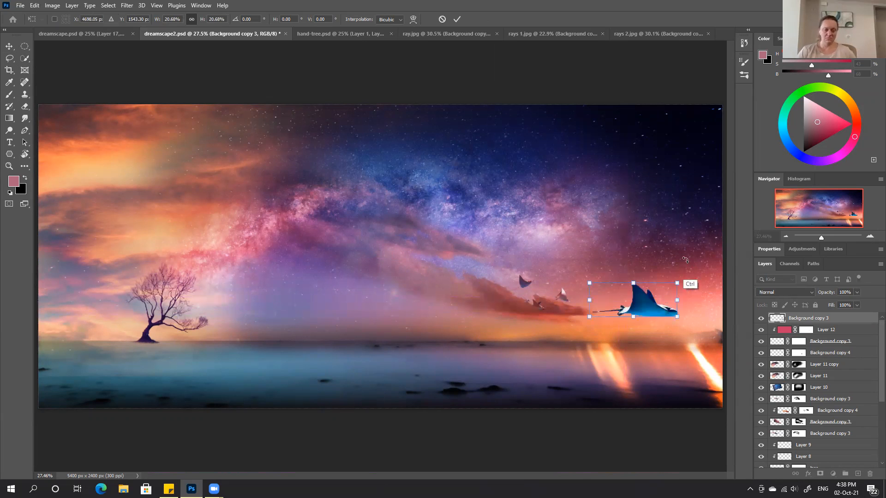
click(457, 19)
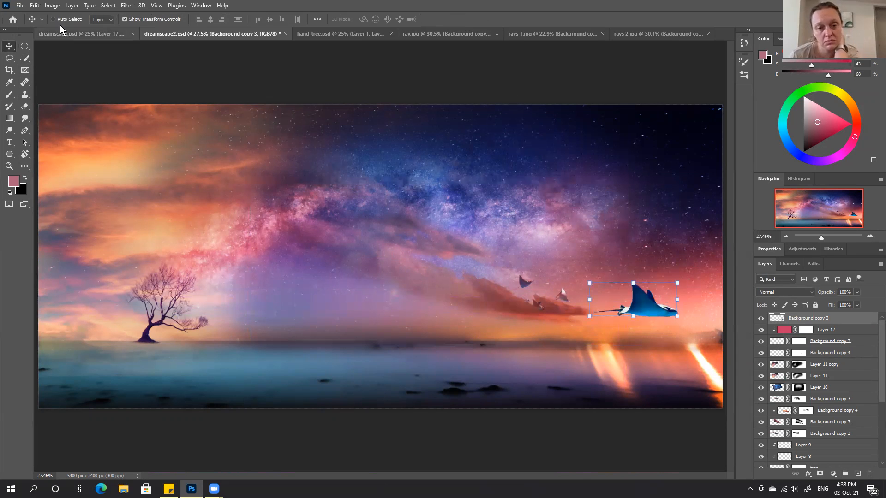
Step: Open Color Balance on the ray layer and shift its midtones slightly toward red and strongly toward magenta and yellow
click(52, 6)
mouse_move(69, 26)
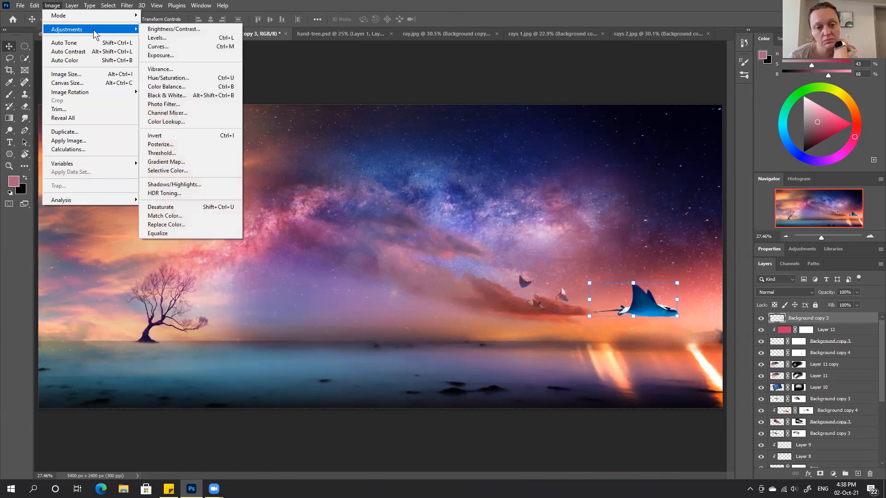
click(166, 87)
drag(572, 125, 550, 136)
click(559, 136)
click(551, 125)
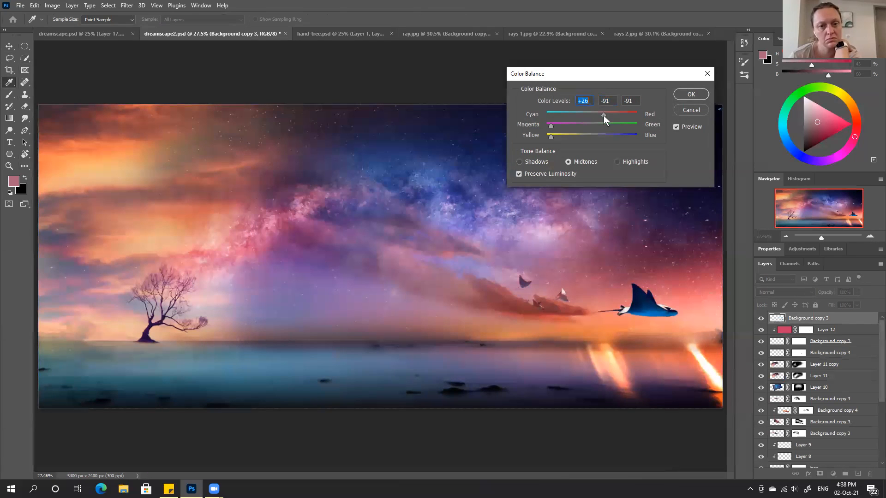
click(687, 124)
click(686, 126)
click(560, 123)
click(558, 134)
click(569, 124)
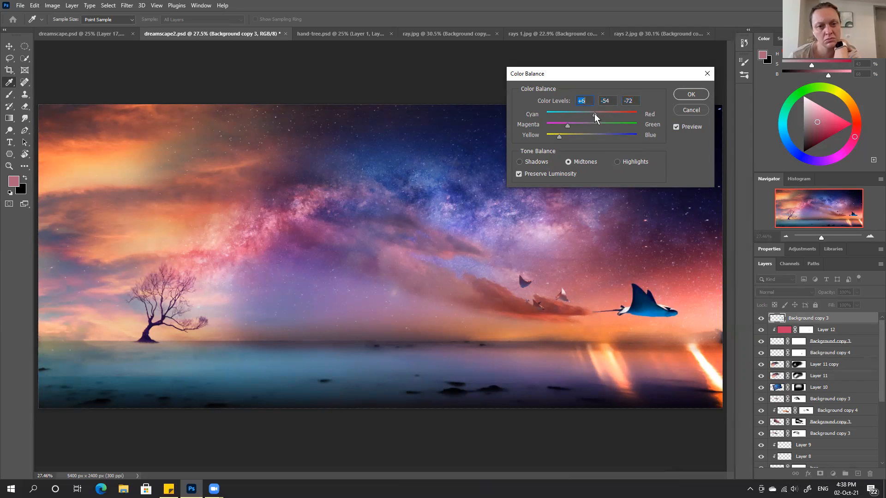
drag(561, 127, 549, 127)
Step: Shift the ray's shadows to about +14 red and -36 magenta, and its highlights toward magenta and yellow, and apply the color balance
click(534, 161)
click(562, 124)
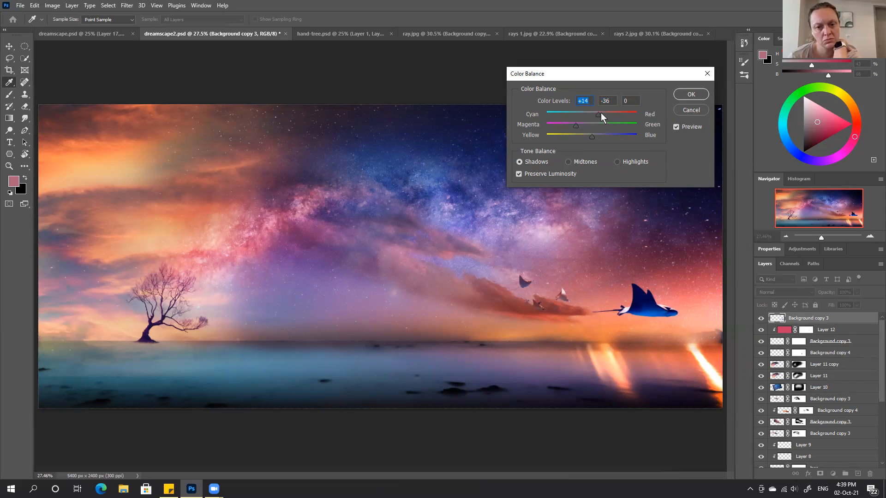
click(634, 163)
drag(572, 125, 558, 124)
click(564, 134)
click(676, 94)
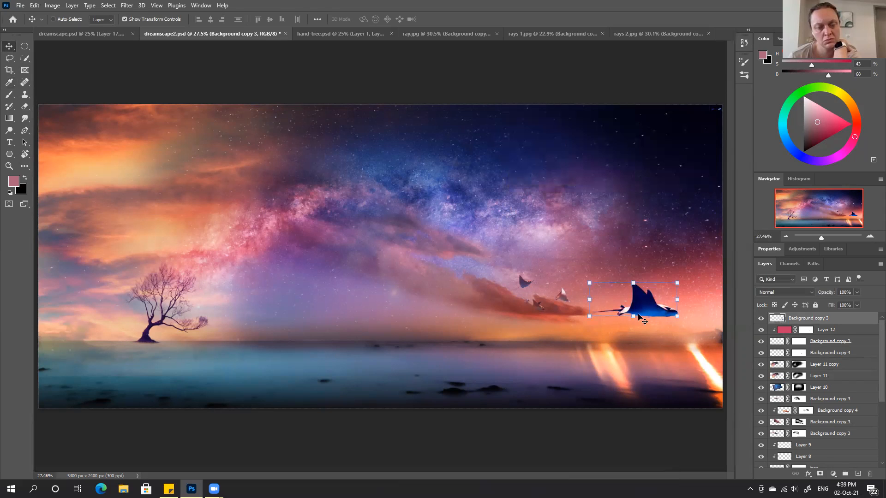
Step: Scale the ray down to 40.04% and move it into the glowing sky above the horizon, right of the three rays
mouse_move(632, 317)
mouse_down()
mouse_move(633, 301)
mouse_move(624, 312)
mouse_up()
key(ctrl+plus)
key(ctrl+plus)
key(ctrl+plus)
key(ctrl+plus)
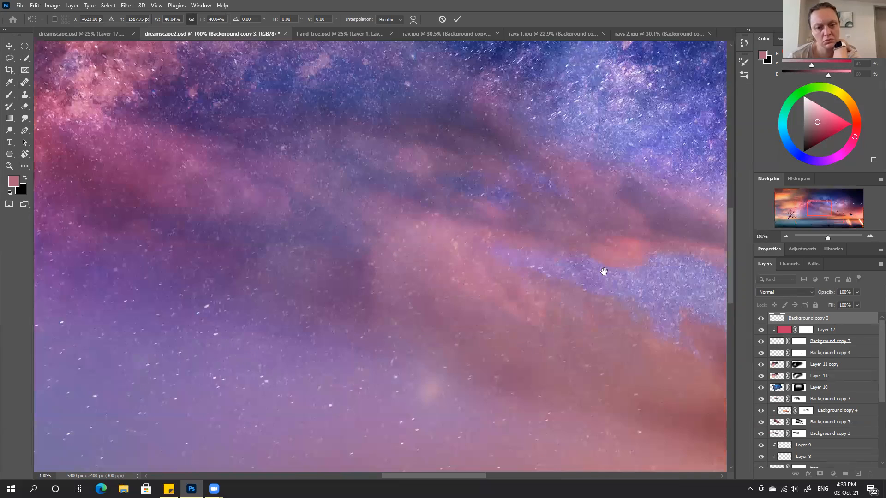
drag(603, 271, 319, 238)
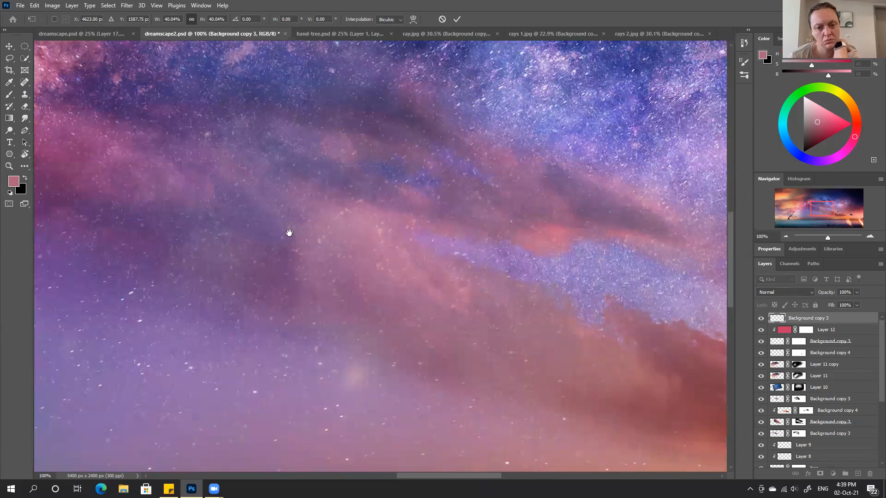
drag(637, 327, 346, 261)
drag(453, 298, 356, 262)
drag(590, 313, 611, 329)
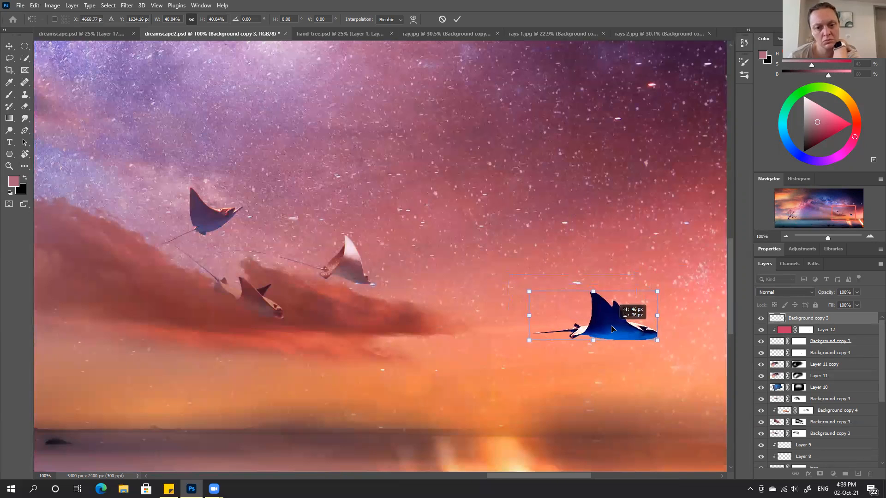
Step: Enlarge the ray slightly, shift it a little farther from the group of three rays, and apply the transform
drag(552, 372, 479, 324)
key(ctrl+minus)
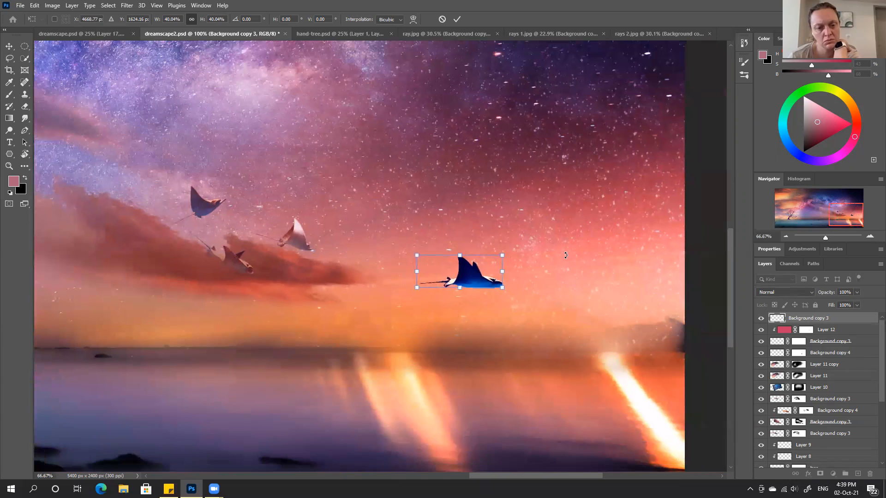
mouse_move(476, 268)
mouse_down()
mouse_move(492, 274)
mouse_move(475, 257)
mouse_up()
drag(483, 281, 495, 279)
click(457, 19)
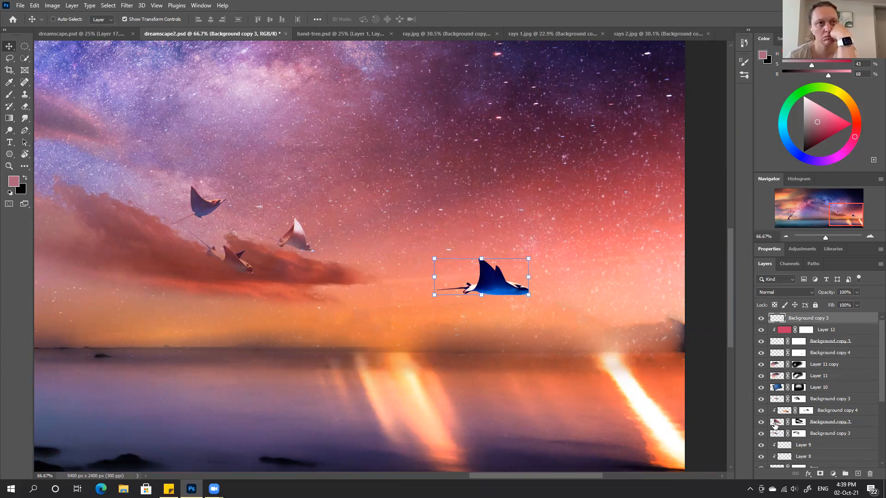
Step: Add a layer mask to the ray layer and set up a 125 px black brush at 50% opacity
click(820, 473)
key(b)
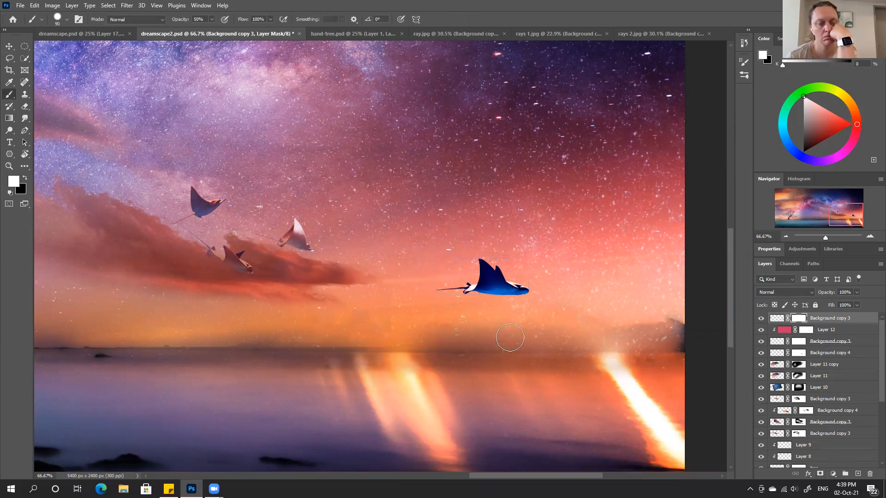
key(bracketright)
key(bracketright)
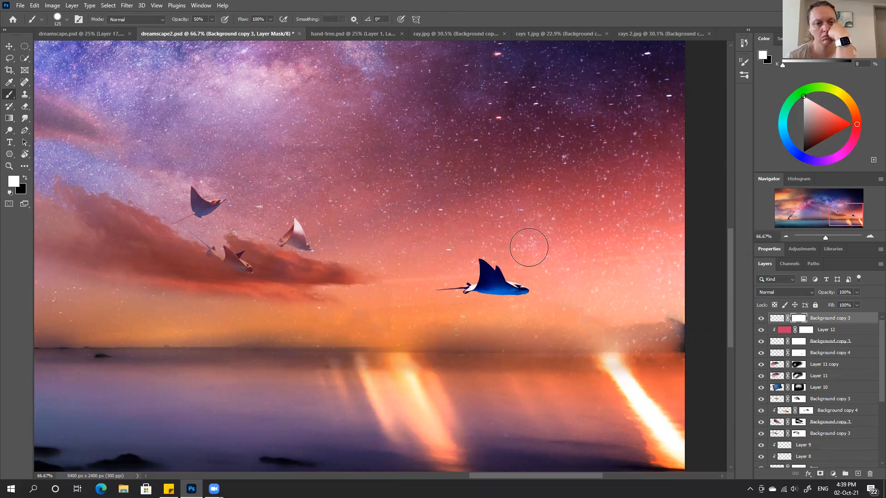
key(x)
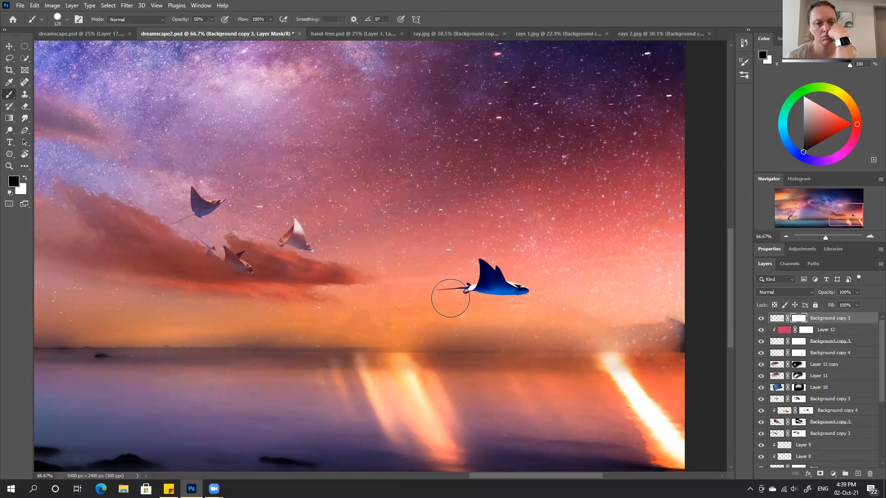
mouse_move(473, 286)
mouse_down()
mouse_move(470, 268)
mouse_move(498, 283)
mouse_move(476, 262)
mouse_move(506, 287)
mouse_move(469, 264)
mouse_move(496, 282)
mouse_up()
key(ctrl+z)
key(ctrl+z)
key(ctrl+z)
key(ctrl+z)
Step: Fade the whole ray into the sky by painting its mask with a 400 px black brush at 50% opacity
key(bracketright)
key(bracketright)
key(bracketright)
key(bracketright)
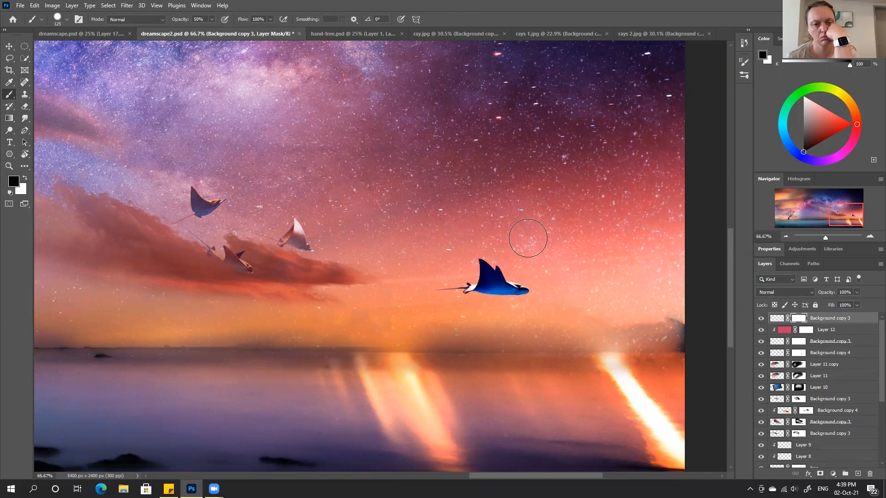
key(bracketright)
key(bracketright)
drag(545, 277, 401, 281)
Step: Fade the ray's body and underside further on its mask with a 70 px black brush at 30% opacity
key(ctrl+0)
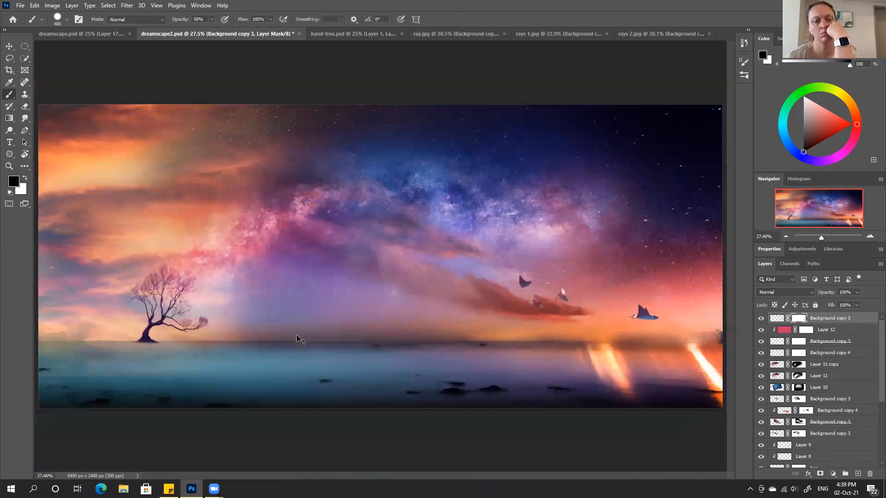
key(ctrl+plus)
key(ctrl+plus)
key(ctrl+plus)
drag(597, 320, 252, 251)
drag(539, 320, 469, 319)
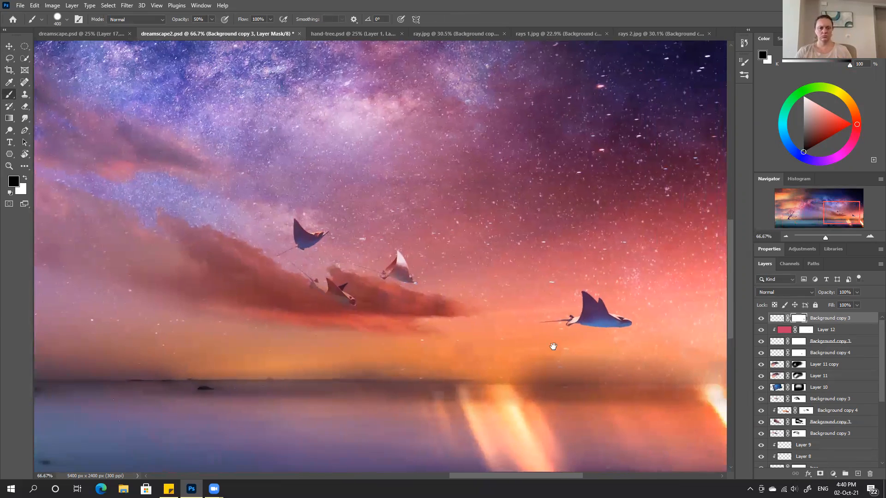
key(bracketleft)
key(bracketleft)
key(bracketleft)
key(bracketleft)
key(bracketleft)
key(bracketleft)
key(bracketleft)
key(bracketleft)
key(bracketleft)
key(bracketleft)
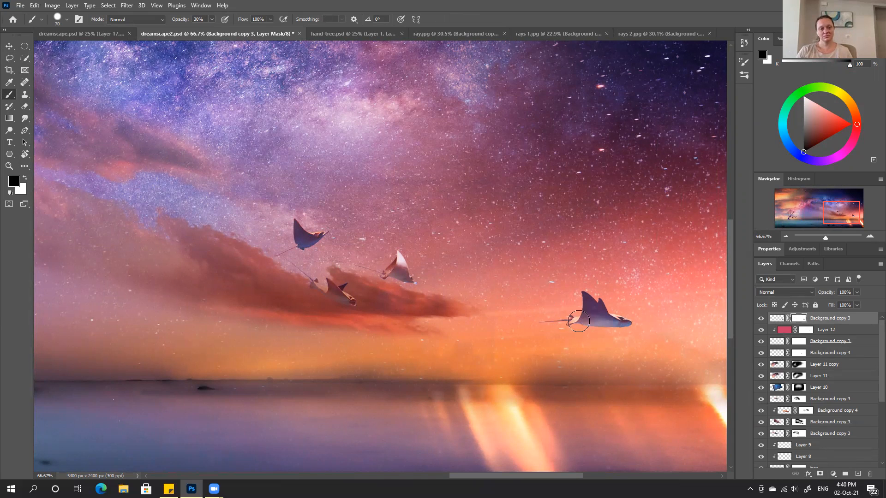
Step: Switch to a soft round brush with 0% hardness at 70 px and check its brush tip settings
click(744, 61)
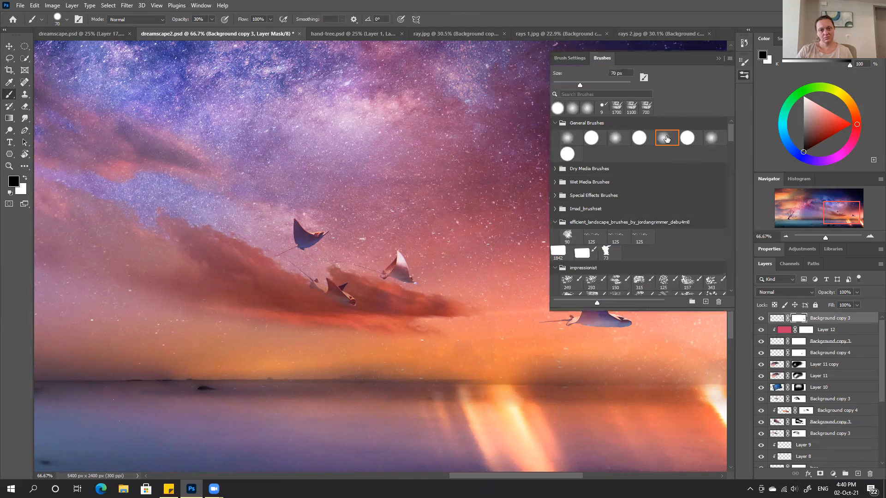
click(576, 58)
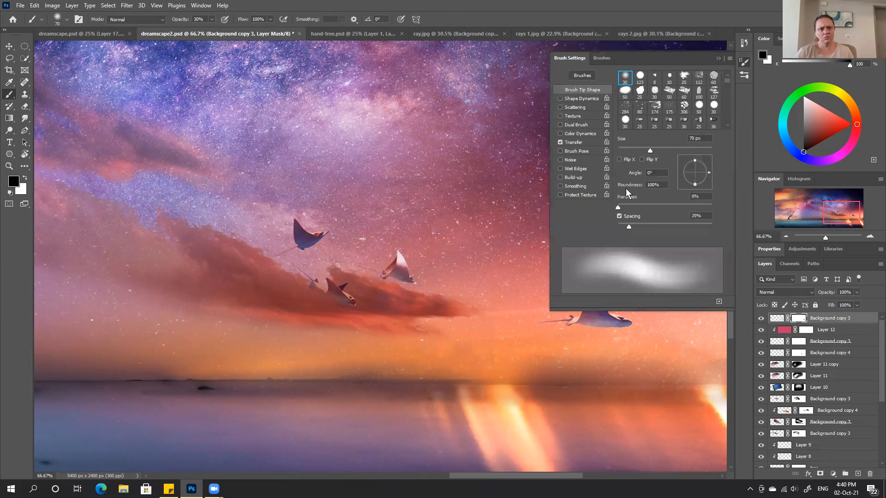
click(718, 59)
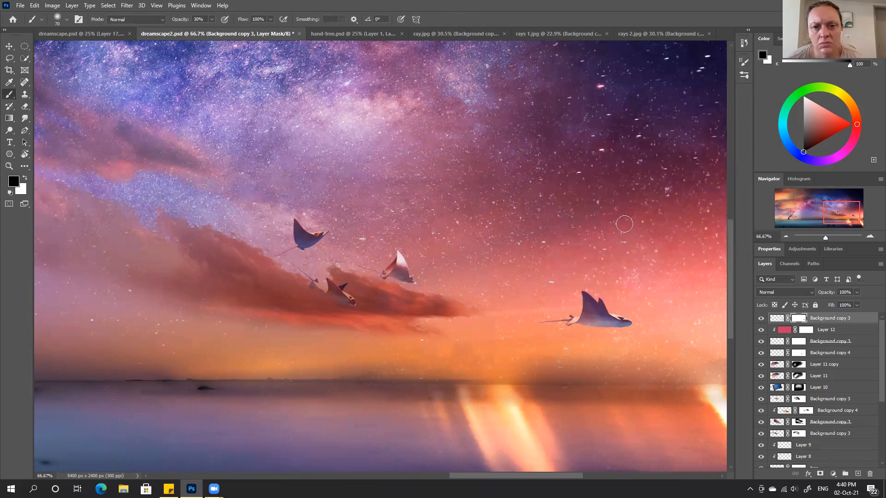
Step: Restore the ray on its mask with a 70 px white brush, and fade its underside with a 175 px black brush at 30% opacity
key(x)
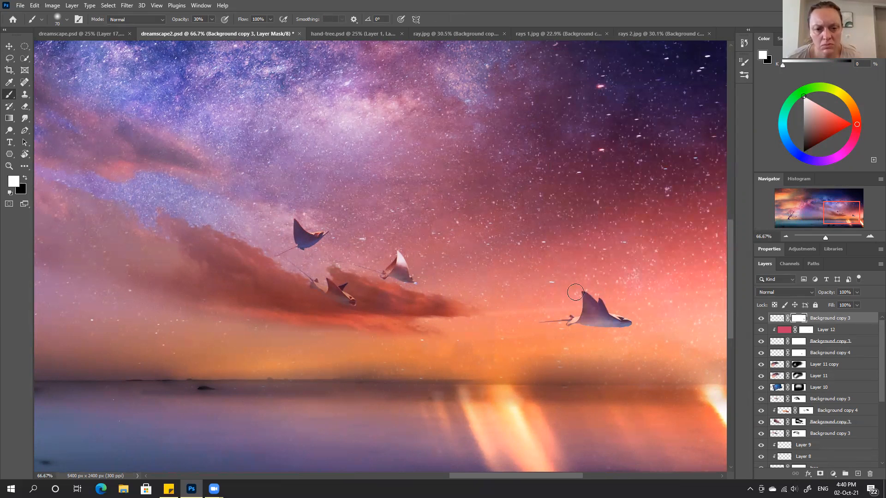
drag(589, 306, 570, 308)
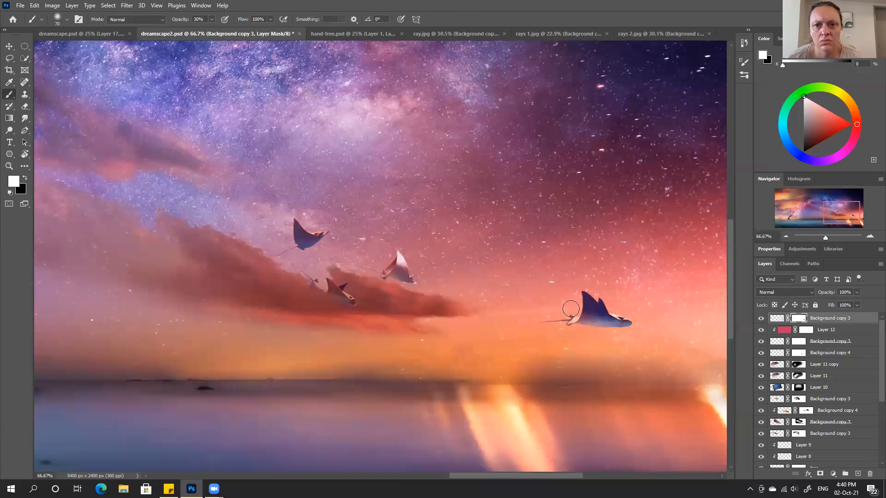
key(bracketright)
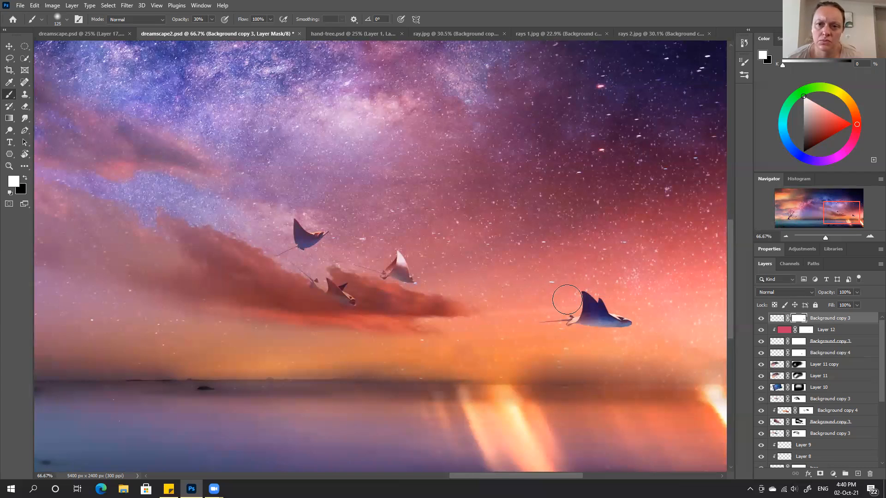
key(x)
key(bracketright)
key(bracketright)
mouse_move(638, 343)
mouse_down()
mouse_move(557, 328)
mouse_move(544, 316)
mouse_move(584, 322)
mouse_up()
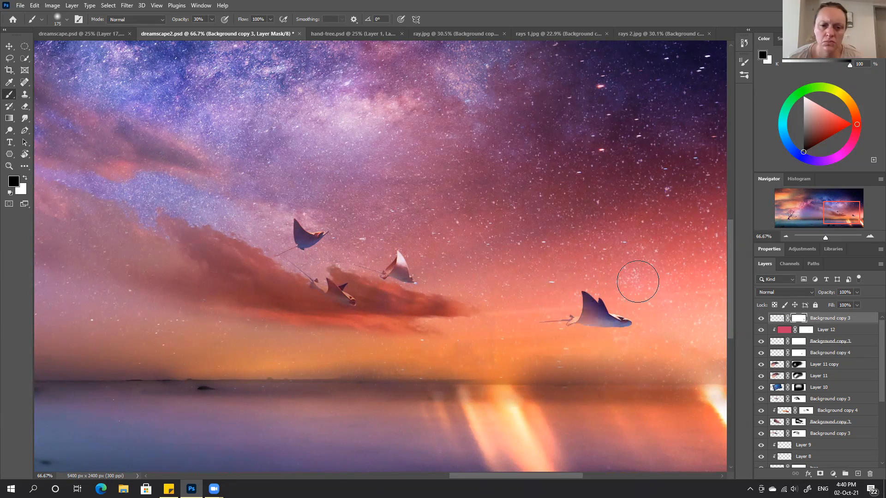
Step: Rebalance the ray's wings, body and head on its mask with white and black brushes of 70 and 100 px at 30% opacity
key(ctrl+equal)
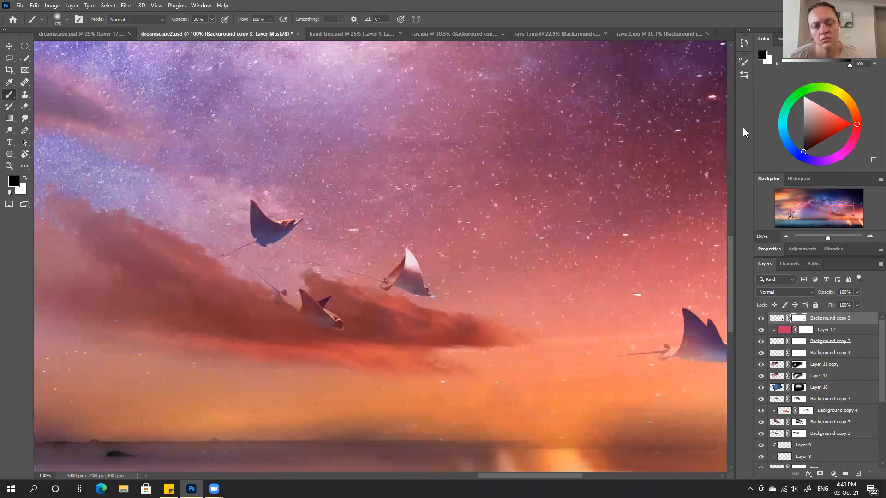
drag(531, 317, 368, 299)
key(bracketleft)
key(bracketleft)
key(bracketleft)
key(bracketleft)
key(bracketleft)
key(bracketleft)
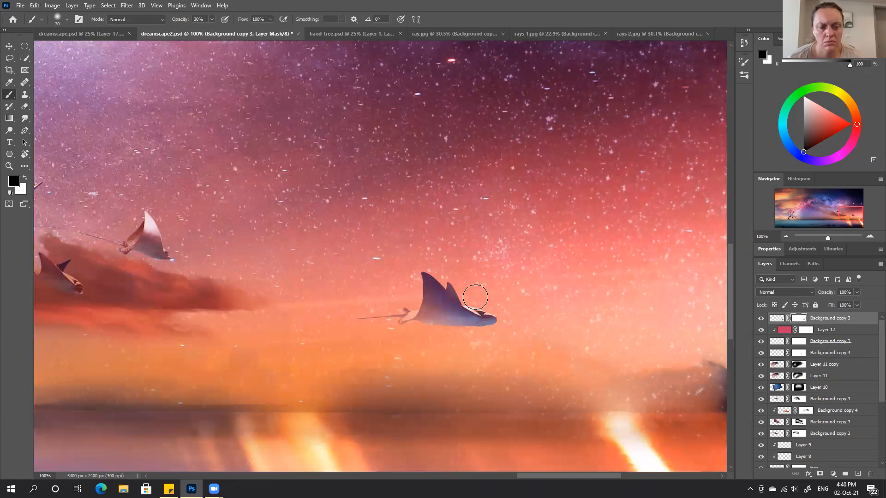
key(x)
drag(427, 281, 426, 283)
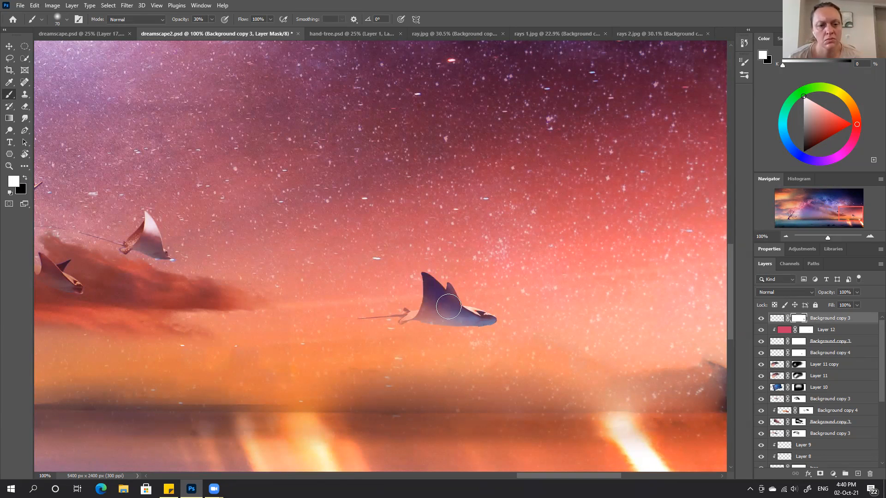
drag(477, 318, 499, 323)
drag(451, 308, 431, 310)
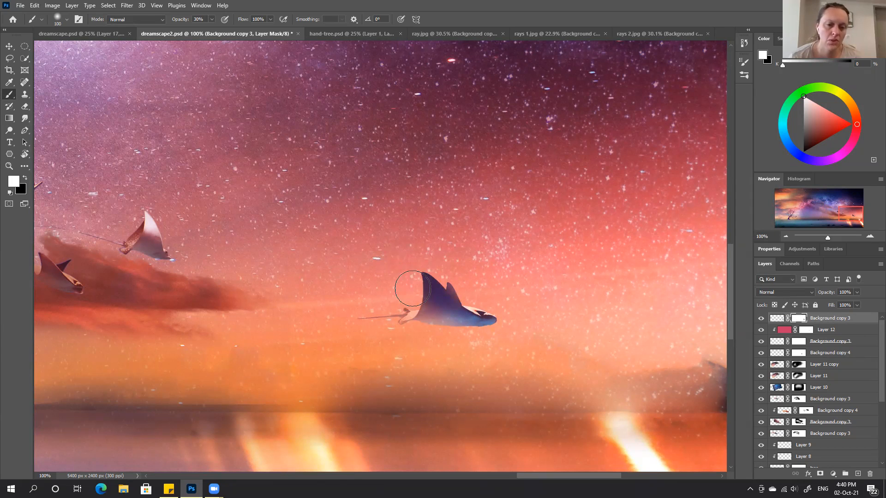
drag(427, 314, 445, 311)
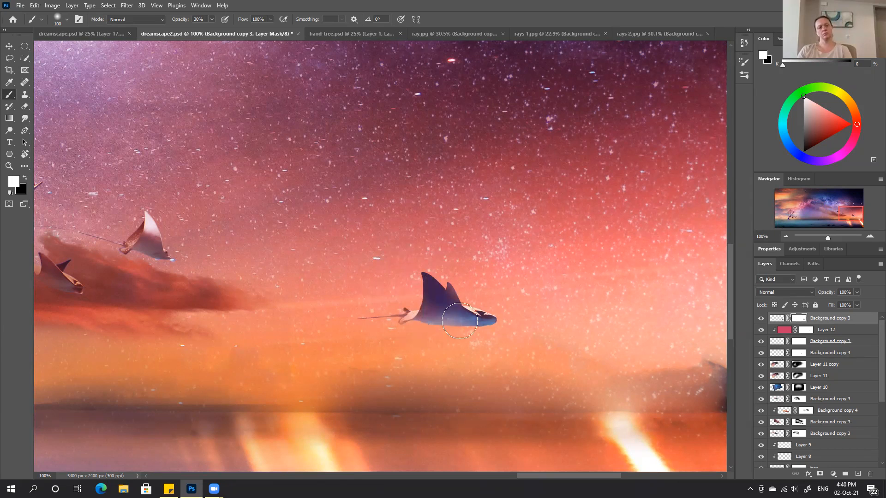
key(x)
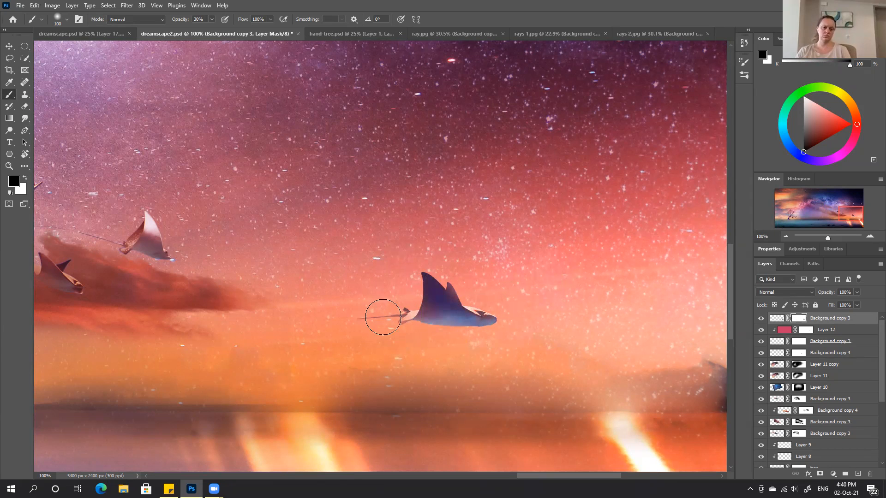
key(x)
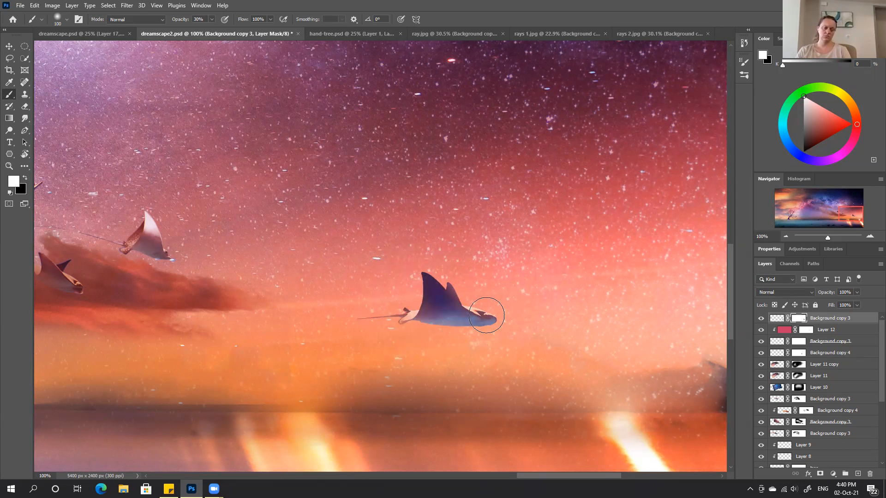
Step: Fade the tip of the ray's smaller far wing on the mask using 25 to 40 px brushes at 30% opacity
key(ctrl+plus)
key(ctrl+plus)
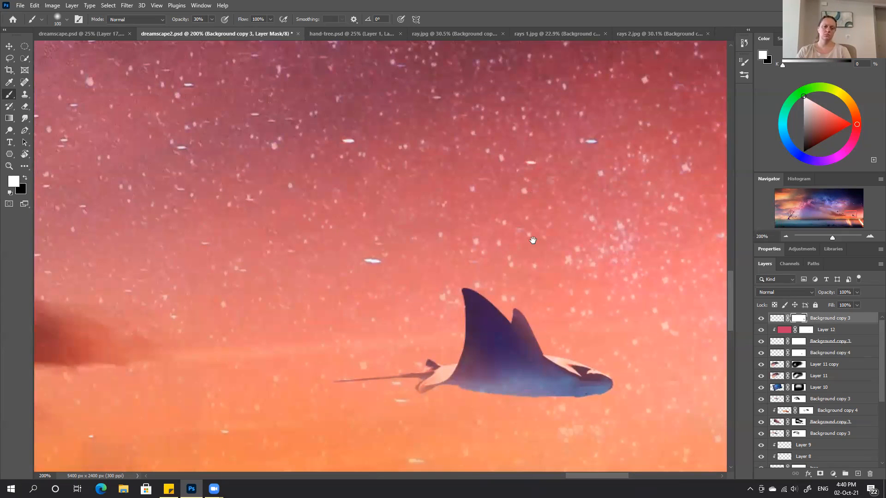
drag(531, 239, 450, 183)
key(bracketleft)
key(bracketleft)
key(bracketleft)
key(bracketleft)
key(bracketleft)
key(bracketleft)
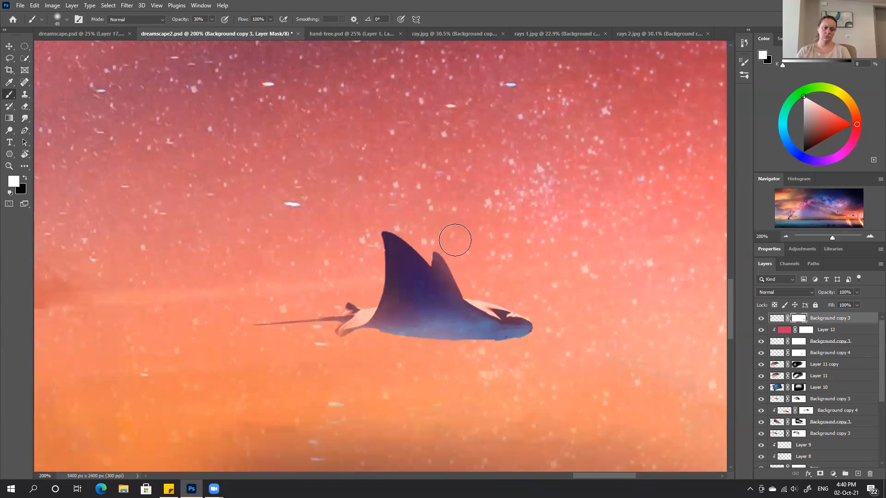
key(x)
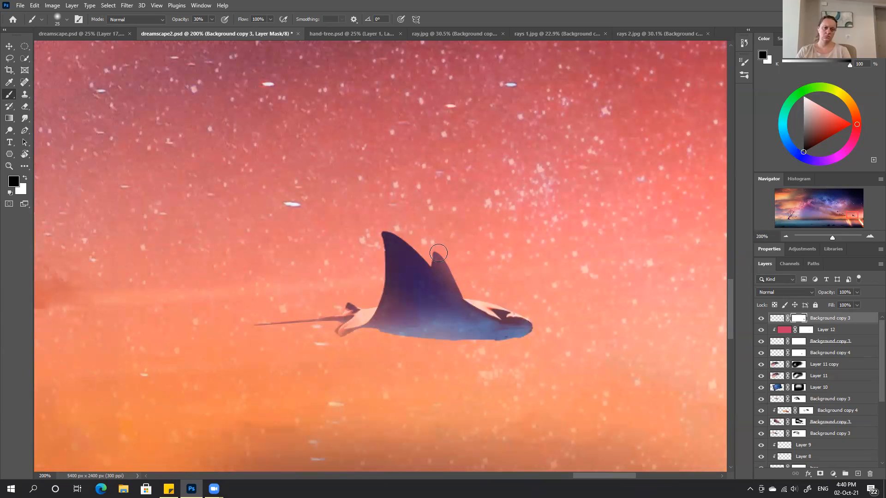
key(x)
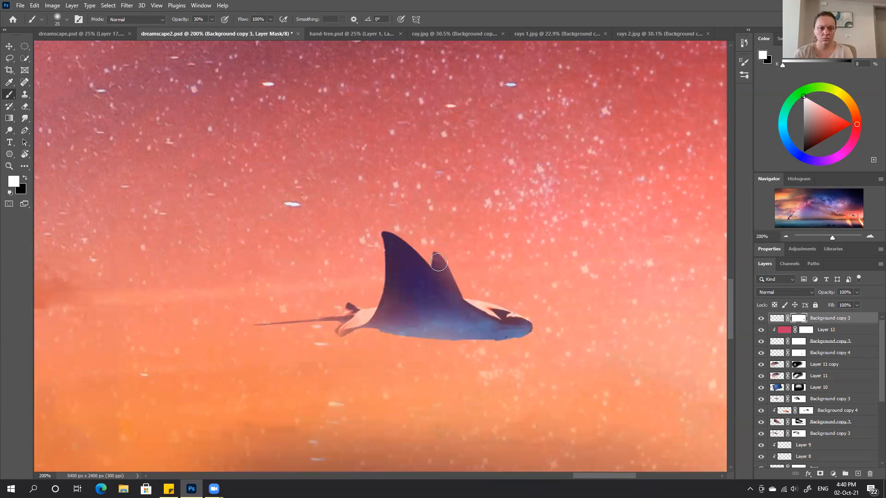
key(x)
key(bracketright)
key(bracketright)
key(bracketright)
key(x)
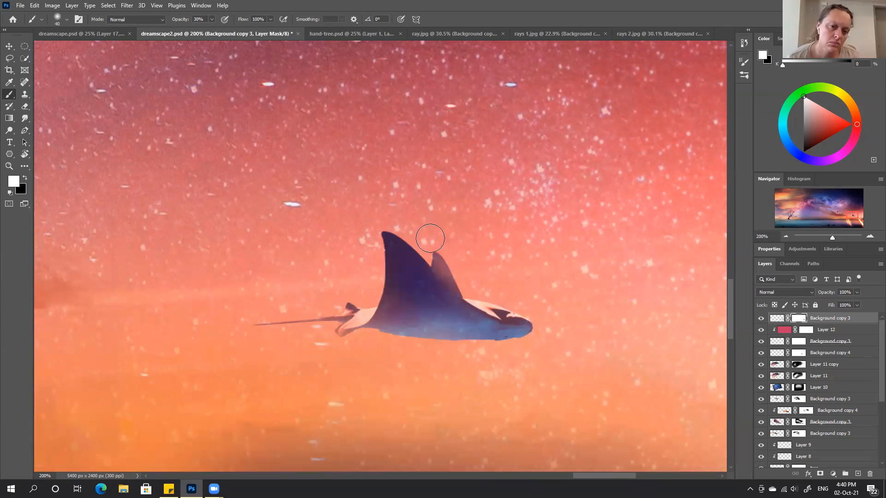
Step: Scale the ray to 69.35% and move it closer to the other three rays
key(ctrl+0)
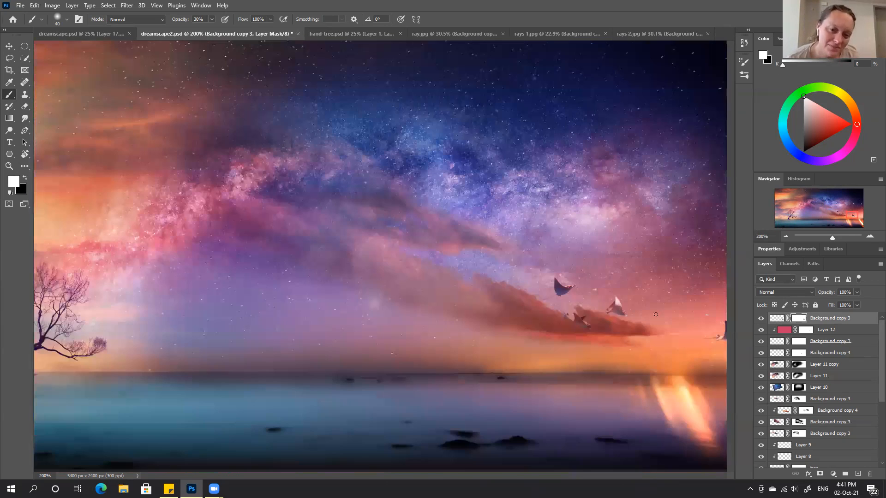
key(ctrl+0)
click(764, 320)
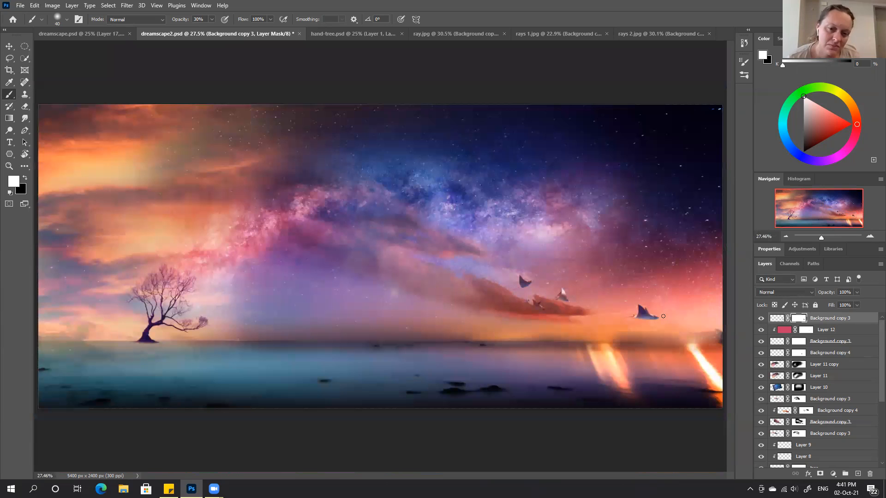
key(v)
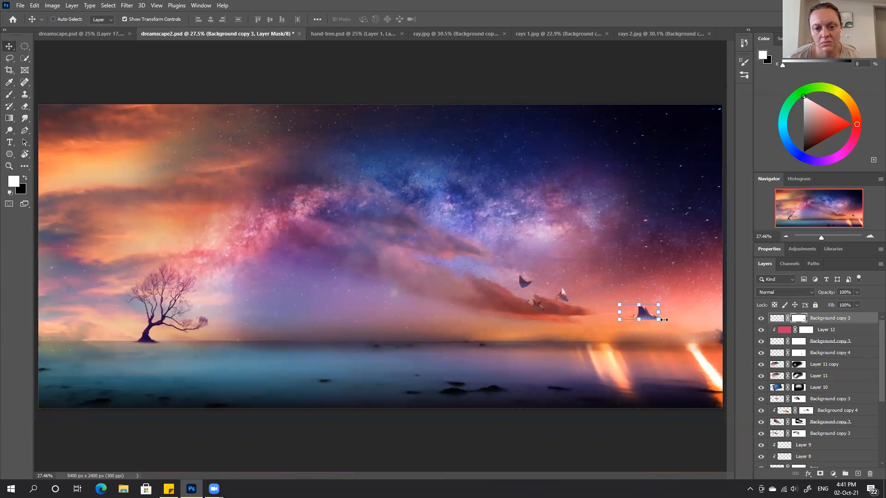
drag(648, 312, 627, 317)
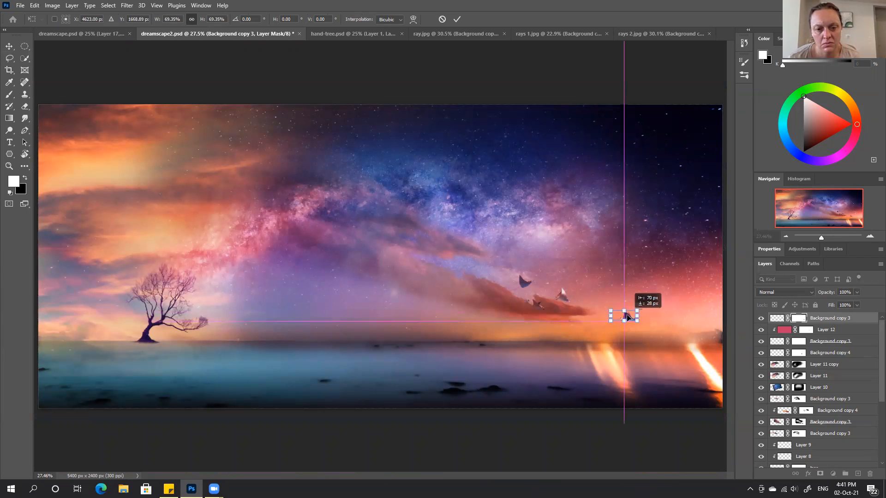
click(457, 19)
key(b)
click(771, 320)
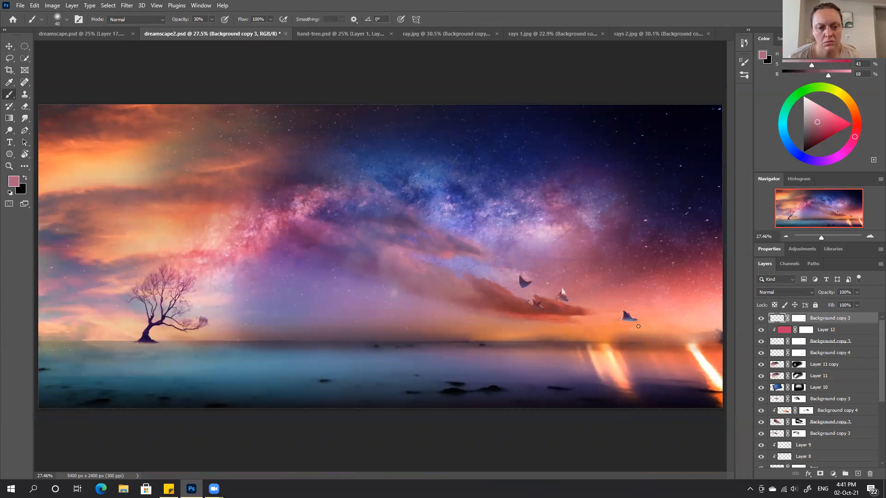
key(v)
drag(630, 319, 619, 312)
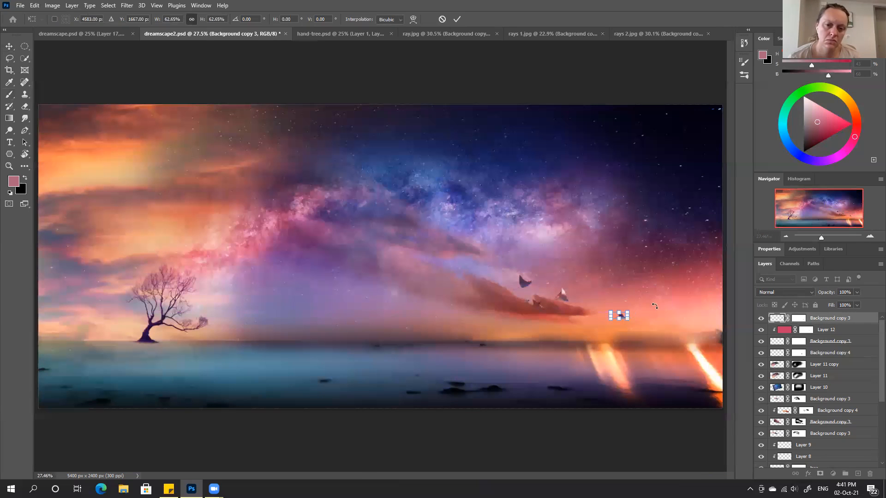
key(ctrl+z)
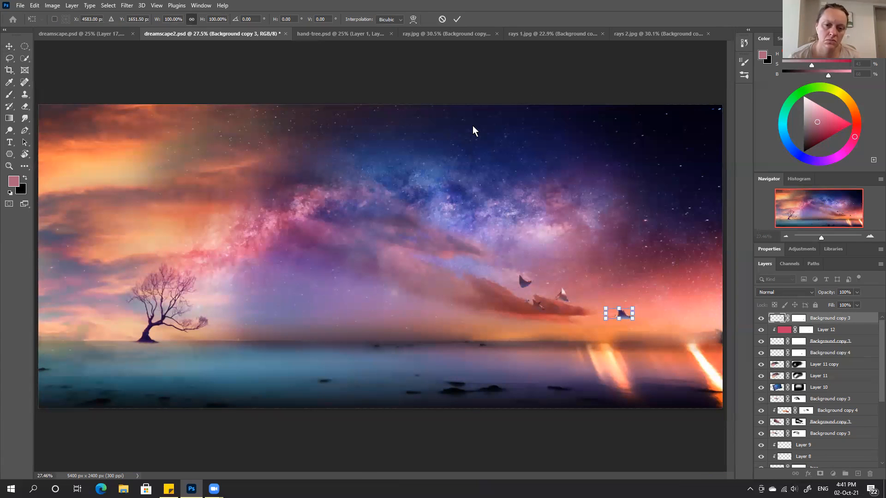
click(443, 20)
Step: Reposition the small ray slightly higher in the orange sky, to the right of the reddish cloud's tip
key(ctrl+plus)
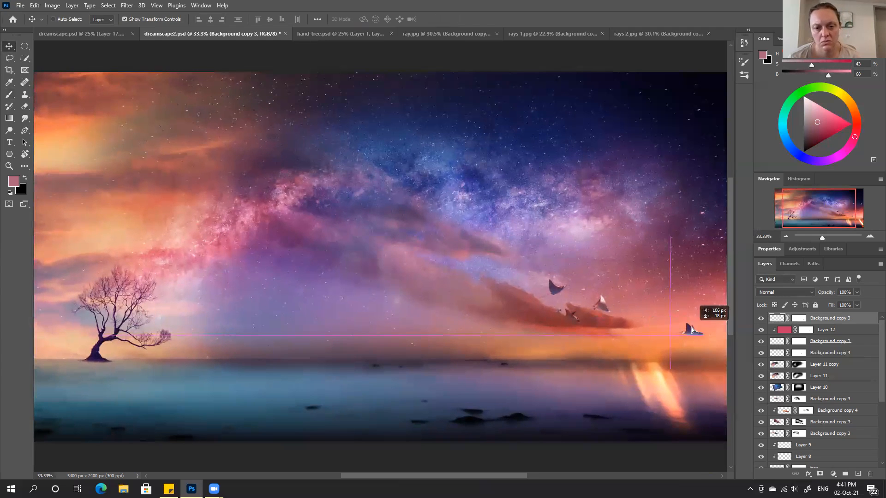
drag(579, 367, 479, 350)
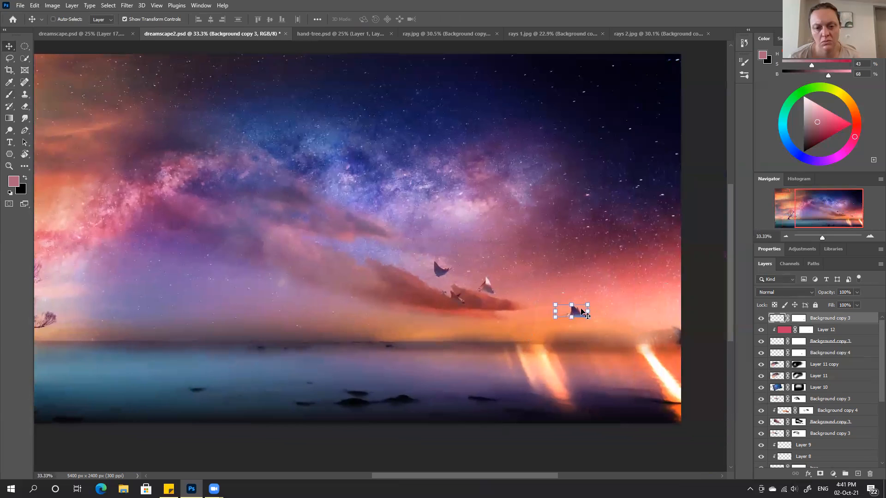
drag(577, 306, 577, 297)
drag(531, 329, 540, 356)
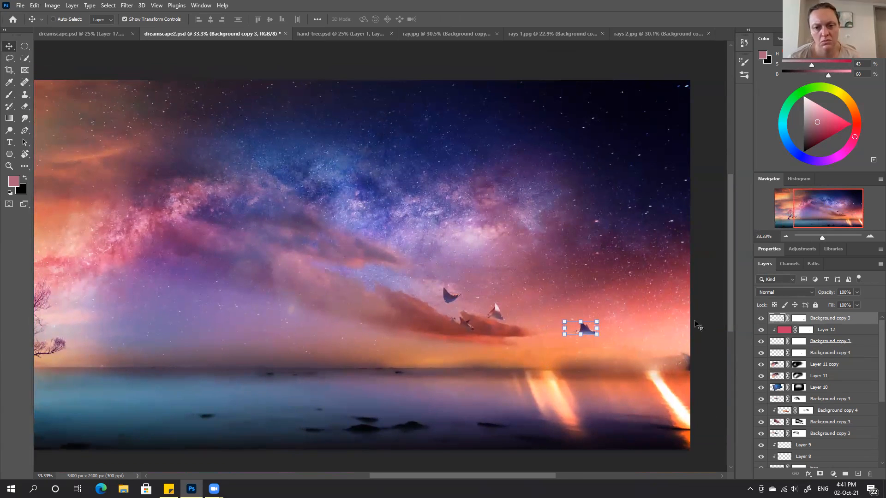
scroll(690, 232, down, 2)
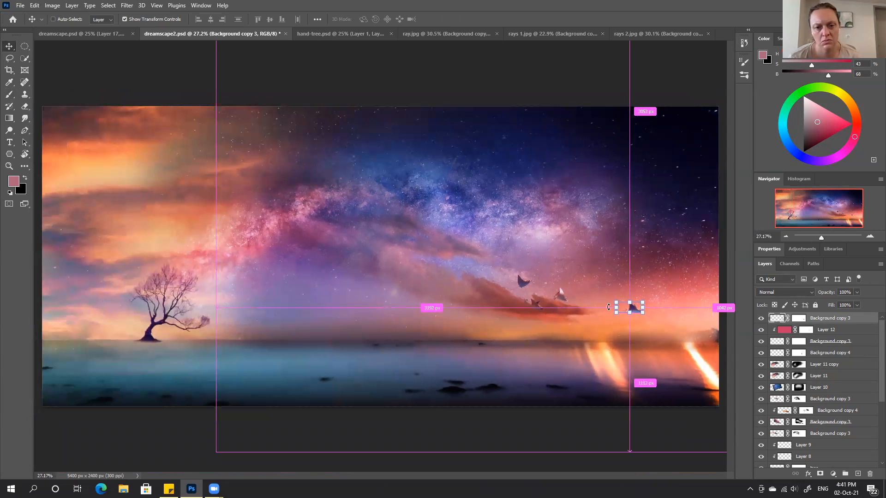
Step: Select the Background copy 4 layer holding two rays and set the Lasso tool's feather to 0 px
click(778, 342)
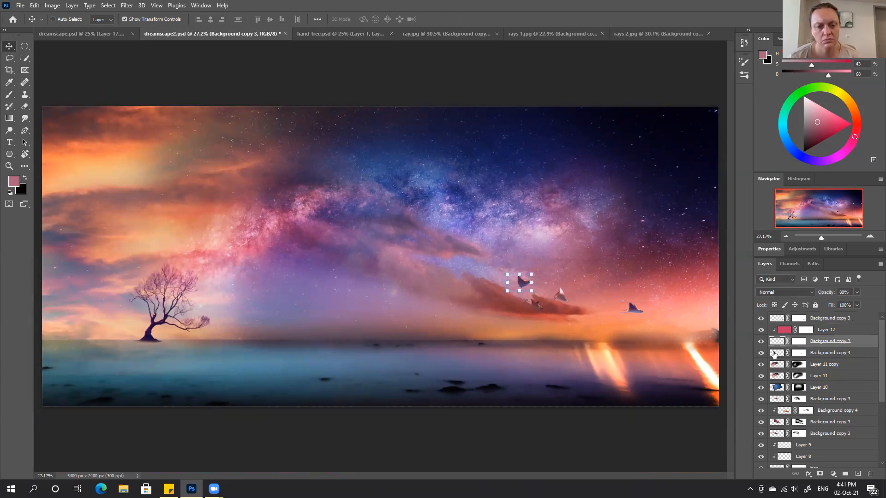
click(777, 354)
scroll(843, 218, up, 2)
key(ctrl+plus)
key(ctrl+plus)
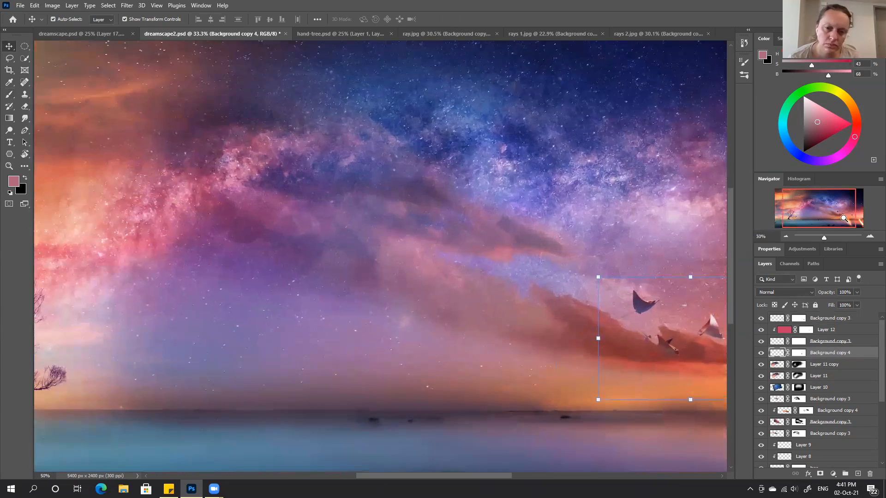
drag(603, 378, 359, 353)
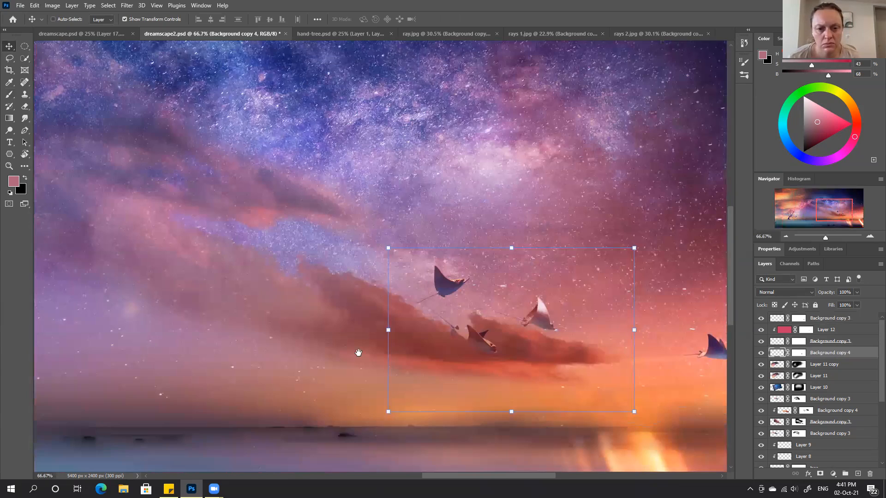
key(ctrl+plus)
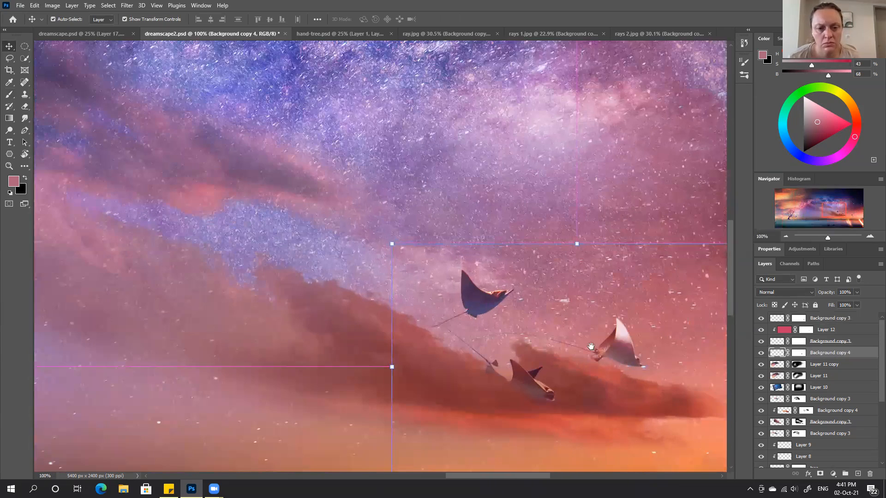
drag(509, 322, 431, 288)
key(l)
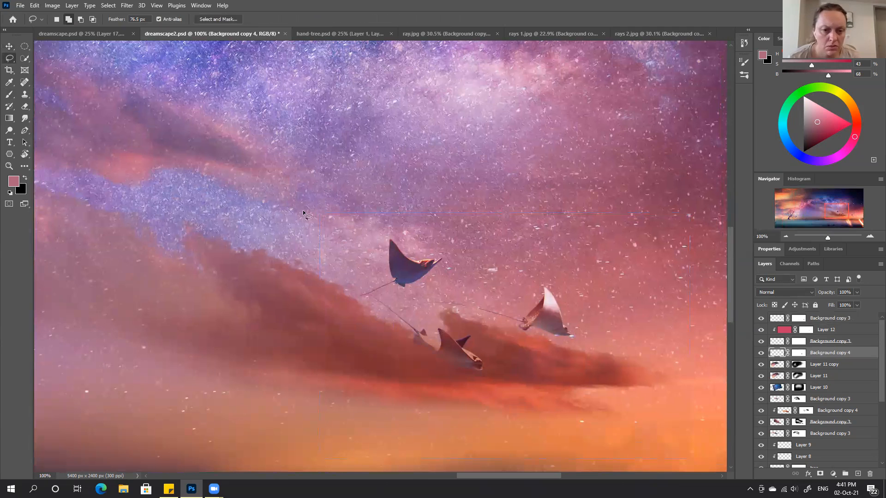
drag(116, 19, 91, 19)
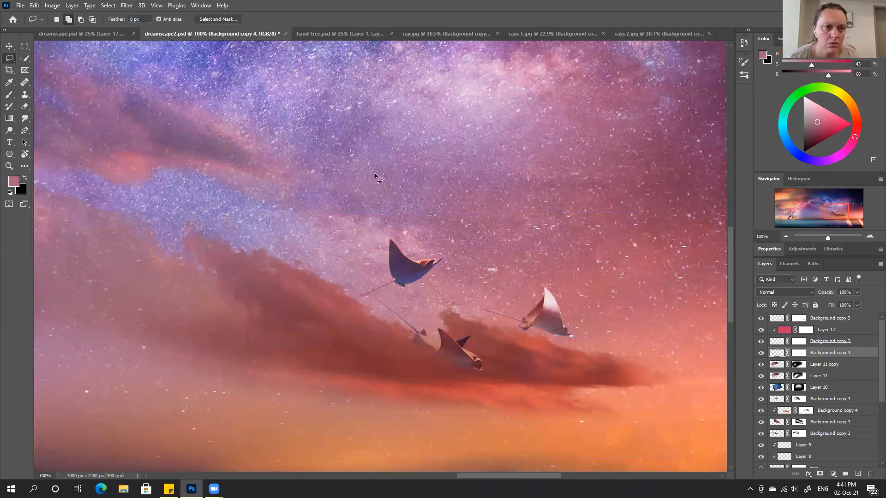
key(ctrl+plus)
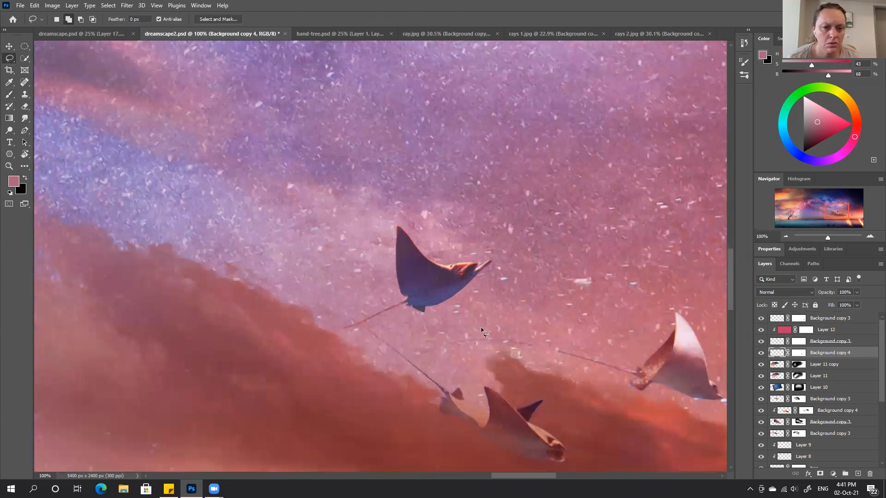
drag(458, 255, 446, 226)
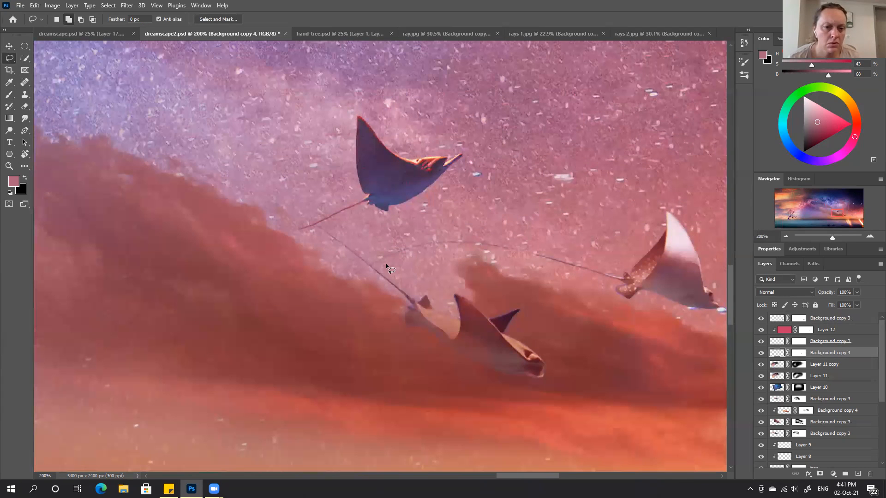
Step: Duplicate the two-ray layer Background copy 4 and place the copy slightly lower, toward the dark cloud's tip
key(ctrl+0)
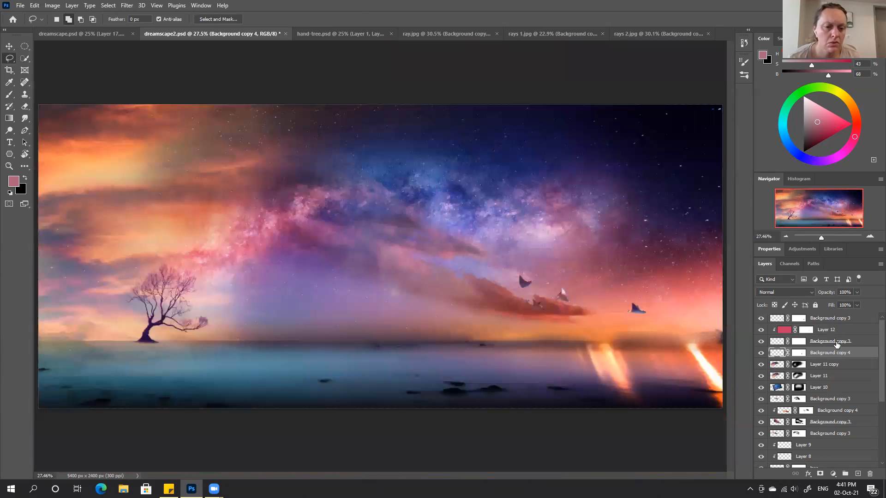
key(ctrl+j)
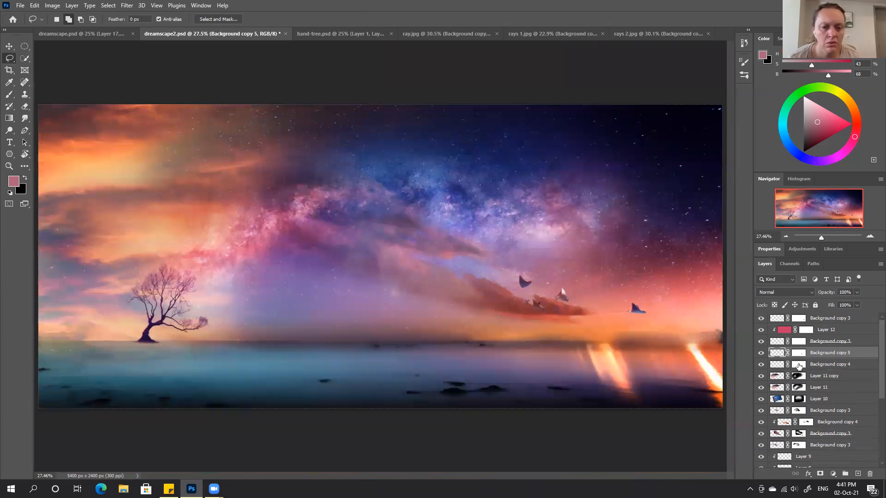
key(v)
mouse_move(556, 301)
mouse_down()
mouse_move(510, 305)
mouse_move(588, 317)
mouse_up()
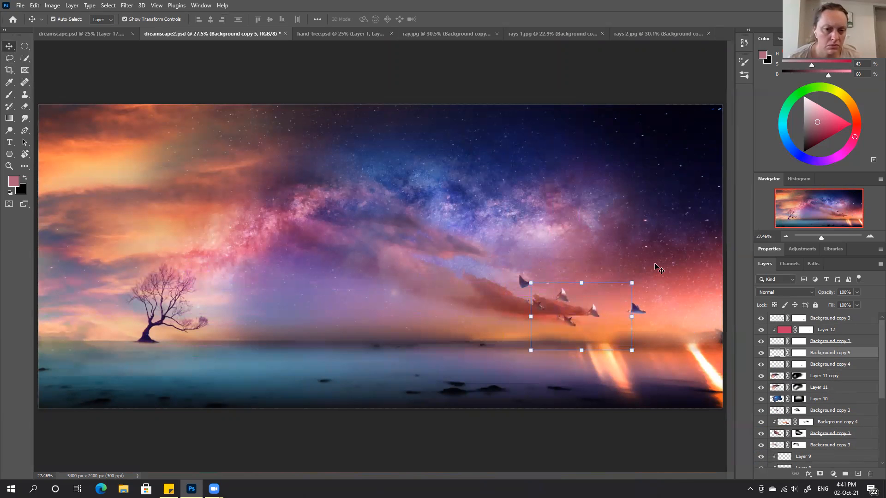
Step: Erase the duplicated pale ray at the cloud's tip with a 150 px eraser at 100% opacity
key(ctrl+plus)
key(ctrl+plus)
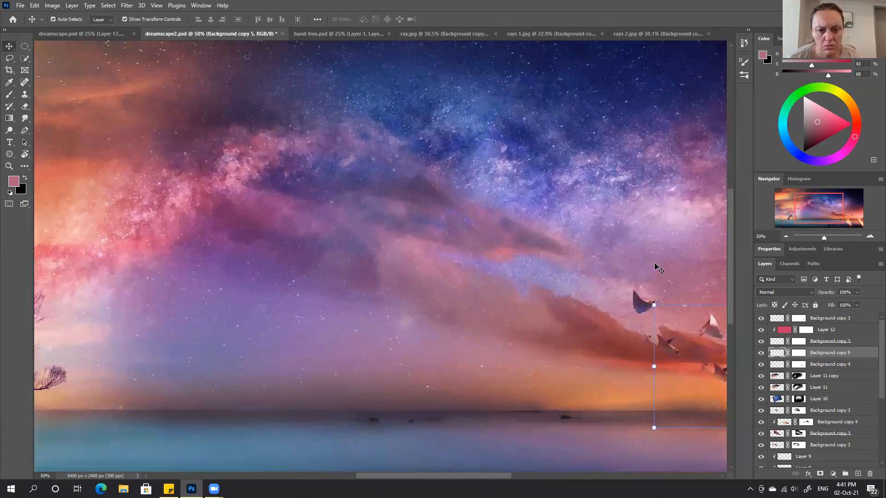
key(ctrl+plus)
drag(682, 323, 203, 237)
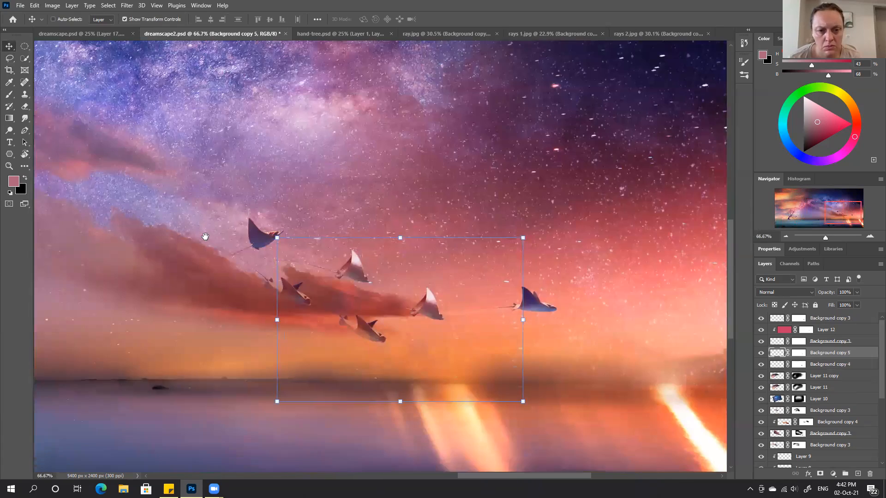
key(ctrl+plus)
key(e)
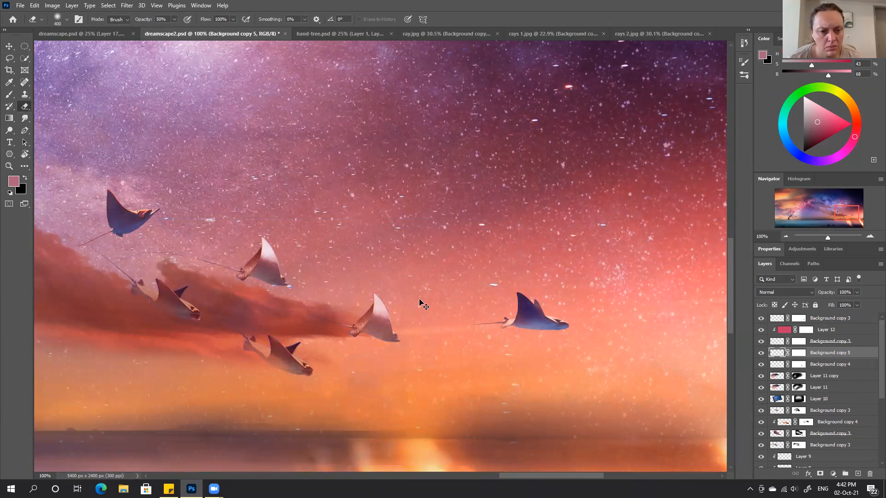
key(0)
key(bracketleft)
key(bracketleft)
key(bracketleft)
key(bracketleft)
key(bracketleft)
key(bracketleft)
key(bracketleft)
key(bracketleft)
key(bracketright)
key(bracketright)
key(bracketright)
mouse_move(390, 312)
mouse_down()
mouse_move(368, 320)
mouse_move(391, 336)
mouse_move(340, 298)
mouse_move(551, 139)
mouse_up()
Step: Erase the leftover tail of the removed pale ray over the cloud with a smaller hard round eraser
key(ctrl+plus)
key(ctrl+plus)
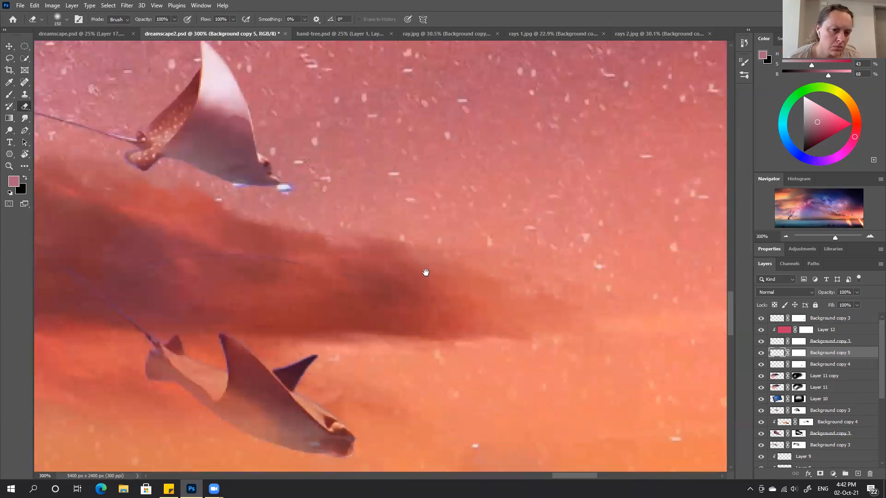
key(bracketleft)
key(bracketleft)
key(bracketleft)
key(bracketleft)
key(bracketleft)
key(bracketleft)
key(bracketleft)
key(bracketleft)
key(bracketleft)
key(bracketleft)
click(65, 20)
drag(149, 84, 150, 86)
drag(300, 263, 201, 248)
Step: Size the hard eraser down to 6 px and back up to 30 px beside the duplicated lower ray's tail
key(bracketleft)
key(bracketleft)
key(bracketleft)
key(bracketleft)
key(bracketleft)
key(bracketleft)
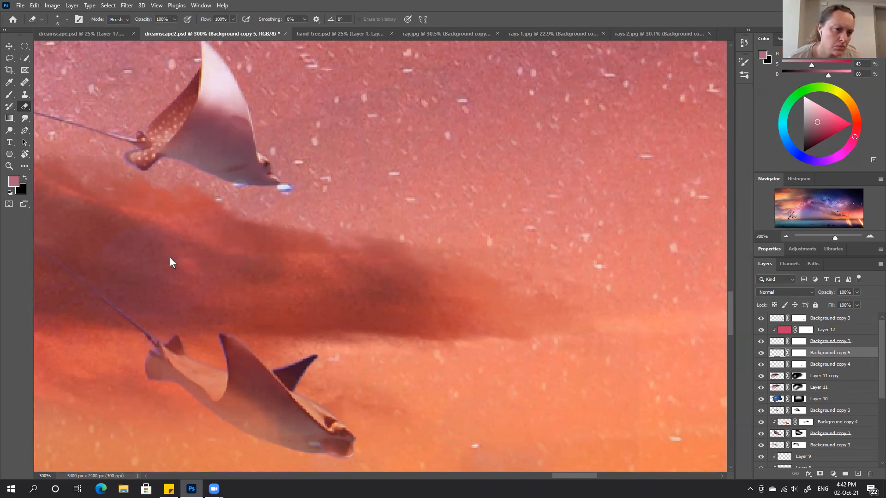
drag(216, 282, 471, 243)
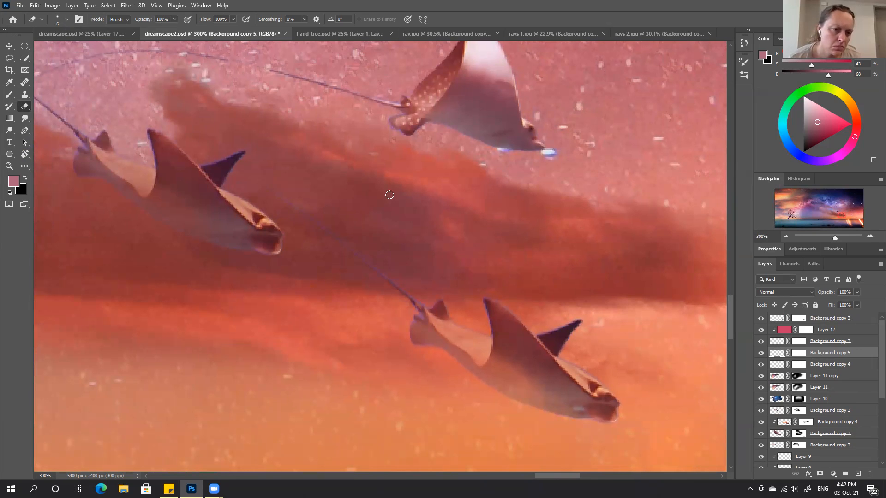
key(bracketright)
key(bracketright)
key(bracketright)
key(bracketright)
key(bracketright)
key(bracketright)
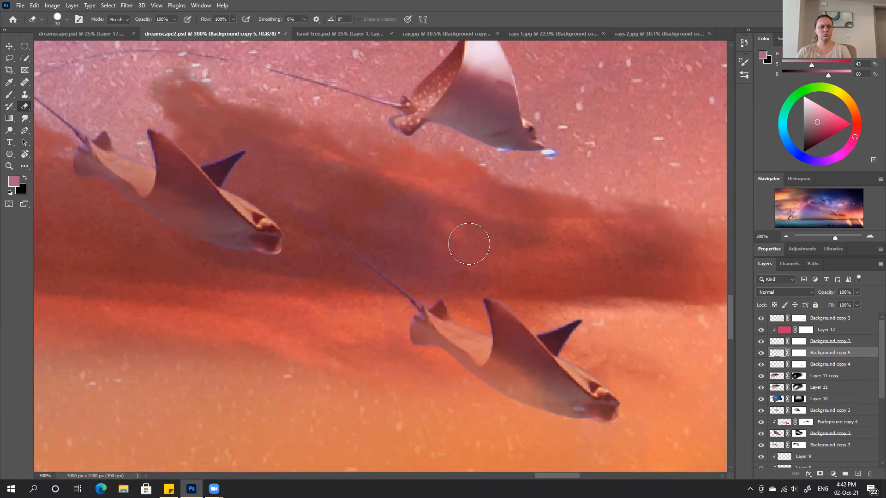
Step: Delete the layer mask from the Background copy 5 layer
key(ctrl+0)
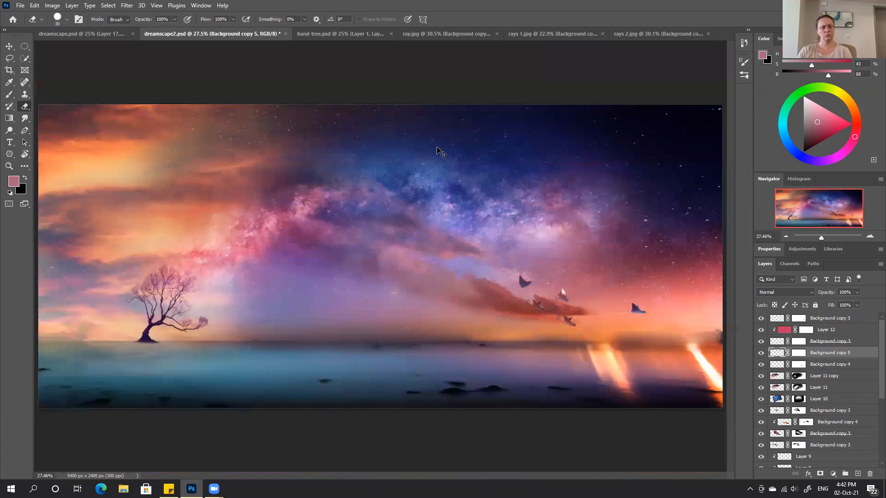
key(ctrl+plus)
key(ctrl+plus)
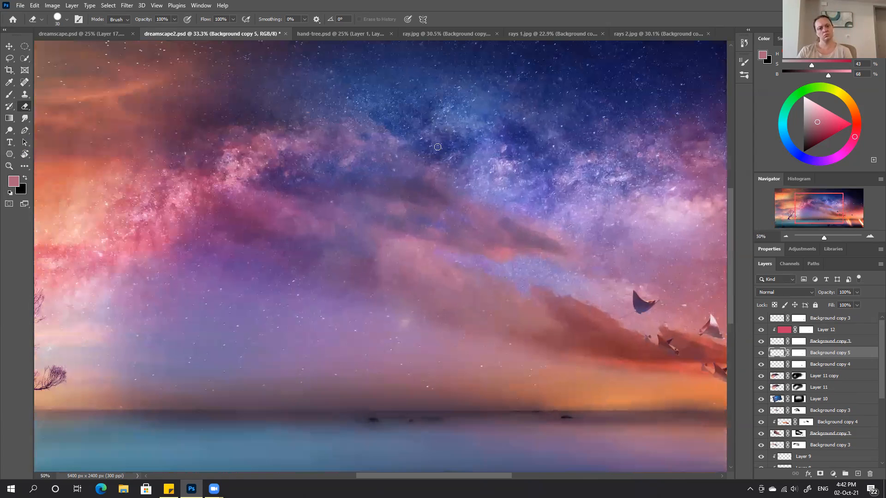
drag(610, 317, 334, 273)
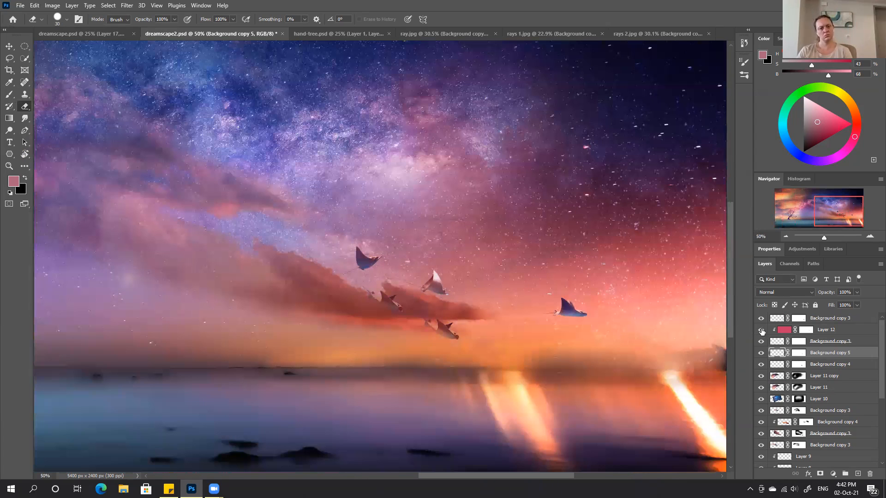
right_click(798, 357)
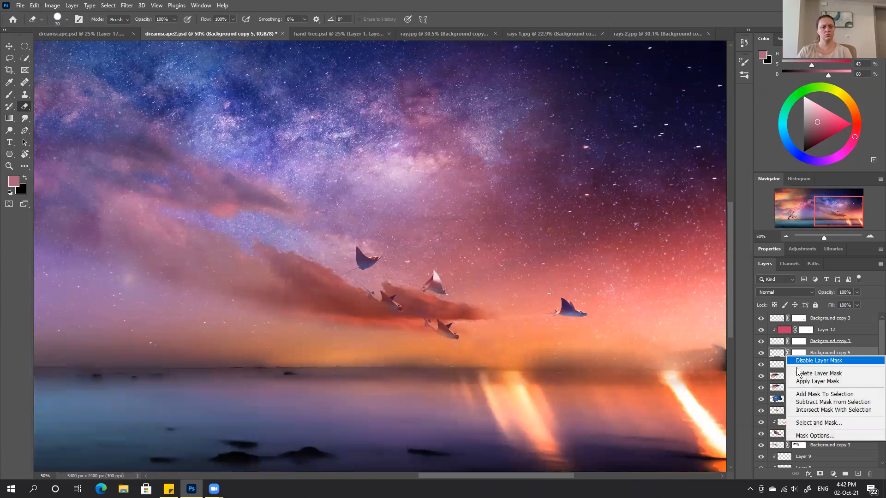
click(798, 373)
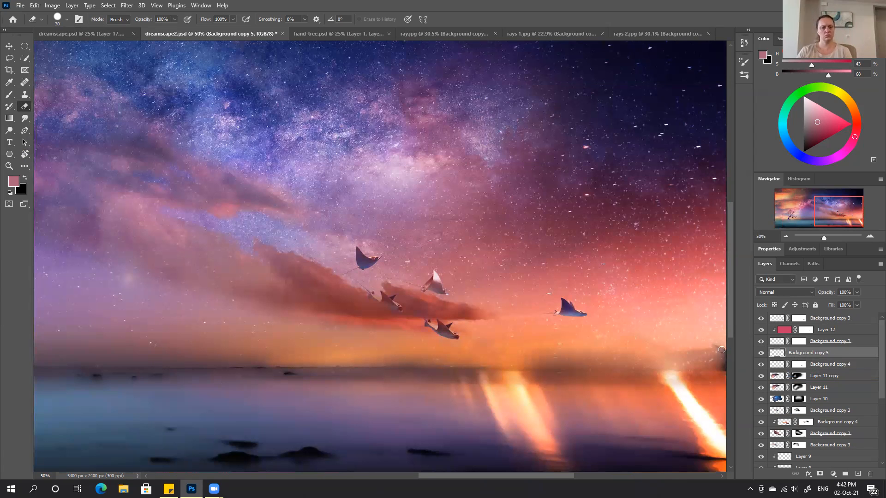
Step: Warp the lowest manta ray on Background copy 5, shifting it lower and reshaping its tail, body and head
key(ctrl+t)
right_click(439, 337)
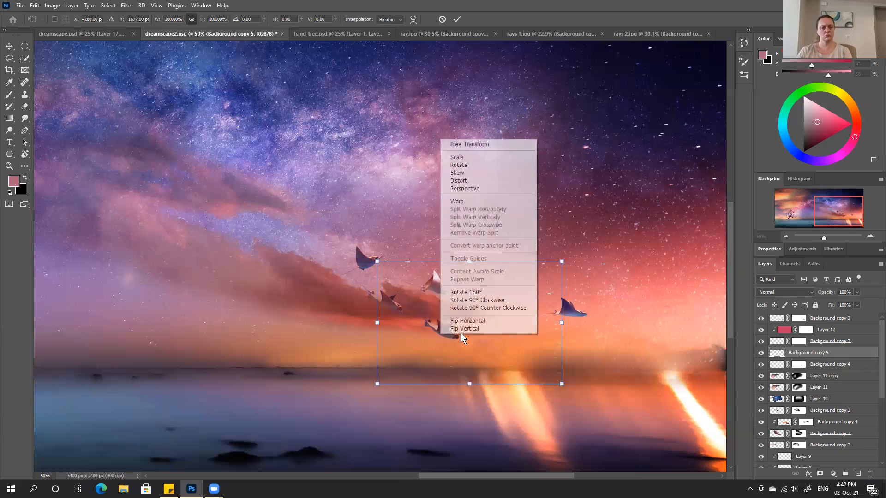
click(465, 201)
drag(438, 333, 453, 345)
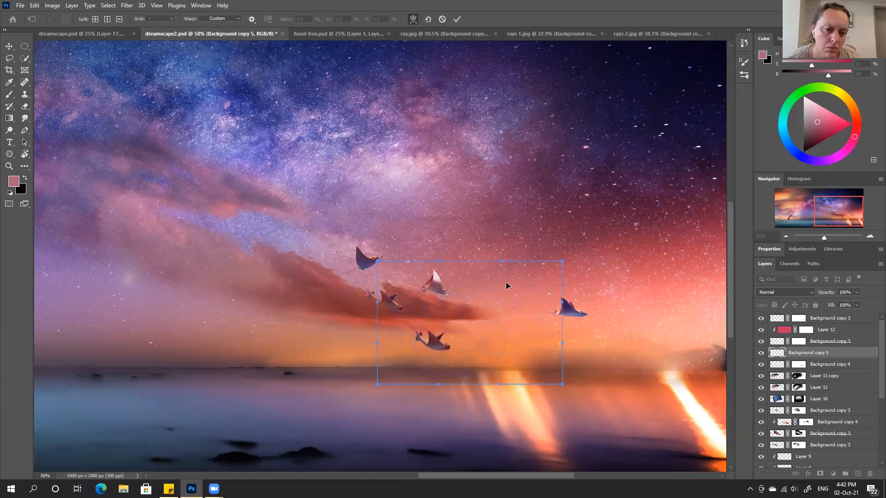
key(ctrl+plus)
key(ctrl+plus)
key(ctrl+plus)
drag(561, 351, 426, 98)
drag(388, 325, 362, 316)
drag(414, 356, 419, 388)
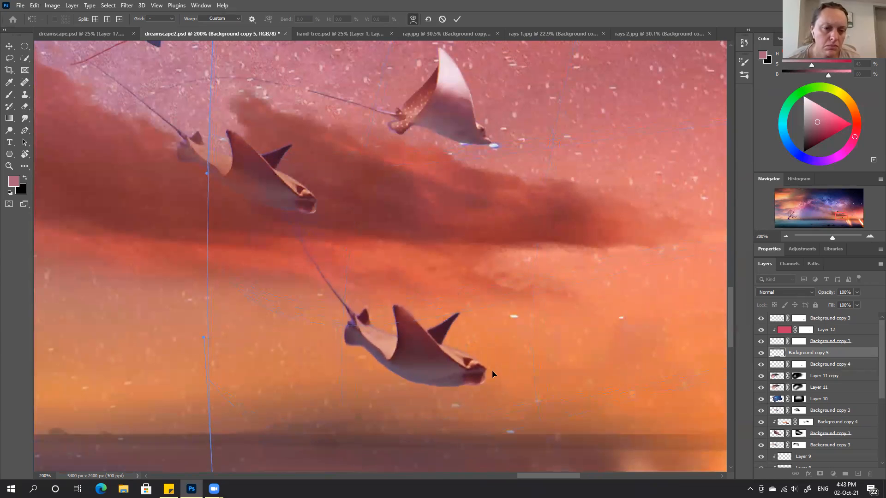
drag(498, 379, 501, 368)
drag(401, 375, 397, 386)
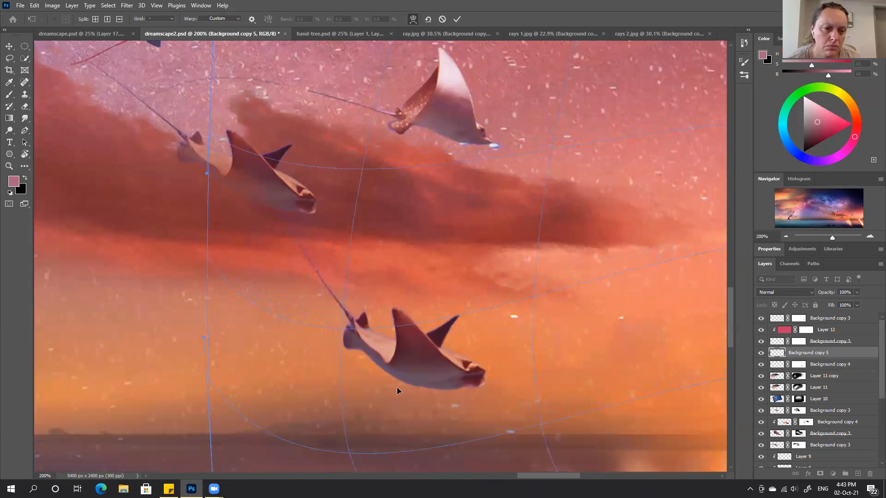
click(458, 20)
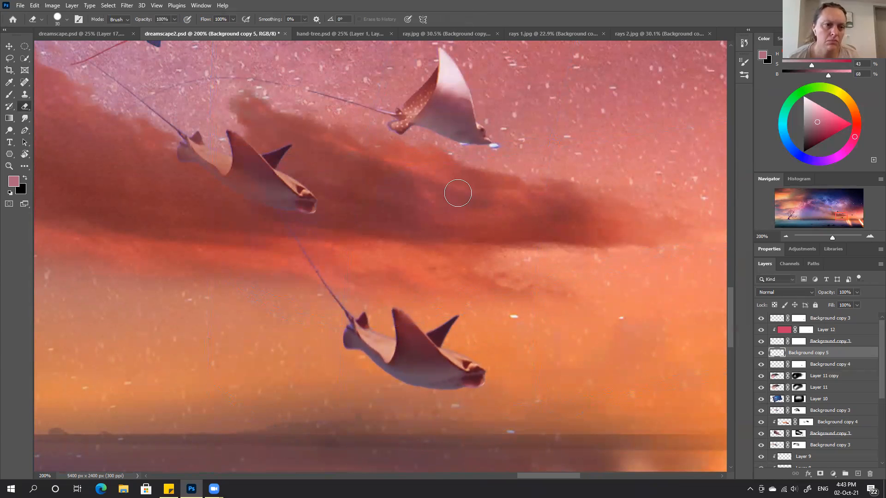
Step: Select the lowest ray's far fin with the Lasso and warp its base and edges into a more curved shape
key(l)
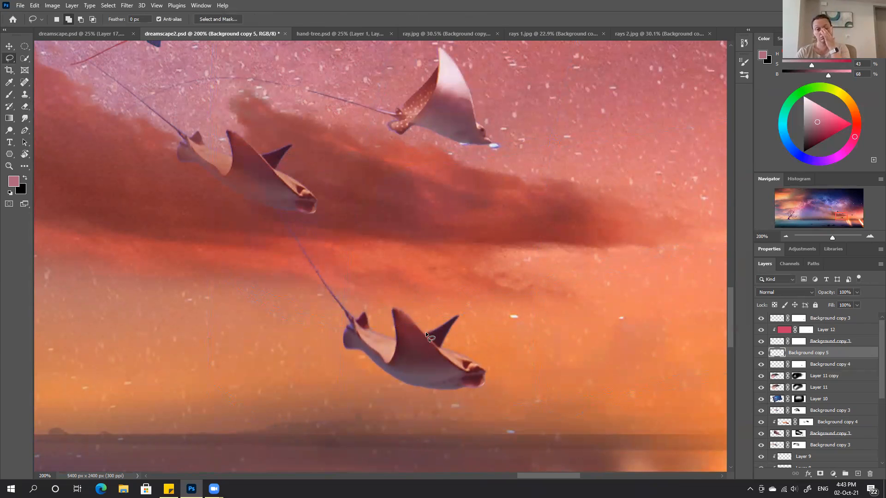
drag(428, 312, 430, 308)
key(ctrl+t)
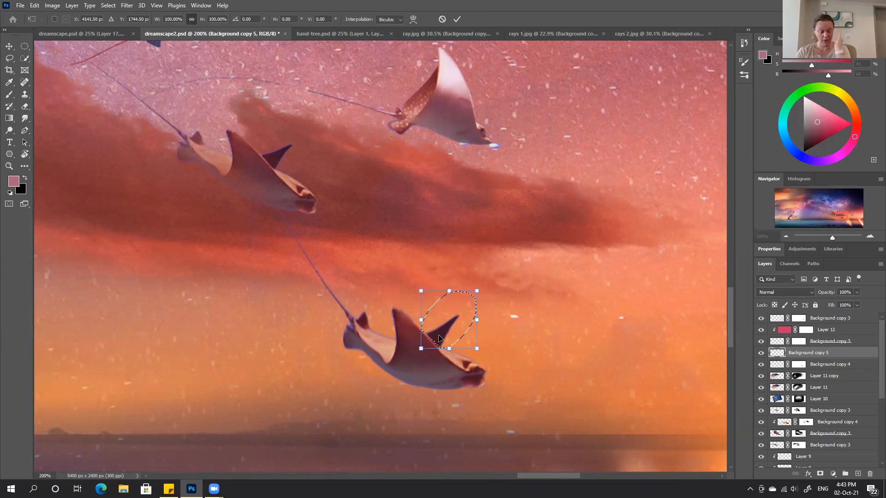
right_click(439, 347)
click(466, 203)
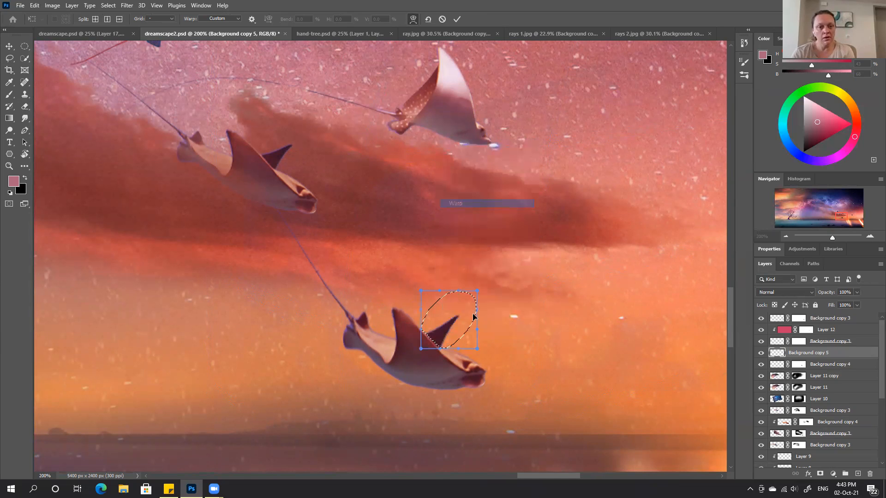
drag(443, 349, 481, 366)
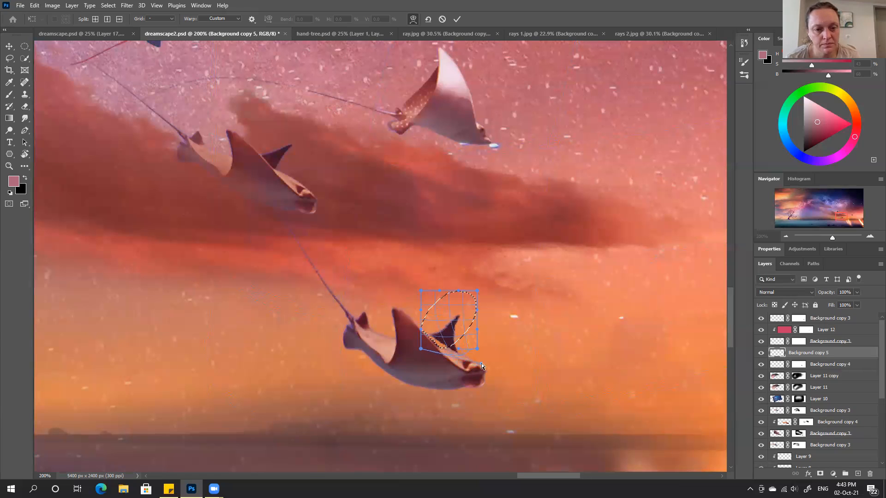
drag(440, 341, 437, 345)
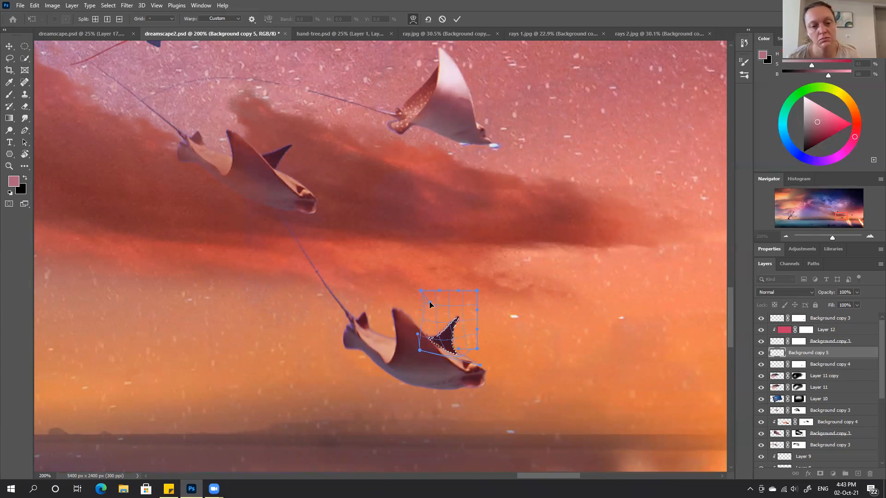
drag(417, 336, 431, 324)
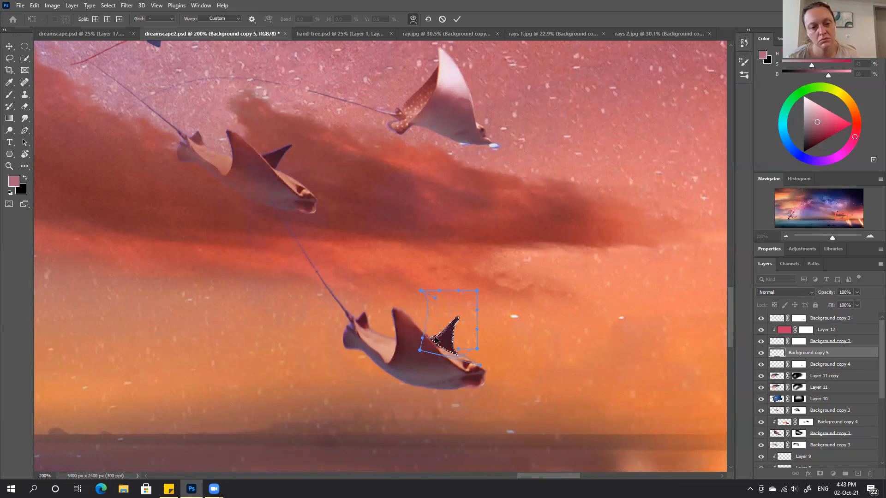
click(457, 19)
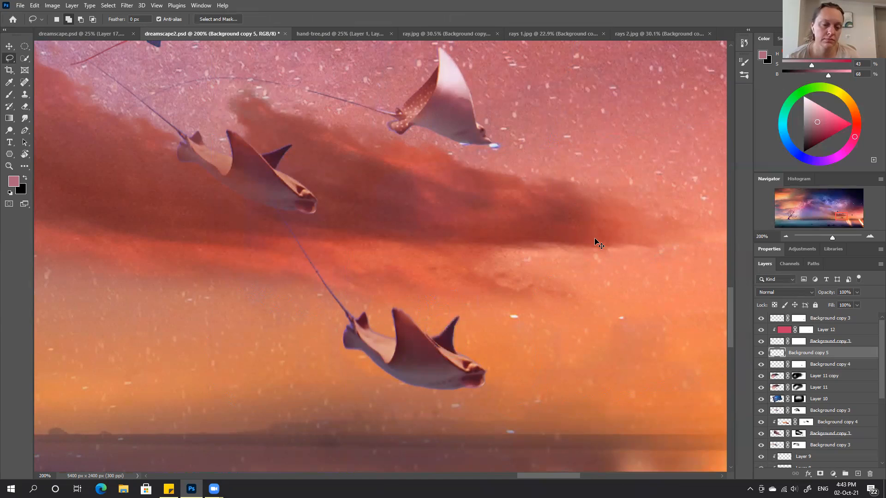
Step: Scale the lowest manta ray down to about 84% and move it to the right-hand tip of the dark red cloud
key(ctrl+0)
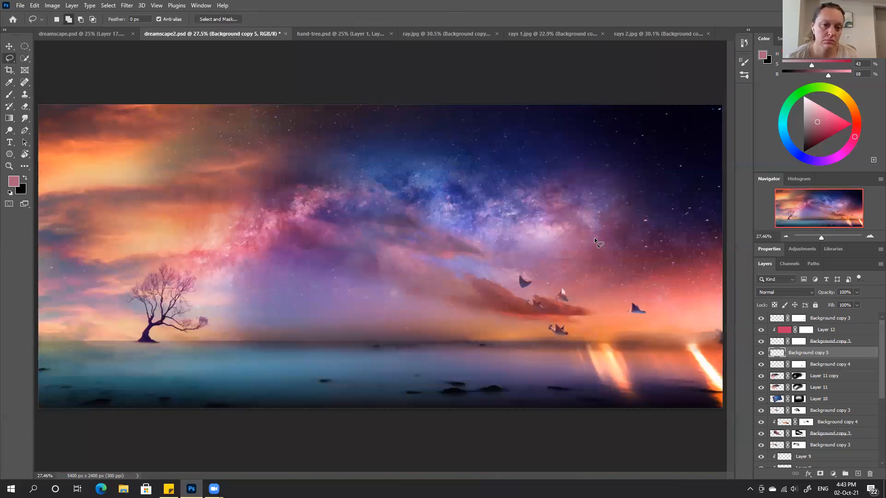
key(ctrl+plus)
key(ctrl+plus)
key(ctrl+plus)
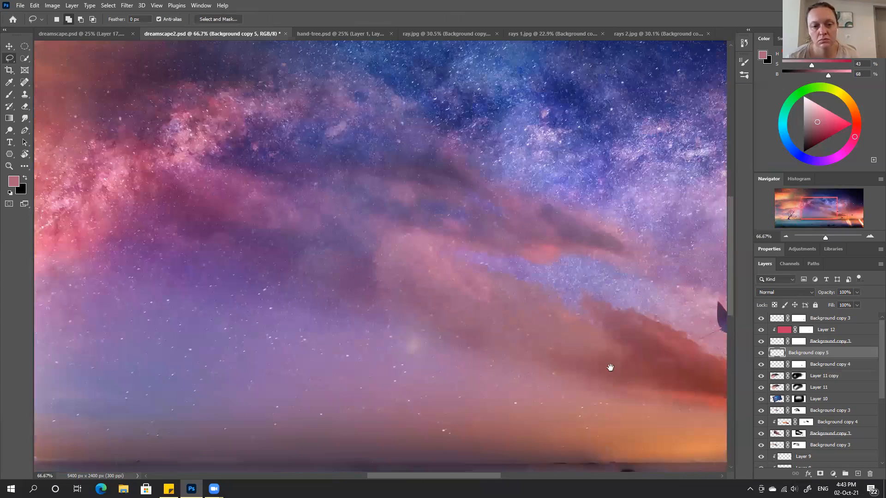
drag(610, 368, 283, 284)
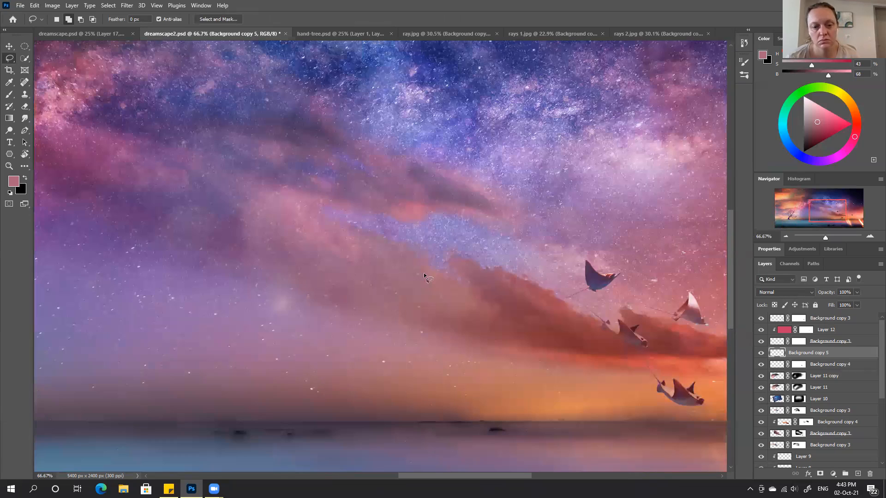
key(v)
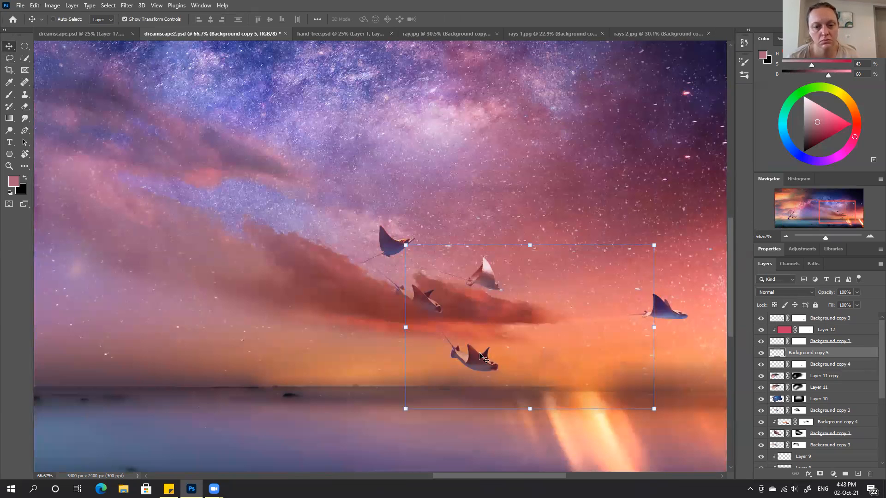
drag(655, 245, 615, 271)
drag(463, 376, 558, 325)
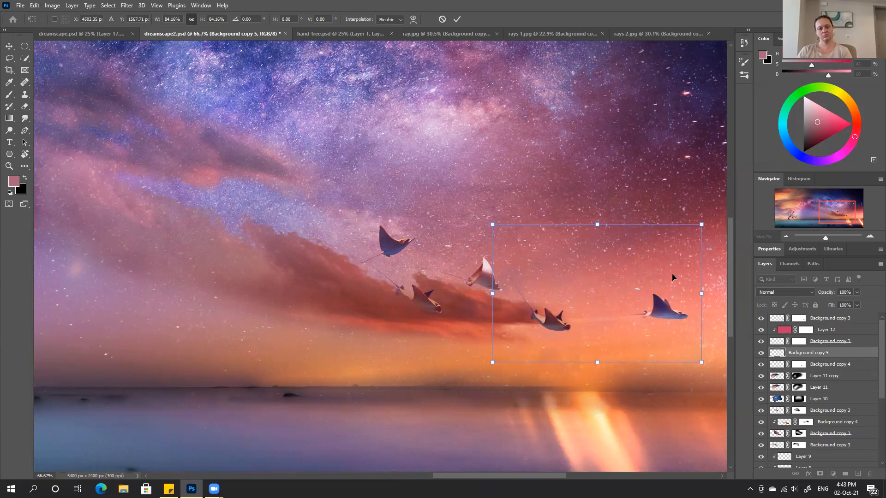
click(456, 19)
key(e)
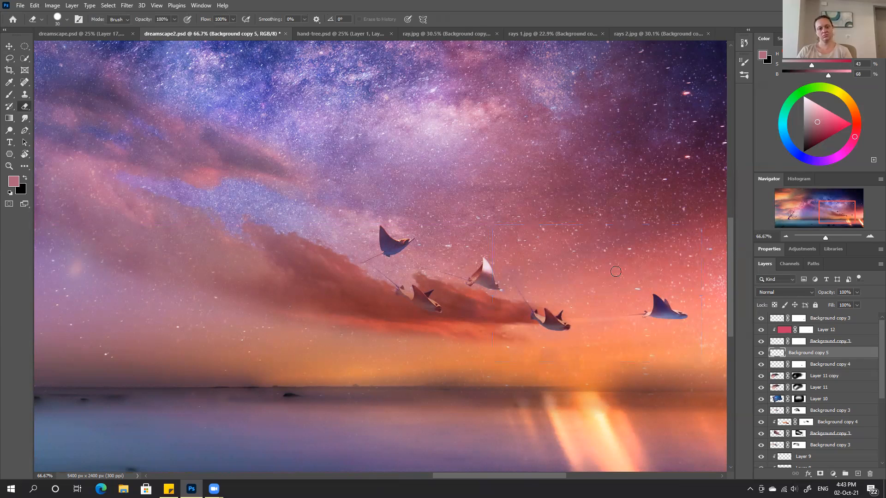
key(bracketright)
key(bracketright)
key(bracketright)
key(bracketright)
key(bracketright)
key(bracketright)
key(bracketright)
key(bracketright)
key(bracketright)
key(bracketright)
key(bracketright)
key(v)
key(e)
Step: Warp the ray at the cloud's tip into a flatter pose and reposition it just beyond the cloud's end
key(v)
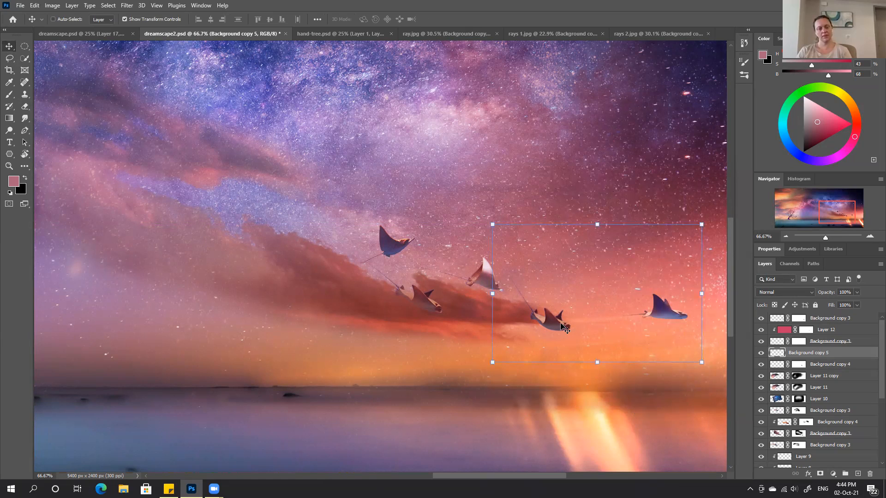
key(ctrl+t)
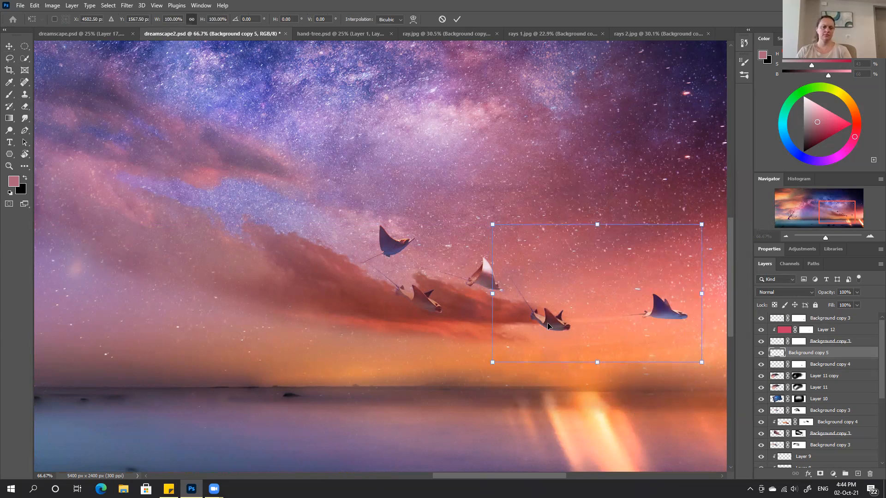
right_click(547, 327)
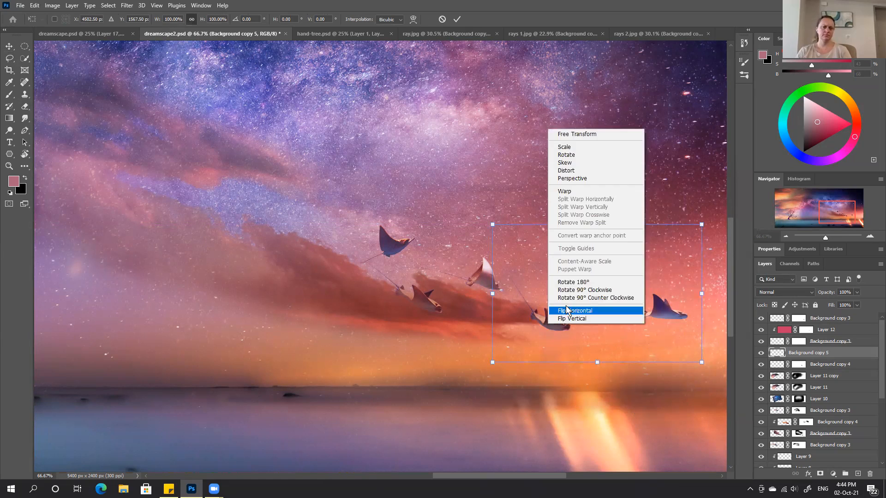
click(572, 193)
drag(534, 317, 528, 329)
drag(585, 331, 580, 323)
drag(525, 332, 541, 361)
click(457, 19)
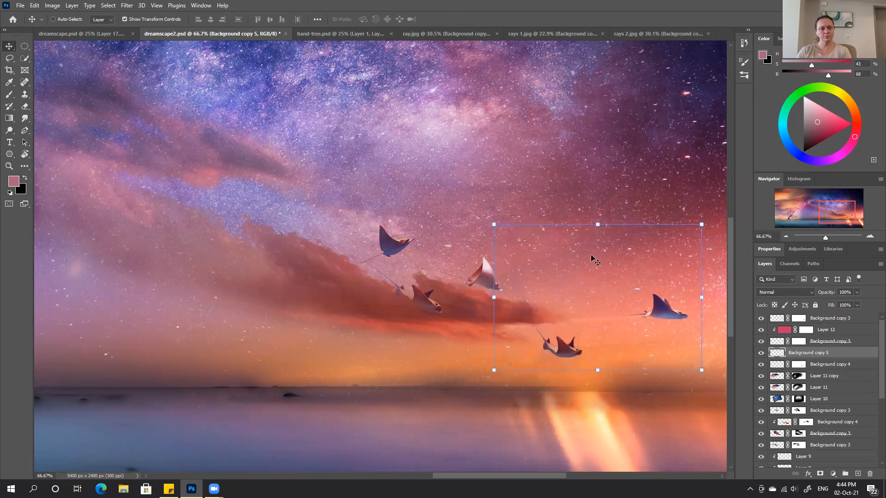
drag(568, 356, 572, 332)
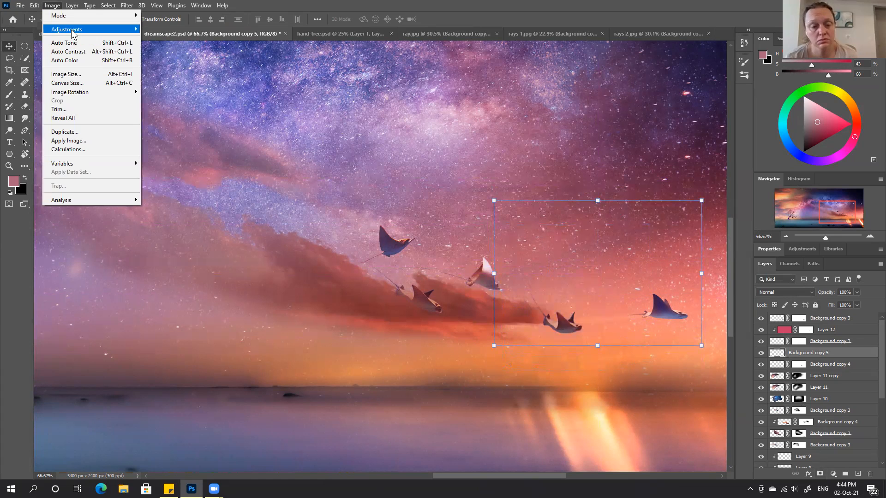
Step: Apply a midtone Color Balance of +19, -42, -36 to the ray on Background copy 5
mouse_move(70, 29)
click(236, 87)
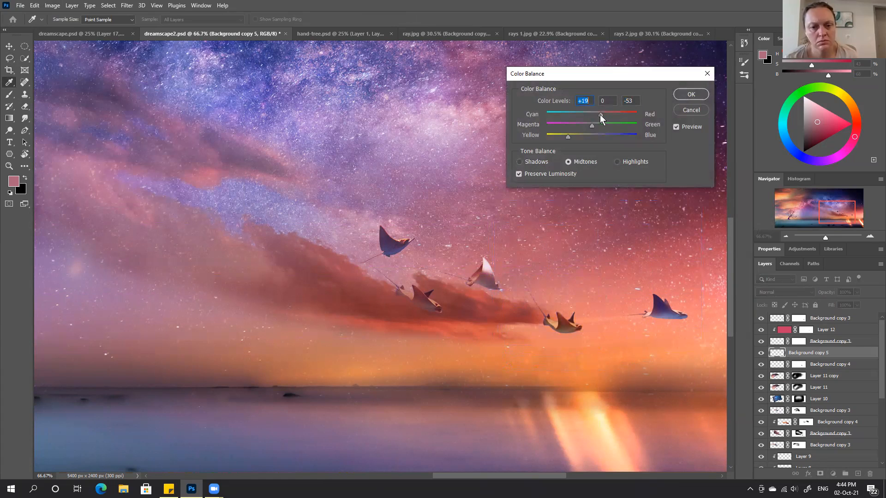
click(573, 124)
drag(571, 135, 576, 137)
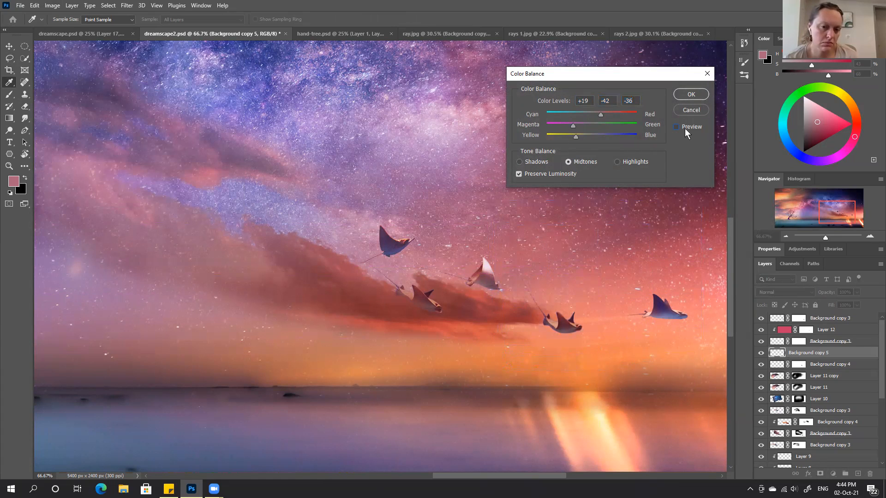
click(690, 94)
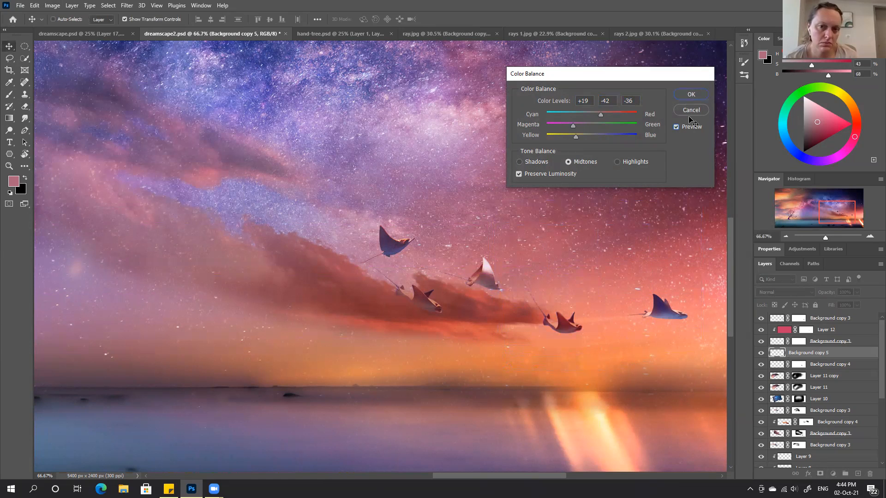
Step: Add a layer mask to Background copy 5 and prepare a small black brush at 30% opacity around the ray at the cloud's tip
click(819, 473)
key(b)
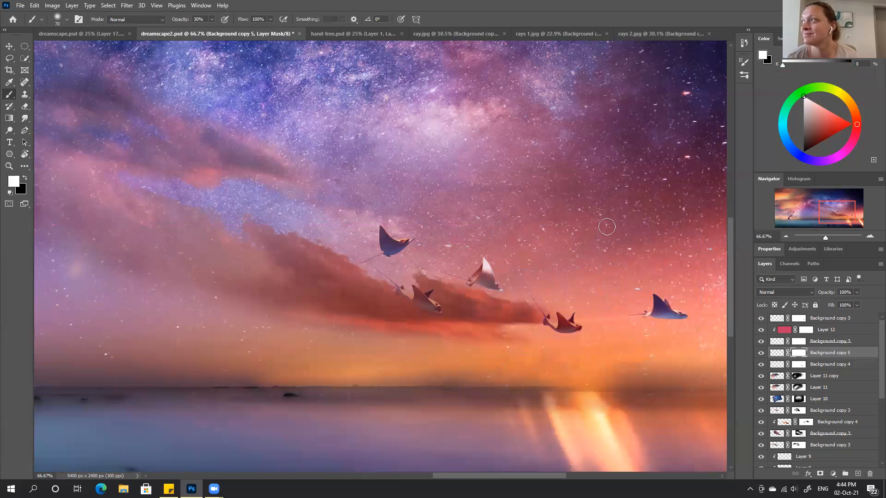
key(ctrl+plus)
drag(663, 334, 516, 260)
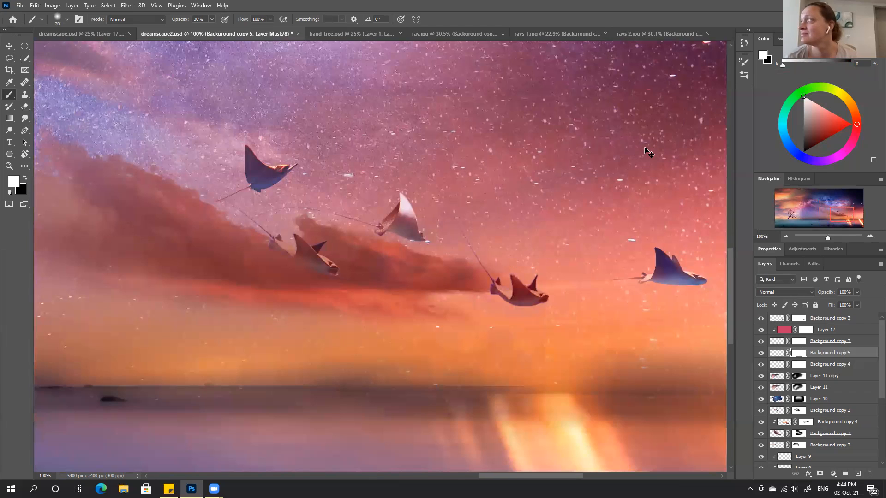
key(ctrl+plus)
drag(603, 317, 427, 344)
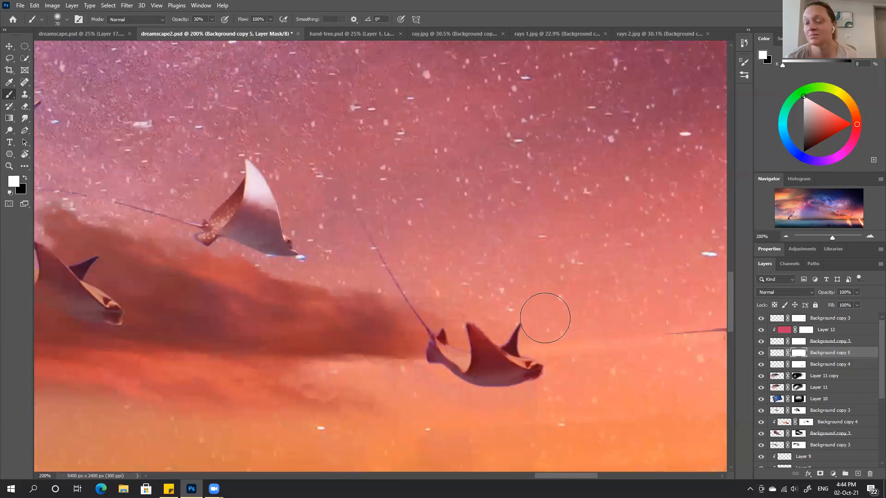
key(bracketleft)
key(bracketleft)
key(bracketleft)
key(bracketleft)
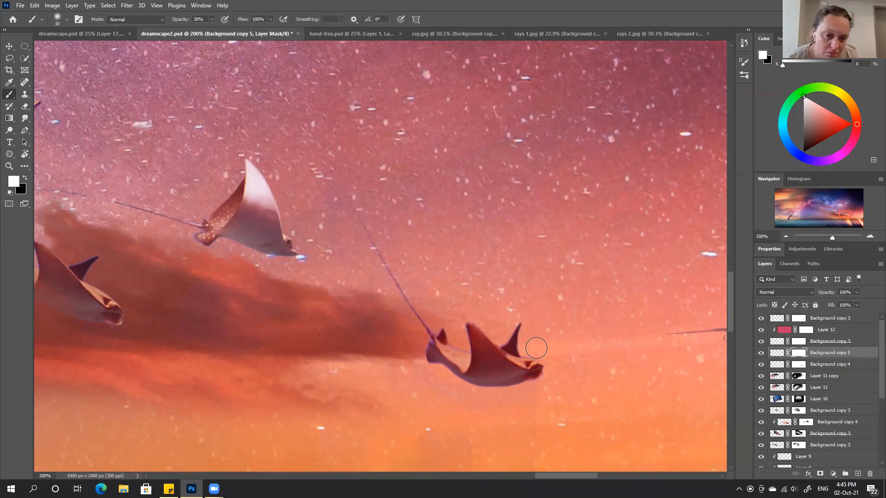
key(x)
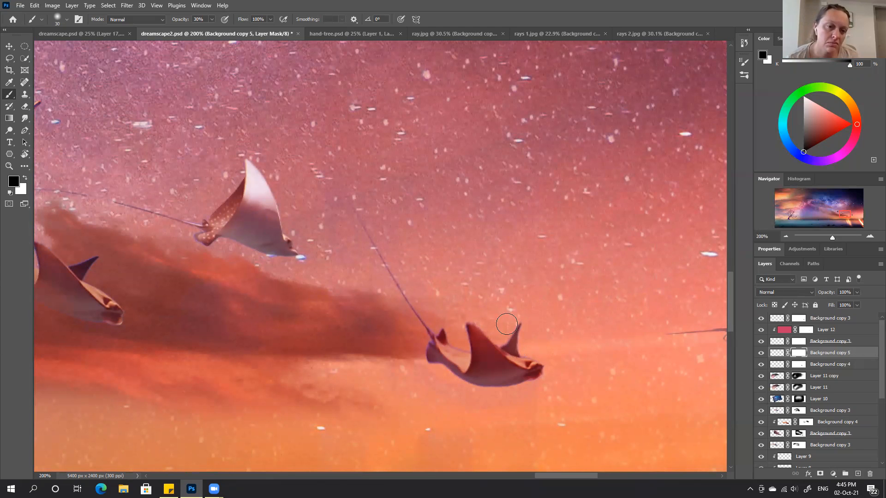
key(bracketright)
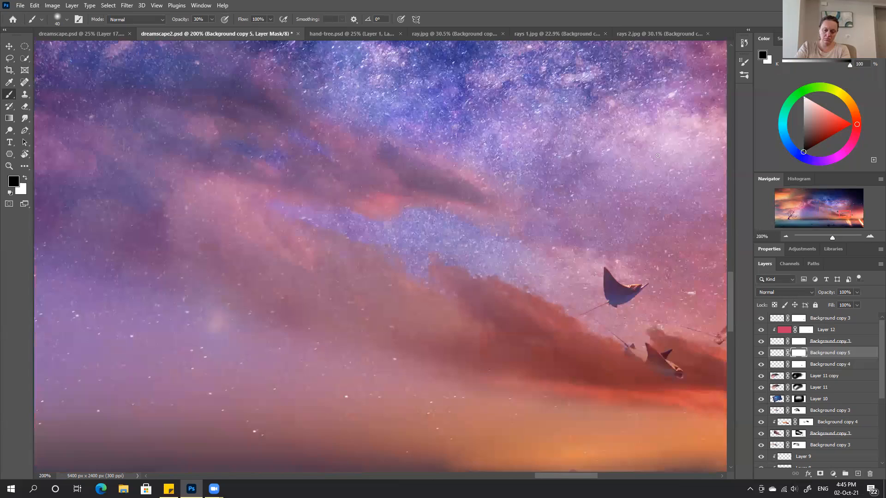
Step: Compare the whole composite with the version in dreamscape.psd
key(ctrl+0)
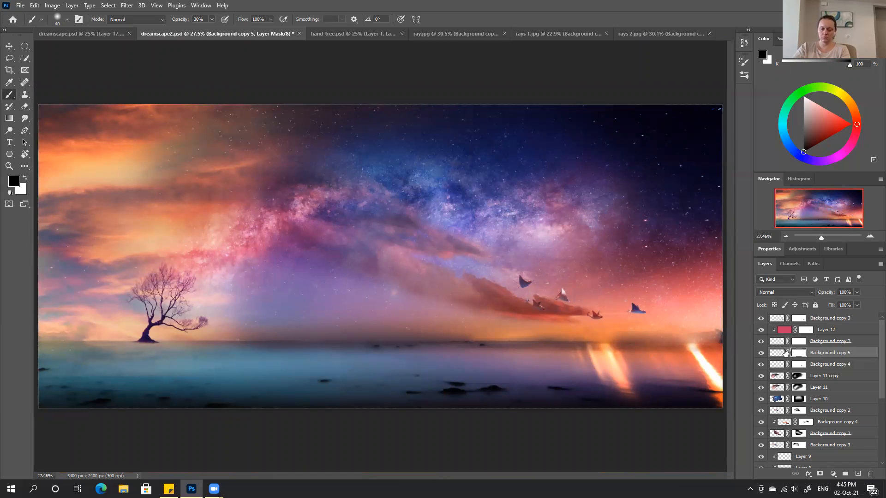
click(104, 34)
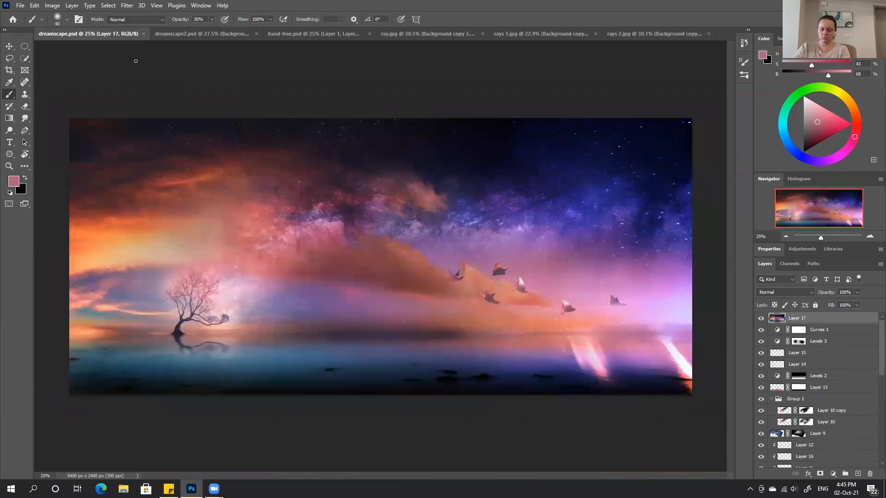
click(214, 34)
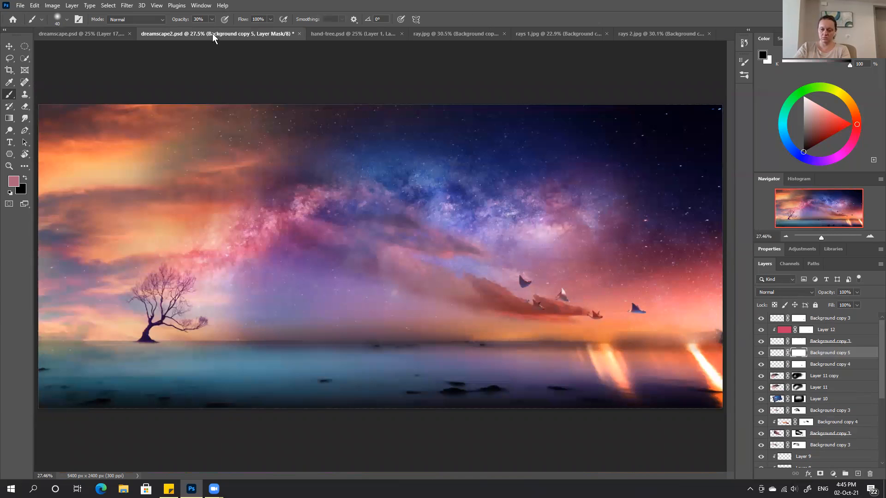
Step: Scale the pair of rays on Background copy 4 up to about 118%, keeping them over the dark red cloud
click(778, 364)
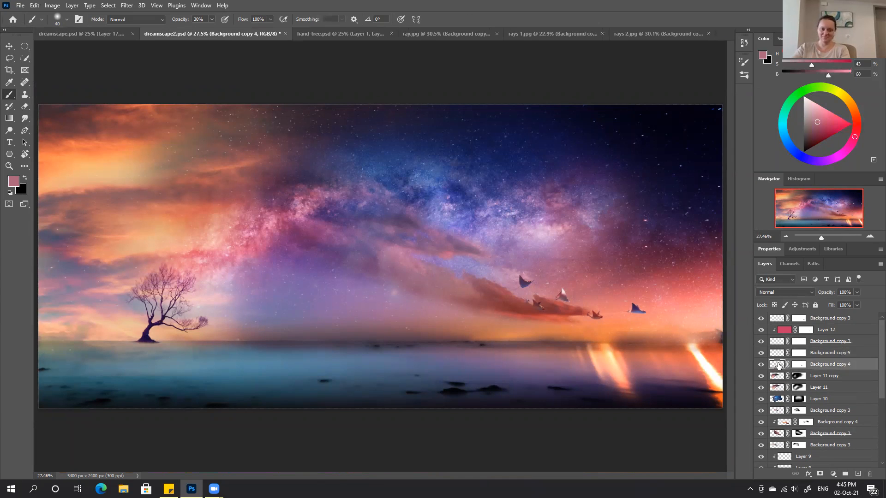
key(v)
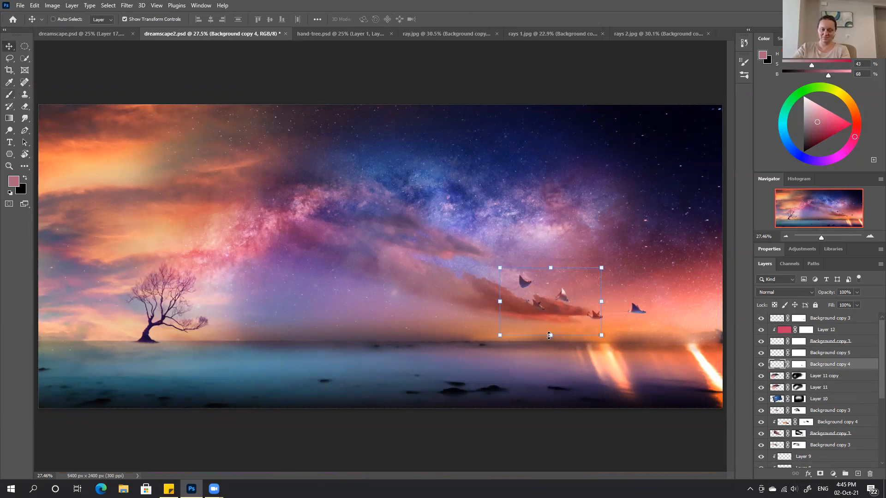
drag(490, 343, 472, 354)
drag(554, 308, 563, 304)
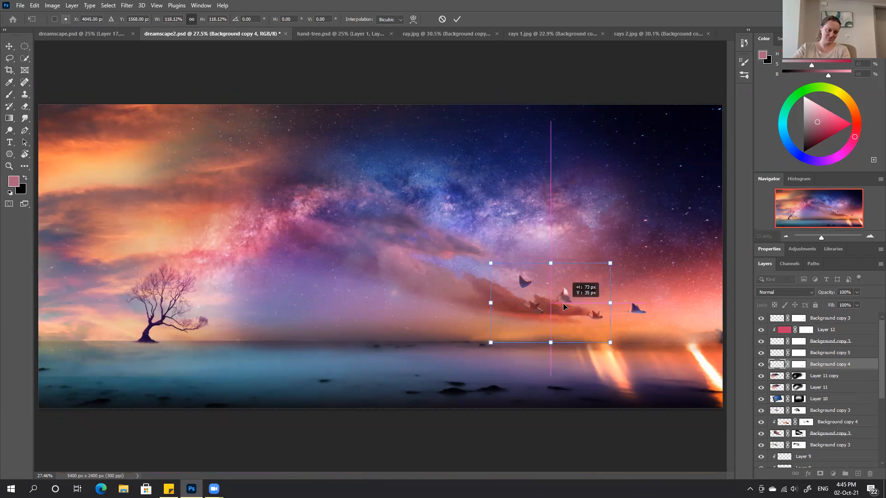
click(456, 20)
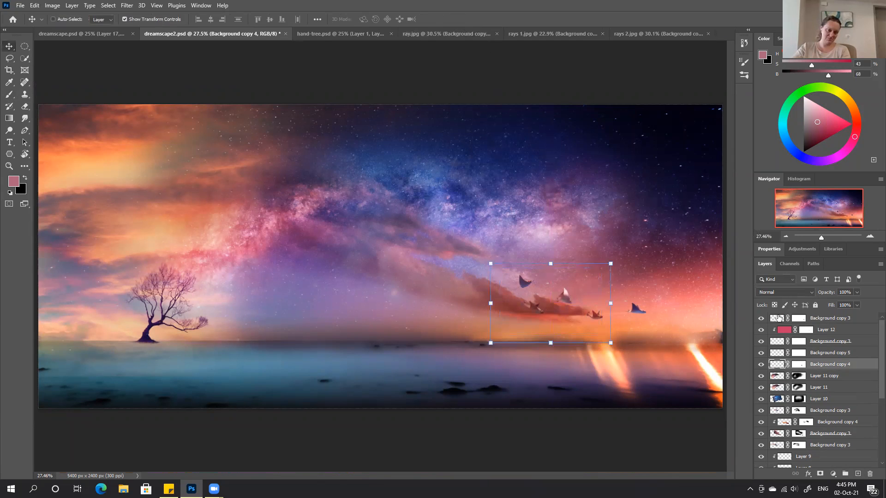
Step: Enlarge the ray on Background copy 5 and place it just below the dark red cloud's tip
click(775, 354)
drag(609, 325, 620, 307)
click(457, 20)
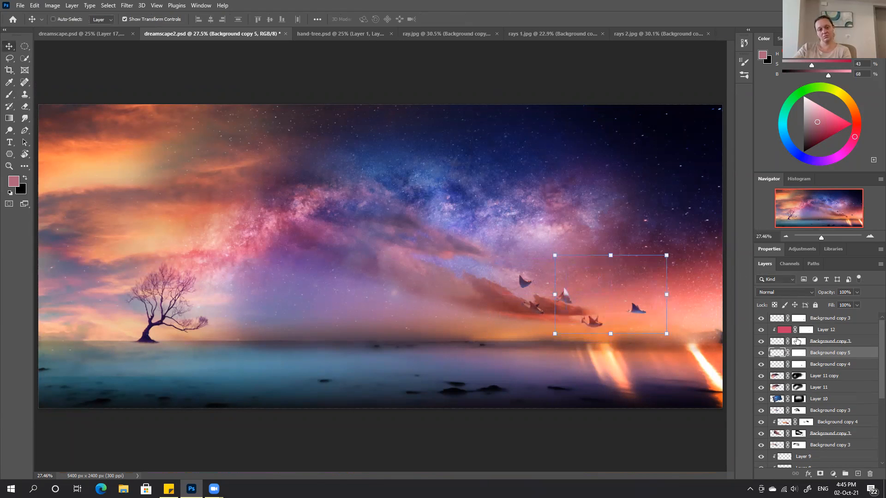
Step: Enlarge the rightmost blue ray on the topmost Background copy 3 layer and place it slightly lower above the horizon
click(820, 342)
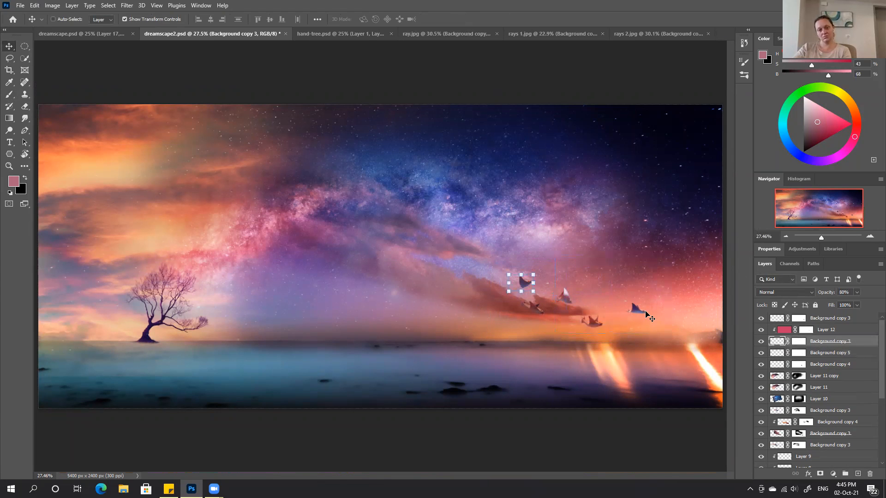
click(822, 318)
drag(633, 323, 652, 315)
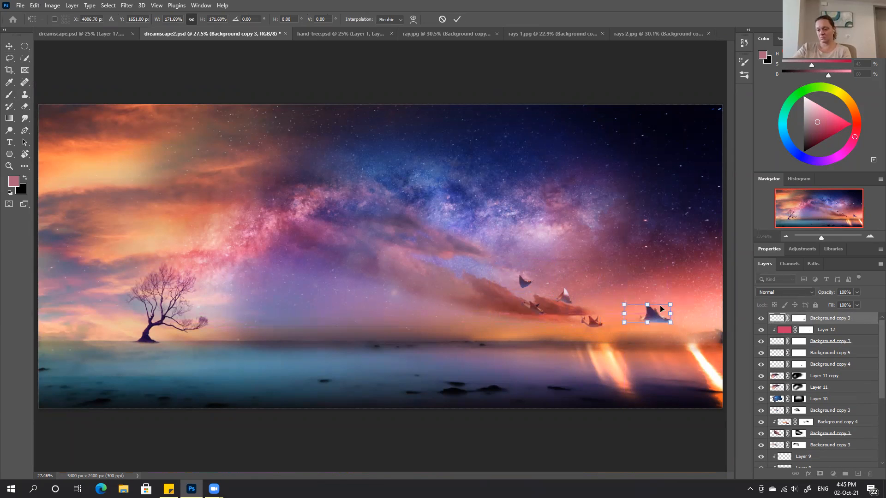
key(ctrl+z)
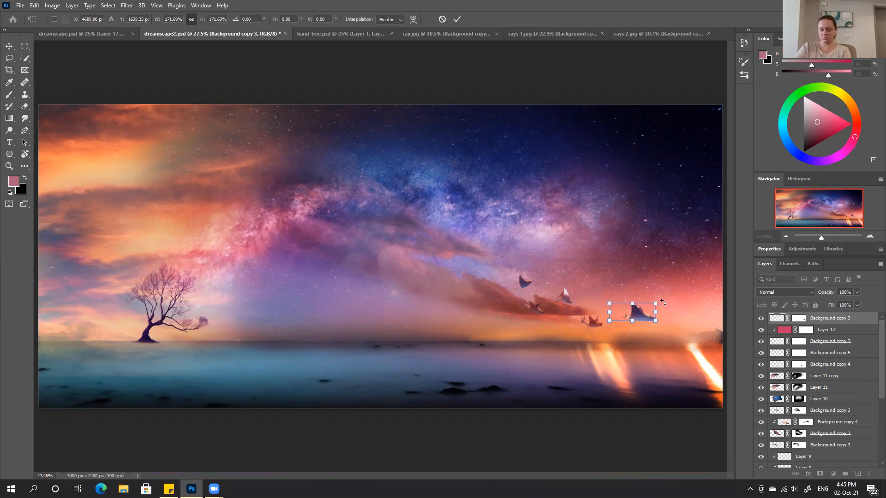
key(ctrl+z)
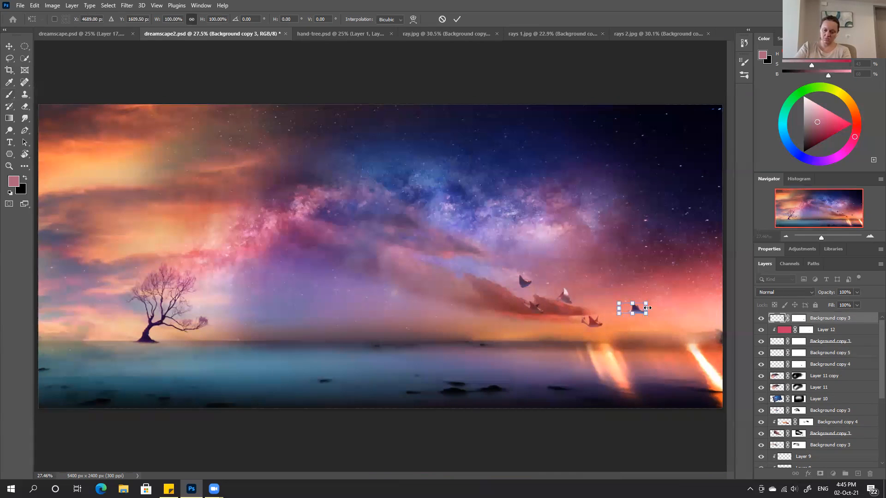
drag(658, 307, 668, 308)
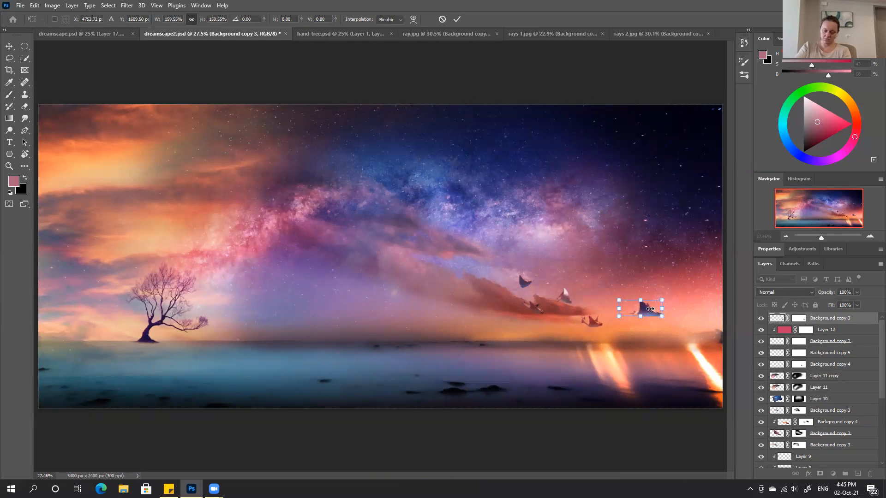
drag(661, 308, 644, 316)
click(455, 19)
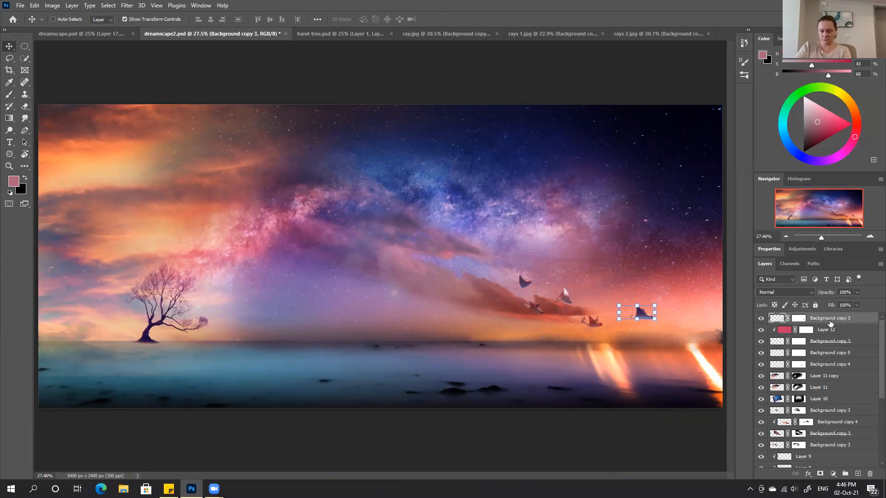
Step: Examine the flock of rays up close and compare its arrangement with dreamscape.psd
key(b)
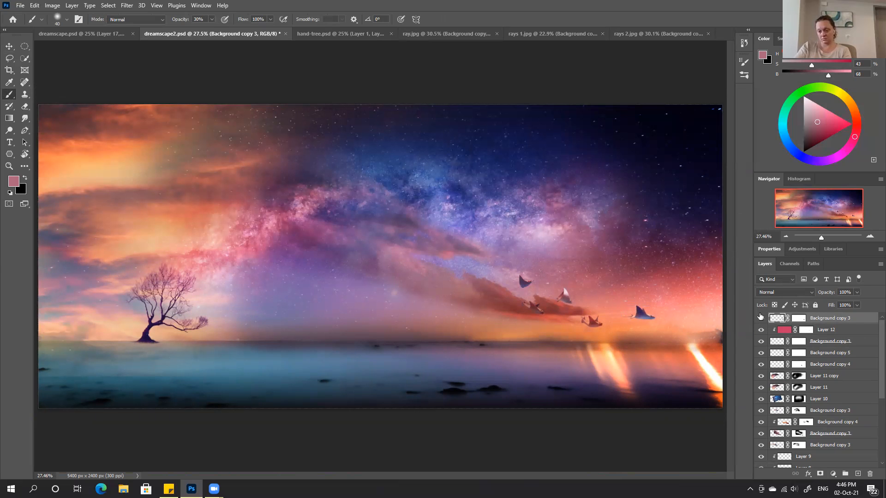
key(ctrl+plus)
key(ctrl+plus)
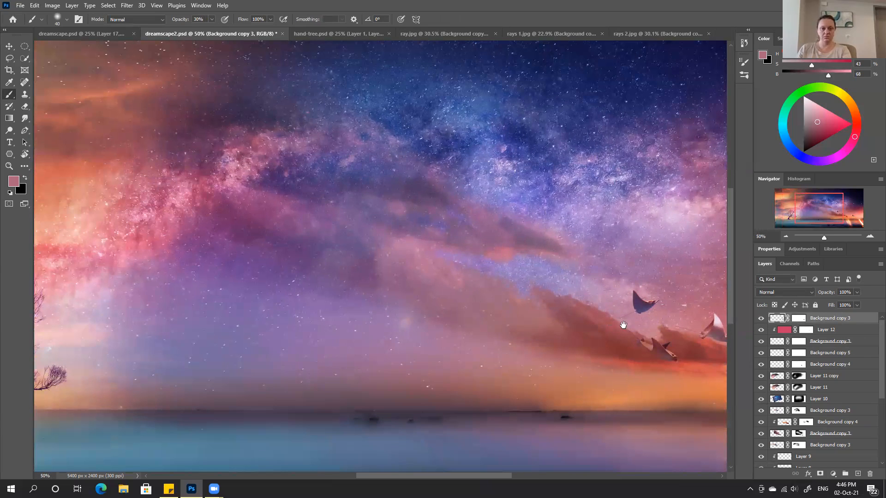
drag(623, 325, 394, 313)
drag(461, 312, 425, 273)
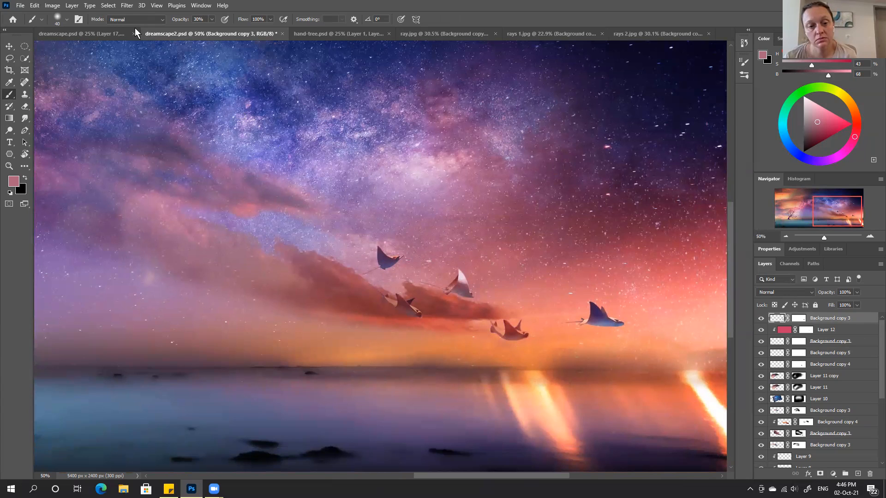
click(95, 34)
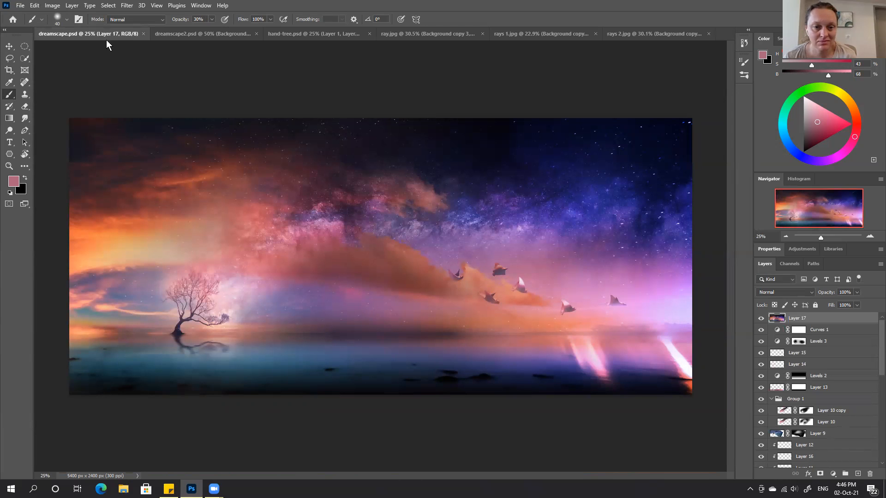
click(213, 34)
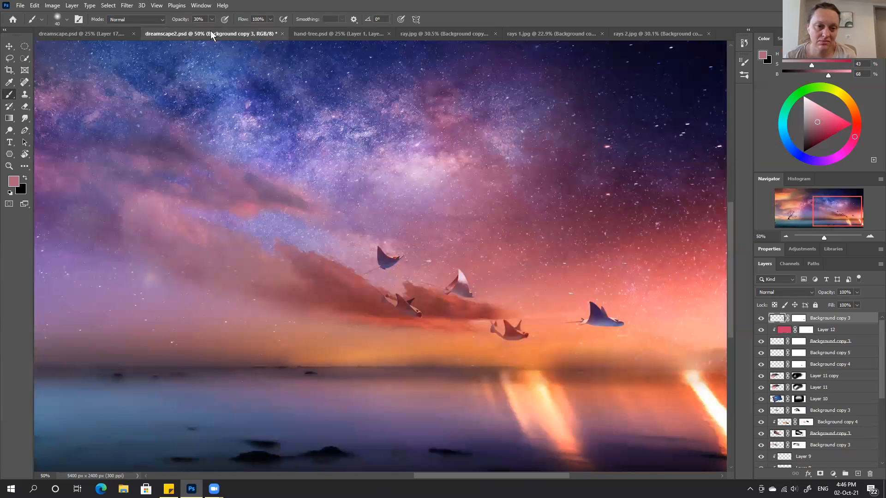
key(ctrl+0)
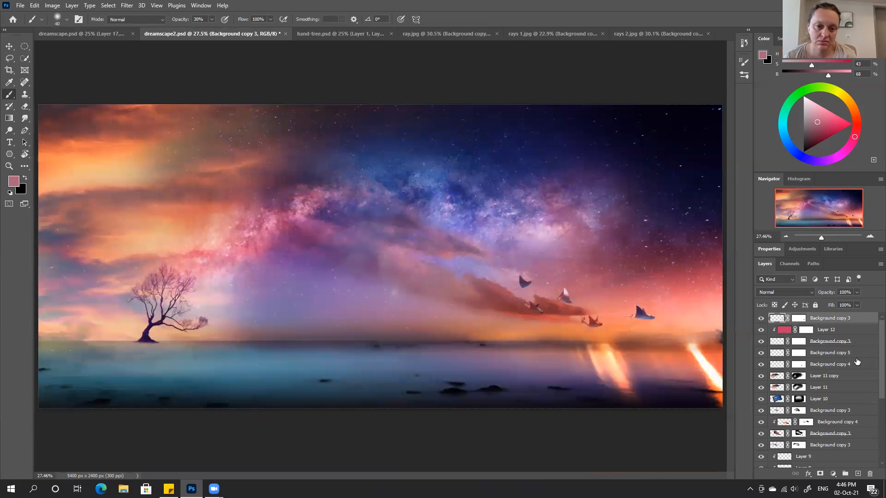
Step: Move the pair of rays on Background copy 4 leftward along the dark red cloud, beneath the uppermost ray
click(832, 365)
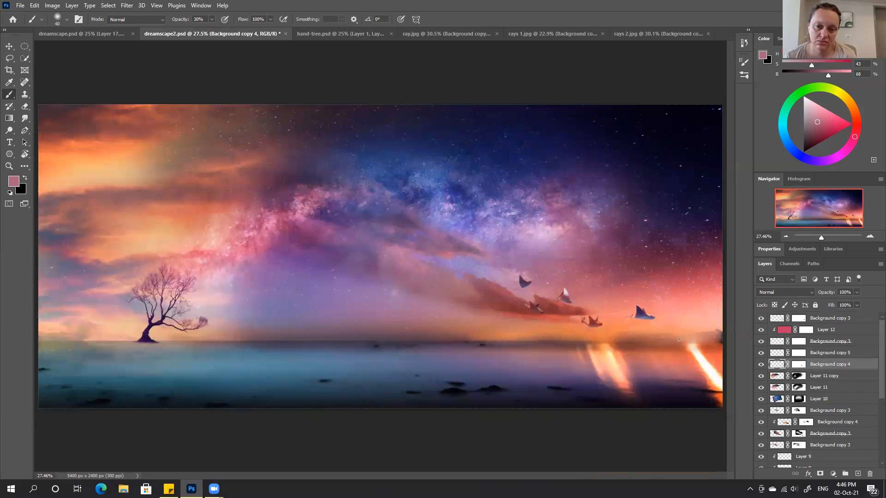
key(v)
drag(537, 314, 544, 297)
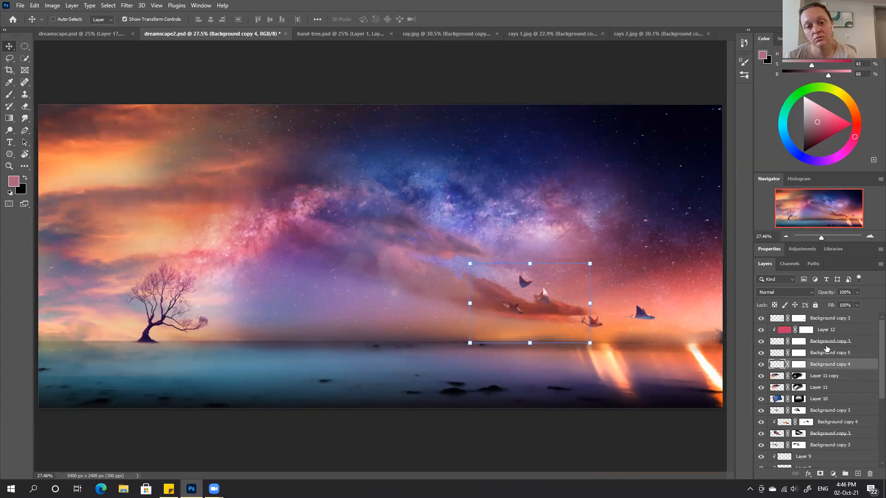
Step: Duplicate Background copy 4 and move the copied pair of rays into the open sky above the dark red cloud's tip
drag(843, 366, 858, 474)
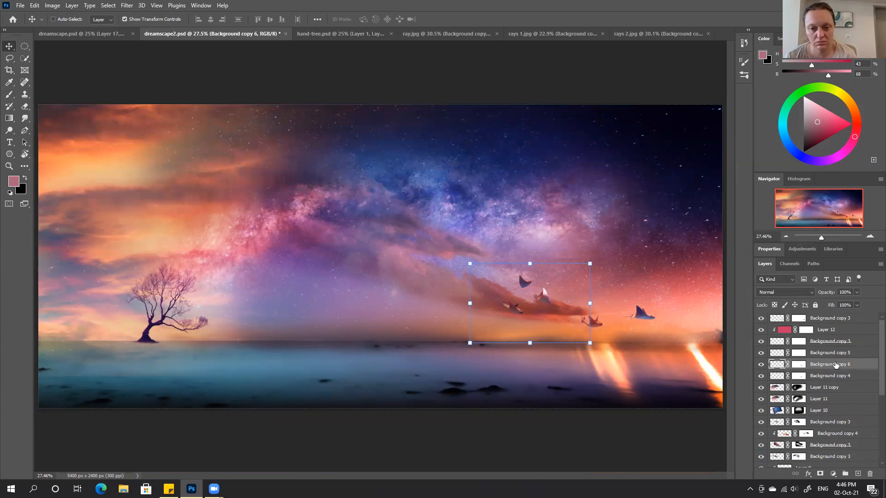
drag(545, 299, 578, 299)
key(ctrl+plus)
key(ctrl+plus)
key(ctrl+plus)
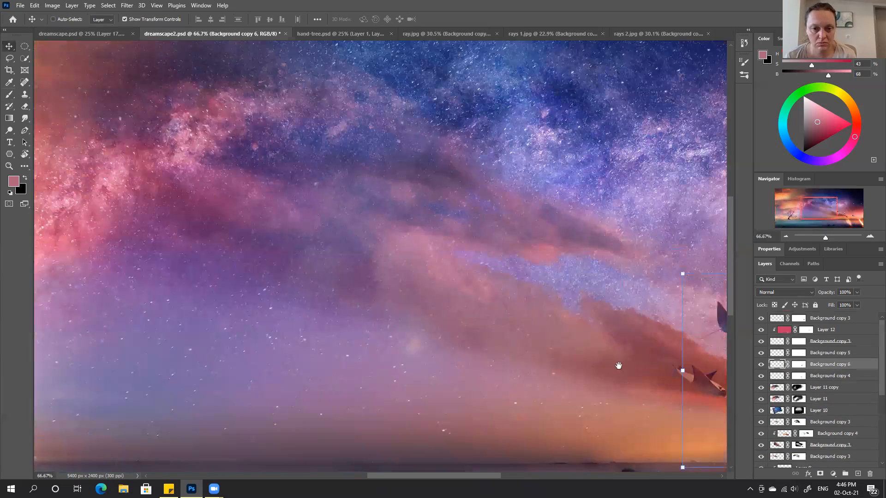
drag(618, 365, 336, 323)
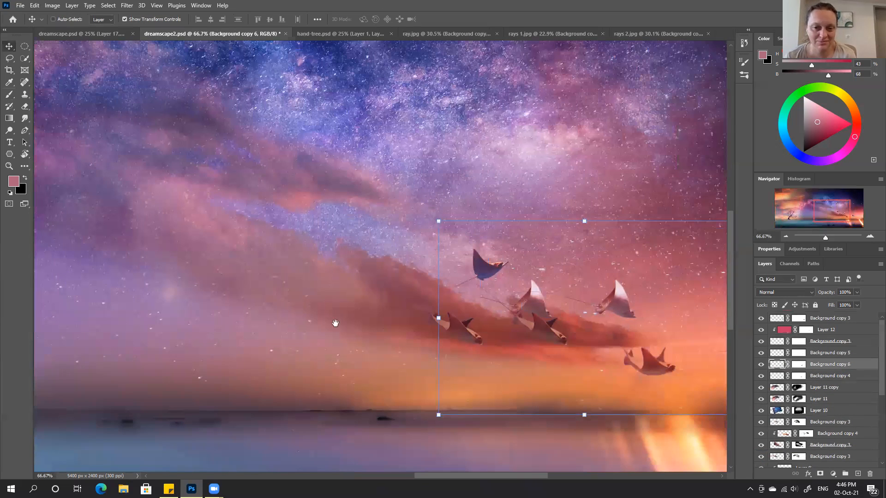
drag(547, 294, 471, 288)
drag(543, 291, 604, 215)
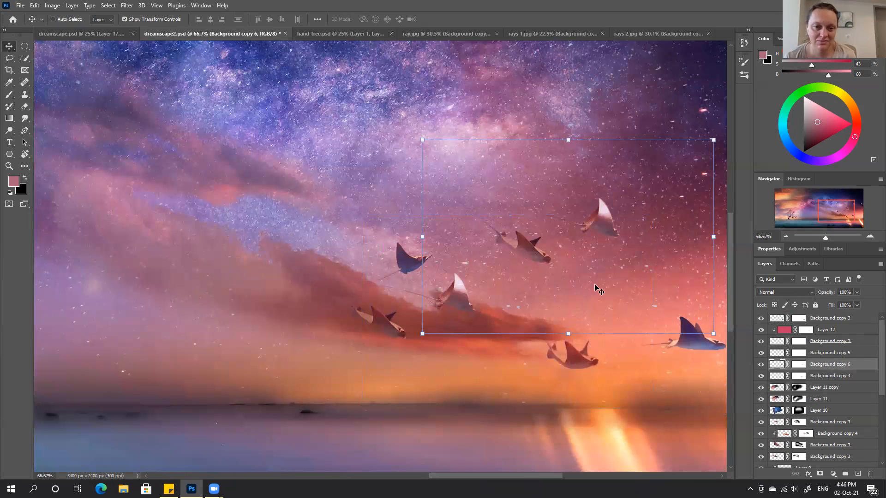
Step: Erase the darker ray and its tail from Background copy 6 and move its remaining pale ray down beside the rightmost blue ray
key(e)
mouse_move(549, 258)
mouse_down()
mouse_move(507, 259)
mouse_move(533, 264)
mouse_up()
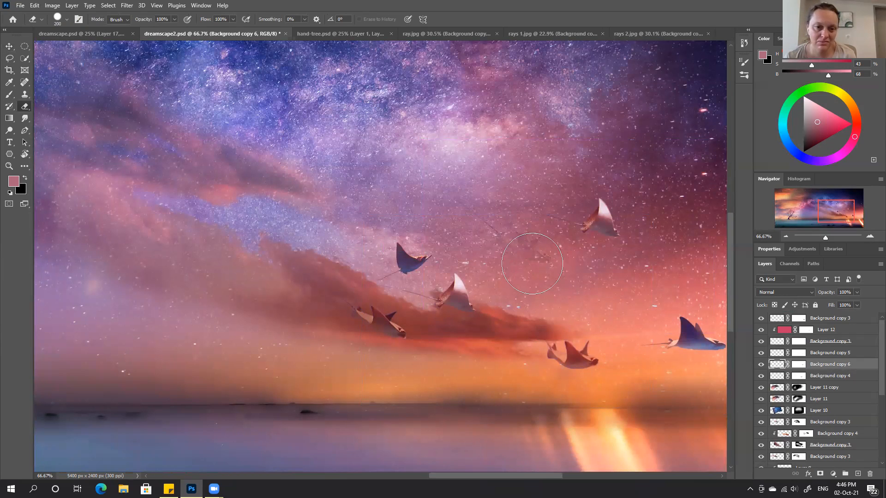
key(ctrl+plus)
key(ctrl+plus)
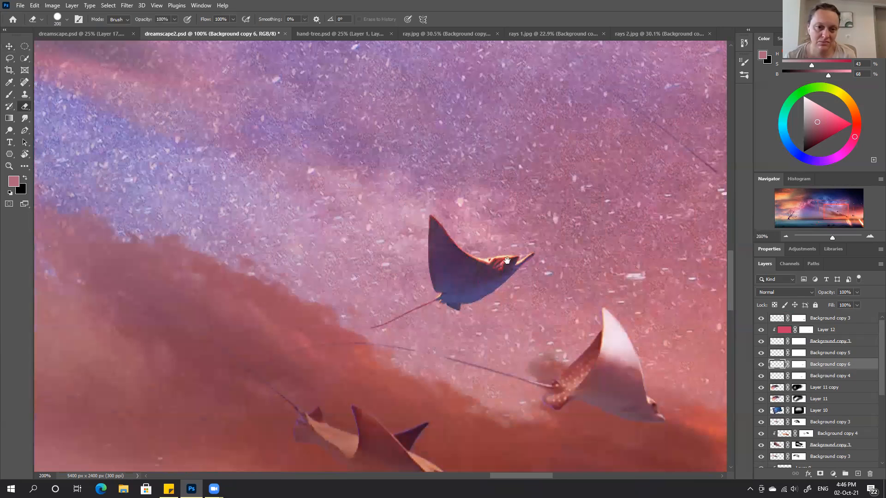
drag(283, 309, 233, 338)
drag(421, 301, 358, 333)
key(bracketleft)
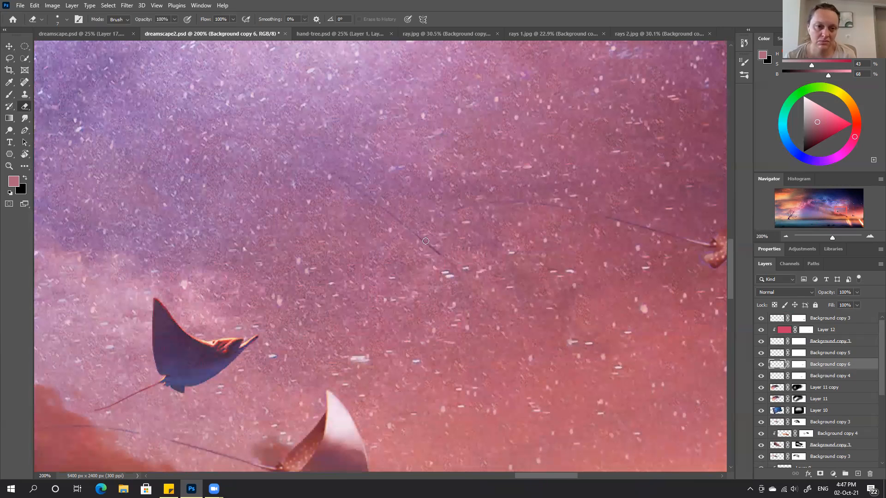
key(bracketright)
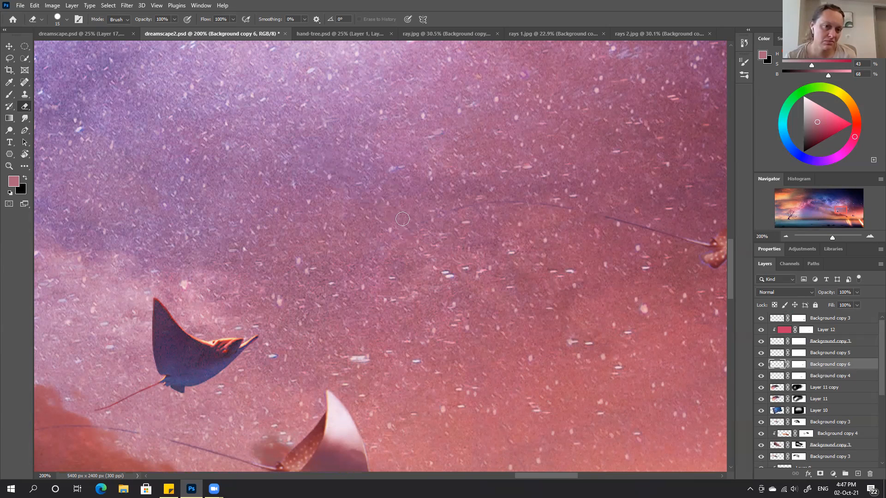
key(ctrl+0)
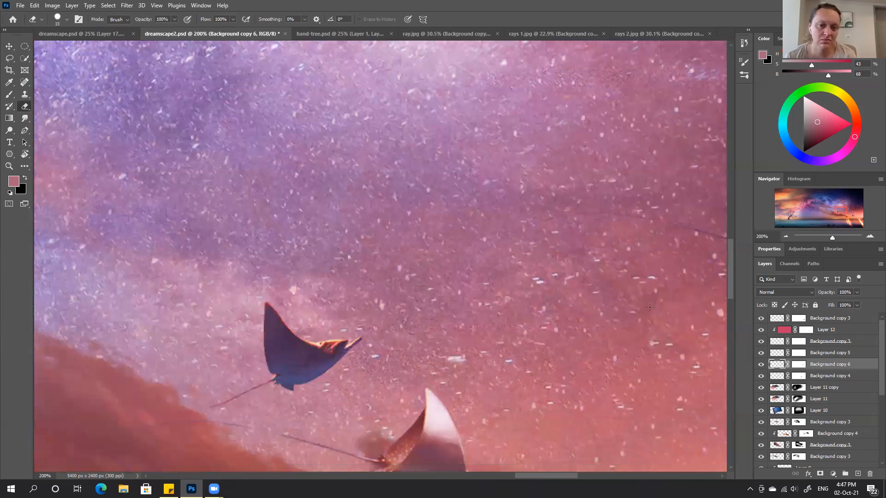
key(v)
drag(605, 270, 571, 324)
click(812, 354)
click(845, 342)
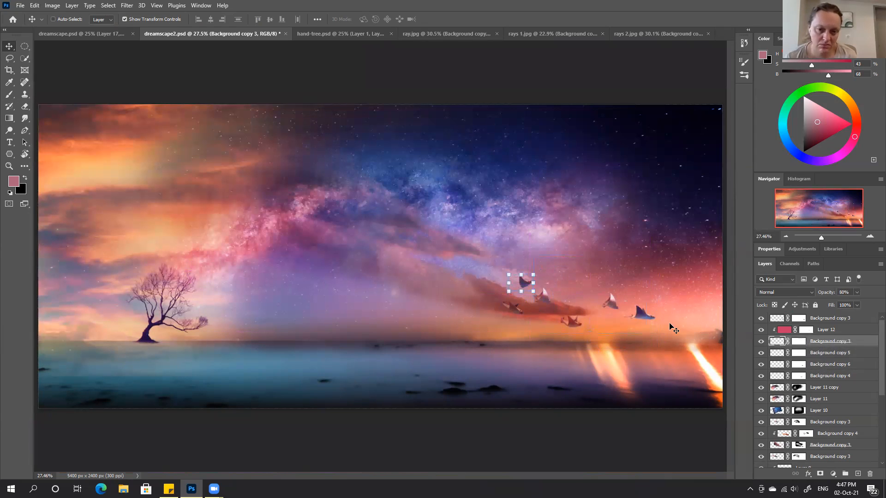
click(849, 356)
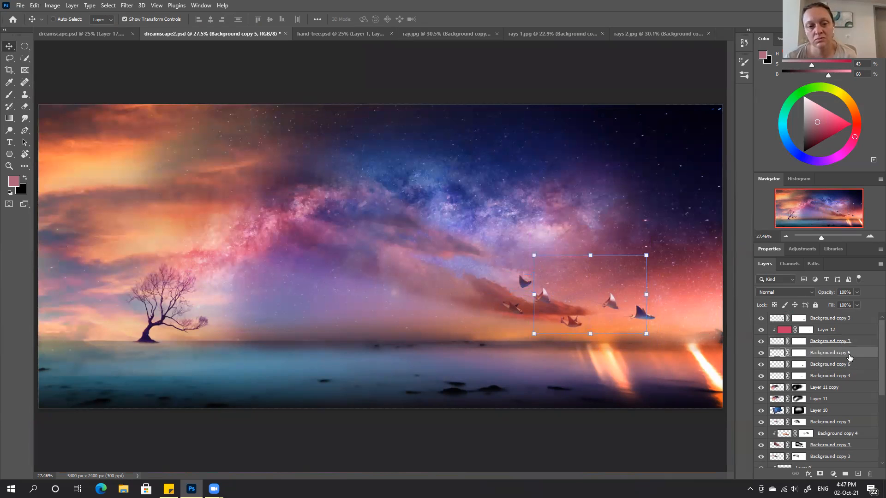
mouse_move(611, 304)
mouse_down()
mouse_move(599, 309)
mouse_move(607, 317)
mouse_move(605, 306)
mouse_up()
key(ctrl+z)
Step: Try warping the pale ray on Background copy 6 to reshape its wings and shift it within the flock
click(851, 361)
click(829, 363)
key(ctrl)
key(ctrl+t)
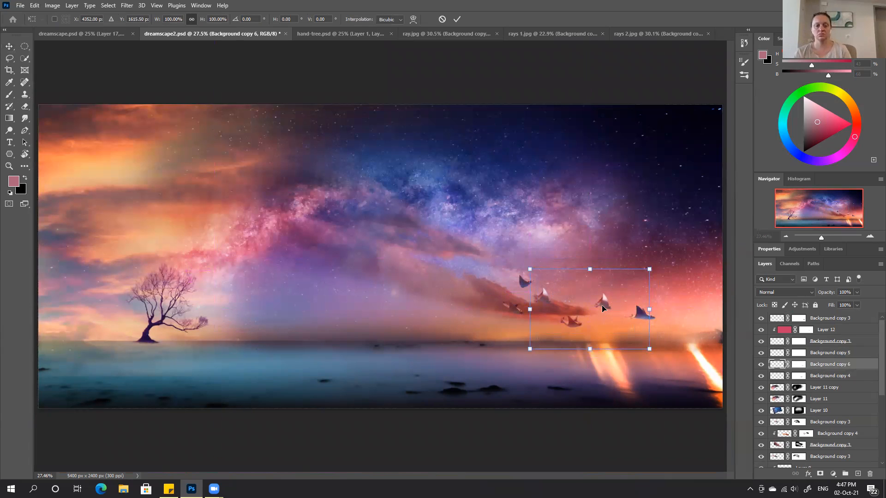
right_click(602, 304)
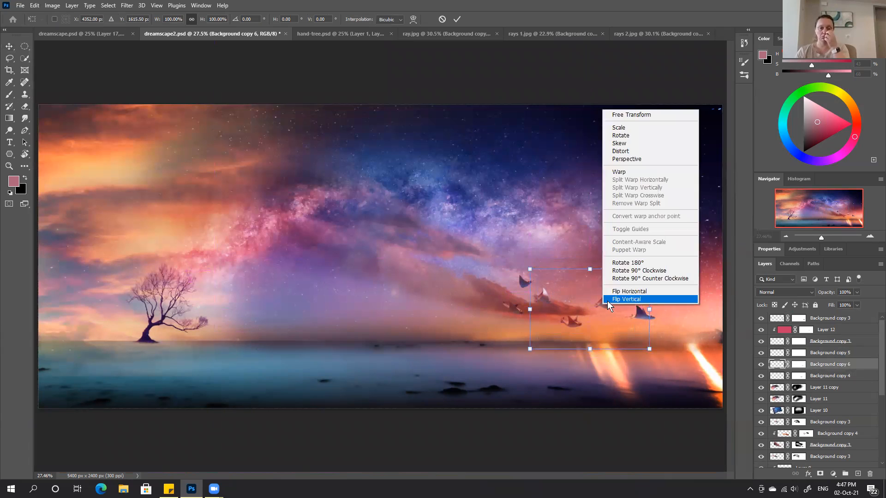
click(630, 171)
drag(603, 301, 605, 289)
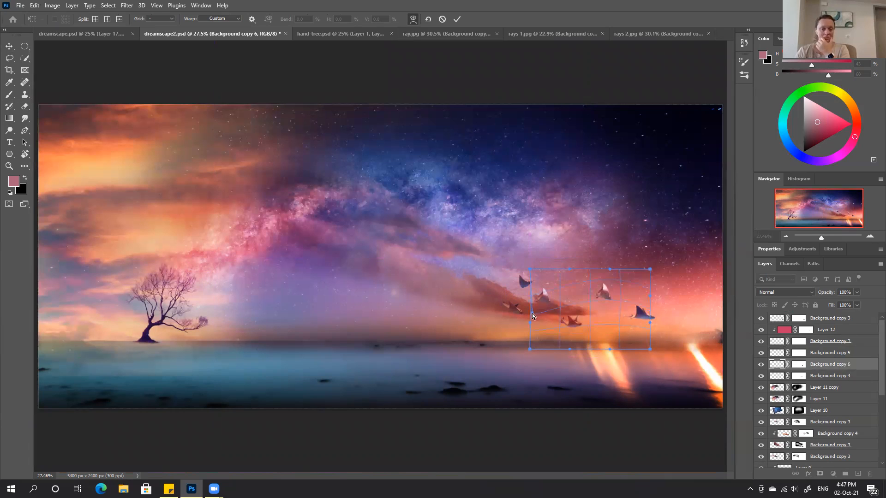
drag(603, 298, 604, 305)
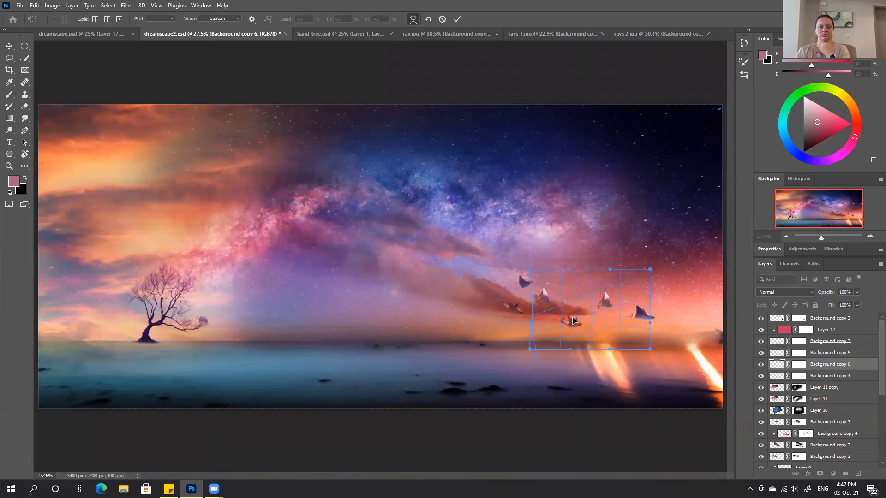
key(ctrl+z)
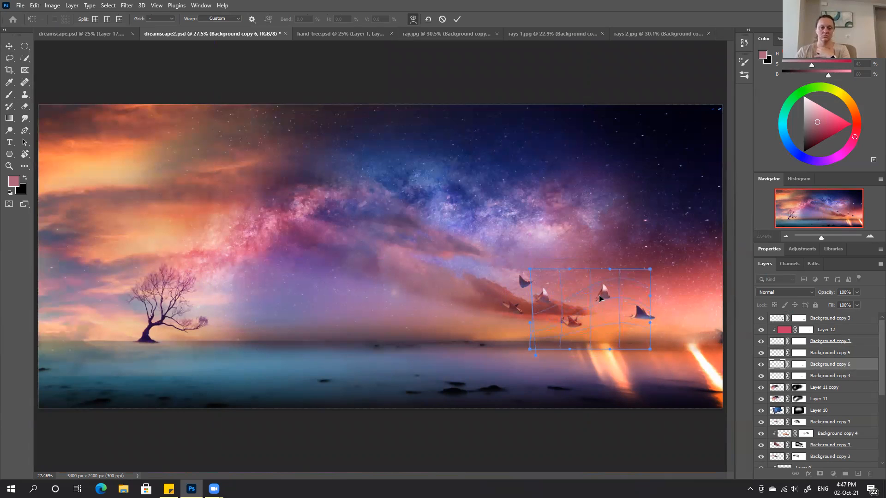
drag(634, 301, 635, 308)
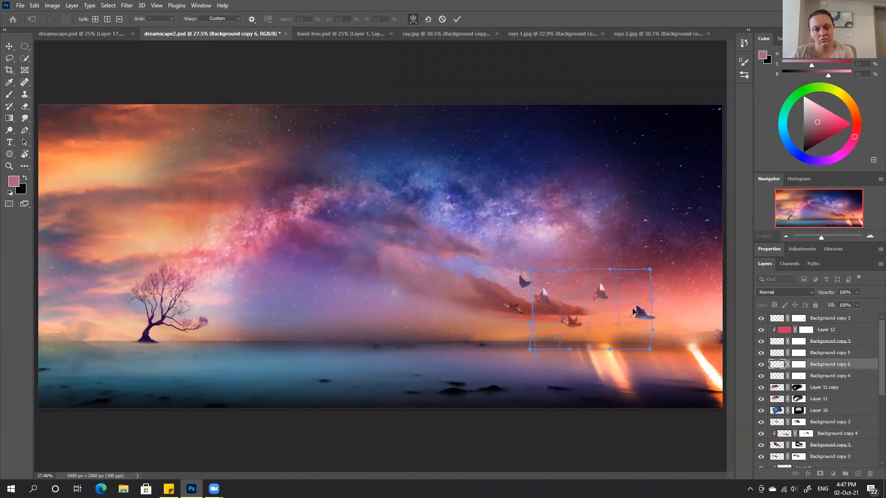
click(456, 19)
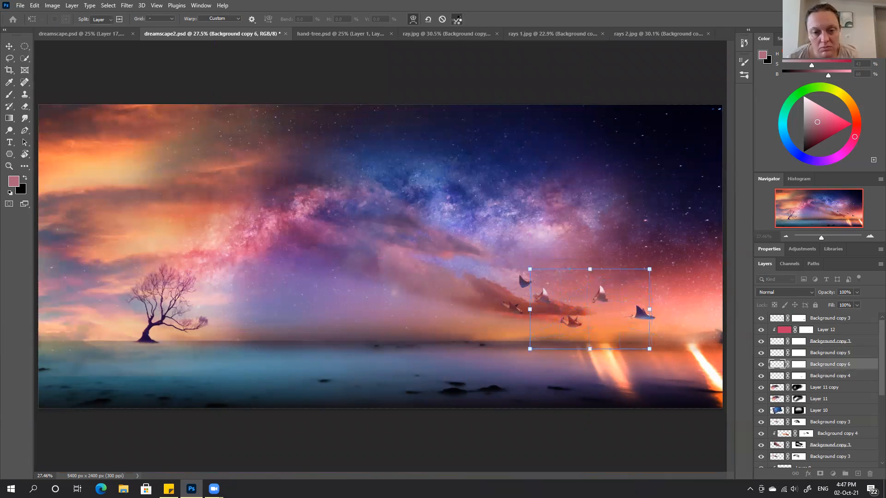
scroll(486, 21, down, 1)
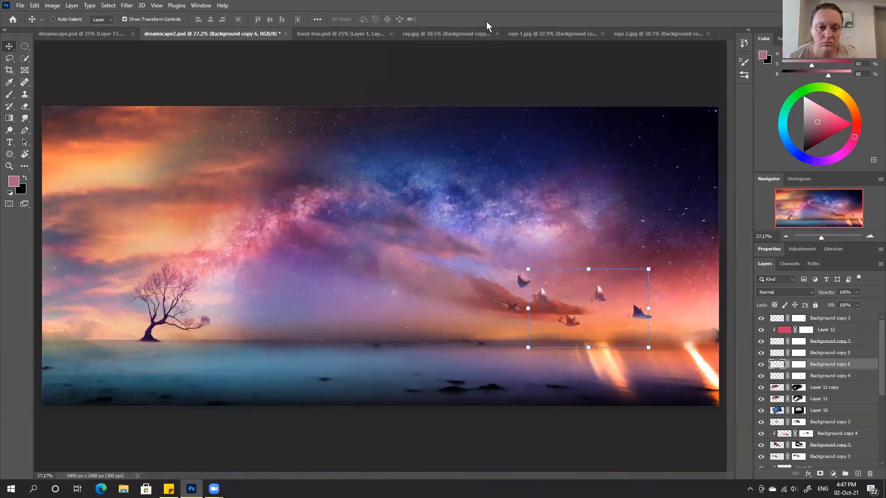
Step: Undo the warp of the pale ray on Background copy 6 after comparing it with the unwarped version
key(ctrl+z)
key(ctrl+shift+z)
key(ctrl+z)
Step: Try a different arrangement of the rays on Background copy 5 and Background copy 6, with the pale ray rotated below the red one
mouse_move(596, 305)
mouse_down()
mouse_move(605, 333)
mouse_move(590, 303)
mouse_up()
click(827, 353)
click(822, 365)
drag(612, 332, 583, 323)
drag(635, 373, 661, 333)
drag(574, 319, 567, 325)
Step: Cancel the rotation and undo the trial moves of the rays on Background copy 5 and Background copy 6
key(ctrl+z)
key(ctrl+z)
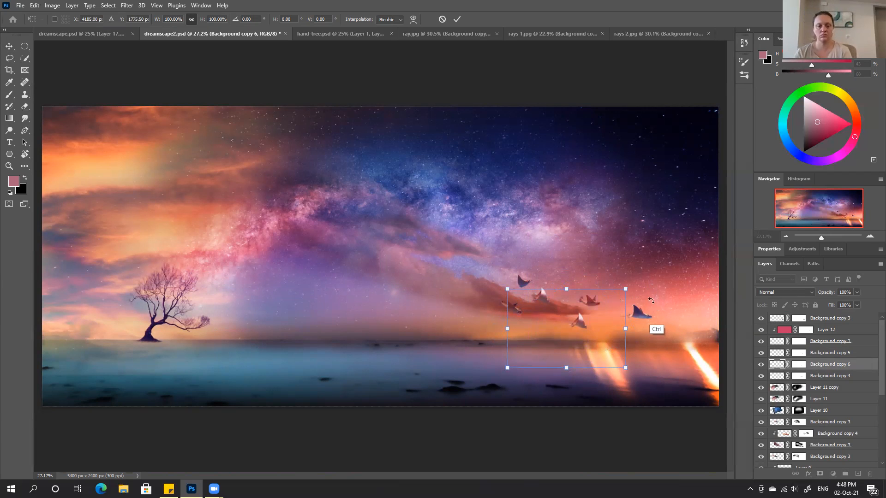
click(441, 20)
key(ctrl+z)
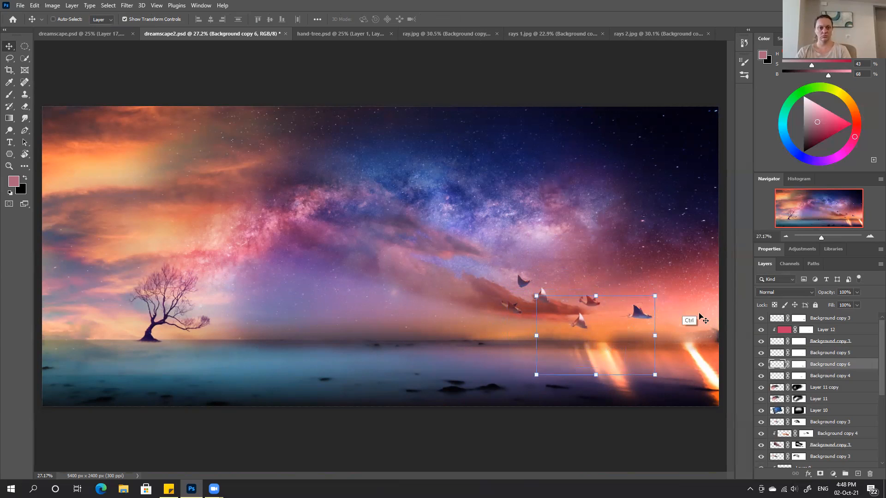
key(ctrl+z)
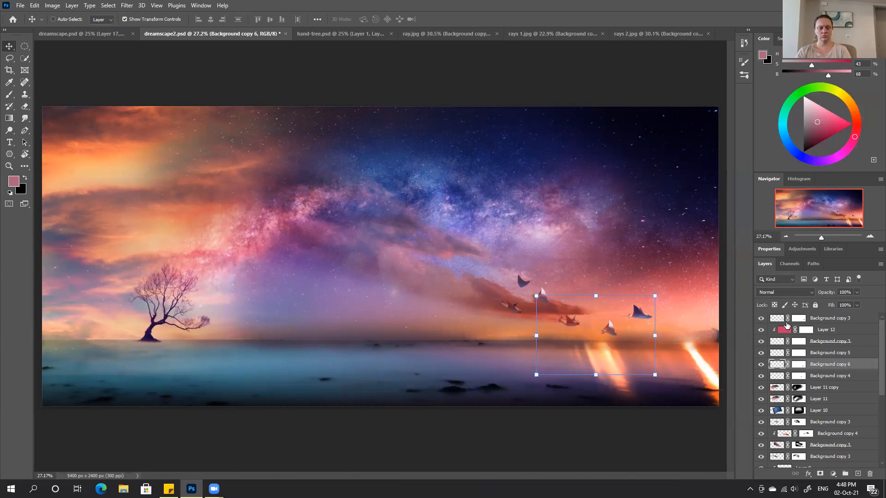
key(ctrl+z)
key(ctrl+z)
key(ctrl+shift+z)
key(ctrl+z)
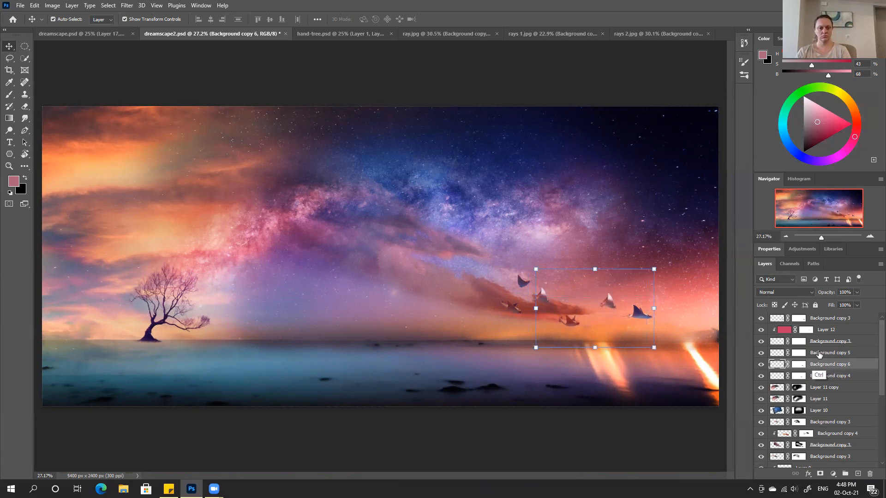
Step: Rotate the pale ray on Background copy 6 to a more level pose and place it between the red ray and the rightmost blue ray
drag(661, 353, 691, 324)
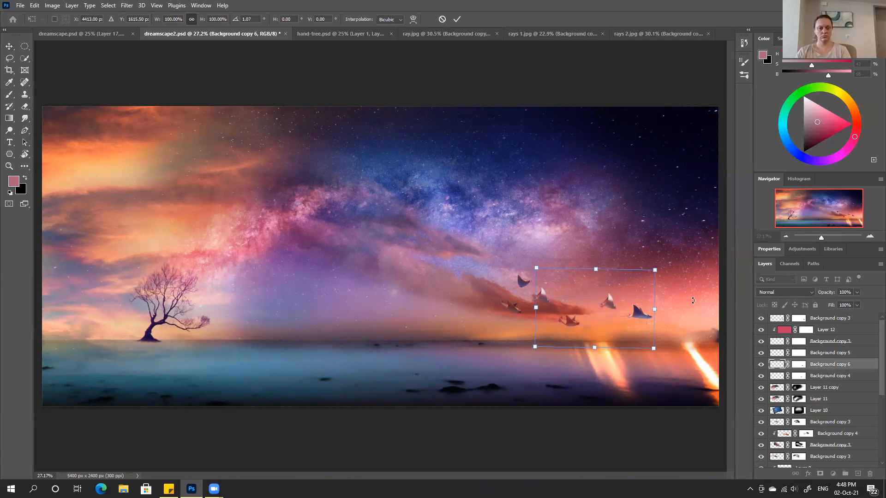
drag(674, 264, 636, 239)
mouse_move(605, 302)
mouse_down()
mouse_move(594, 314)
mouse_move(610, 306)
mouse_up()
click(457, 20)
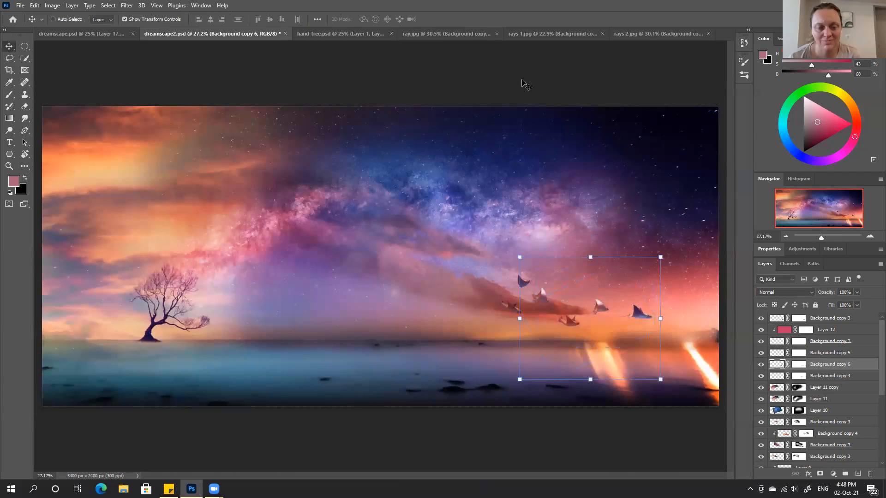
key(b)
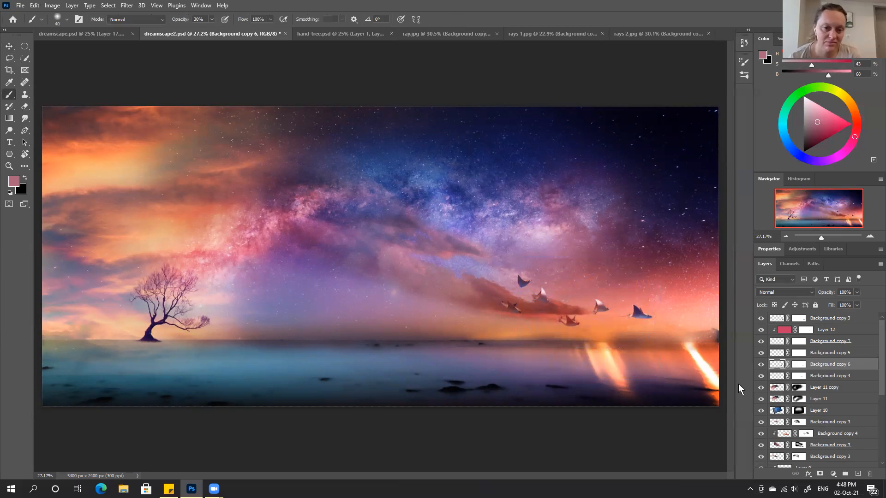
key(ctrl+0)
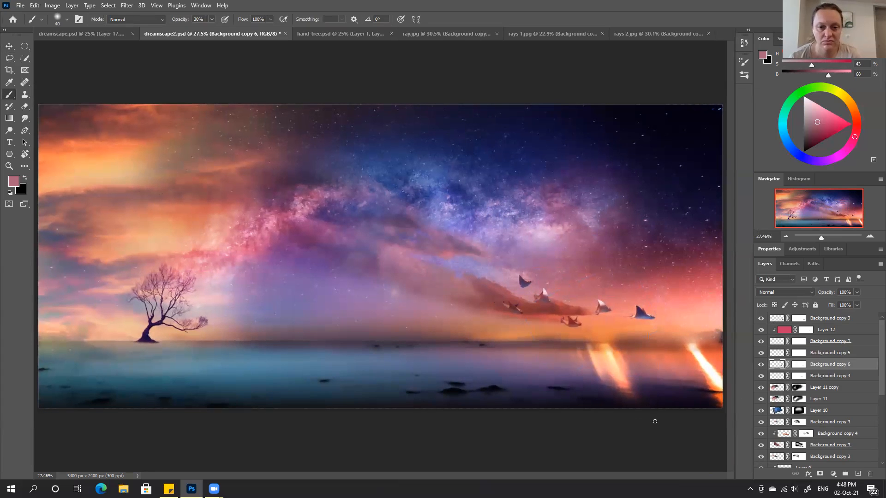
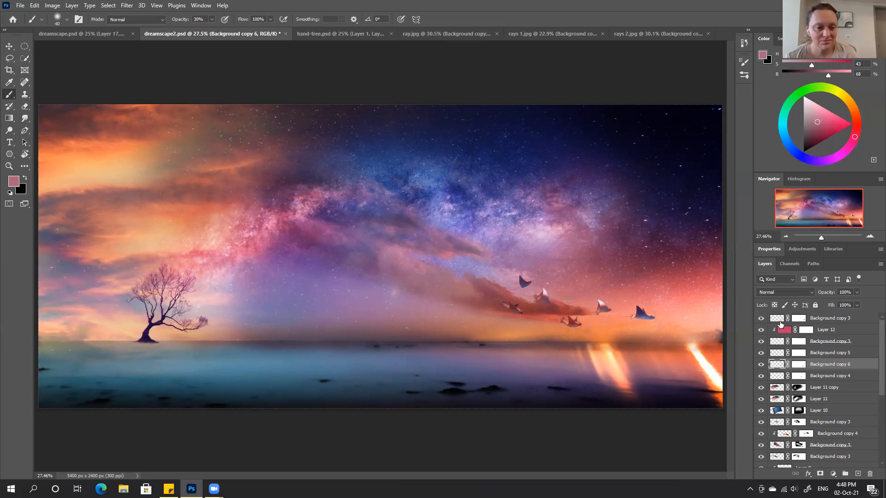
Step: Group the layers from Background copy 4 up to the topmost Background copy 3 and name the group "rays"
click(825, 376)
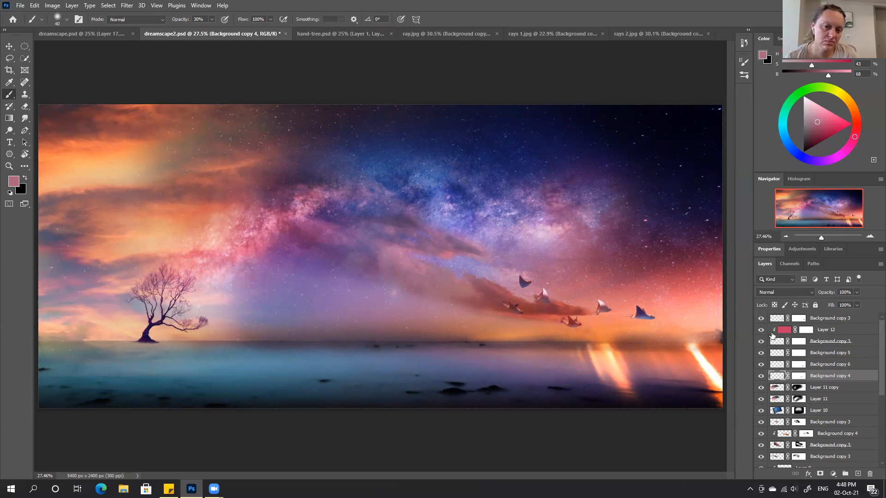
ctrl+click(833, 319)
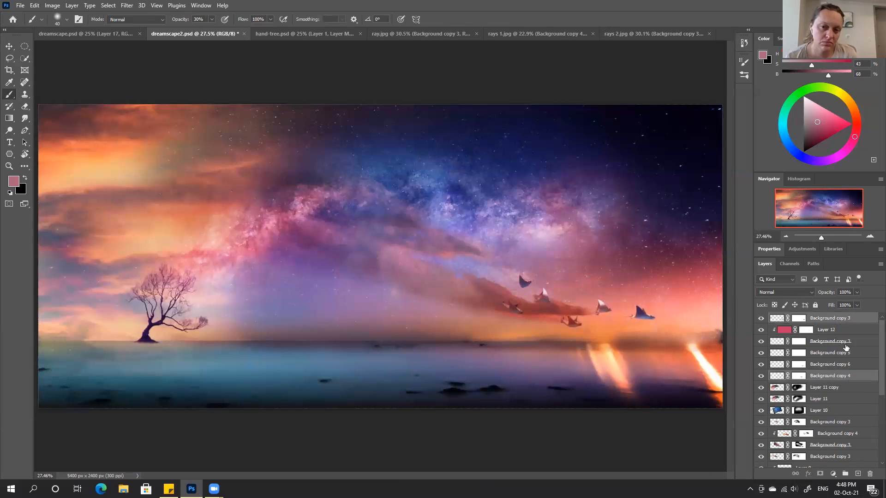
shift+click(835, 318)
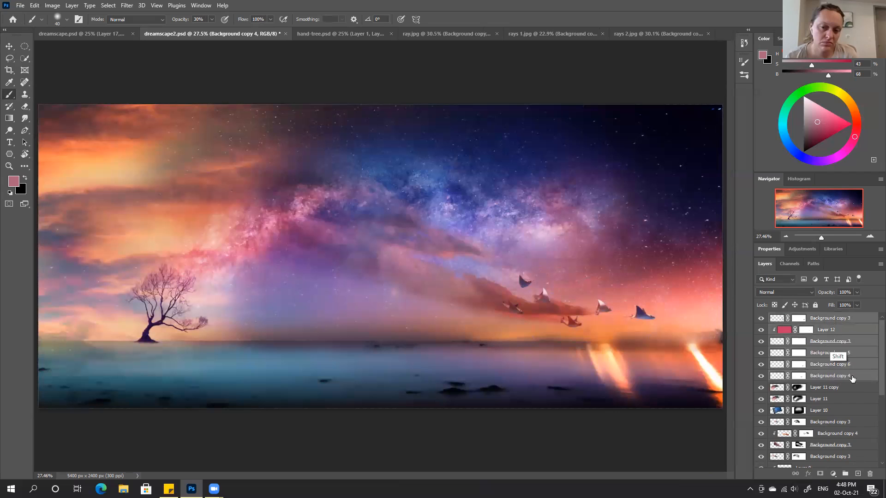
click(844, 475)
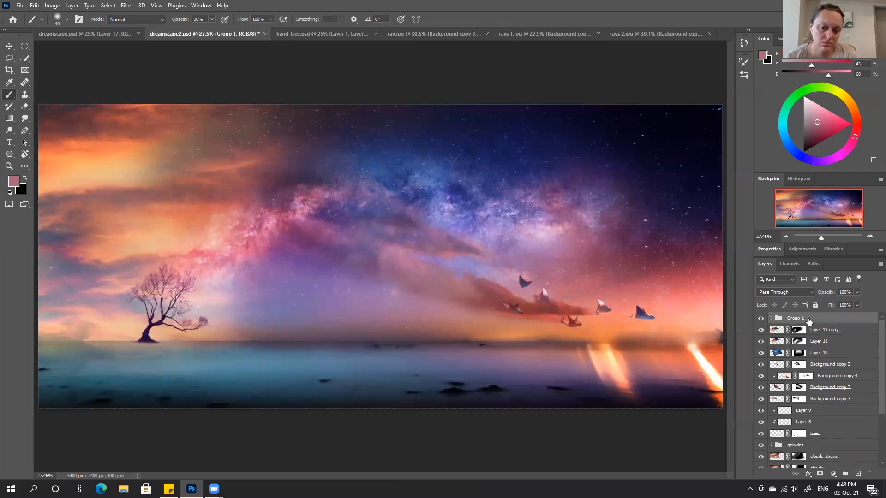
double_click(796, 318)
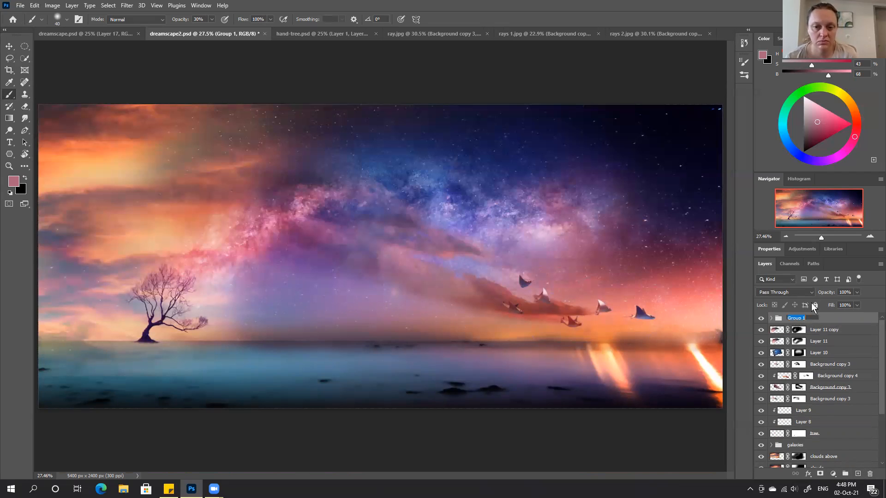
key(Return)
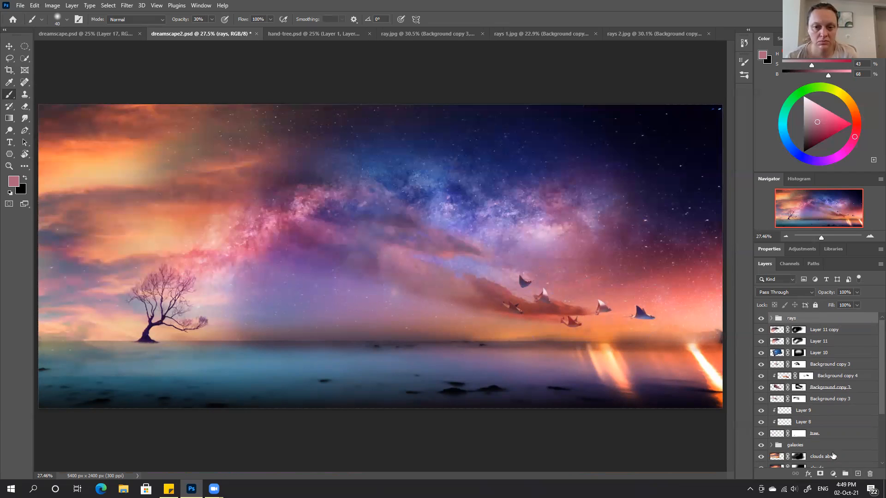
click(858, 474)
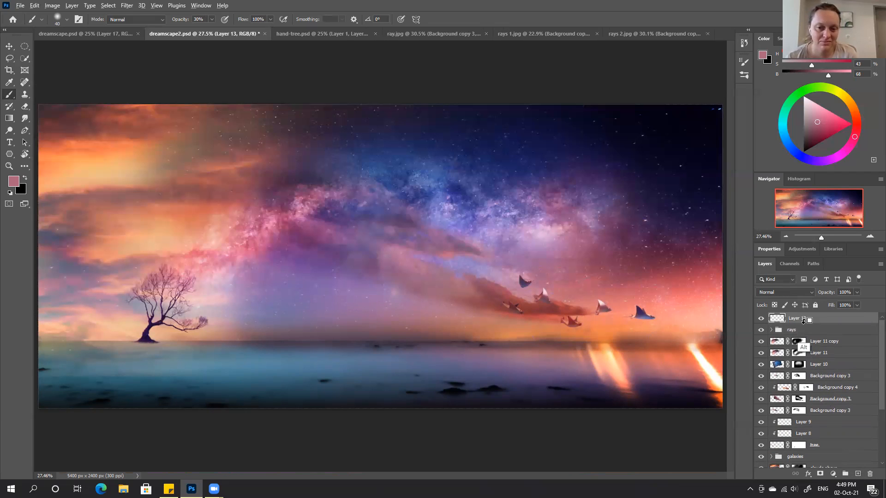
key(ctrl+alt+g)
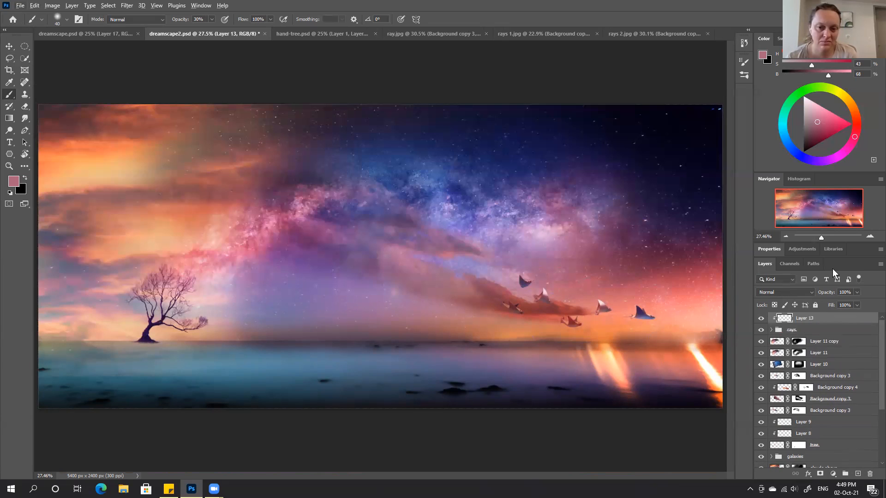
key(ctrl+plus)
key(ctrl+plus)
drag(596, 285, 367, 262)
click(870, 474)
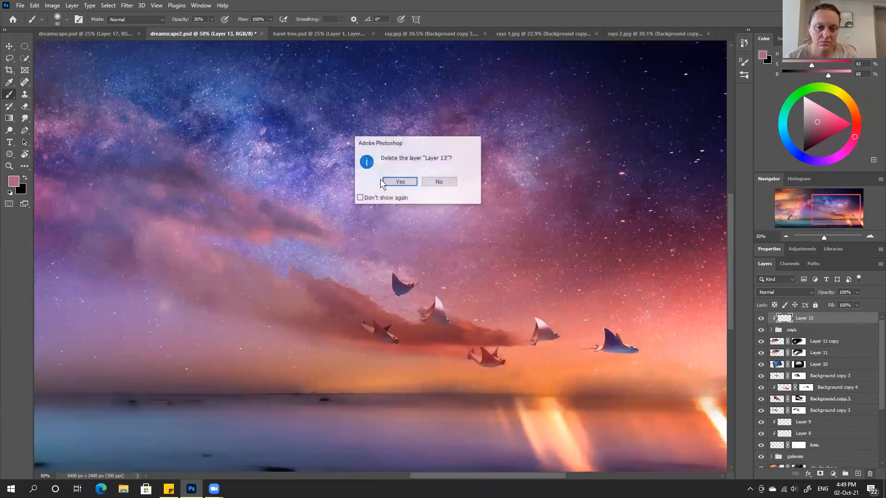
key(Return)
Step: Add a Color Balance adjustment above the rays group with Magenta-Green at -31, clip it to the group and compare before and after
click(832, 475)
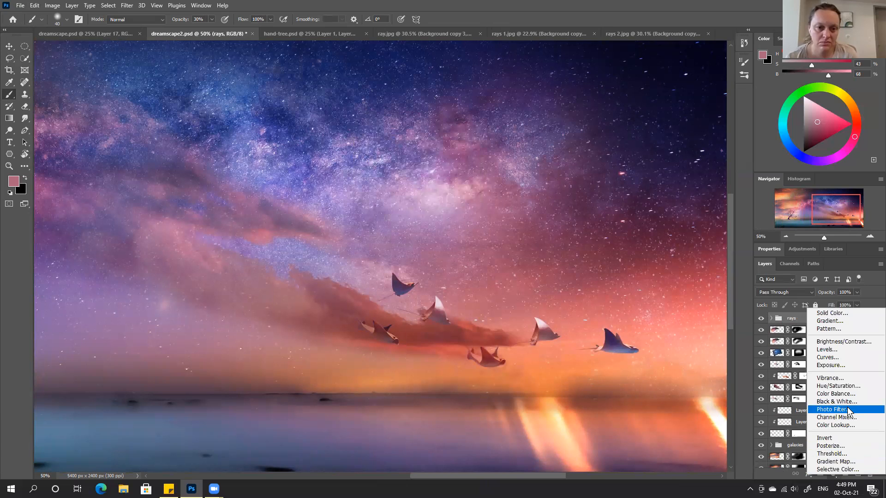
click(843, 395)
click(790, 314)
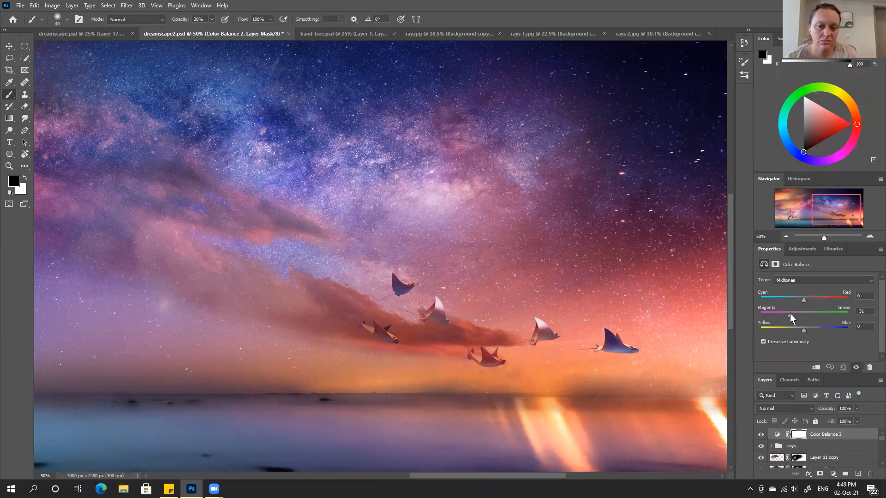
alt+click(811, 438)
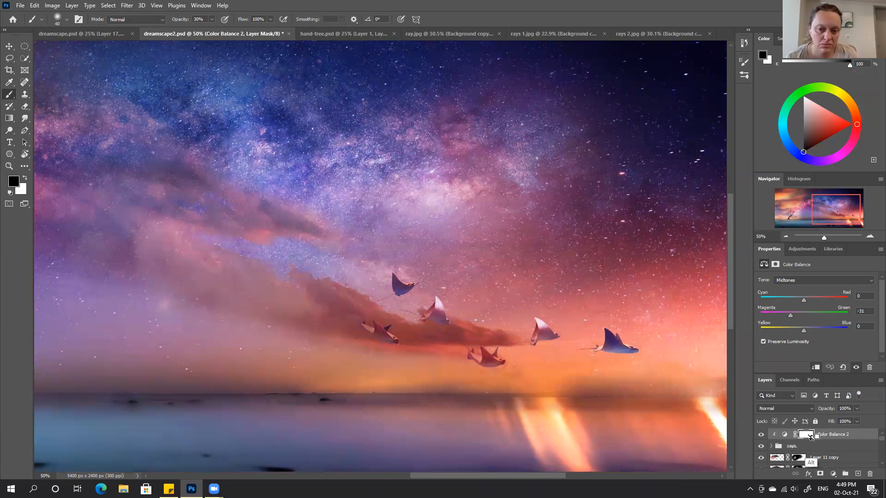
click(761, 436)
click(762, 436)
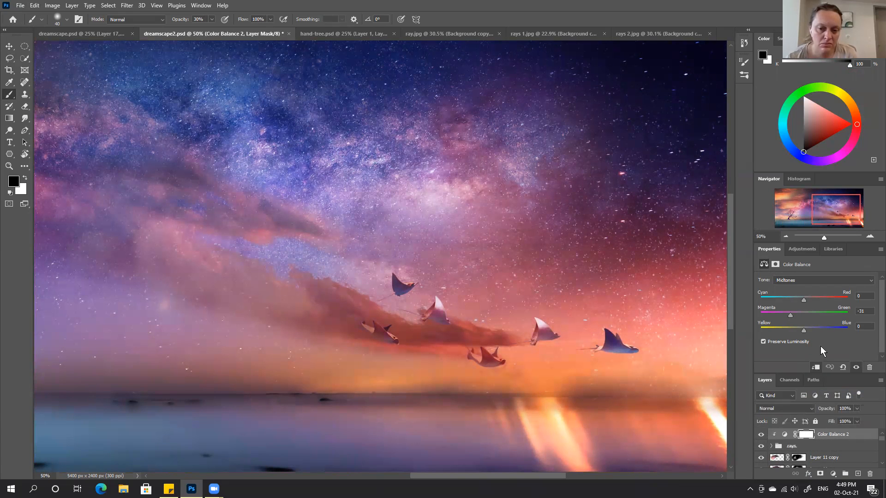
Step: Set the rays' midtone Color Balance to Cyan-Red +5, Magenta-Green -20 and Yellow-Blue -17, then compare the result with the layer hidden
drag(786, 314, 810, 299)
key(ctrl+0)
click(760, 436)
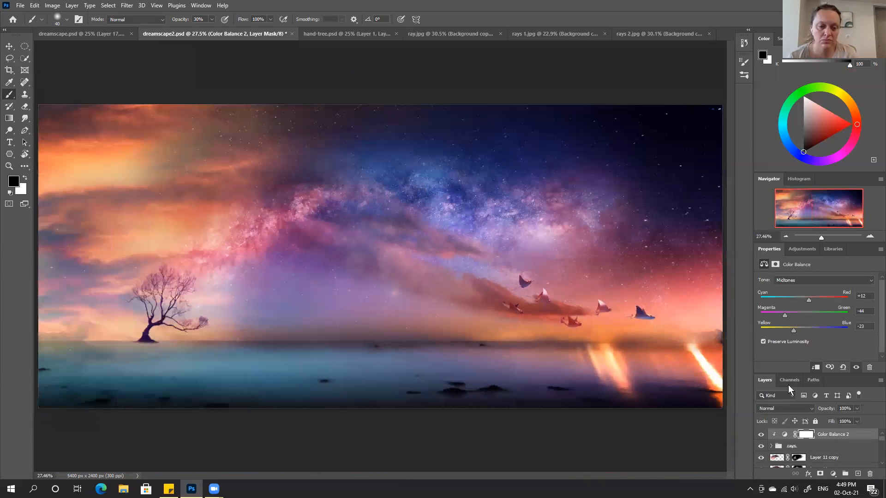
click(761, 436)
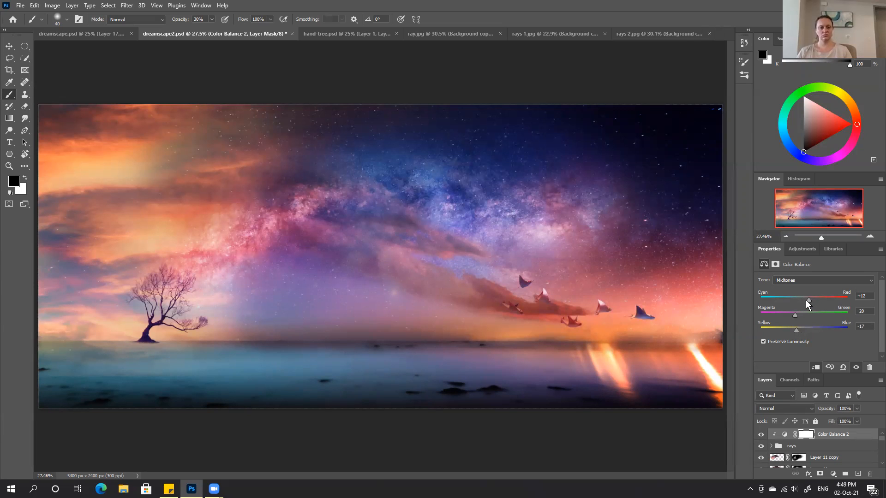
click(761, 434)
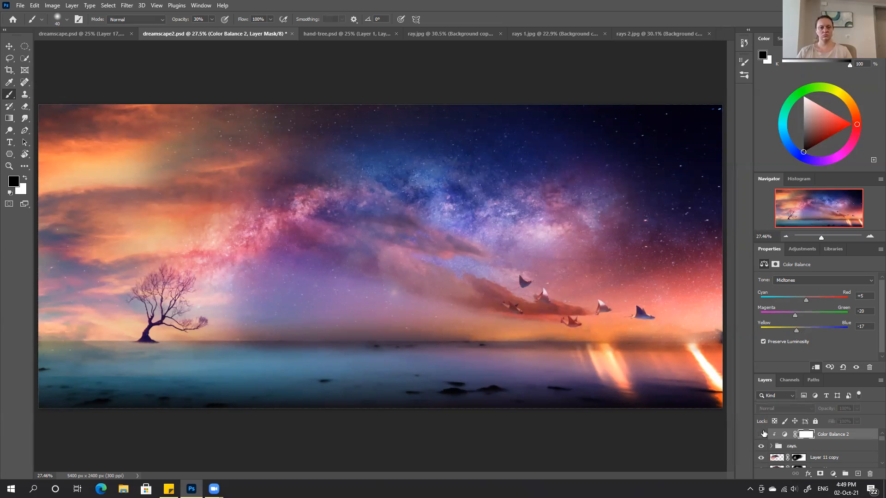
click(761, 434)
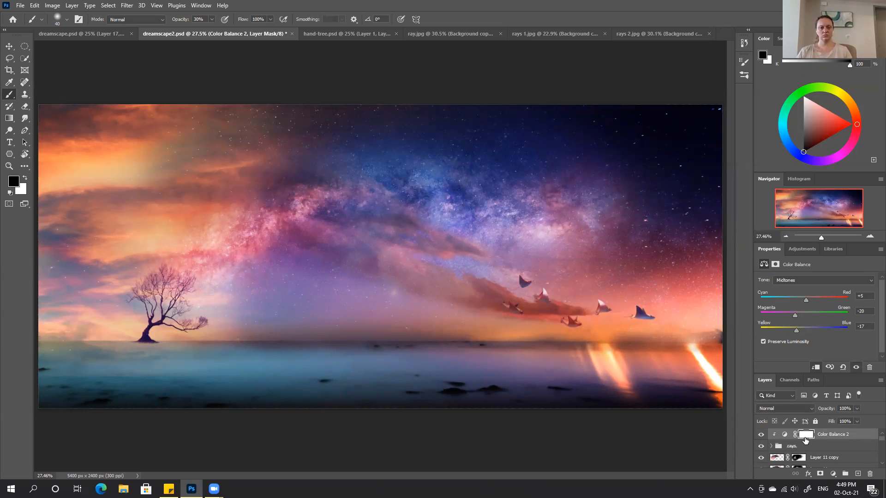
Step: Add a new layer above Color Balance 2, clip it to the rays group and set its blend mode to Color Dodge
click(830, 435)
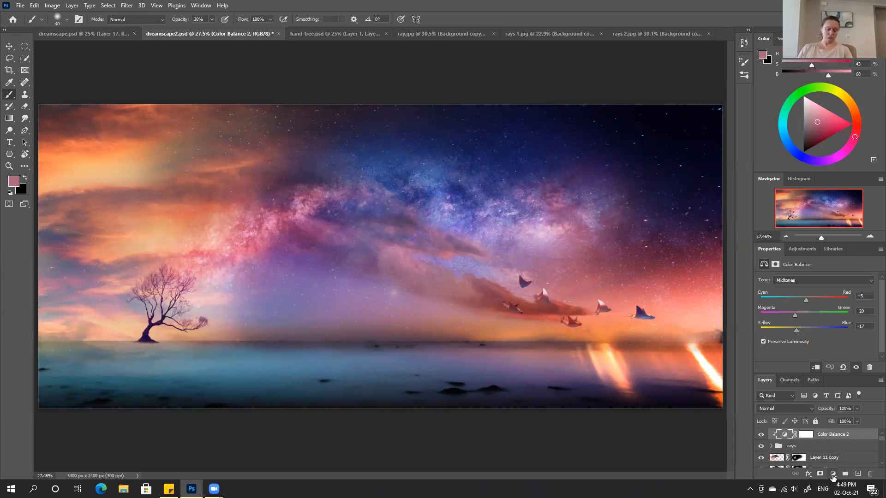
click(857, 473)
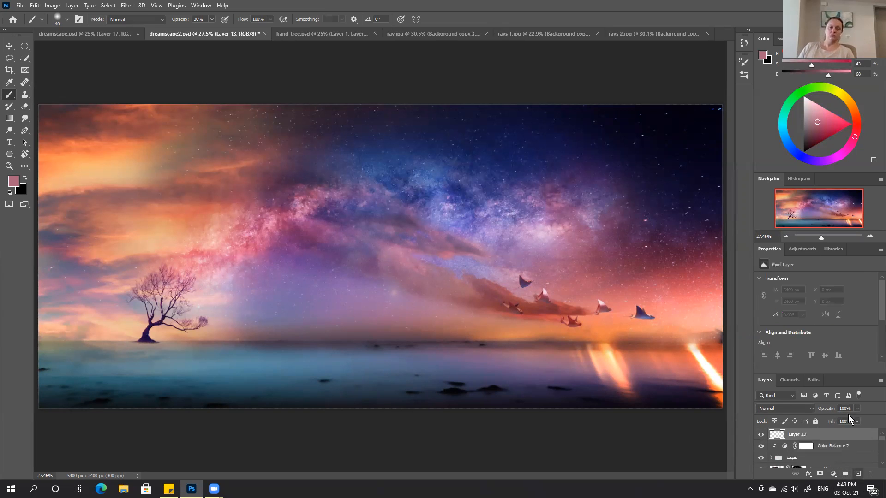
alt+click(807, 442)
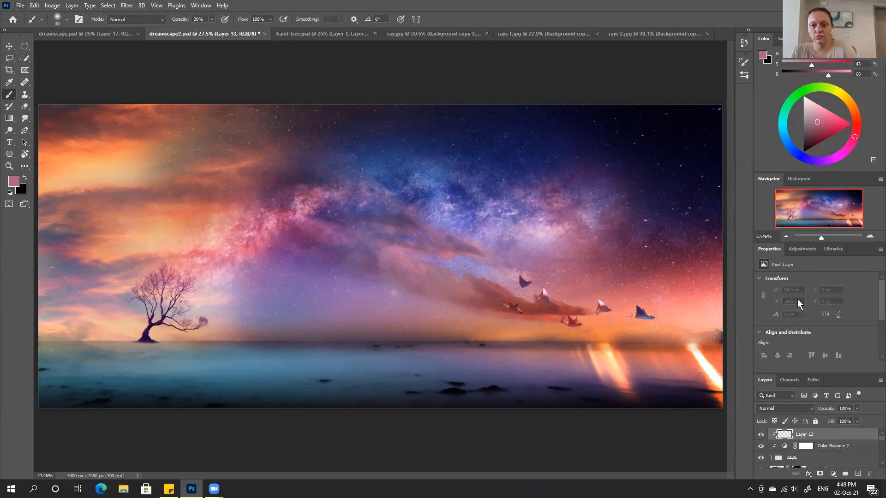
click(767, 409)
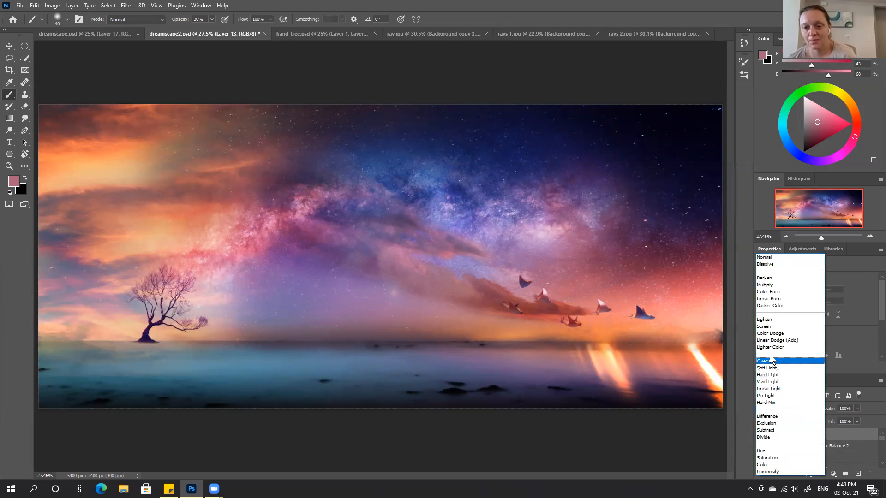
click(774, 333)
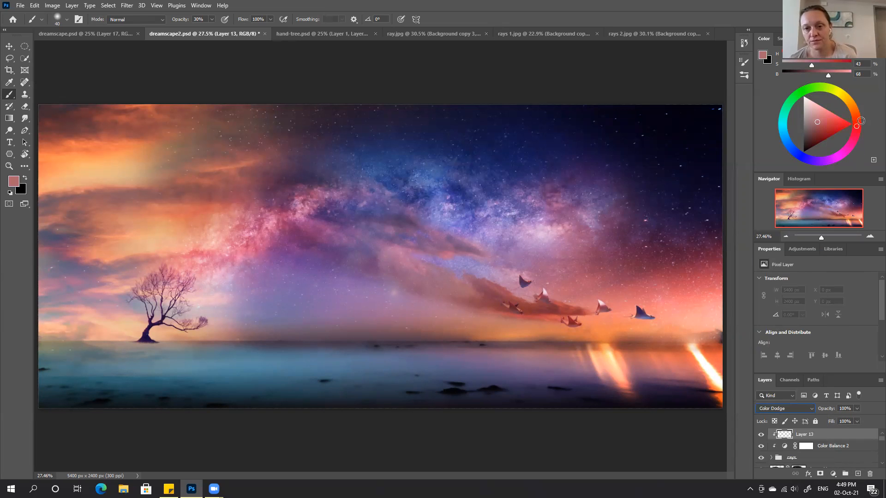
Step: Change the foreground colour to a deeper magenta-pink with 62% saturation and 58% brightness
click(835, 64)
click(828, 63)
click(822, 71)
click(824, 66)
drag(851, 125, 852, 143)
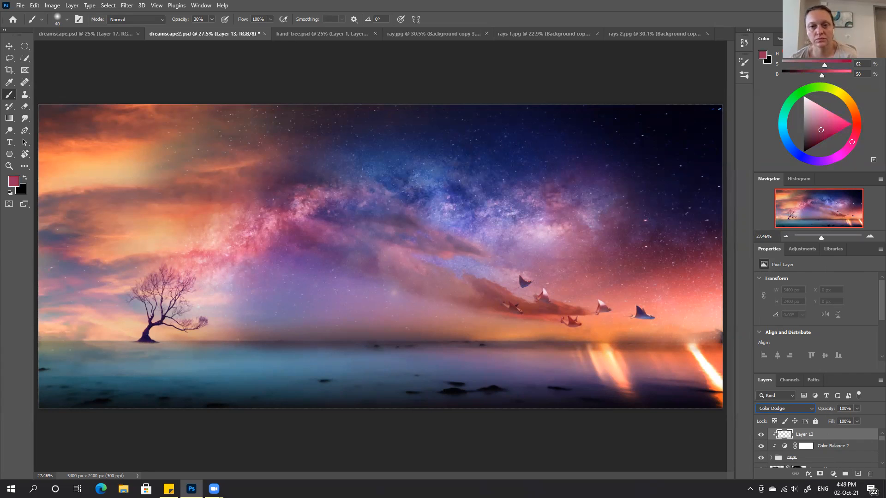
Step: Paint pink light on the wing and front edge of the uppermost blue ray on Layer 13, raising the brush opacity to 100%
key(ctrl+plus)
key(ctrl+plus)
key(ctrl+plus)
key(ctrl+plus)
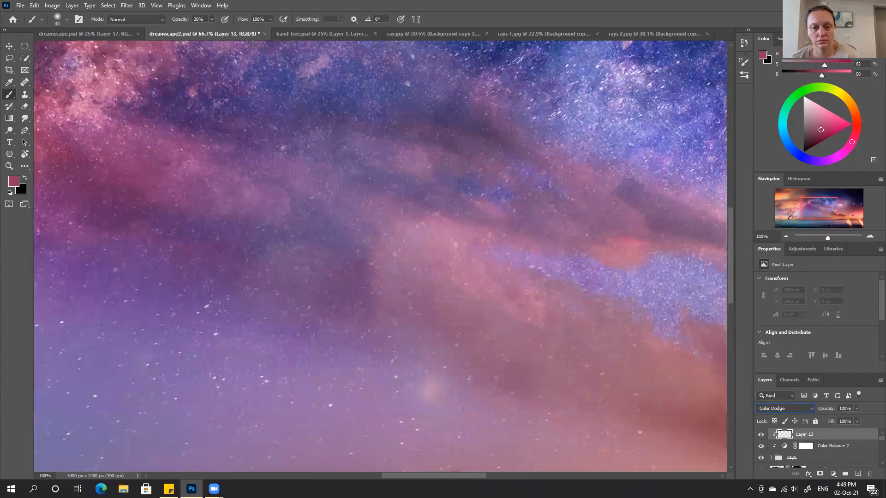
drag(442, 278, 241, 249)
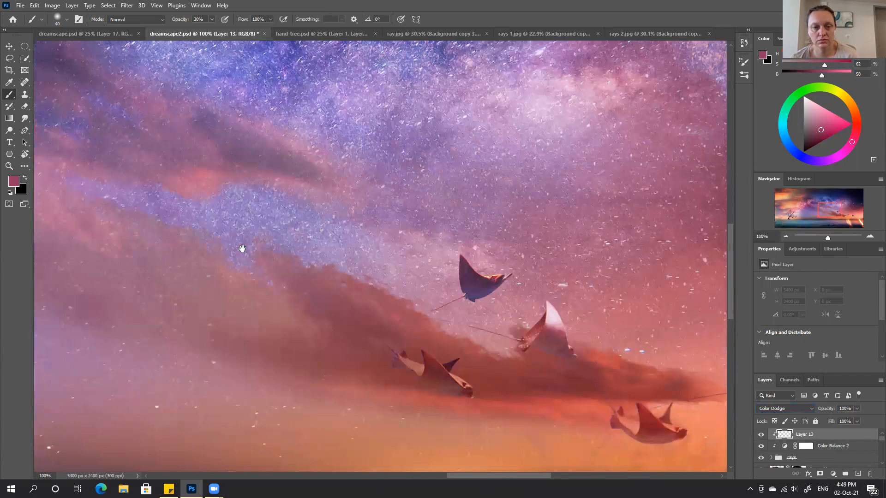
key(ctrl+plus)
key(ctrl+plus)
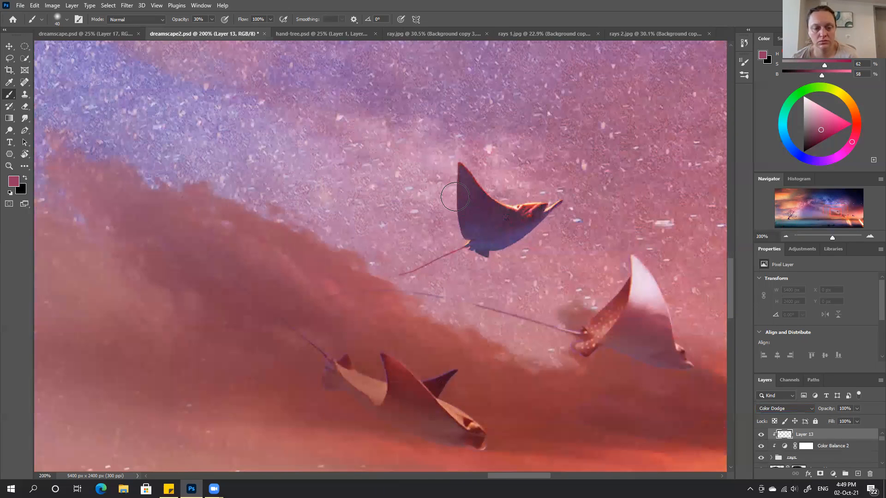
drag(509, 267, 506, 303)
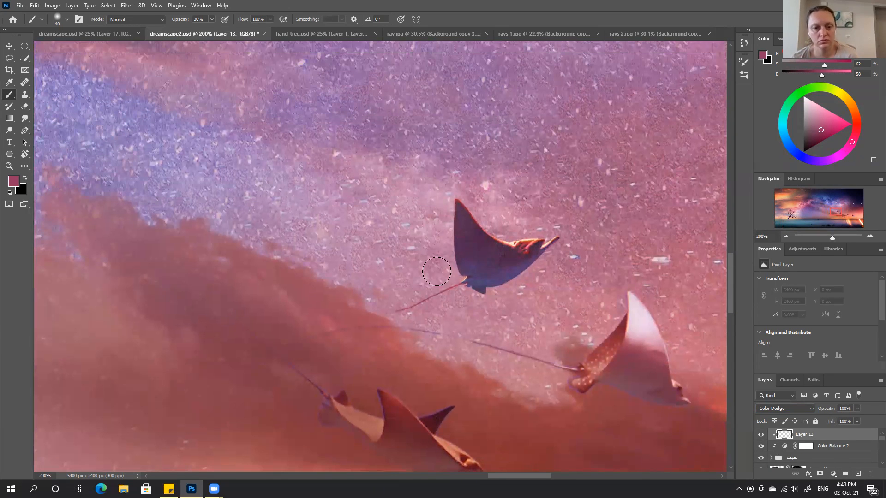
mouse_move(449, 196)
mouse_down()
mouse_move(446, 279)
mouse_move(450, 236)
mouse_up()
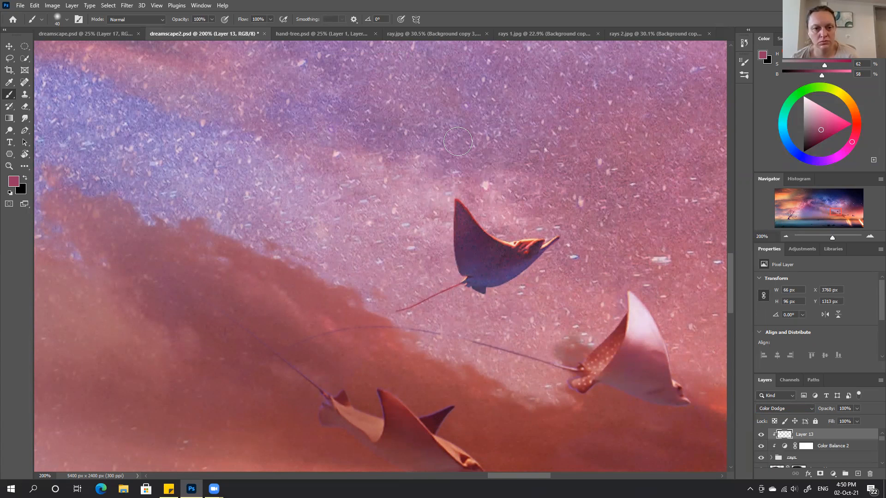
mouse_move(454, 196)
mouse_down()
mouse_move(496, 230)
mouse_move(449, 201)
mouse_move(457, 253)
mouse_move(456, 239)
mouse_move(438, 276)
mouse_move(452, 272)
mouse_move(460, 237)
mouse_move(449, 196)
mouse_move(472, 221)
mouse_move(546, 233)
mouse_move(507, 236)
mouse_move(572, 228)
mouse_up()
Step: Paint pink light over the head and tail of the leftmost red ray, undoing the last stroke
drag(494, 330, 487, 212)
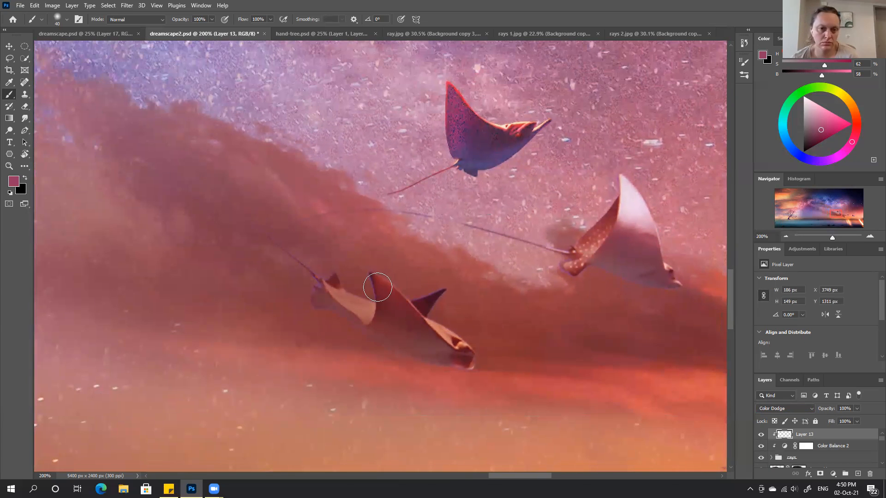
drag(466, 338, 447, 326)
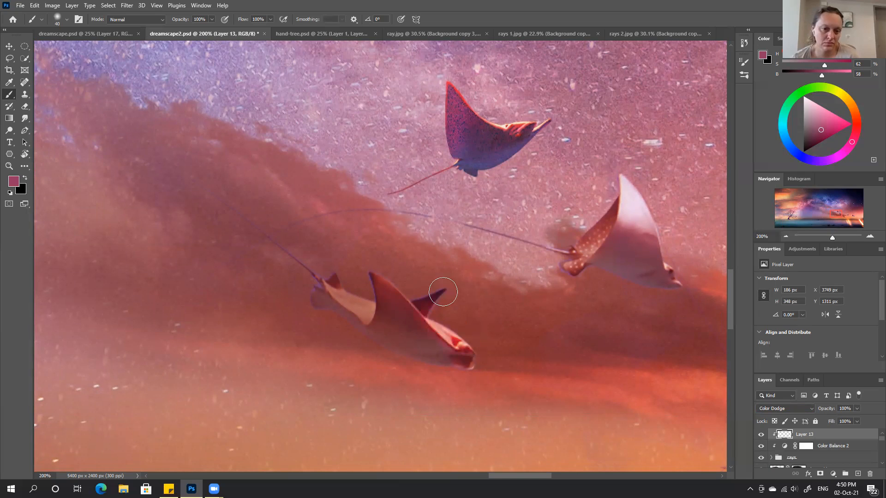
mouse_move(323, 277)
mouse_down()
mouse_move(363, 307)
mouse_move(395, 278)
mouse_move(376, 272)
mouse_up()
key(bracketleft)
key(bracketleft)
key(bracketleft)
key(ctrl+z)
Step: Enlarge the brush, lower its opacity to 20% and add soft pink light to the leftmost red ray's wings
key(bracketright)
key(bracketright)
key(bracketright)
key(2)
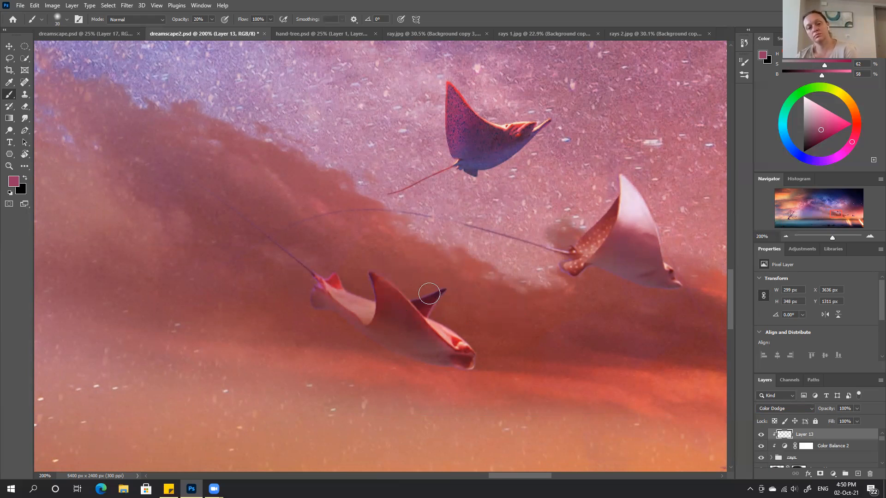
mouse_move(378, 278)
mouse_down()
mouse_move(400, 309)
mouse_move(380, 315)
mouse_up()
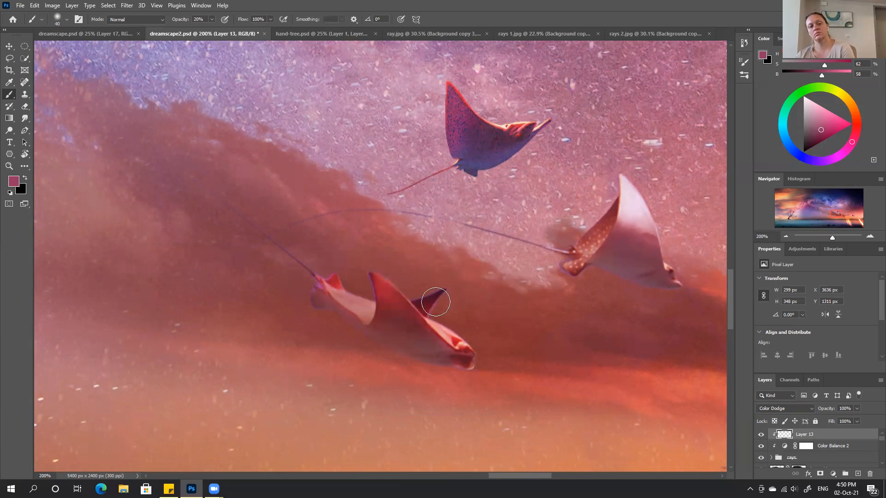
key(ctrl+0)
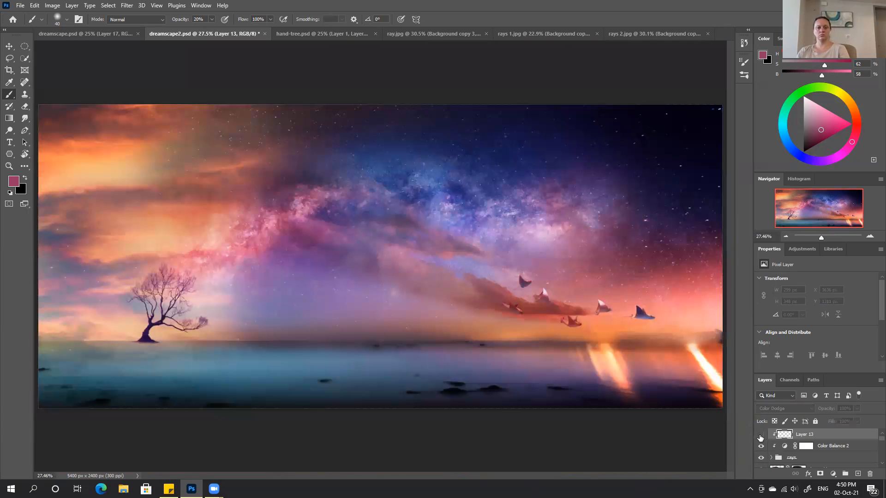
Step: Paint soft pink light at 20% brush opacity over the two pale rays and the lower red ray
key(ctrl+plus)
key(ctrl+plus)
key(ctrl+plus)
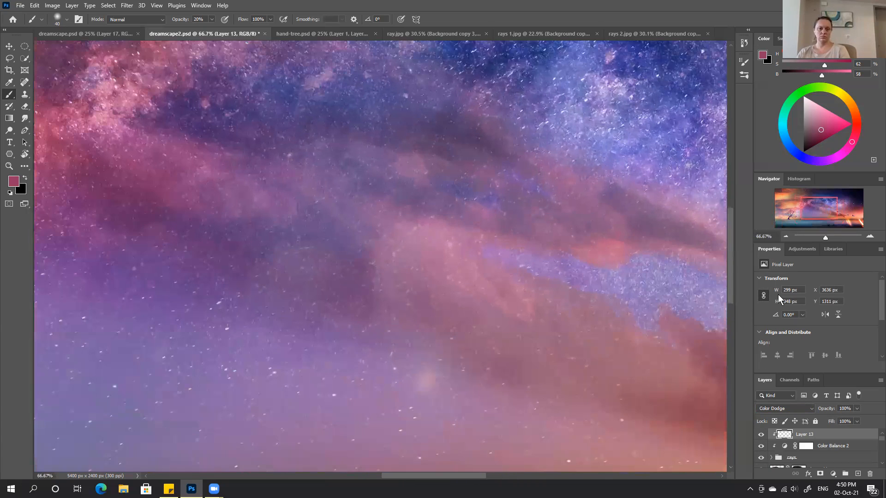
drag(408, 268, 217, 228)
drag(683, 353, 426, 302)
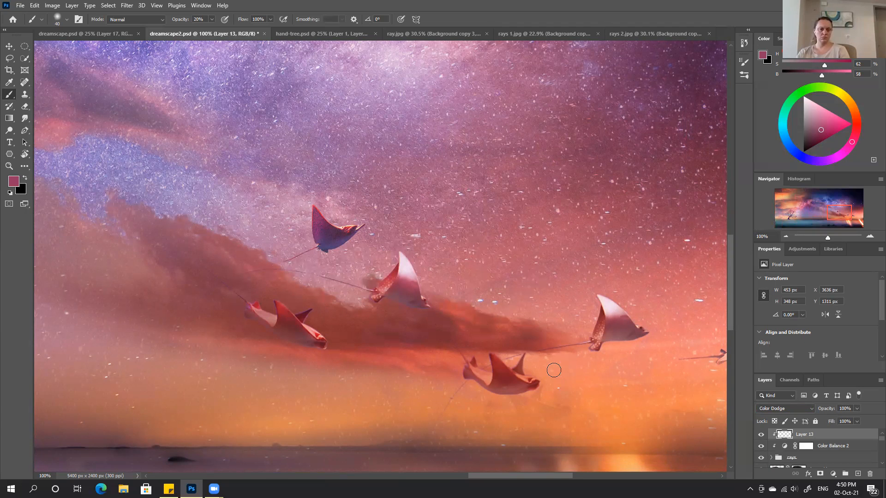
drag(556, 354, 474, 321)
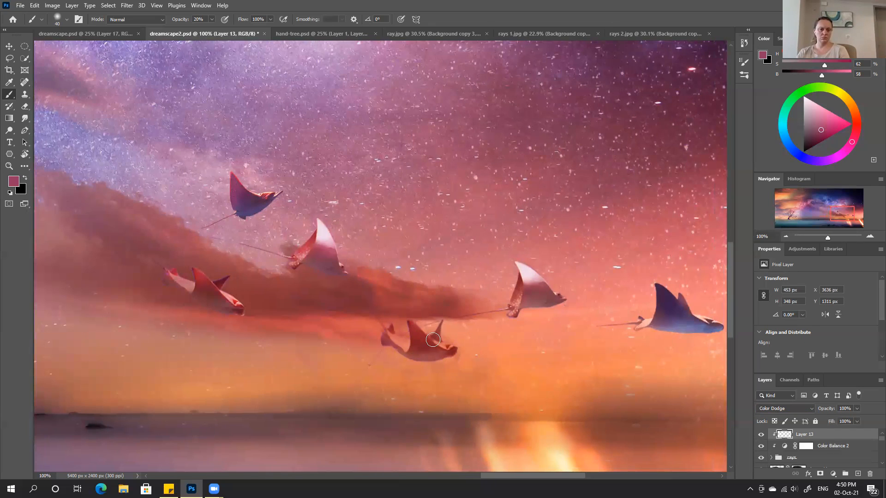
mouse_move(384, 330)
mouse_down()
mouse_move(404, 343)
mouse_move(380, 323)
mouse_move(389, 331)
mouse_move(398, 320)
mouse_move(408, 349)
mouse_move(431, 339)
mouse_up()
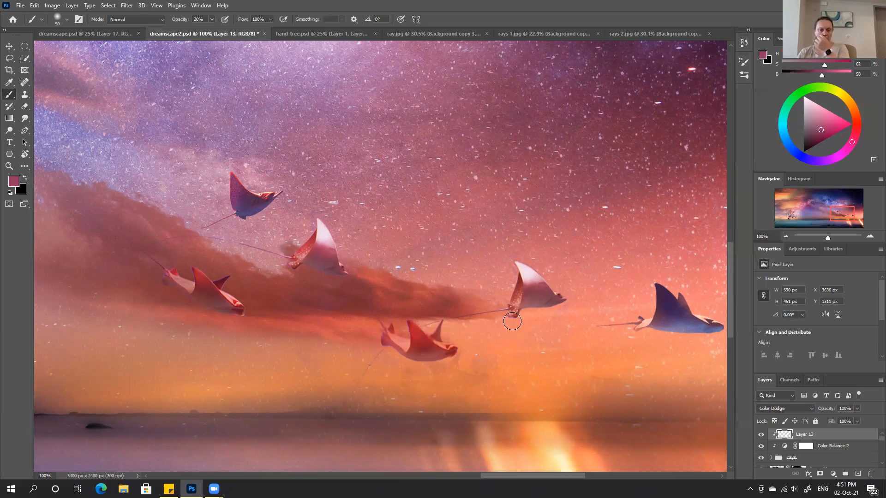
mouse_move(526, 327)
mouse_down()
mouse_move(450, 358)
mouse_move(433, 337)
mouse_move(438, 311)
mouse_move(464, 319)
mouse_move(427, 334)
mouse_up()
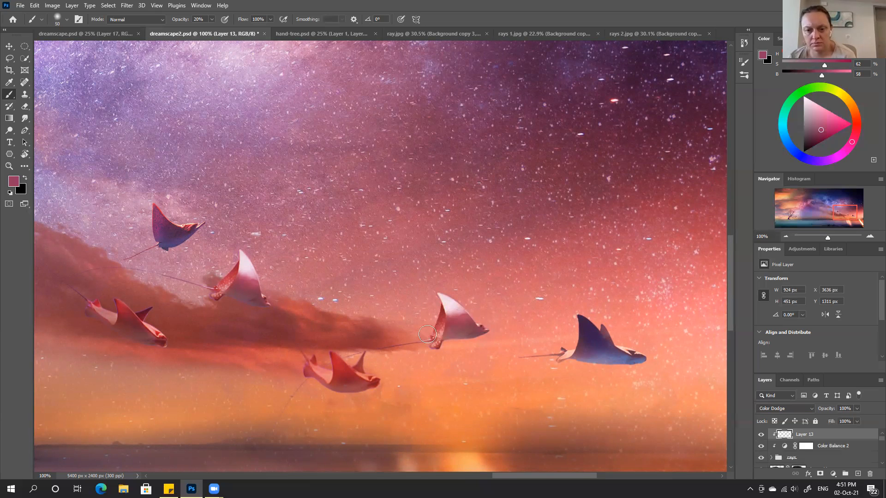
drag(625, 394, 543, 329)
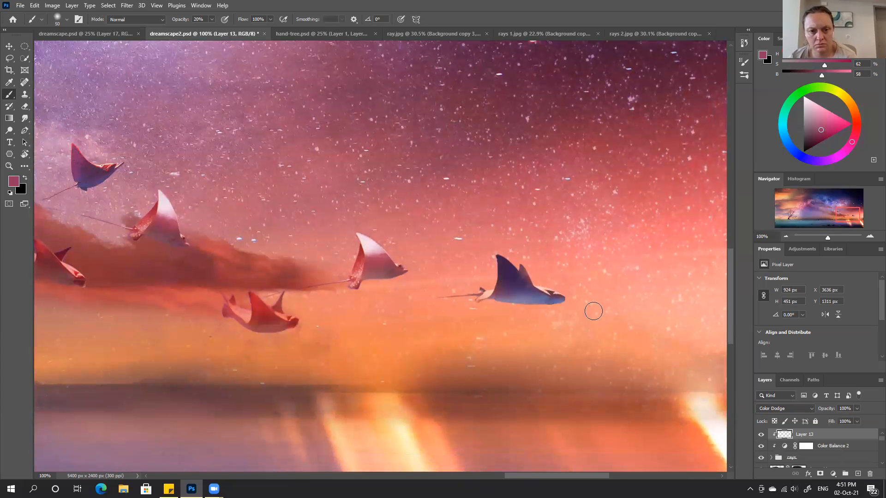
drag(577, 298, 540, 283)
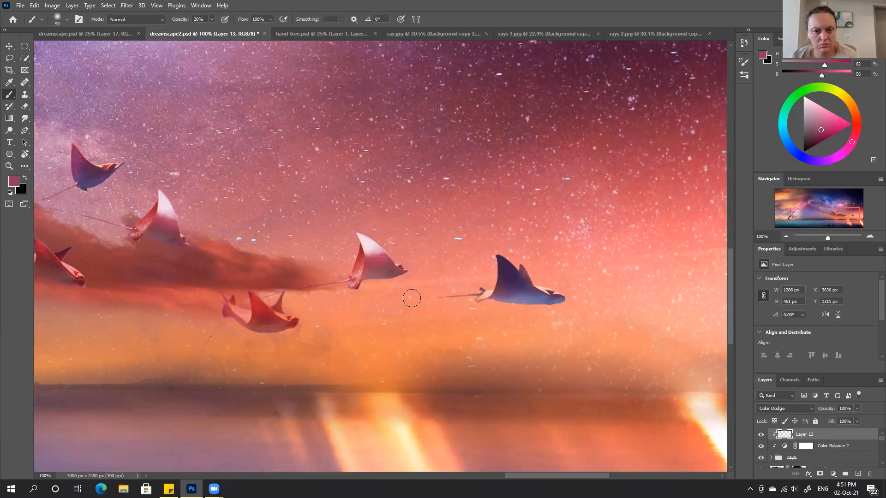
key(ctrl+z)
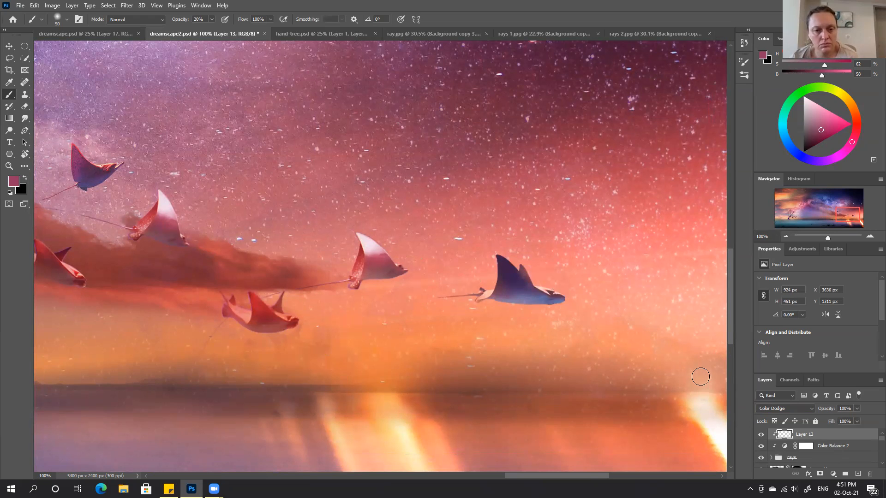
Step: Save the document, add a new layer above Layer 13 and clip it to the rays group
key(ctrl+shift+alt+n)
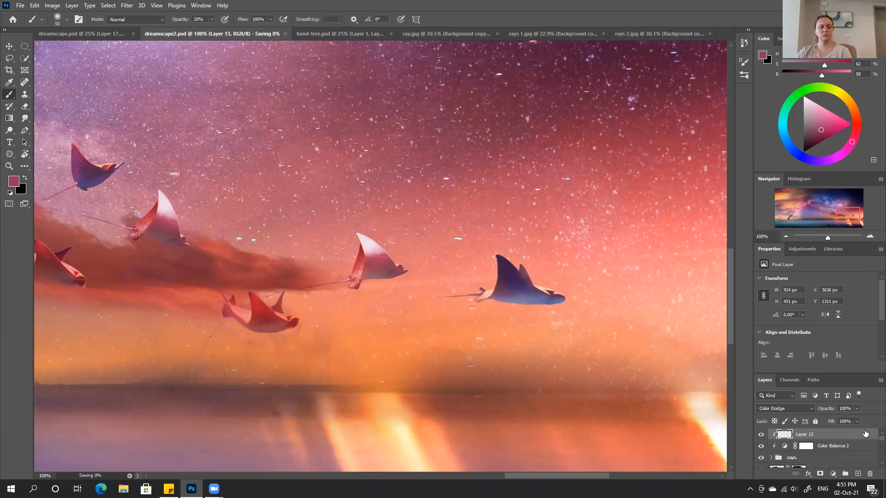
key(ctrl+s)
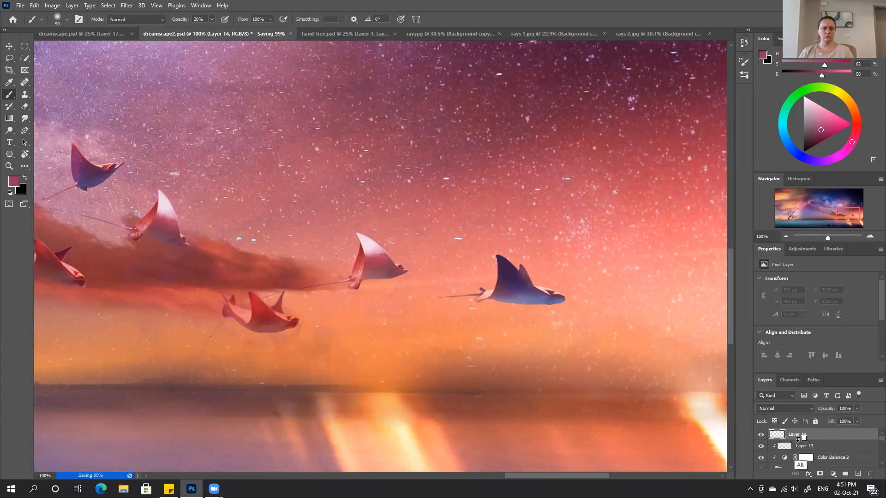
alt+click(818, 440)
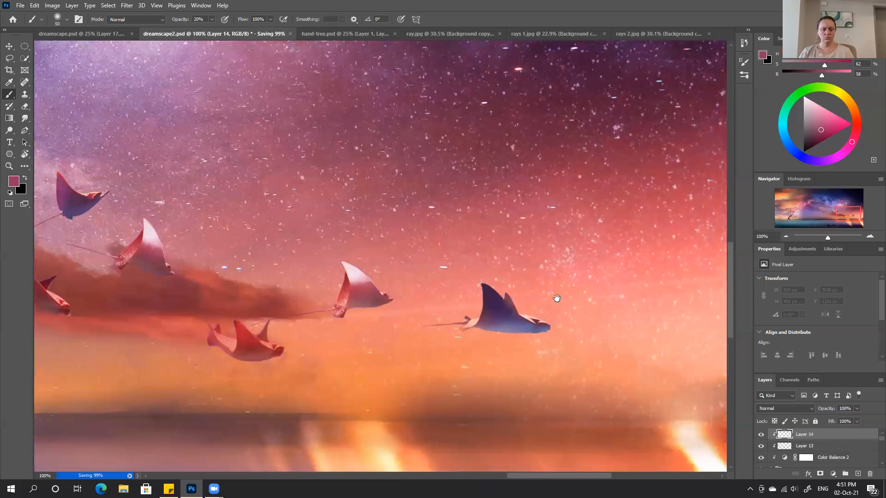
Step: Enlarge the brush to 80 px and paint pink light over the rightmost ray's rear wing at 20% opacity
drag(578, 266, 547, 326)
key(bracketright)
key(bracketright)
key(bracketright)
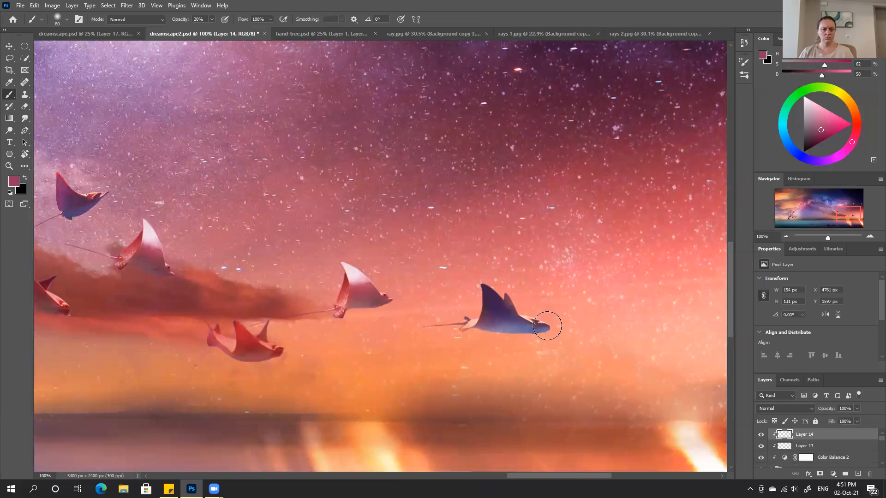
drag(514, 302, 534, 309)
Step: Paint pink light across the rightmost ray's body at 50% brush opacity, undoing the first stroke made at 100%
key(0)
drag(477, 315, 433, 323)
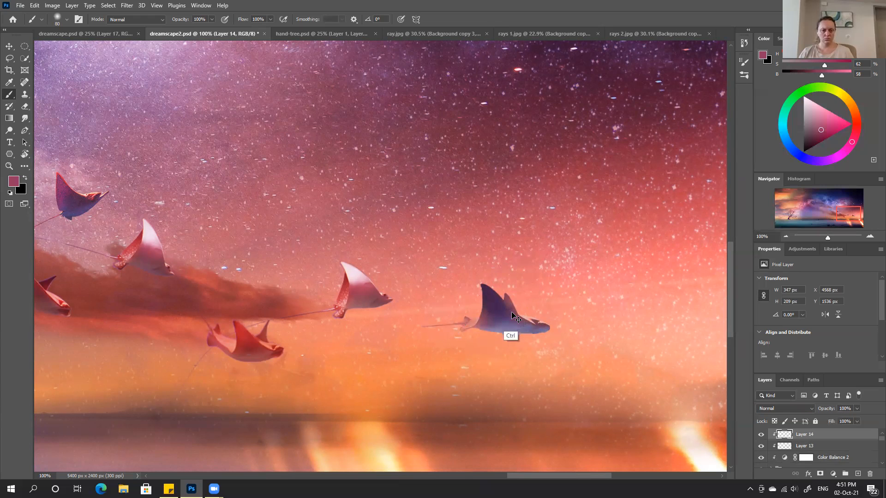
key(ctrl+z)
key(5)
mouse_move(492, 317)
mouse_down()
mouse_move(451, 320)
mouse_move(524, 302)
mouse_move(553, 312)
mouse_up()
mouse_move(489, 315)
mouse_down()
mouse_move(483, 284)
mouse_move(473, 324)
mouse_move(505, 334)
mouse_up()
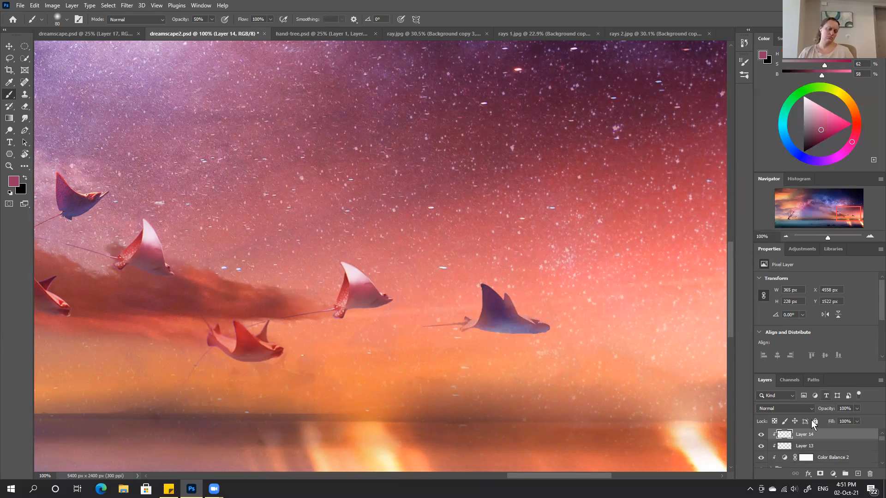
Step: Set Layer 14's blend mode to Lighten and compare the image with the layer hidden and shown
click(777, 409)
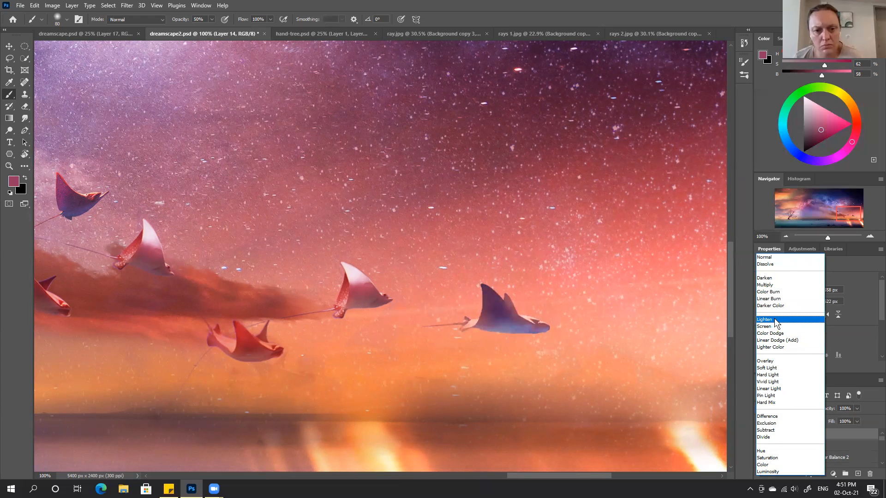
click(774, 320)
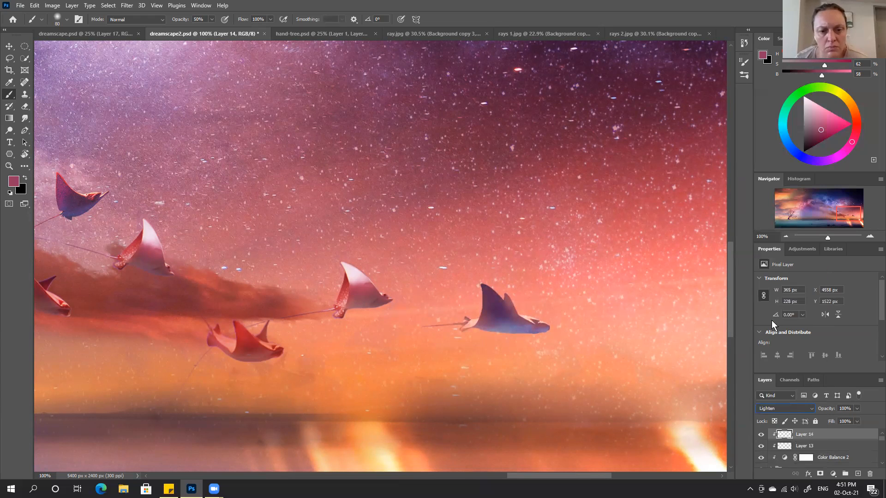
click(758, 435)
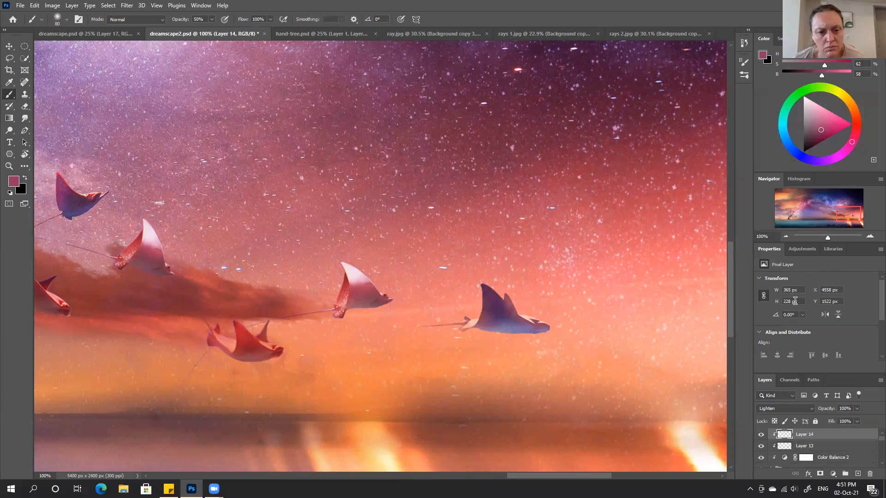
key(ctrl+0)
click(759, 435)
click(760, 435)
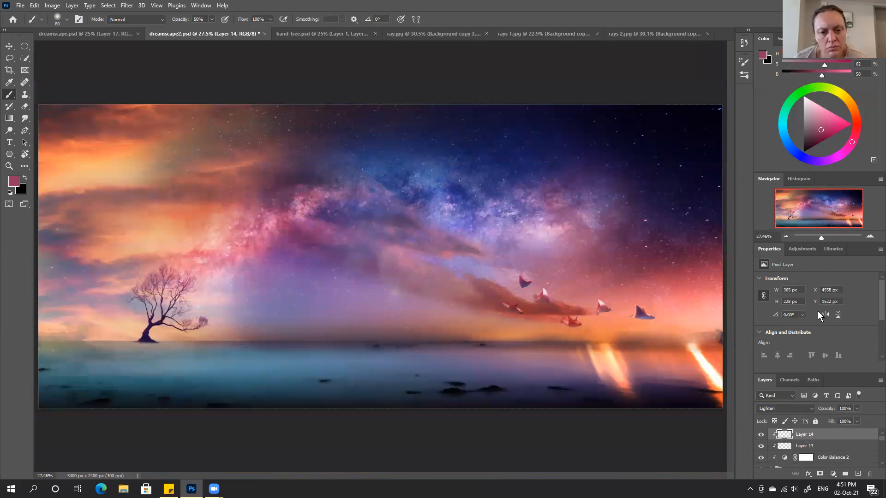
Step: Add another pink stroke over the rightmost ray's raised wing on Layer 14
key(ctrl+plus)
key(ctrl+plus)
key(ctrl+plus)
drag(616, 294, 311, 252)
drag(575, 300, 424, 285)
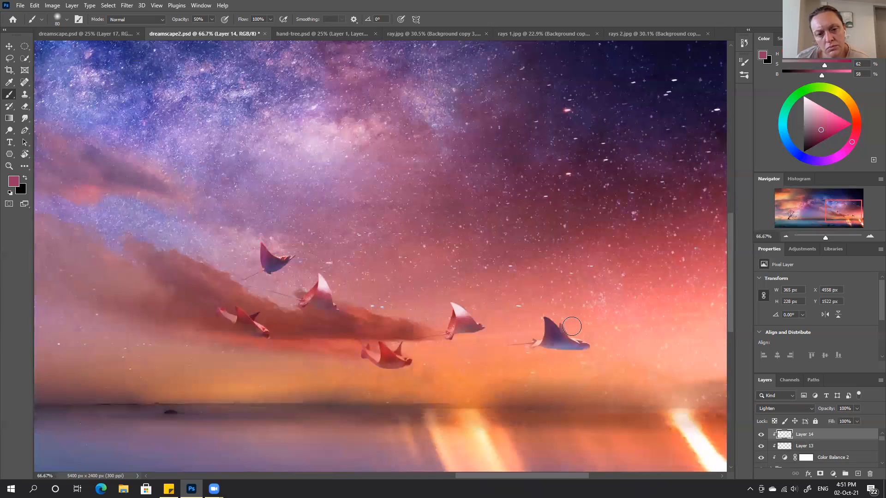
mouse_move(546, 323)
mouse_down()
mouse_move(537, 332)
mouse_move(554, 329)
mouse_up()
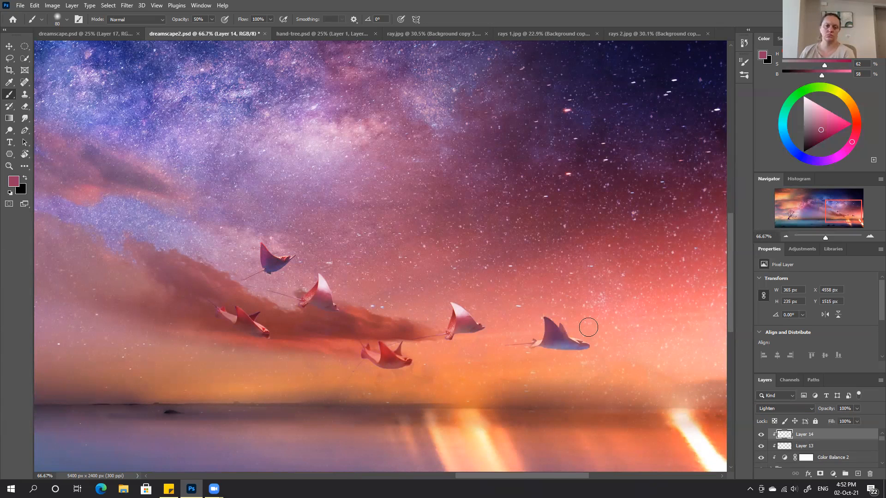
Step: Swap the foreground and background colours and set Layer 14's blend mode to Screen
key(x)
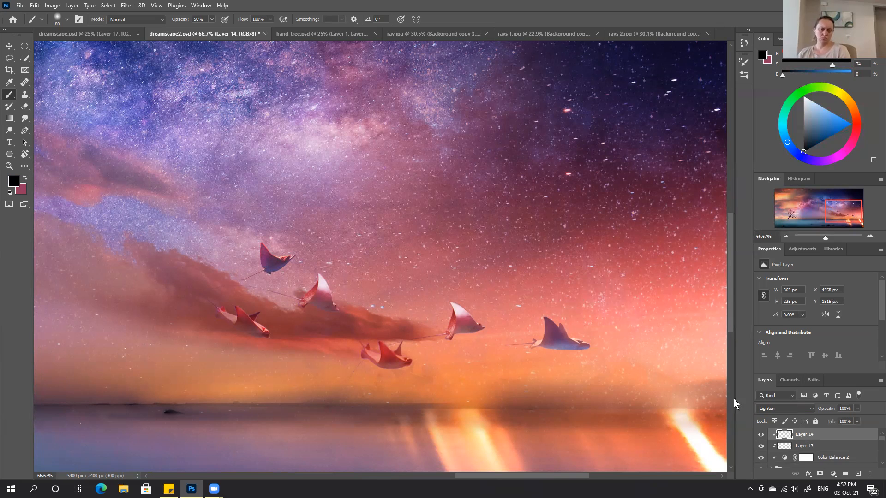
key(e)
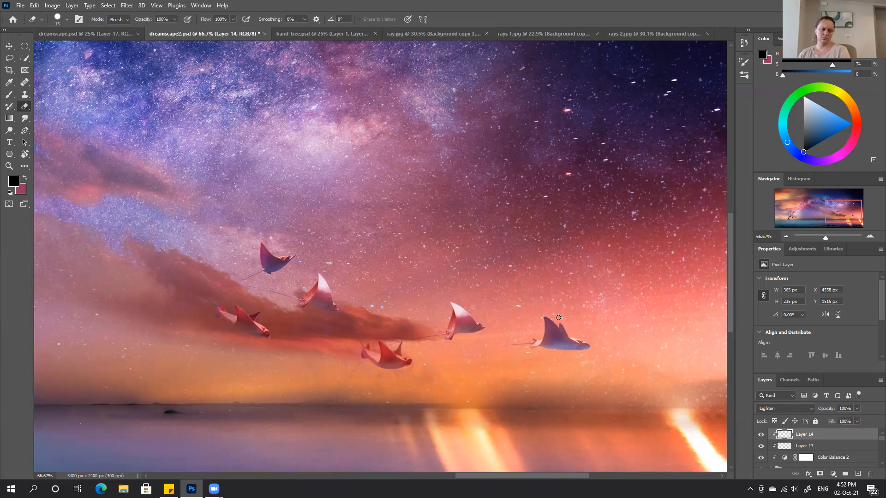
key(b)
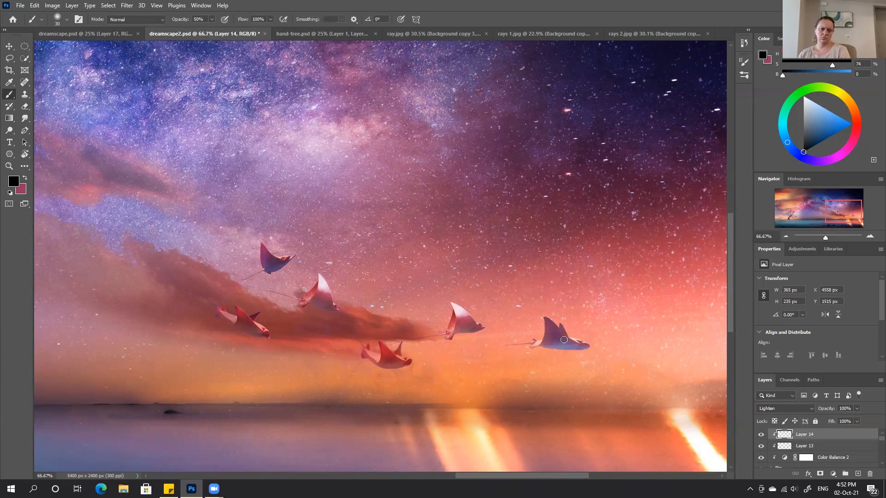
click(779, 408)
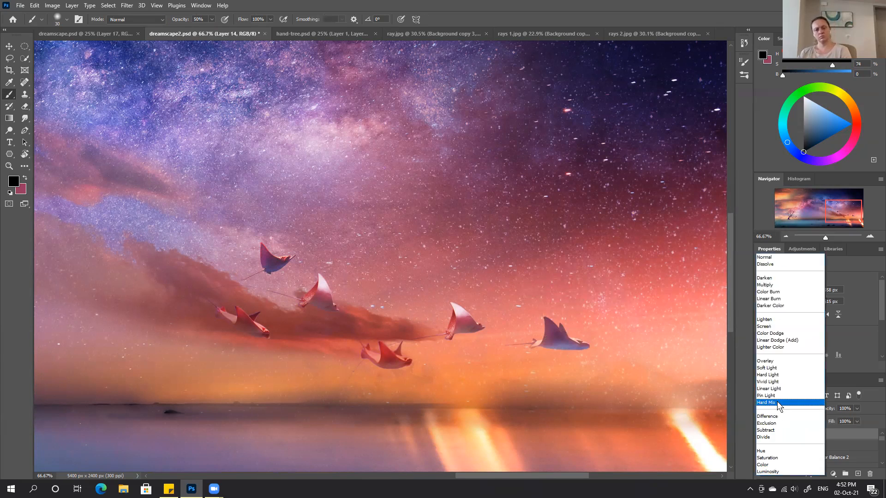
click(772, 327)
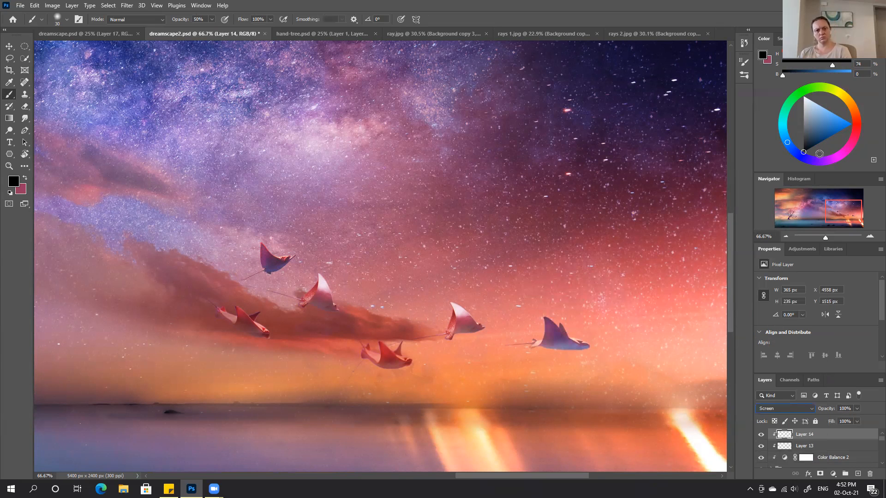
Step: Compare the whole composite with Layer 13 hidden and shown, keeping that layer visible and selected
key(ctrl+0)
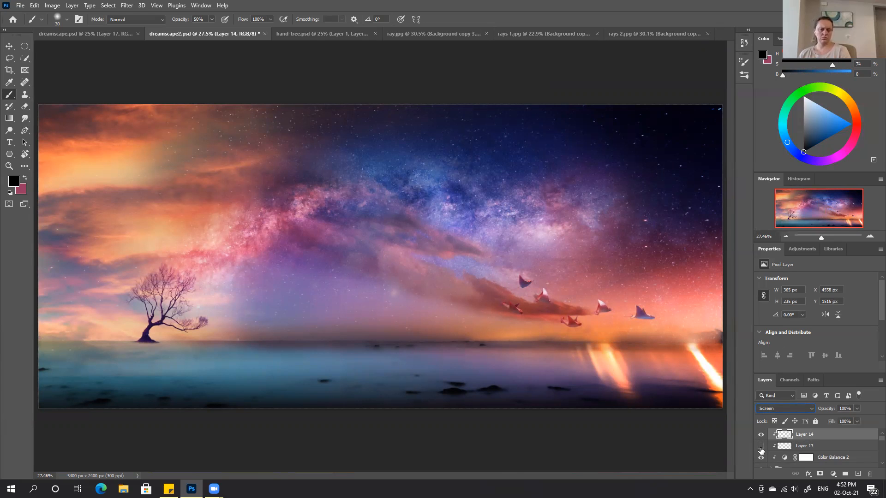
click(789, 447)
click(760, 446)
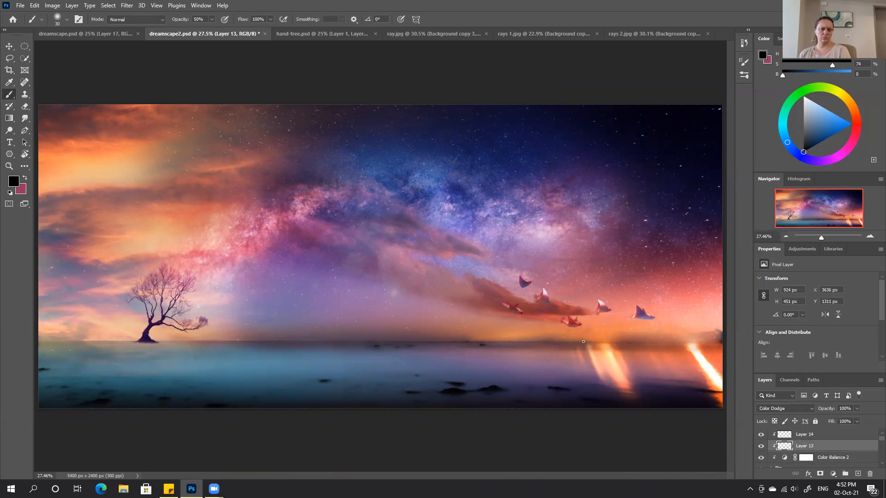
Step: Try to tone down the lower red ray on Layer 13 with a 200 px black brush at 30% opacity
key(e)
key(alt+e)
key(Escape)
key(b)
key(bracketright)
key(bracketright)
key(bracketright)
key(bracketright)
key(bracketright)
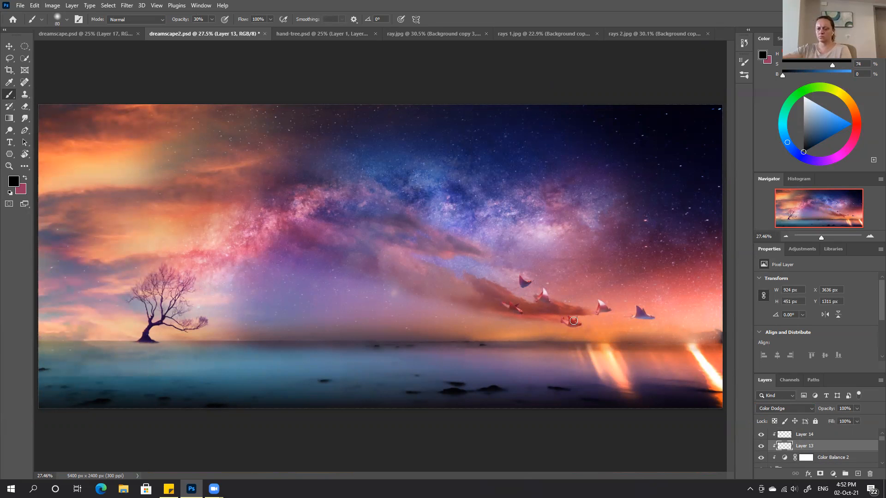
key(3)
key(bracketright)
key(bracketright)
key(bracketright)
key(bracketright)
drag(565, 319, 579, 324)
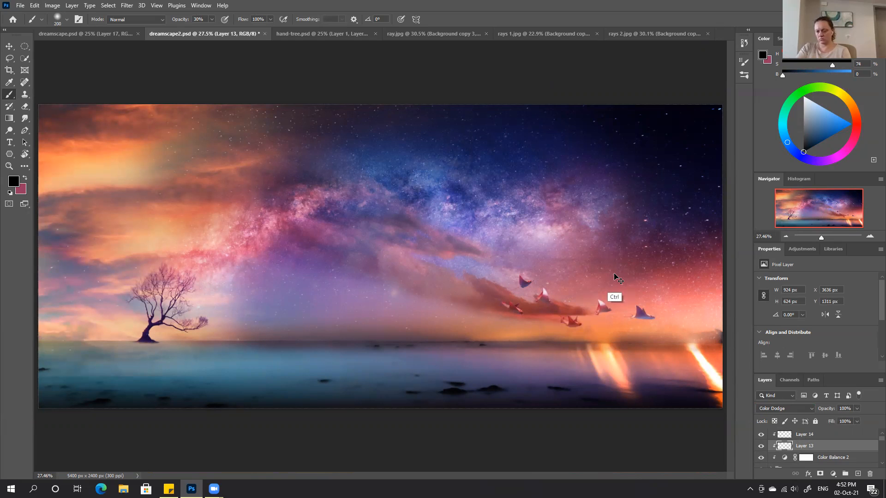
key(ctrl+z)
key(ctrl+z)
key(ctrl+shift+z)
Step: Partly erase Layer 13's glow over the lower and leftmost red rays with an enlarged eraser at 30% opacity
key(e)
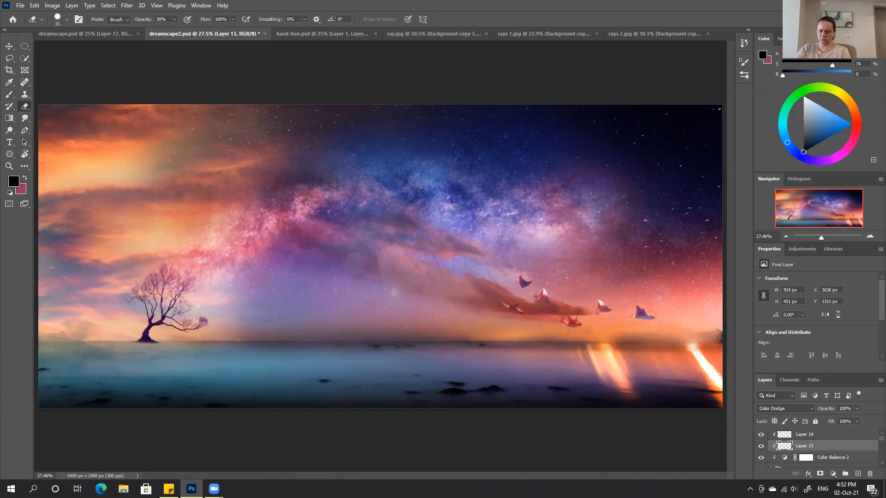
key(bracketright)
key(bracketright)
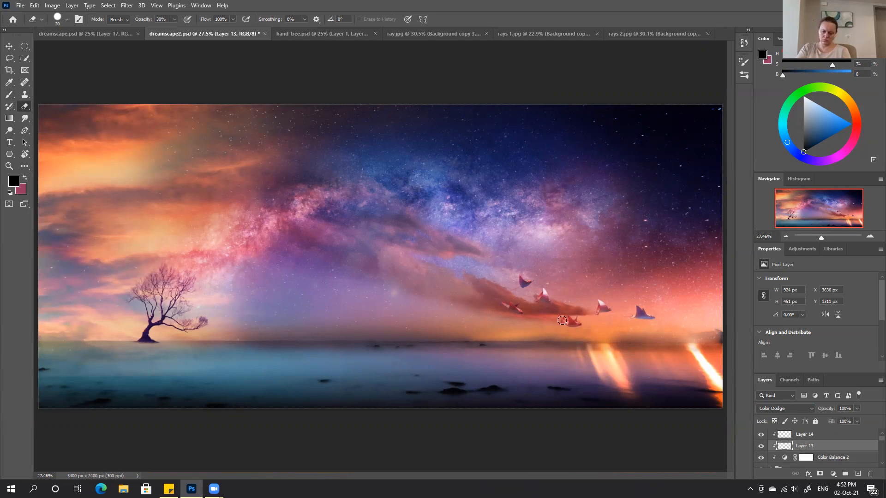
click(562, 321)
mouse_move(525, 316)
mouse_down()
mouse_move(493, 296)
mouse_move(504, 303)
mouse_up()
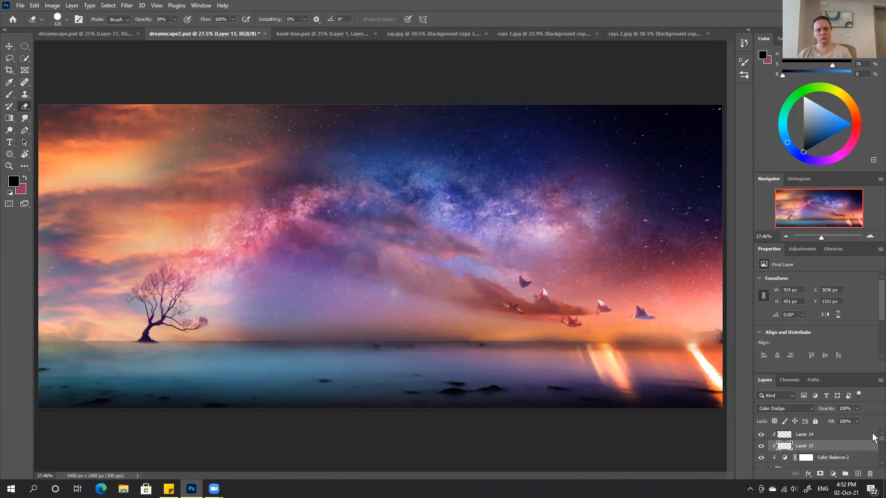
Step: Add a Levels adjustment above Layer 14, clipped to the rays, with midtones at 1.09, and compare it hidden and shown
click(870, 437)
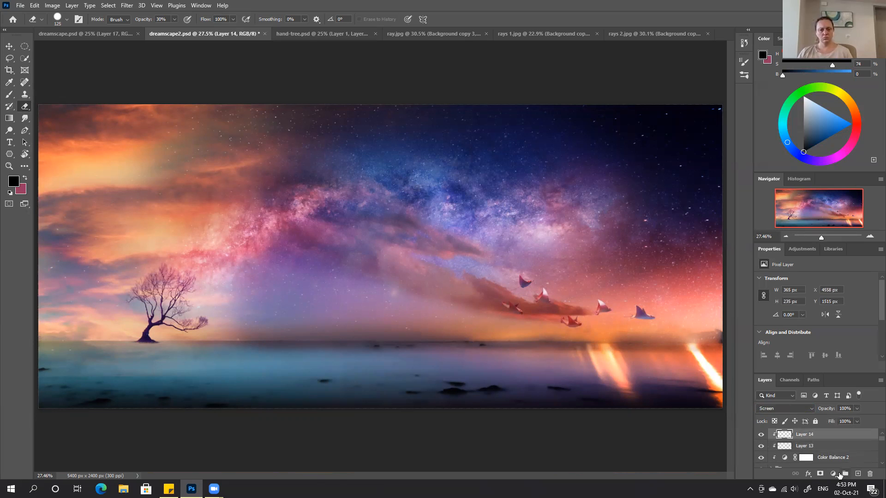
click(832, 473)
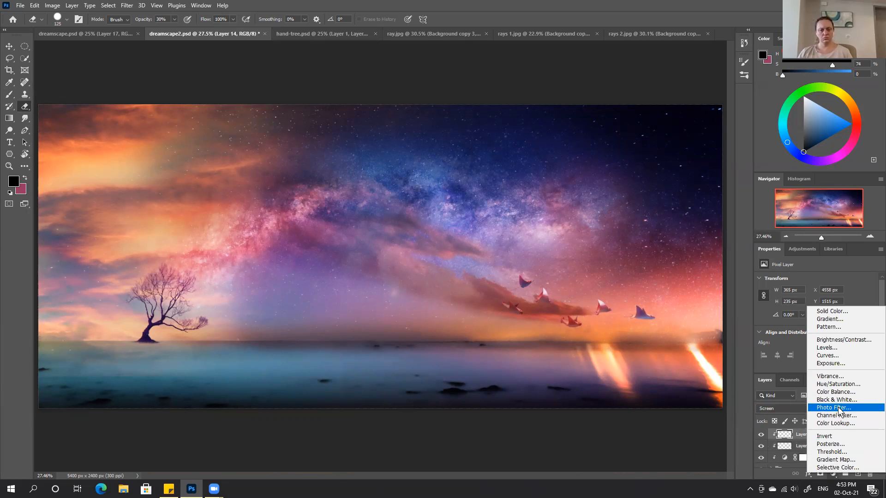
click(829, 354)
alt+click(814, 440)
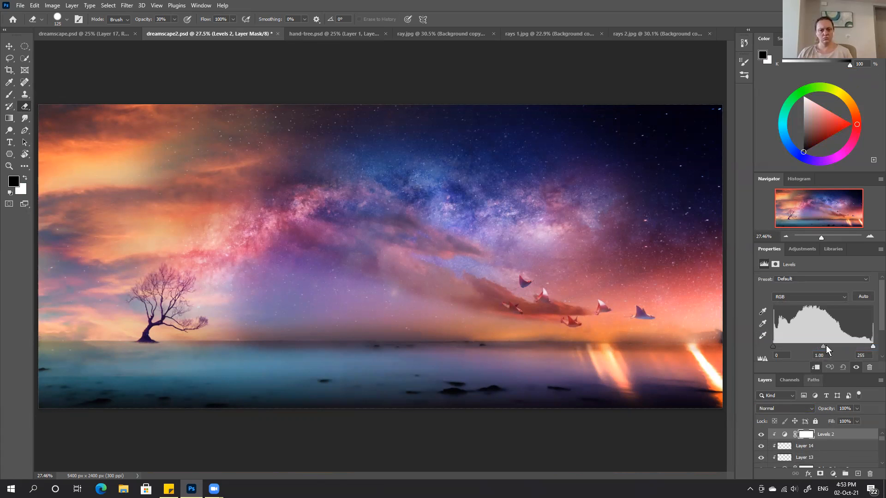
drag(819, 347, 819, 347)
click(761, 434)
click(760, 435)
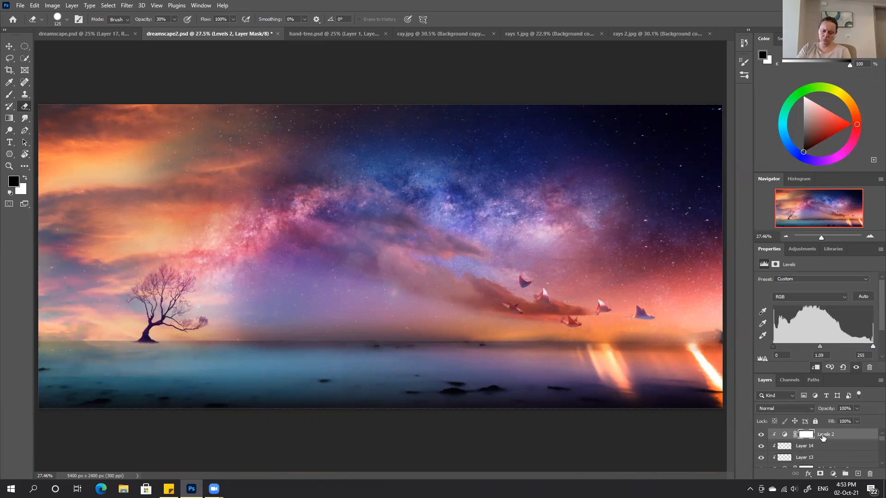
Step: Mask the Levels adjustment over the upper rays with a 300 px black brush at 30% opacity
click(806, 435)
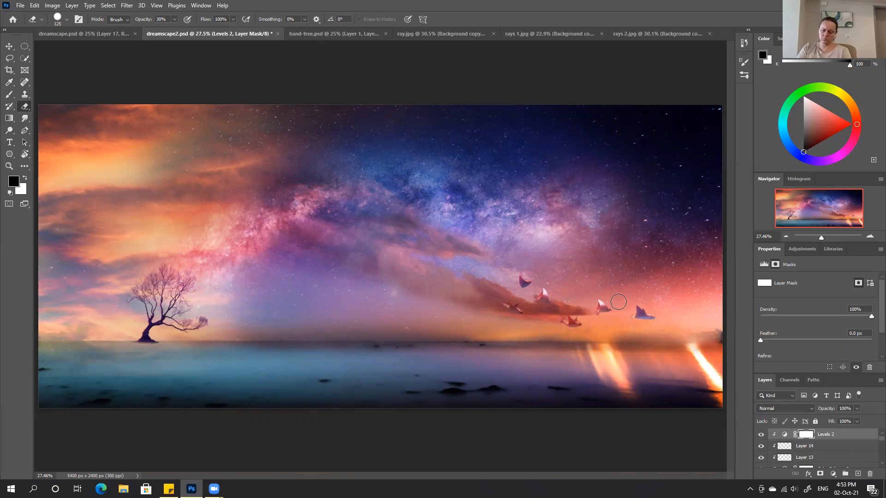
key(x)
key(b)
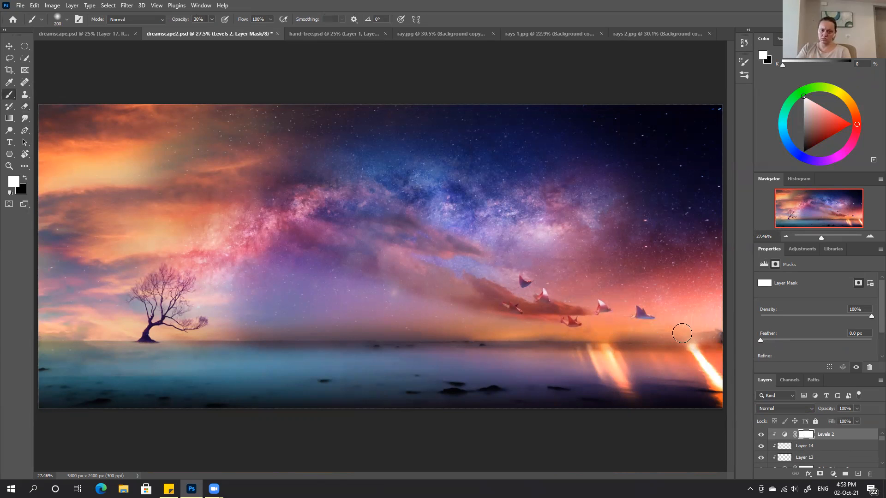
key(x)
key(bracketright)
key(bracketright)
key(bracketright)
key(bracketright)
key(bracketright)
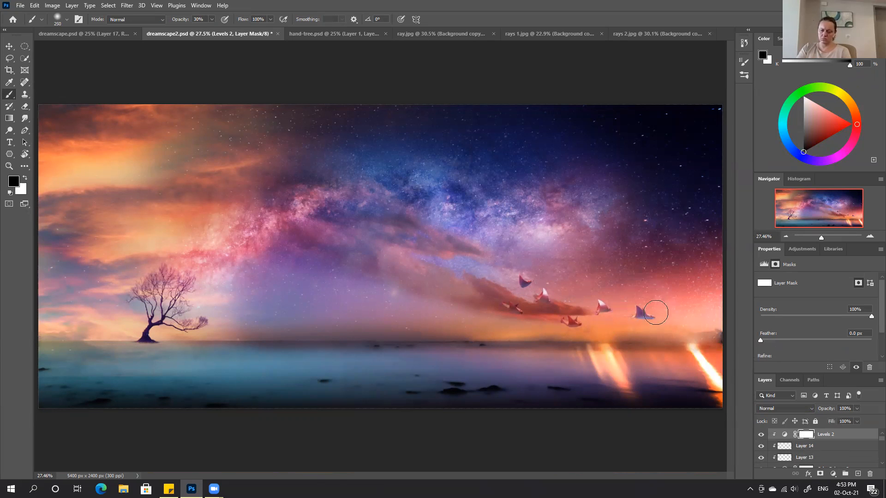
key(bracketleft)
key(bracketleft)
key(bracketleft)
mouse_move(520, 277)
mouse_down()
mouse_move(547, 288)
mouse_move(528, 277)
mouse_move(537, 301)
mouse_up()
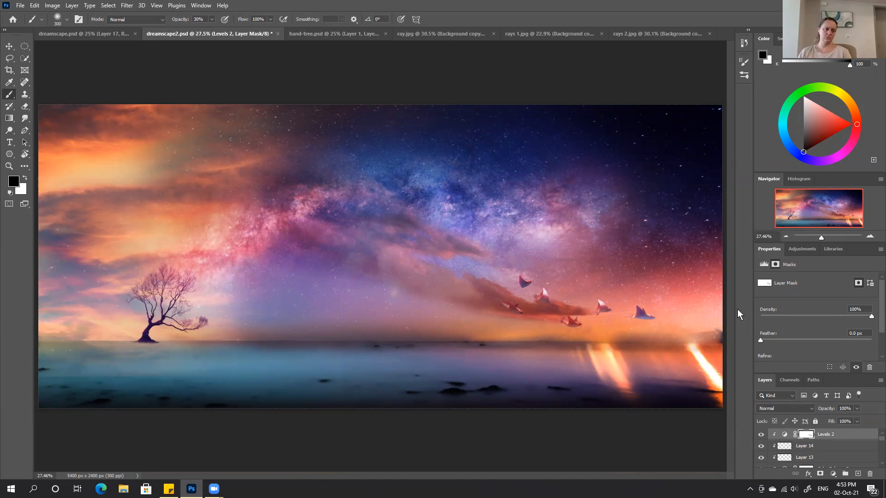
Step: Enlarge the layer list, compare with the dreamscape.psd version and return to dreamscape2.psd
double_click(763, 250)
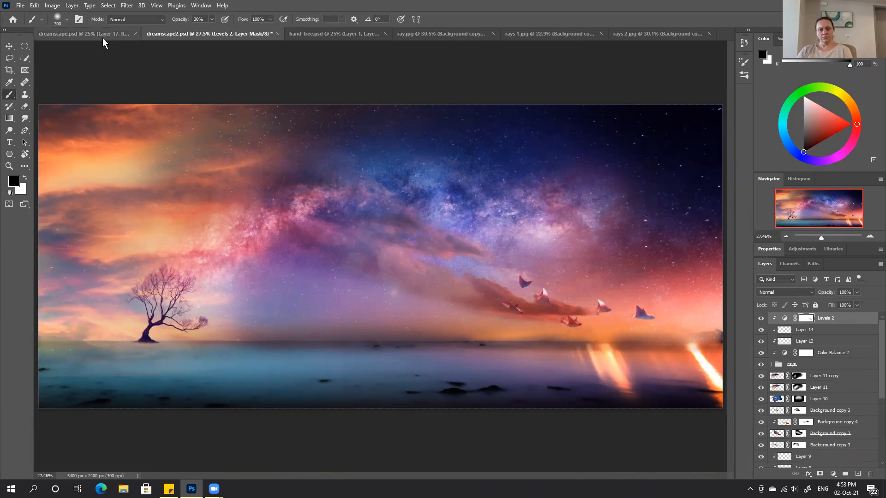
click(101, 35)
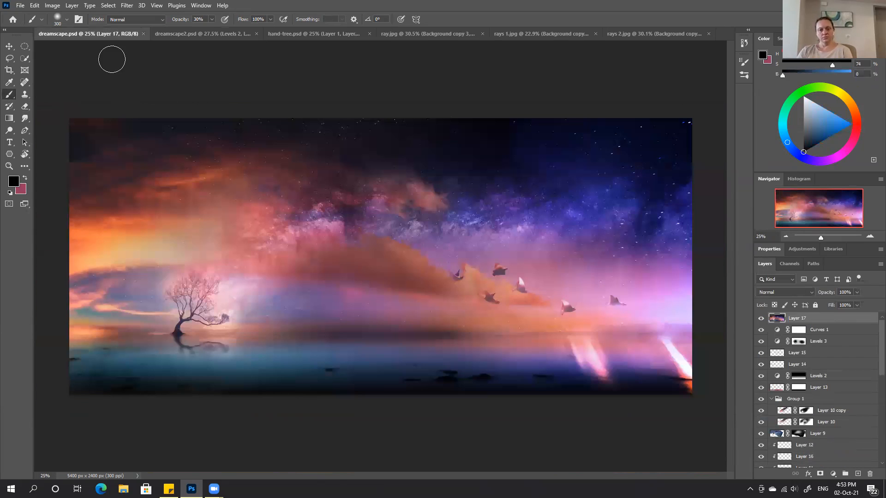
click(205, 35)
Step: Add a Color Balance adjustment above Levels 2 and set the midtones' Magenta–Green value to -33
click(834, 319)
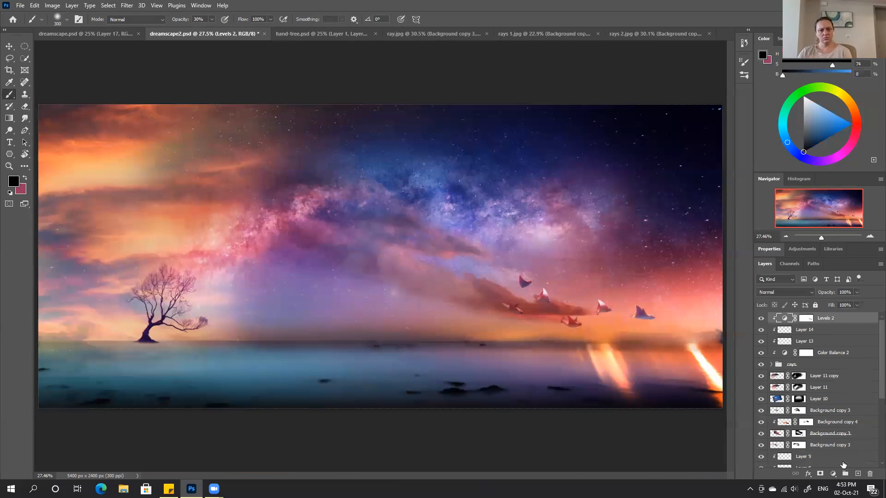
click(833, 474)
click(843, 398)
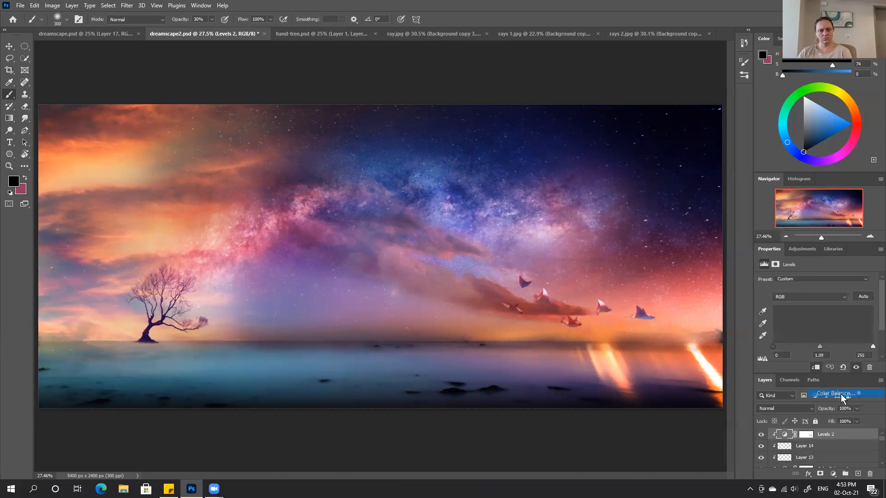
drag(797, 312, 794, 314)
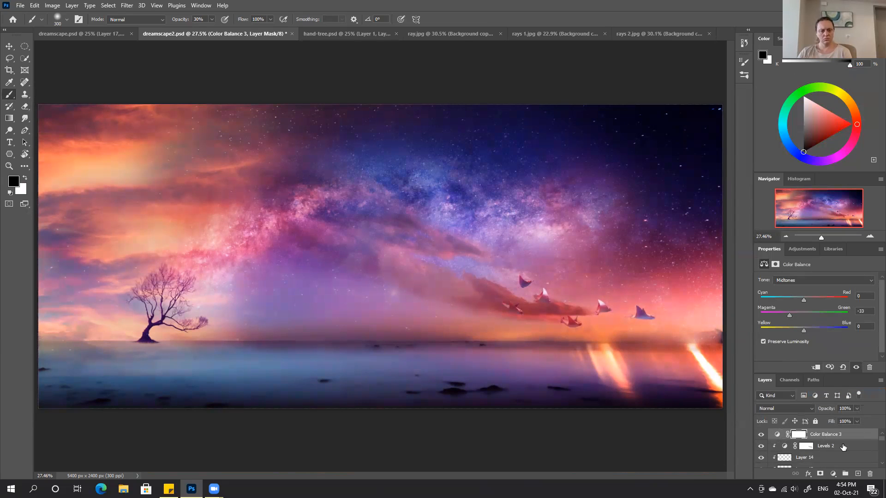
Step: Mask Color Balance 3 with a horizontal black-to-white gradient from near the tree toward the rays, and compare it hidden and shown
click(798, 434)
key(g)
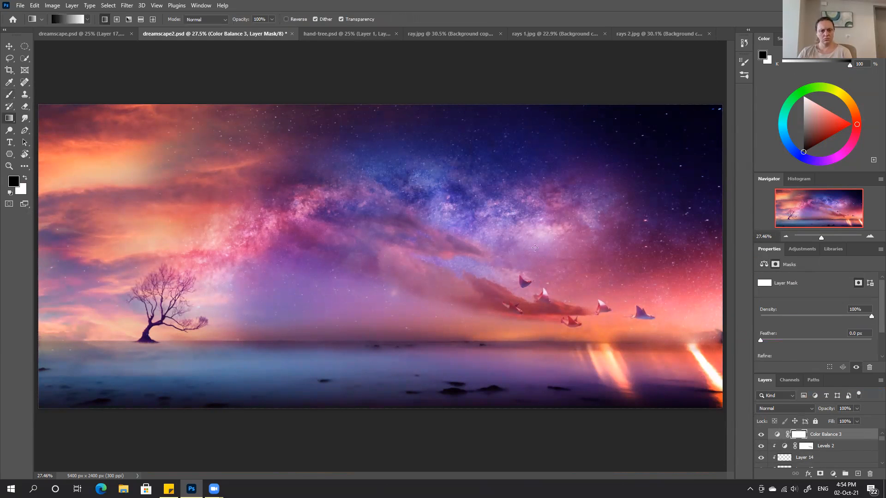
drag(204, 252, 599, 254)
click(760, 435)
click(760, 435)
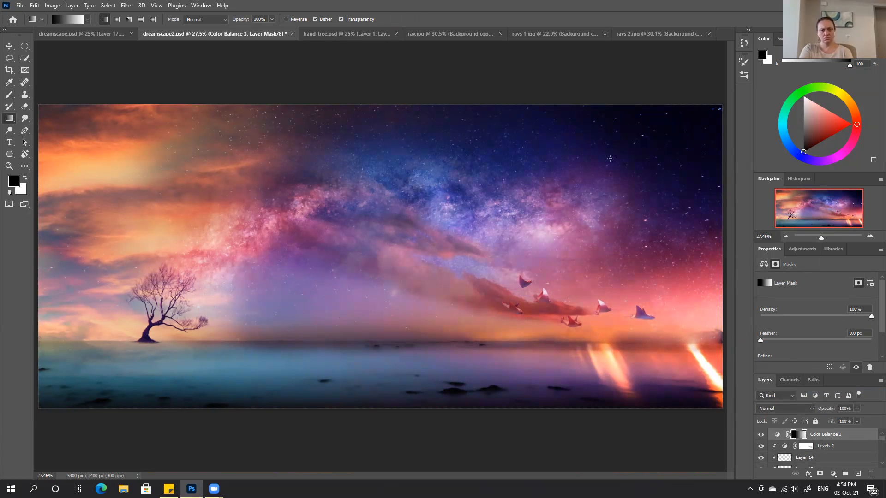
click(759, 436)
click(760, 435)
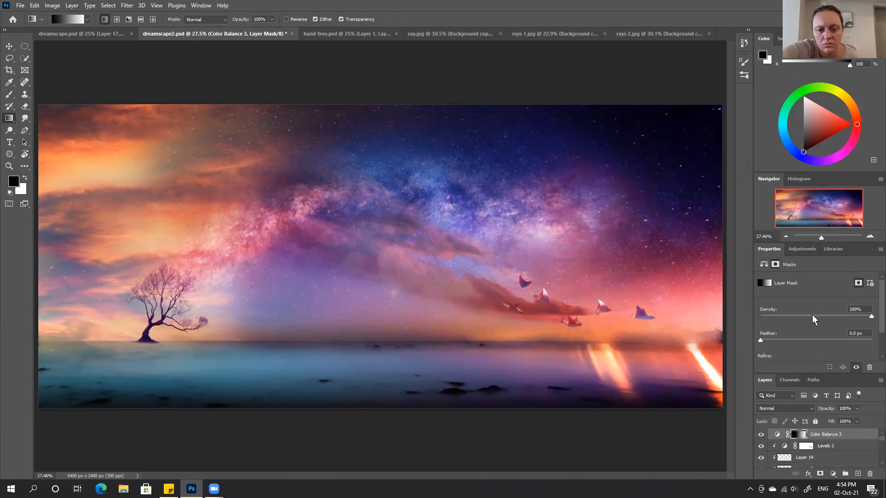
Step: Try midtone values of -43 for Magenta–Green and +7 for Cyan–Red in Color Balance 3, and undo them
click(777, 434)
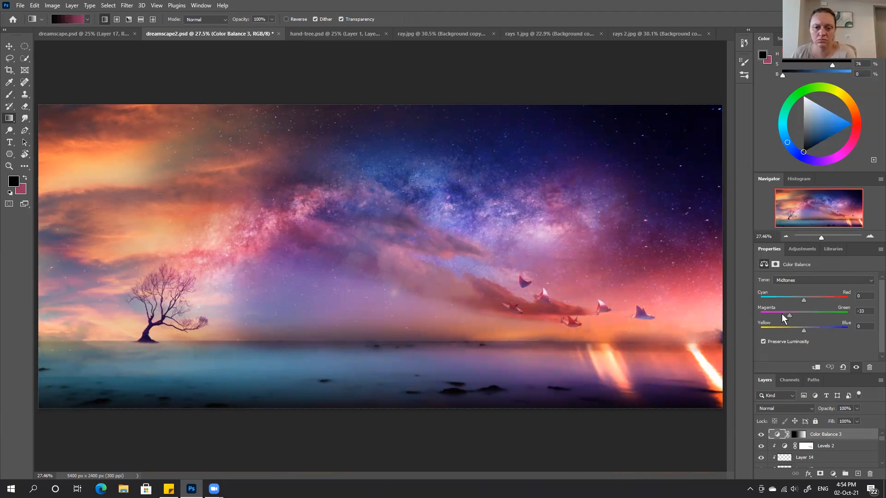
drag(785, 313, 806, 298)
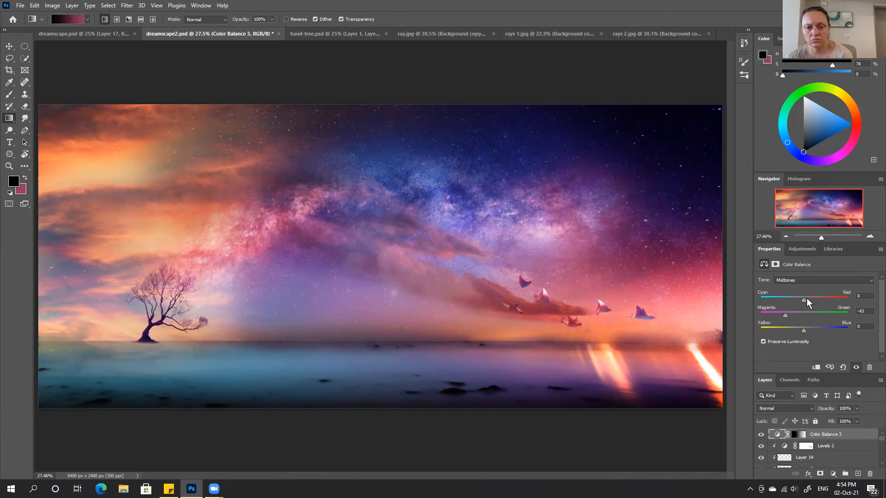
click(761, 435)
click(760, 435)
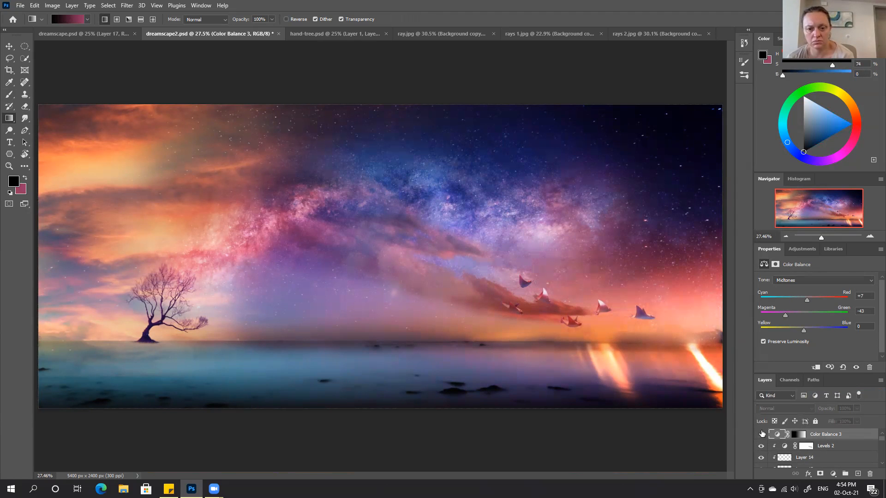
key(ctrl+z)
key(ctrl+z)
key(ctrl+z)
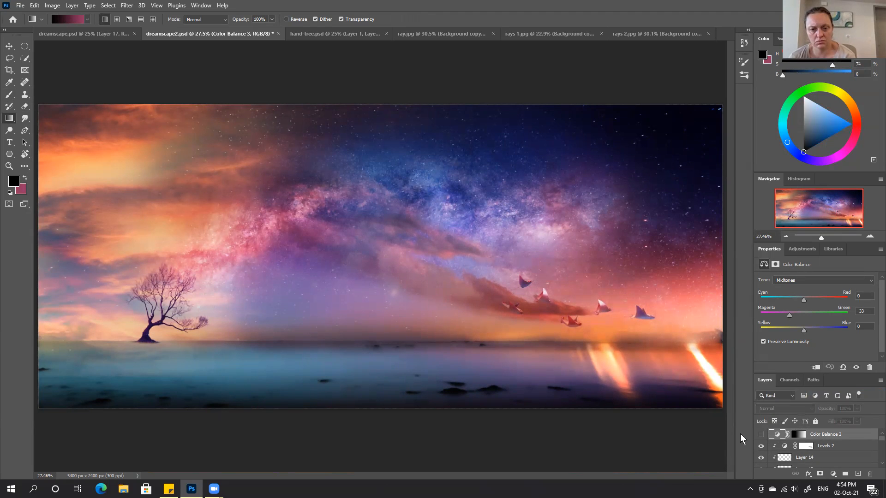
Step: Check the document's history states and compare the image with Color Balance 3 hidden and shown
click(761, 435)
click(761, 435)
click(743, 43)
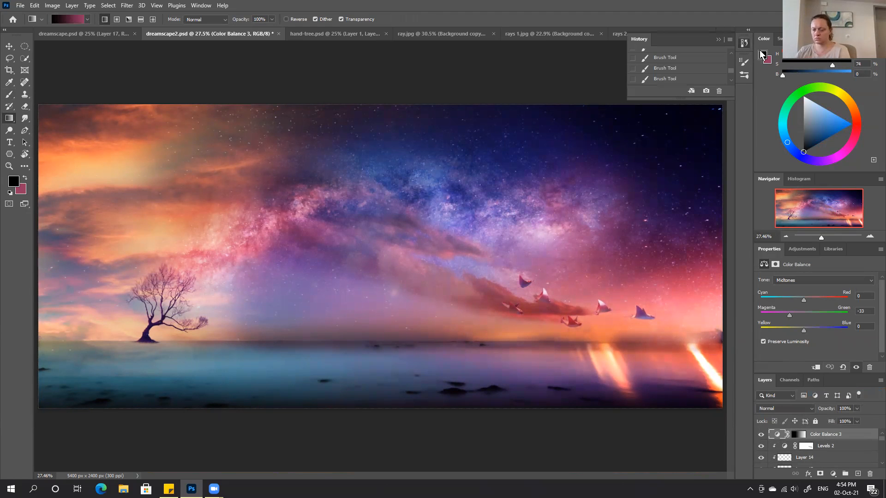
click(731, 52)
click(731, 53)
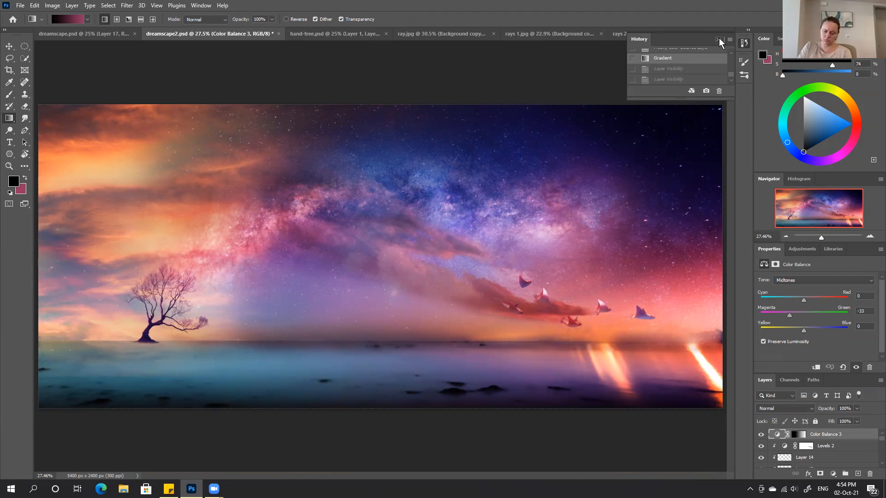
click(719, 39)
click(761, 434)
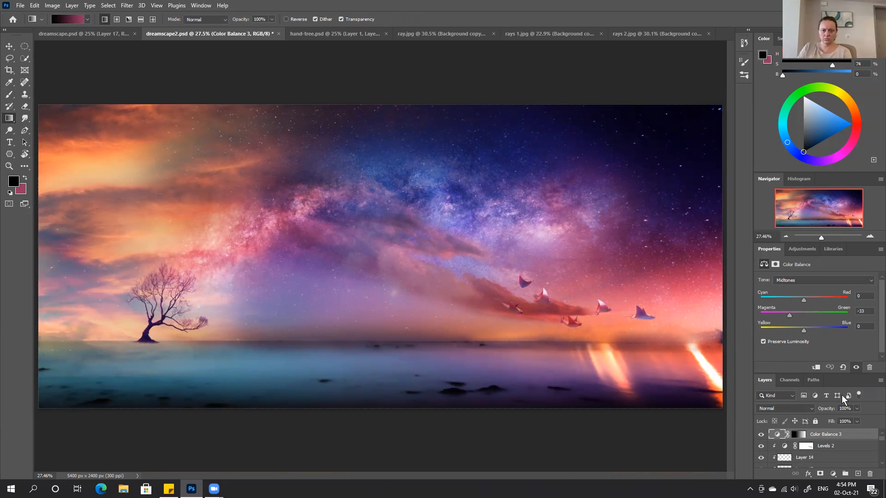
Step: Enlarge the layer list, add a blank layer above Color Balance 3 and sample a light pink from the sky near the tree
double_click(771, 251)
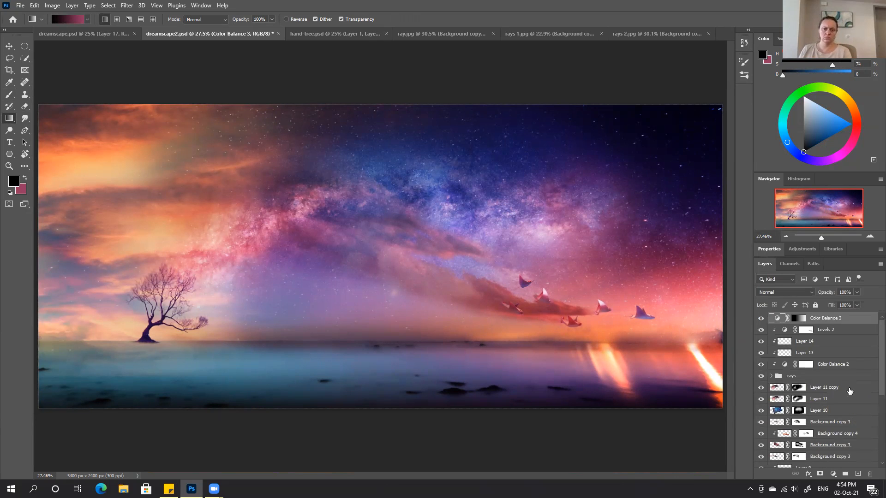
click(858, 474)
click(859, 121)
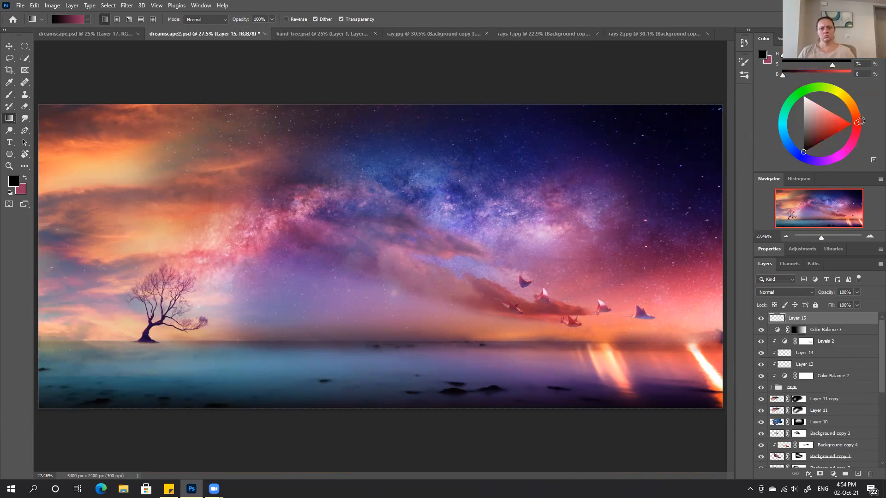
alt+click(211, 245)
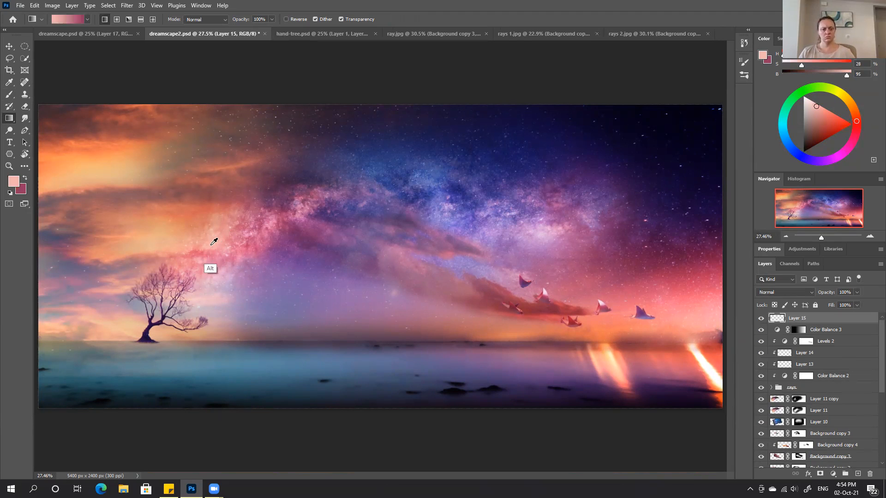
Step: Paint a soft pink glow from the tree up into the galaxy with a 1000 px brush at 30% opacity
key(b)
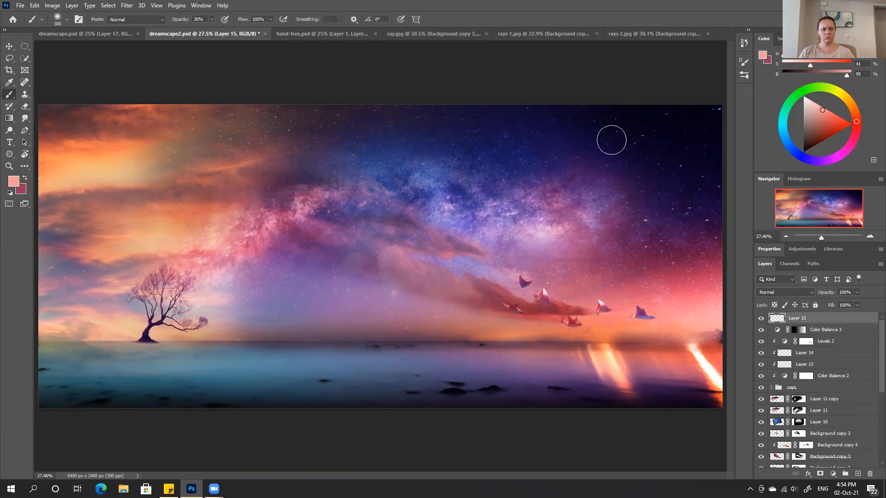
key(])
key(])
key(])
key(])
key(])
key(])
mouse_move(165, 287)
mouse_down()
mouse_move(201, 294)
mouse_move(194, 298)
mouse_move(199, 287)
mouse_move(161, 276)
mouse_move(212, 234)
mouse_move(190, 246)
mouse_move(276, 212)
mouse_up()
Step: Set Layer 15's blend mode to Screen and compare the glow hidden and shown
click(787, 292)
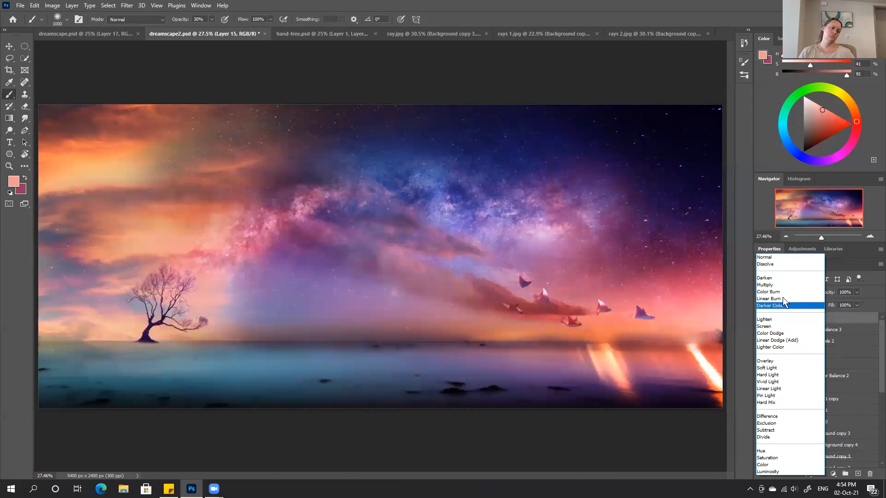
click(770, 326)
click(761, 320)
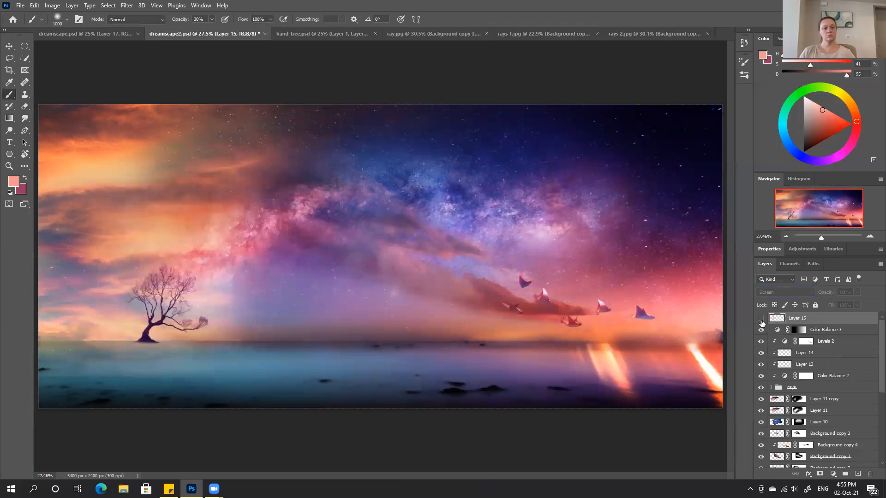
click(760, 320)
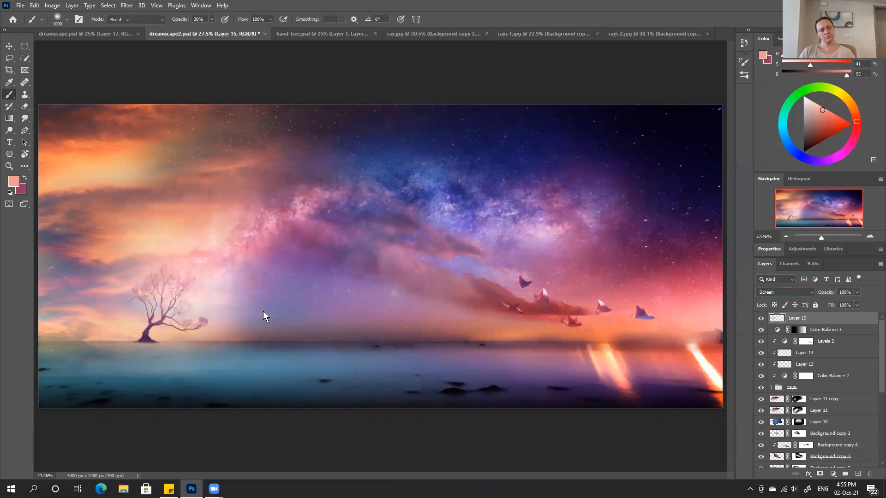
Step: Soften the glow around the tree and nearby galaxy with a 900 px eraser at 30% opacity, and compare Layer 15 hidden and shown
key(e)
key(alt+e)
key(Escape)
key(b)
key(e)
key(bracketright)
key(bracketright)
key(bracketright)
key(bracketright)
key(bracketright)
key(bracketright)
key(bracketright)
key(bracketright)
key(bracketright)
key(bracketright)
mouse_move(181, 313)
mouse_down()
mouse_move(213, 283)
mouse_move(270, 267)
mouse_move(184, 227)
mouse_move(152, 294)
mouse_move(387, 286)
mouse_move(279, 300)
mouse_move(261, 277)
mouse_move(268, 241)
mouse_up()
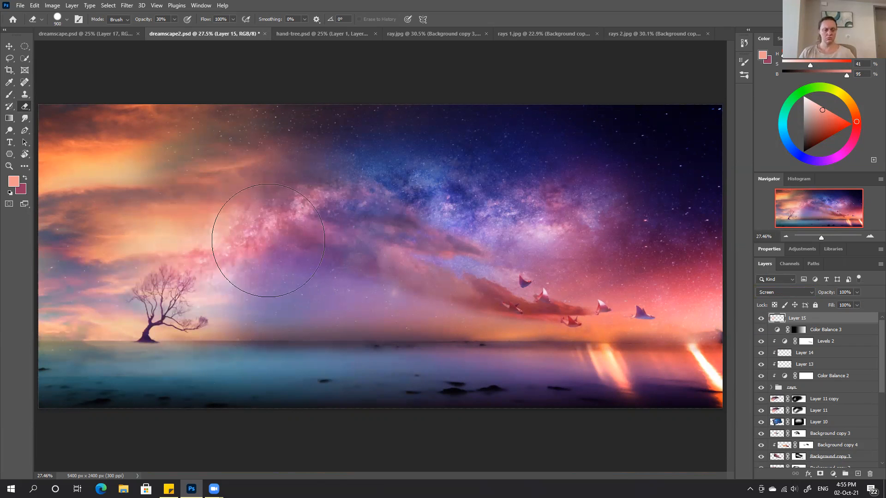
click(760, 318)
click(761, 318)
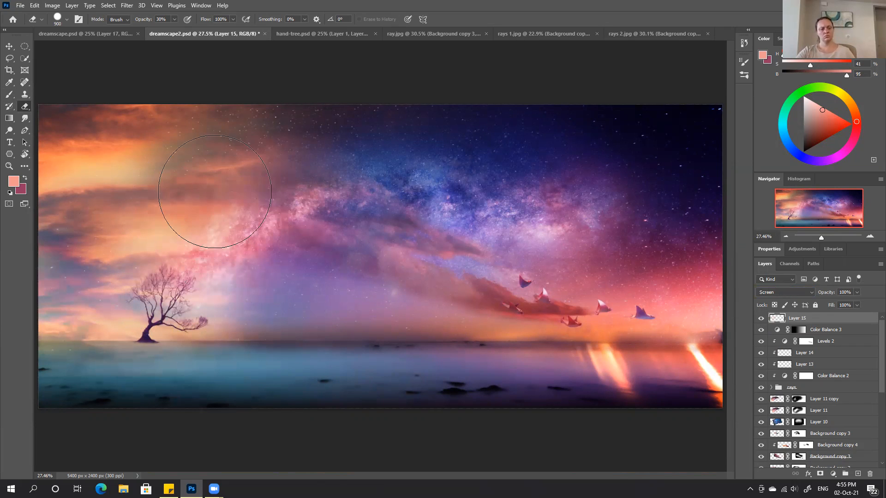
Step: Examine the finishing layers in dreamscape.psd by hiding and showing Layer 17, Layer 14, Layer 15 and Levels 3
click(107, 37)
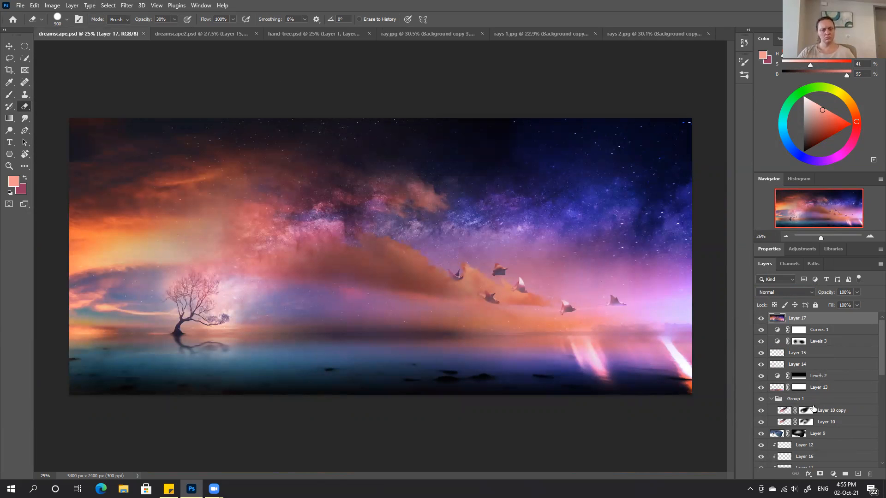
scroll(872, 358, down, 1)
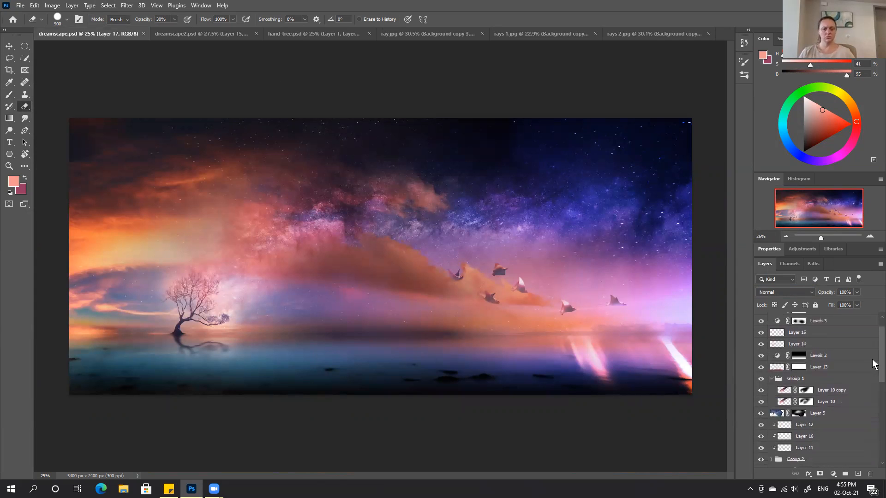
scroll(873, 331, up, 1)
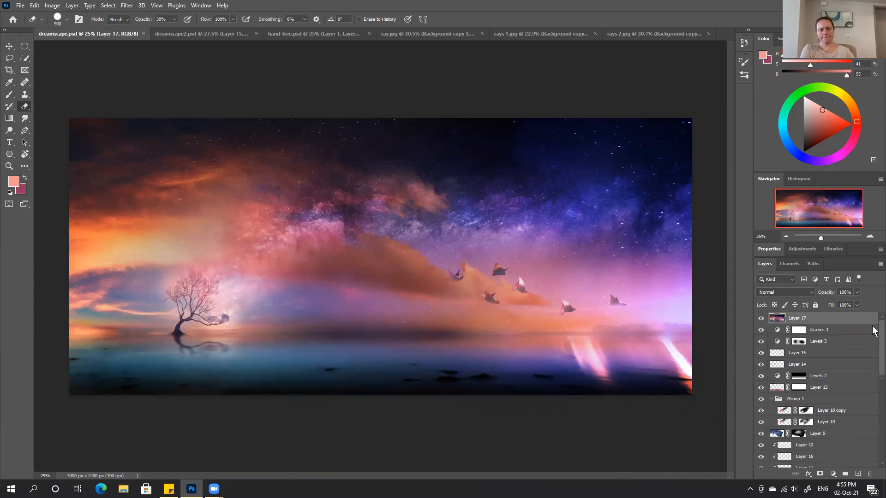
click(761, 318)
click(760, 364)
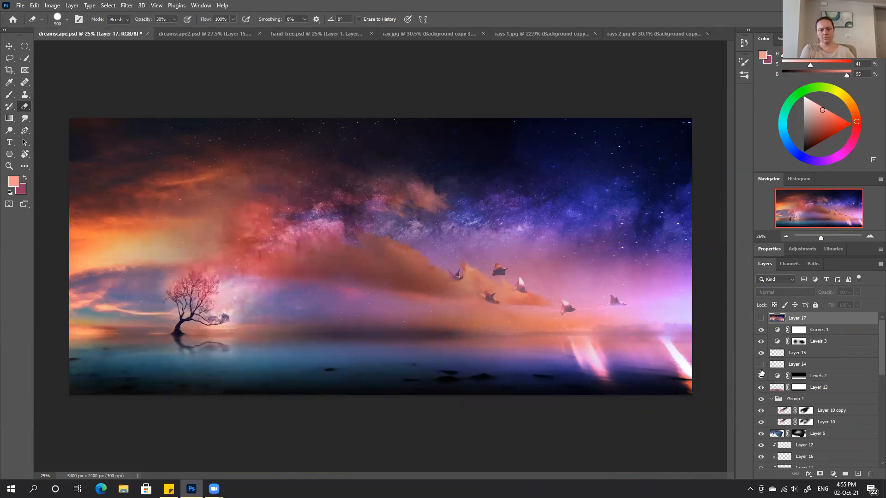
click(760, 365)
click(780, 367)
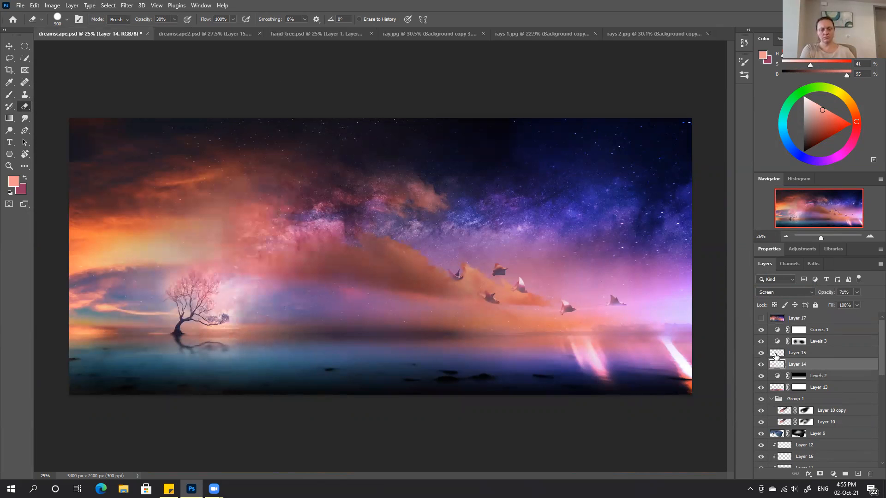
click(775, 354)
click(761, 353)
click(762, 354)
click(778, 366)
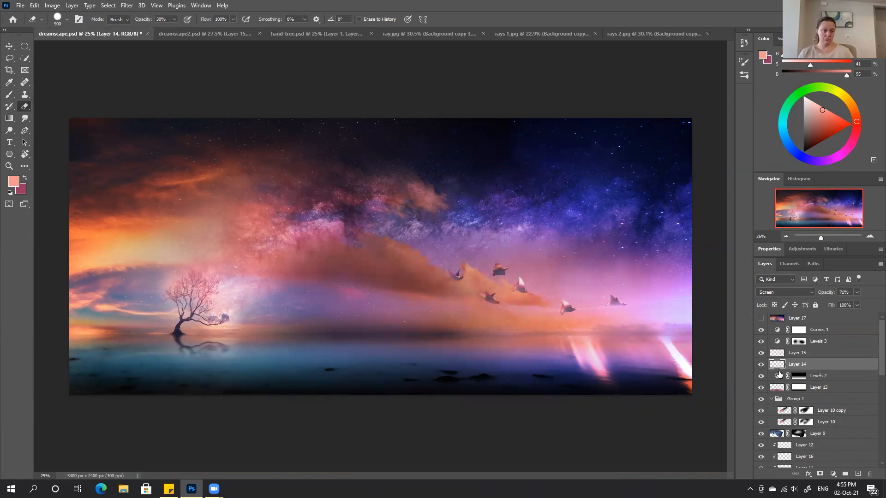
click(761, 342)
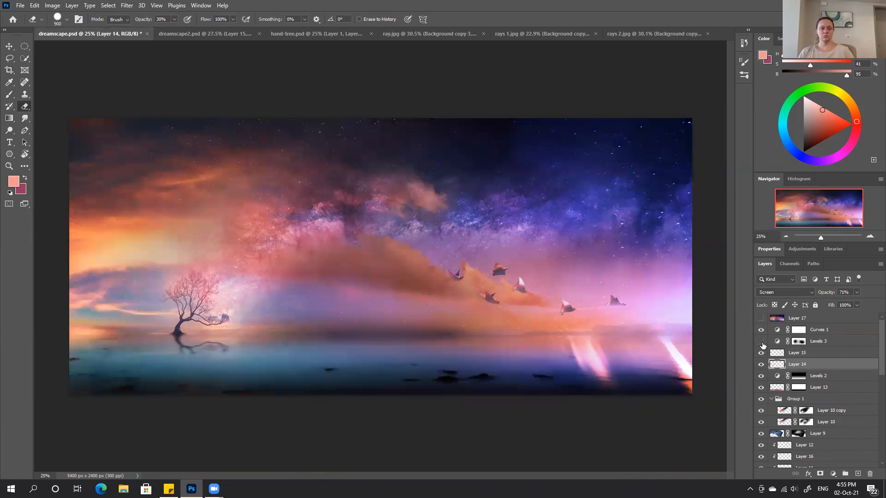
click(761, 342)
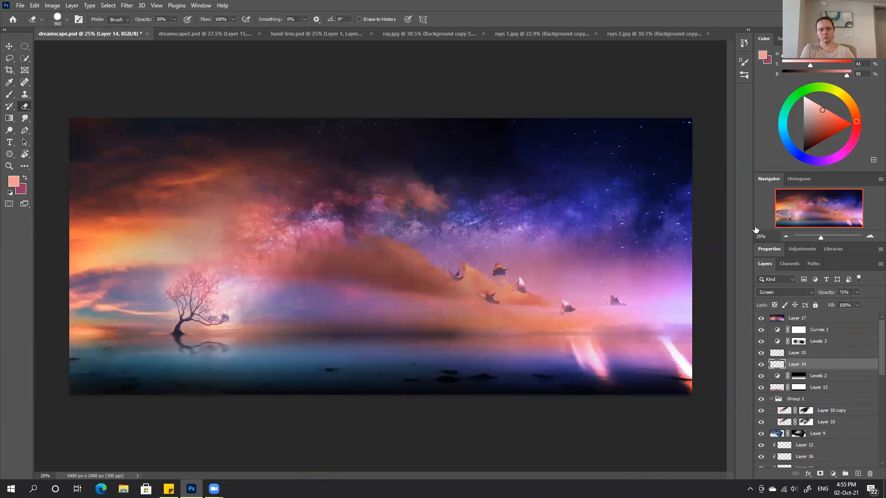
Step: Restore dreamscape.psd to its saved history state and return to dreamscape2.psd
click(743, 44)
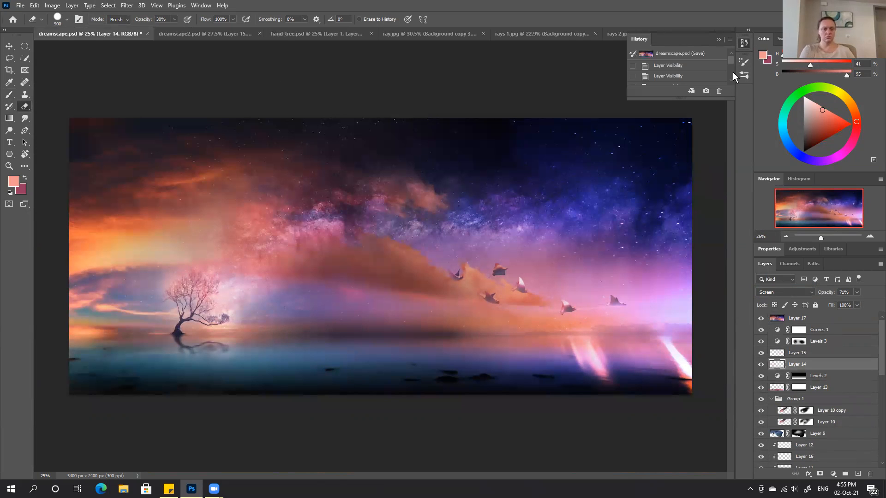
click(683, 53)
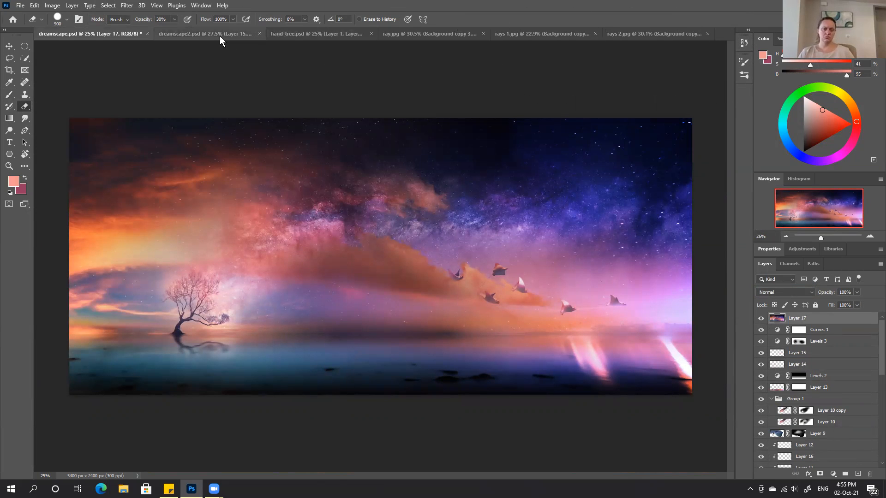
click(220, 39)
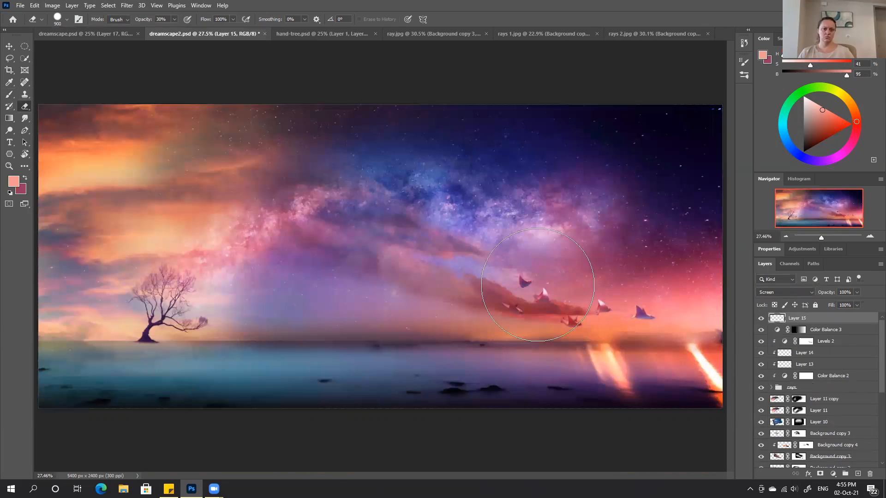
Step: Paint more pink glow over the tree's branches on Layer 15, reducing the brush to 250 px at 30% opacity
key(ctrl+plus)
drag(292, 278, 496, 269)
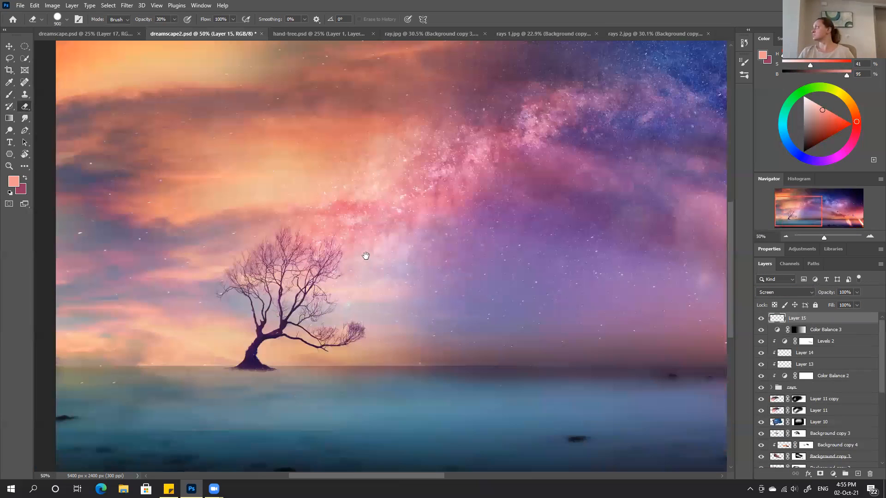
key(b)
key(bracketleft)
key(bracketleft)
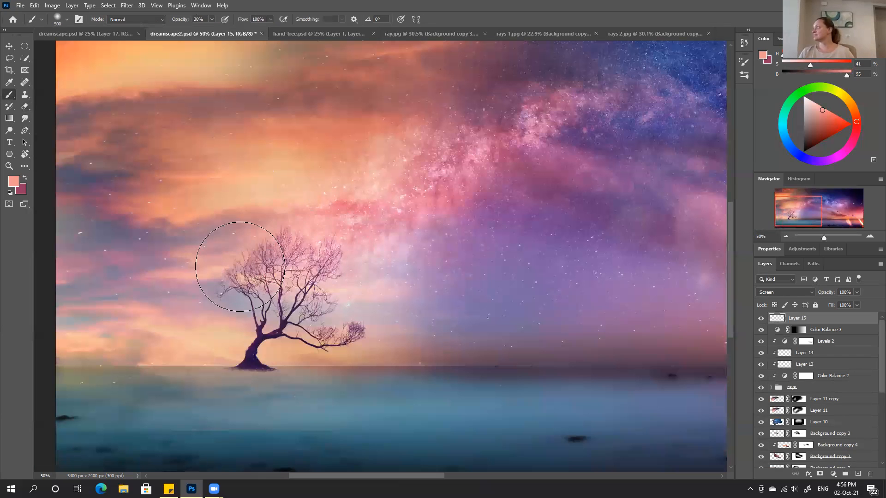
mouse_move(240, 266)
mouse_down()
mouse_move(250, 291)
mouse_move(326, 287)
mouse_up()
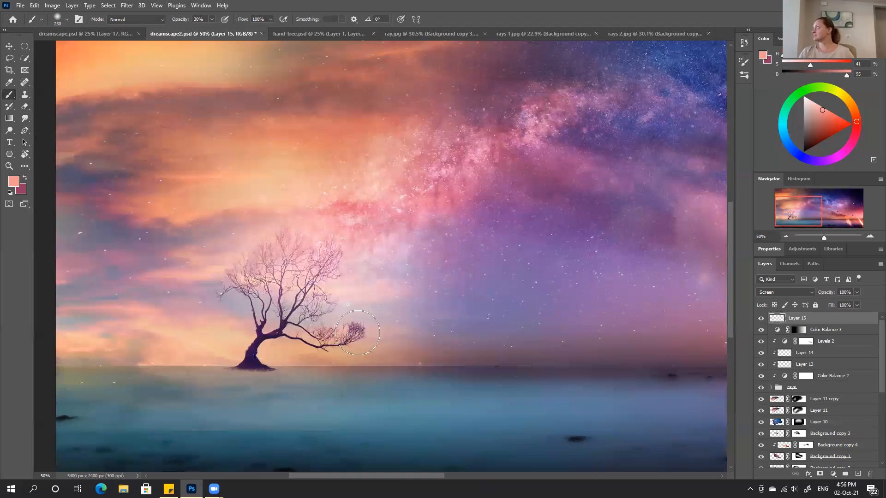
Step: Erase excess glow over the tree's trunk and lower branches at 30% opacity with a smaller eraser, and enlarge the eraser to 400 px
key(e)
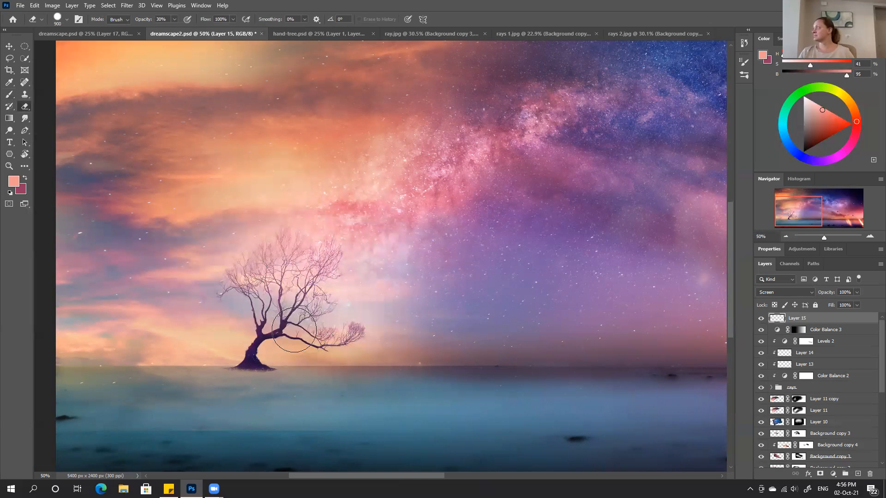
key(bracketleft)
key(bracketleft)
key(bracketleft)
key(bracketleft)
key(bracketleft)
key(bracketleft)
key(bracketleft)
drag(286, 275, 256, 328)
key(bracketright)
key(bracketright)
key(bracketright)
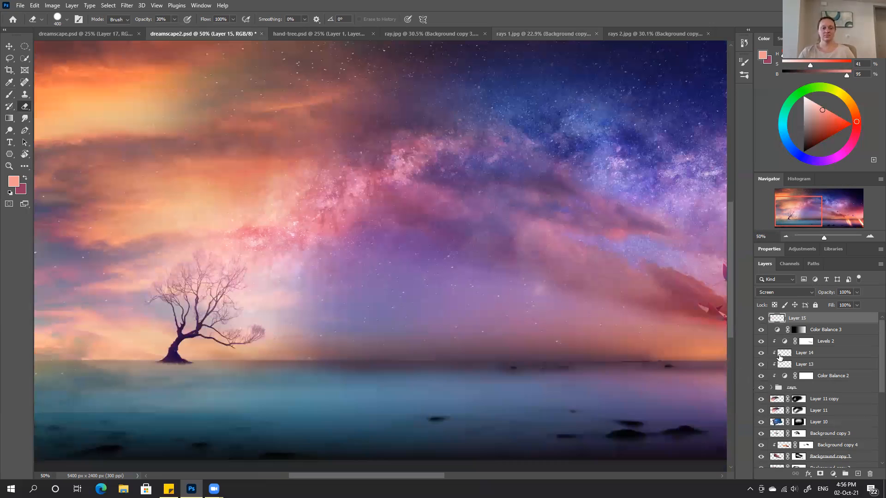
Step: Soften the glow around the tree on Layer 15 with the eraser enlarged to 800 px, and lower the layer's opacity to 76%
key(ctrl+0)
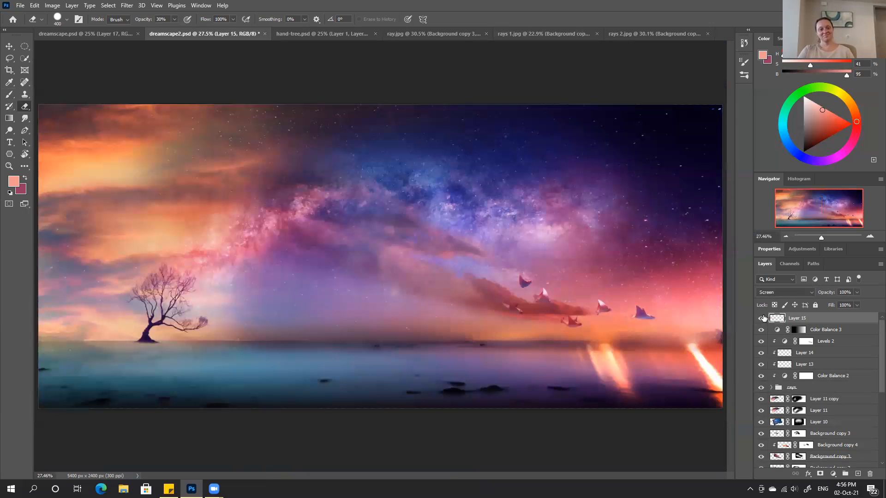
click(761, 319)
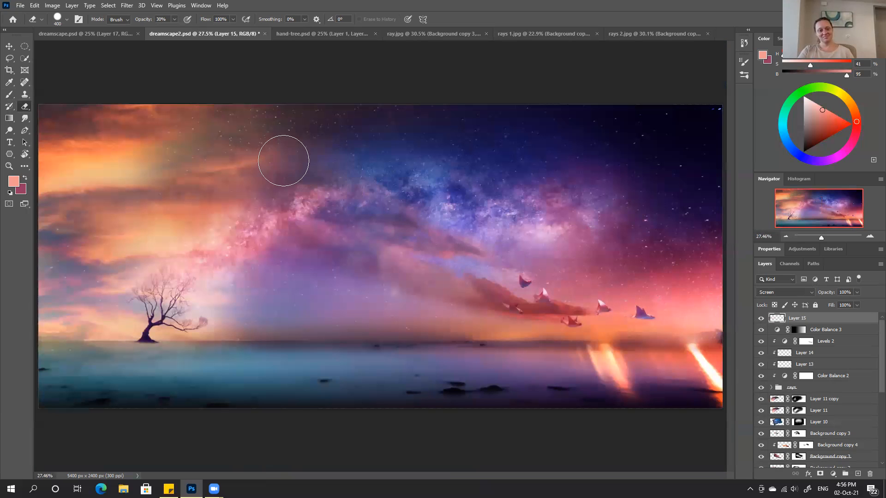
key(bracketright)
key(bracketright)
key(bracketright)
key(bracketright)
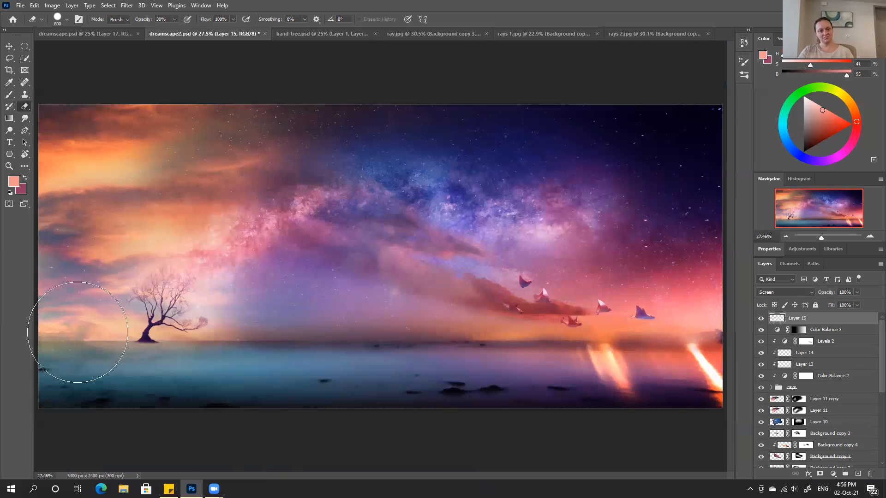
click(760, 319)
click(760, 318)
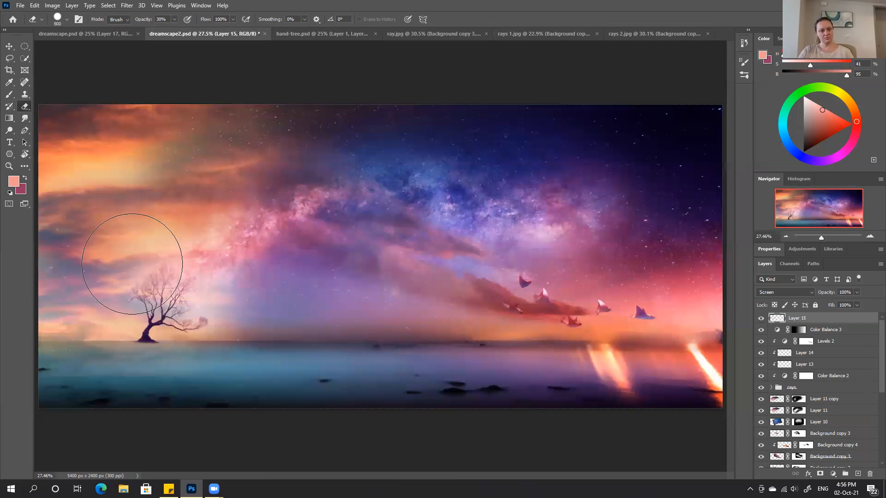
drag(236, 276, 235, 274)
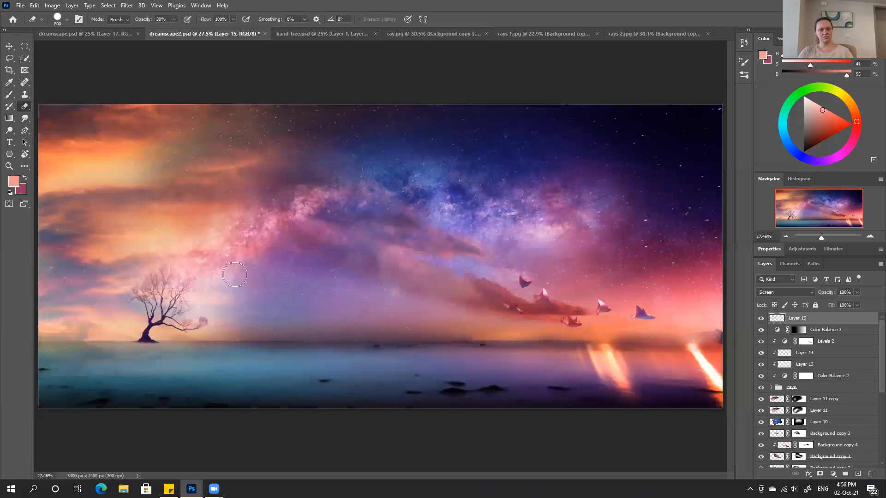
key(b)
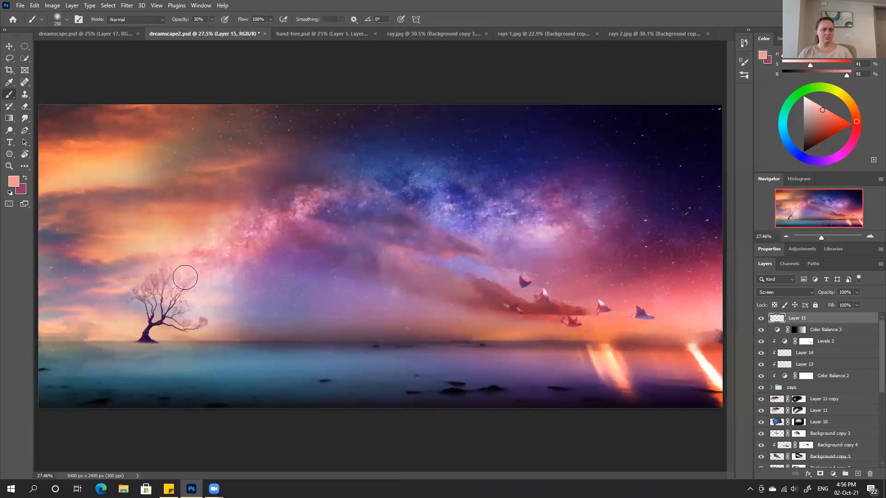
click(762, 319)
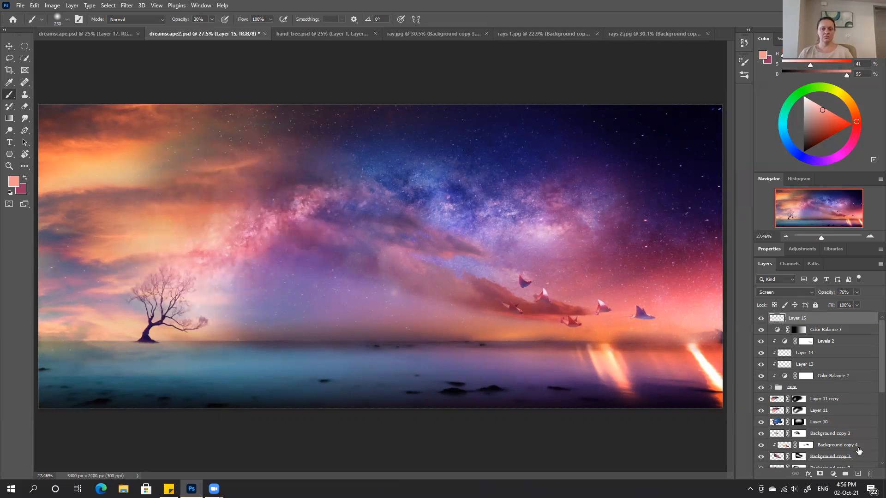
Step: On a new layer, paint a light pink glow sampled from the sky over the flying manta rays with a 1000 px brush, blended as Lighten
click(858, 474)
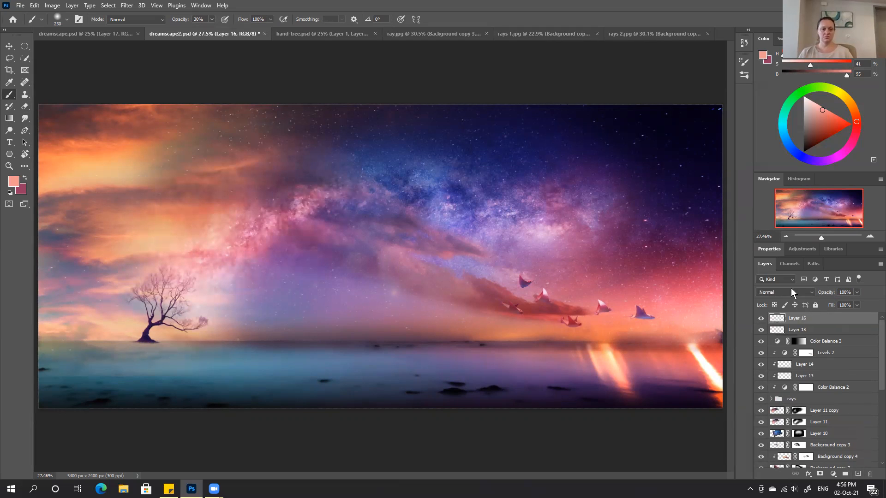
alt+click(672, 281)
key(bracketright)
key(bracketright)
key(bracketright)
key(bracketright)
key(bracketright)
key(bracketright)
key(bracketright)
key(bracketright)
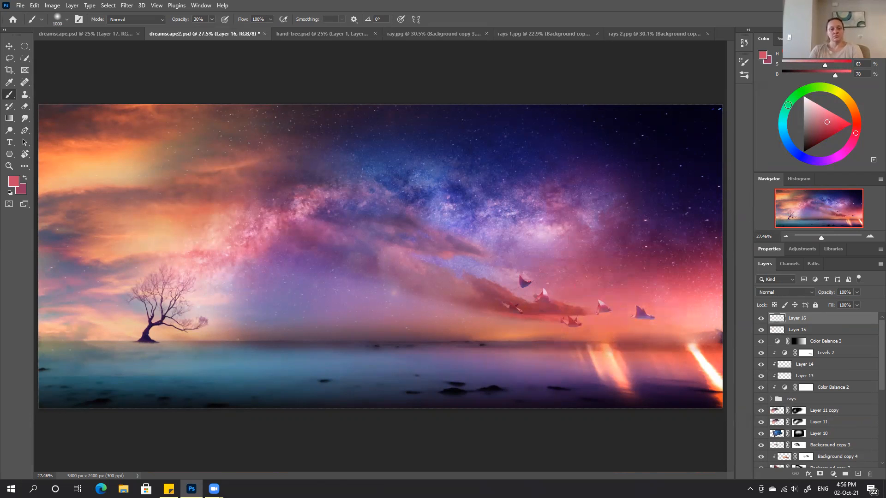
mouse_move(840, 75)
mouse_down()
mouse_move(850, 75)
mouse_move(812, 65)
mouse_up()
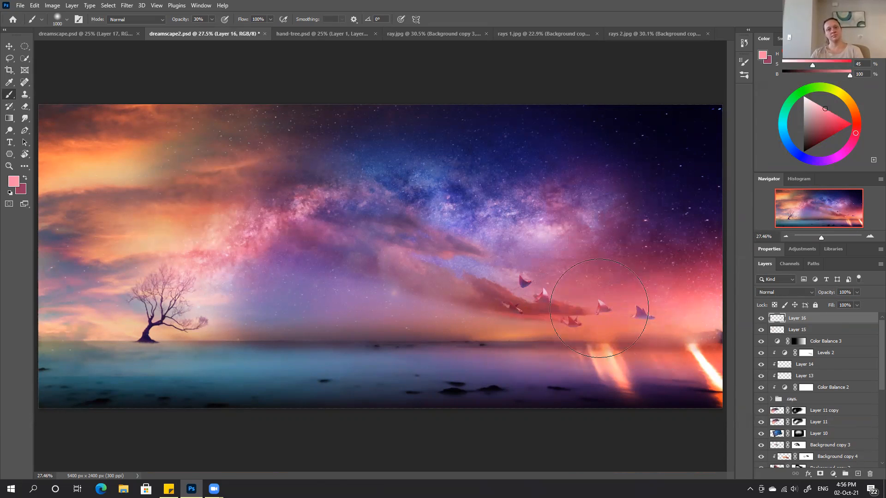
mouse_move(506, 286)
mouse_down()
mouse_move(512, 295)
mouse_move(583, 297)
mouse_move(657, 314)
mouse_up()
click(777, 293)
click(780, 312)
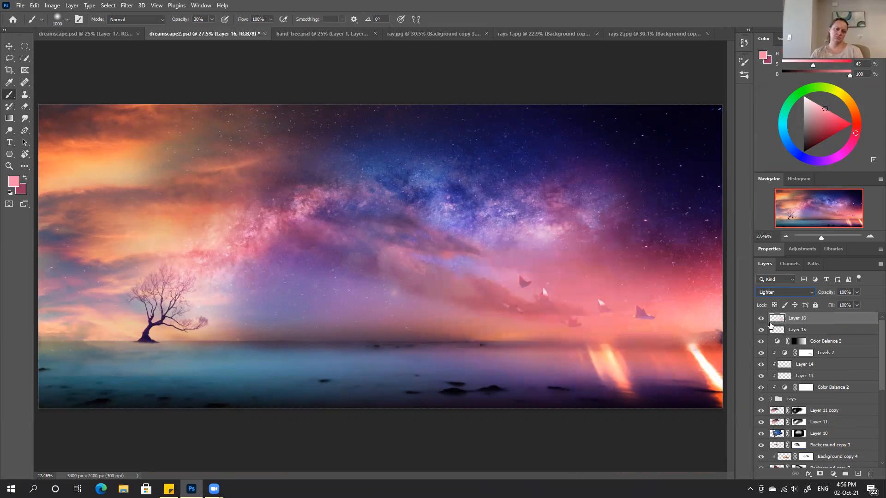
Step: Compare Layer 16 on and off, and rework its pink glow around the lower manta rays with eraser and brush at 30% opacity
click(760, 319)
click(760, 319)
key(e)
key(alt+e)
key(Escape)
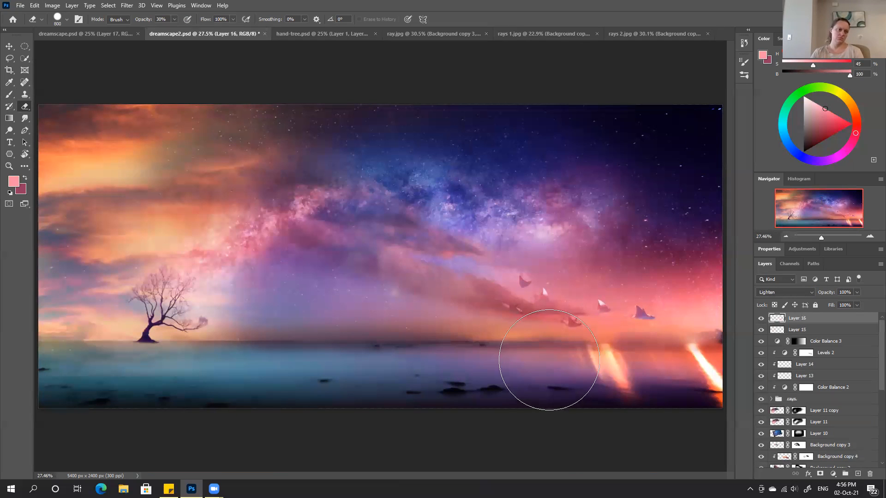
key(b)
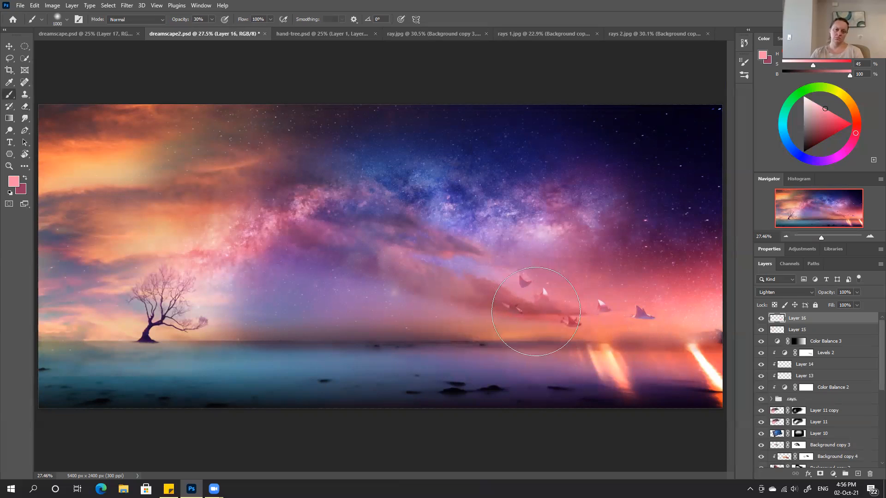
drag(524, 317, 586, 329)
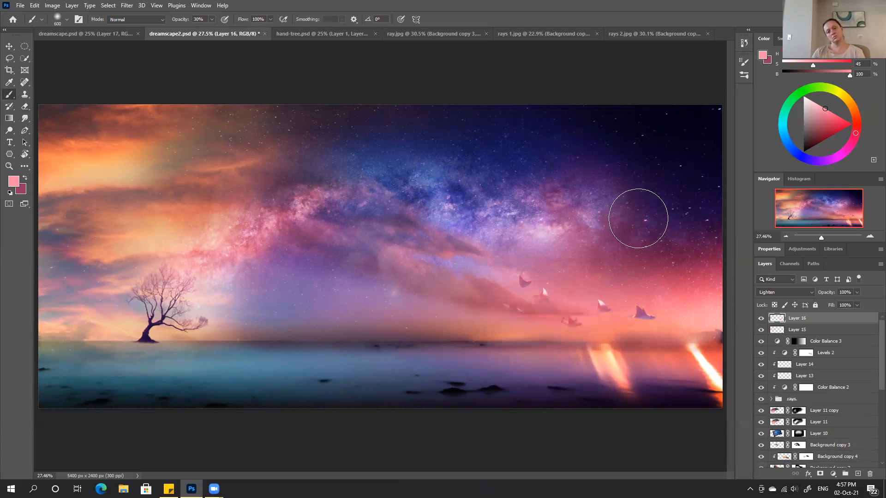
Step: Refine the pink glow around the manta rays with an 800 px eraser and brush, and lower Layer 16's opacity to 79%
key(bracketright)
key(bracketright)
key(e)
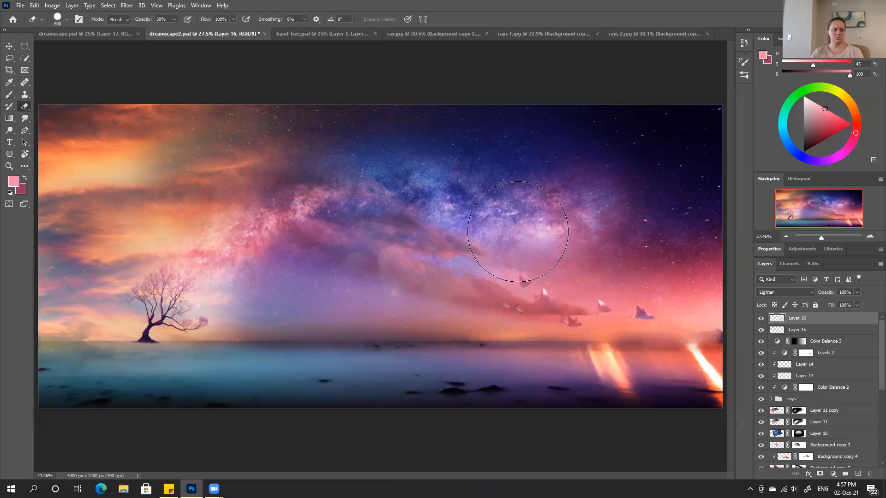
key(b)
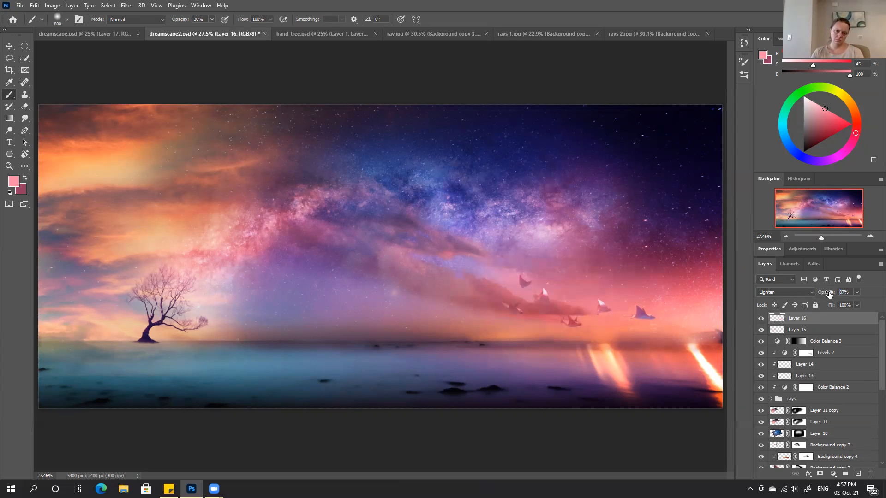
key(e)
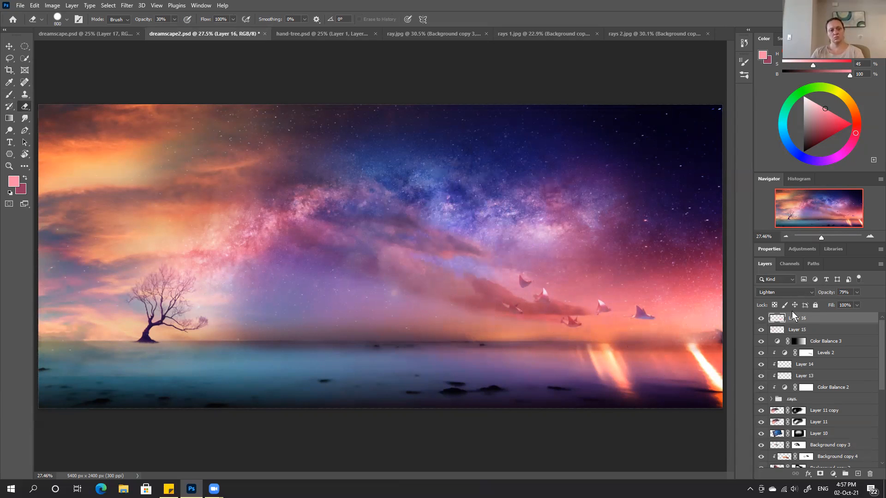
click(760, 318)
Step: Try duplicating all layers from Layer 16 down to rotated and merging the copies into one layer
scroll(874, 329, down, 5)
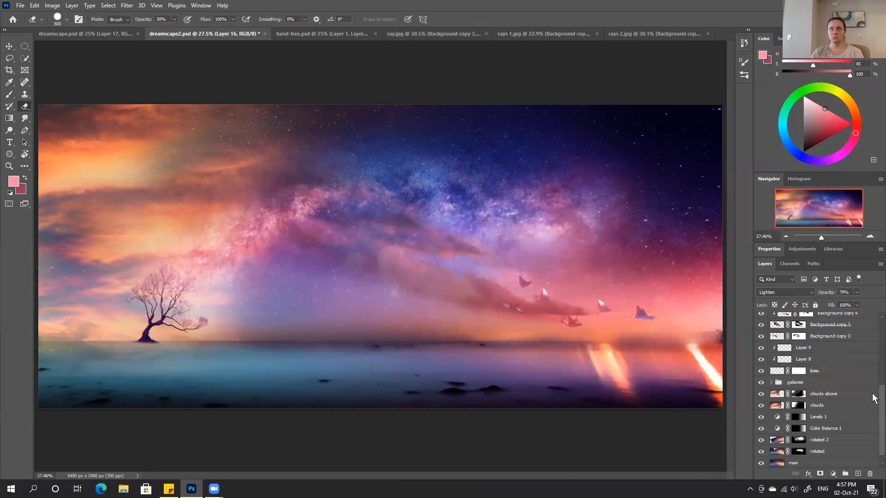
scroll(812, 415, down, 1)
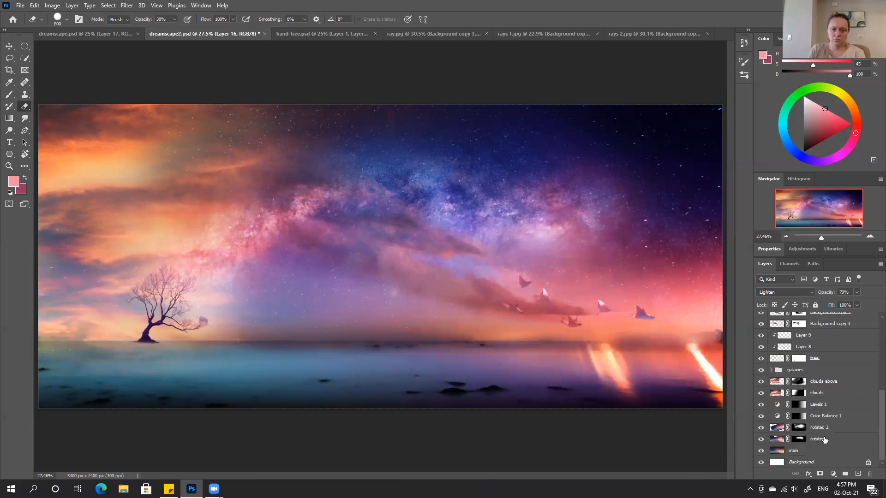
shift+click(824, 440)
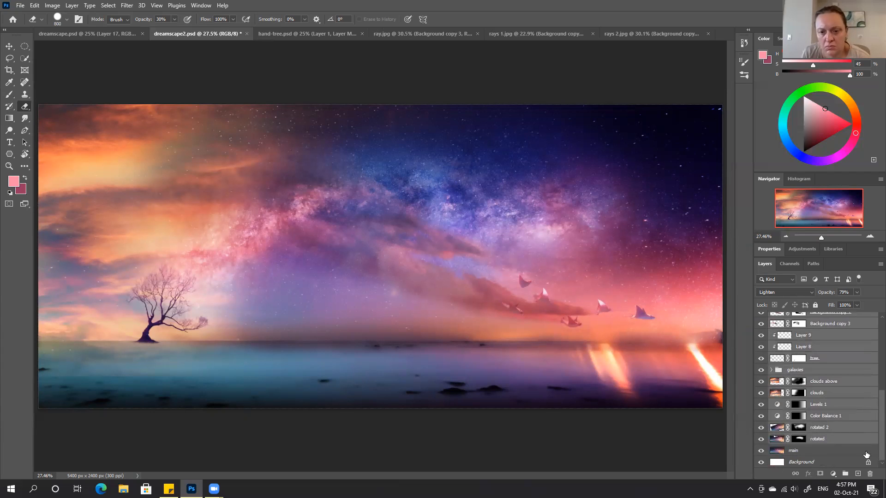
drag(845, 417, 857, 474)
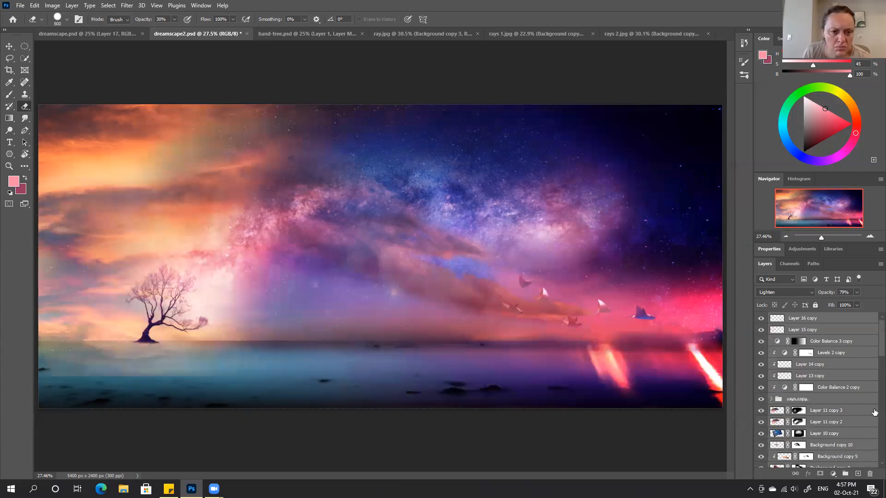
right_click(836, 364)
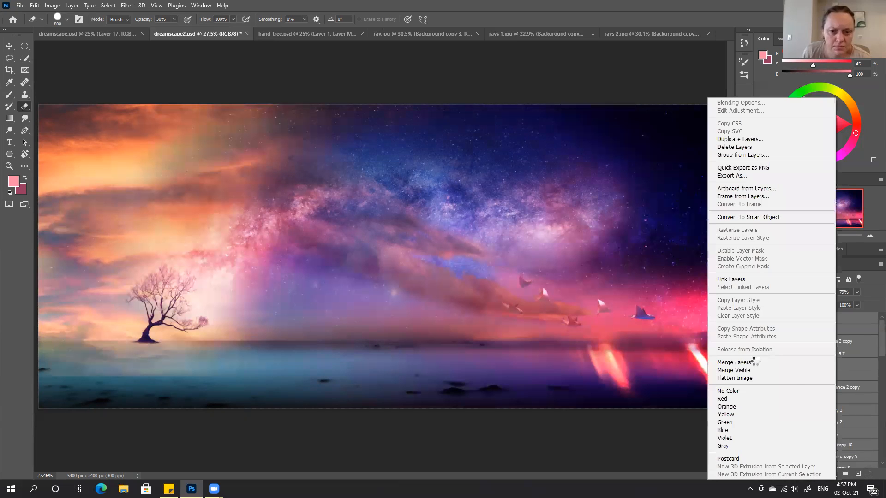
click(734, 362)
Step: Compare the merged copy with the original artwork by hiding and showing it, and undo the merge and duplication
click(762, 322)
click(762, 321)
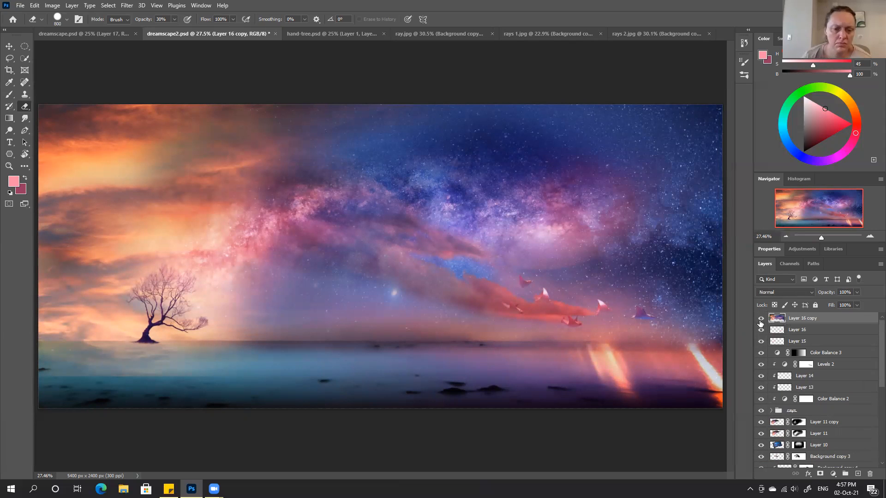
click(760, 319)
click(759, 321)
click(760, 320)
click(760, 320)
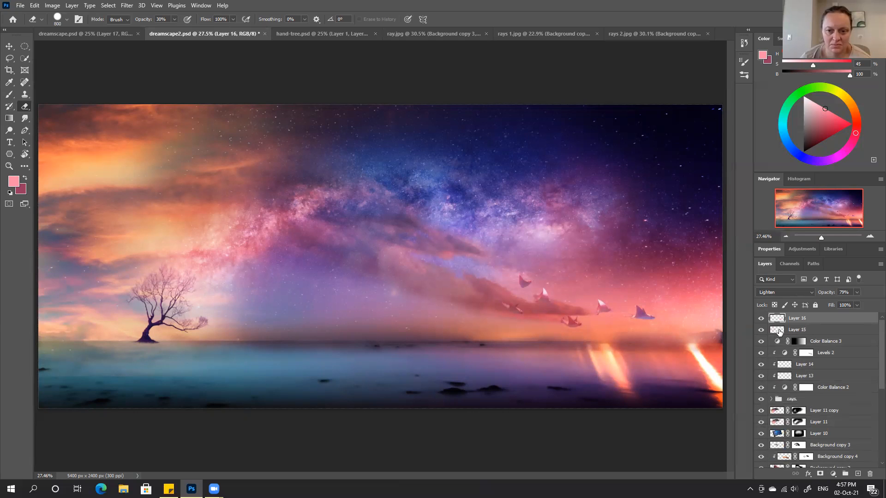
Step: Check the three top layers by hiding and showing them, and try duplicating the layers from Layer 16 down to rotated again
drag(761, 319, 761, 341)
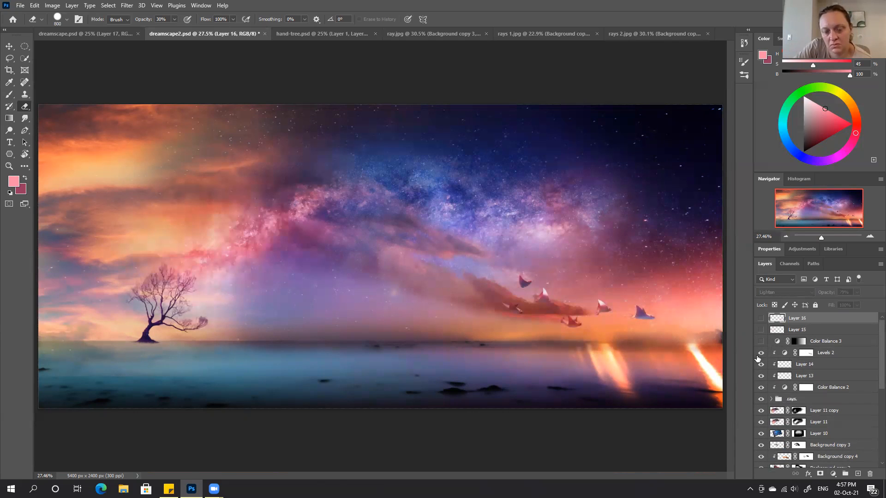
drag(763, 353, 761, 318)
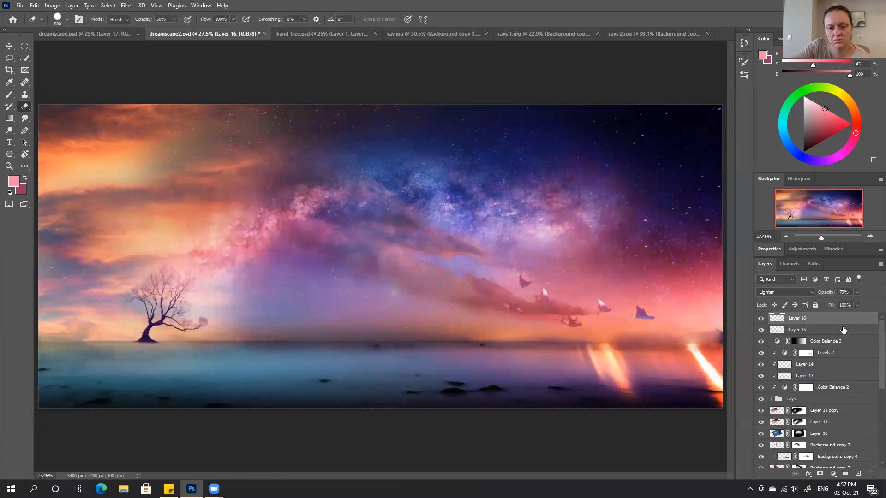
scroll(873, 335, down, 5)
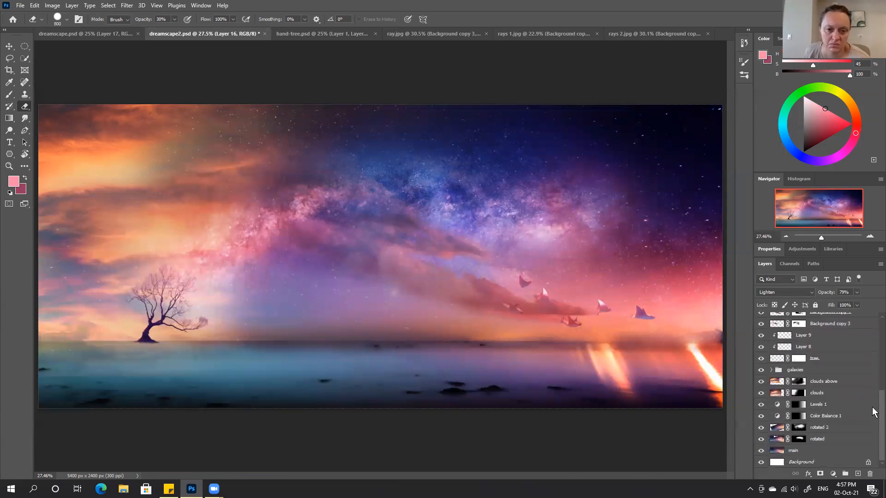
shift+click(823, 442)
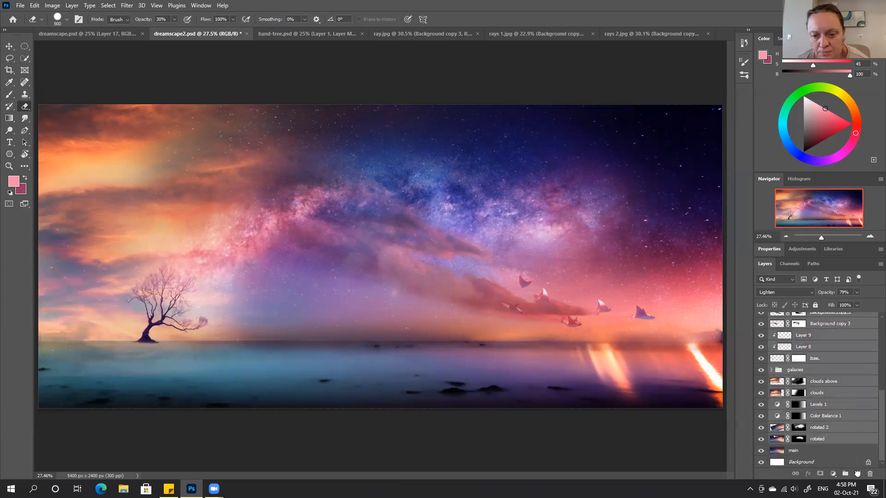
drag(823, 442, 857, 473)
right_click(829, 352)
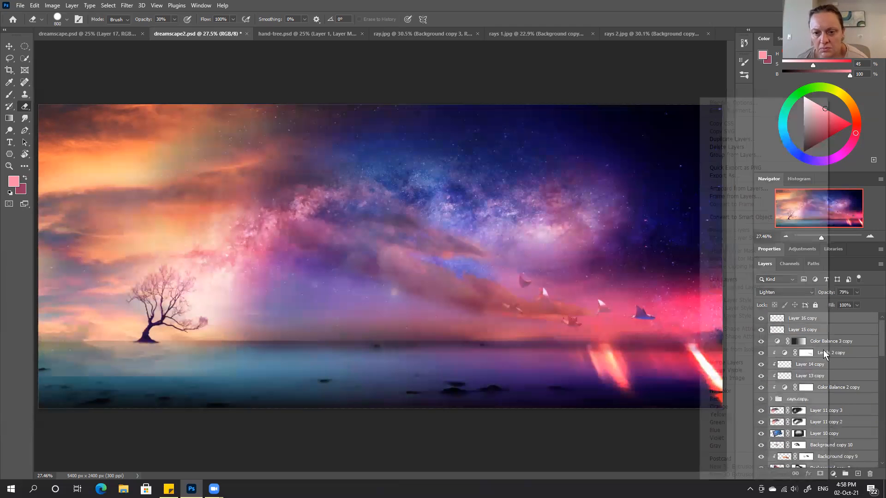
click(838, 353)
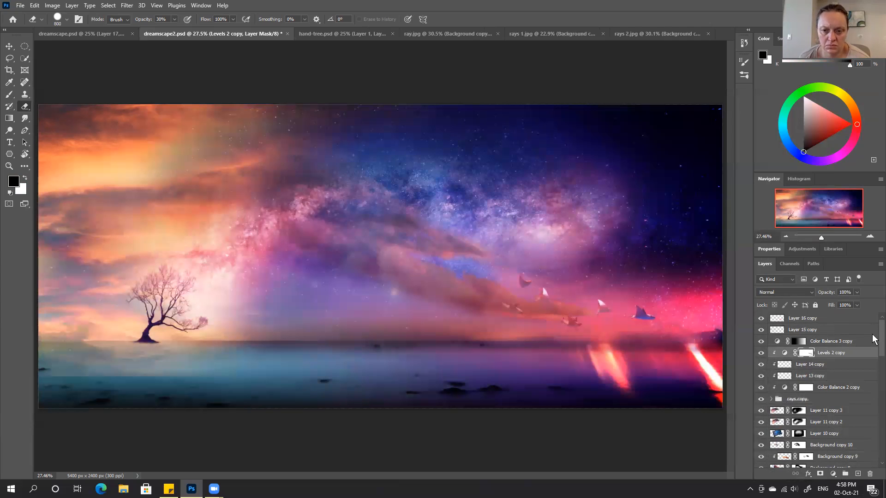
key(ctrl+z)
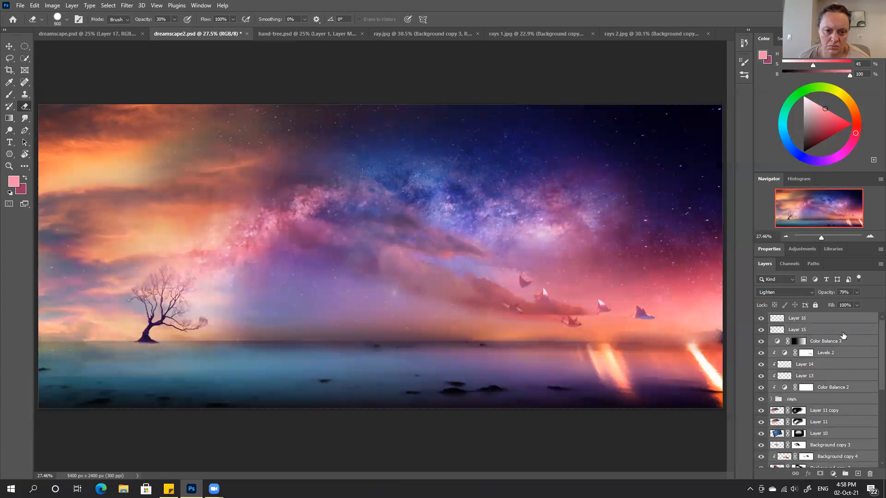
Step: Duplicate the selected layers from Layer 16 down to rotated and put the copies into a new group
scroll(873, 336, down, 5)
drag(845, 417, 857, 473)
click(845, 475)
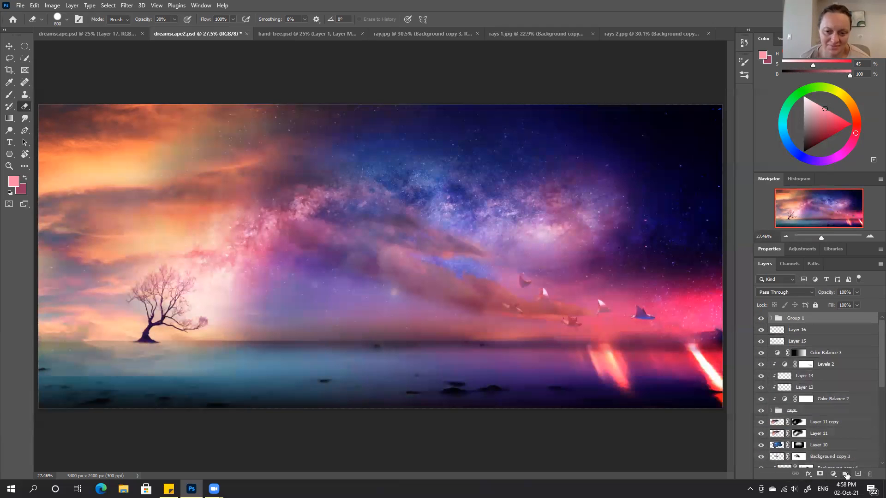
Step: Try flipping Group 1 vertically and moving it down so that it starts below the scene's horizon
key(ctrl+minus)
key(ctrl+minus)
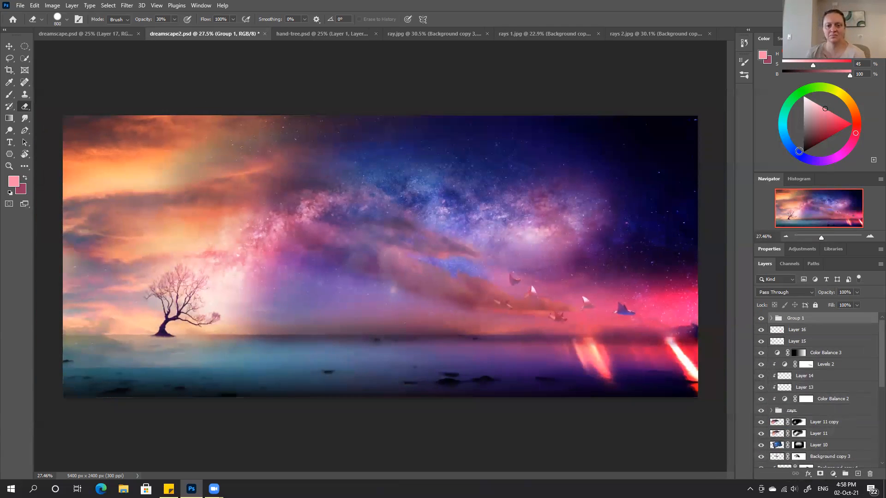
key(v)
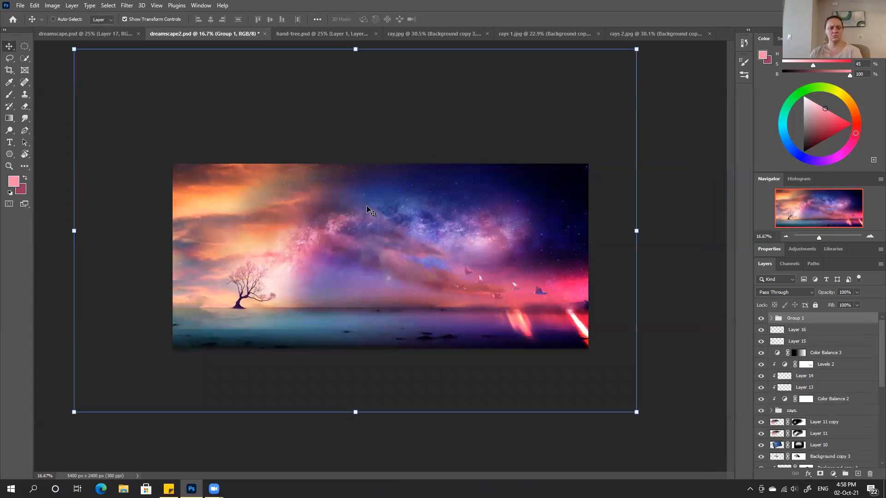
key(ctrl+t)
right_click(378, 264)
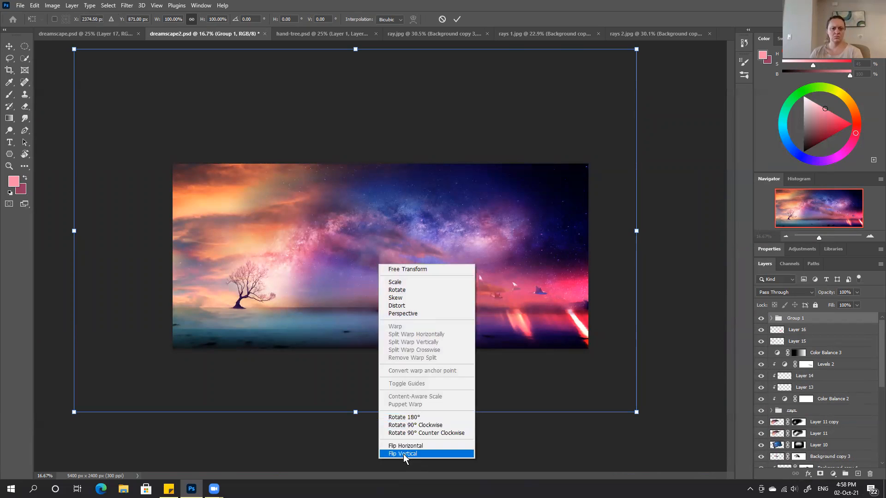
click(403, 454)
drag(390, 207, 394, 398)
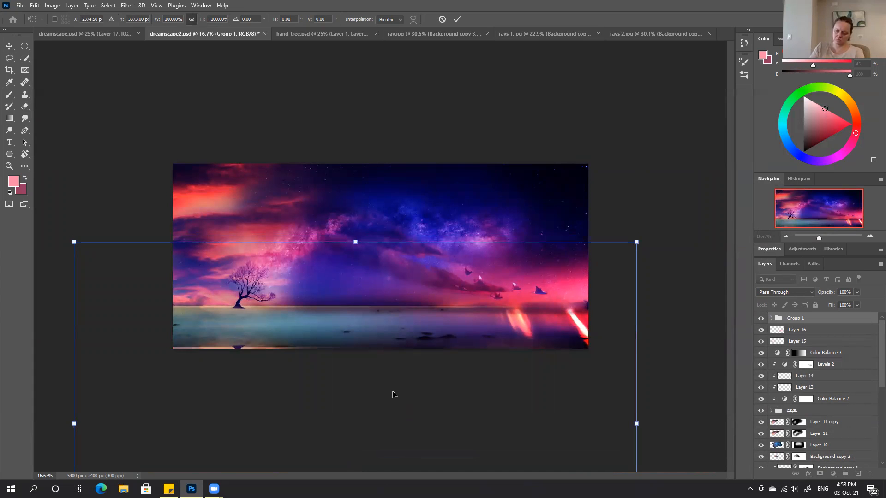
key(ctrl+z)
key(ctrl+z)
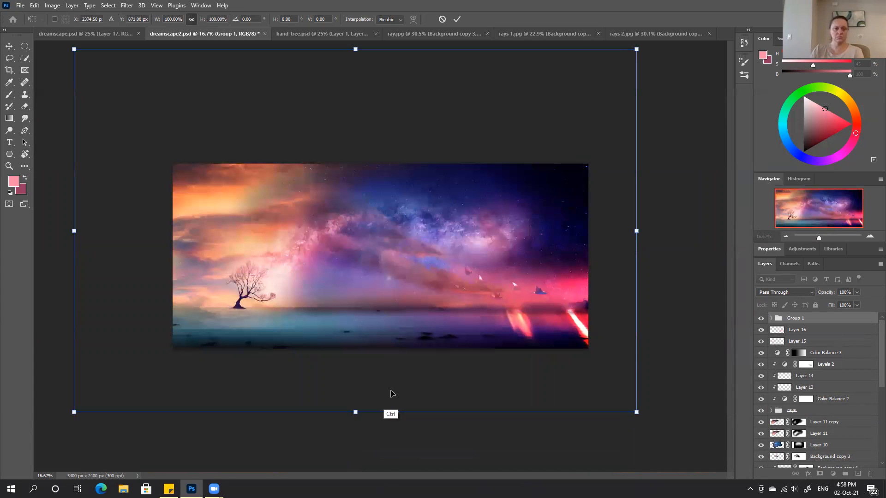
click(442, 19)
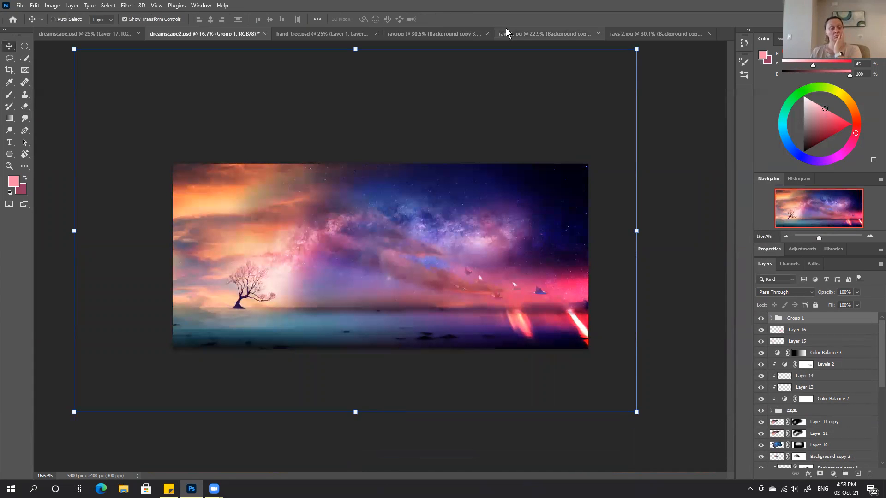
Step: Compare the artwork with Group 1 hidden and shown, try moving the group down, and undo the move
click(760, 319)
click(760, 318)
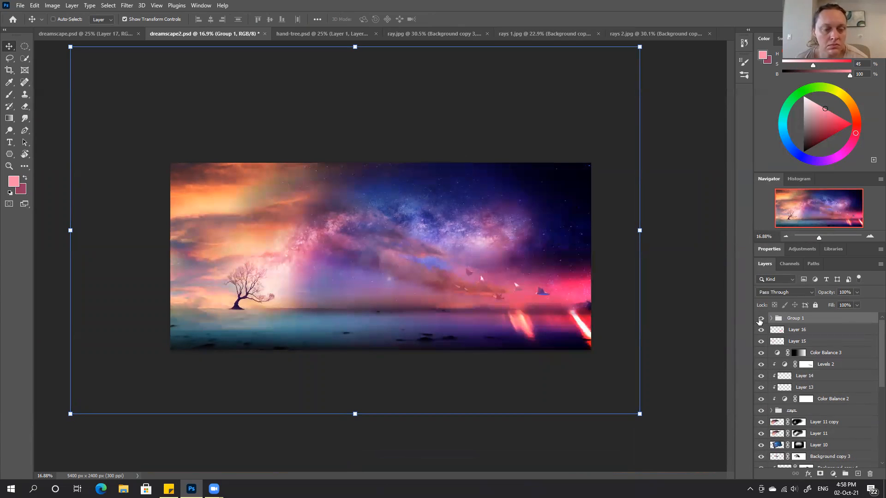
click(760, 318)
click(760, 318)
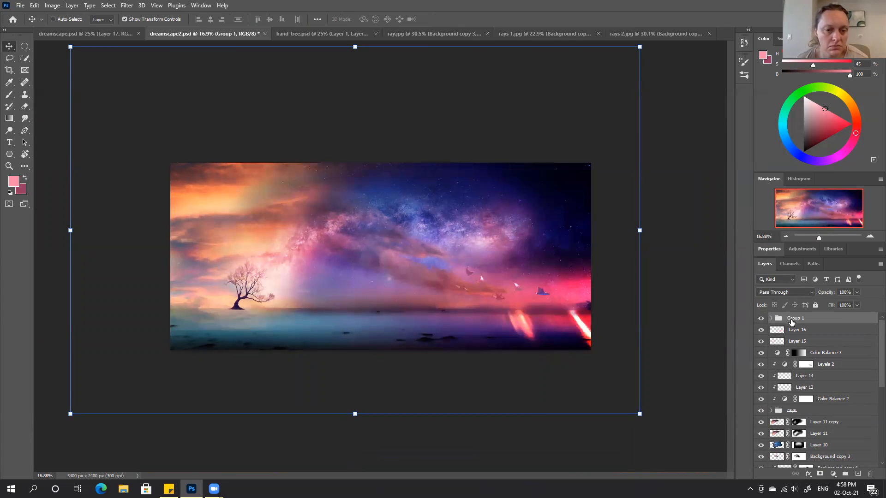
drag(395, 249, 397, 373)
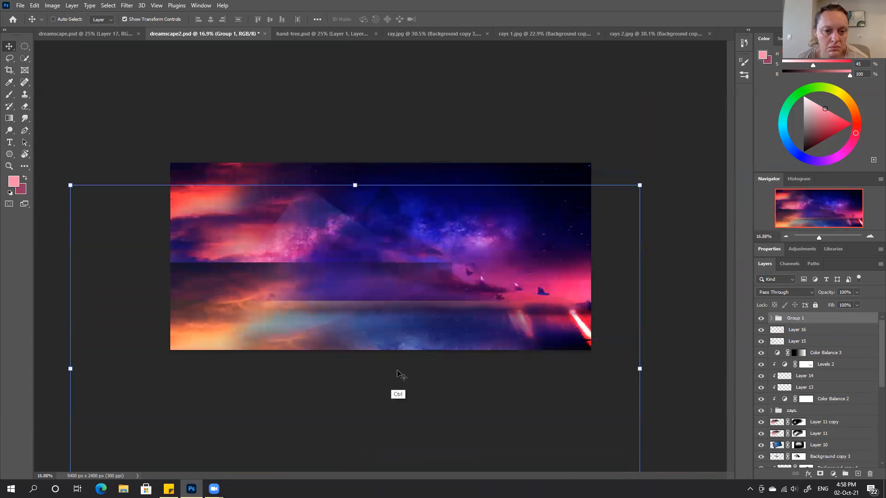
key(ctrl+z)
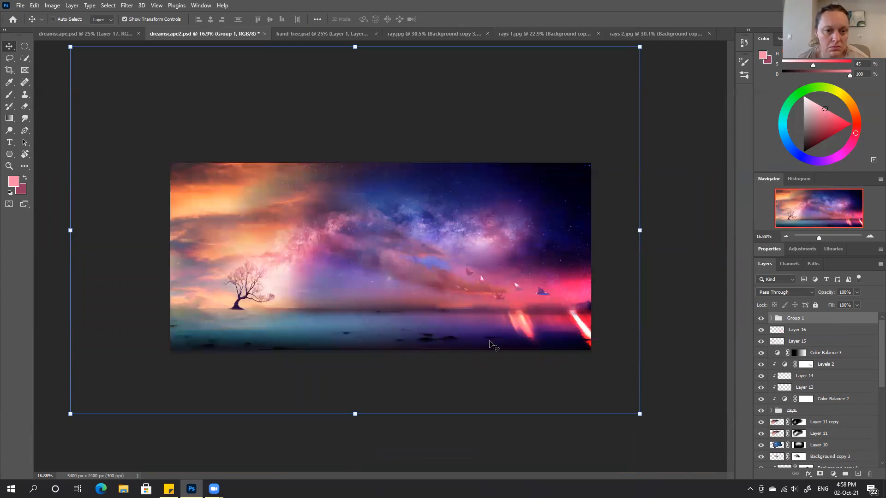
Step: Delete Group 1 with its contents and stamp all visible layers into a new layer above Layer 16
click(870, 474)
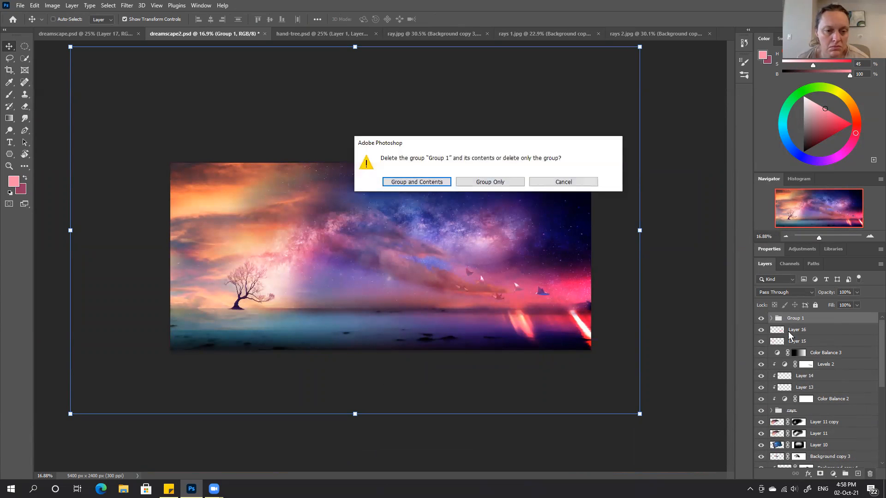
click(443, 182)
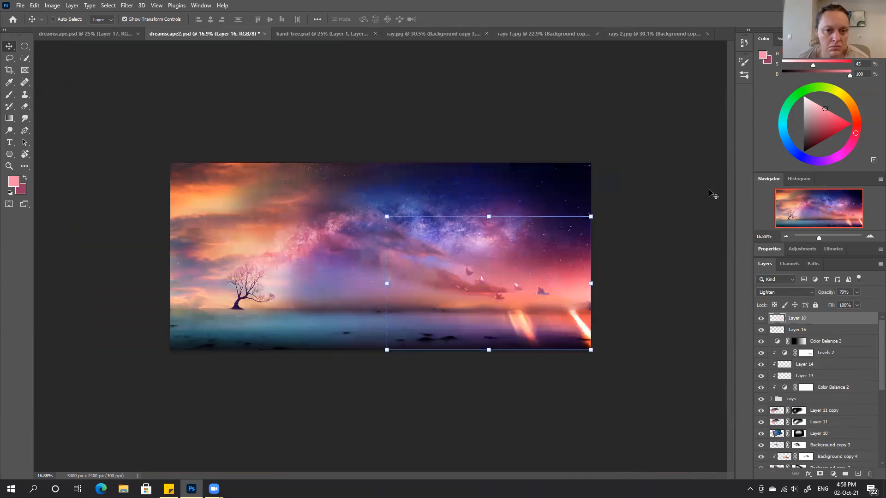
key(ctrl+0)
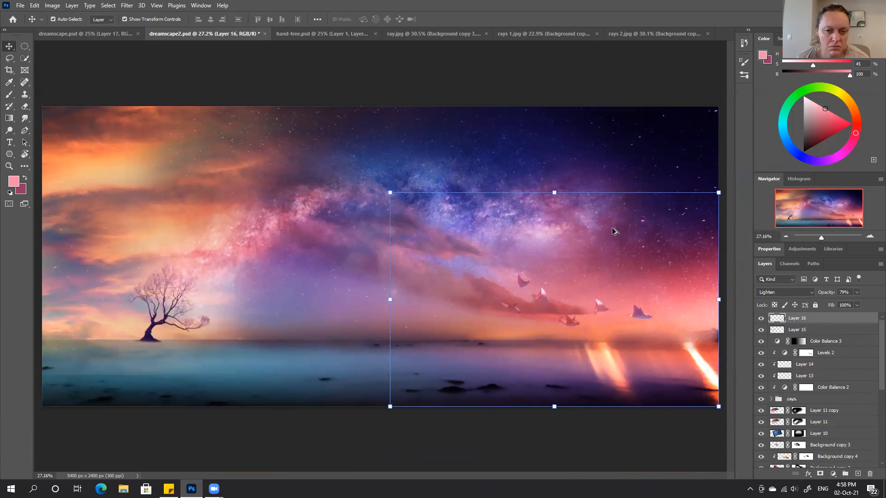
key(ctrl+alt+shift+e)
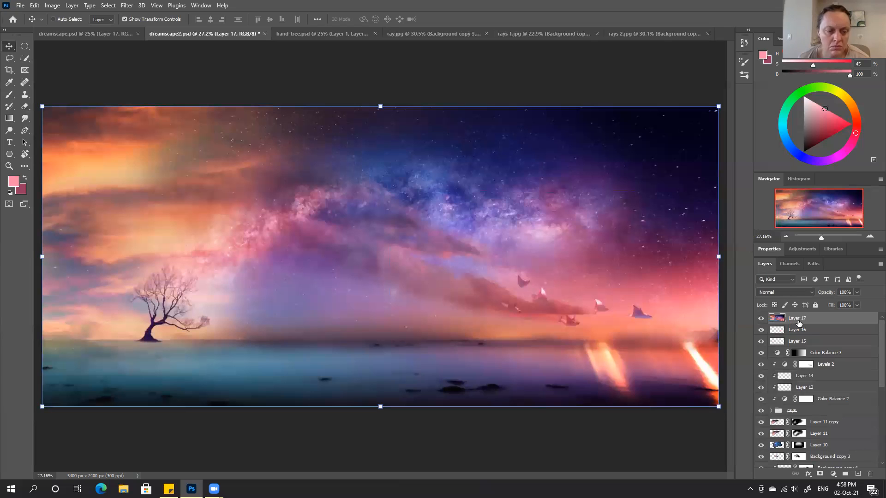
Step: Select the water with a rectangular marquee, align the selection's upper edge with the horizon, delete that area from Layer 17 and deselect
click(24, 48)
click(69, 47)
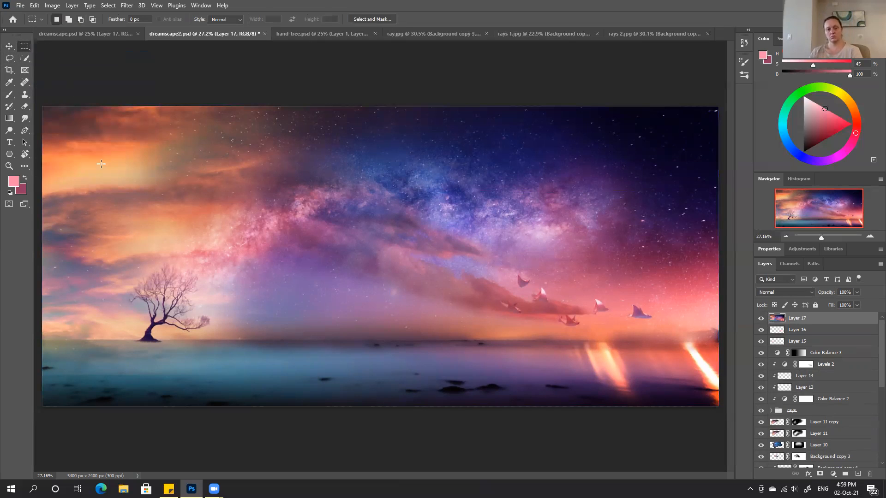
drag(41, 339, 723, 423)
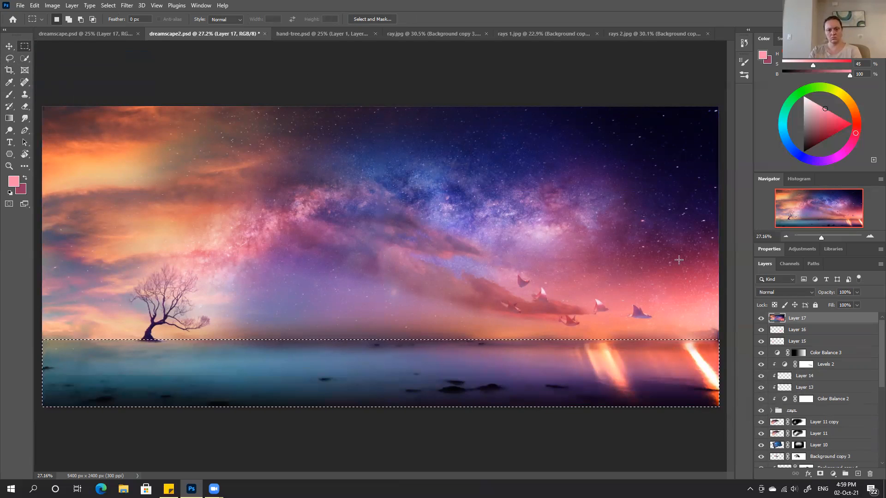
click(109, 6)
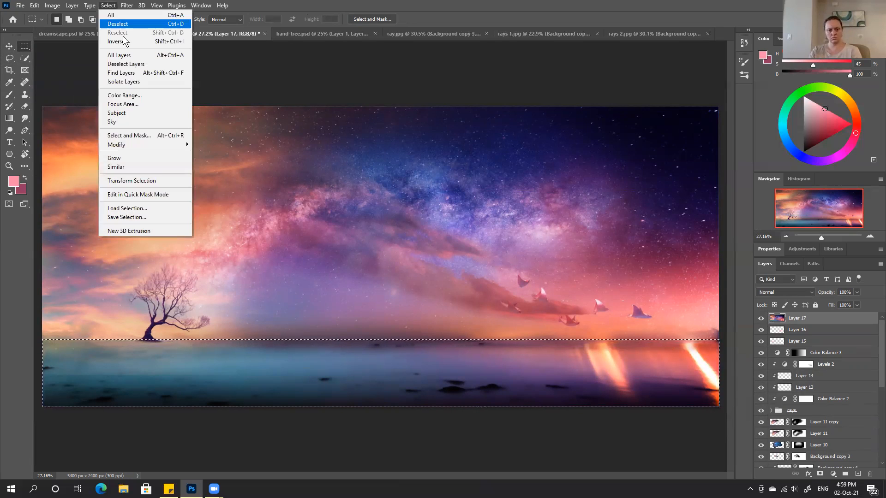
click(121, 181)
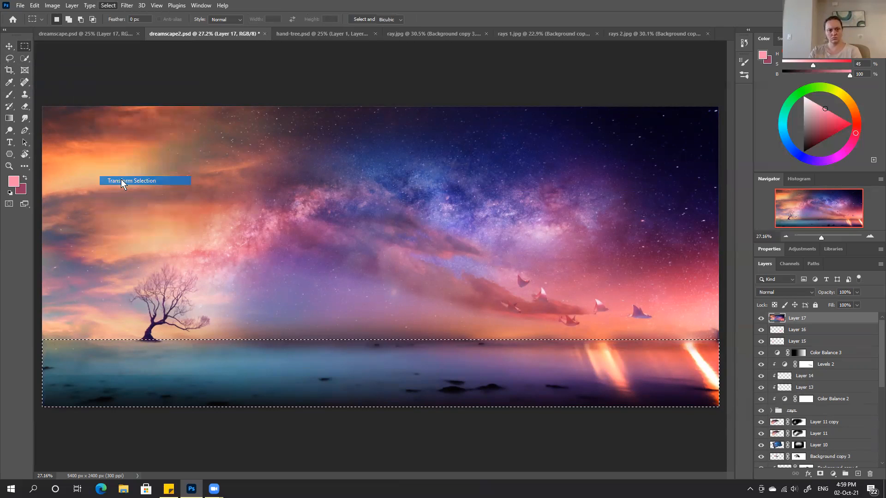
drag(402, 383, 408, 359)
key(ctrl+h)
key(ctrl+h)
mouse_move(426, 375)
mouse_down()
mouse_move(427, 361)
mouse_move(428, 385)
mouse_move(427, 375)
mouse_up()
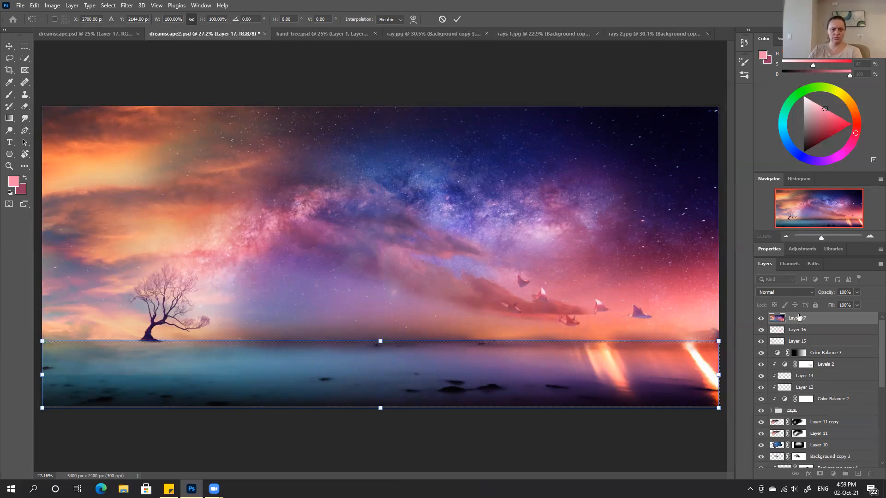
click(456, 19)
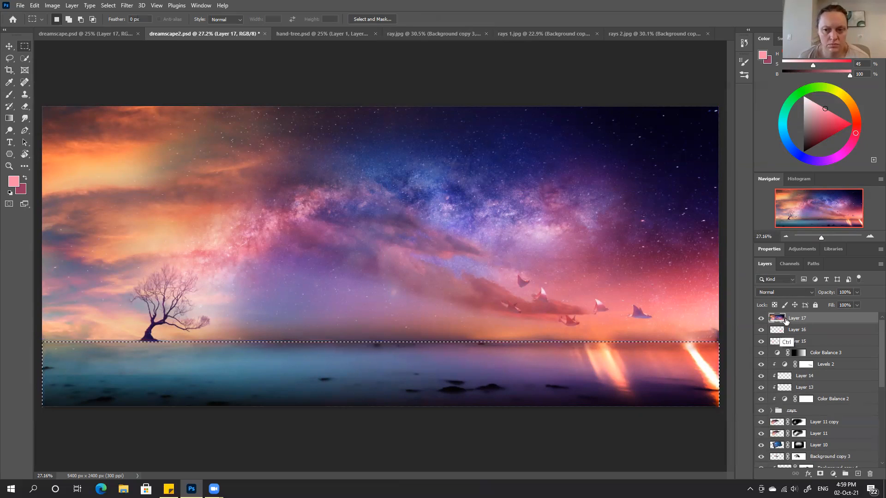
key(ctrl+d)
key(v)
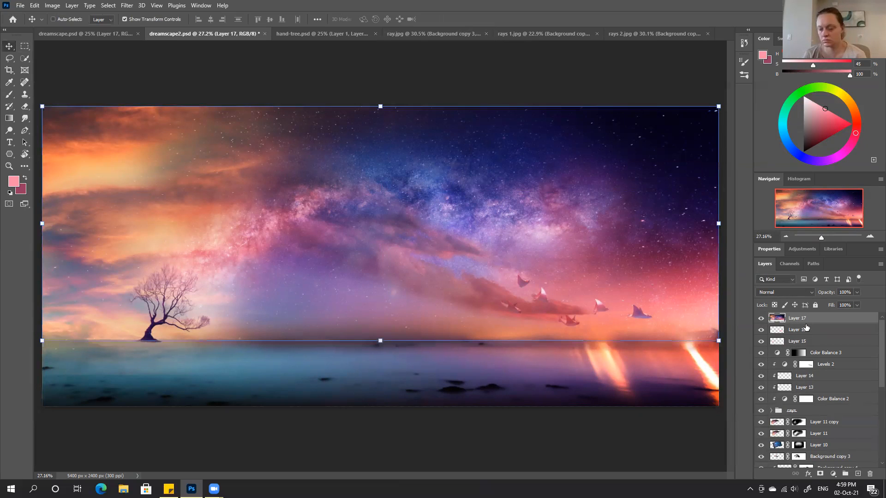
Step: Flip Layer 17 vertically with Free Transform and place it directly below the horizon as a mirrored reflection of the sky and tree
right_click(401, 244)
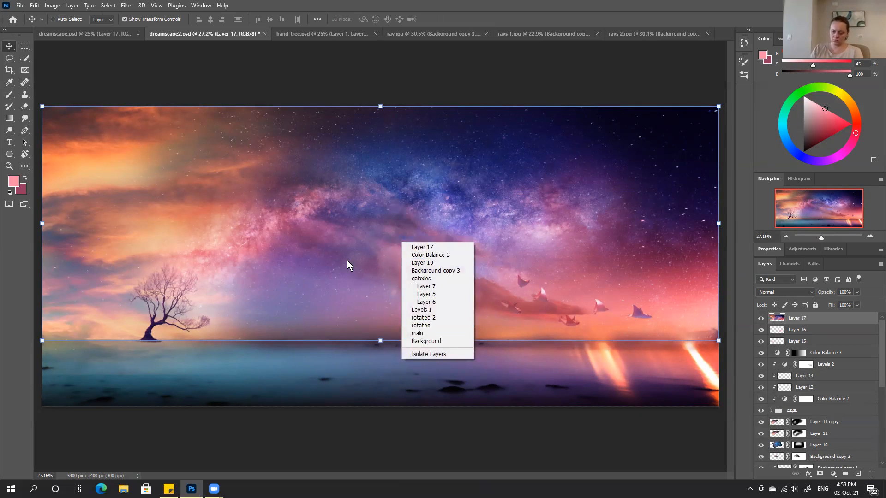
click(353, 275)
key(ctrl+t)
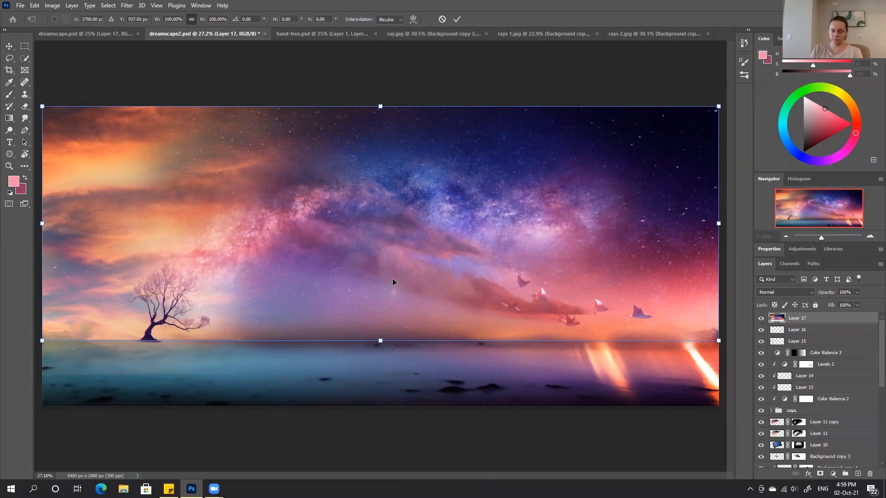
right_click(392, 278)
click(420, 462)
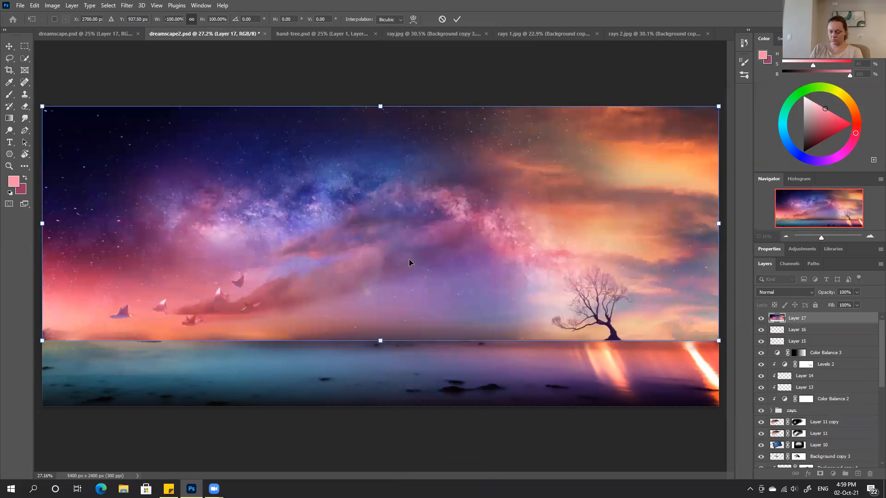
key(ctrl+z)
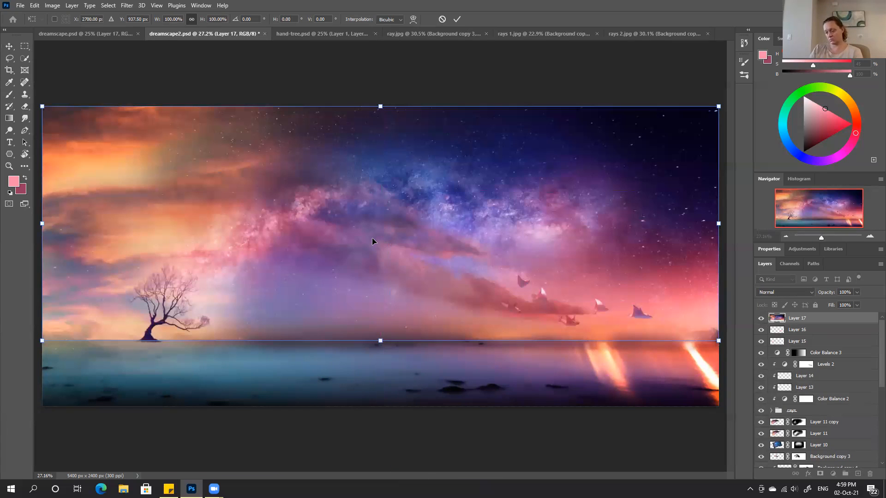
right_click(372, 237)
click(421, 430)
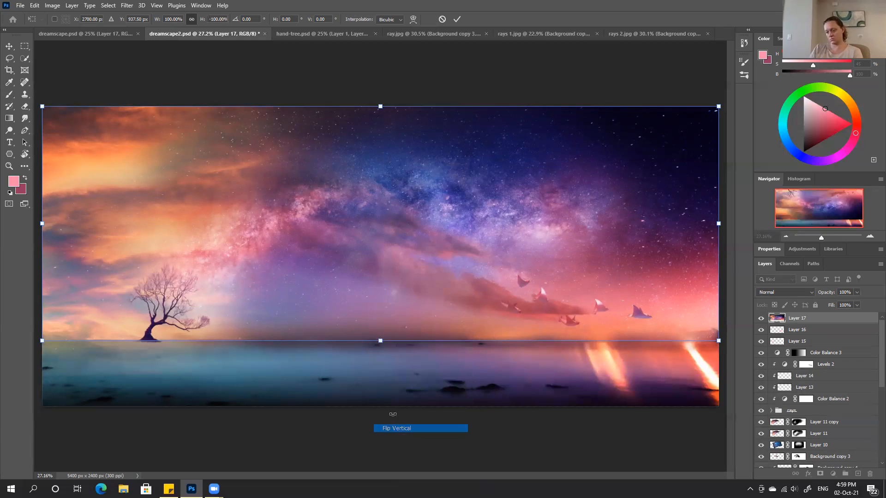
drag(398, 226, 413, 463)
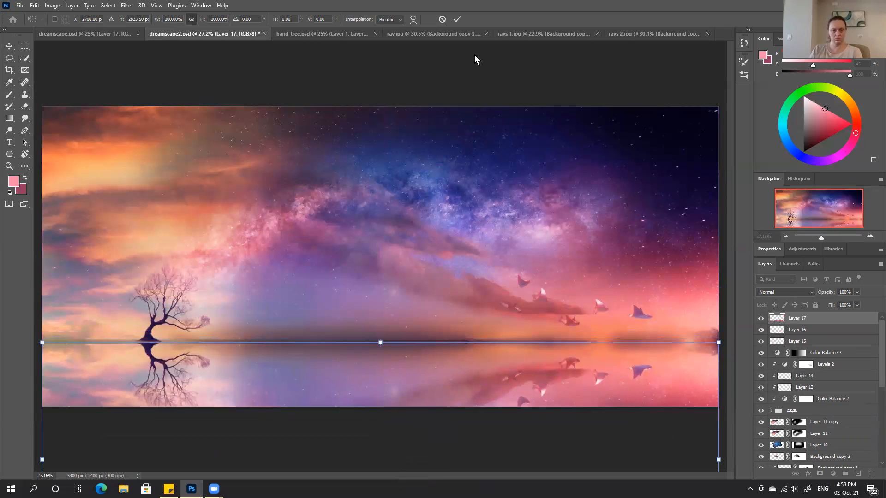
click(456, 19)
key(ctrl+h)
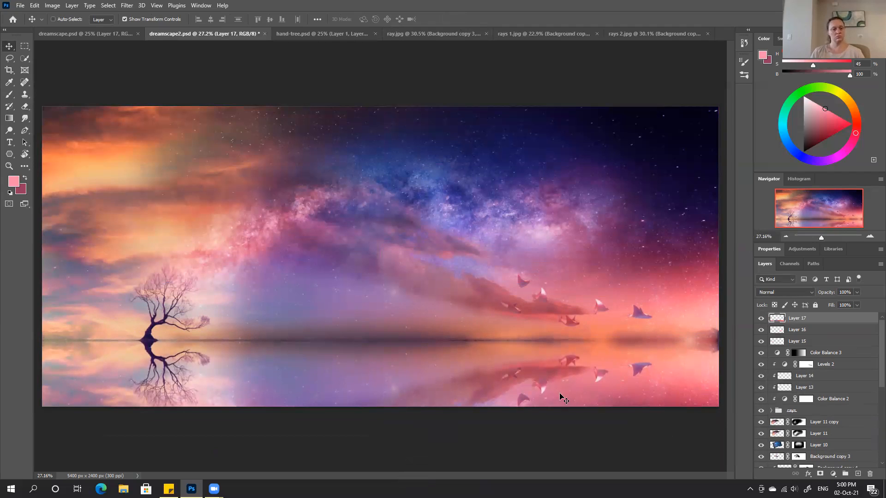
Step: Apply a Motion Blur to the reflection on Layer 17 with an angle of 0° and a distance of 40 pixels
click(127, 5)
mouse_move(146, 123)
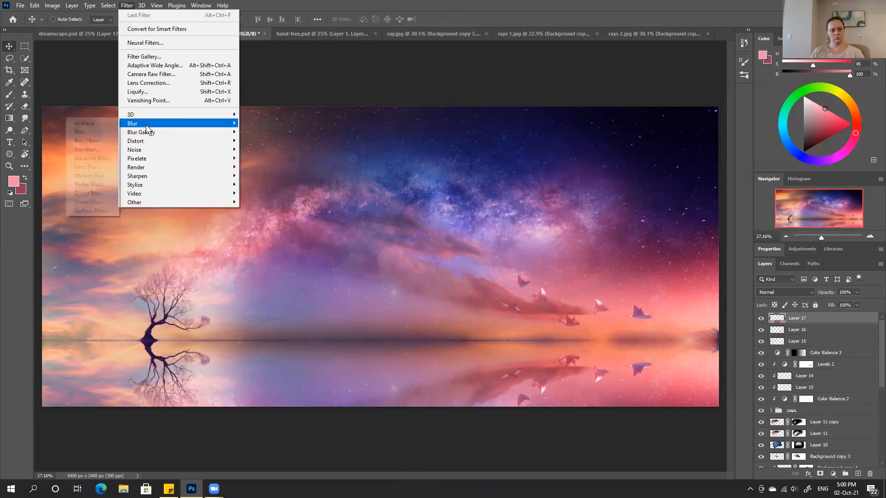
click(95, 176)
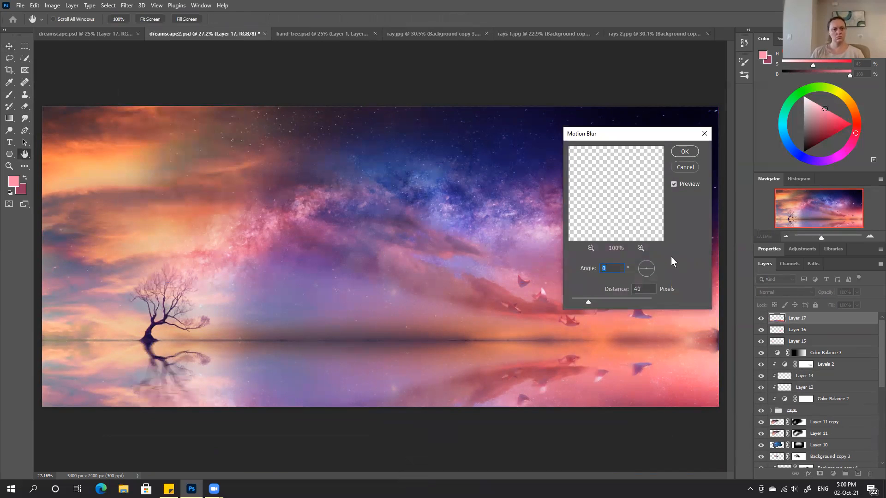
click(675, 184)
click(674, 184)
click(685, 152)
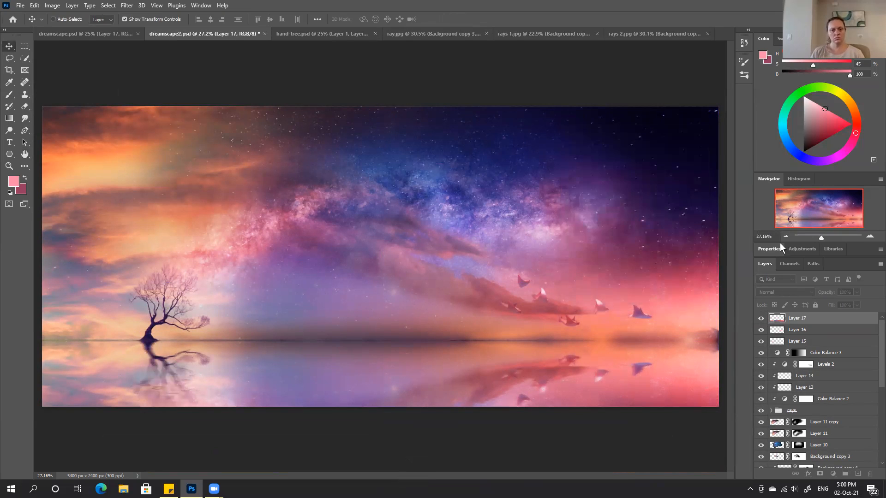
Step: Add a layer mask to Layer 17 and fade the reflection with black-to-white linear gradients running from the image's lower edge towards the horizon
click(820, 474)
key(g)
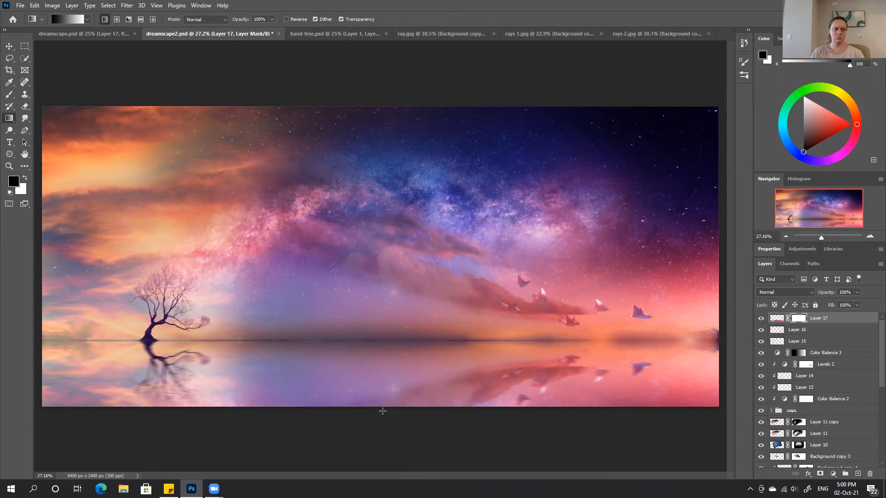
drag(383, 411, 392, 364)
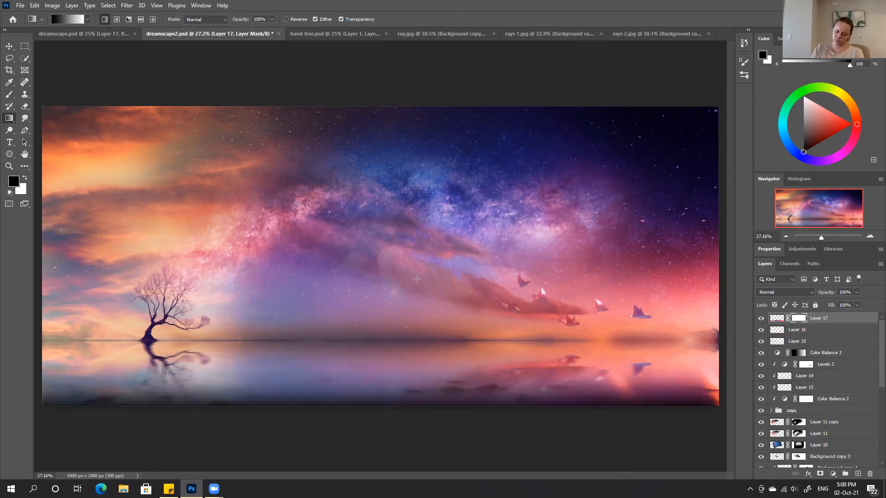
mouse_move(396, 407)
mouse_down()
mouse_move(392, 360)
mouse_move(405, 321)
mouse_up()
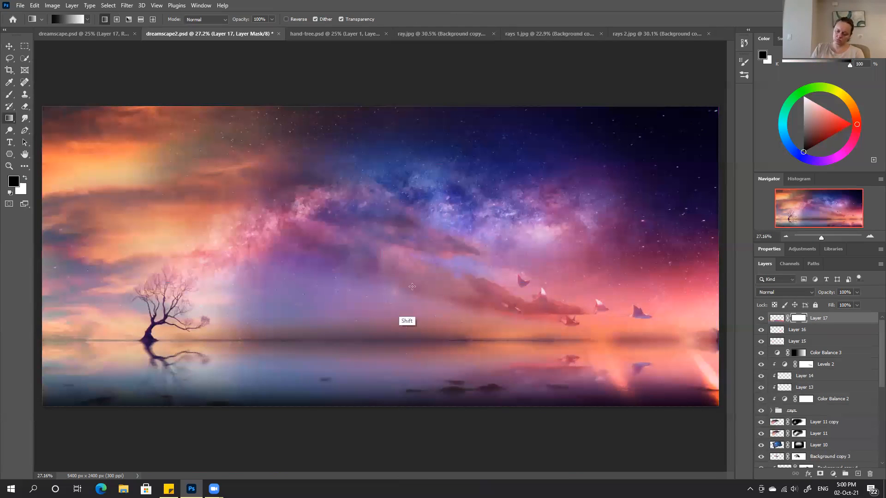
drag(384, 411, 389, 362)
drag(385, 401, 382, 343)
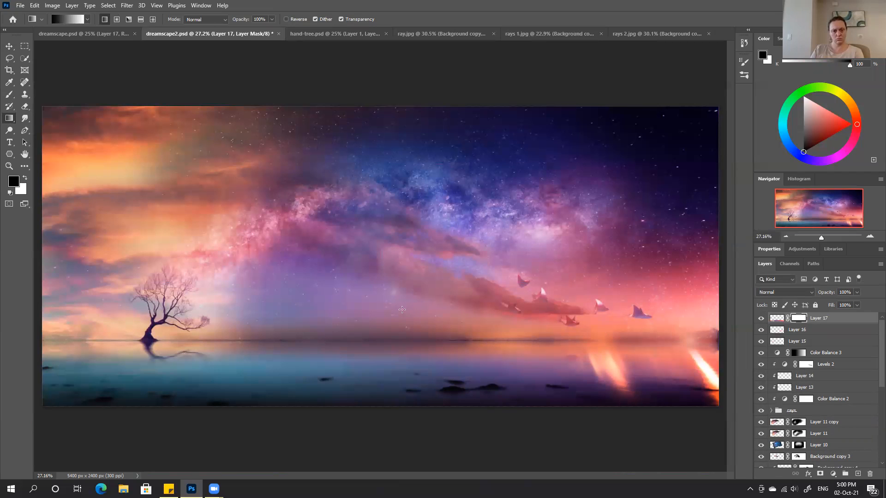
Step: Redraw the white-to-black gradient on Layer 17's mask from just above the horizon to near the image's lower edge and compare with the layer hidden
key(x)
drag(400, 323, 400, 363)
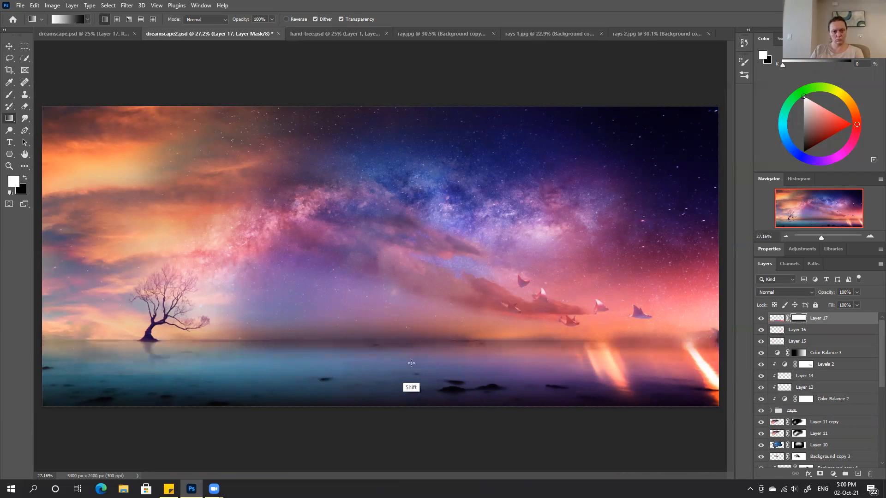
drag(398, 327, 395, 394)
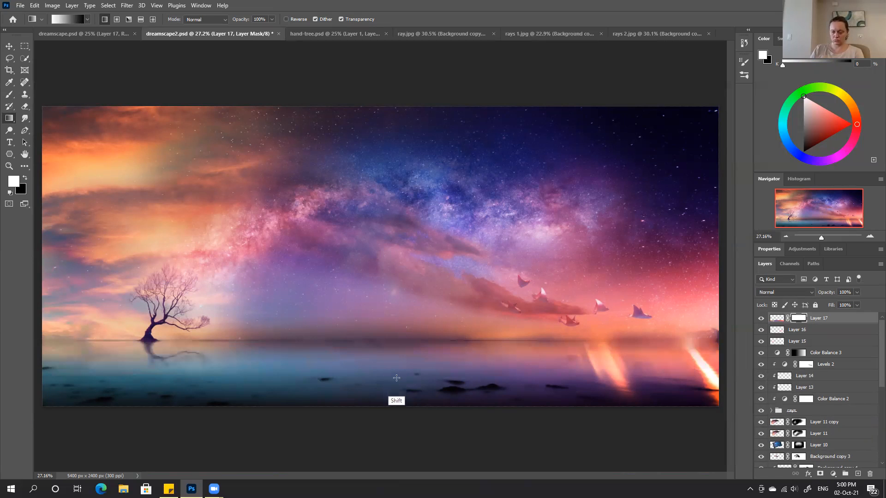
click(761, 319)
click(760, 321)
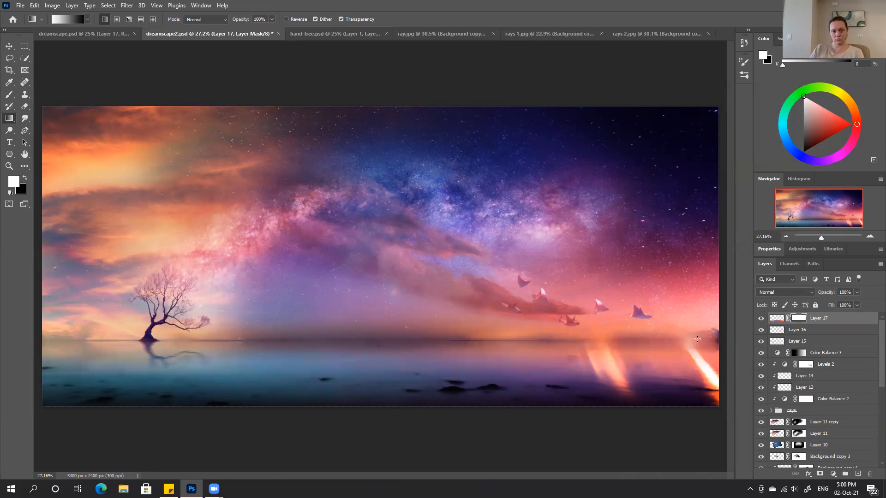
key(ctrl+0)
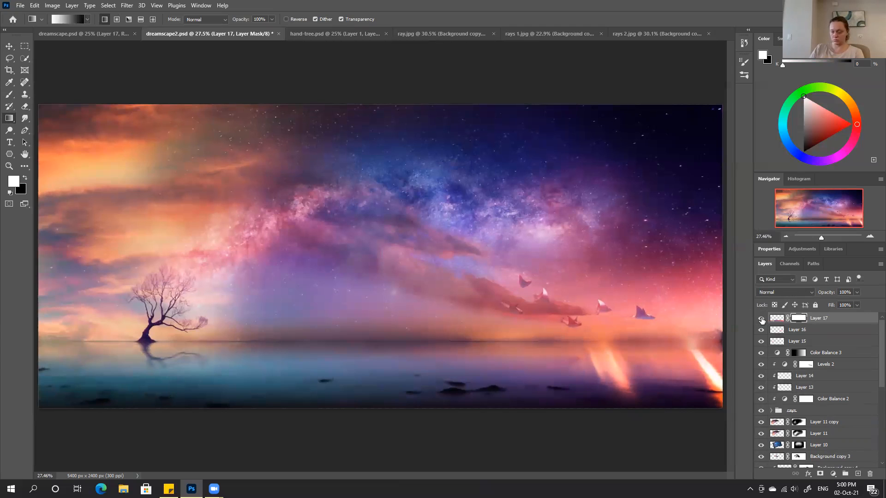
click(761, 318)
click(760, 320)
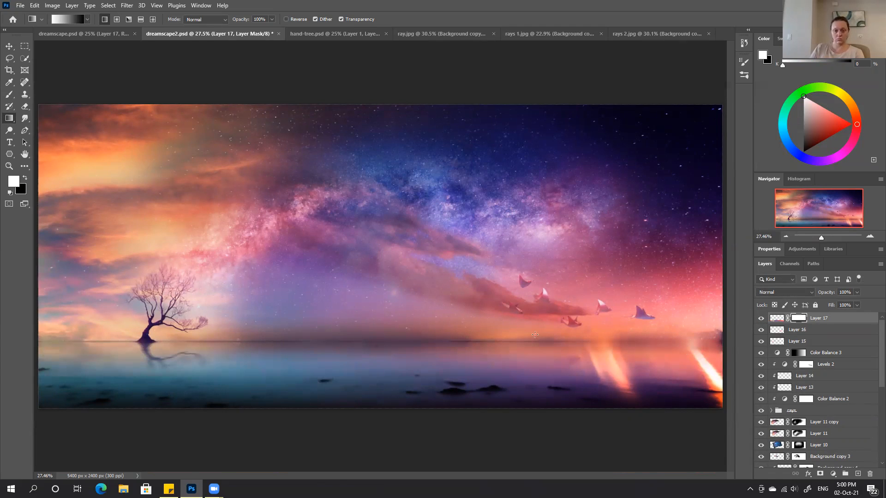
click(761, 319)
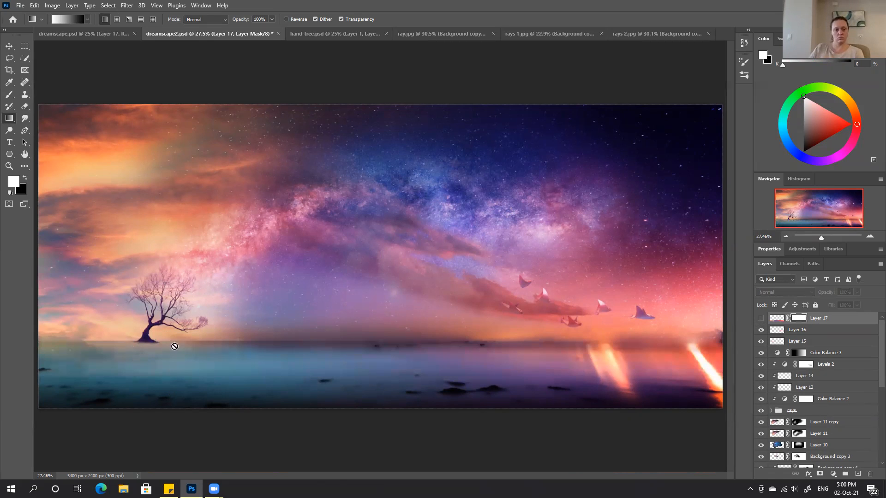
click(761, 318)
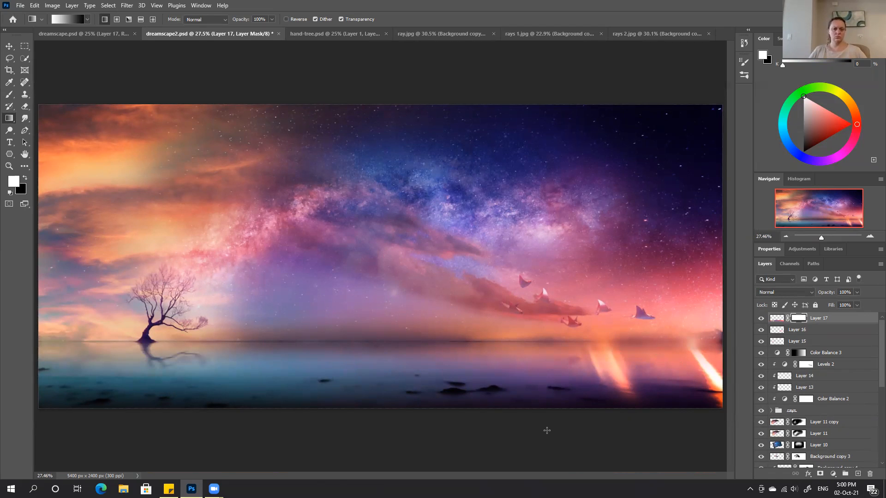
Step: Add a Levels adjustment above Layer 17 with the midtones at 0.88, and invert its mask to black
key(ctrl+2)
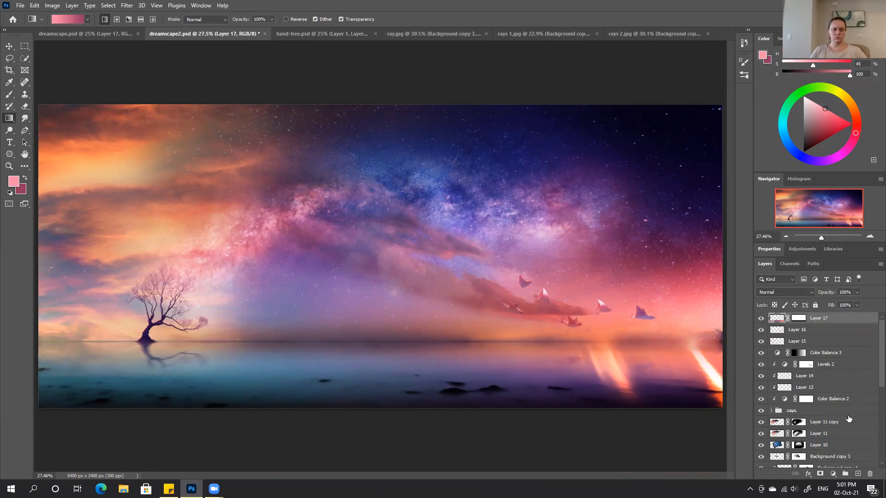
click(834, 474)
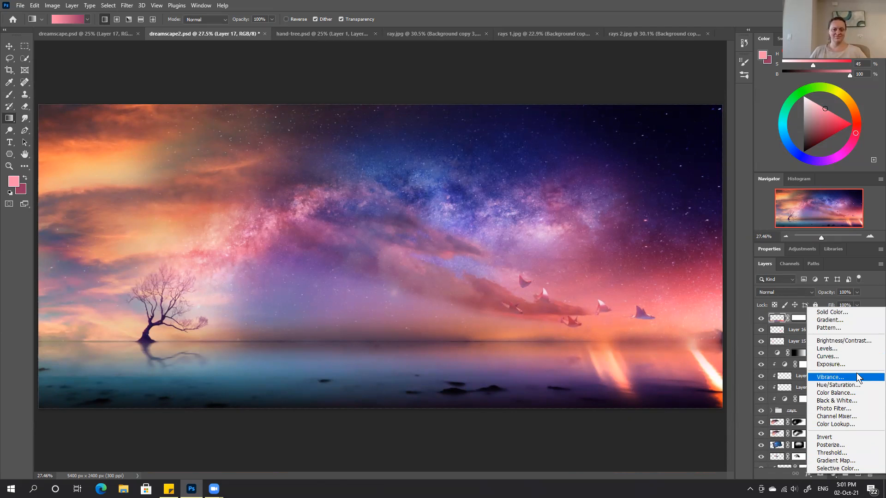
click(825, 349)
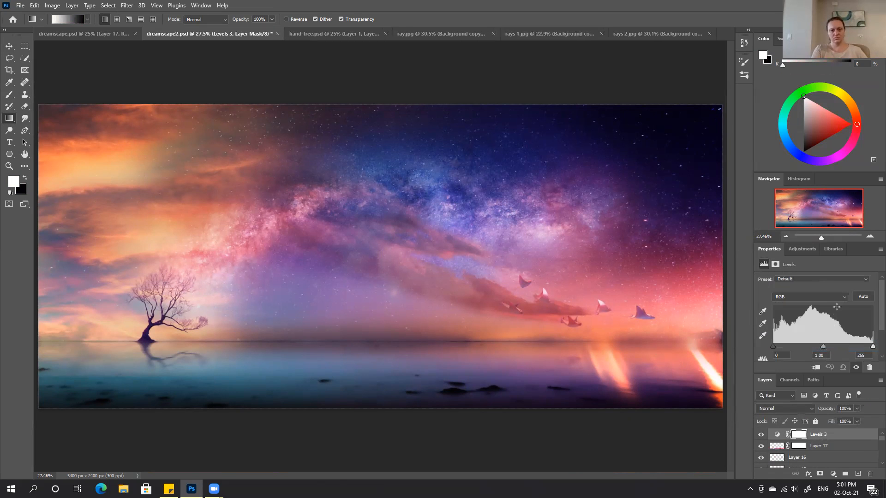
mouse_move(819, 346)
mouse_down()
mouse_move(834, 346)
mouse_move(825, 346)
mouse_up()
click(761, 435)
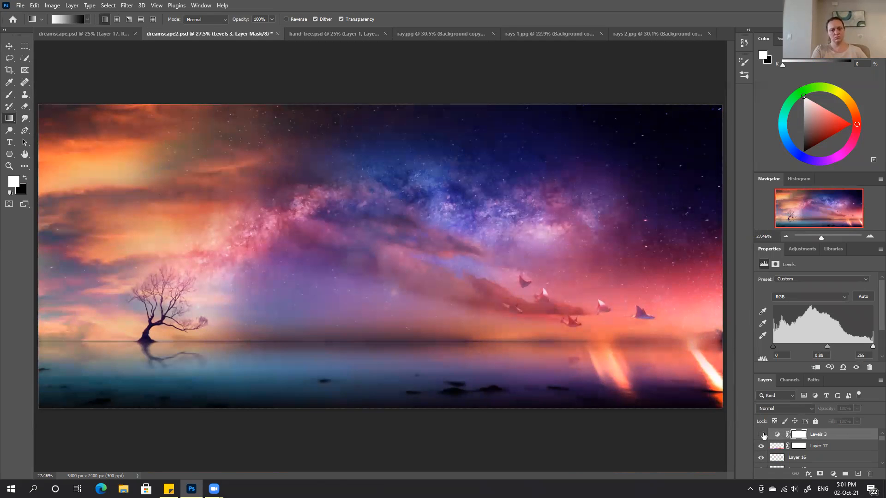
click(761, 435)
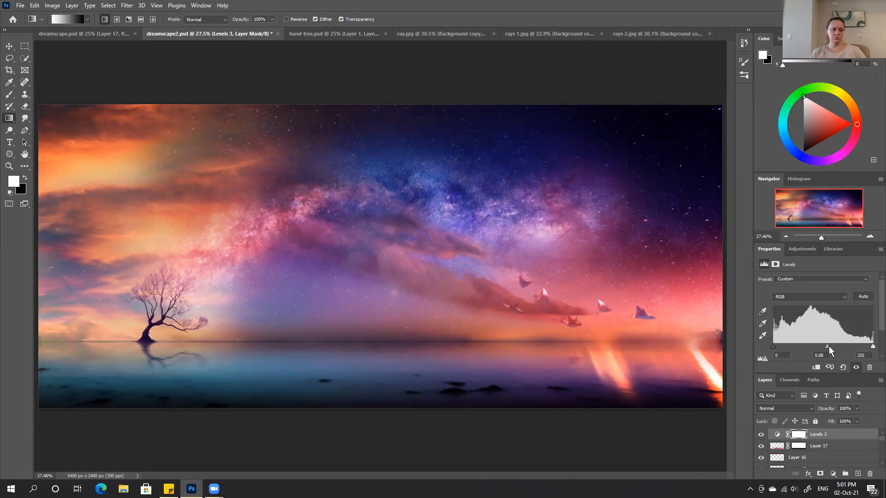
click(798, 434)
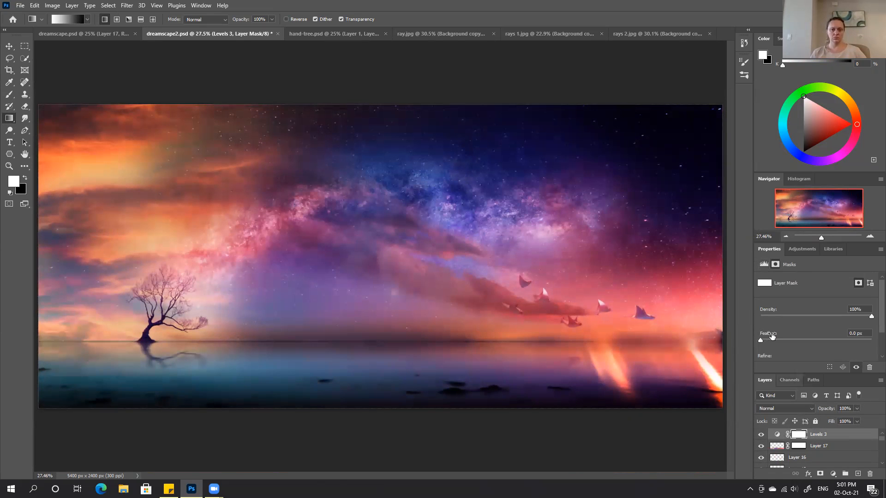
key(ctrl+i)
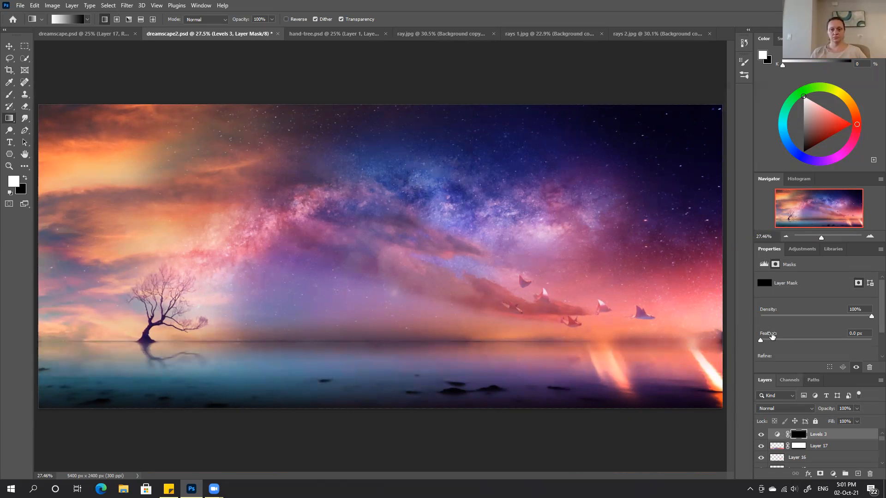
Step: Paint white on the Levels 3 mask around the image's edges with a soft 1400-pixel brush at 30% opacity to darken them like a vignette
key(b)
key(ctrl+minus)
key(ctrl+minus)
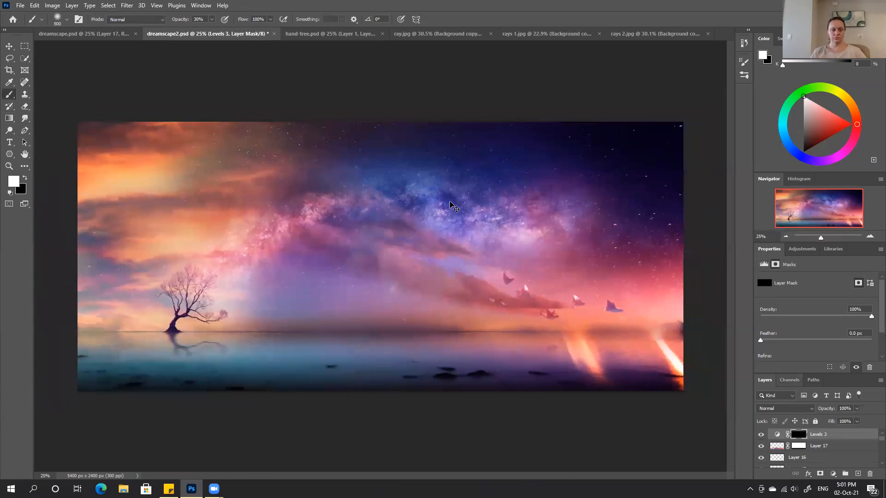
key(bracketright)
key(bracketright)
key(bracketright)
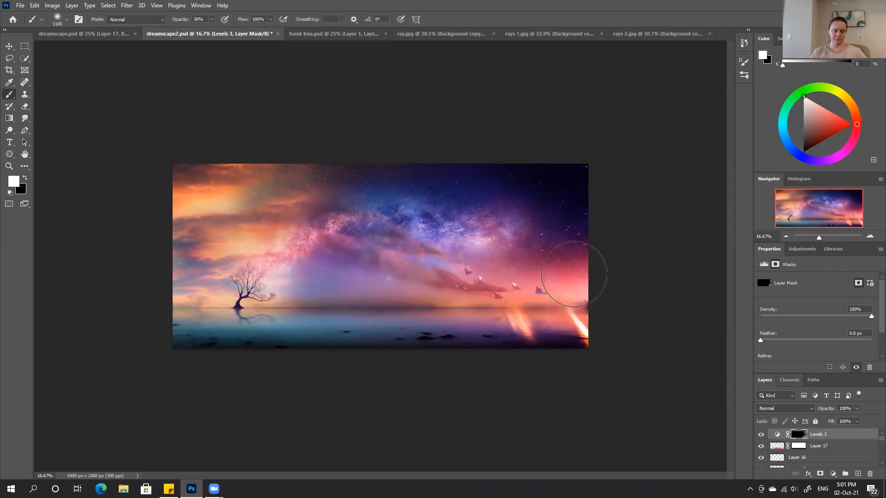
key(bracketright)
key(bracketright)
key(bracketright)
mouse_move(427, 161)
mouse_down()
mouse_move(399, 177)
mouse_move(194, 169)
mouse_up()
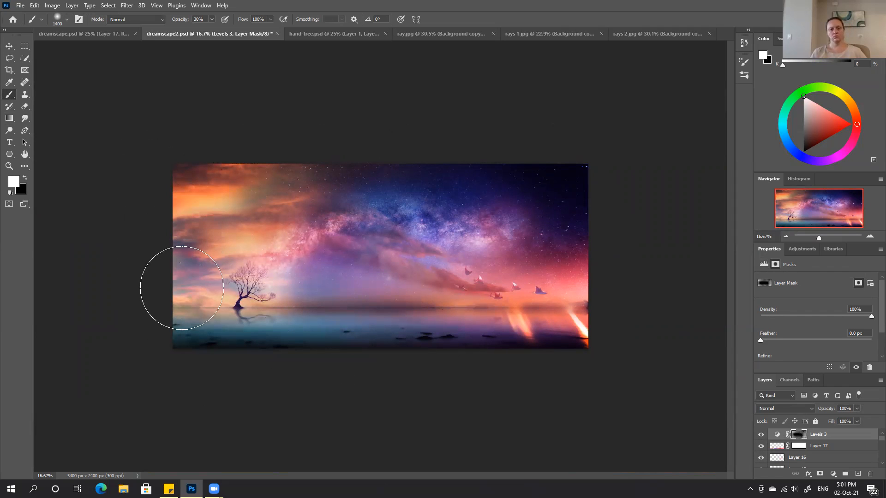
key(ctrl+0)
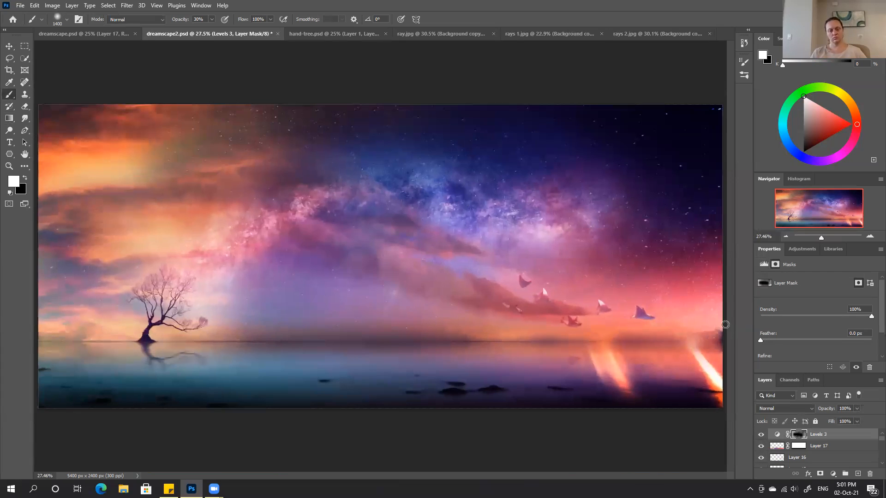
click(760, 435)
click(761, 435)
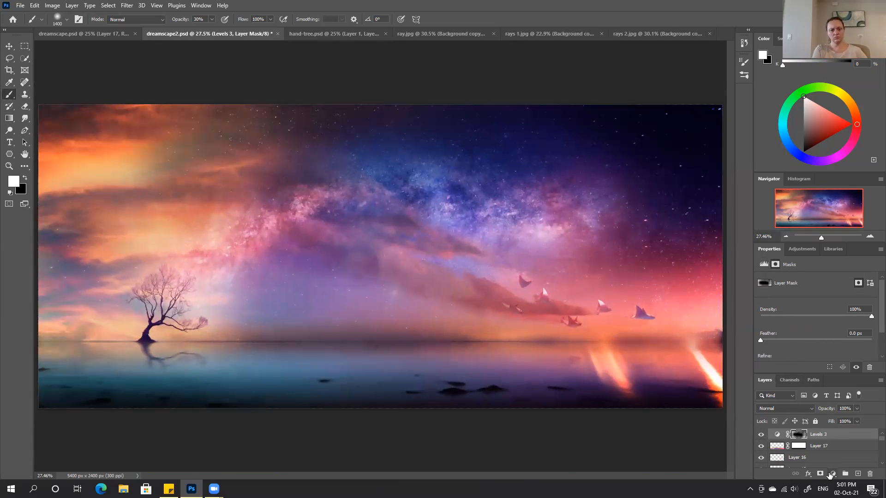
Step: Add a Color Balance adjustment above Levels 3 with midtones at +6 Cyan–Red and -12 Magenta–Green, and compare the image without it
click(833, 474)
click(833, 395)
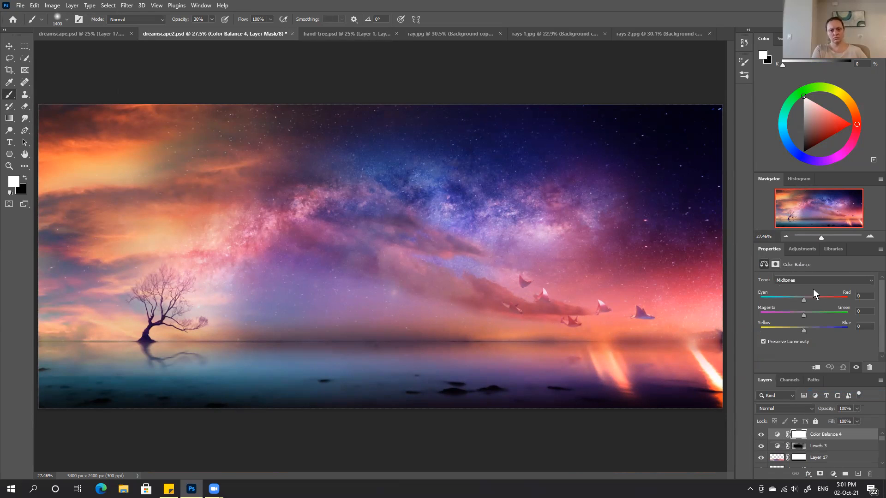
click(801, 312)
click(806, 299)
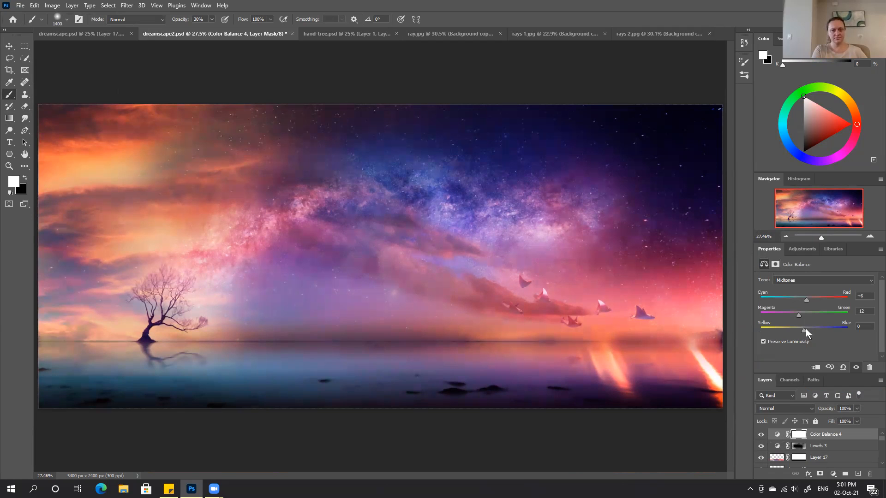
click(760, 435)
click(760, 435)
click(761, 434)
click(761, 434)
Step: Add a Curves adjustment above Color Balance 4 with the Linear Contrast (RGB) preset and compare the image without it
click(832, 473)
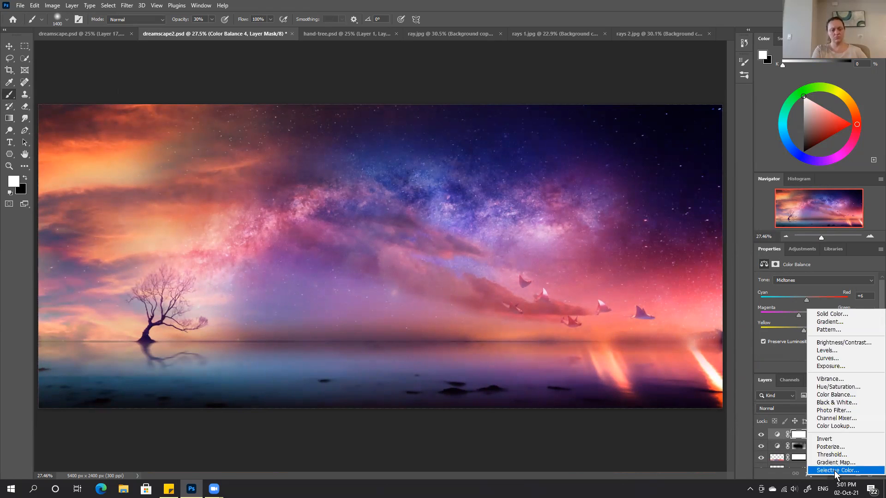
click(825, 358)
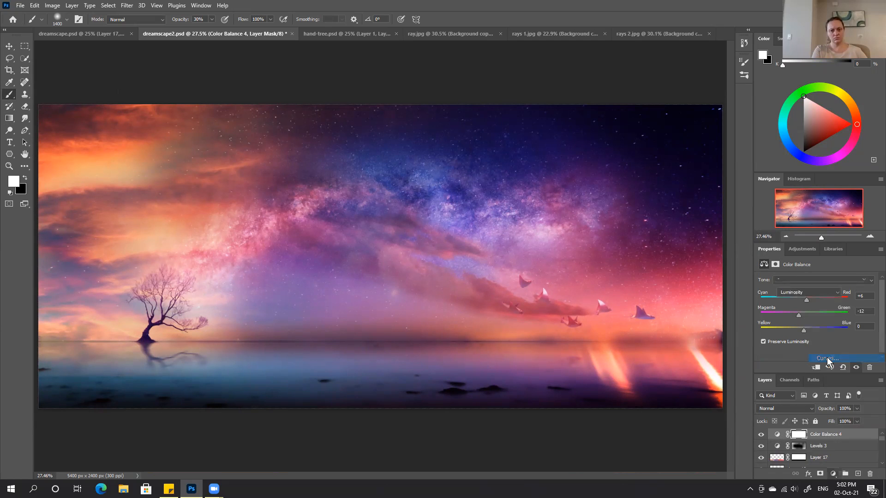
click(816, 280)
click(798, 339)
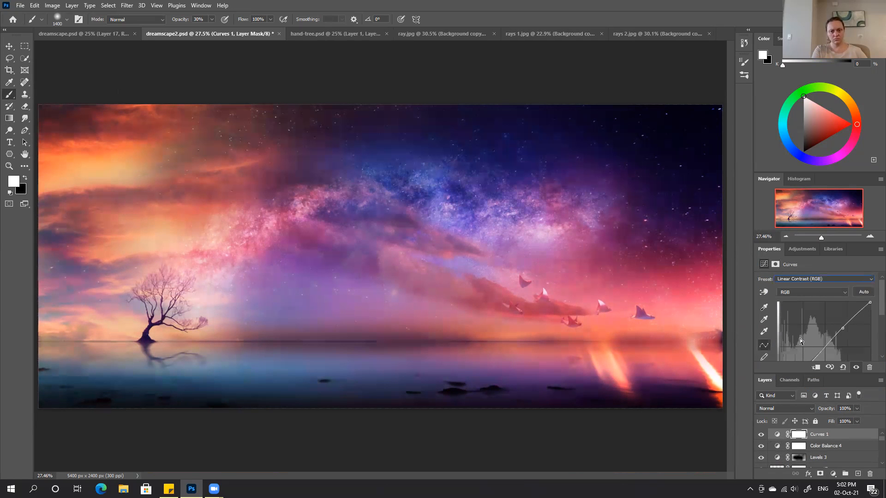
click(761, 435)
click(762, 435)
click(762, 435)
click(761, 435)
Step: Strengthen the Curves 1 contrast by slightly lowering the shadow point and raising the highlight point, and compare the result
scroll(873, 304, down, 2)
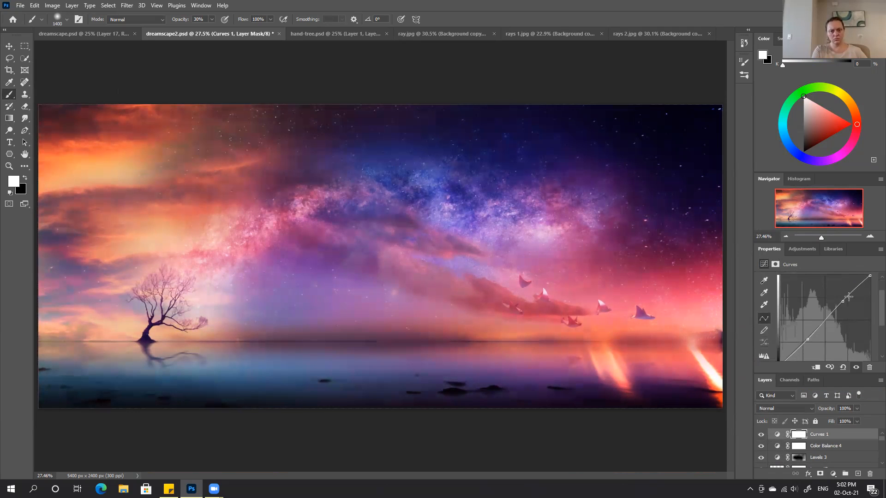
mouse_move(806, 340)
mouse_down()
mouse_move(818, 341)
mouse_move(808, 342)
mouse_up()
drag(843, 302, 842, 299)
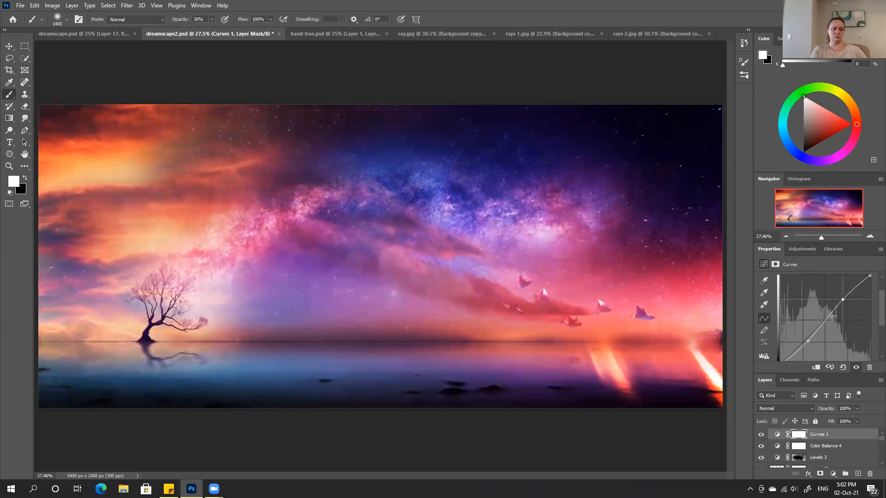
click(761, 435)
click(761, 435)
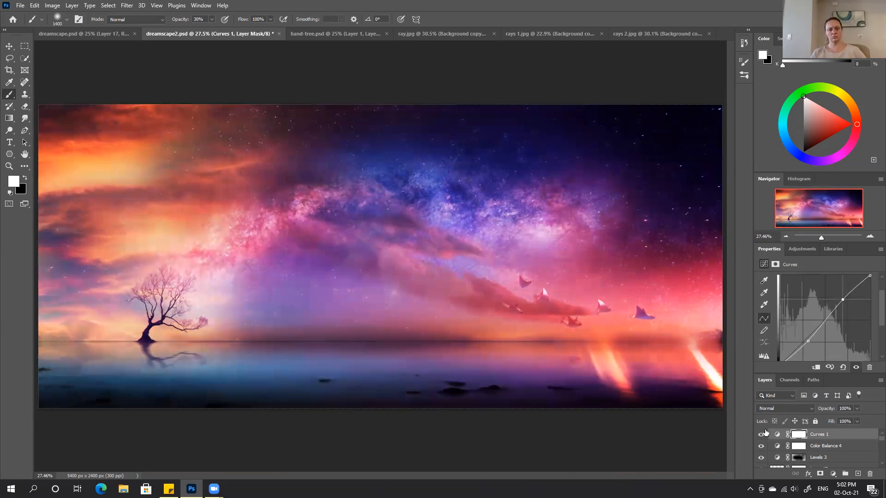
Step: Fade the Curves 1 mask with a horizontal white-to-black gradient from the image's left edge to near the manta rays, and compare the result
click(798, 434)
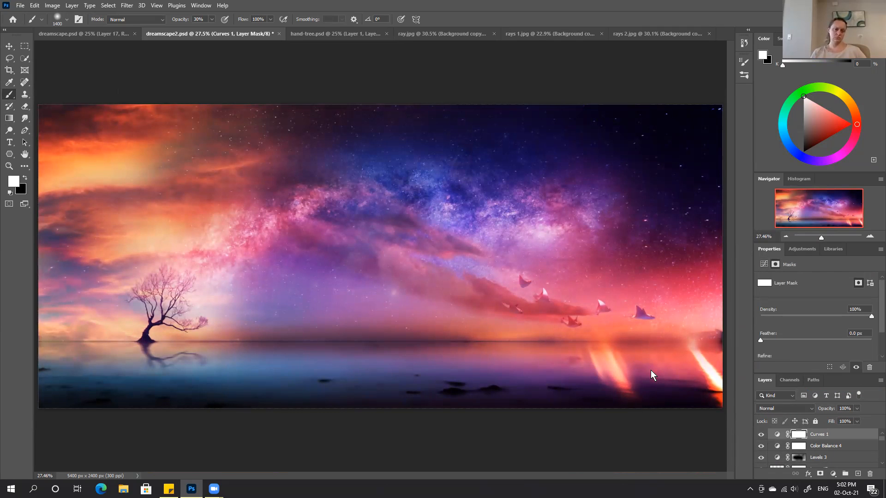
key(g)
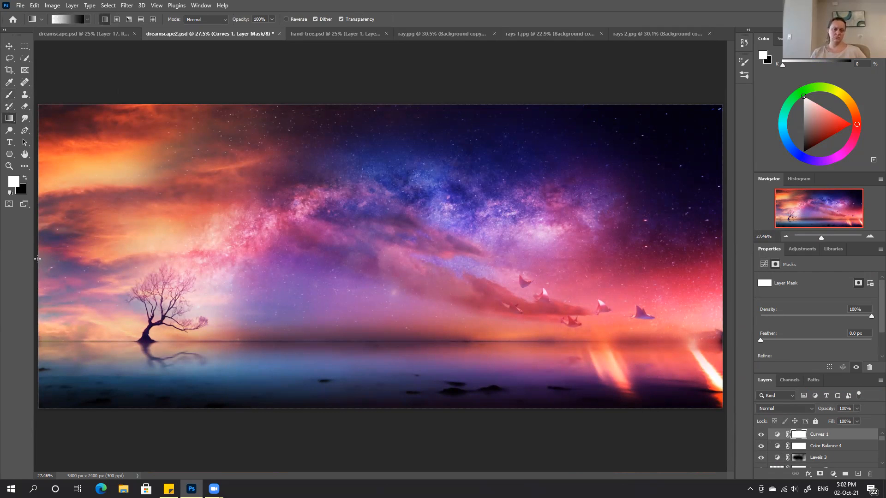
drag(37, 259, 610, 247)
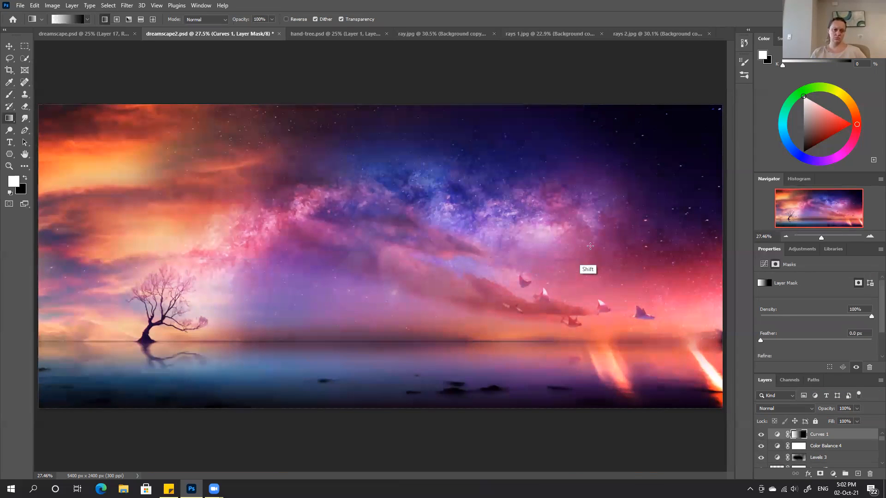
click(760, 435)
click(760, 435)
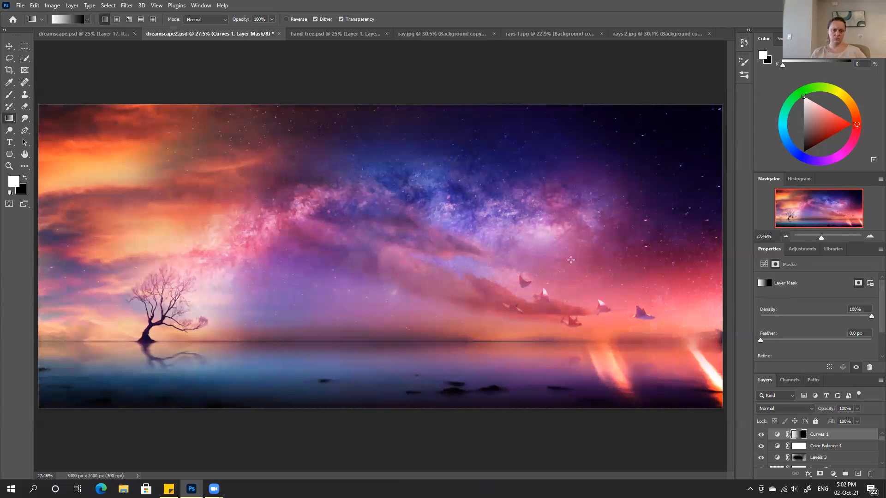
click(761, 435)
click(761, 435)
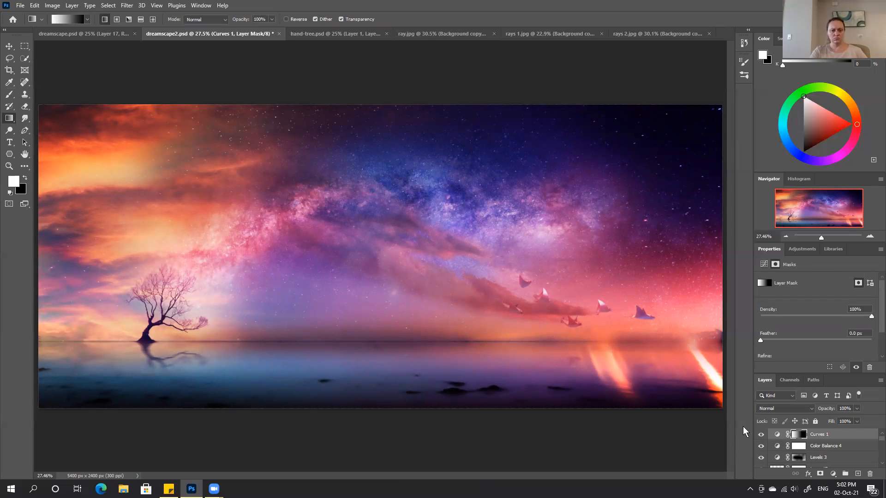
Step: Stamp all visible layers into a new merged layer above Curves 1
key(ctrl+alt+shift+e)
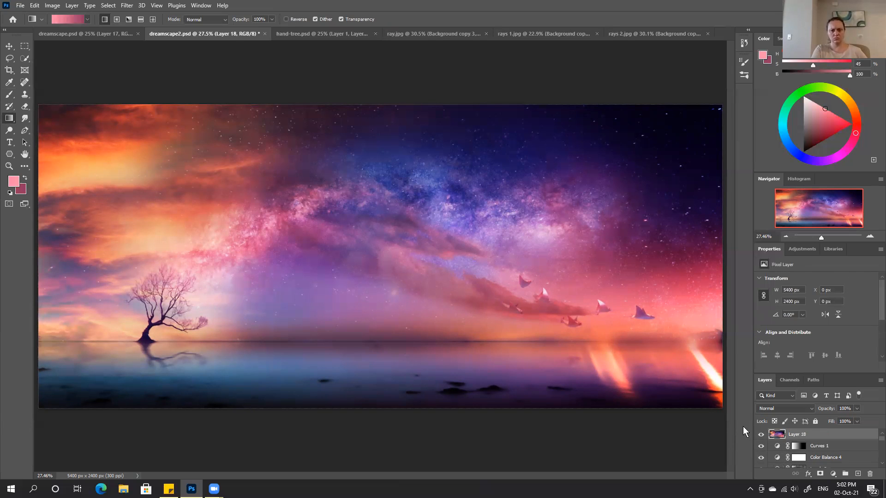
Step: Try an Unsharp Mask of 81% amount, 8.7 pixels radius and 37 levels threshold on the merged layer, and undo it
click(127, 5)
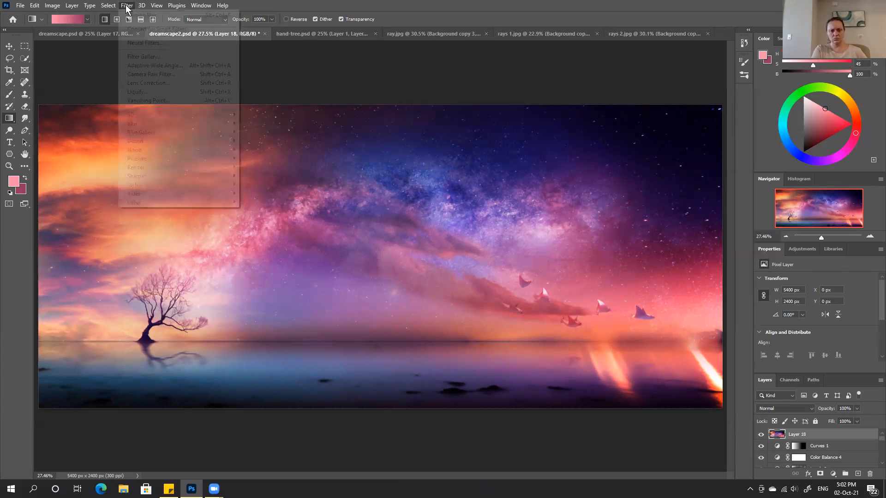
mouse_move(151, 173)
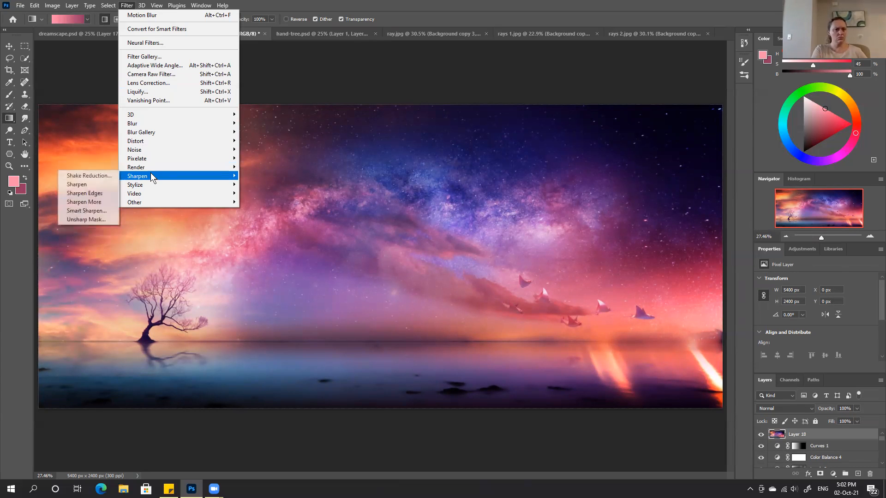
click(88, 220)
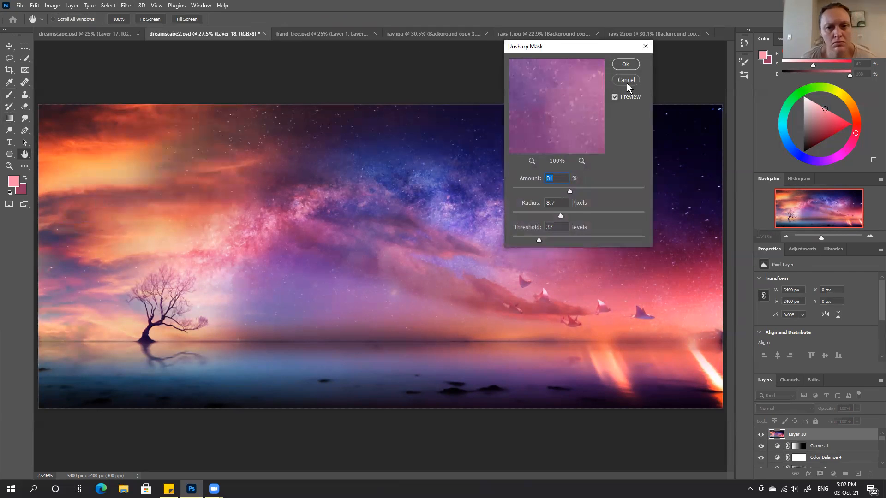
click(626, 65)
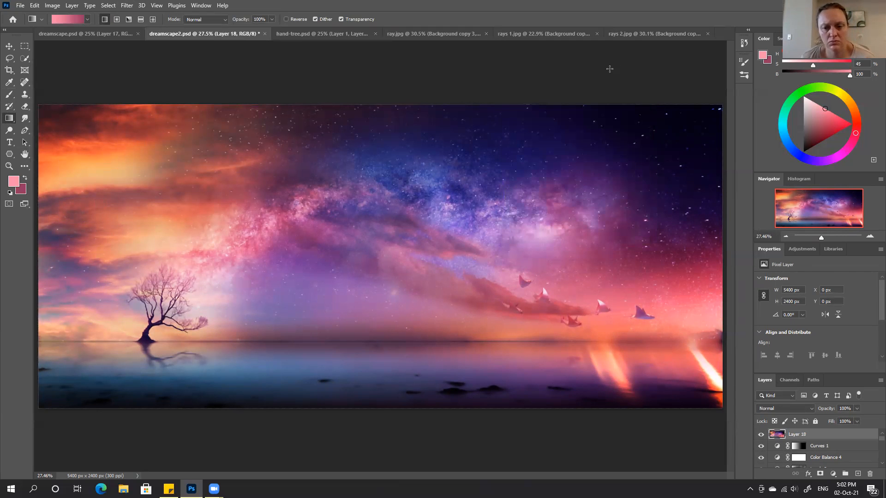
key(ctrl)
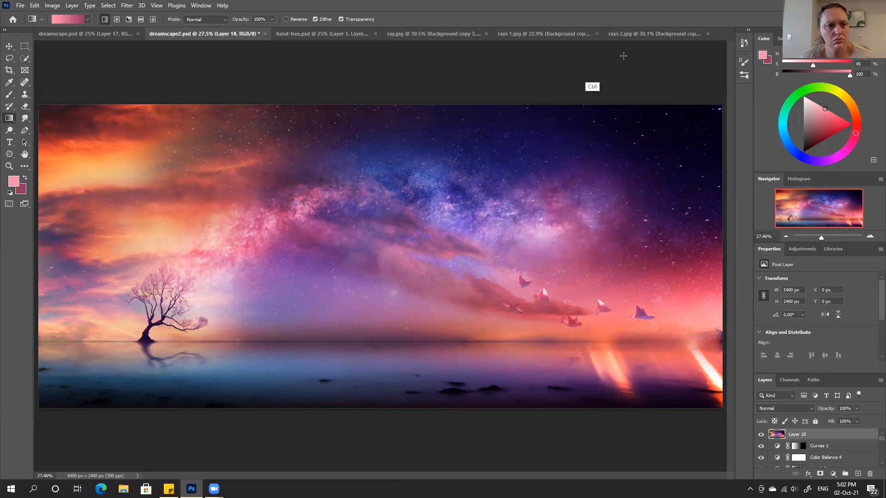
click(744, 43)
key(ctrl+z)
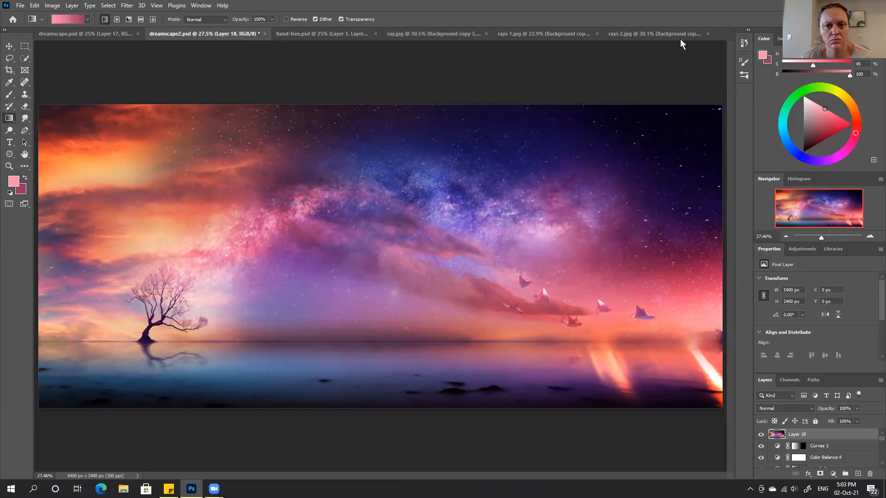
Step: Sharpen the merged layer with Unsharp Mask at 8.7 pixels radius and 37 levels threshold, comparing with the preview off before applying
click(127, 5)
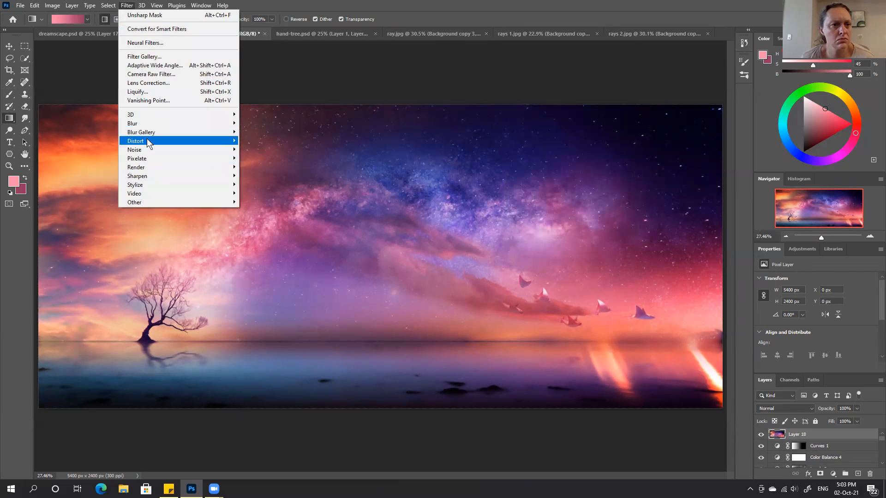
mouse_move(145, 179)
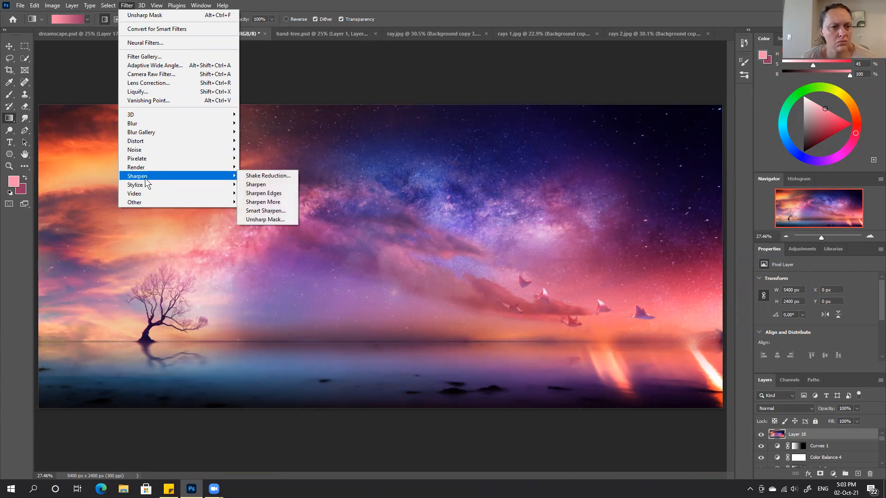
mouse_move(235, 177)
click(270, 218)
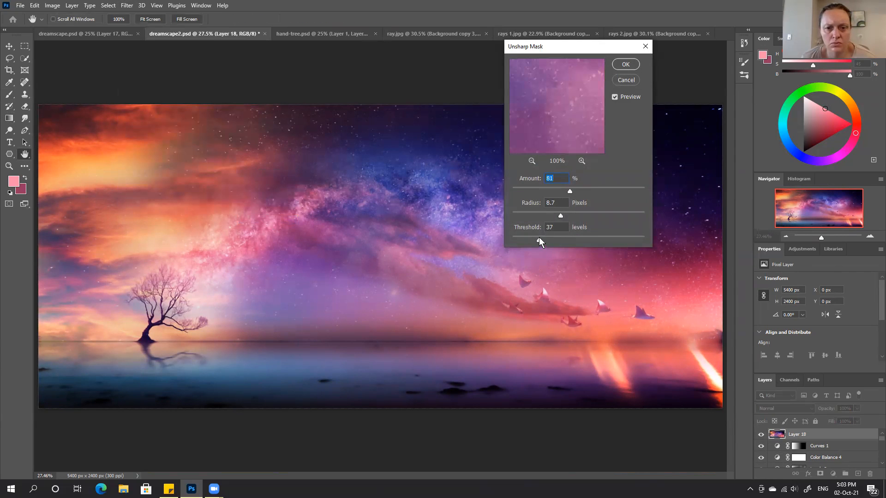
click(622, 94)
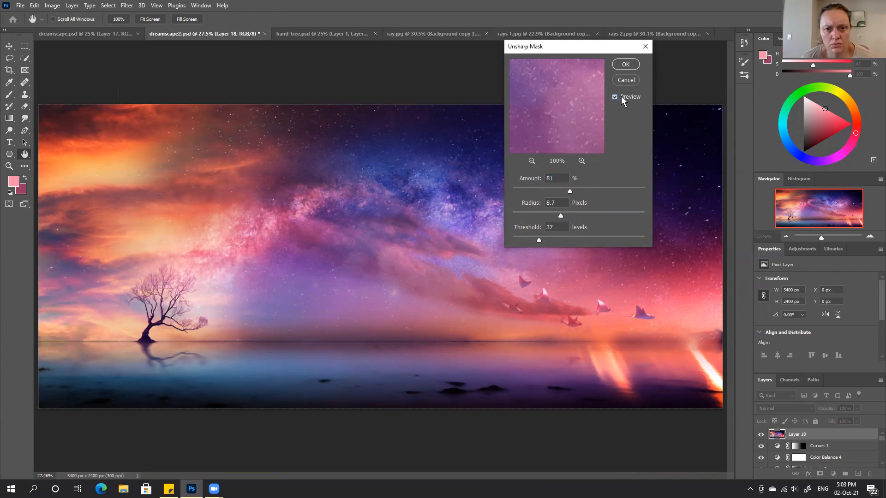
click(618, 97)
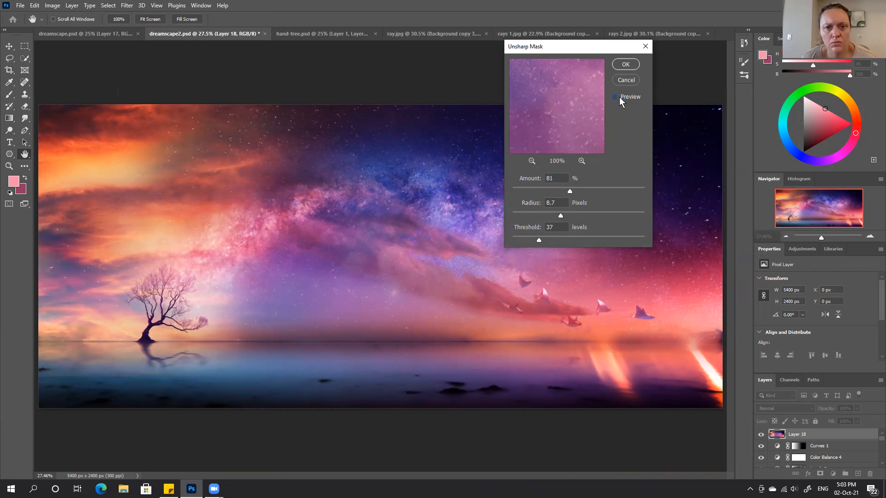
drag(553, 189, 544, 189)
click(615, 97)
click(625, 64)
Step: Compare the image with and without the sharpened merged layer, leaving the layer visible
click(761, 436)
click(761, 436)
click(762, 436)
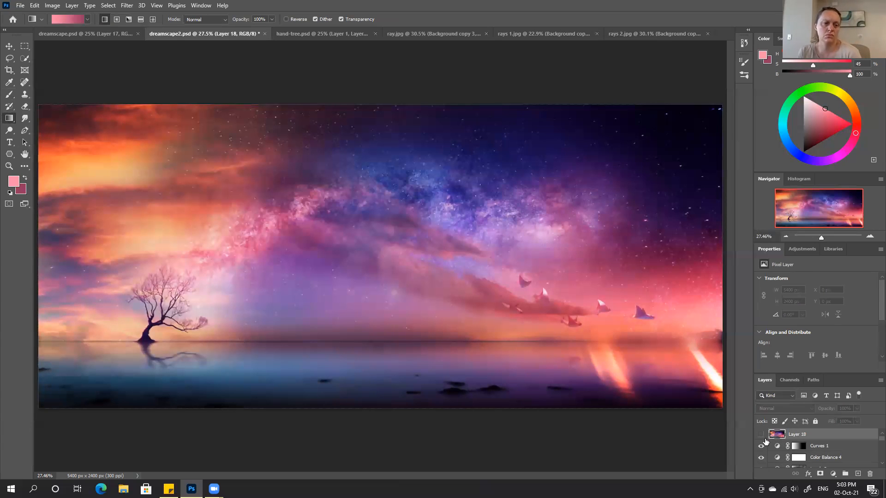
click(761, 437)
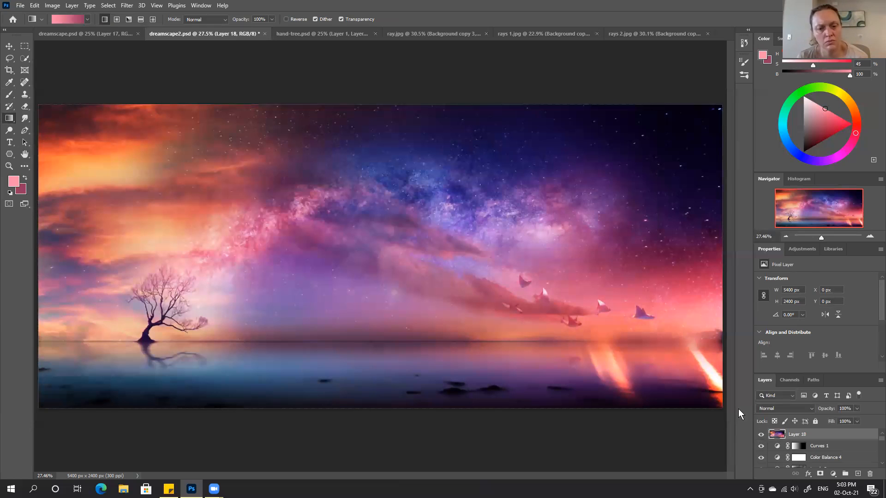
click(760, 437)
click(760, 437)
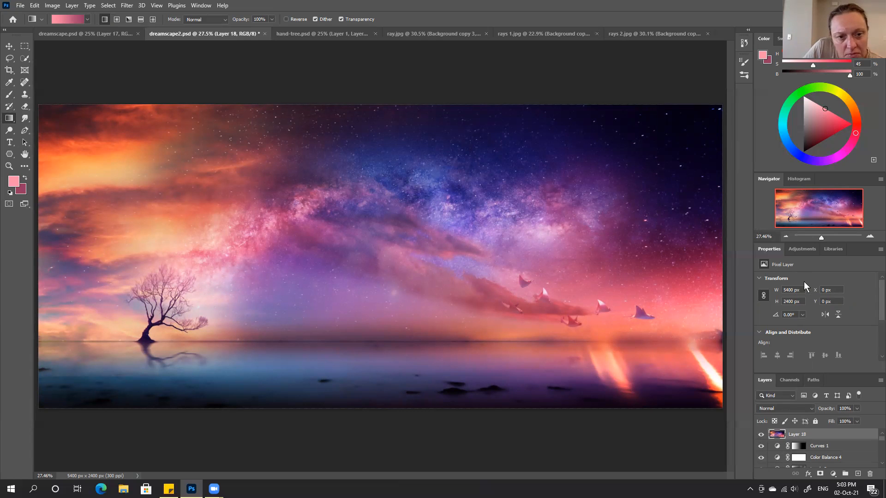
Step: View the finished composite full screen on black, fitted to the screen
key(f)
key(f)
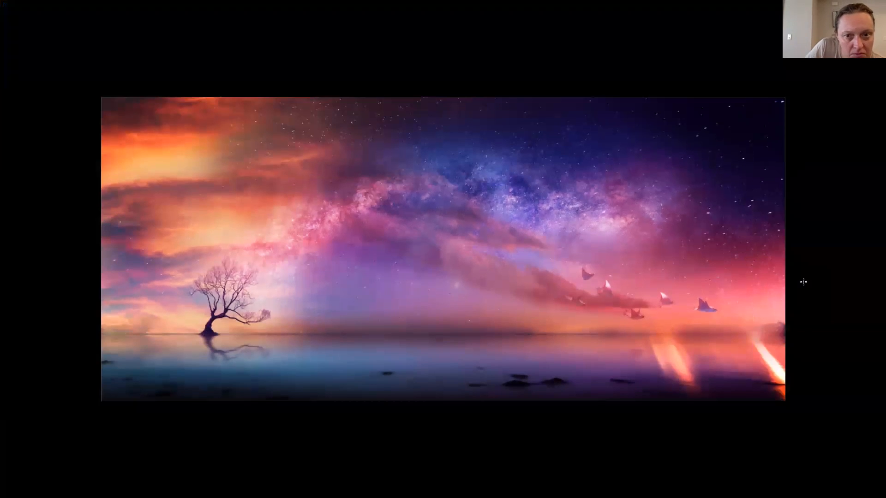
key(ctrl+0)
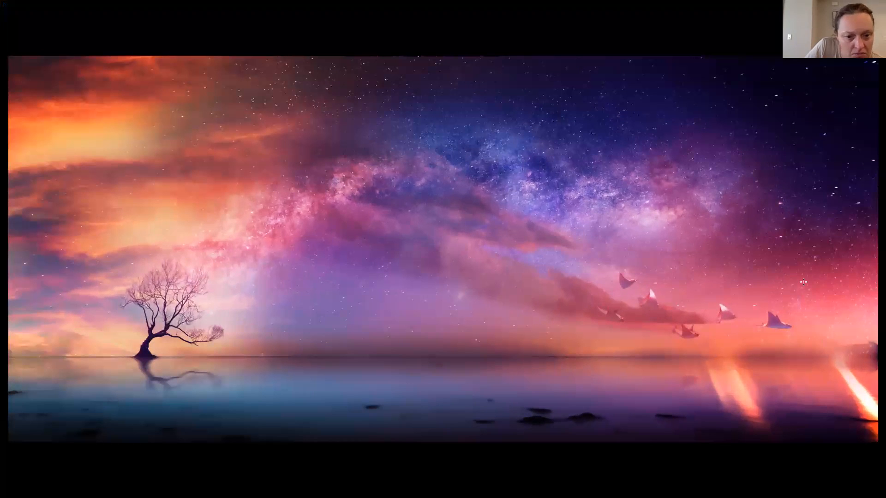